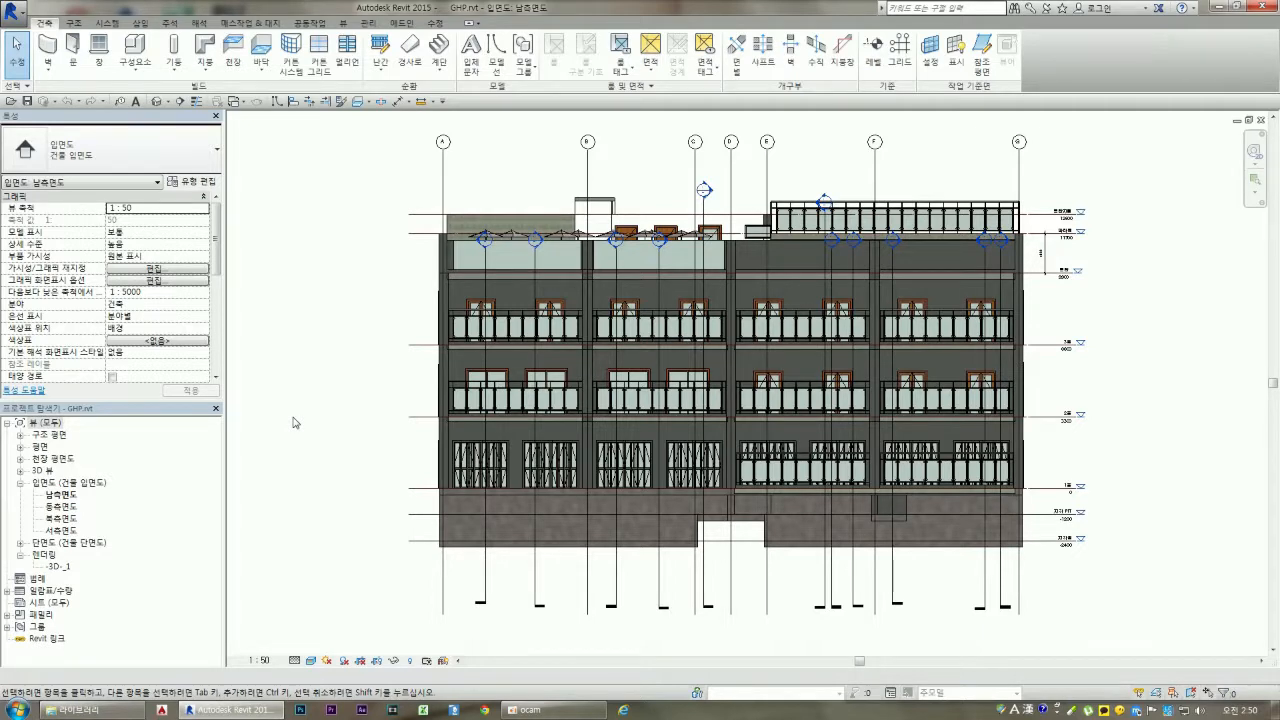
left_click(542, 711)
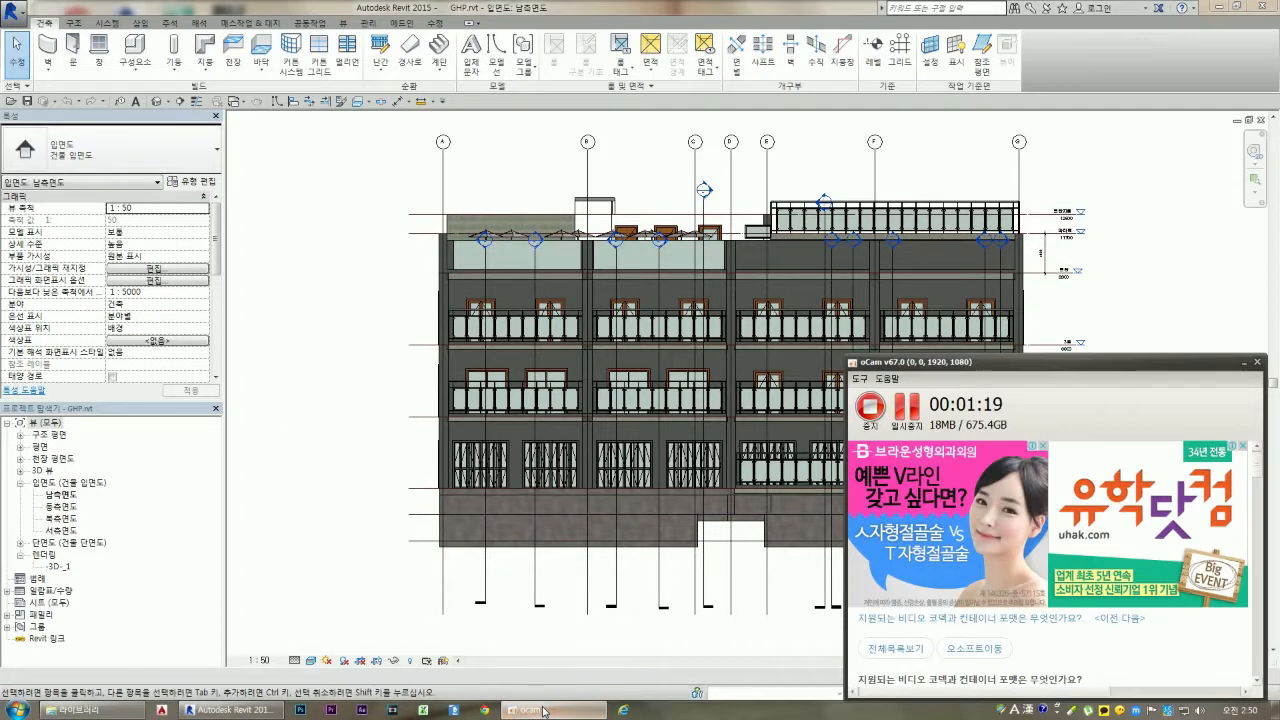
left_click(295, 456)
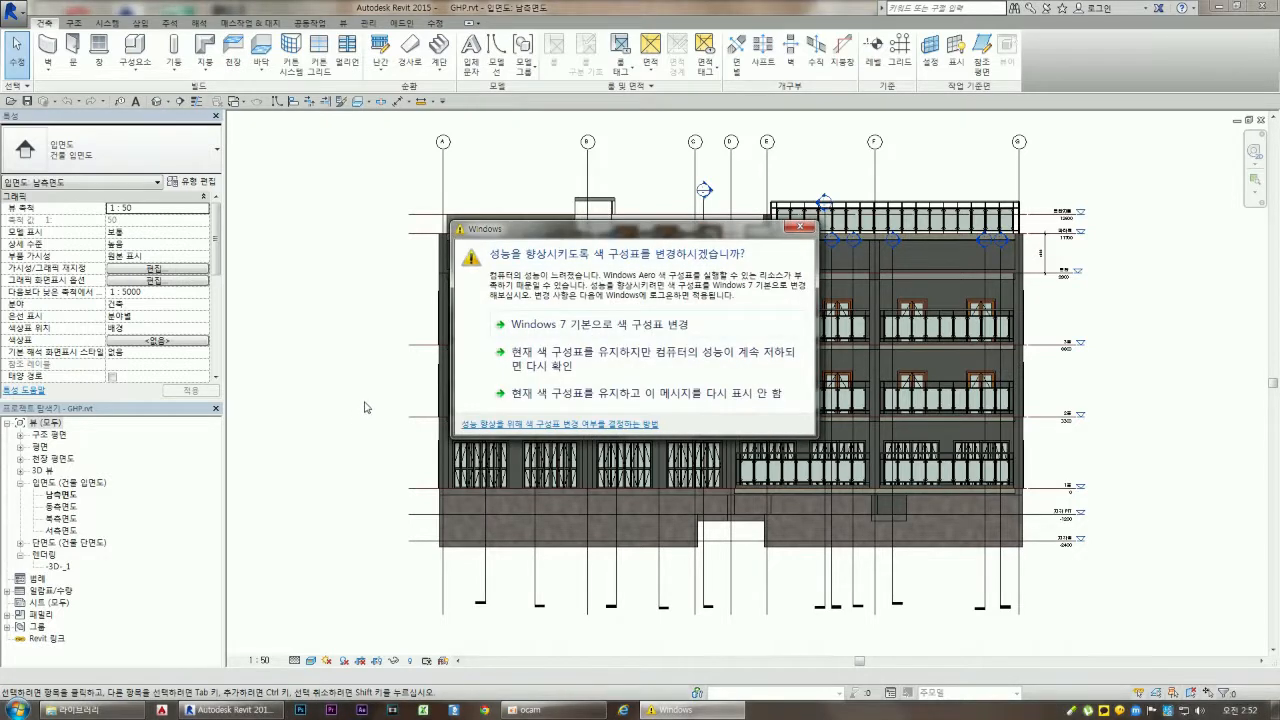
Dismiss the Windows color scheme performance prompt, keeping the current scheme and suppressing the message when it returns
left_click(803, 229)
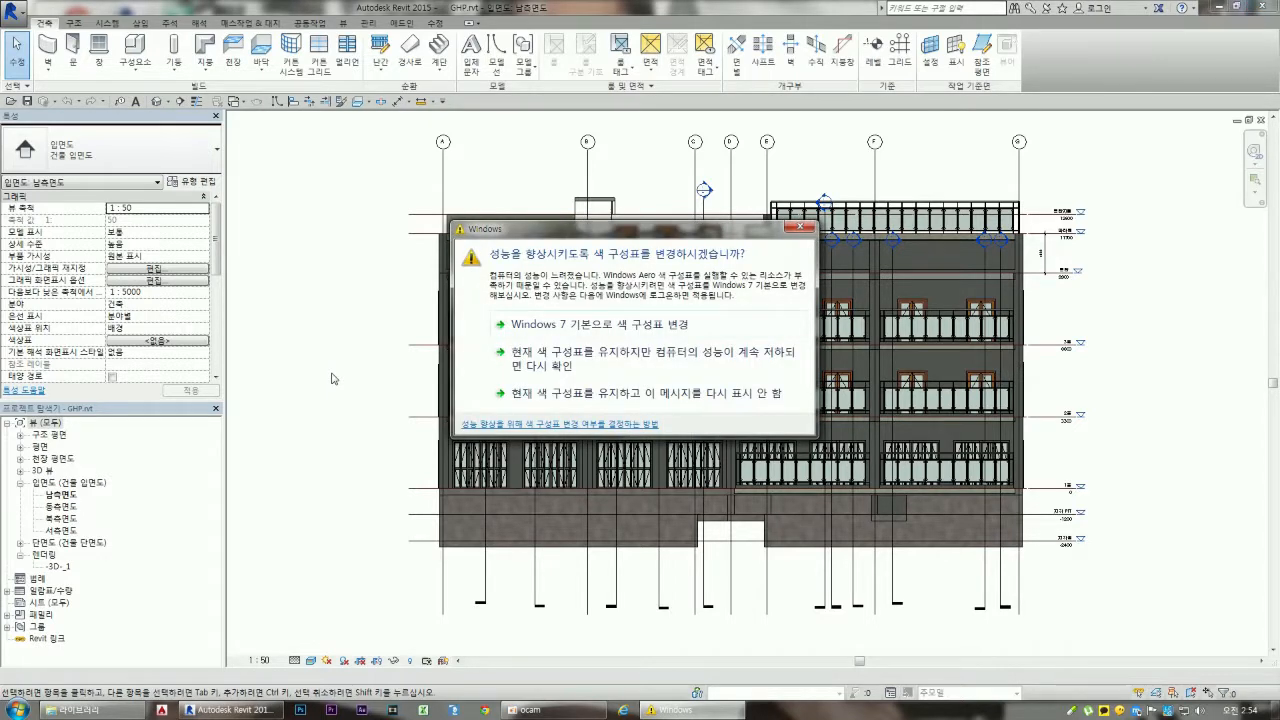
left_click(570, 400)
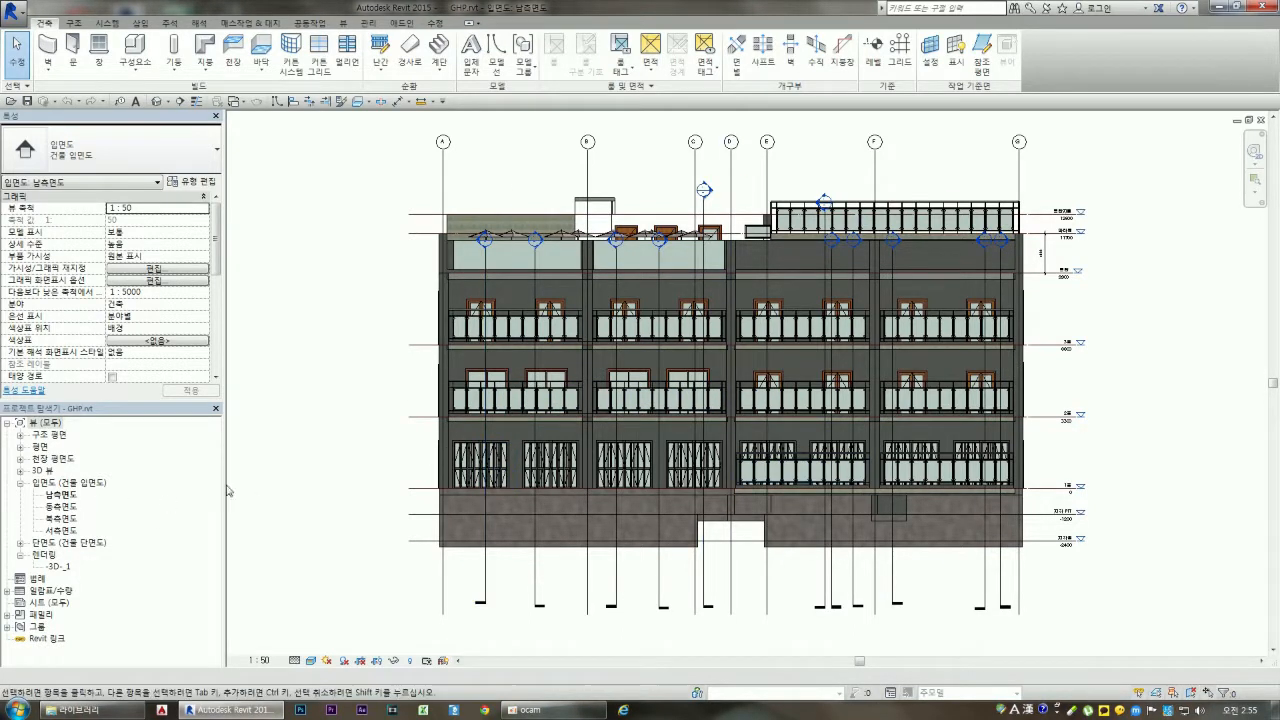
View the building's north, east and west elevations in turn (북측면도, 동측면도, 서측면도)
double_click(62, 519)
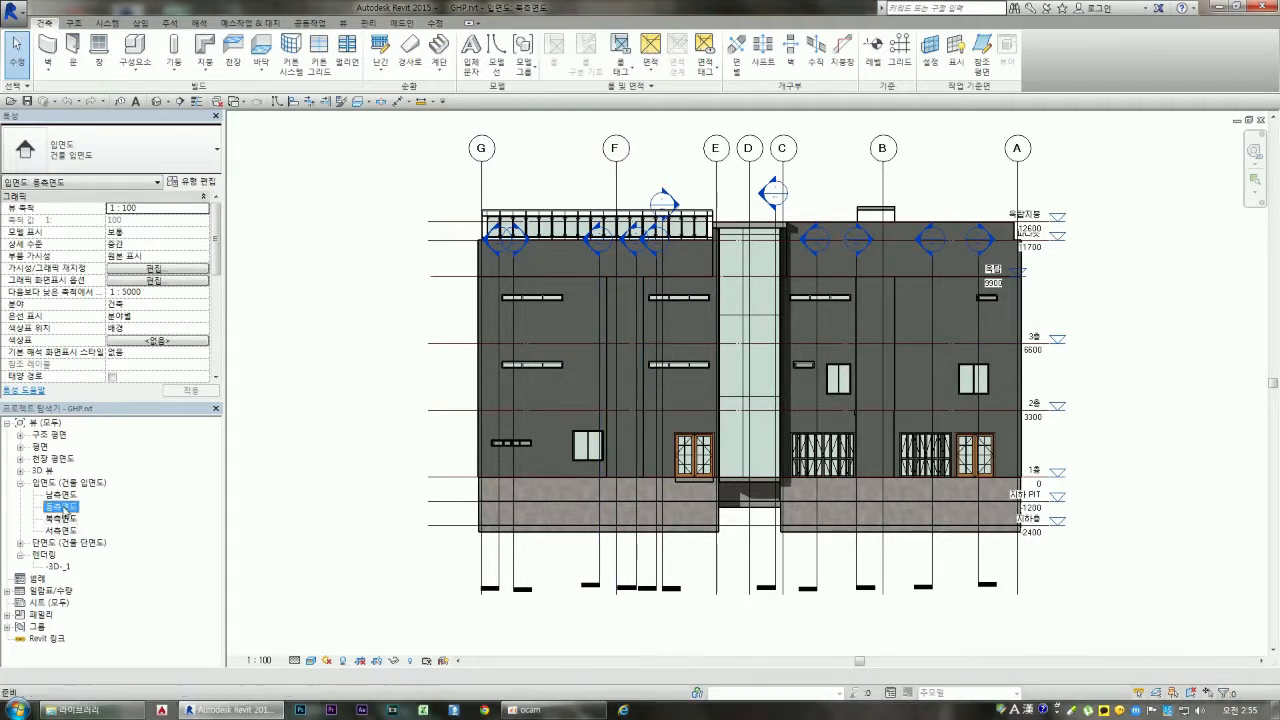
double_click(60, 507)
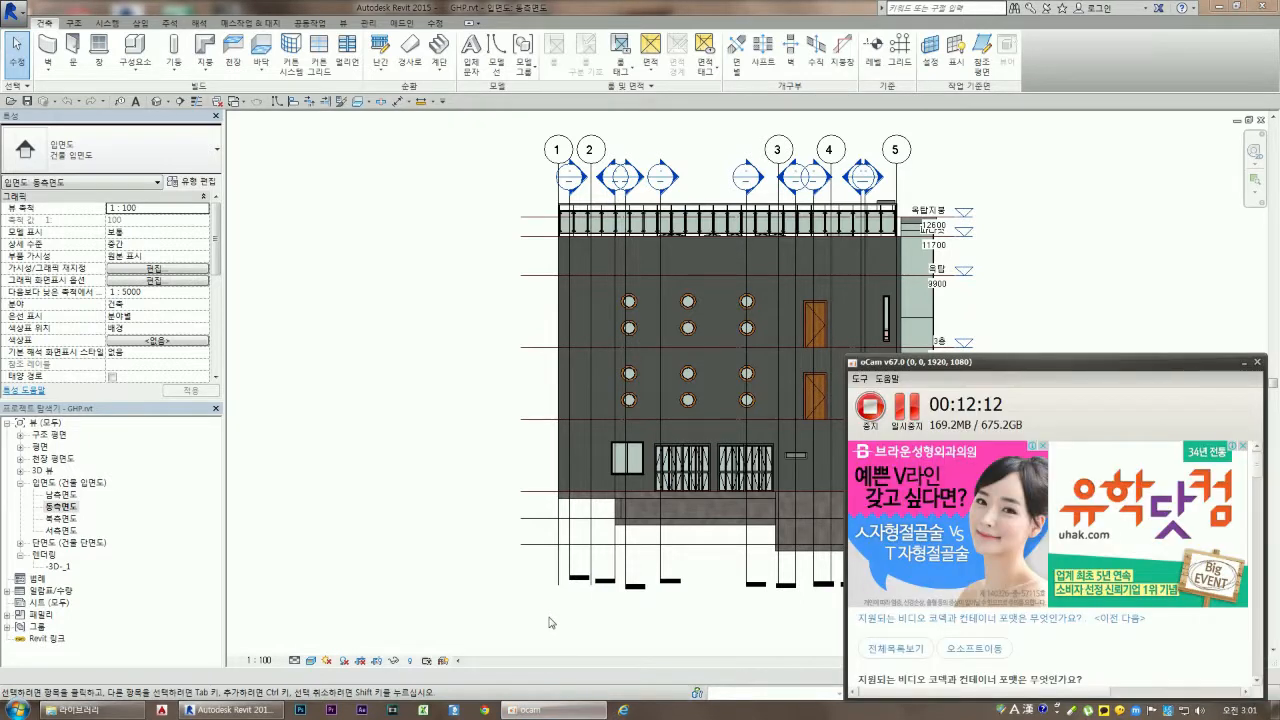
left_click(445, 491)
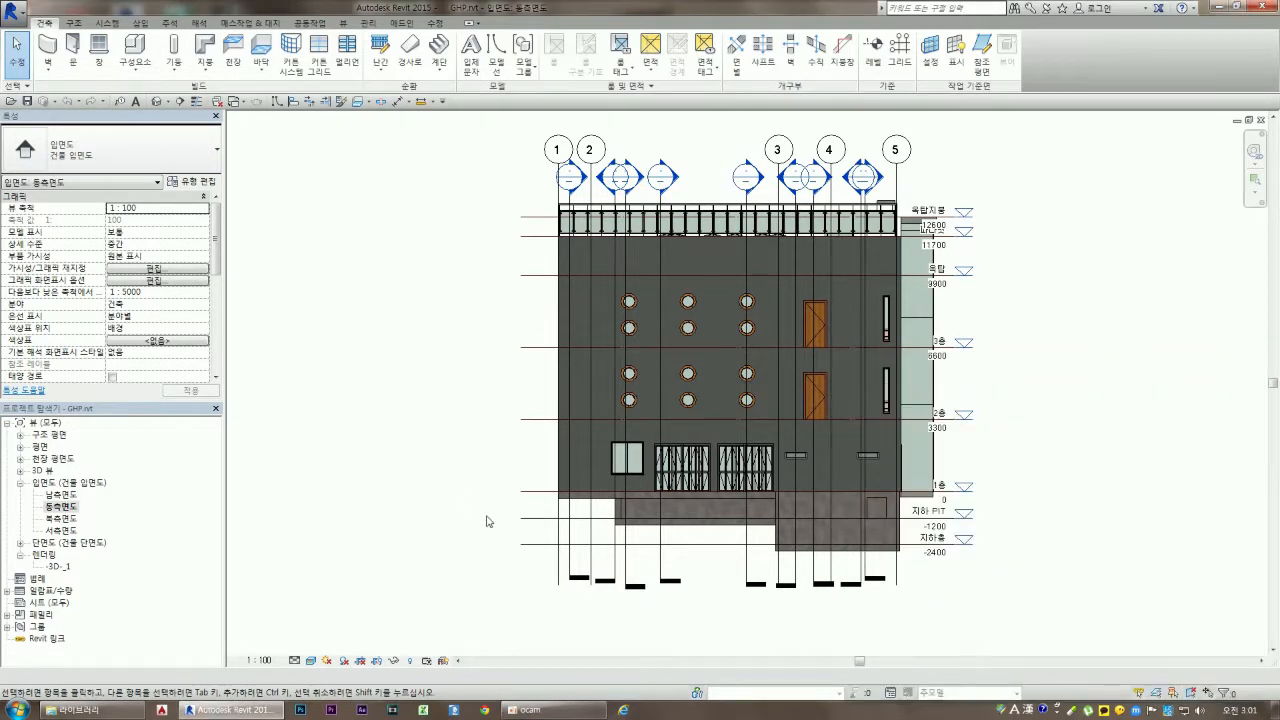
double_click(62, 531)
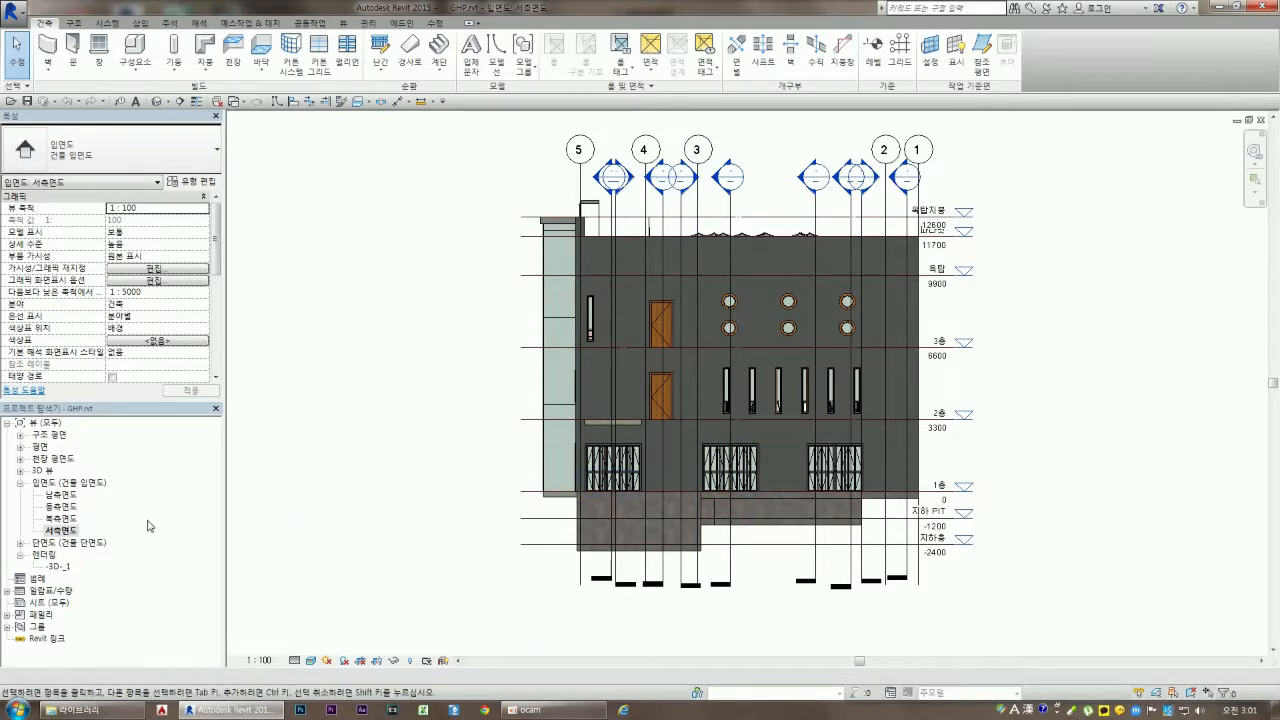
Open the first-floor plan 1층 평면도 and examine the dining hall, entrance corridor and restroom layout
double_click(32, 446)
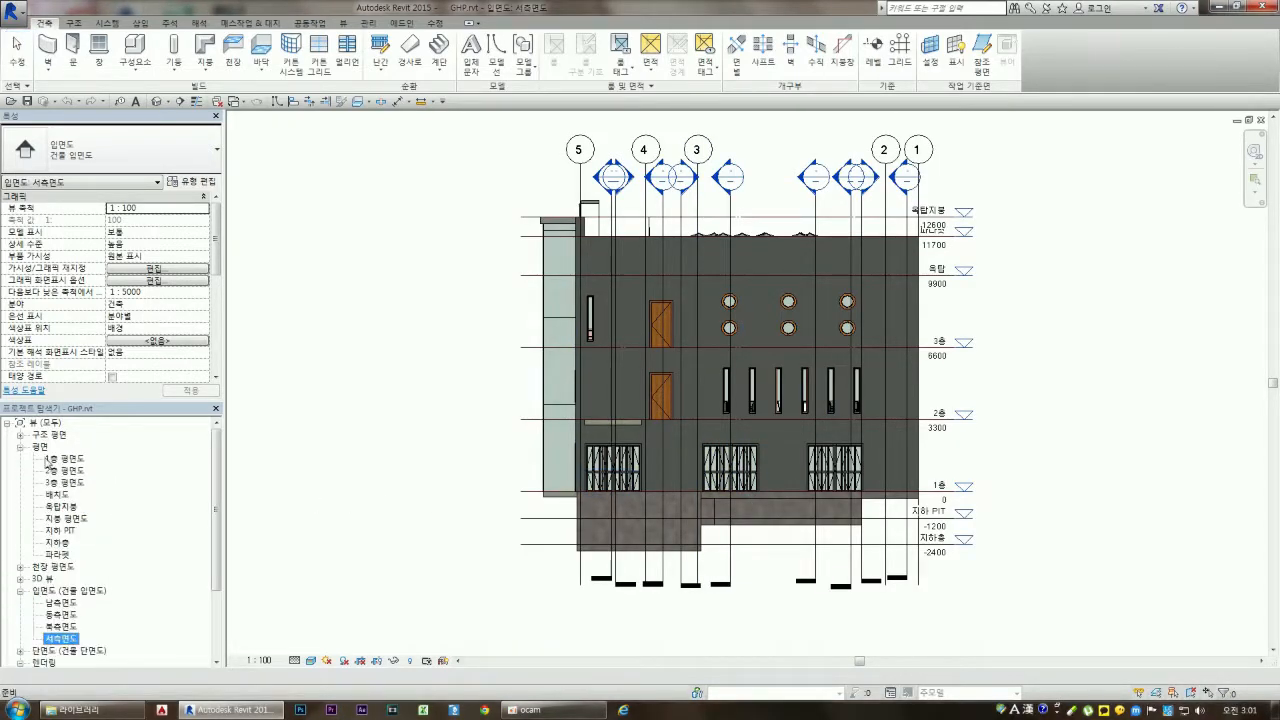
double_click(70, 459)
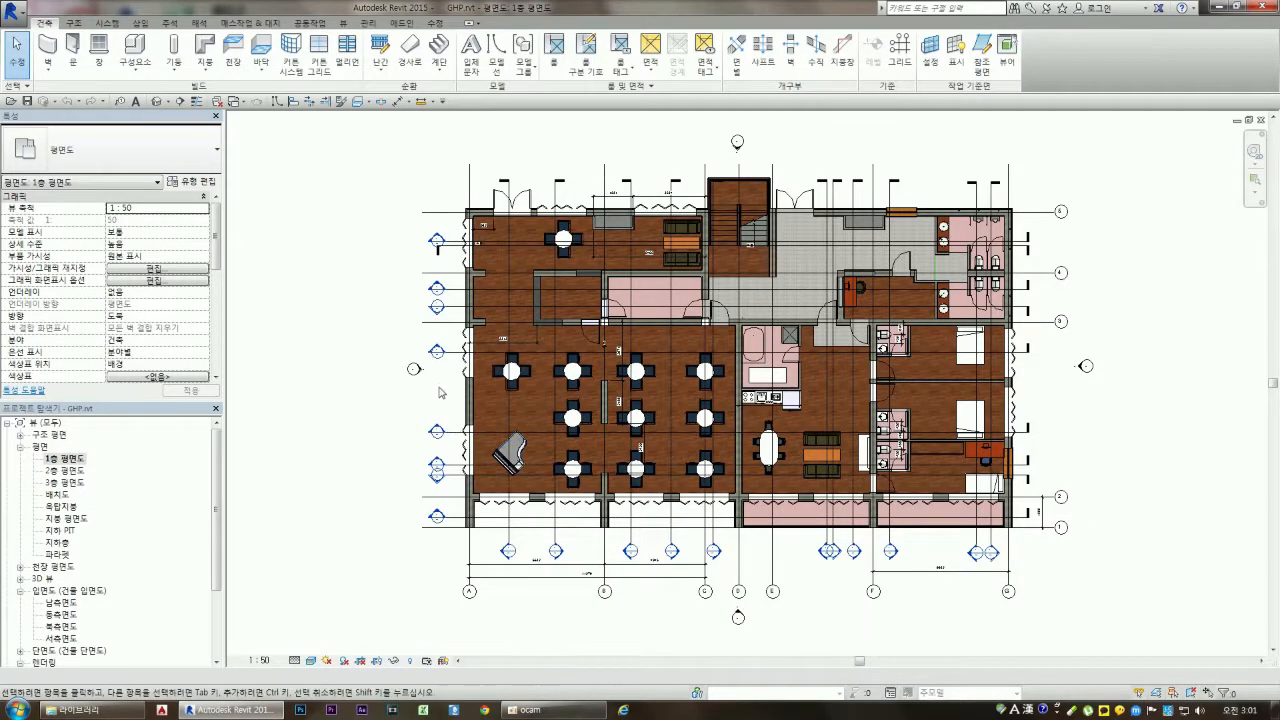
scroll(641, 390, "up", 1)
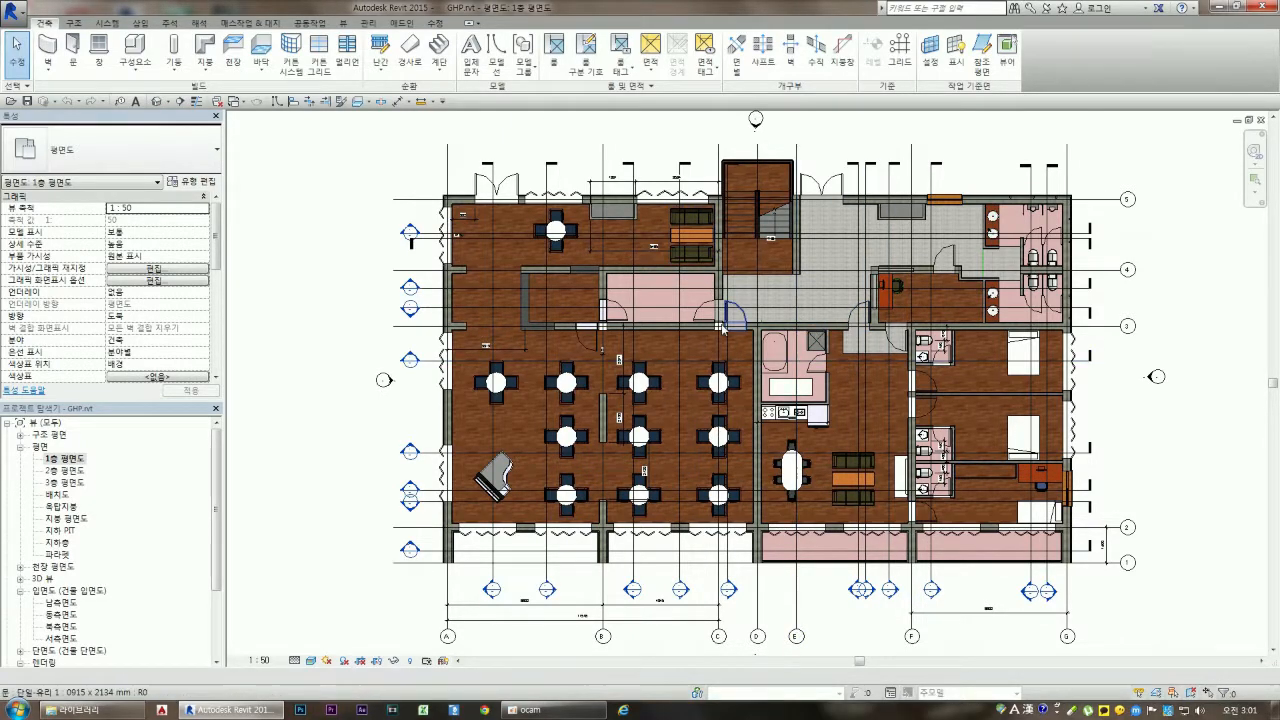
scroll(725, 320, "up", 1)
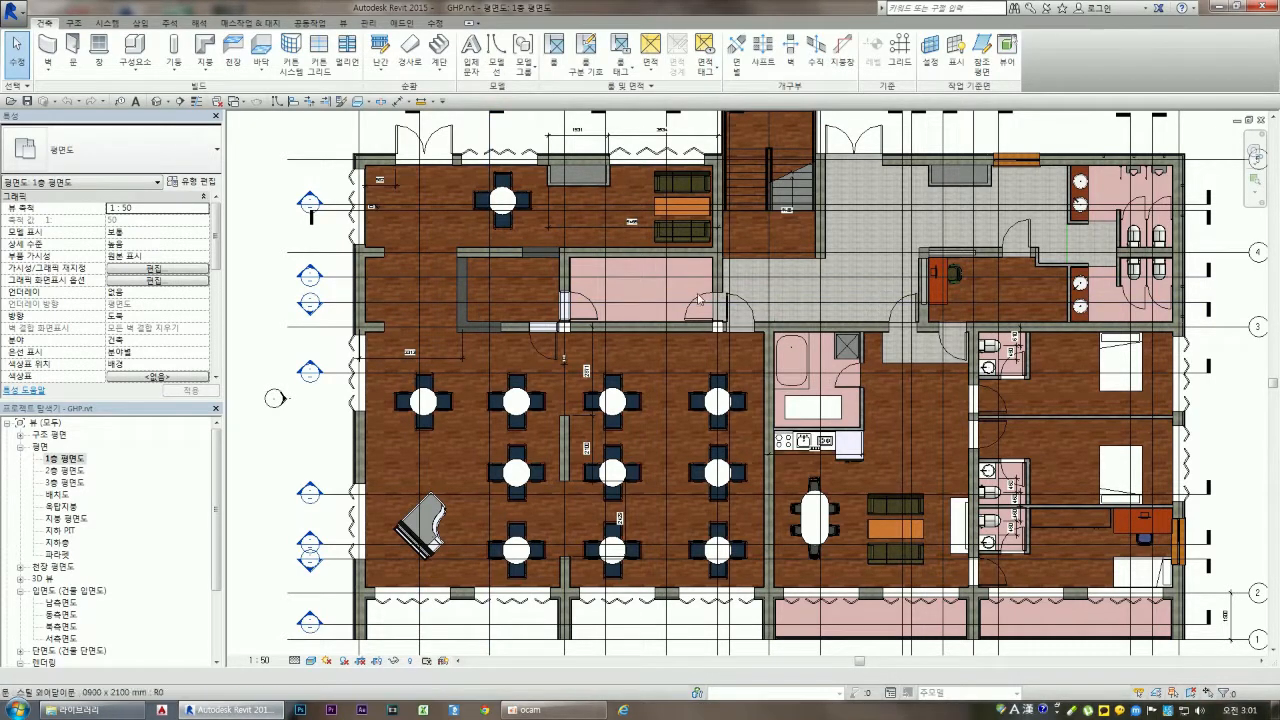
scroll(648, 390, "down", 2)
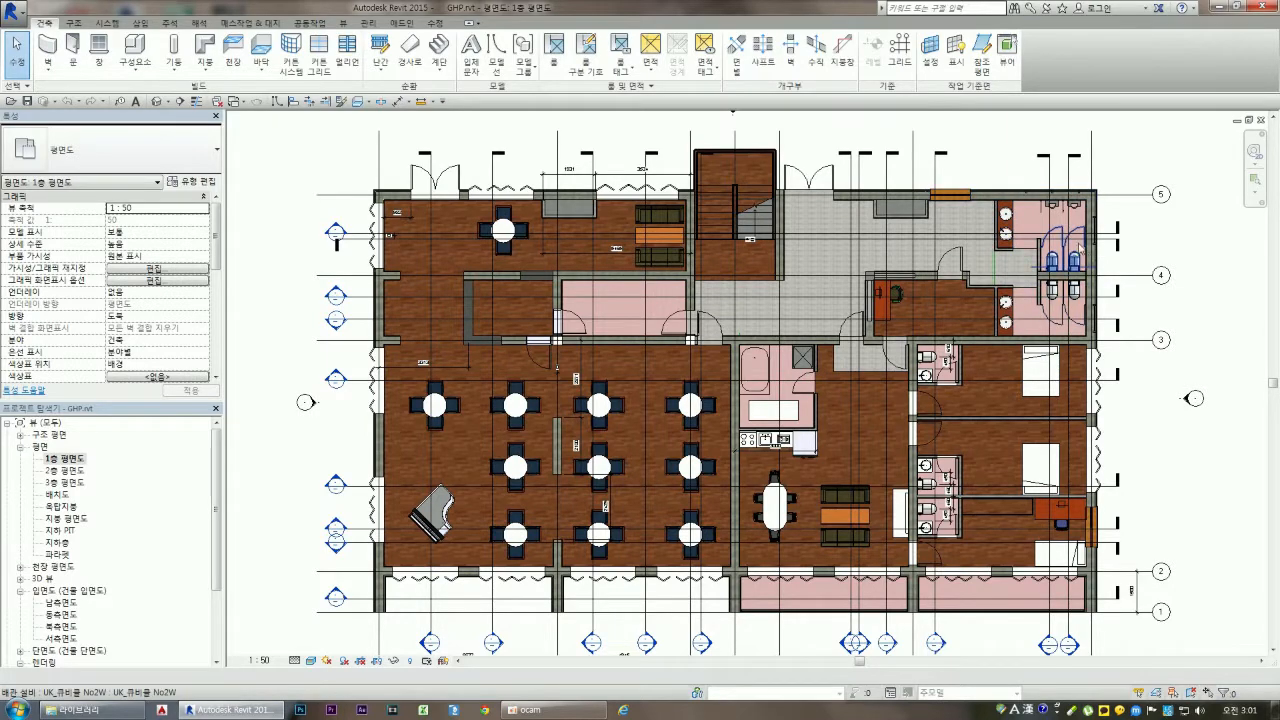
scroll(1080, 242, "up", 2)
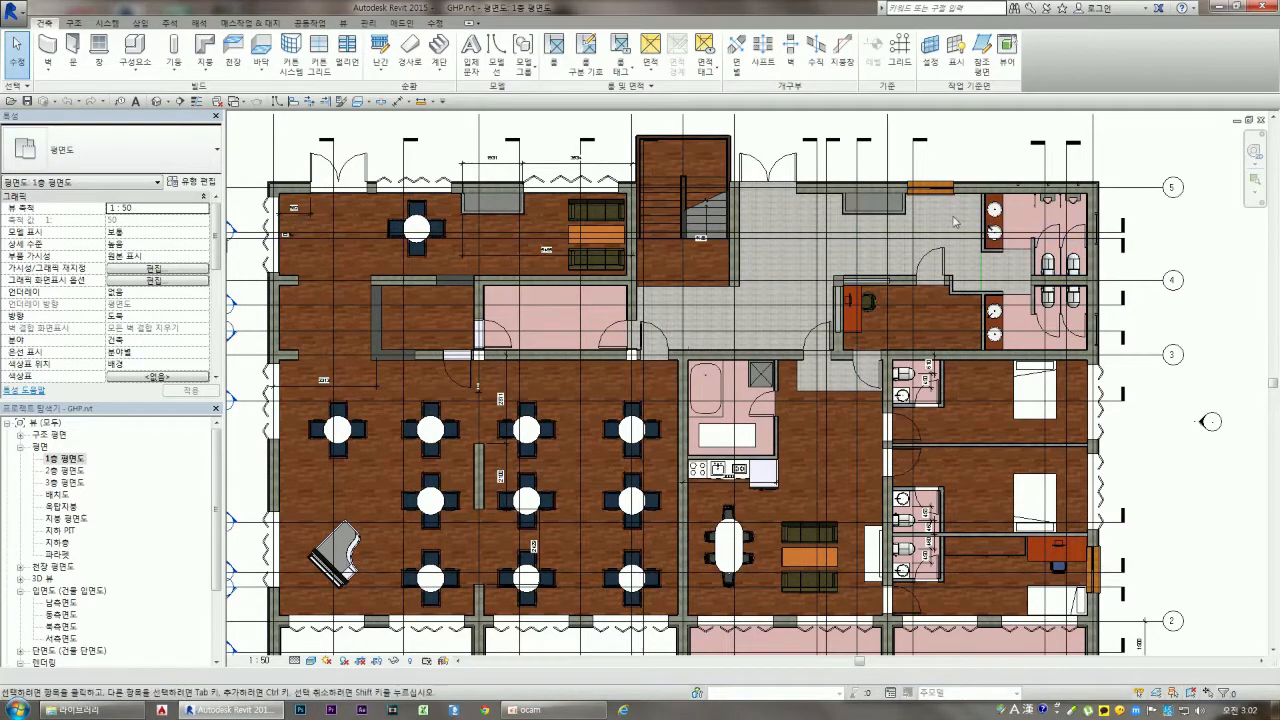
scroll(738, 414, "down", 1)
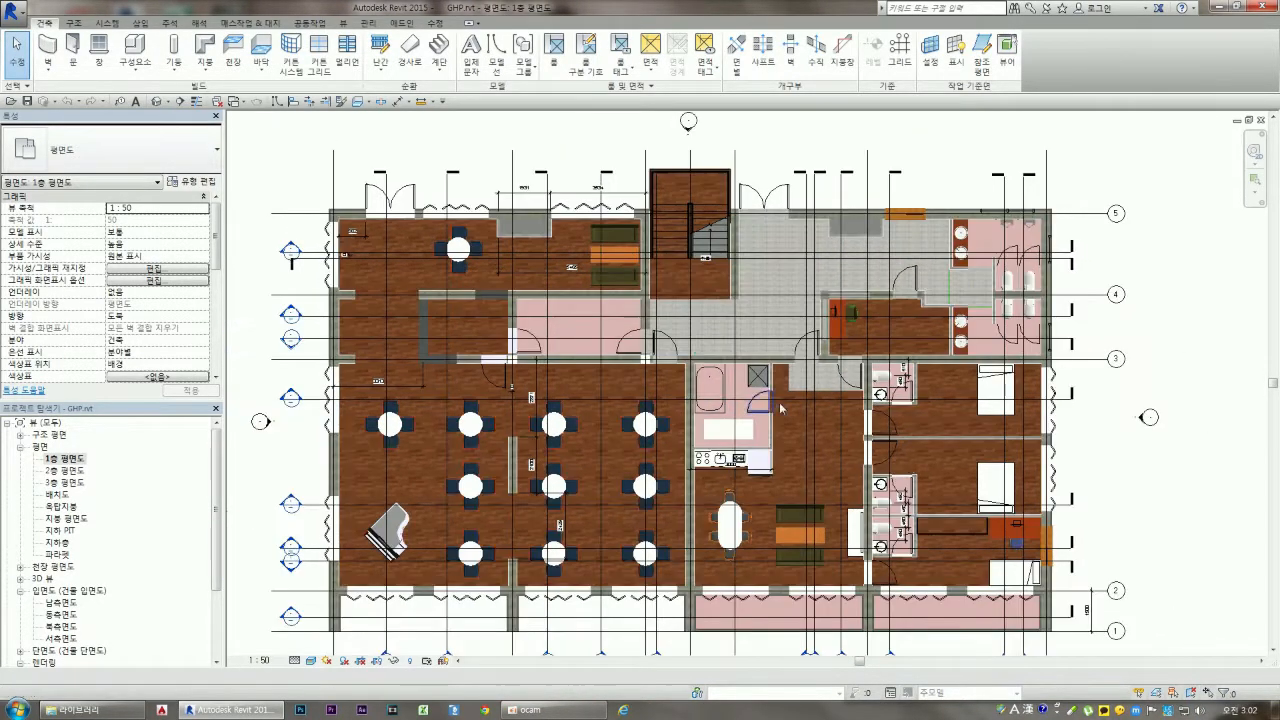
scroll(968, 493, "up", 2)
scroll(746, 343, "down", 1)
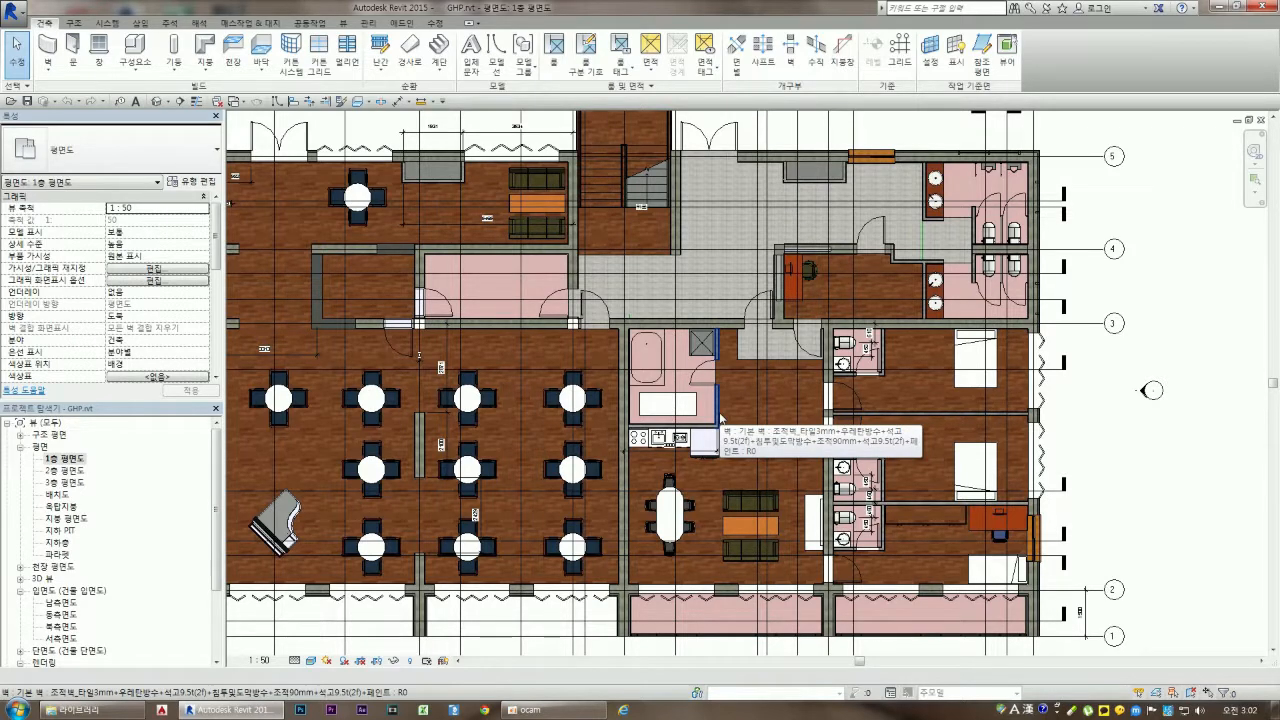
Examine the first-floor residential unit's bathroom, kitchen, living area and bedrooms up close
scroll(712, 370, "up", 4)
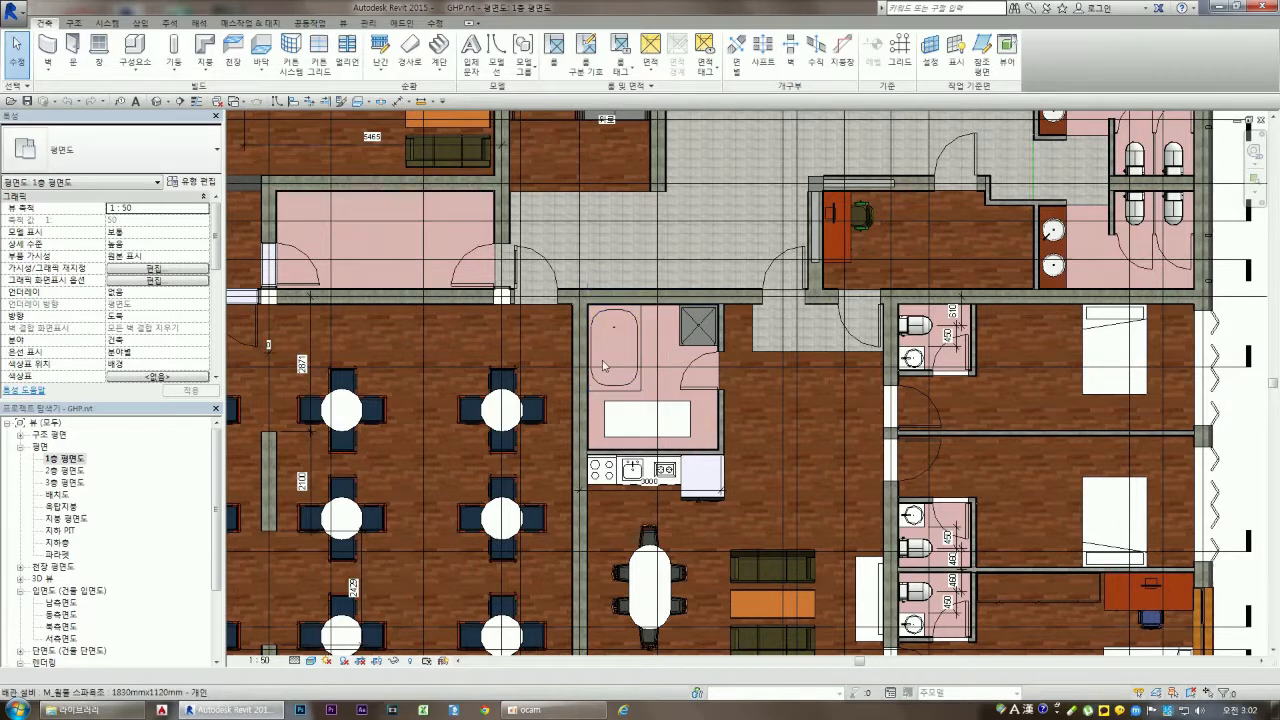
scroll(603, 366, "down", 1)
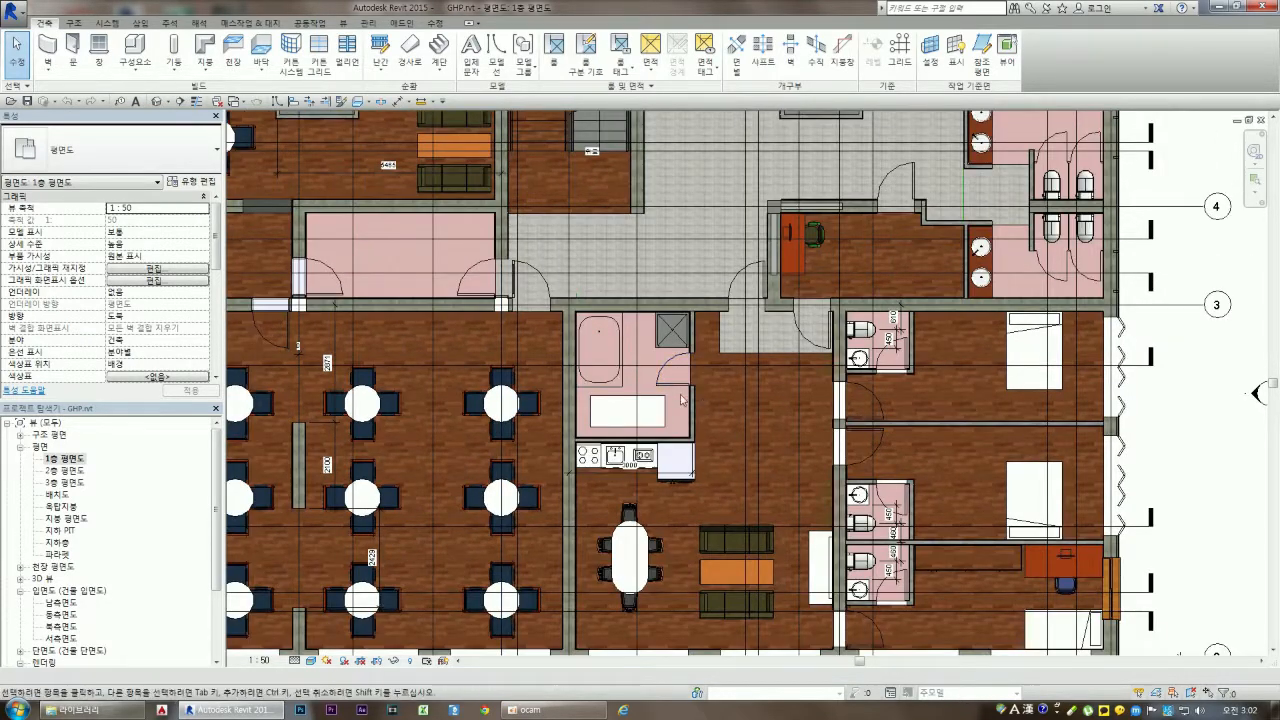
scroll(546, 370, "down", 1)
scroll(590, 384, "down", 1)
scroll(855, 499, "up", 1)
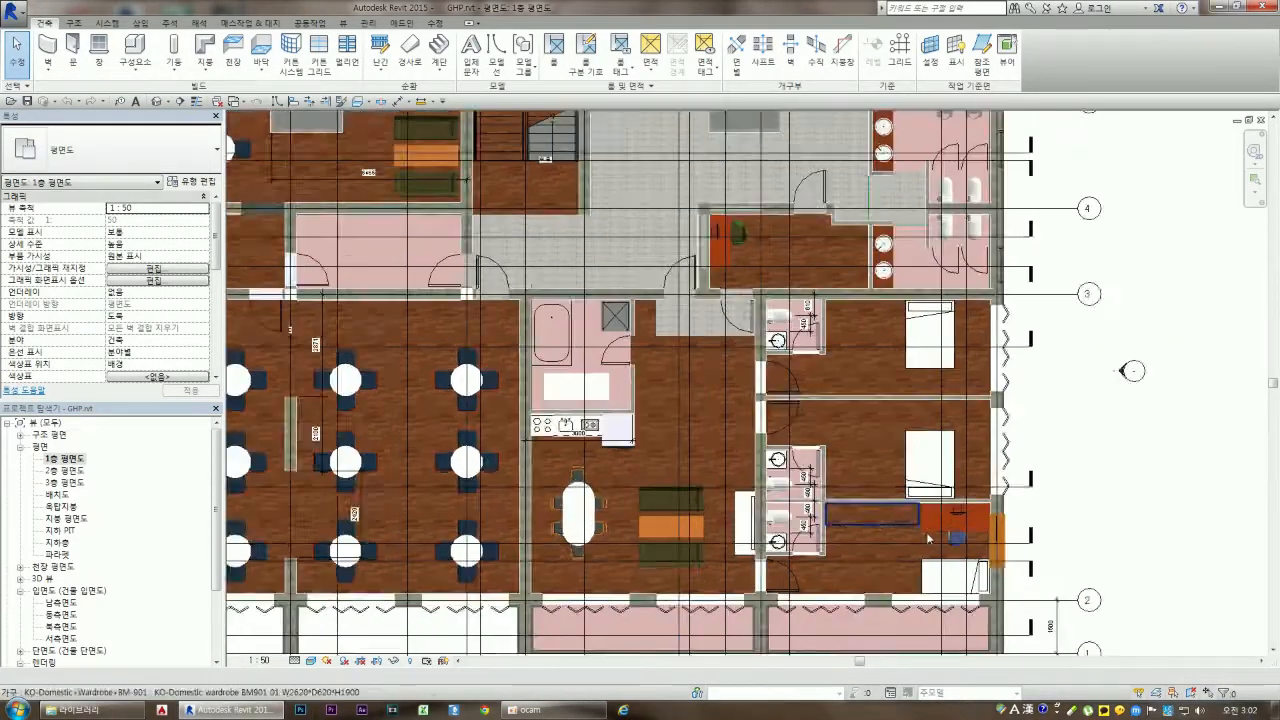
scroll(927, 538, "down", 1)
scroll(957, 548, "up", 4)
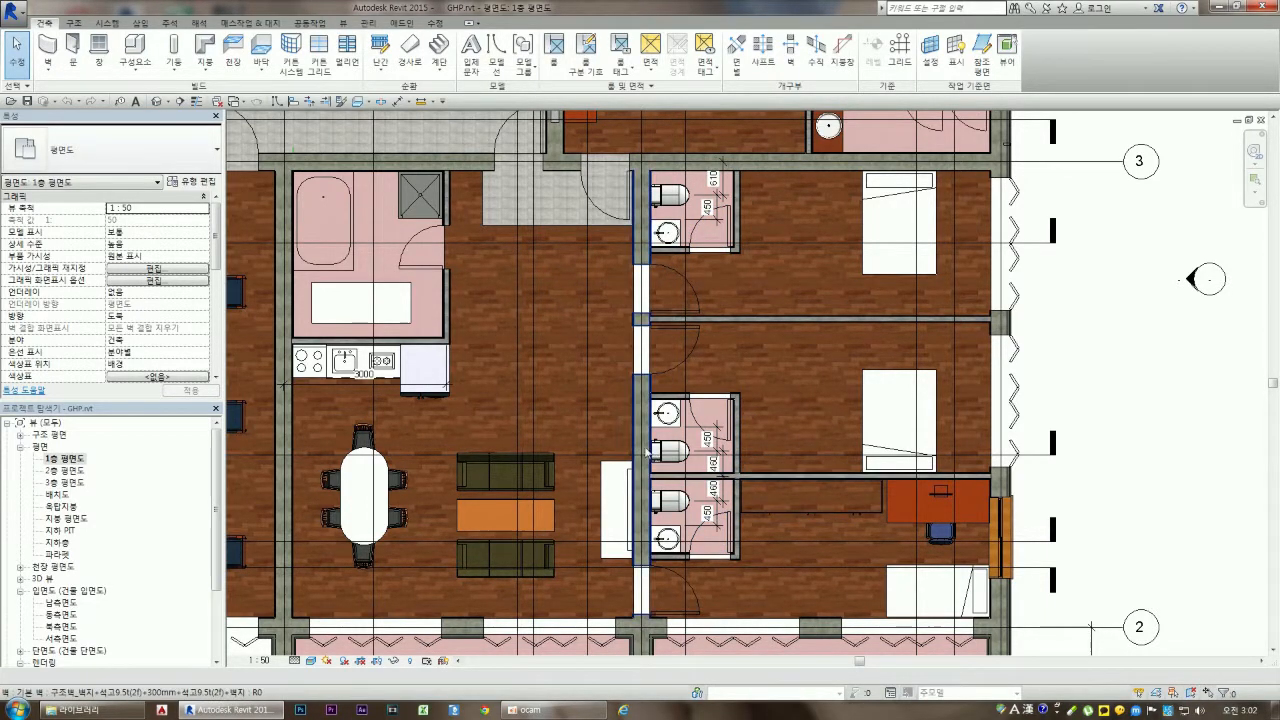
scroll(662, 452, "down", 2)
scroll(760, 385, "down", 5)
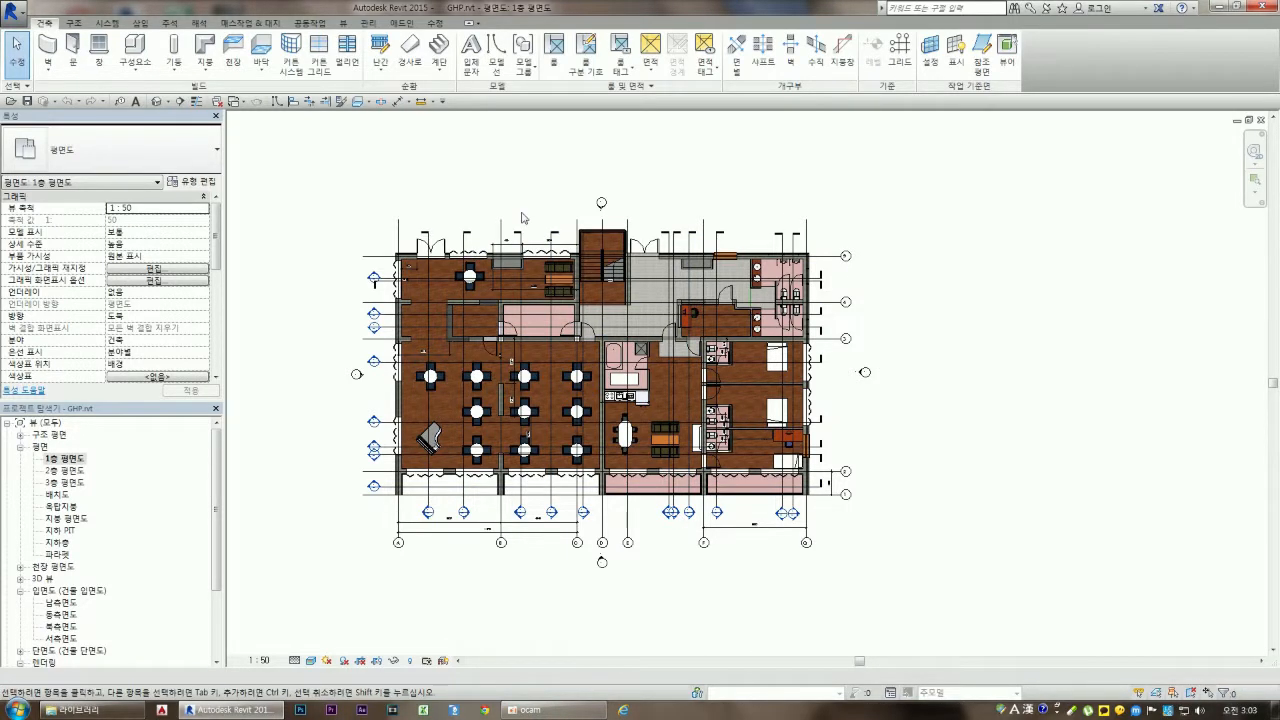
Open the second-floor plan 2층 평면도 and set its underlay to 없음 (none)
double_click(64, 471)
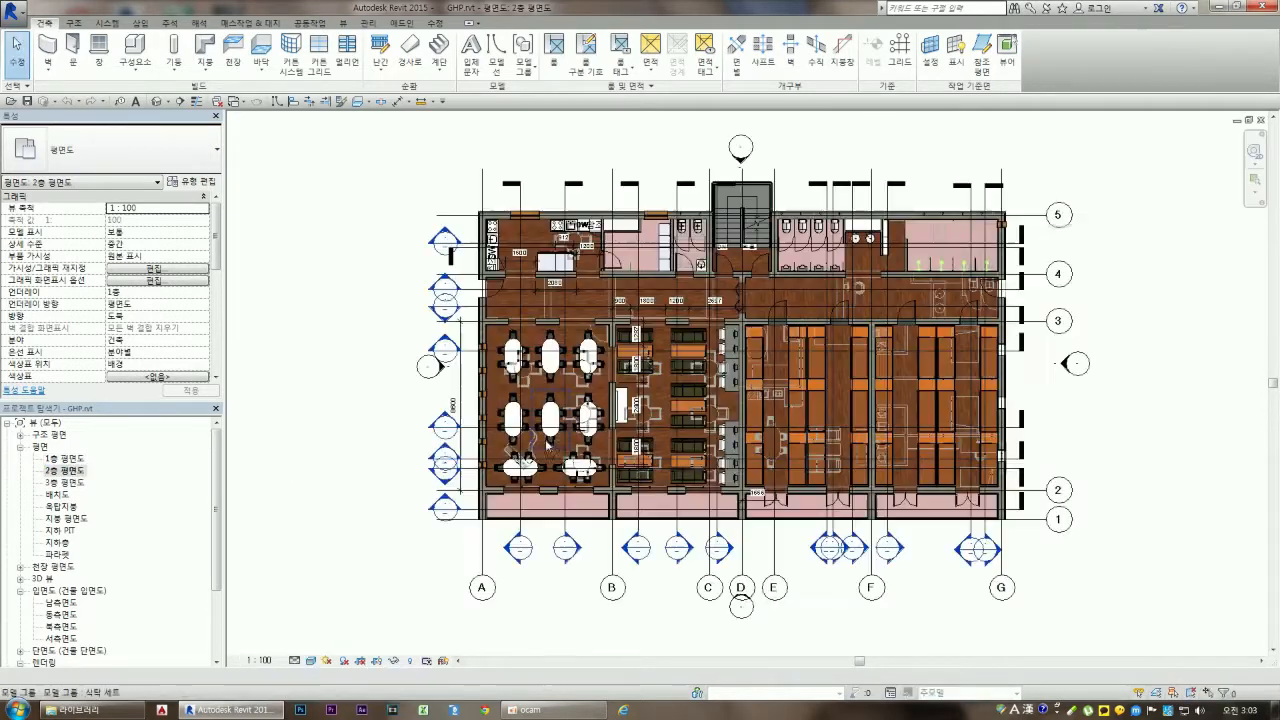
scroll(1014, 426, "up", 1)
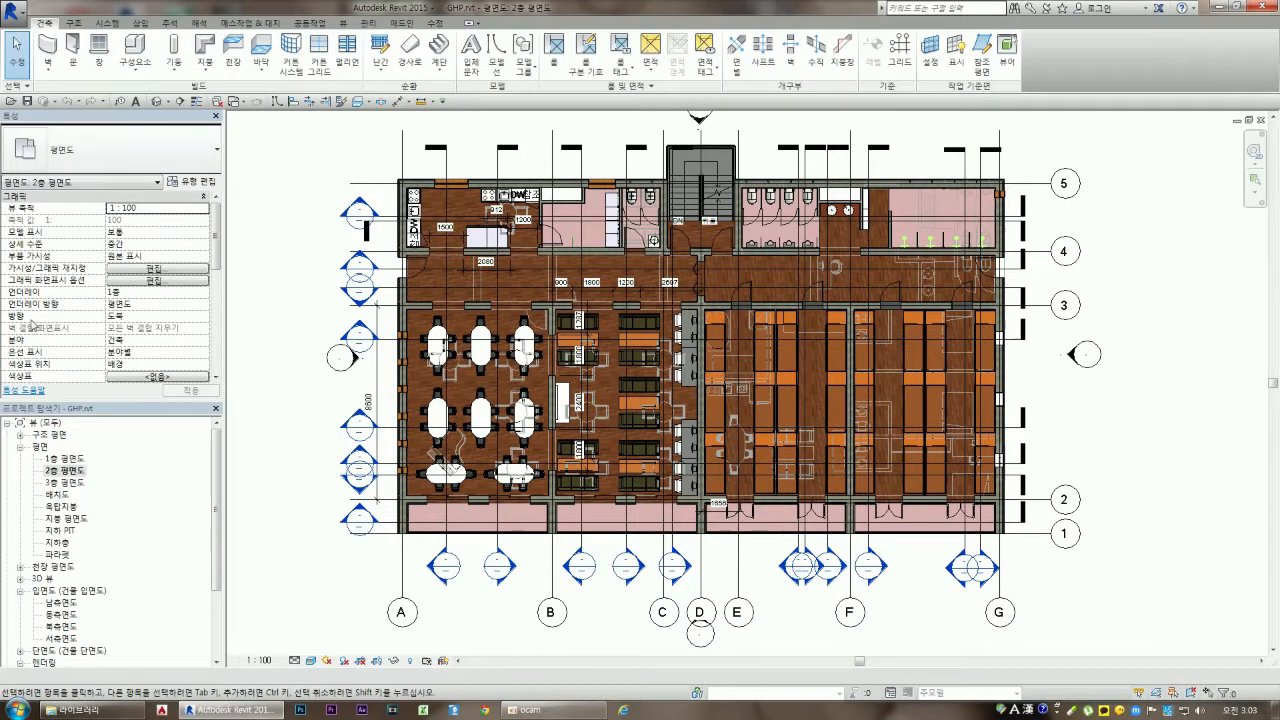
left_click(203, 293)
left_click(204, 292)
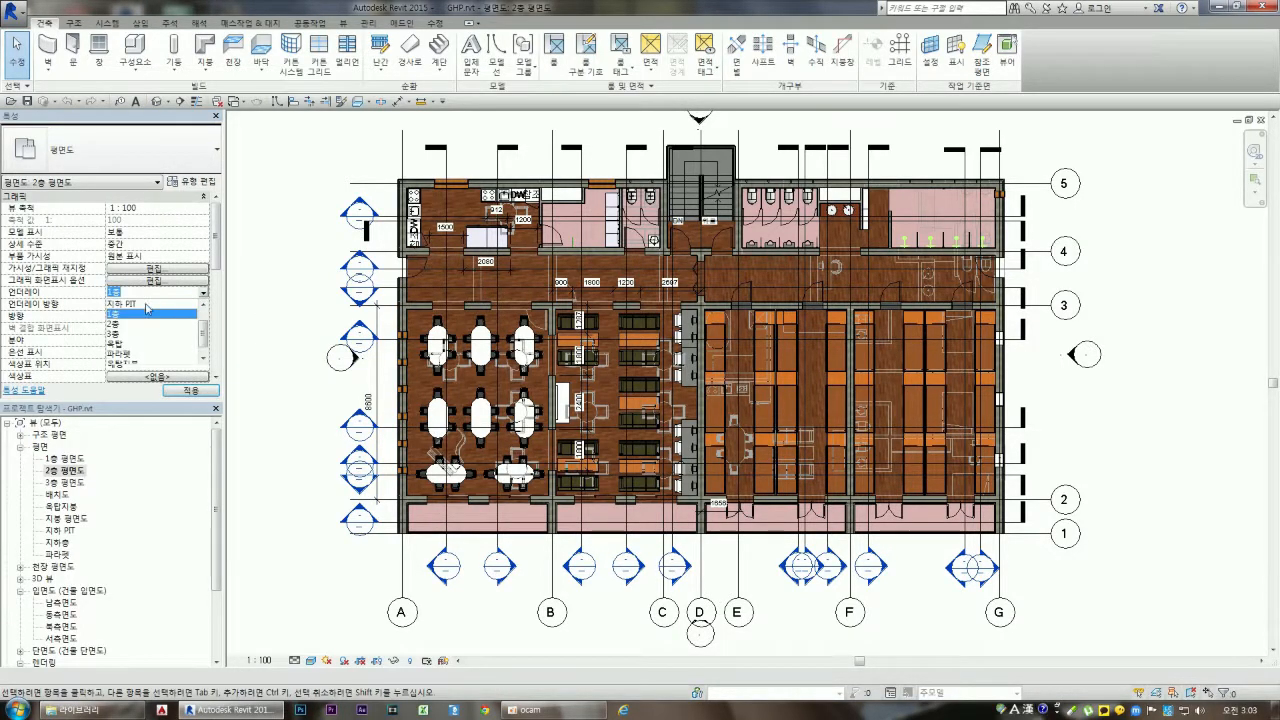
scroll(186, 336, "up", 1)
scroll(150, 336, "down", 1)
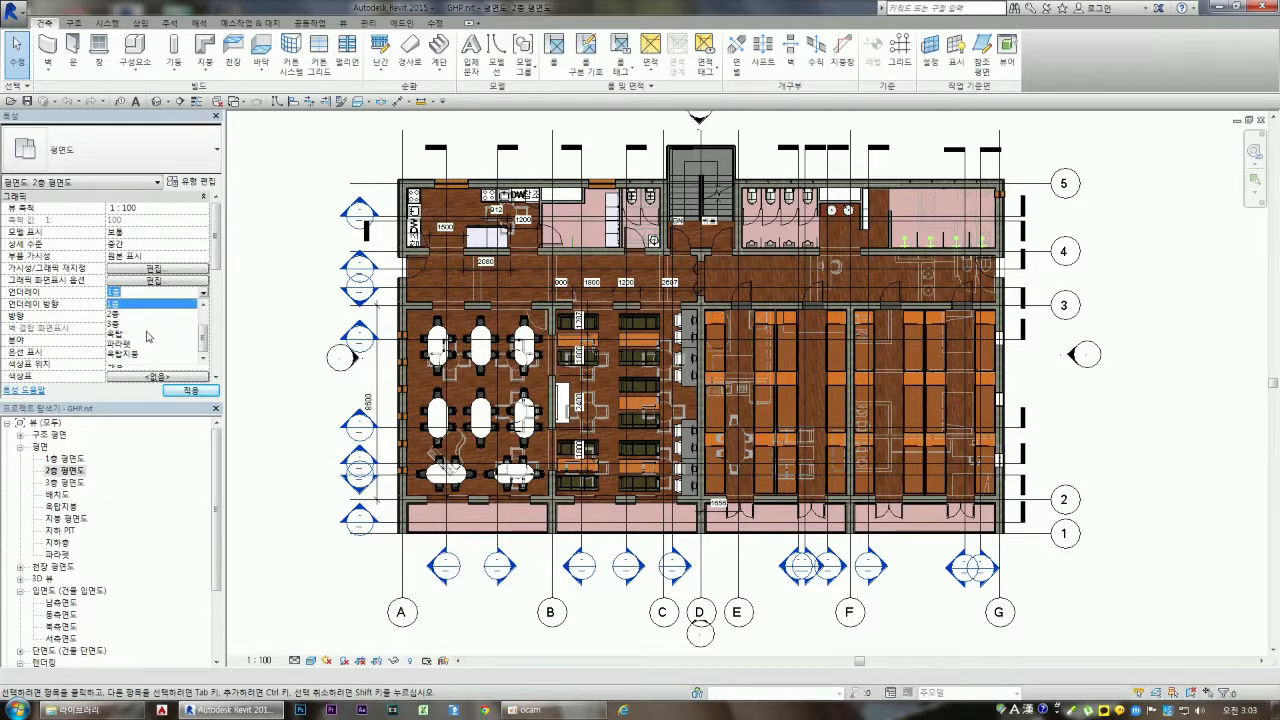
scroll(131, 315, "up", 1)
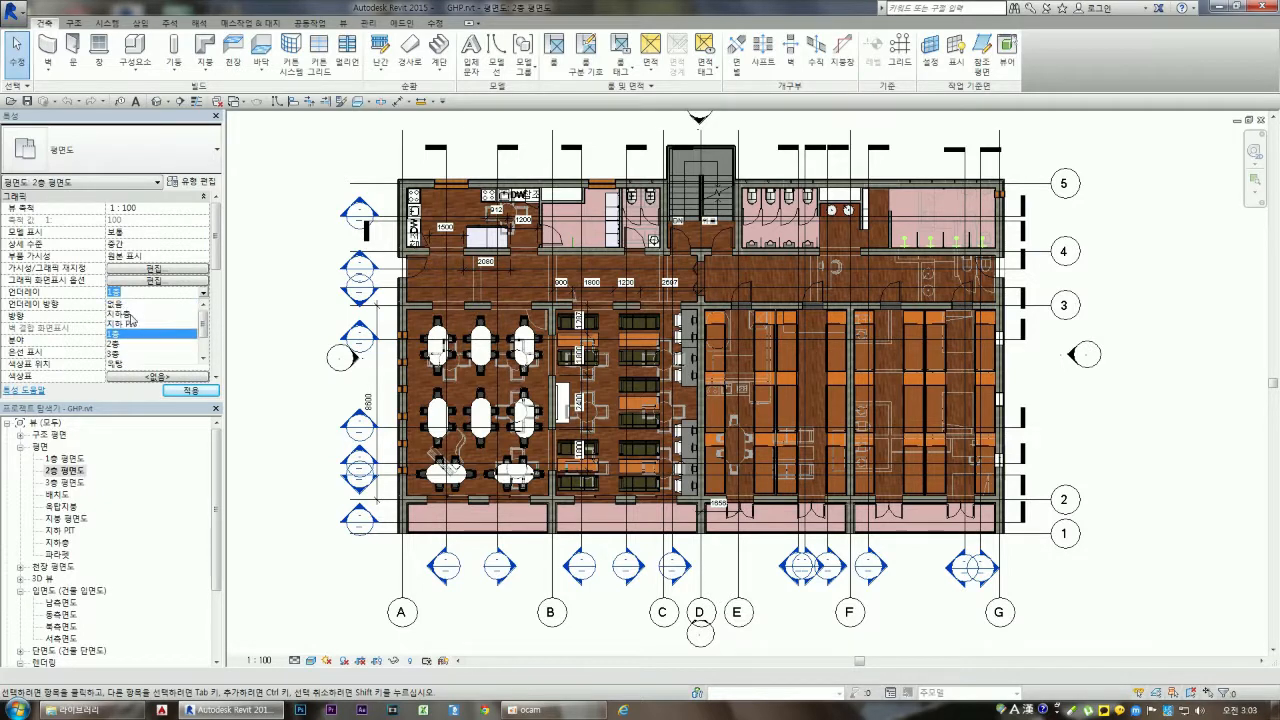
left_click(140, 303)
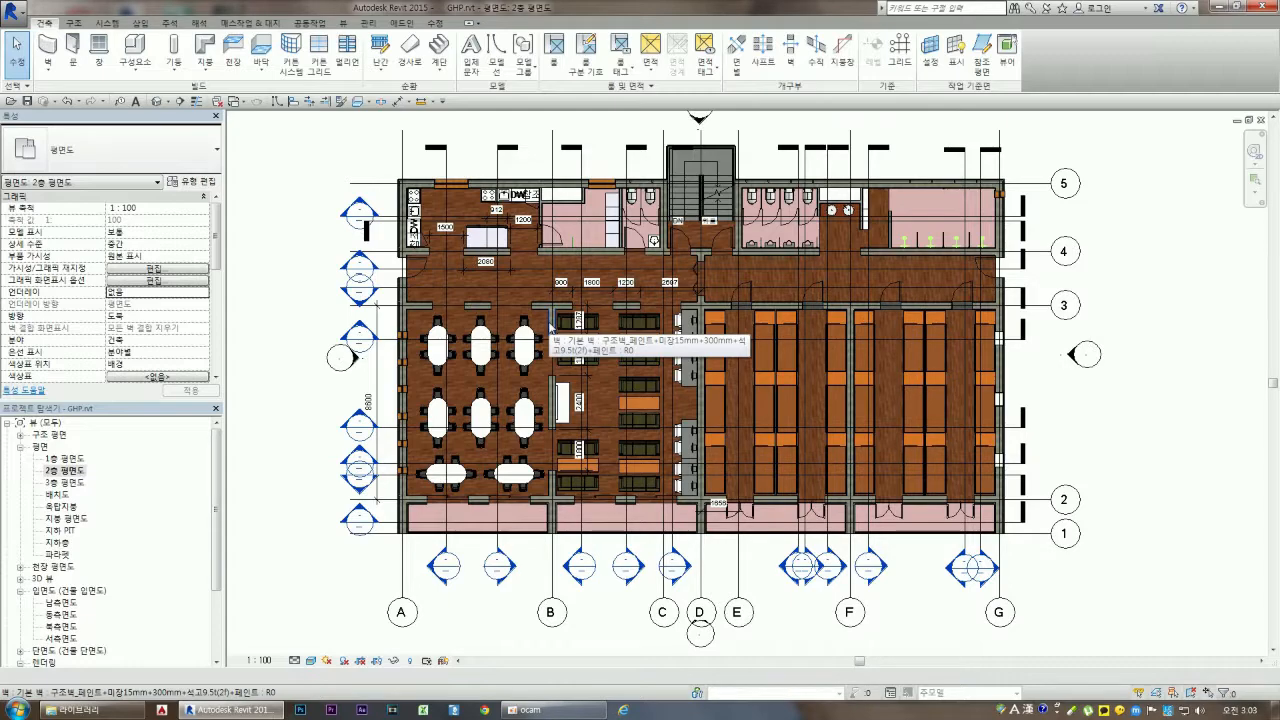
Examine the second-floor plan's dining, lounge and bunk room layout, including the 단위_방 model group in the bunk rooms
scroll(473, 341, "down", 2)
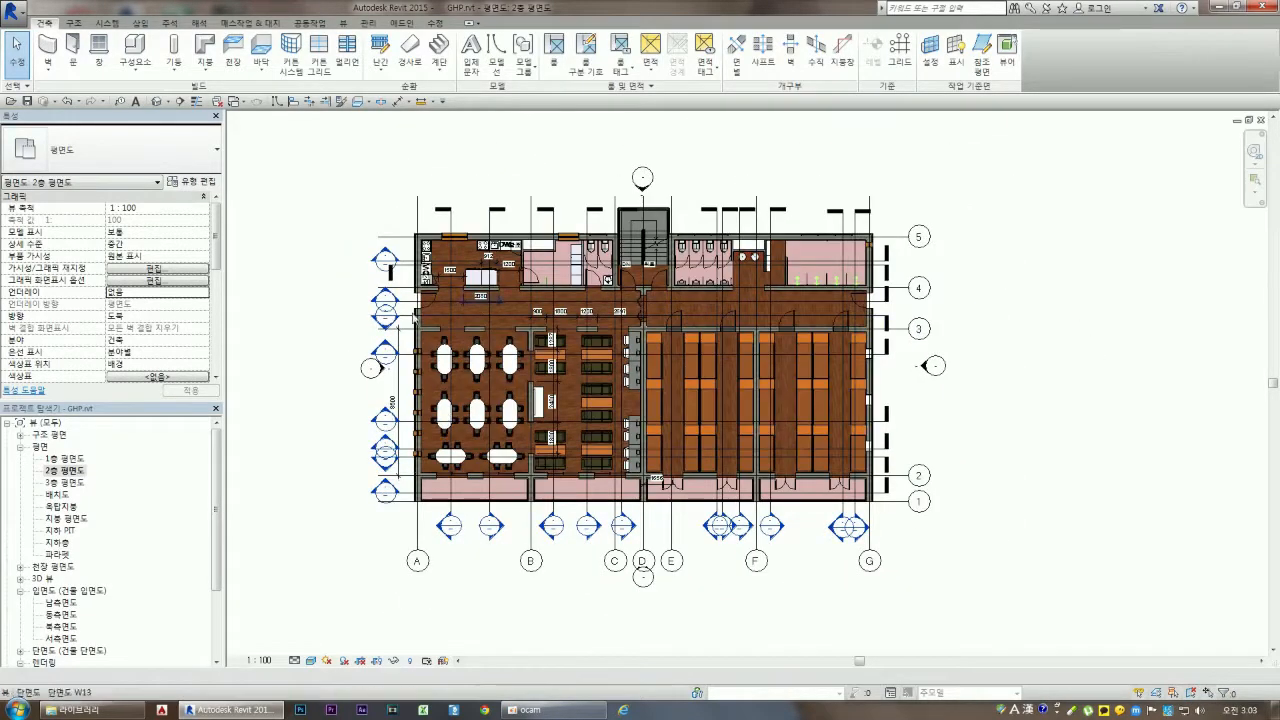
scroll(737, 445, "up", 2)
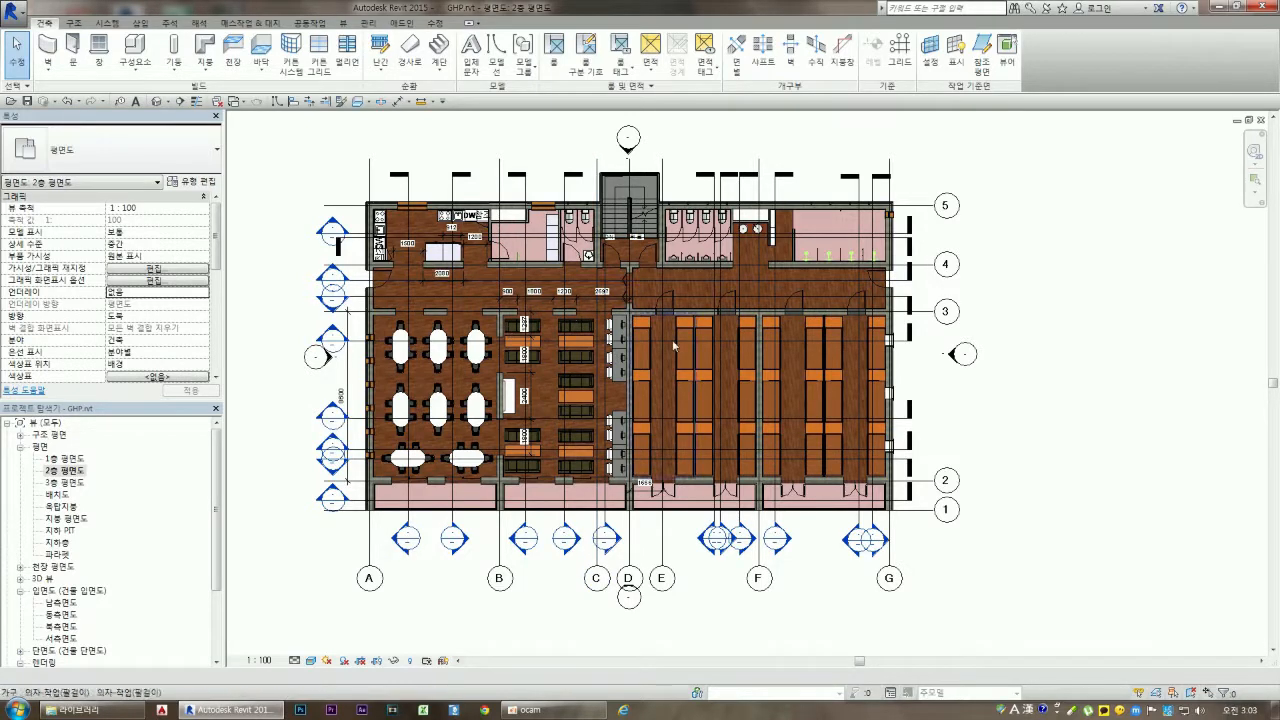
scroll(686, 296, "up", 2)
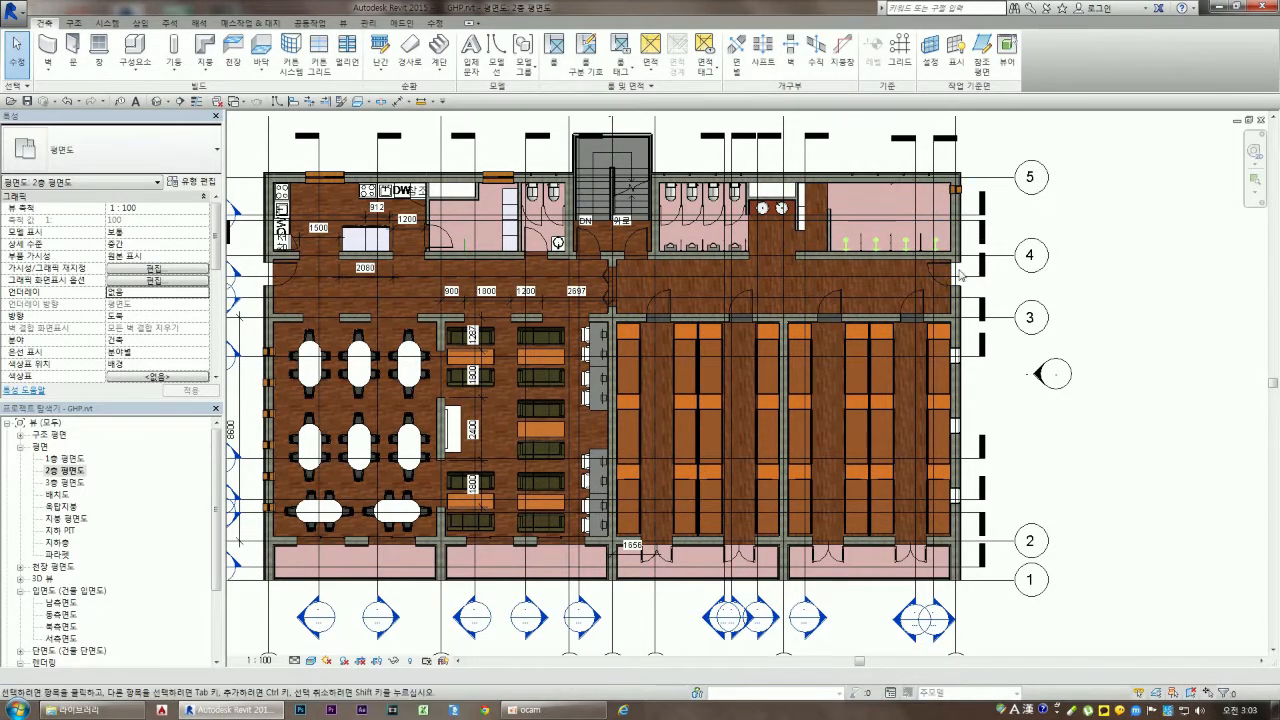
scroll(950, 440, "down", 2)
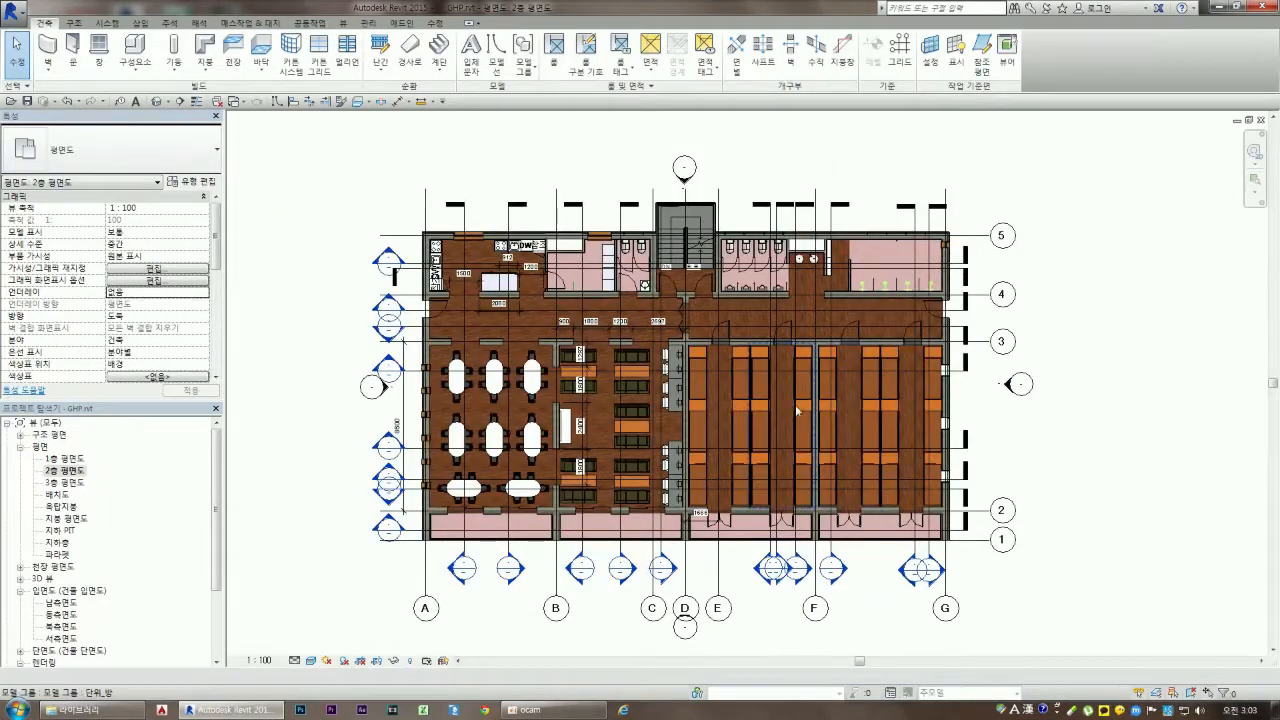
scroll(988, 460, "up", 1)
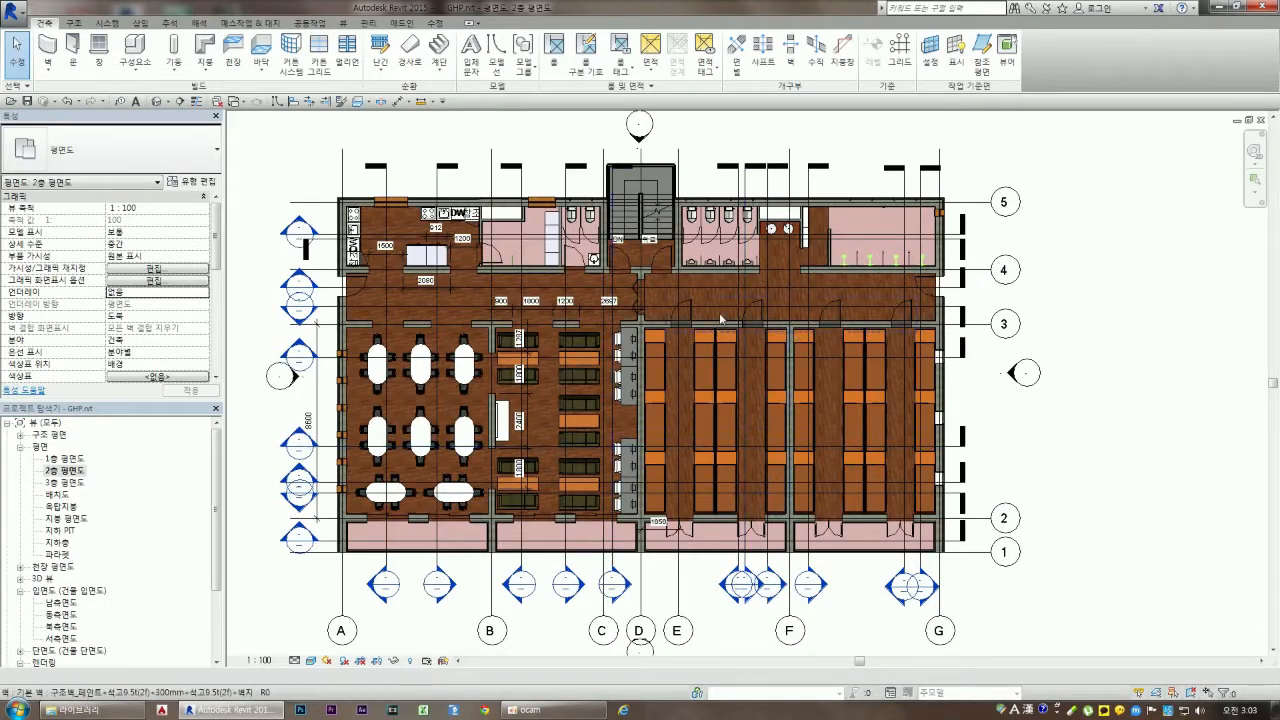
scroll(820, 405, "up", 4)
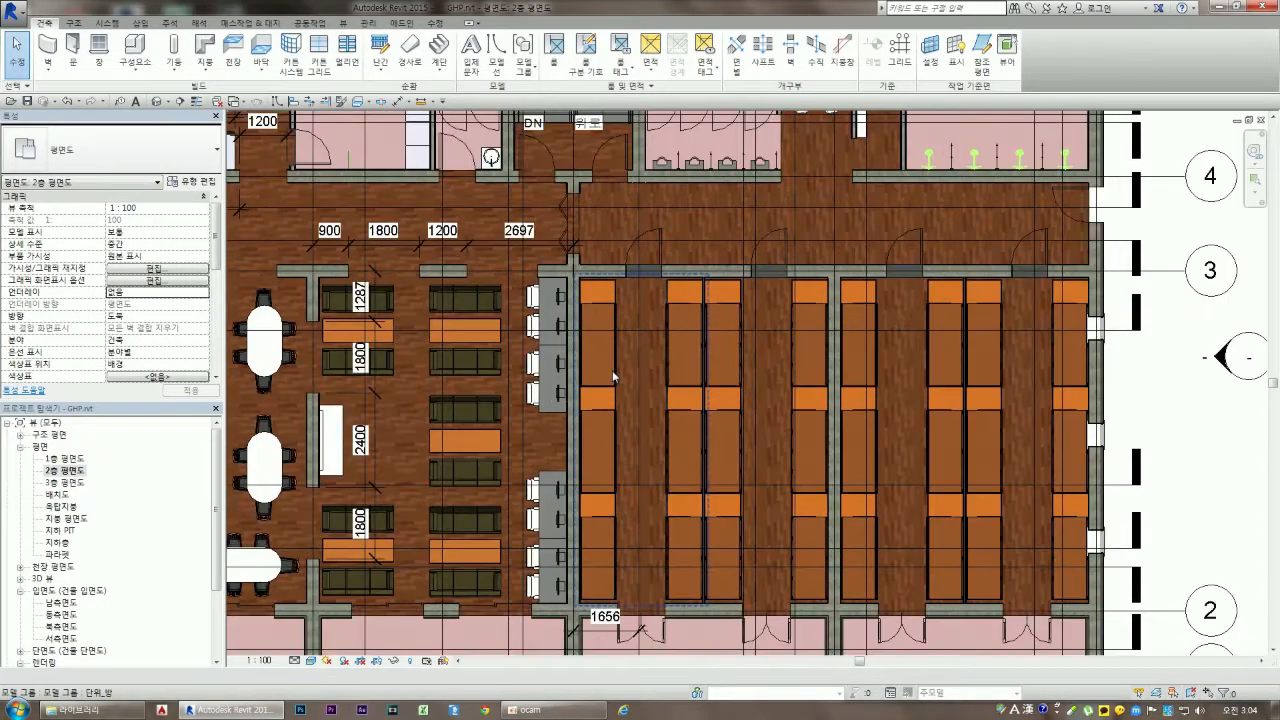
left_click(614, 376)
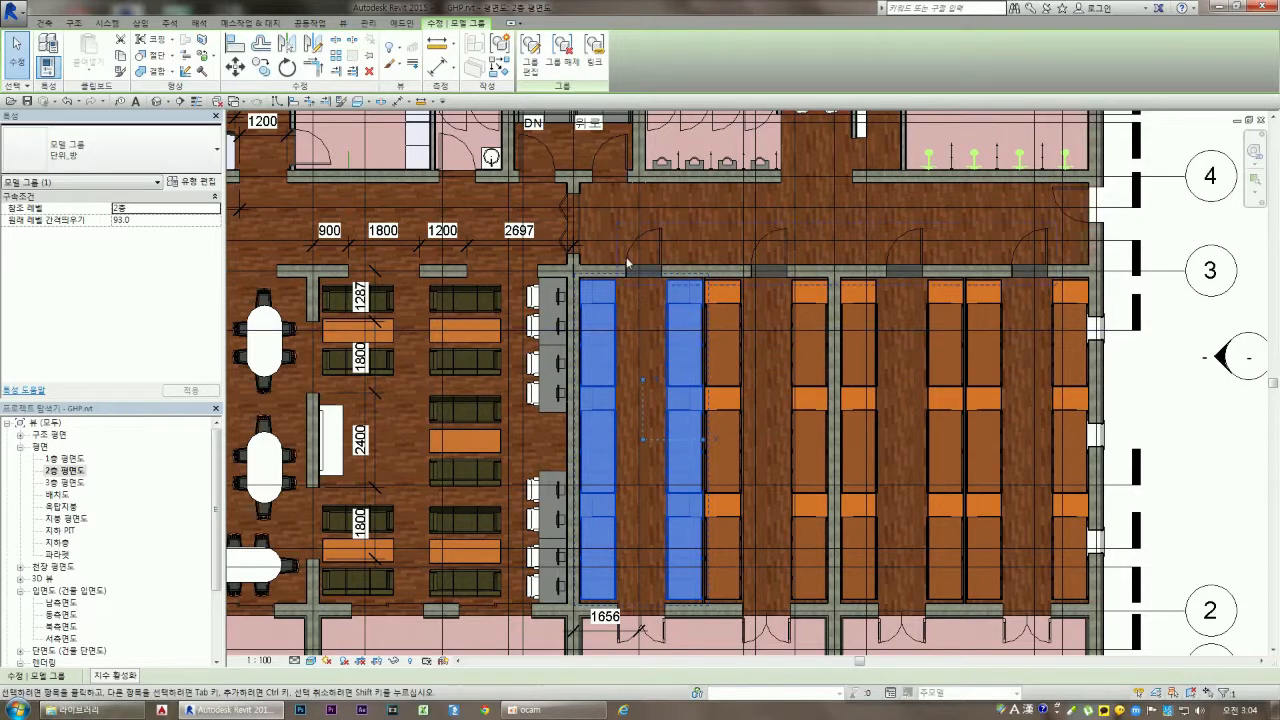
left_click(632, 296)
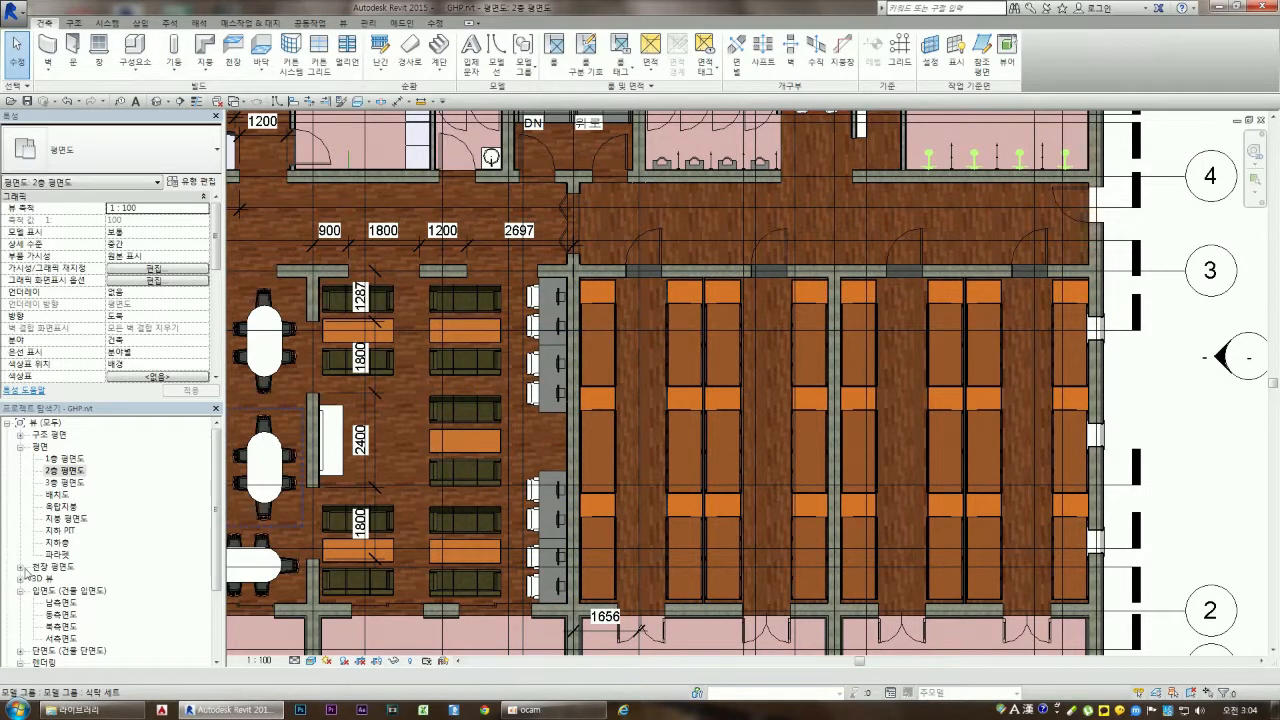
Create a perspective camera view in the westernmost second-floor bunk room, with the eye at the balcony end looking toward the corridor door
left_click(343, 22)
left_click(366, 74)
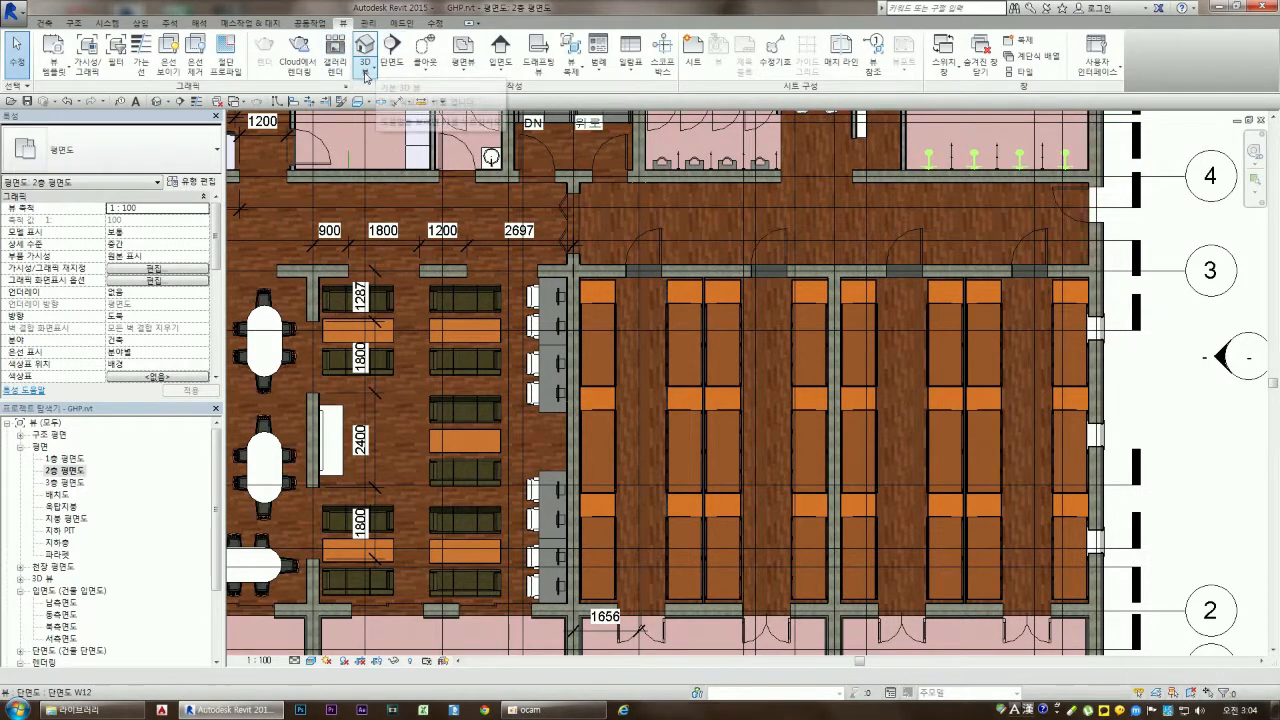
left_click(395, 130)
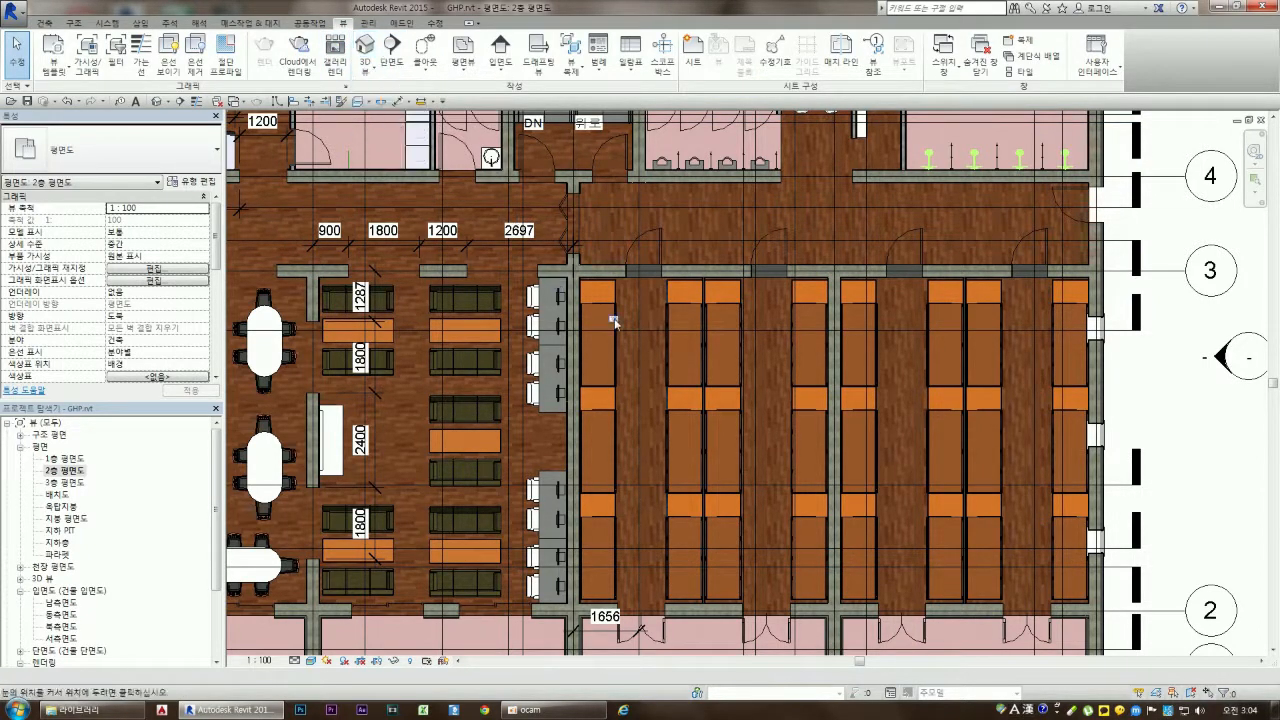
left_click(659, 607)
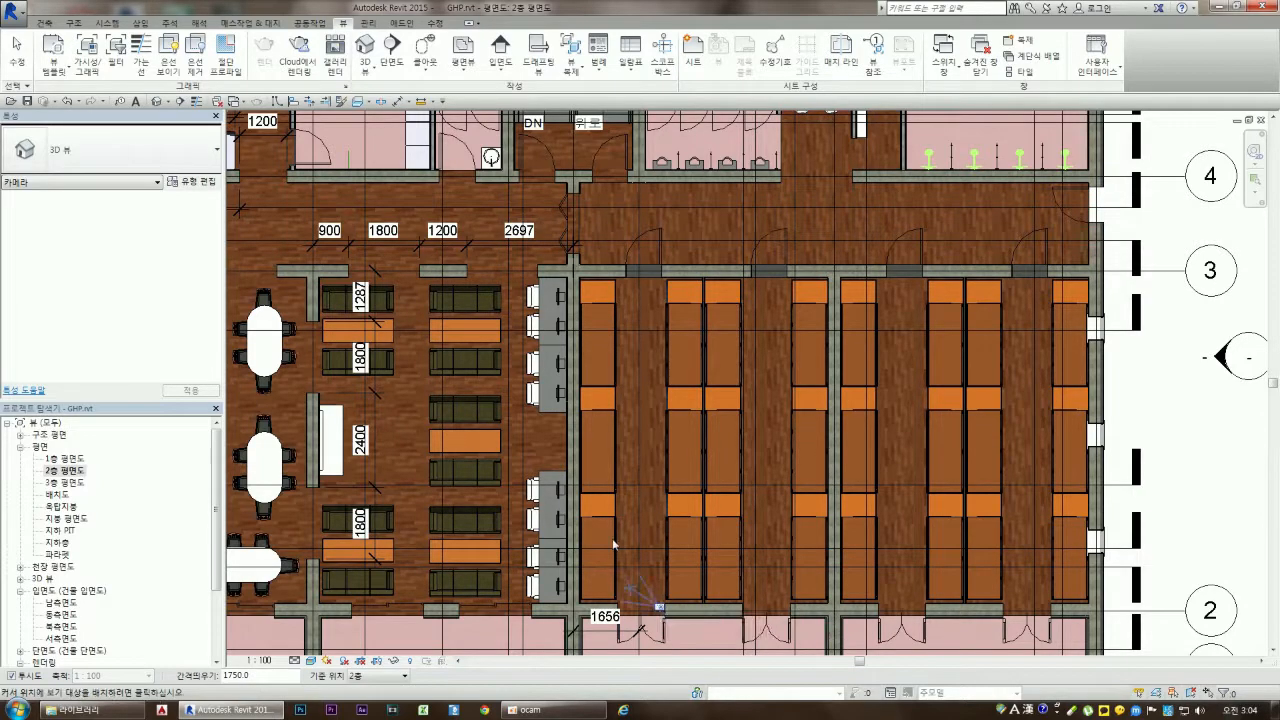
left_click(593, 348)
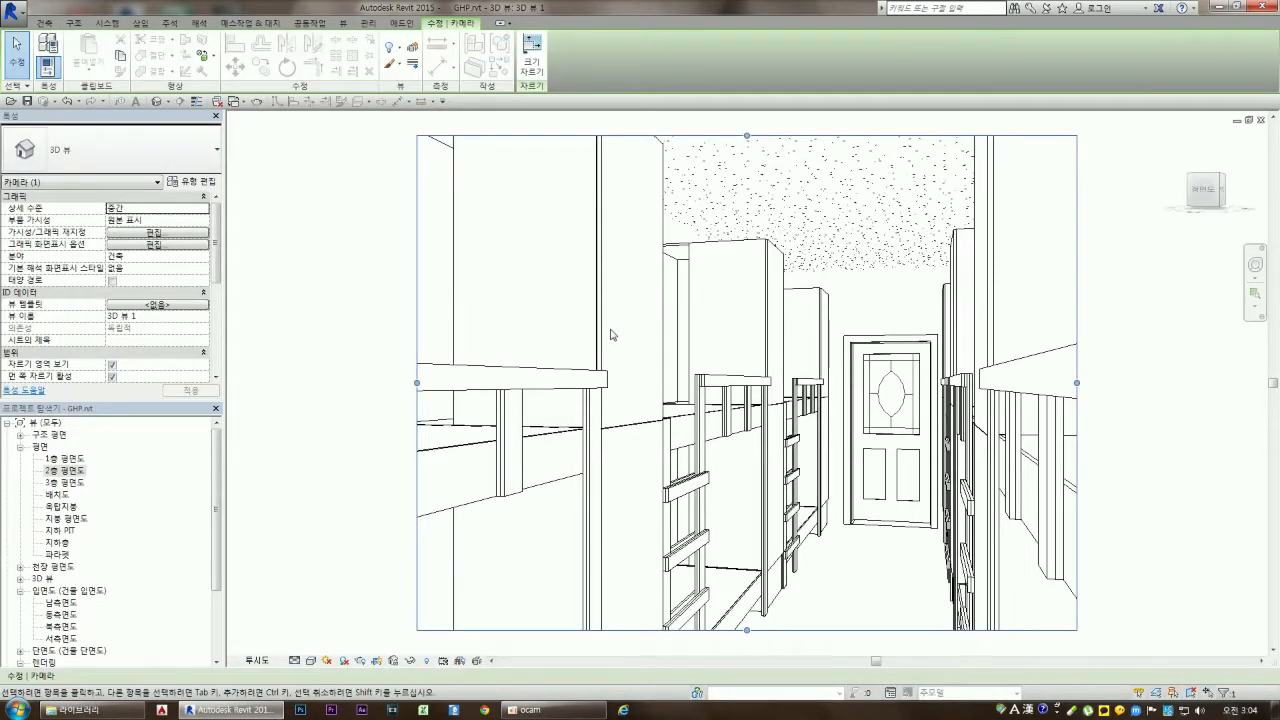
Enlarge the camera view's crop region on all four sides to show more of the bunk beds, ceiling and floor
scroll(612, 335, "down", 2)
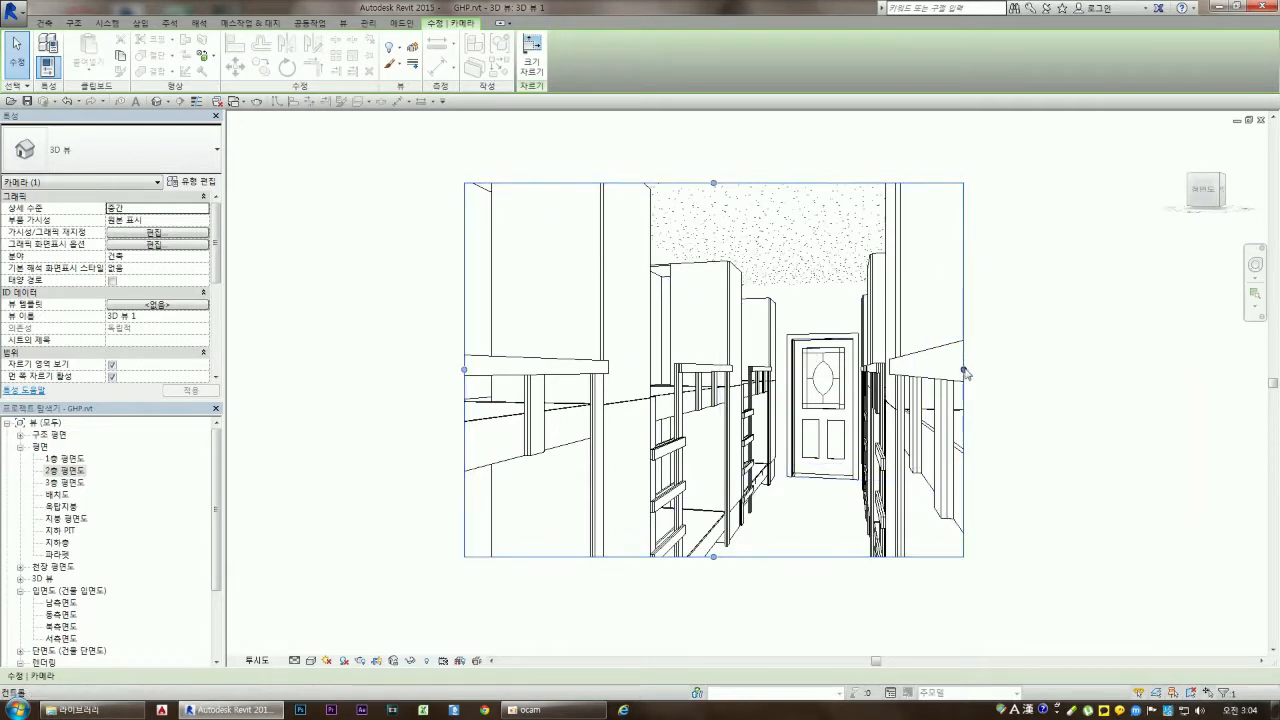
left_click_drag(964, 371, 1062, 369)
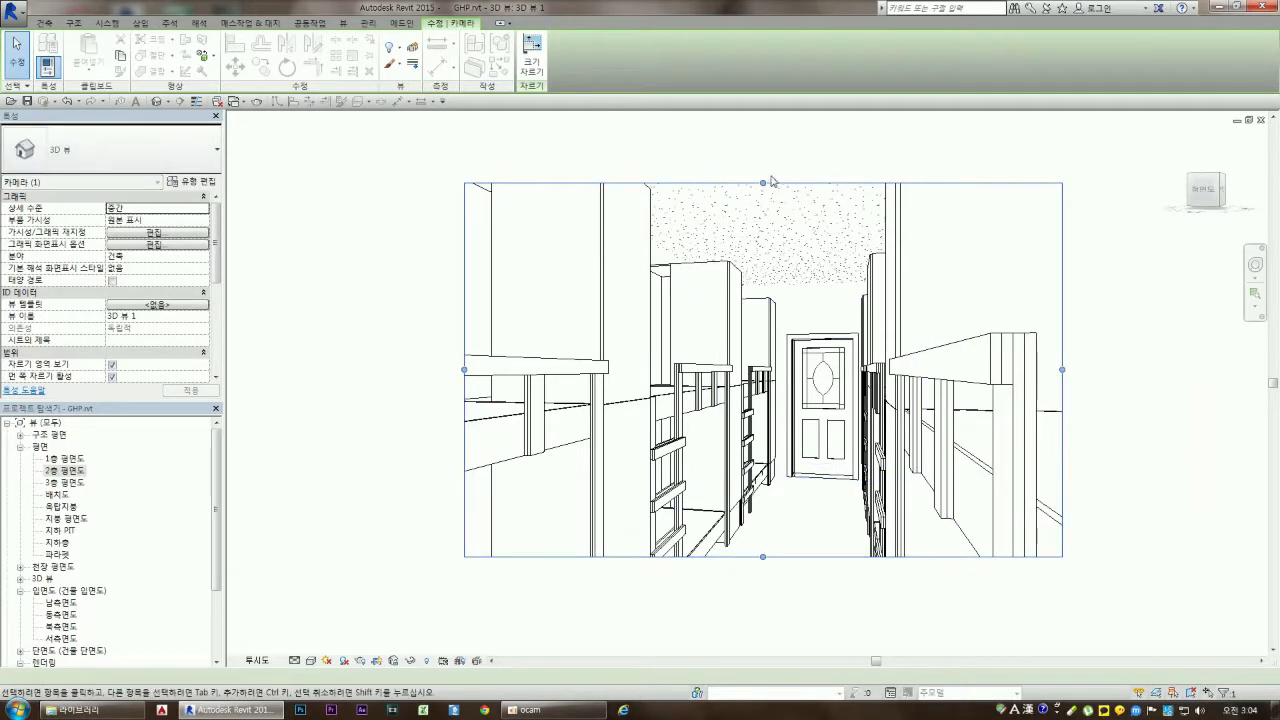
left_click_drag(764, 189, 762, 164)
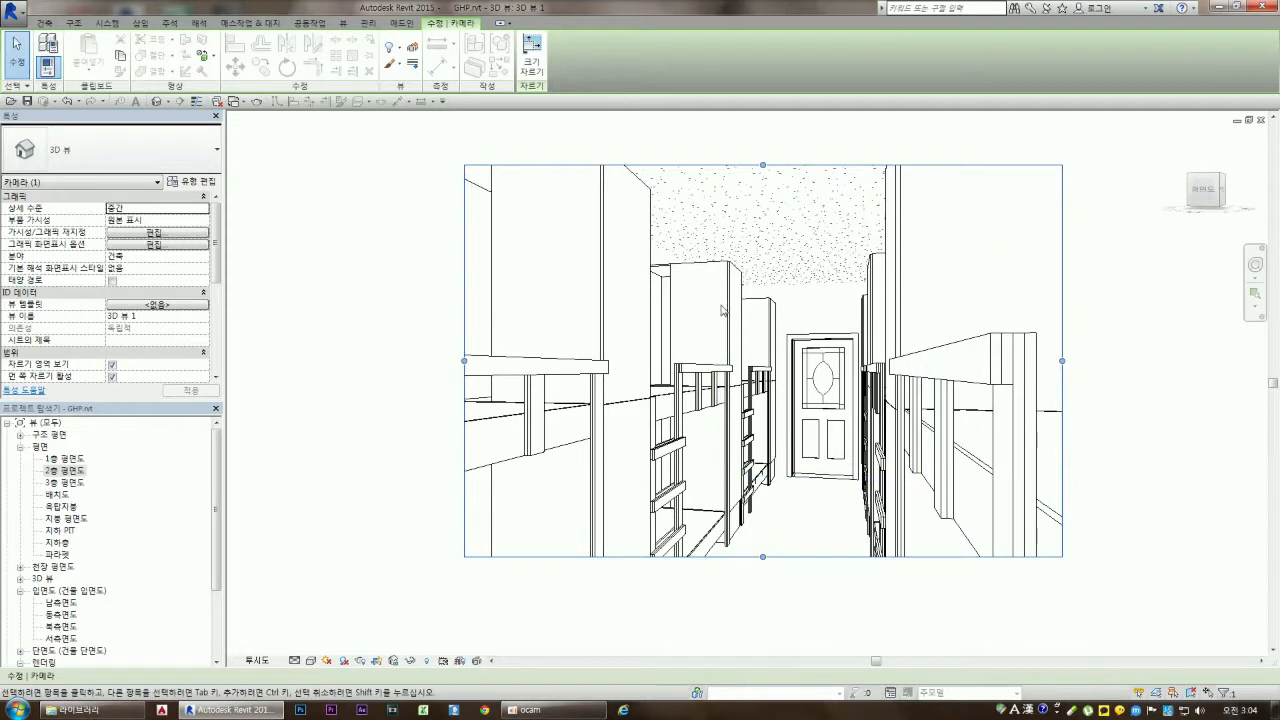
scroll(722, 300, "down", 2)
left_click_drag(748, 463, 748, 508)
left_click_drag(552, 356, 515, 356)
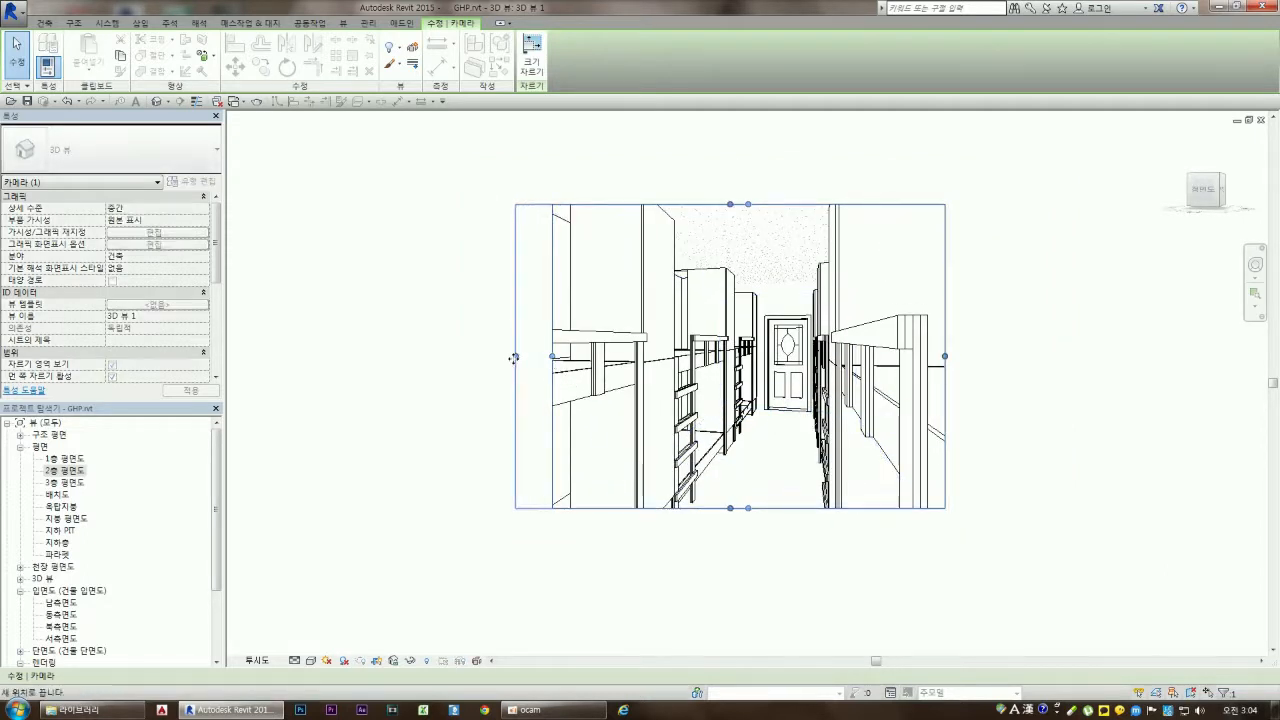
left_click_drag(730, 508, 731, 543)
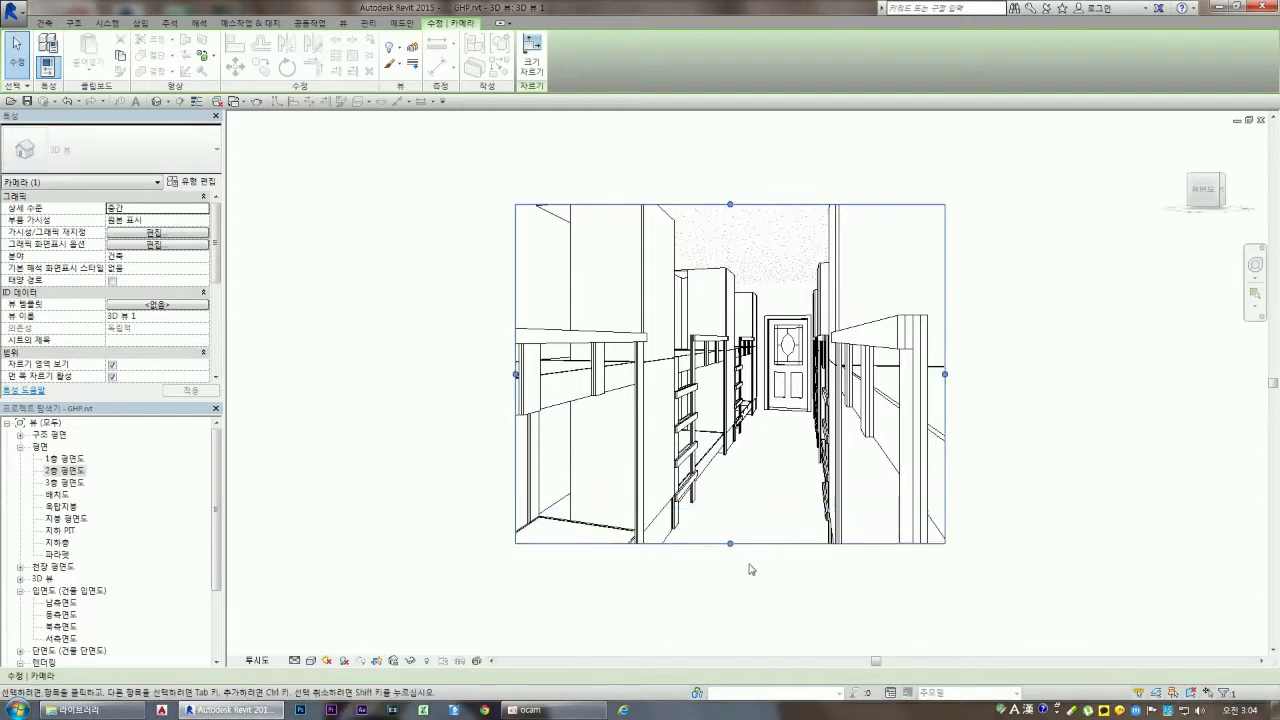
scroll(846, 600, "up", 1)
scroll(760, 515, "down", 1)
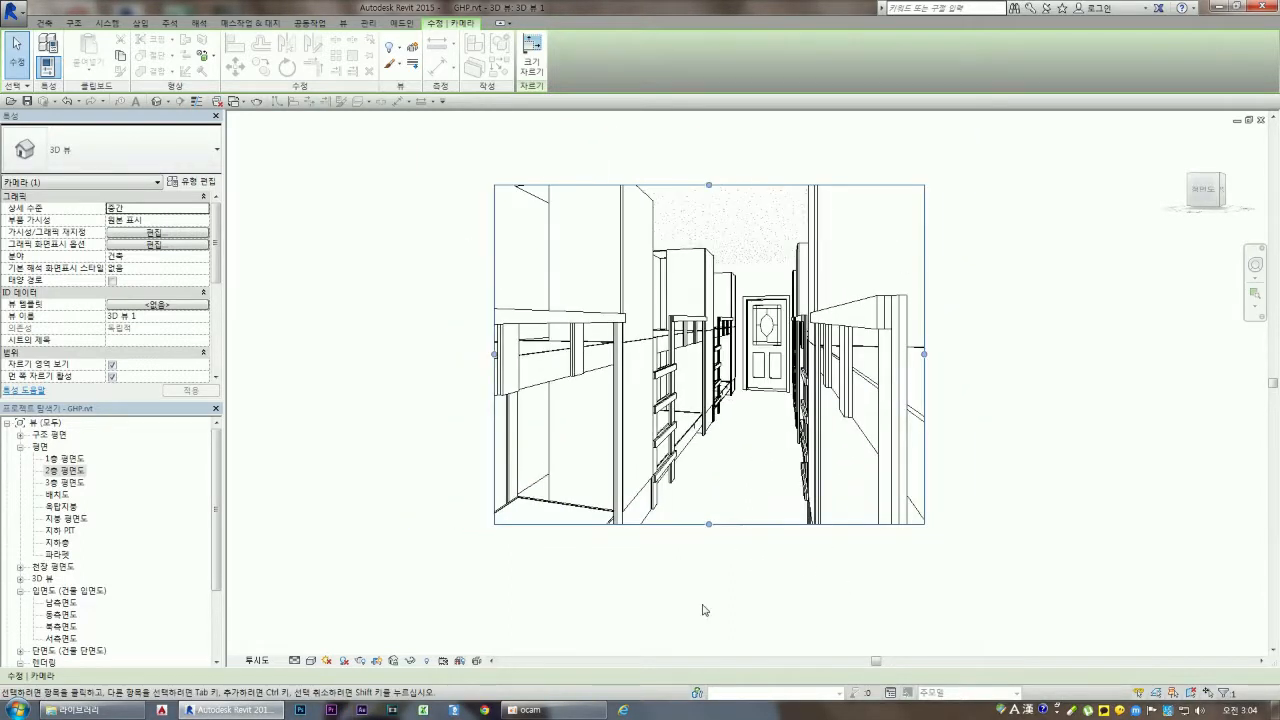
Set the camera view's visual style to 사실적 (Realistic) and inspect the bunk beds and aisle up close
left_click(311, 660)
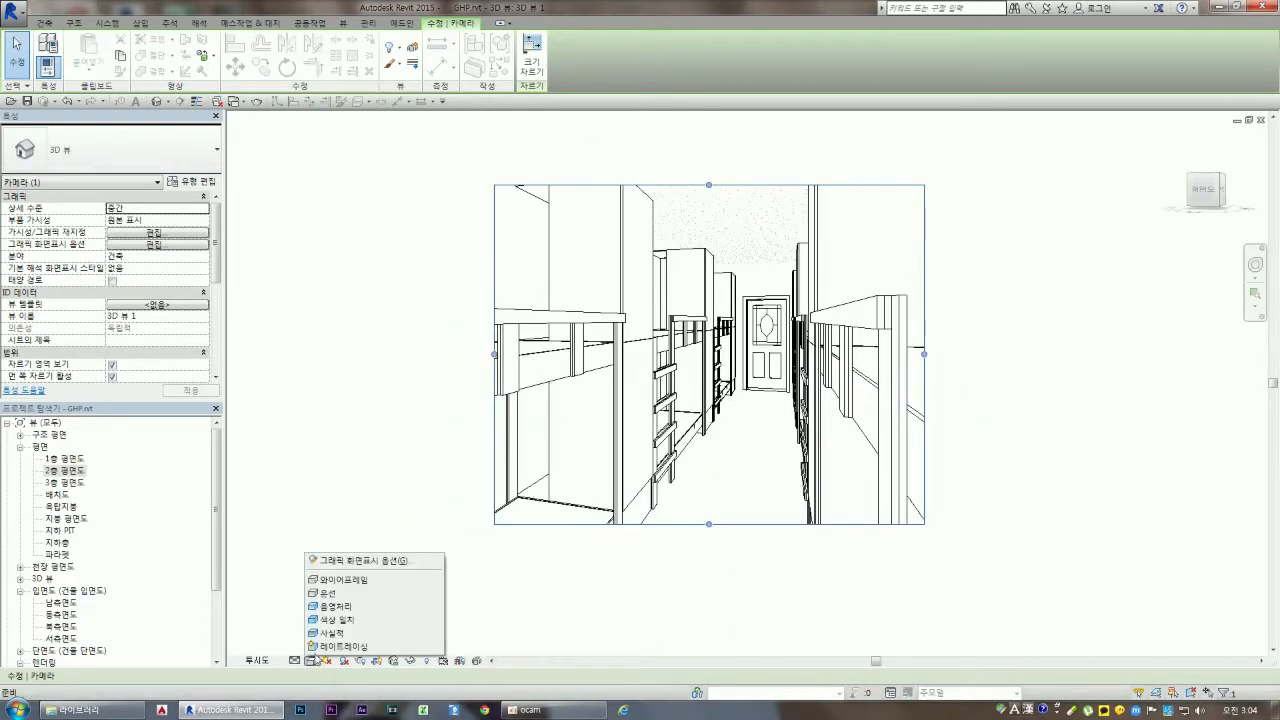
left_click(360, 633)
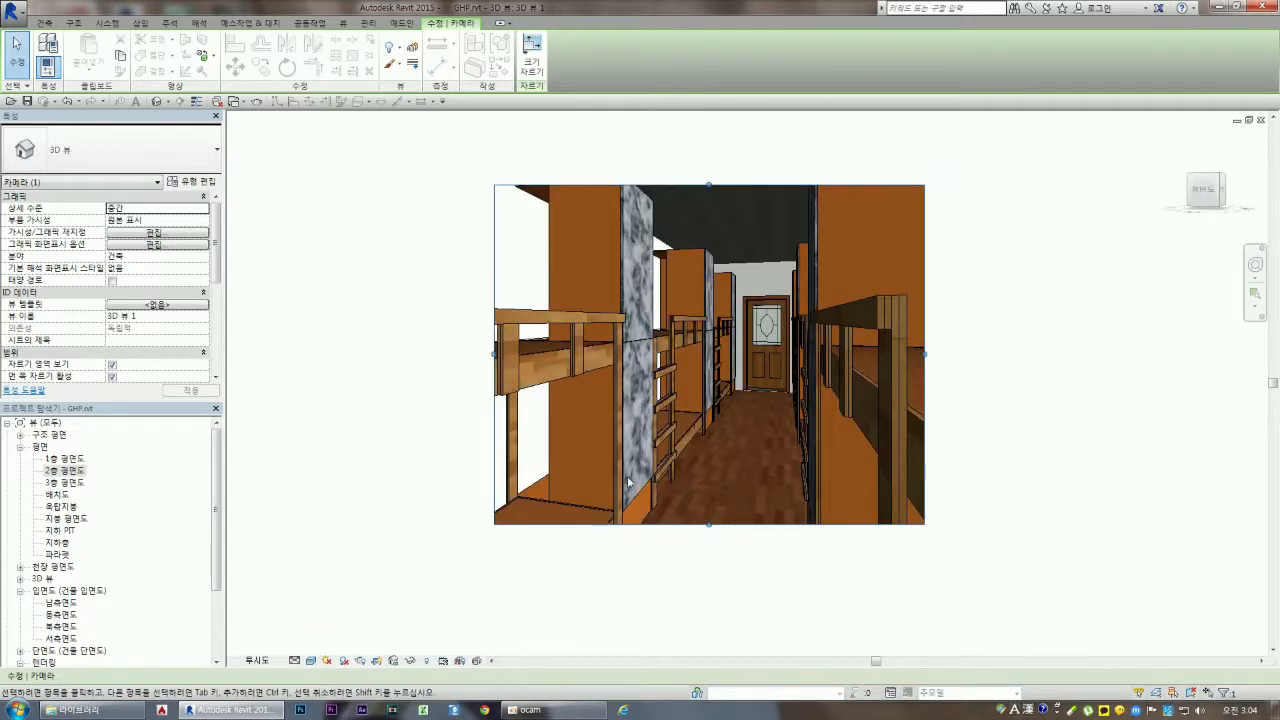
scroll(815, 403, "up", 3)
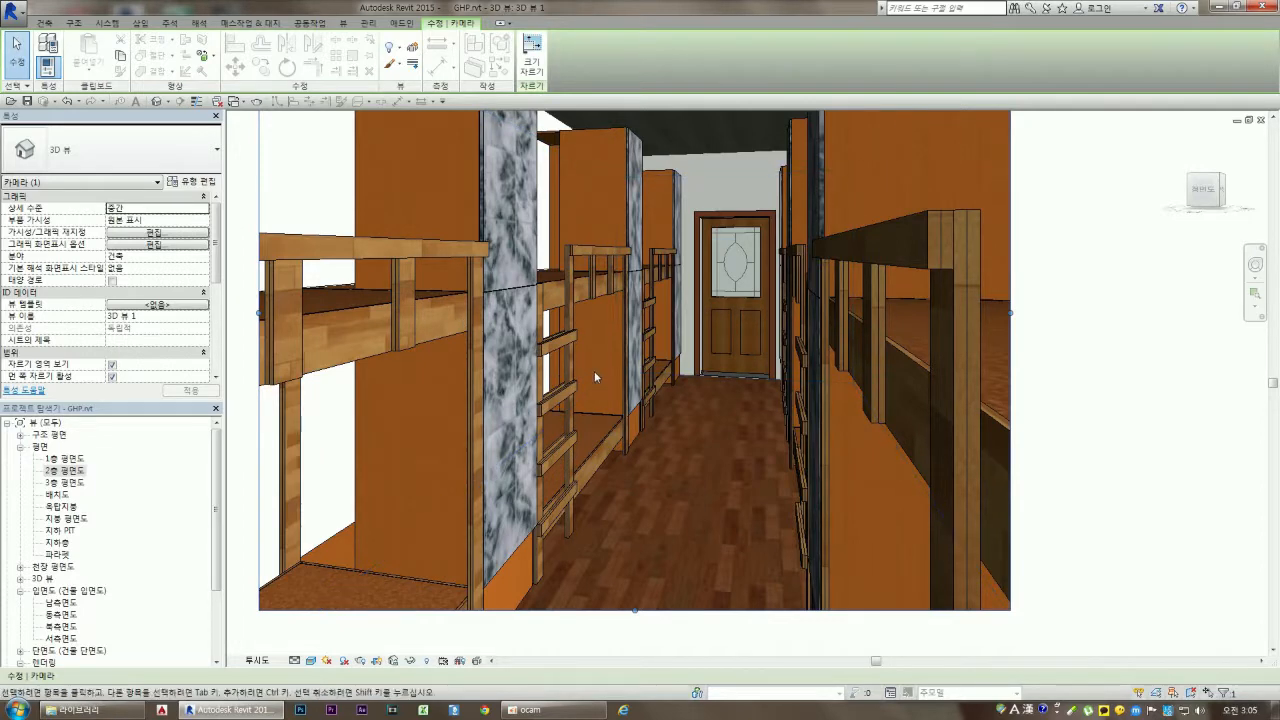
scroll(594, 371, "down", 1)
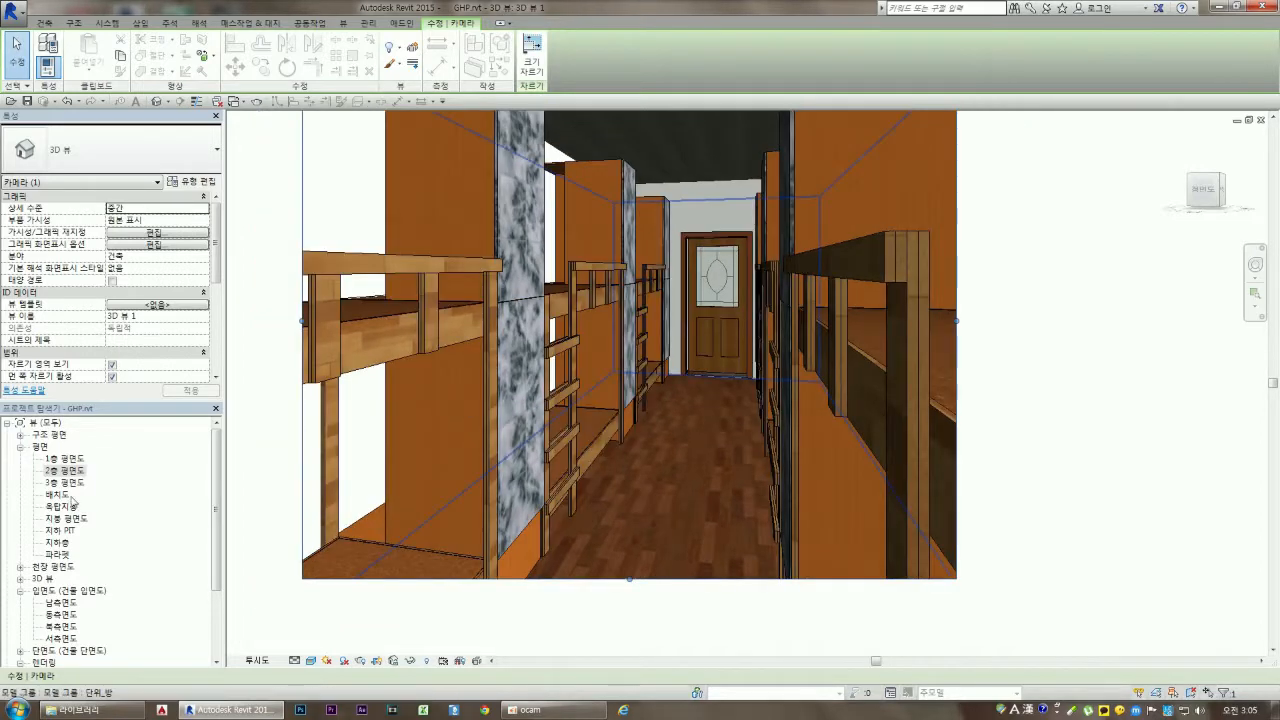
Return to the second-floor plan 2층 평면도 and examine the partition between the back-to-back bunk beds
double_click(64, 470)
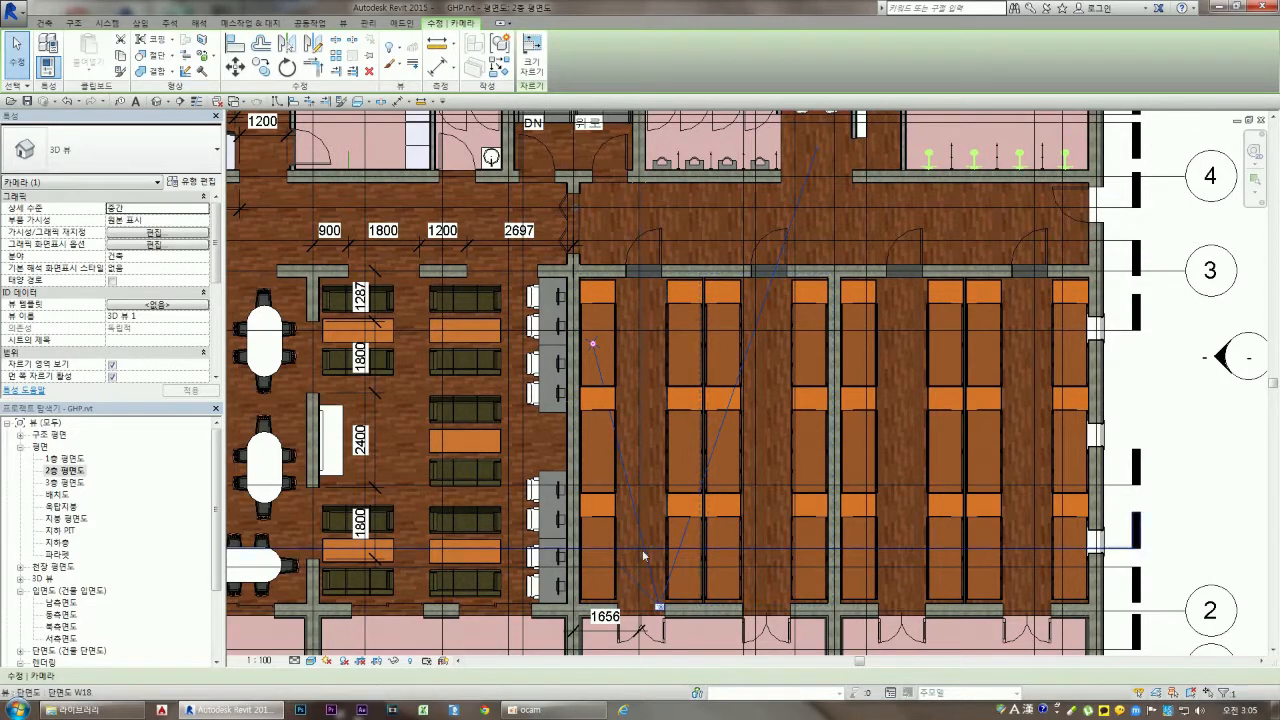
scroll(706, 455, "up", 6)
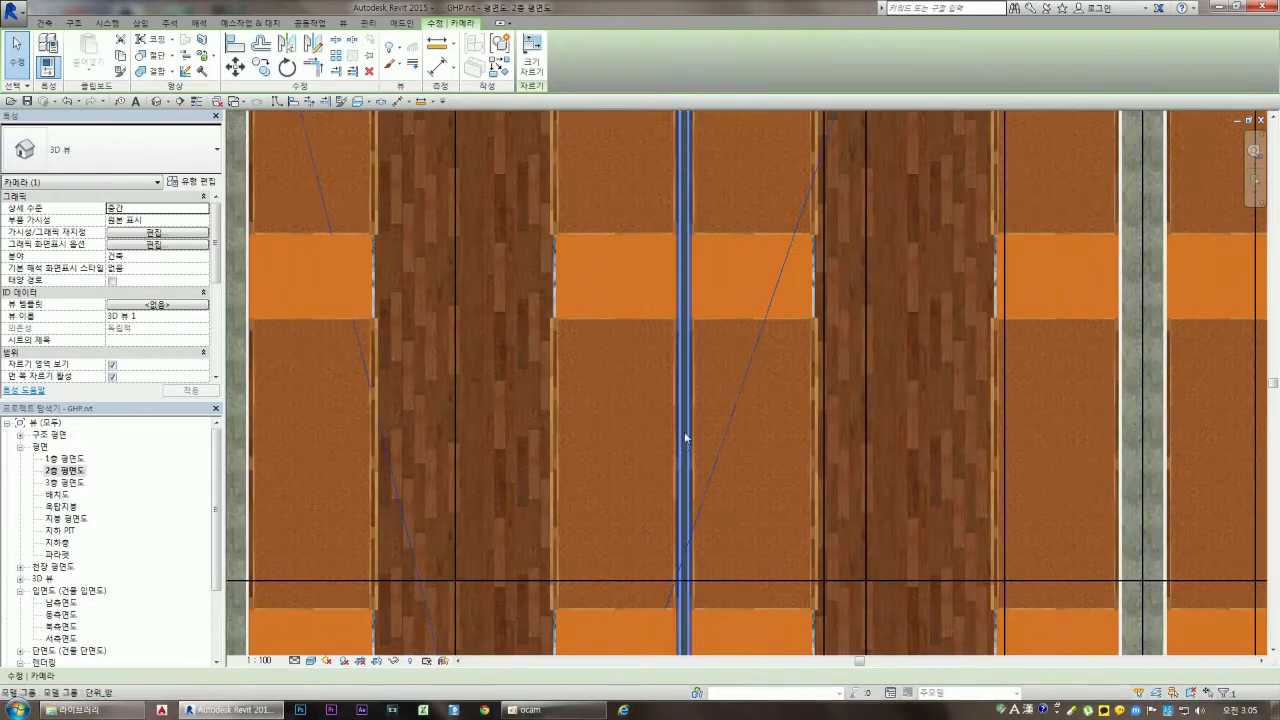
scroll(690, 441, "down", 4)
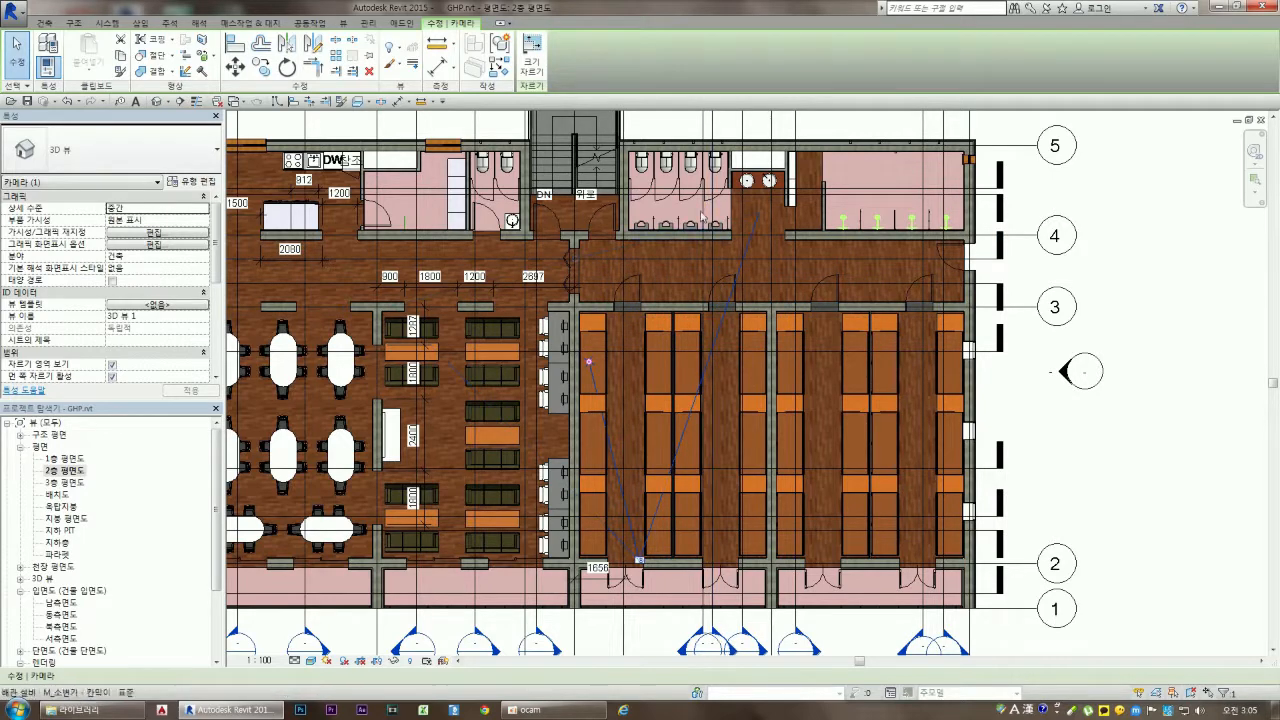
Examine the second-floor restrooms, washbasins, shower room and laundry area along the corridor beside the stairs
scroll(720, 346, "down", 1)
scroll(690, 300, "up", 4)
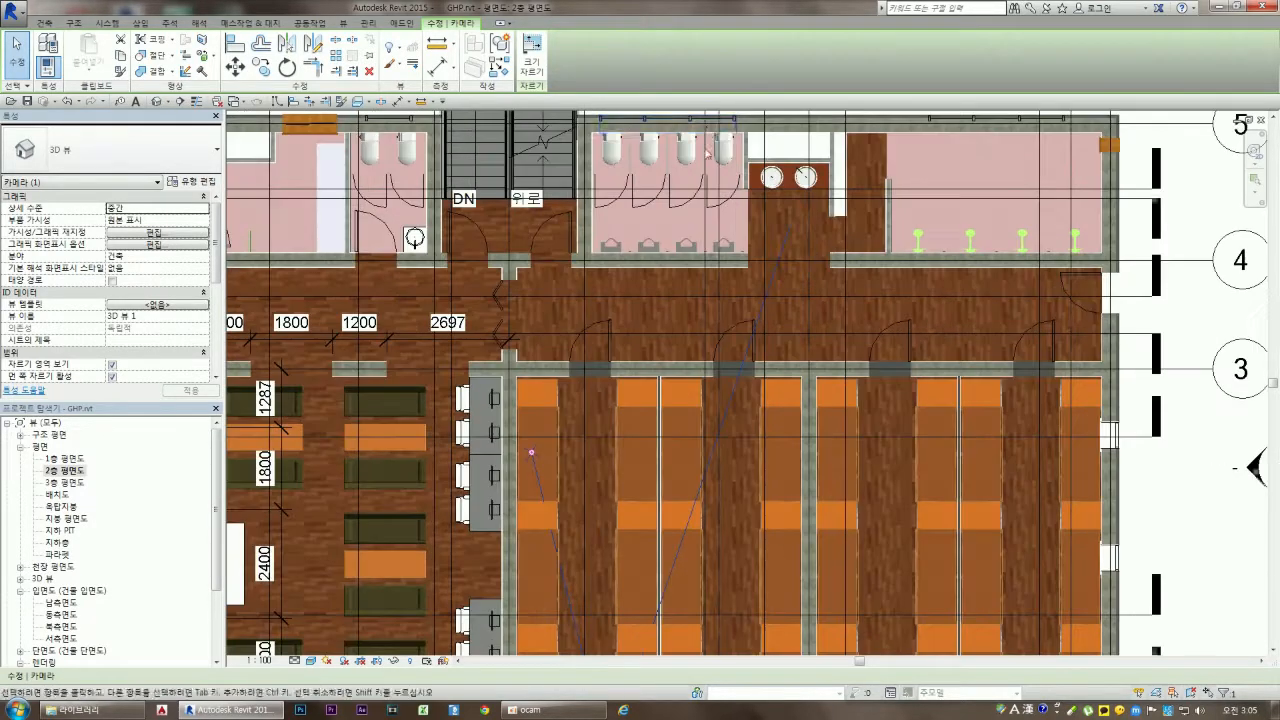
scroll(676, 273, "down", 1)
scroll(718, 259, "up", 2)
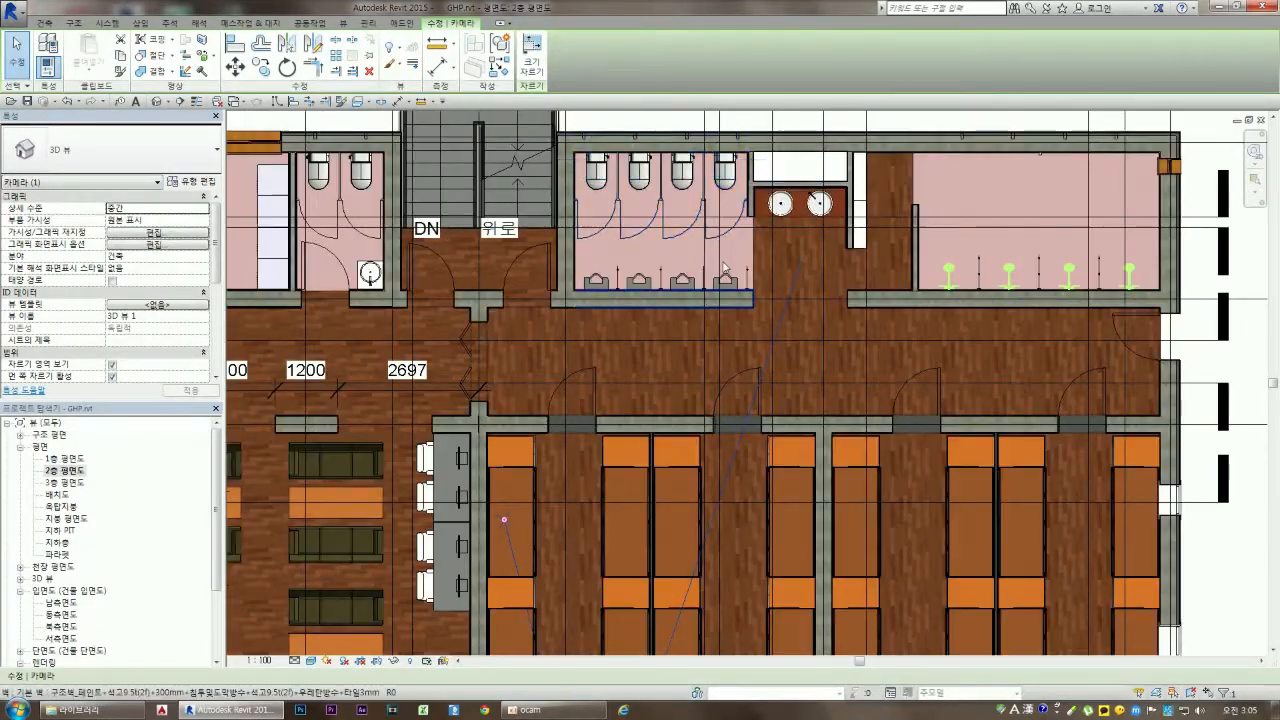
scroll(662, 408, "down", 1)
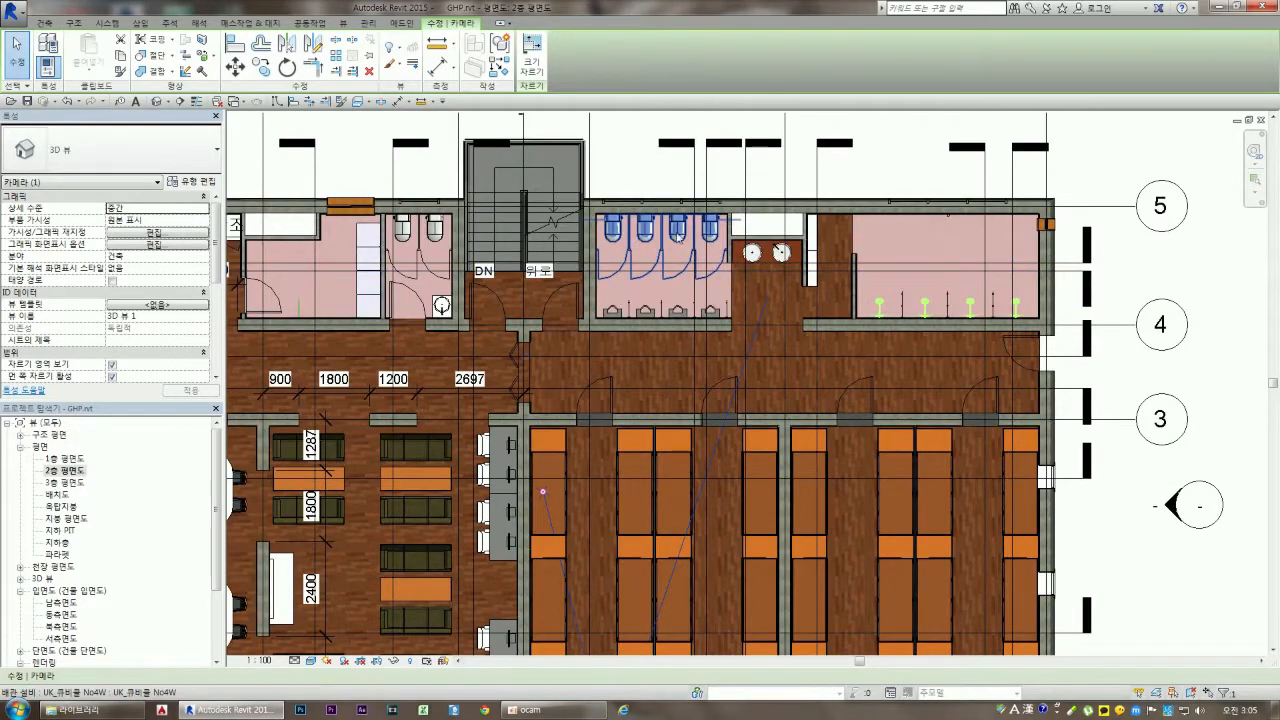
scroll(688, 225, "up", 1)
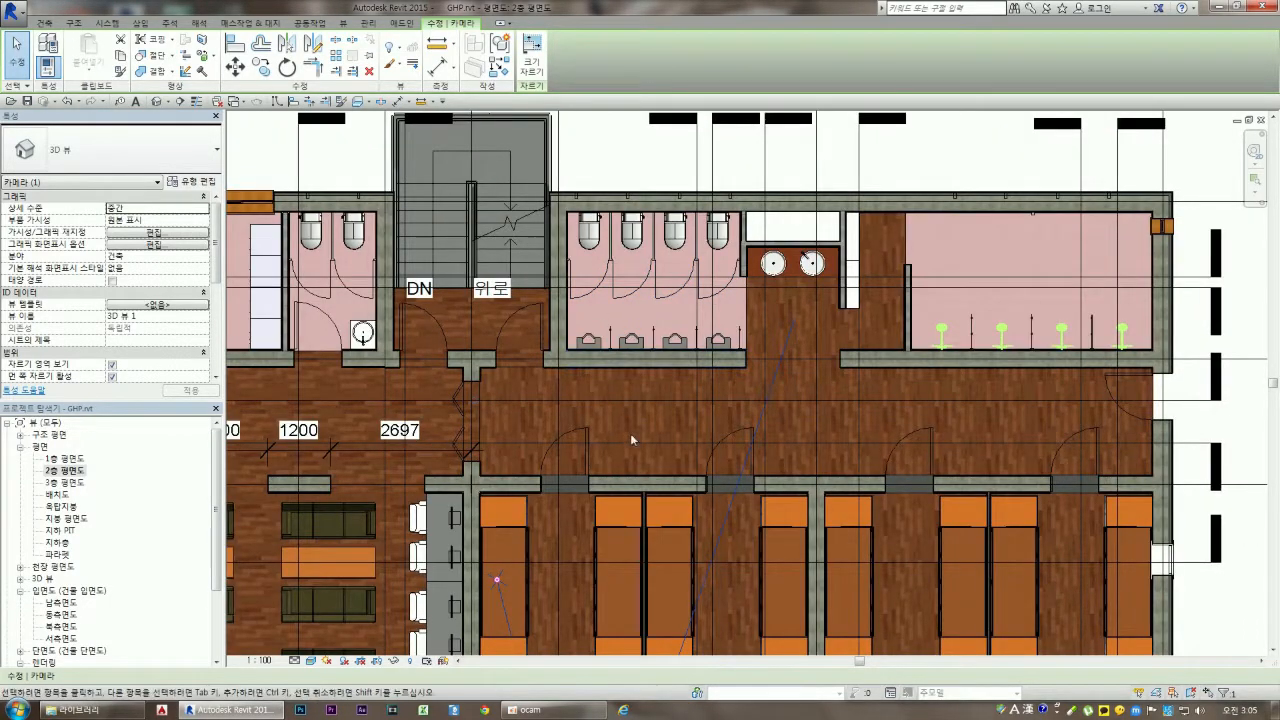
scroll(676, 514, "down", 1)
scroll(698, 378, "down", 1)
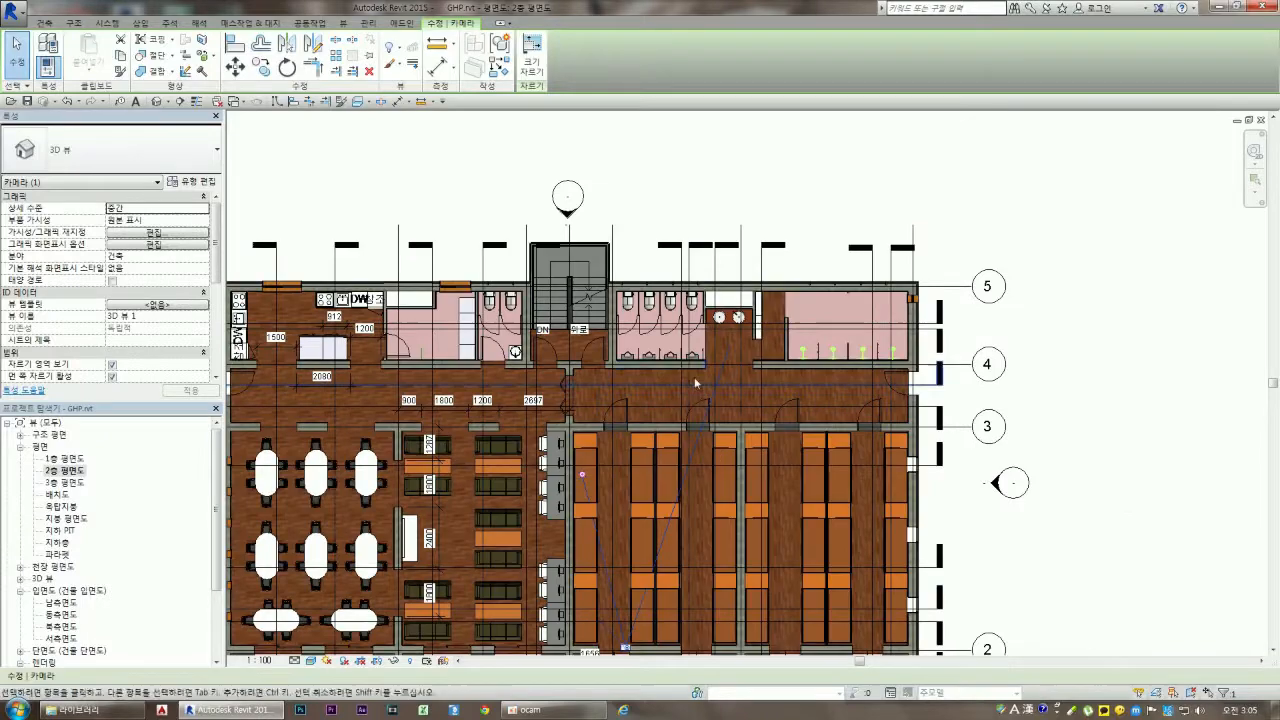
scroll(869, 318, "up", 2)
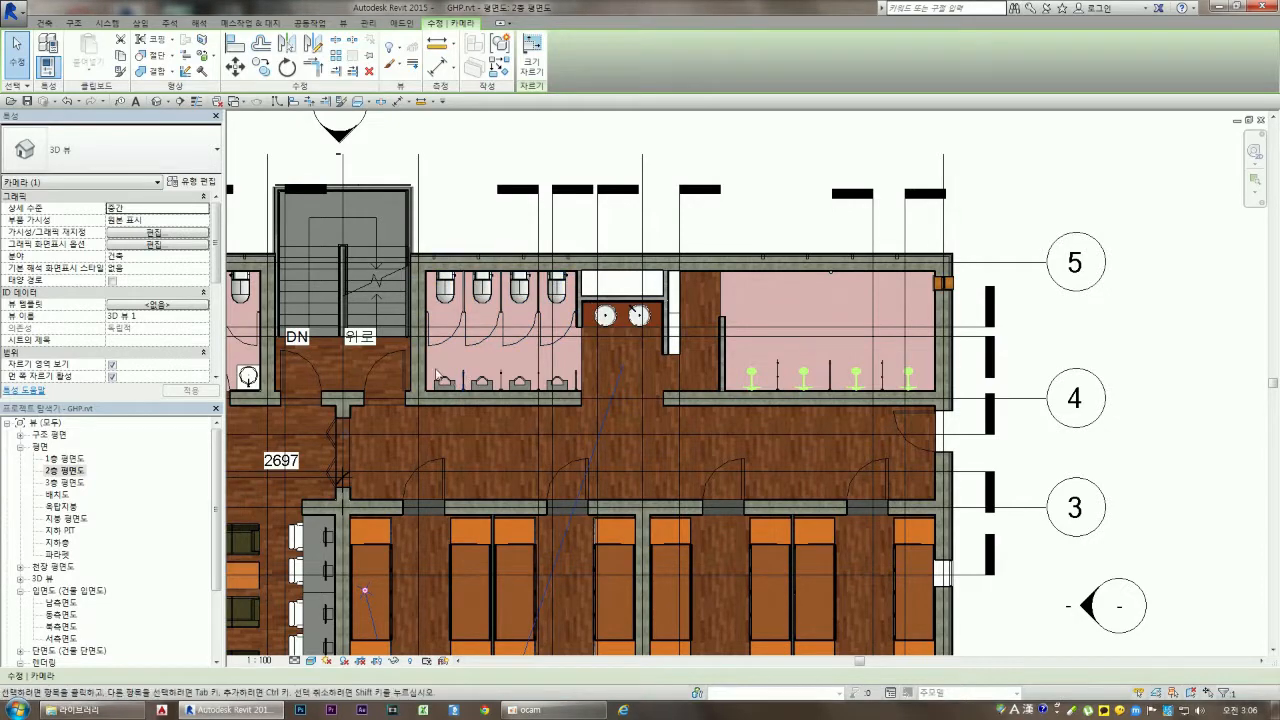
scroll(708, 318, "down", 2)
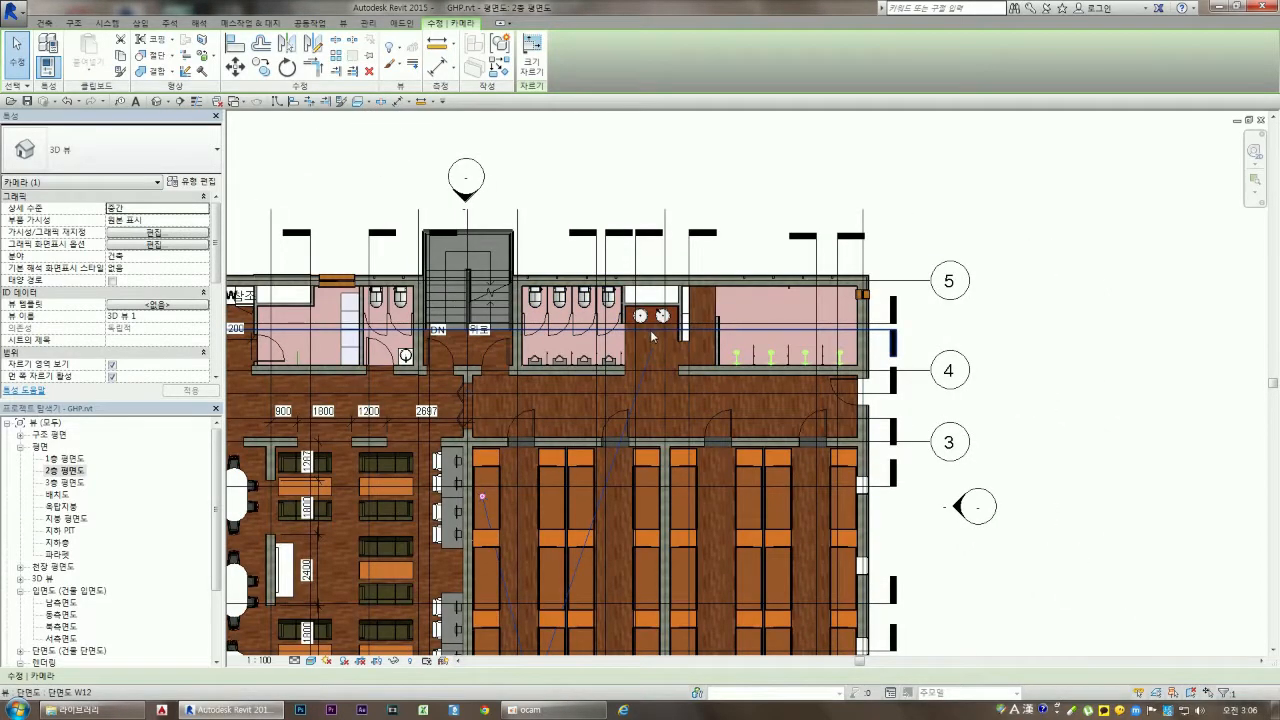
scroll(642, 335, "down", 1)
scroll(312, 325, "up", 3)
scroll(553, 328, "down", 2)
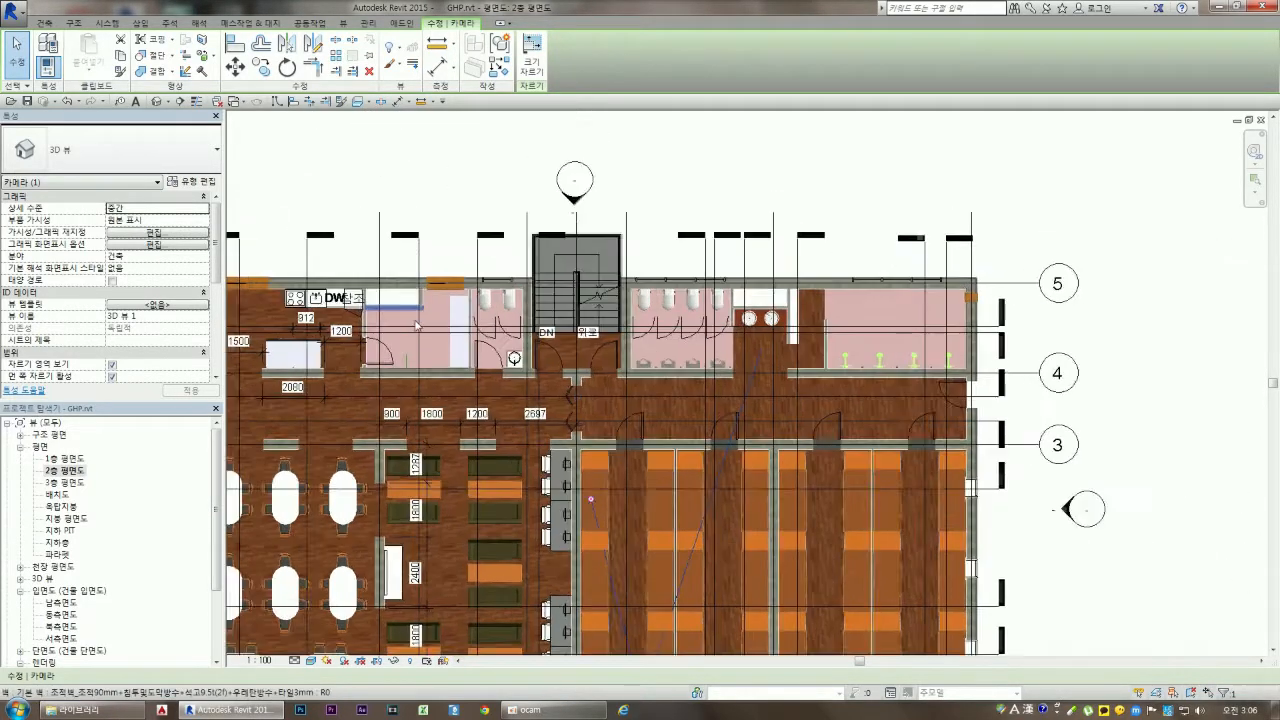
scroll(416, 325, "up", 3)
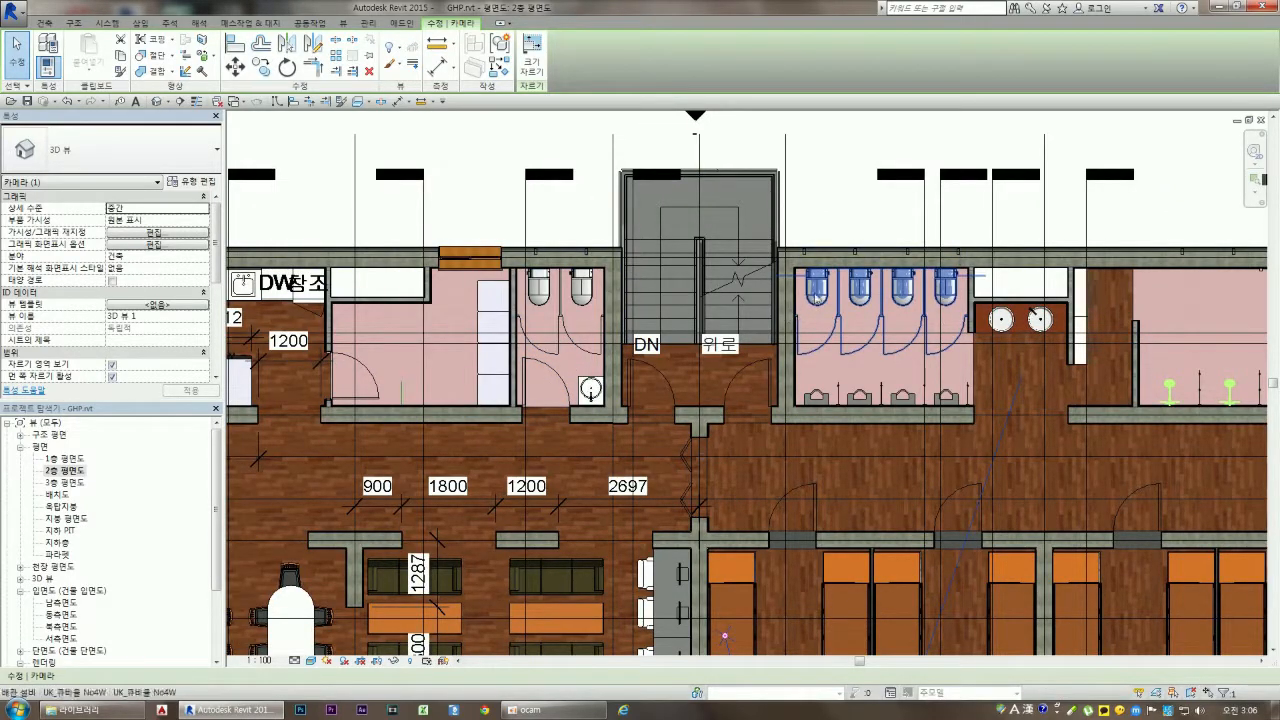
scroll(650, 340, "down", 3)
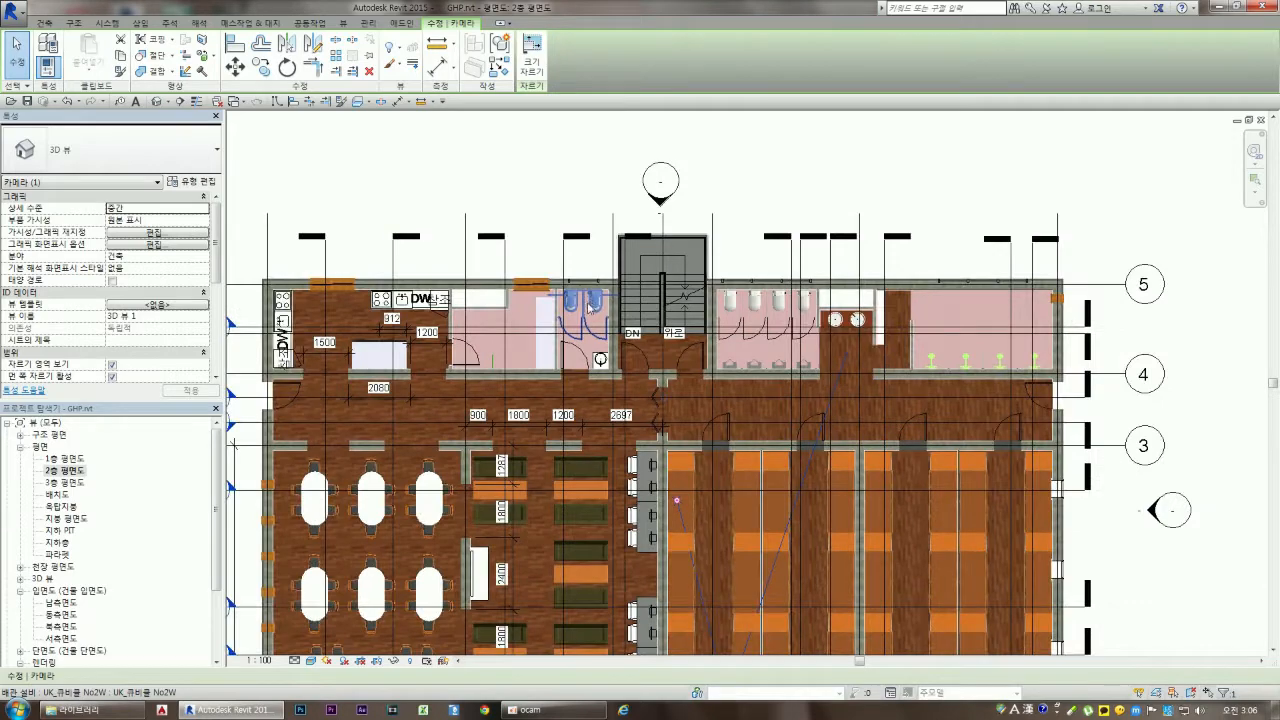
scroll(702, 320, "down", 1)
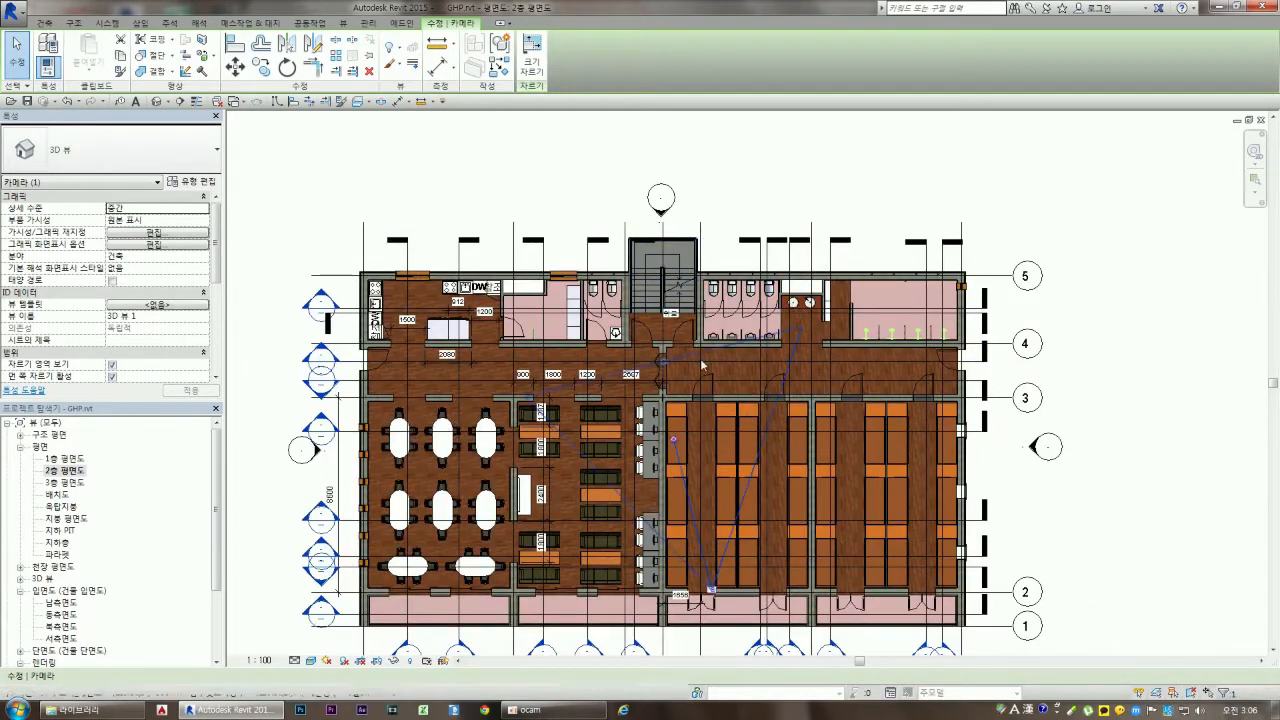
Open the third-floor plan 3층 평면도 and set its underlay to 없음 (none)
double_click(66, 483)
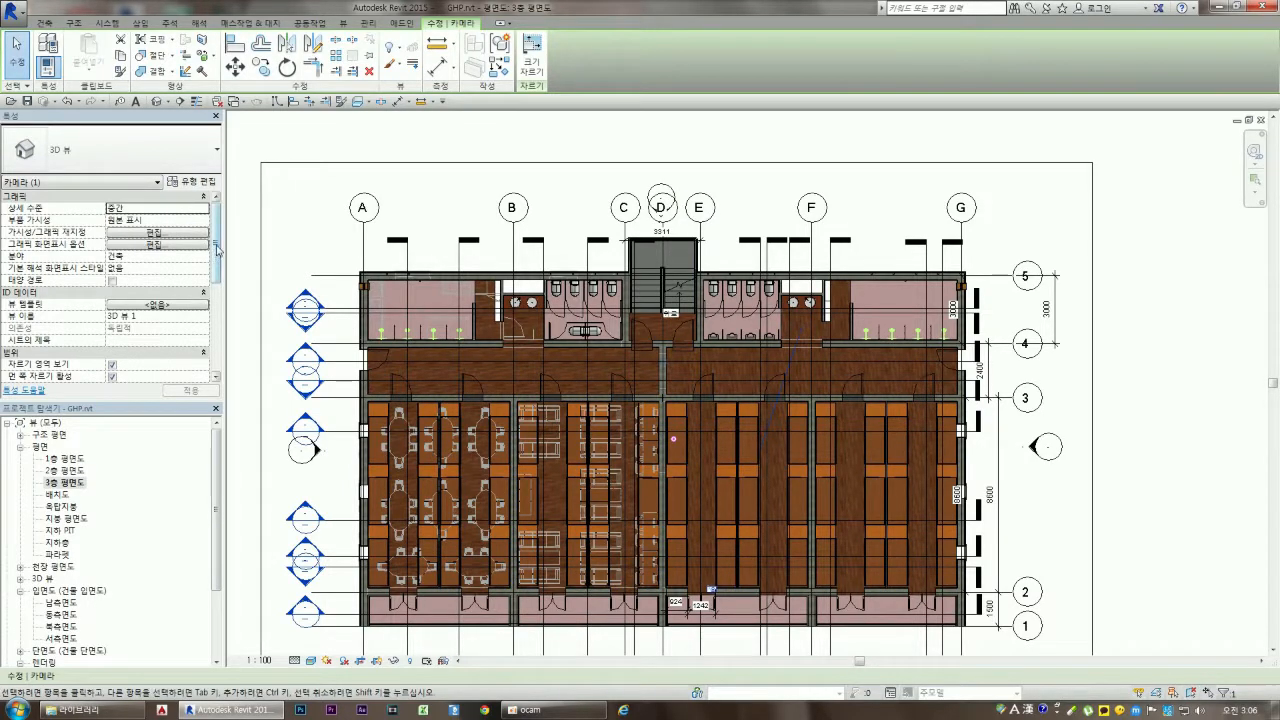
left_click(291, 258)
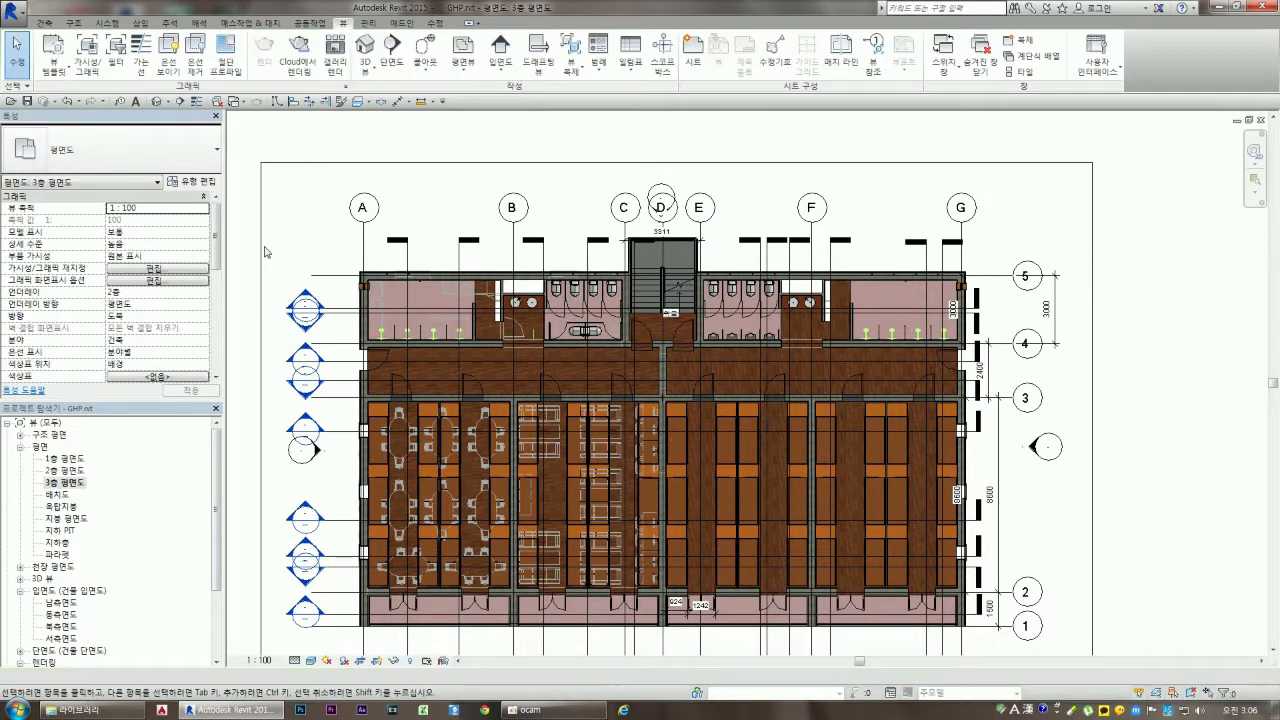
left_click(204, 293)
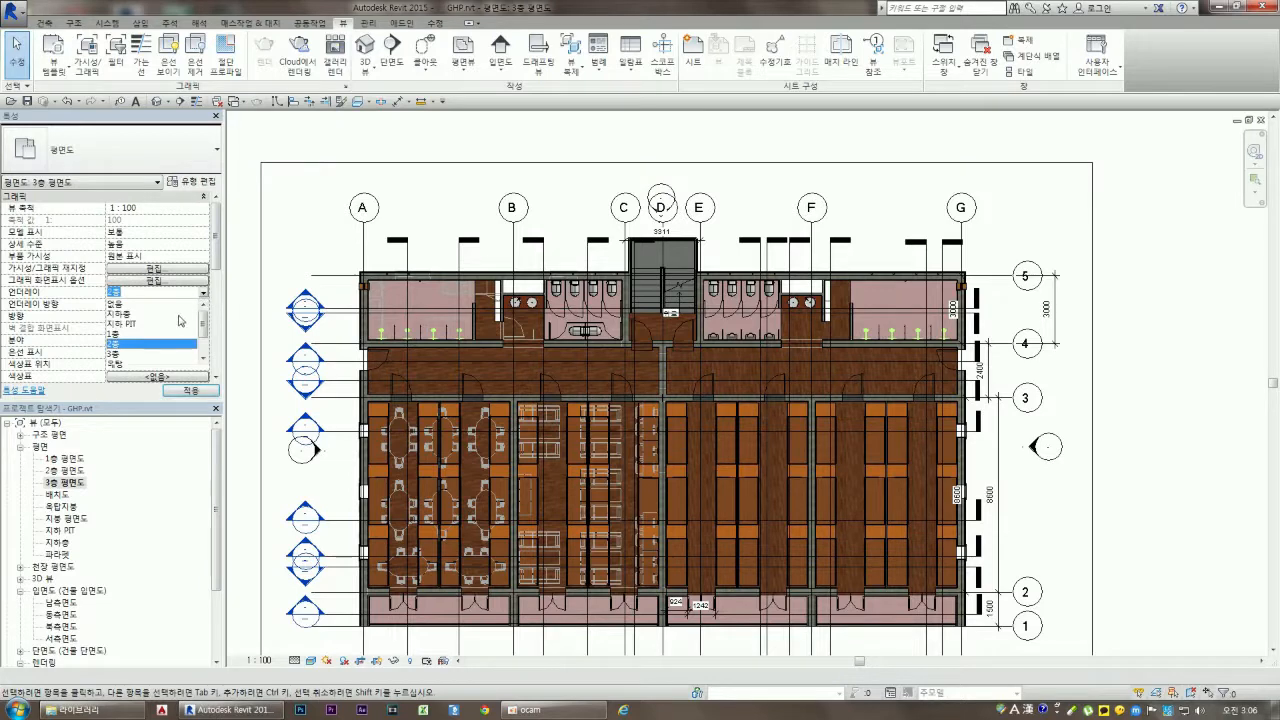
left_click(116, 304)
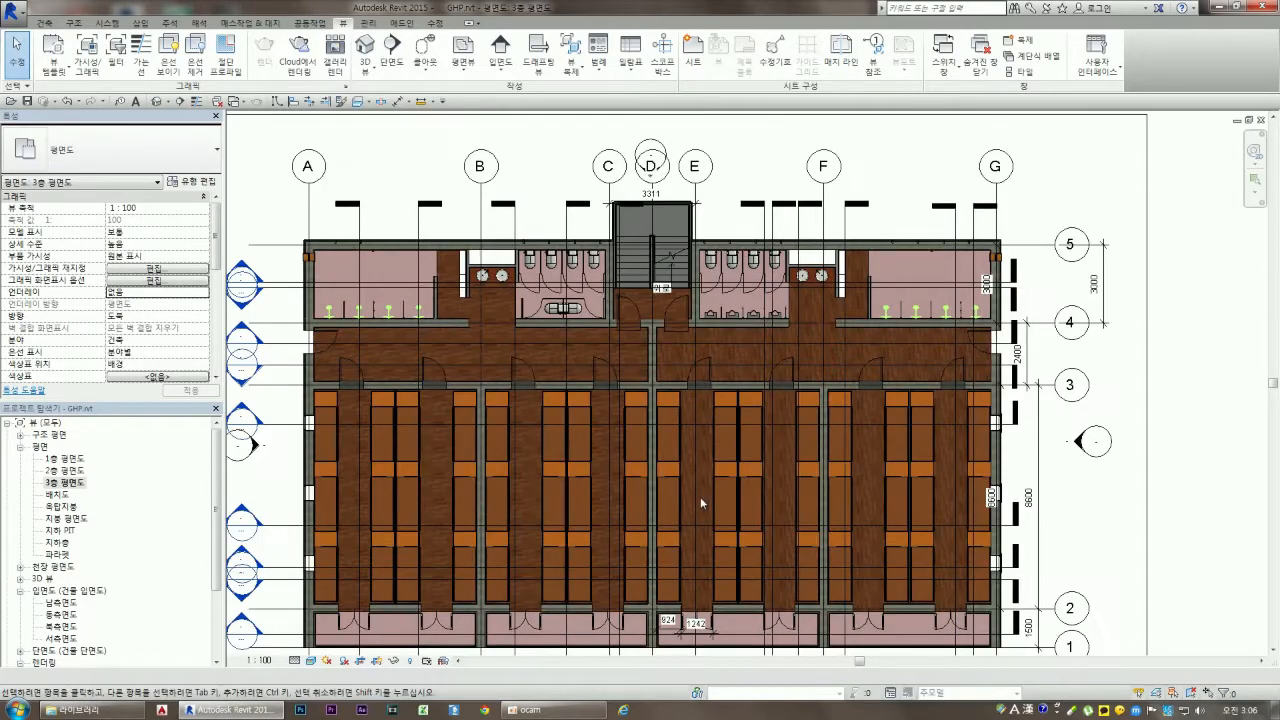
Examine the third-floor restrooms, washbasins and shower rooms on both sides of the stairs
scroll(620, 330, "up", 3)
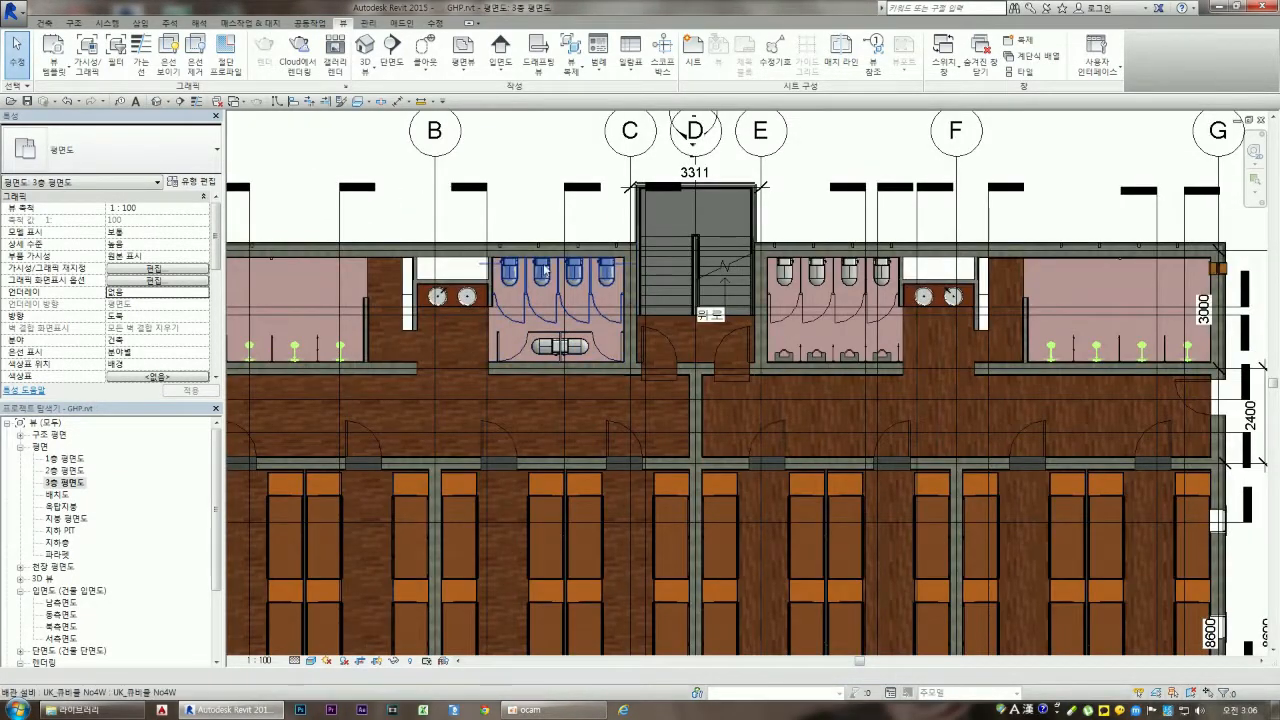
scroll(618, 330, "down", 2)
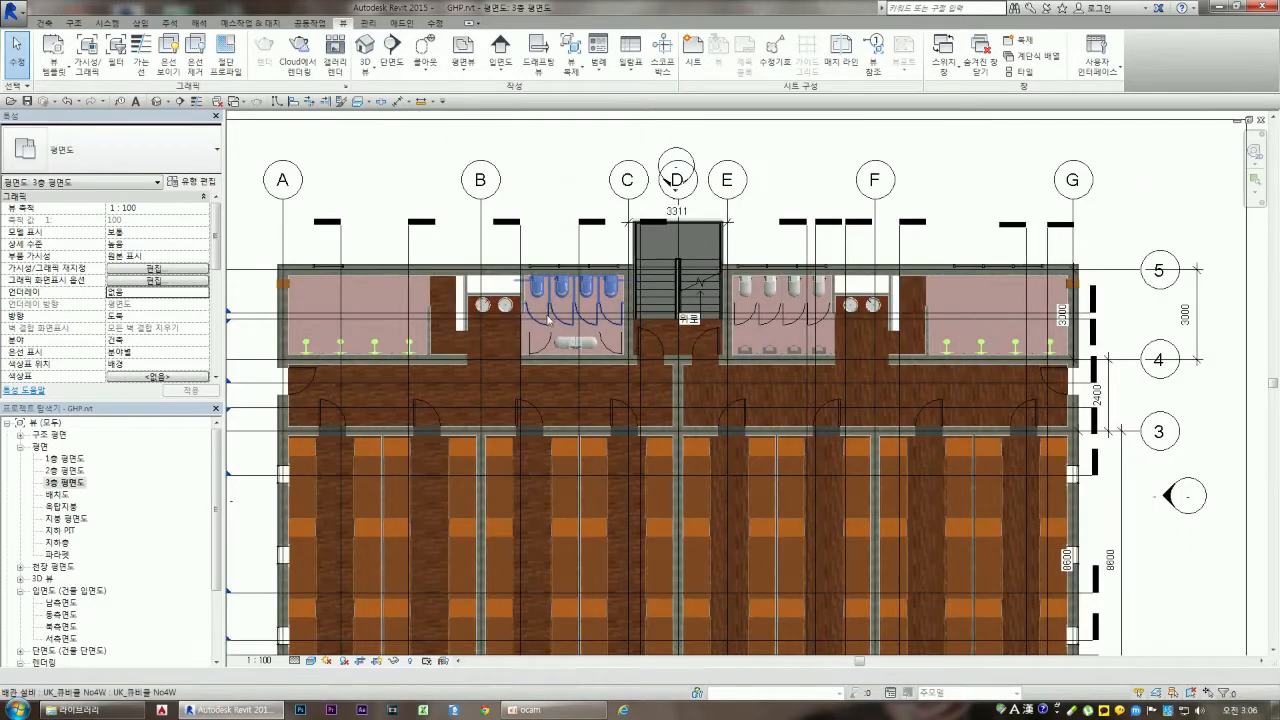
scroll(590, 340, "up", 2)
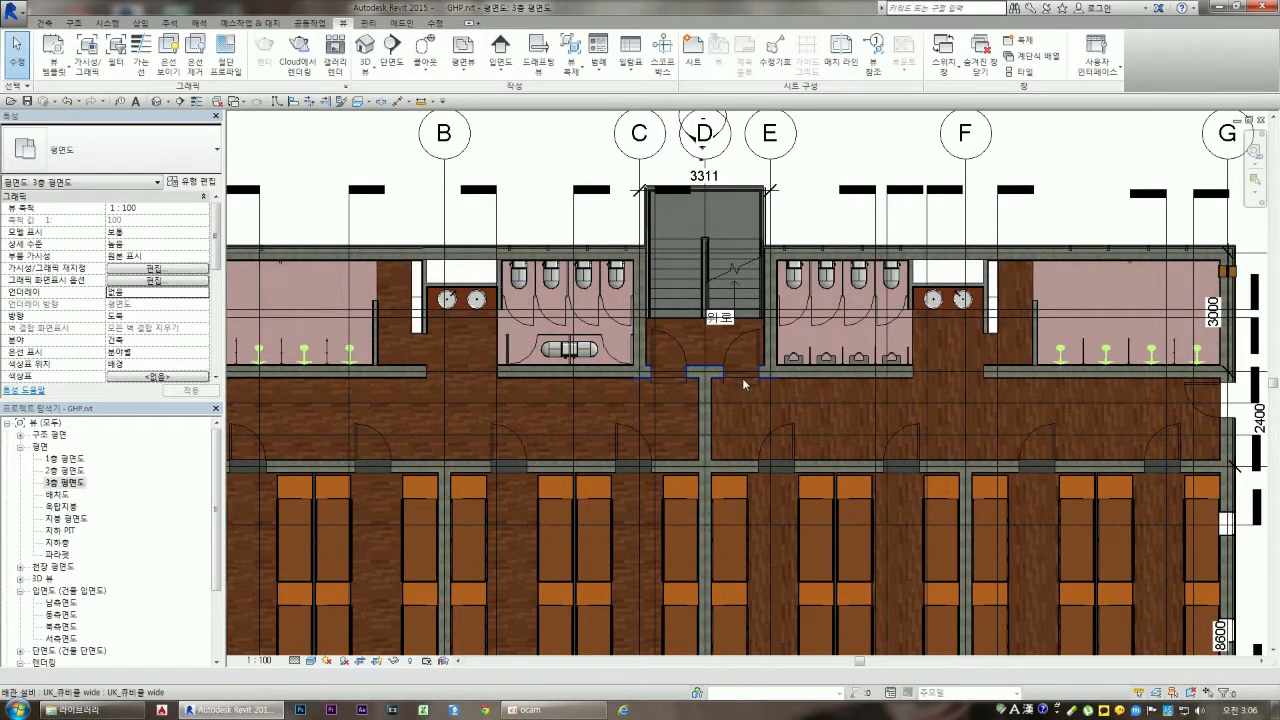
scroll(706, 296, "down", 2)
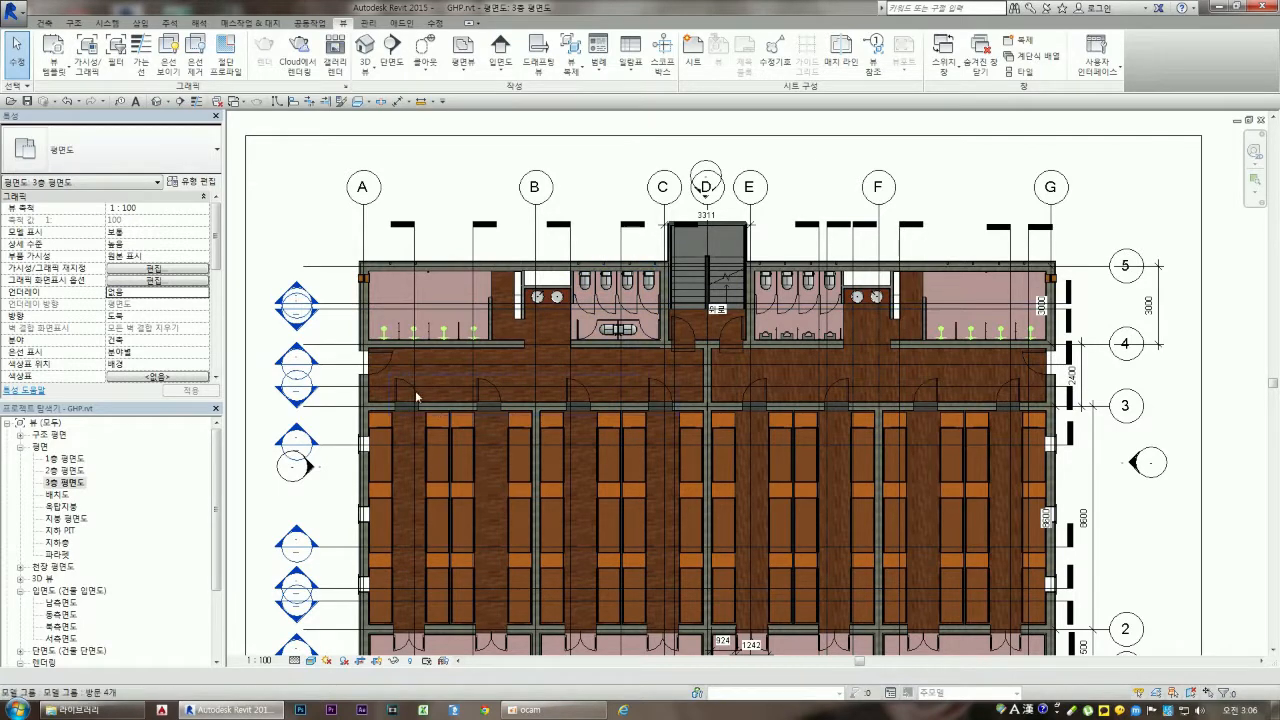
scroll(347, 271, "down", 2)
scroll(460, 420, "up", 1)
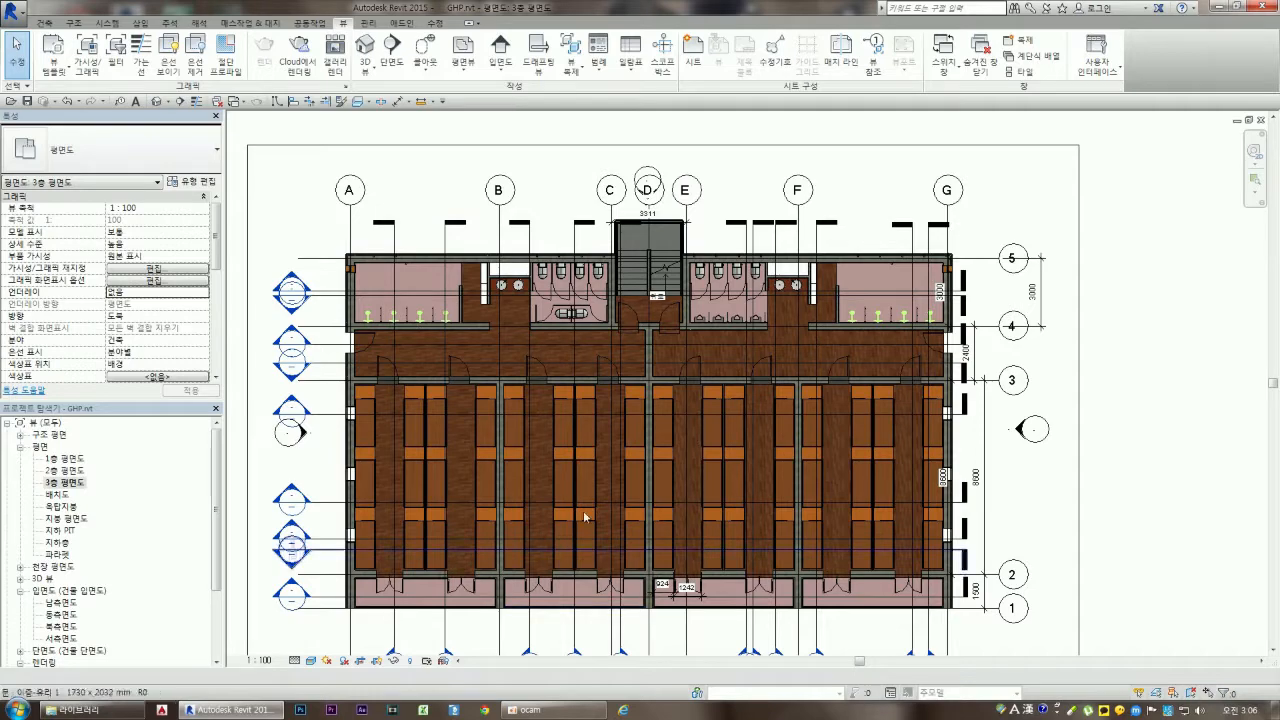
scroll(590, 340, "up", 2)
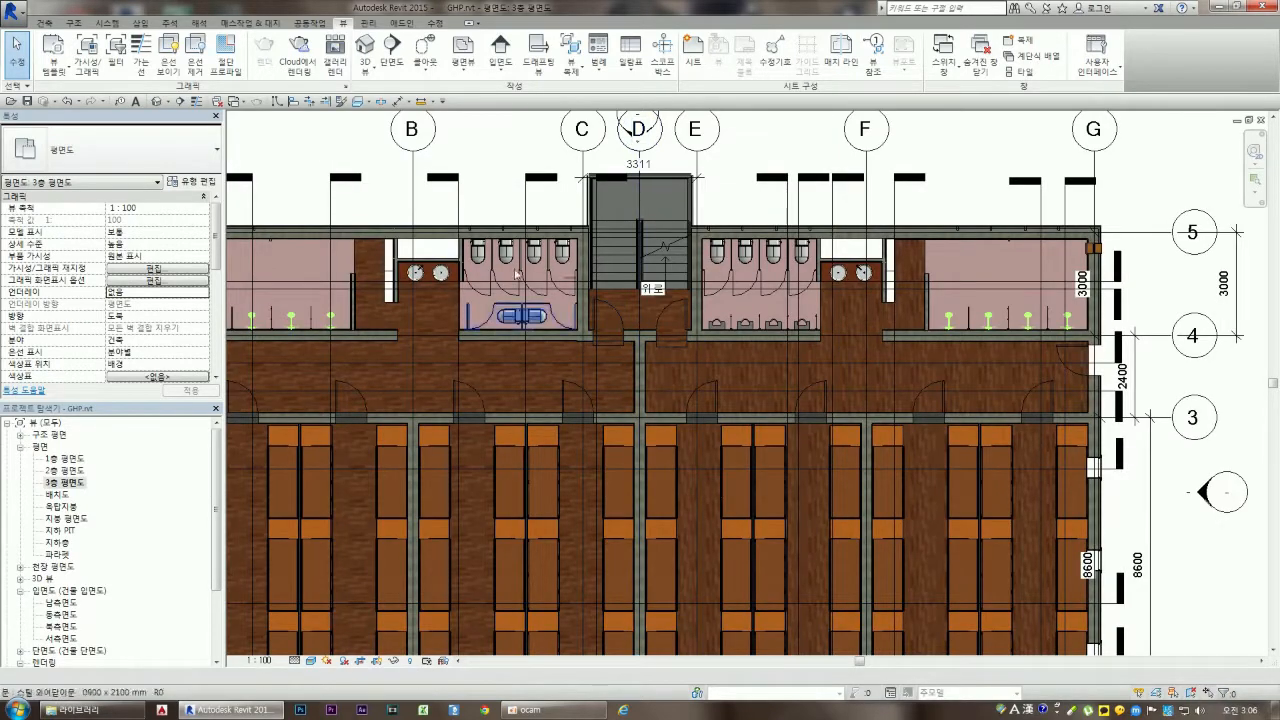
scroll(598, 328, "down", 1)
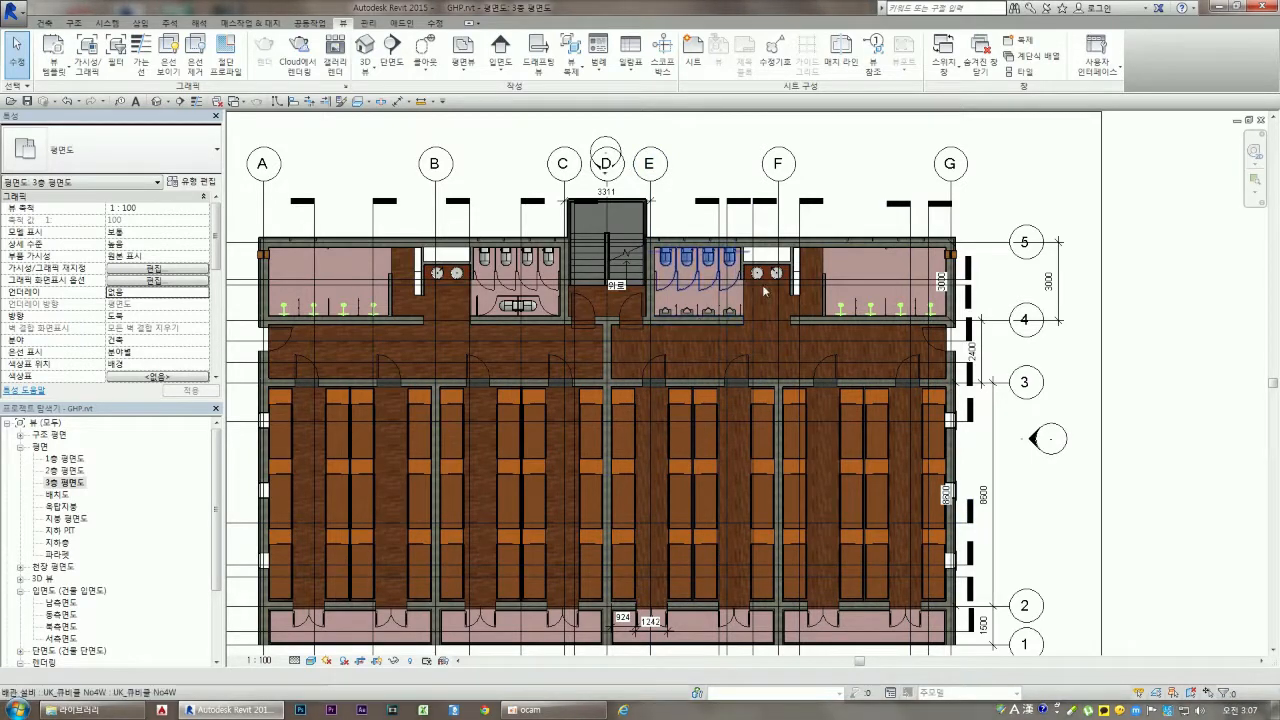
Examine the third-floor corridor's dividing wall and the separate stair doors leading to each half of the floor
scroll(700, 360, "down", 2)
scroll(565, 400, "up", 1)
scroll(565, 394, "up", 1)
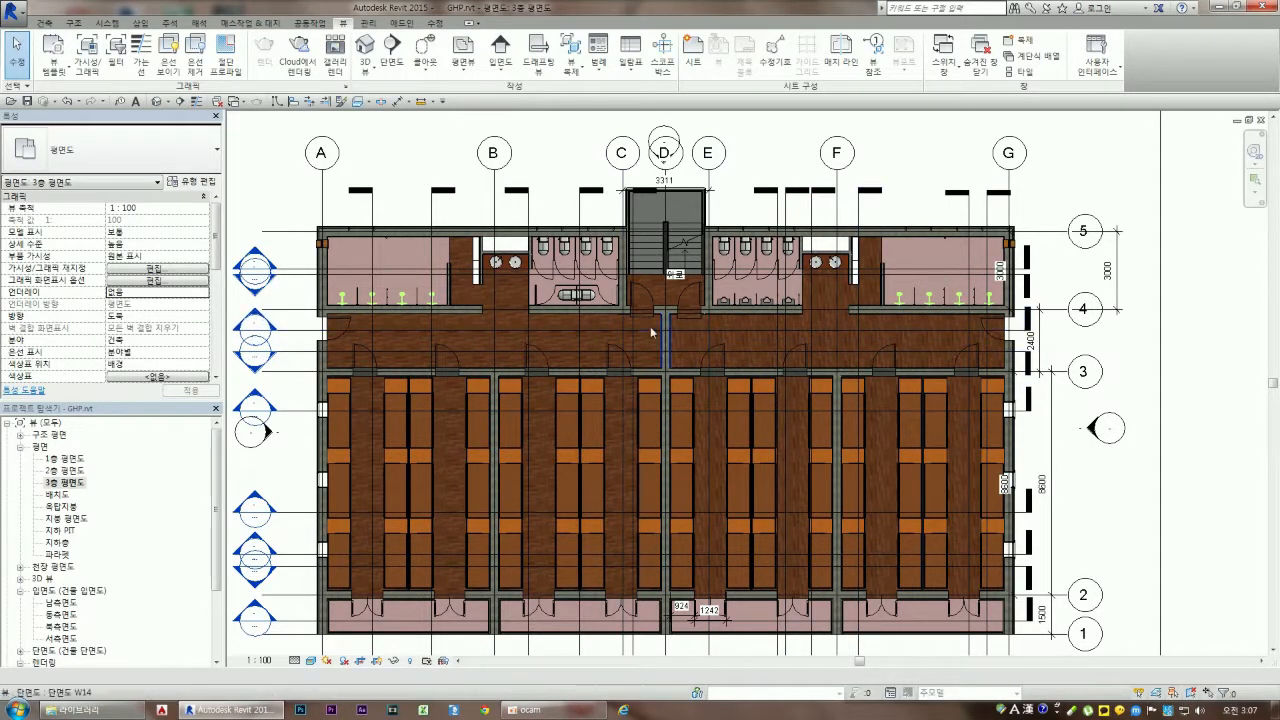
scroll(660, 335, "up", 5)
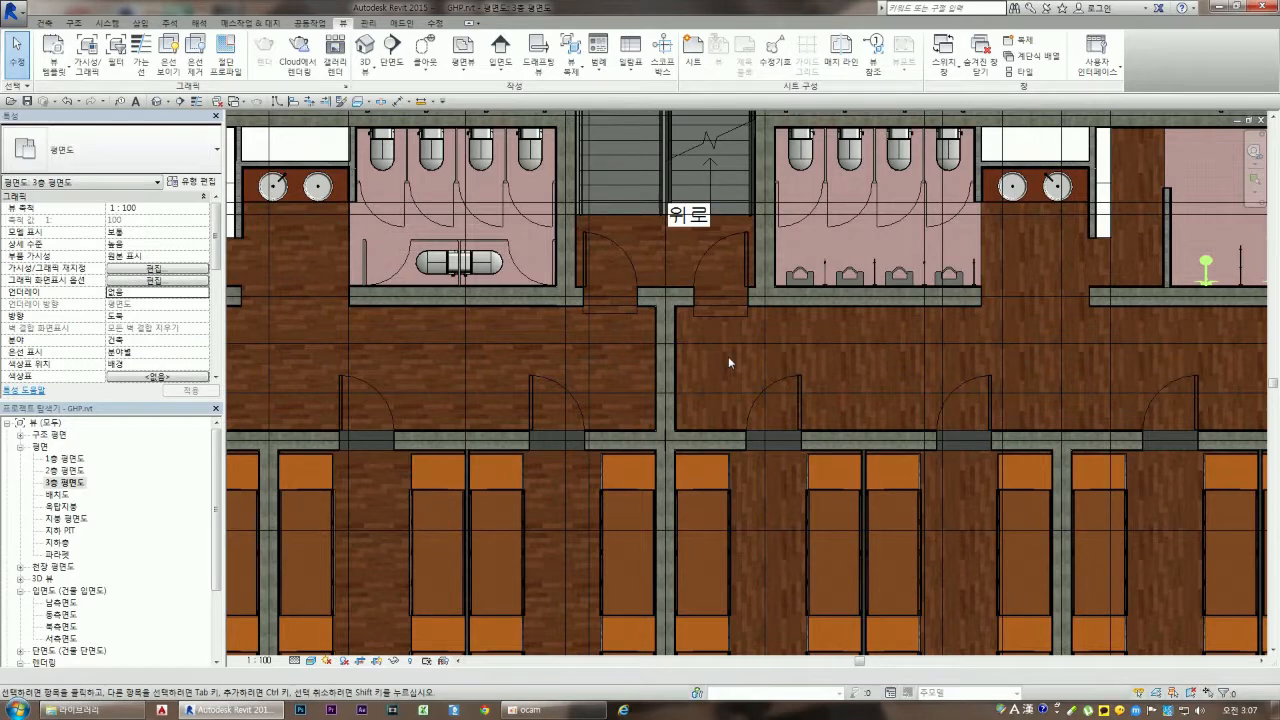
scroll(720, 362, "down", 2)
scroll(708, 367, "down", 1)
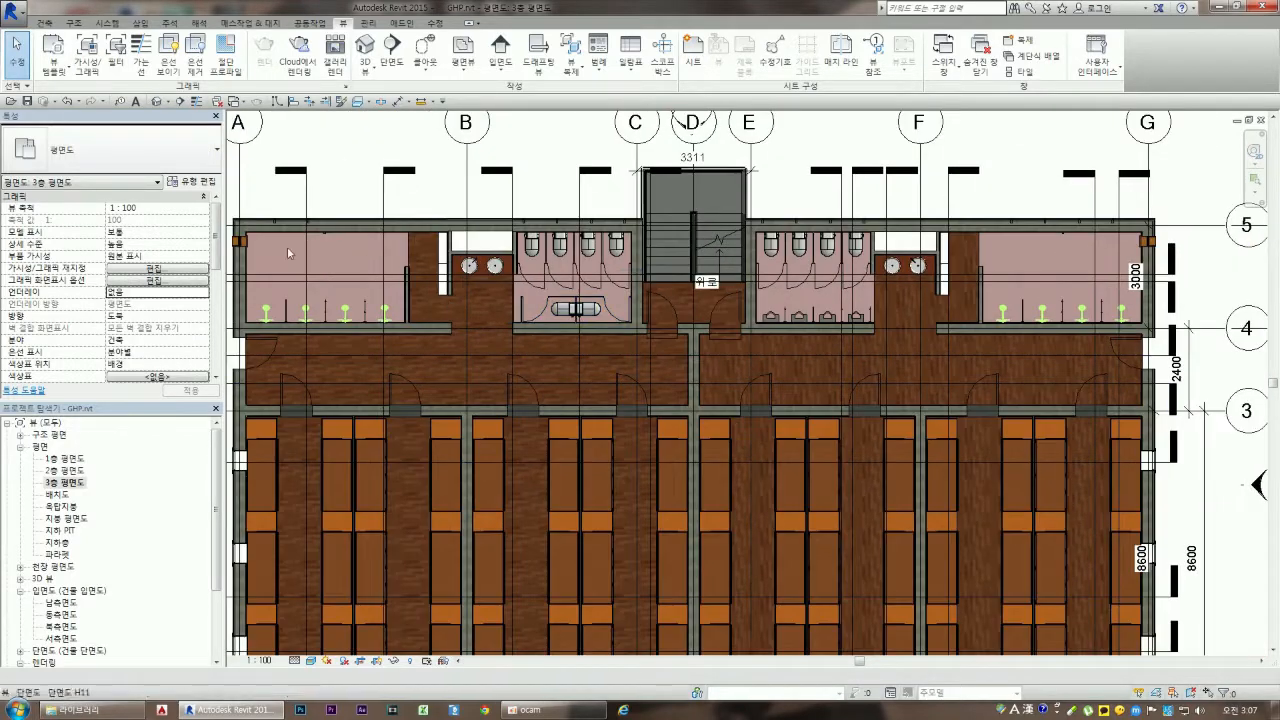
scroll(495, 283, "up", 1)
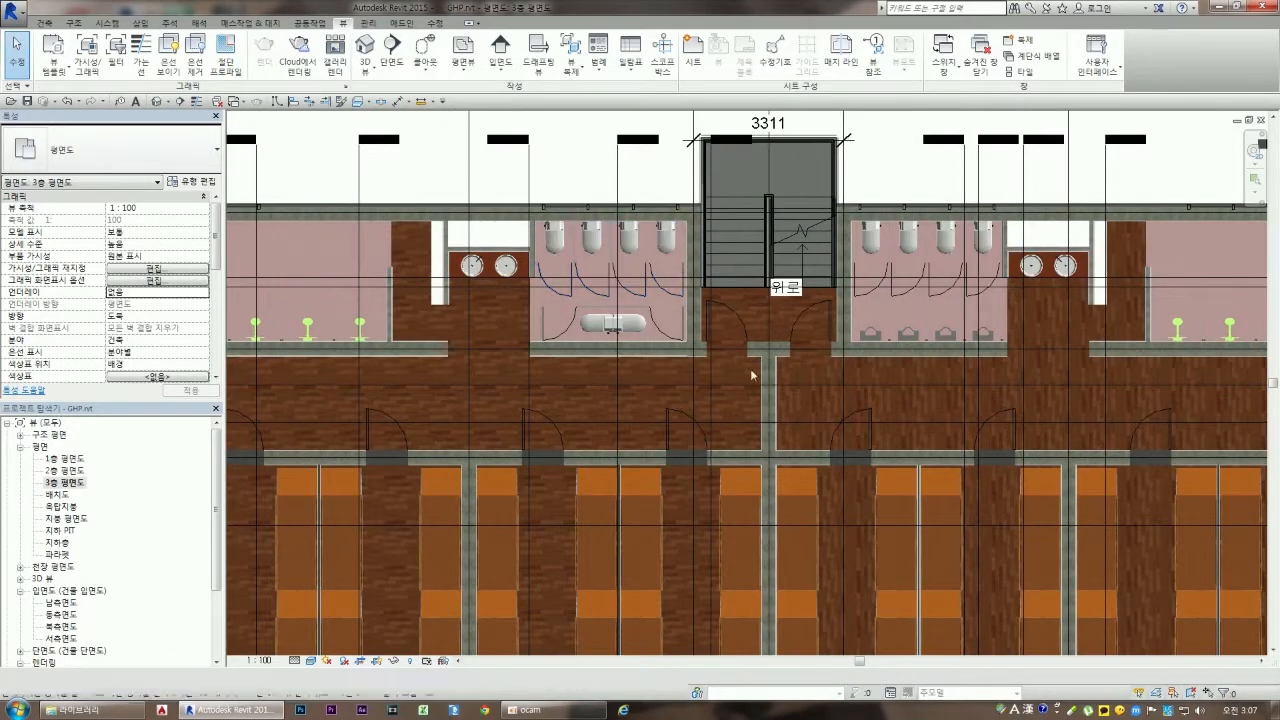
scroll(476, 334, "down", 1)
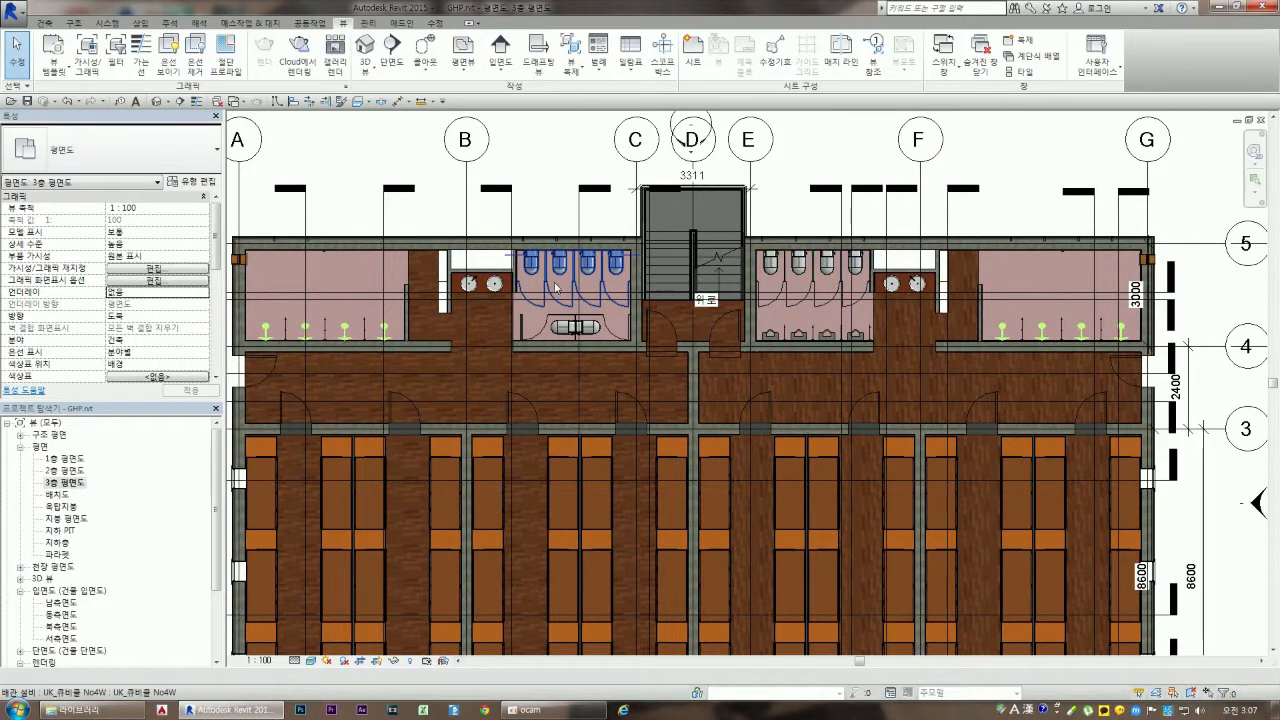
scroll(496, 285, "up", 2)
scroll(502, 317, "down", 4)
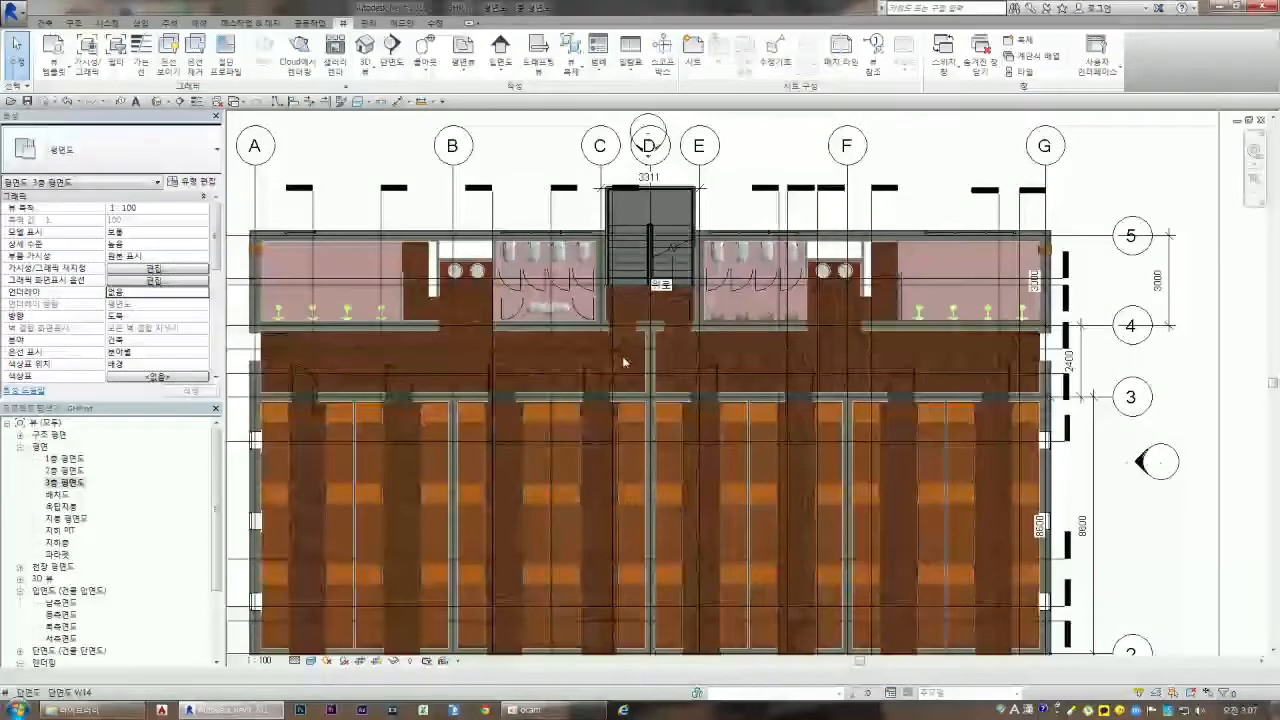
Return to the second-floor plan 2층 평면도 and review its corridor and bunk rooms
double_click(65, 470)
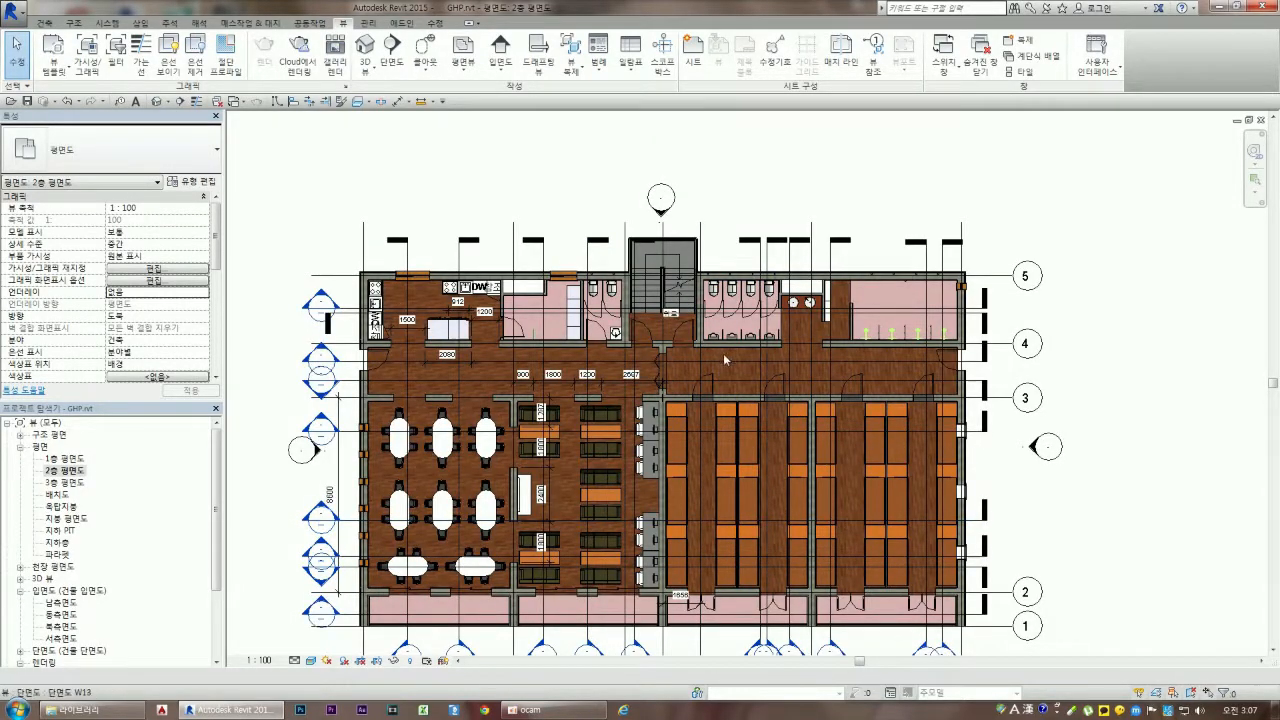
scroll(705, 378, "up", 2)
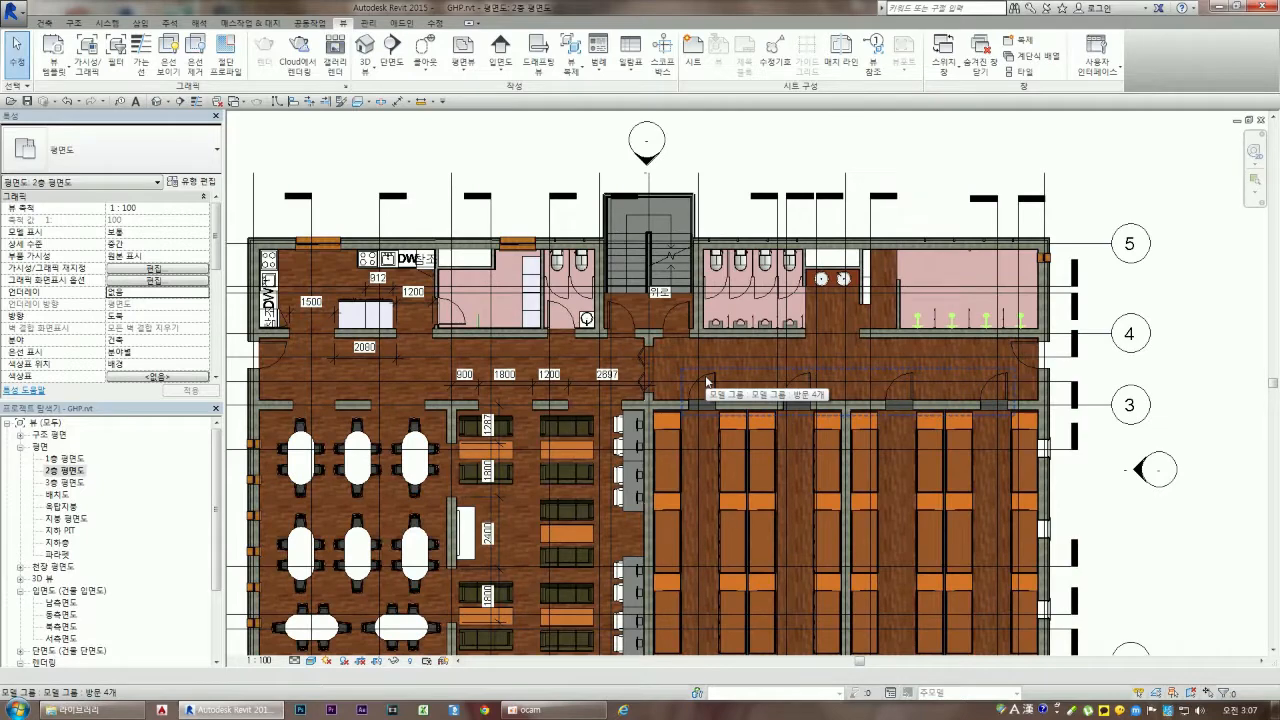
scroll(694, 373, "down", 2)
scroll(686, 423, "up", 2)
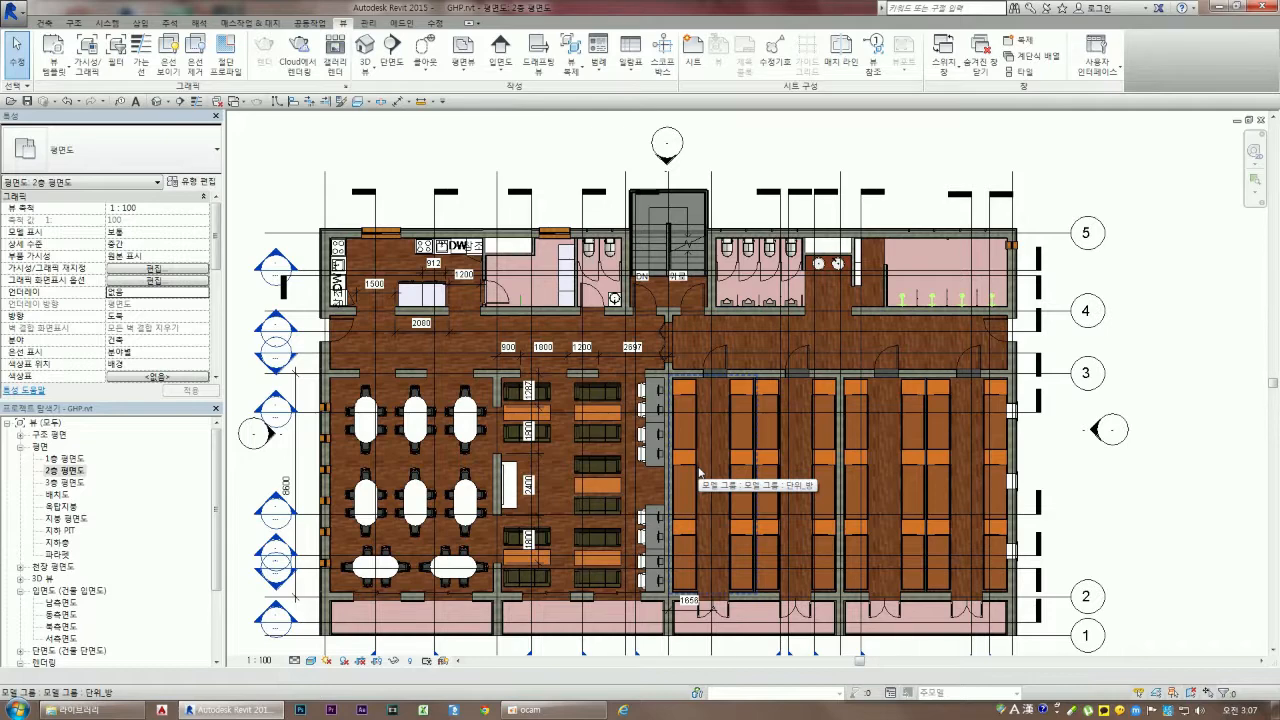
Inspect the second-floor corridor's folding partition, the small restroom, the storage room and the kitchen with its worktops
scroll(537, 300, "up", 3)
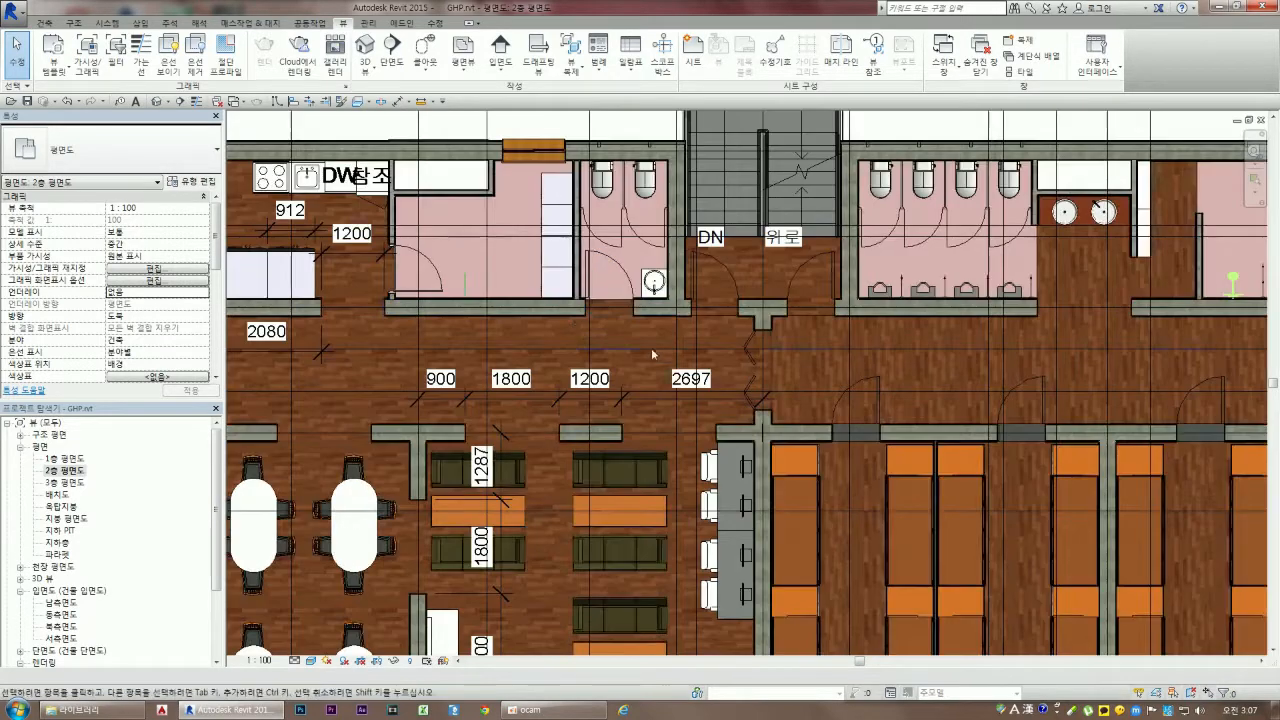
scroll(479, 224, "up", 2)
scroll(600, 255, "down", 1)
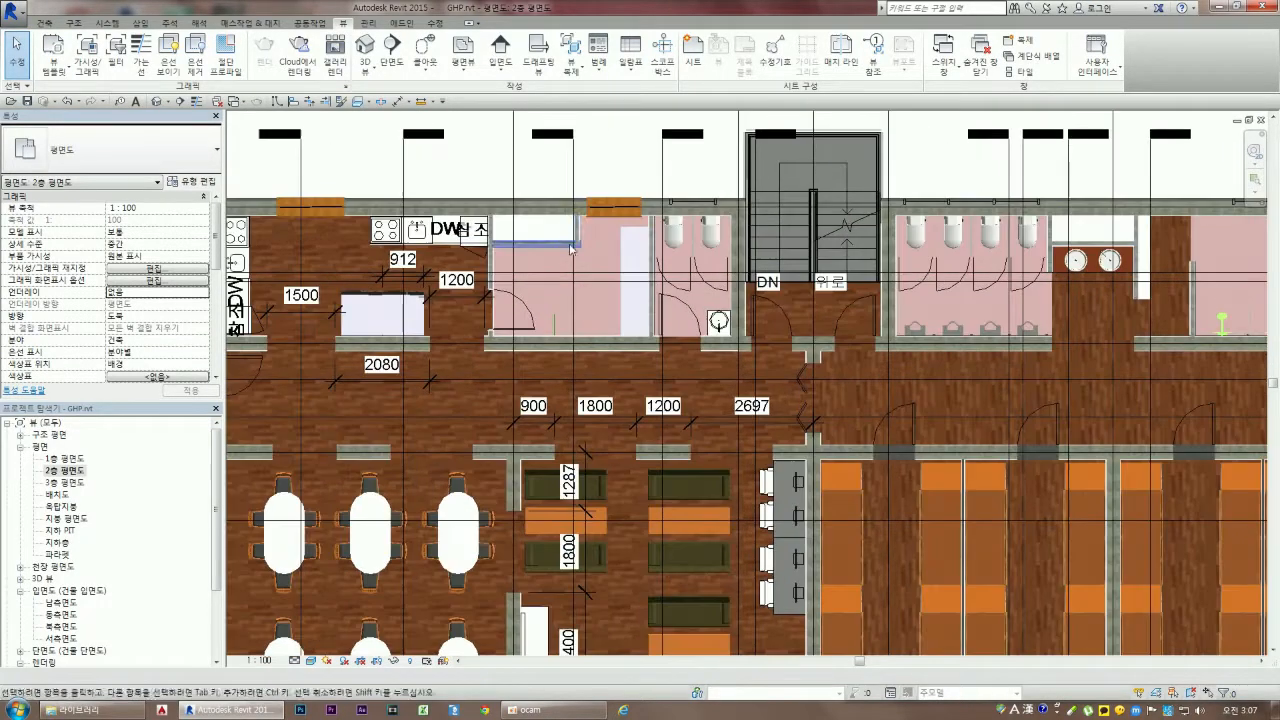
scroll(814, 310, "down", 1)
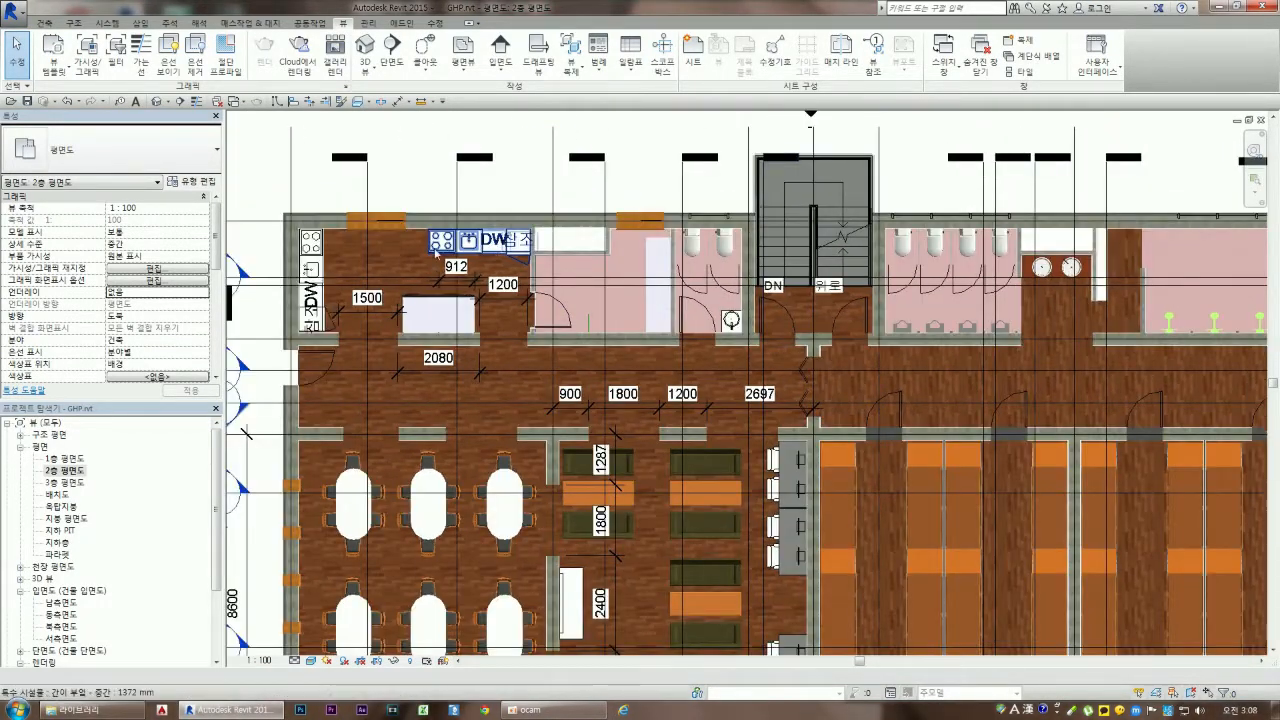
scroll(300, 259, "up", 2)
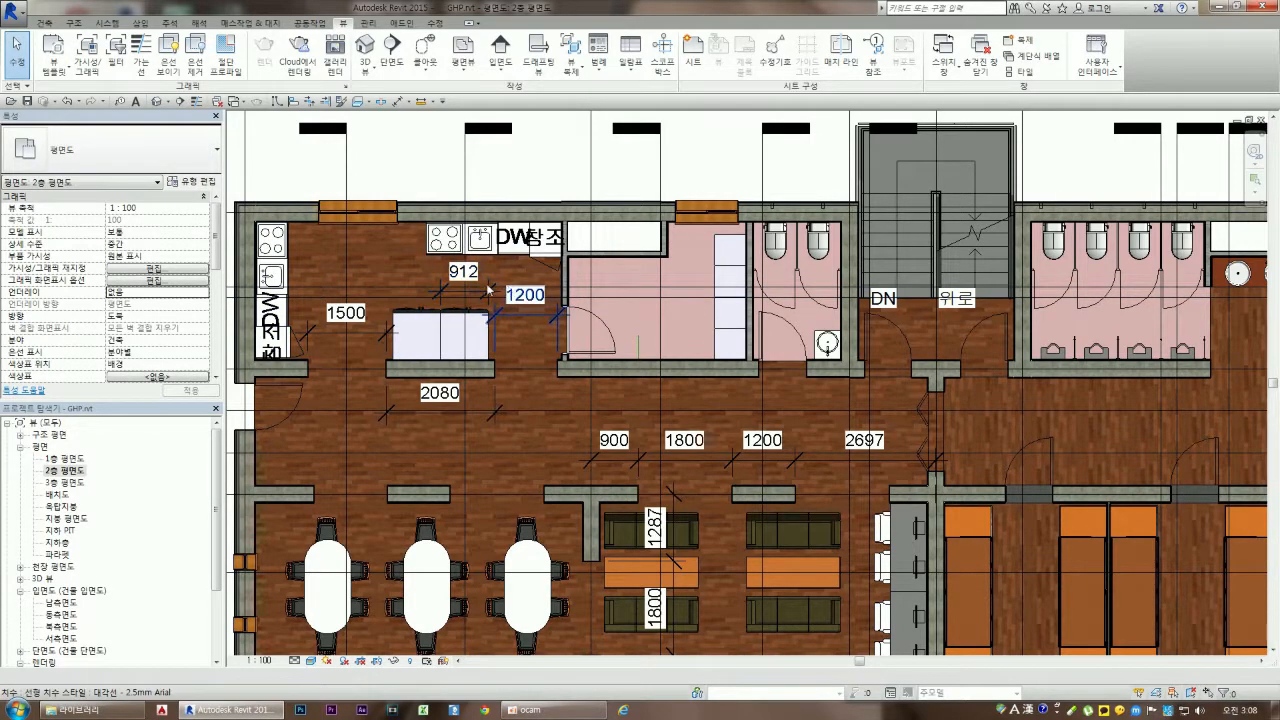
scroll(470, 270, "down", 1)
scroll(450, 430, "down", 3)
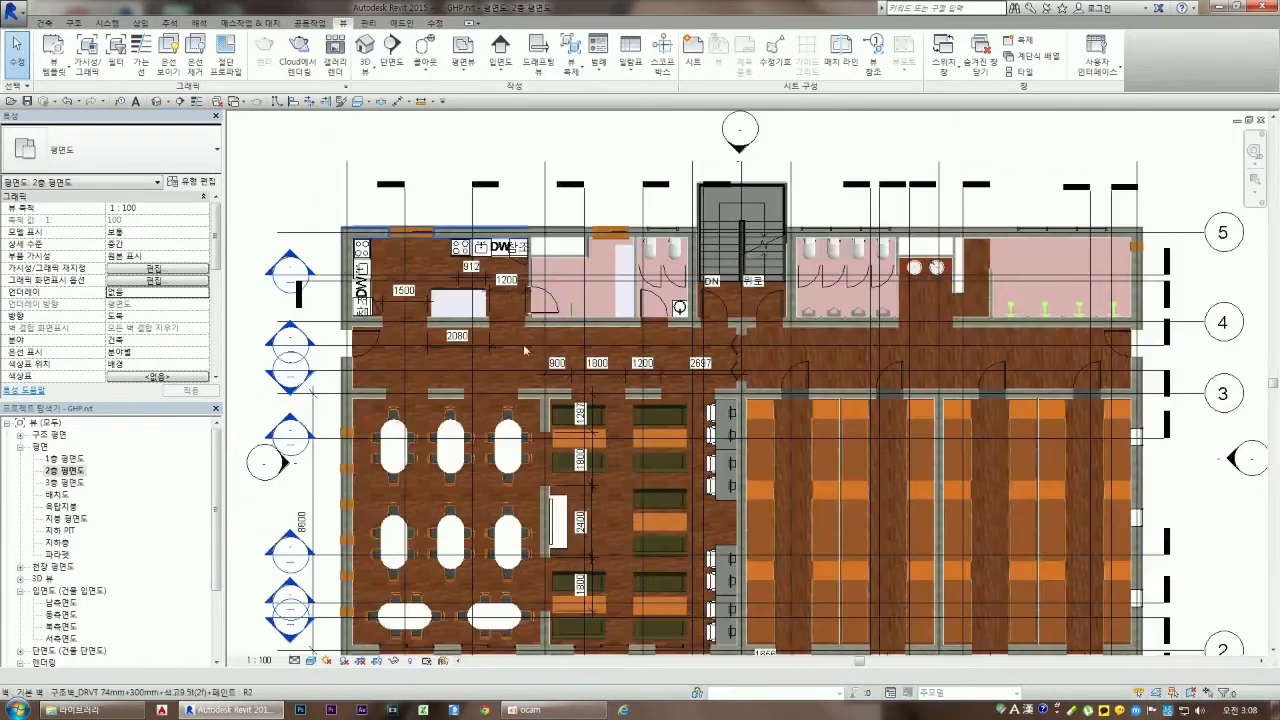
Examine the second-floor dining area, the sofa lounge and the computer desks along the bunk room wall
scroll(479, 612, "up", 1)
scroll(479, 612, "up", 1)
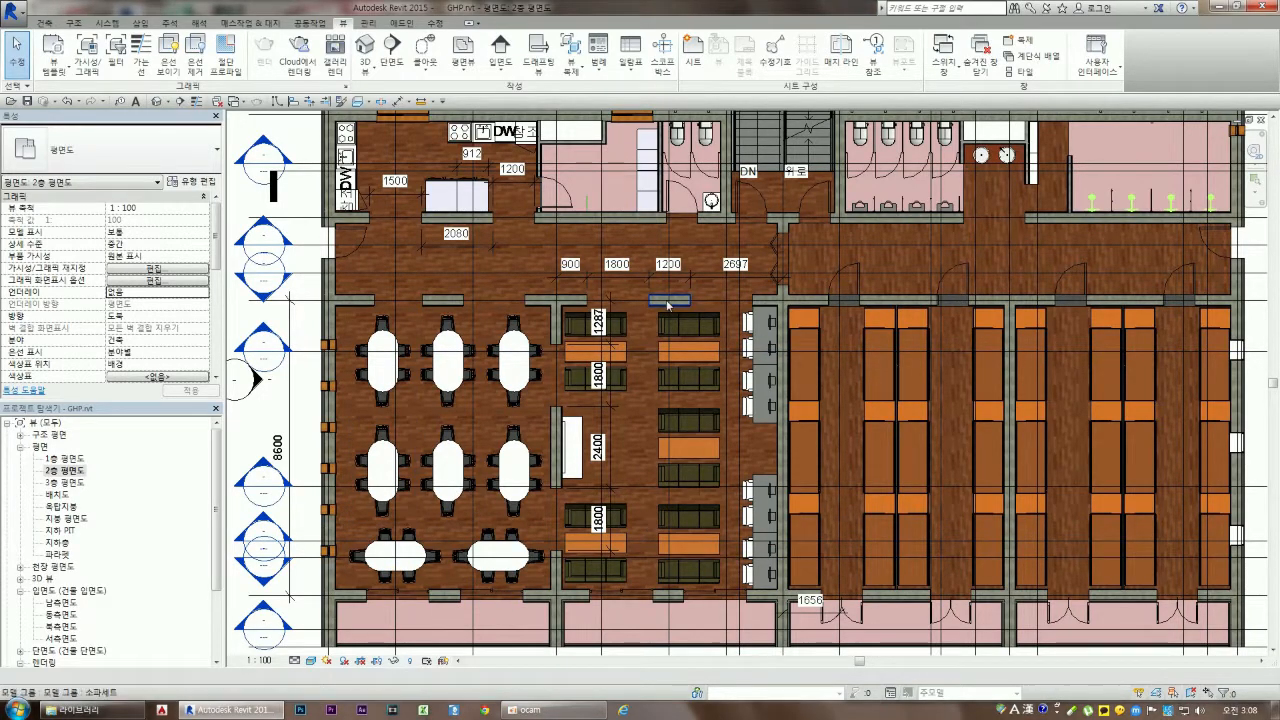
scroll(783, 530, "up", 2)
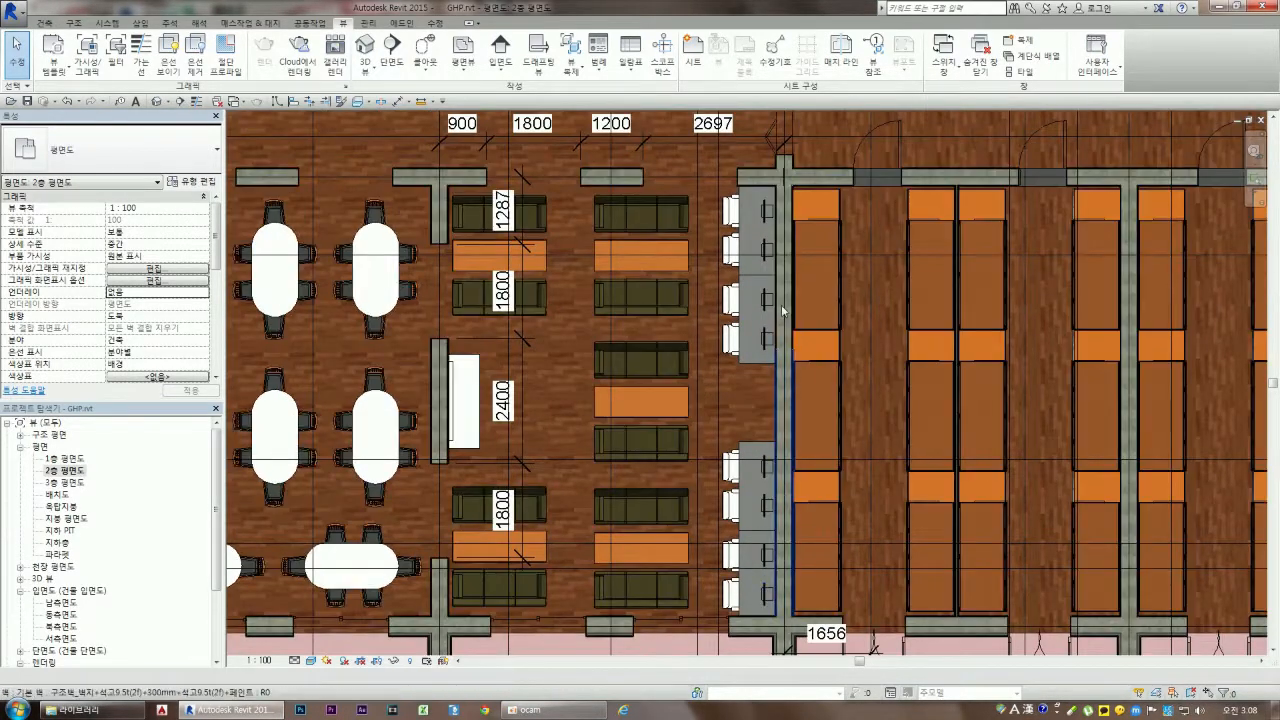
scroll(533, 493, "down", 5)
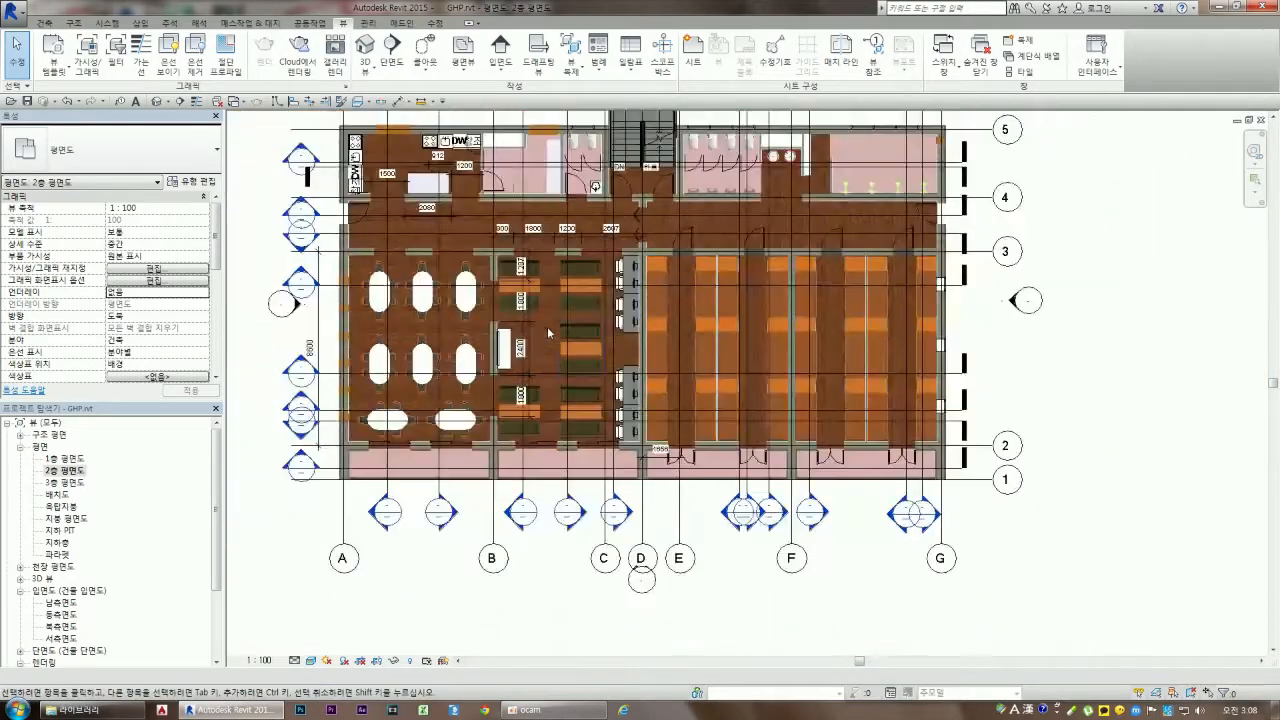
scroll(590, 200, "up", 4)
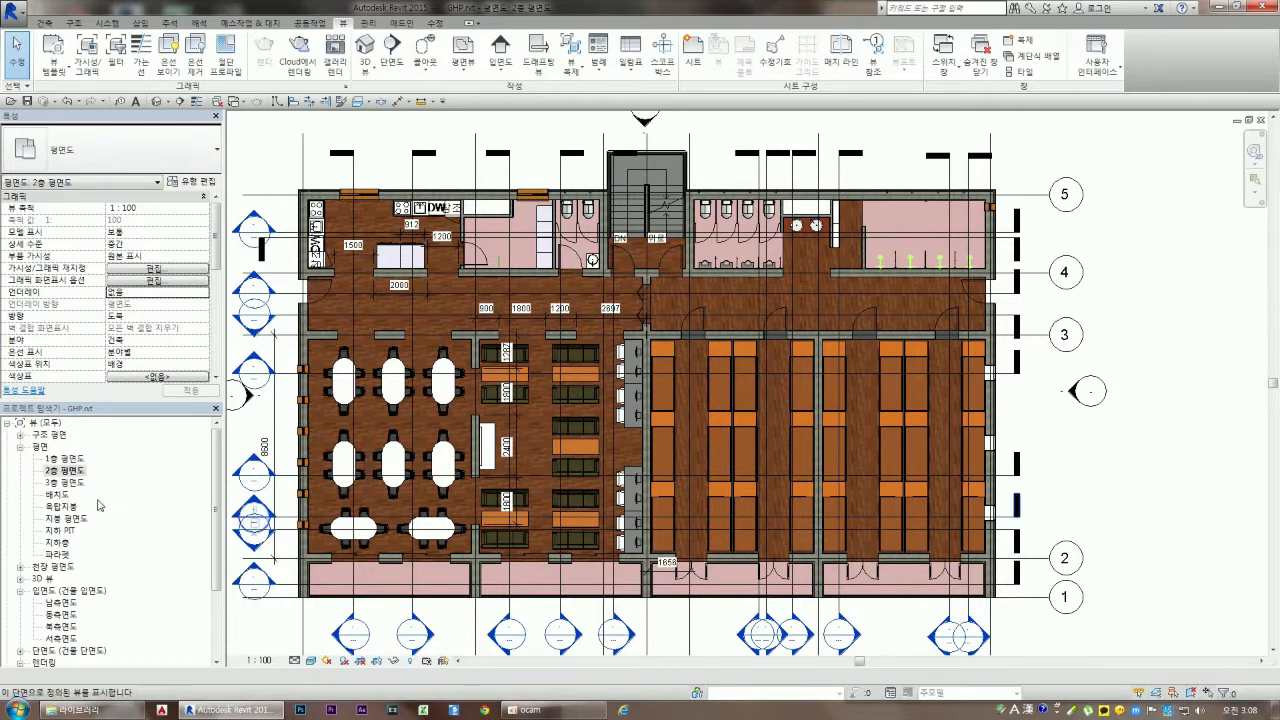
Reopen the third-floor plan 3층 평면도 and review the overall bunk room and shower room layout
double_click(66, 482)
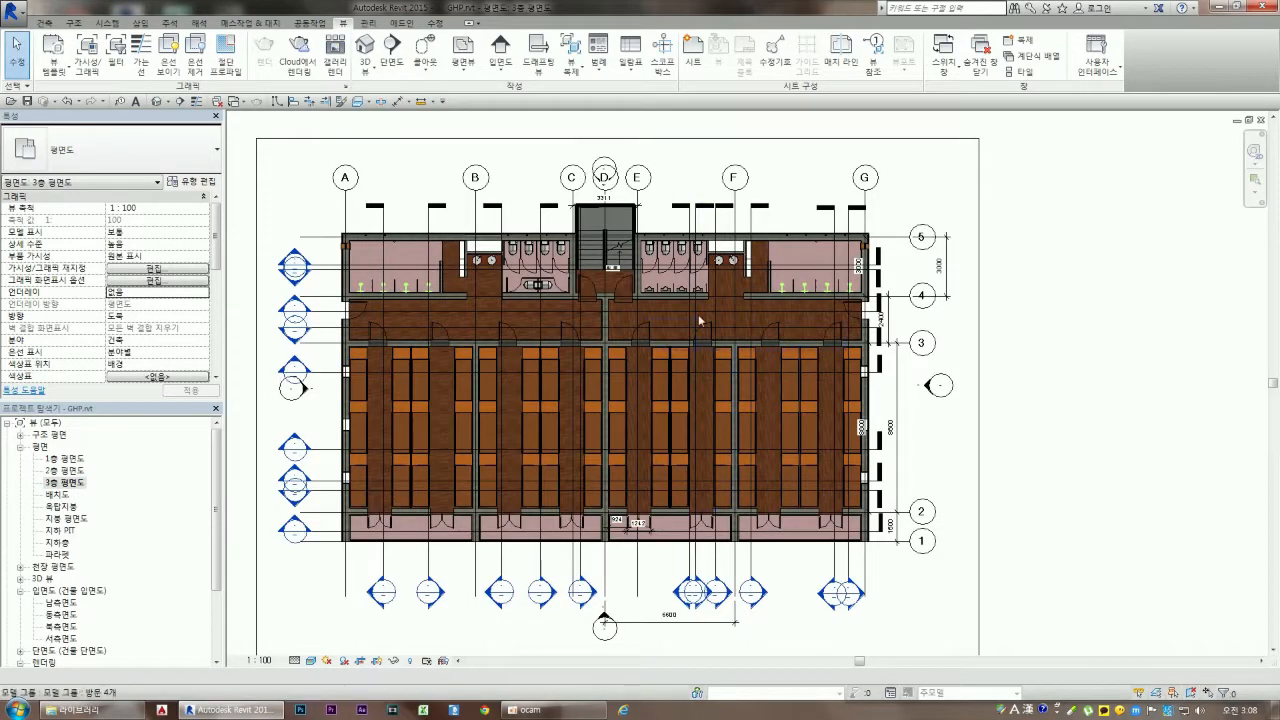
scroll(479, 446, "up", 2)
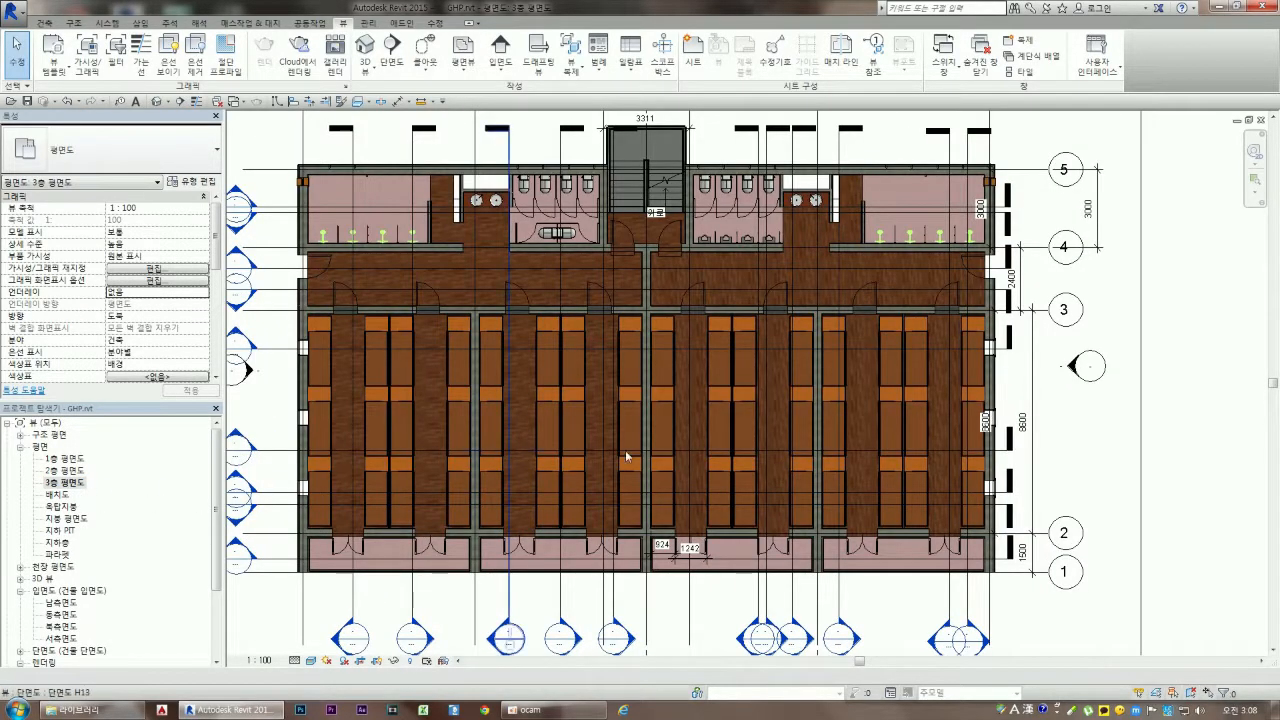
scroll(707, 454, "down", 3)
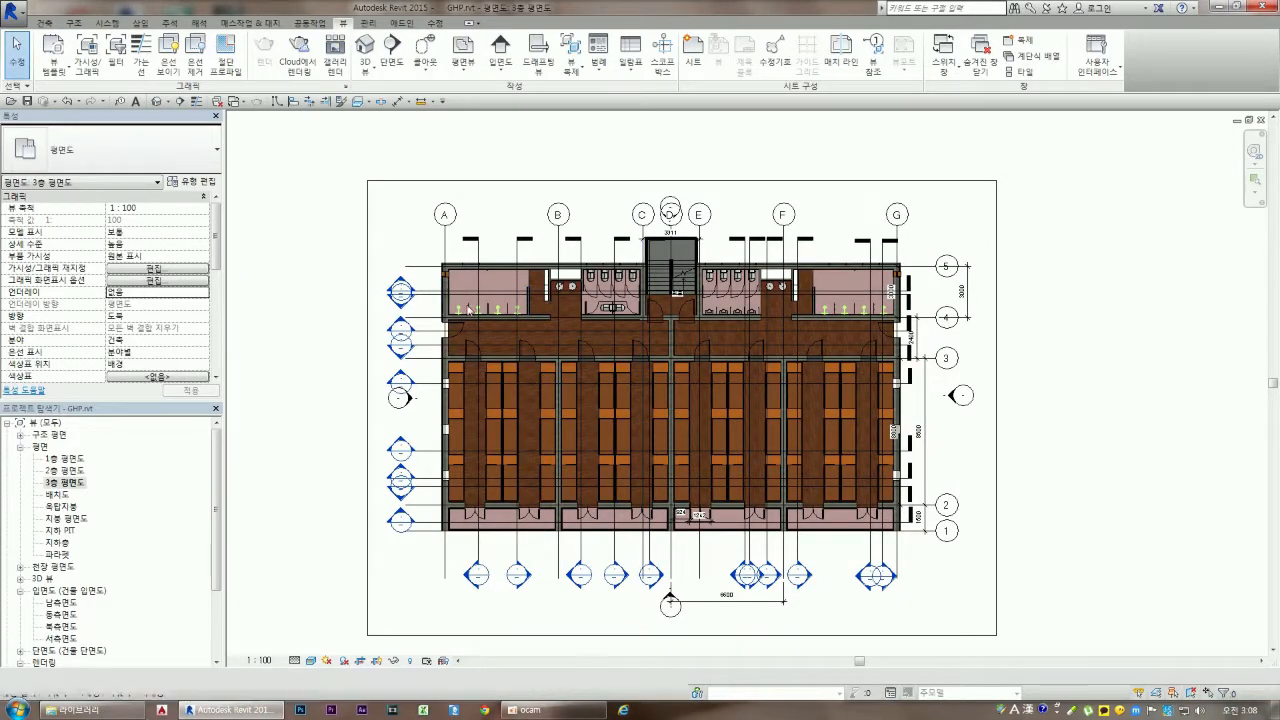
scroll(664, 351, "up", 1)
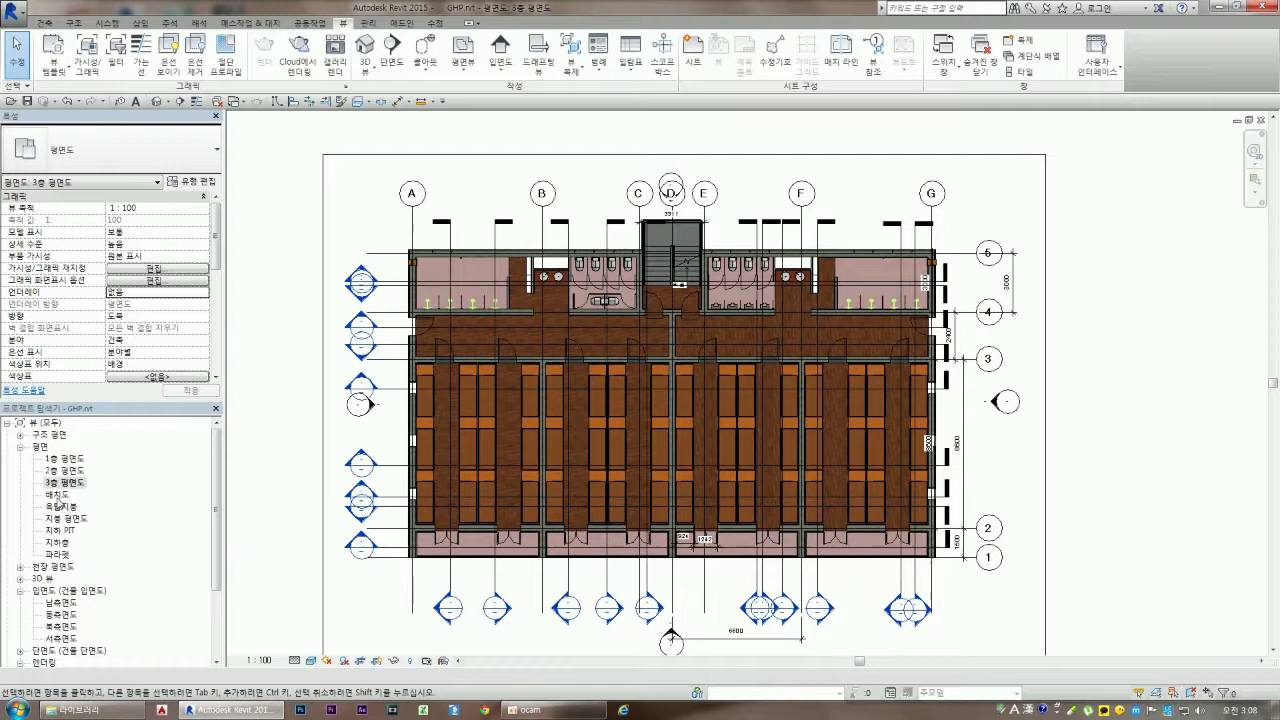
Open the site plan 배치도 and view the whole rooftop with its parasols and pool
double_click(57, 495)
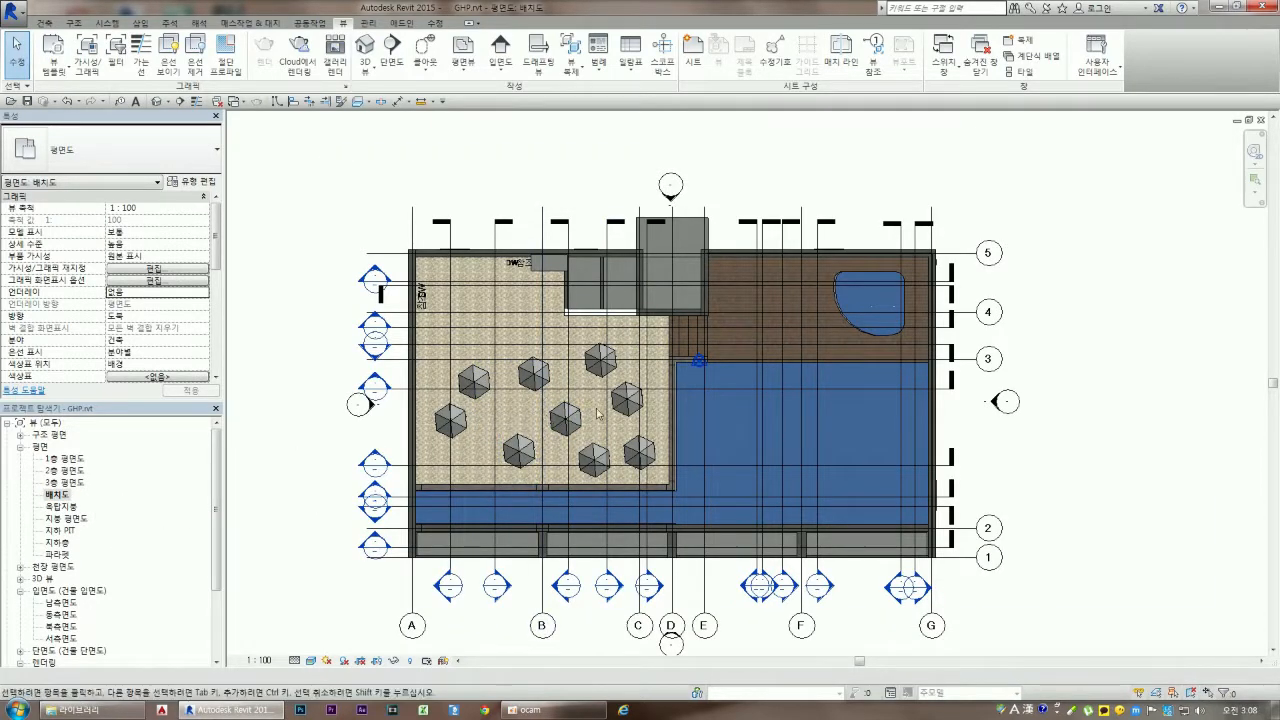
scroll(576, 426, "down", 4)
scroll(576, 426, "up", 3)
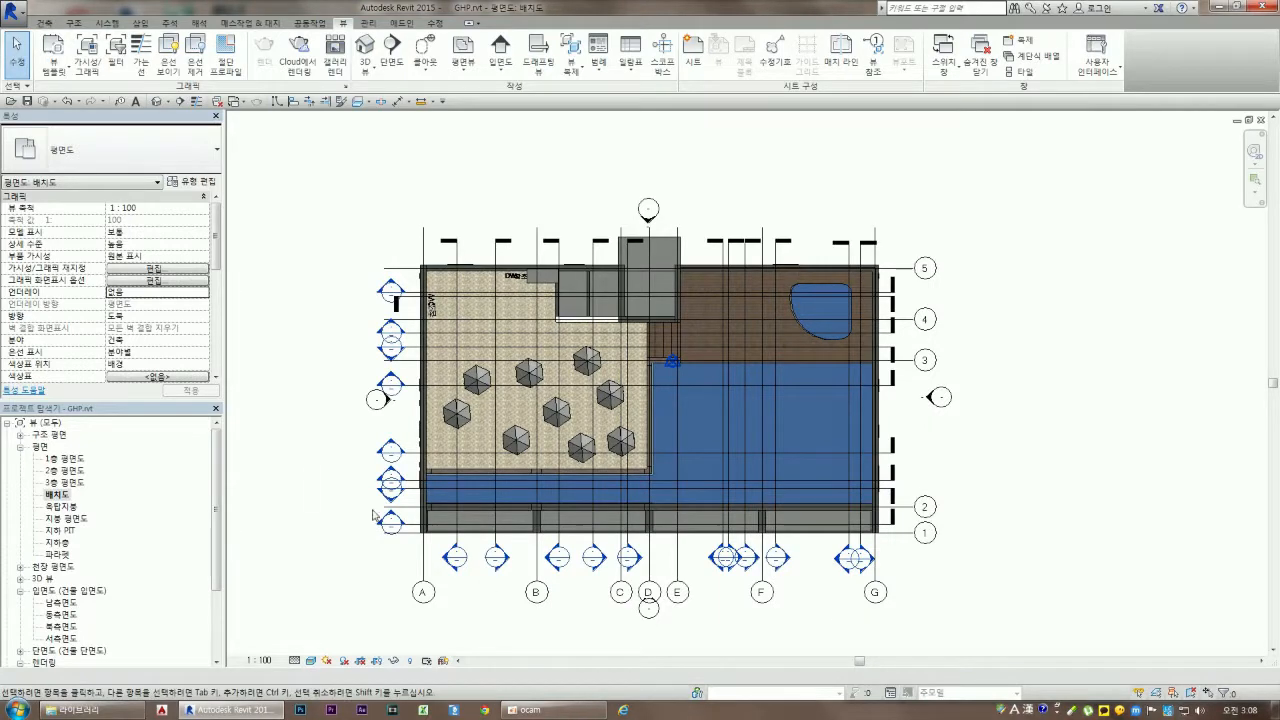
Open the roof plan 지붕 평면도 and inspect the rooftop restrooms, stairs, parasol terrace, deck and pools
left_click(69, 509)
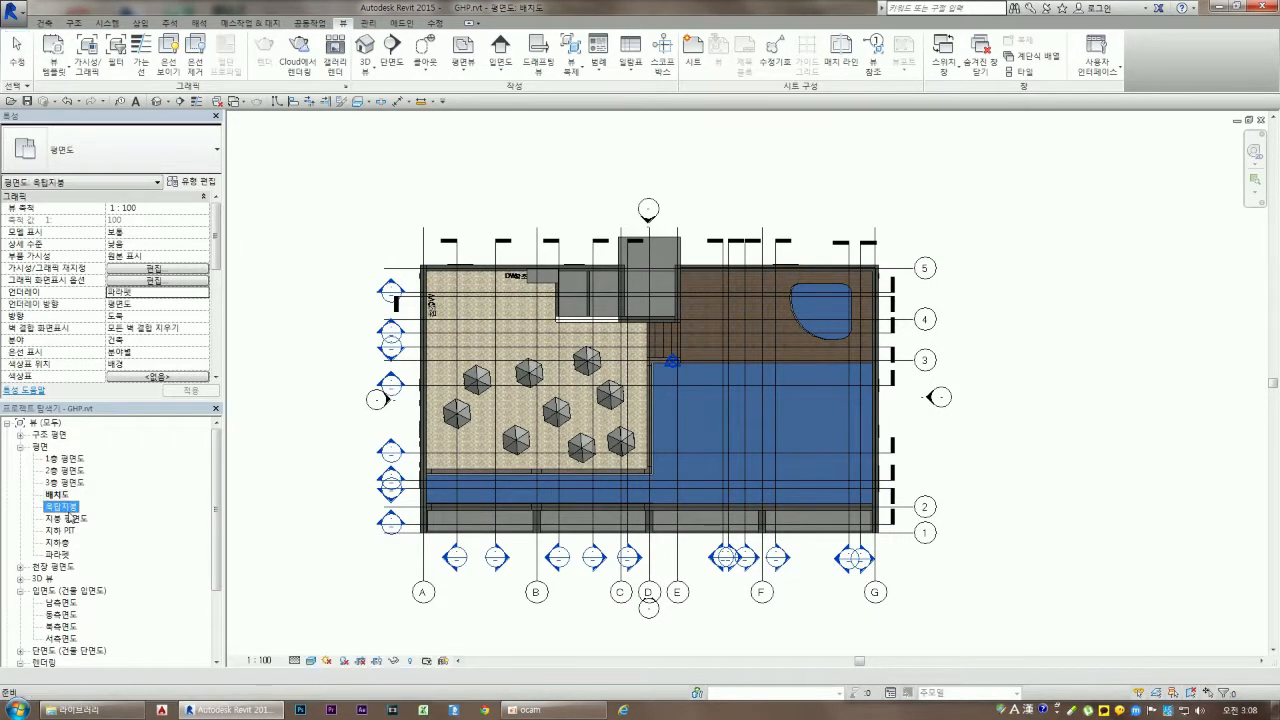
double_click(68, 519)
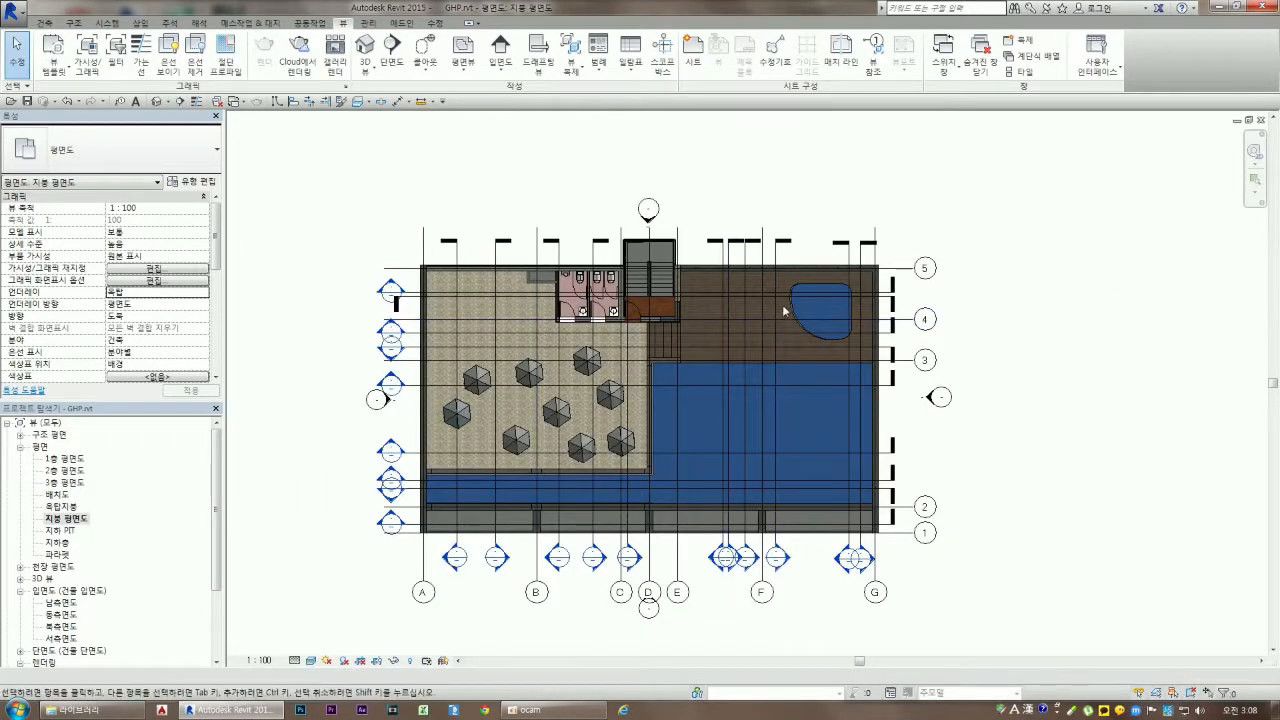
scroll(705, 318, "up", 2)
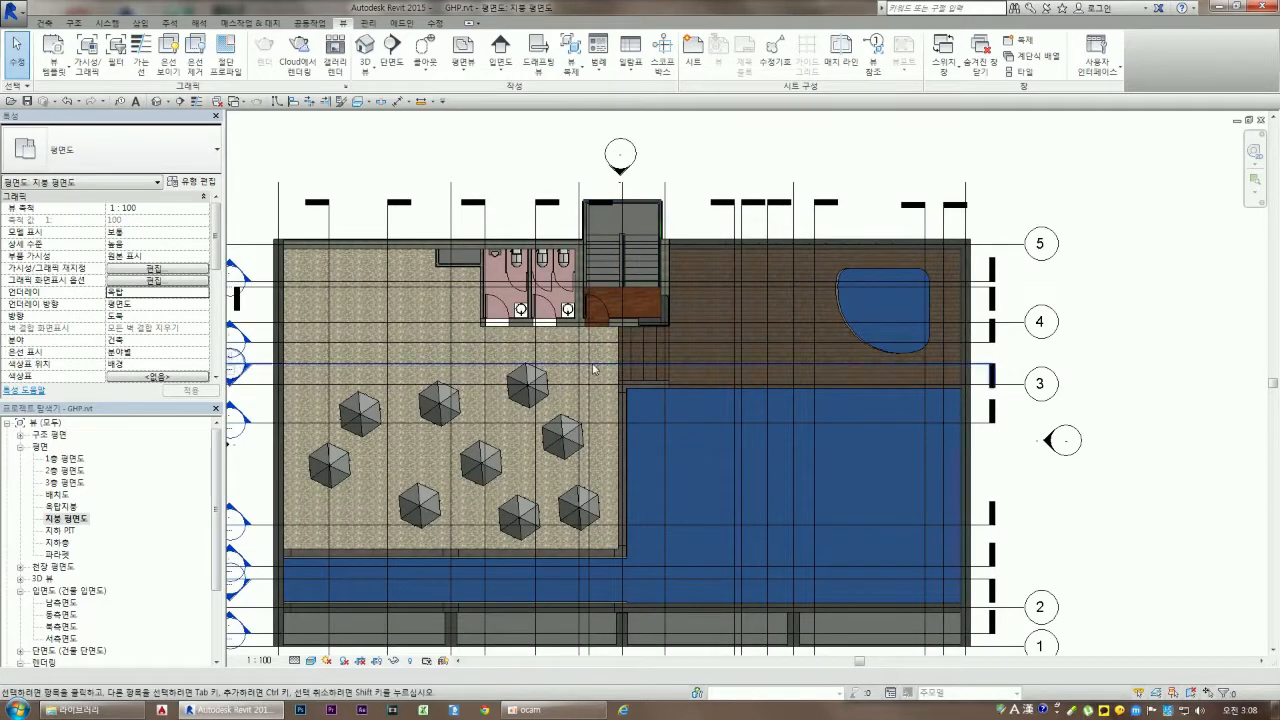
scroll(498, 302, "up", 1)
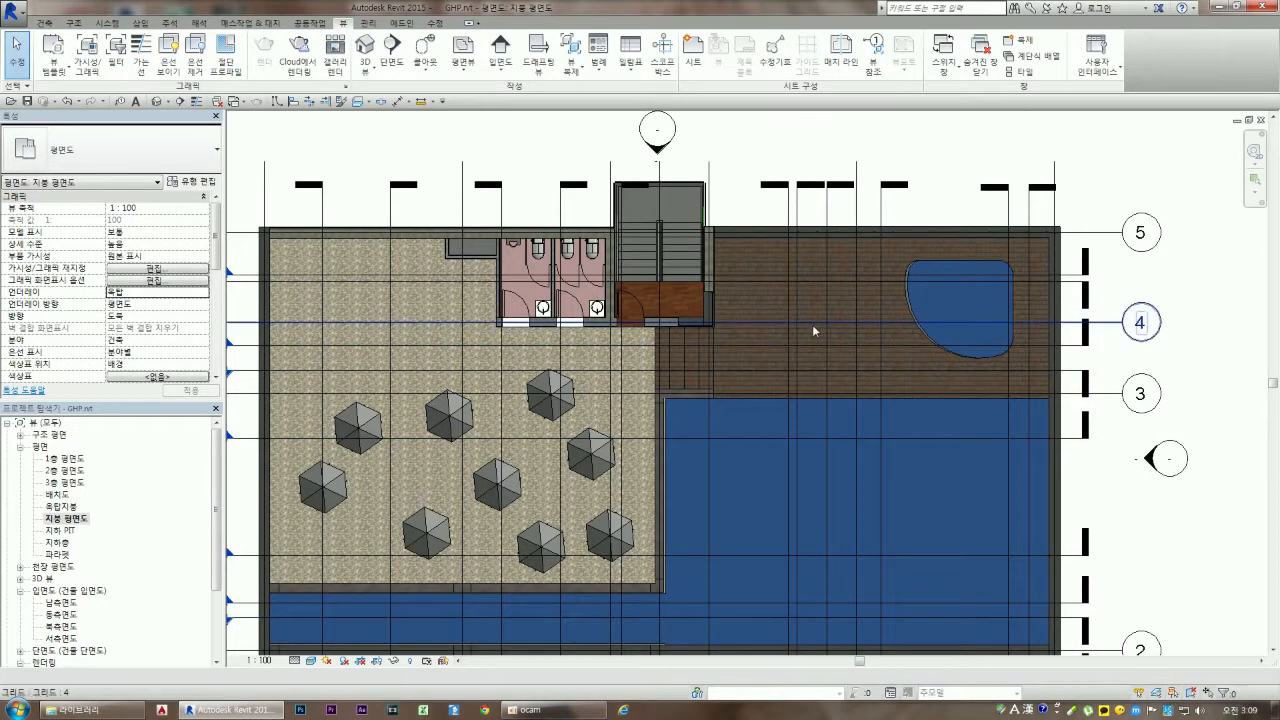
Examine the rooftop wood deck, the curved small pool and the large pool, and view the whole roof plan
scroll(812, 326, "up", 6)
scroll(391, 392, "down", 5)
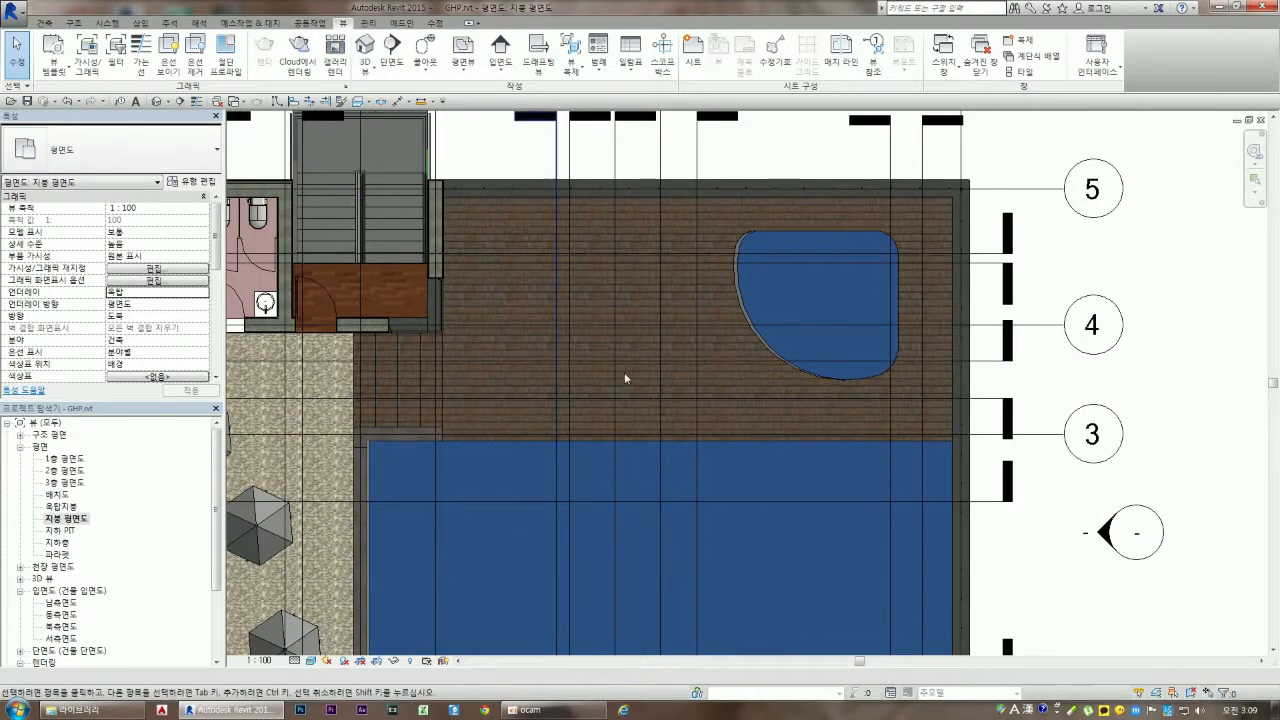
scroll(729, 262, "down", 1)
scroll(750, 290, "down", 1)
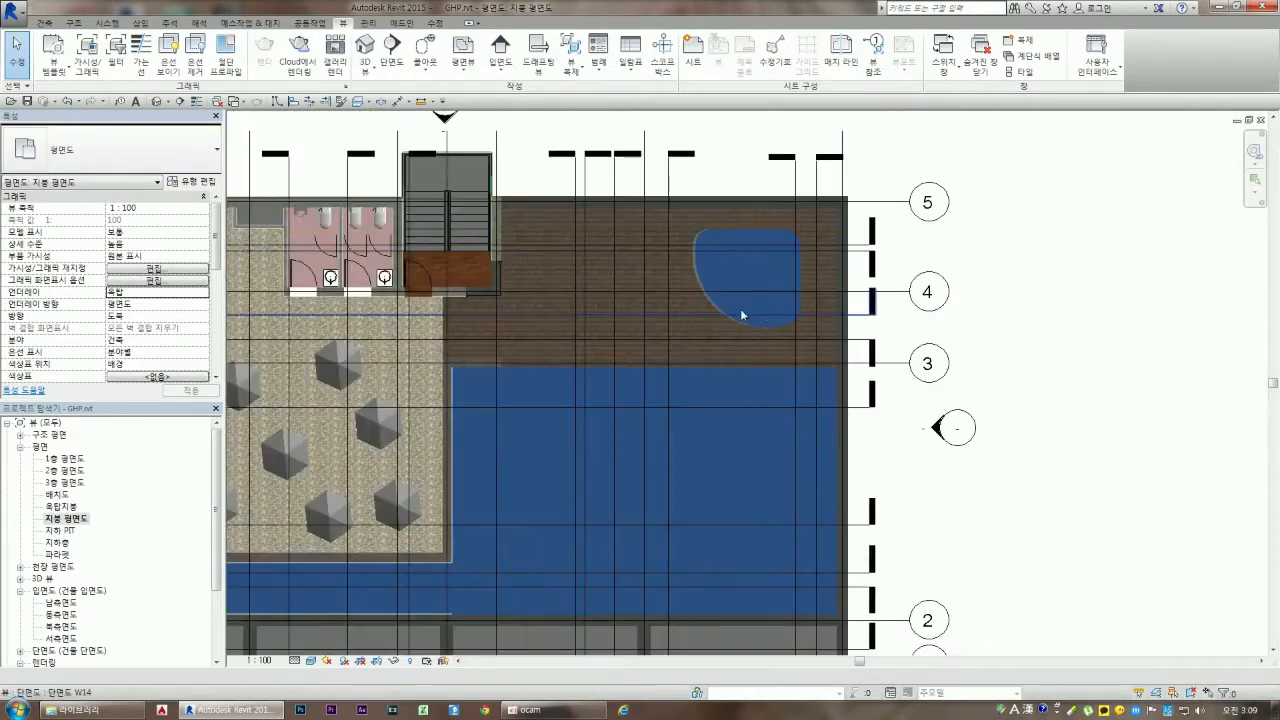
scroll(770, 355, "down", 2)
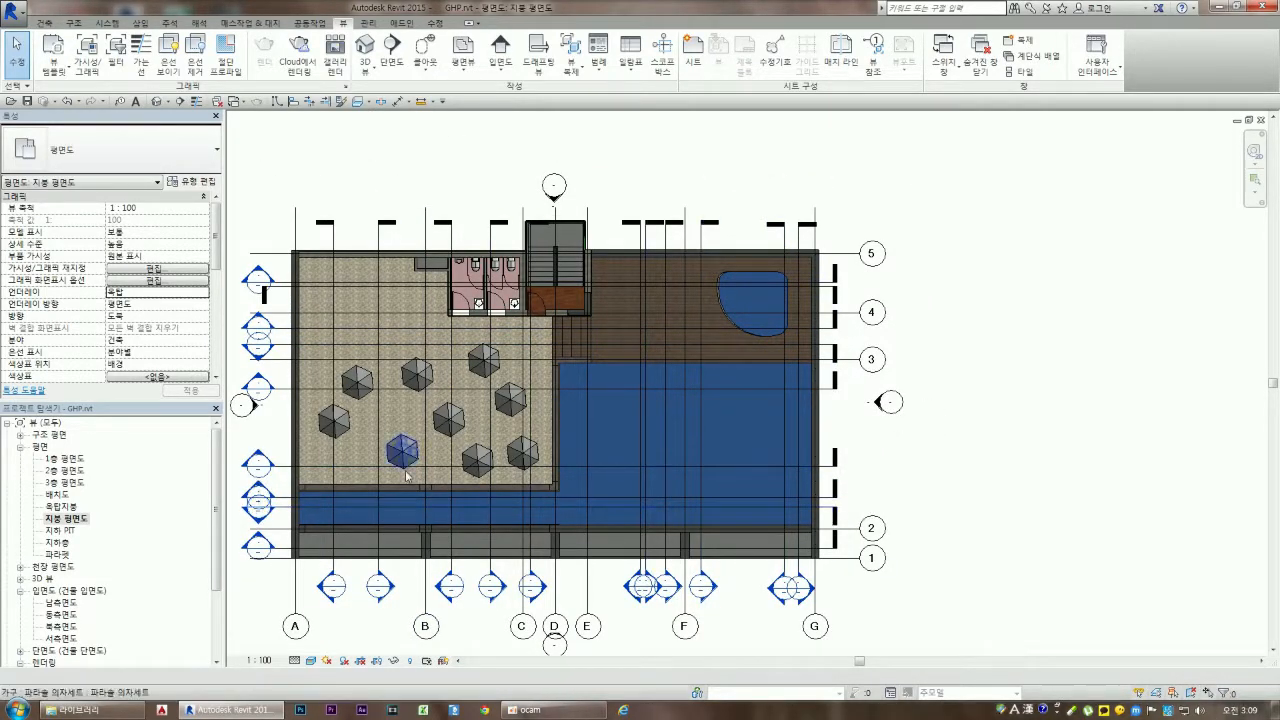
Reopen the third-floor plan 3층 평면도 and select the partition wall between the bunk rooms on grid B to inspect it
double_click(66, 483)
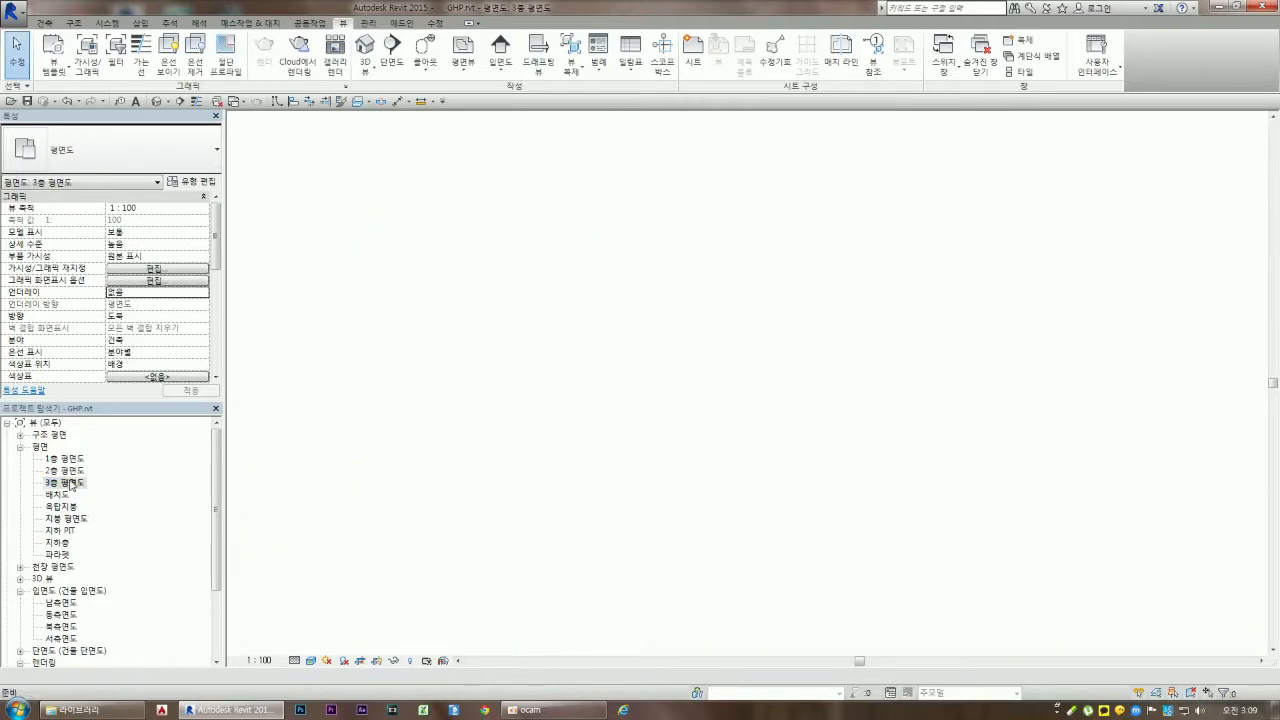
scroll(541, 440, "up", 5)
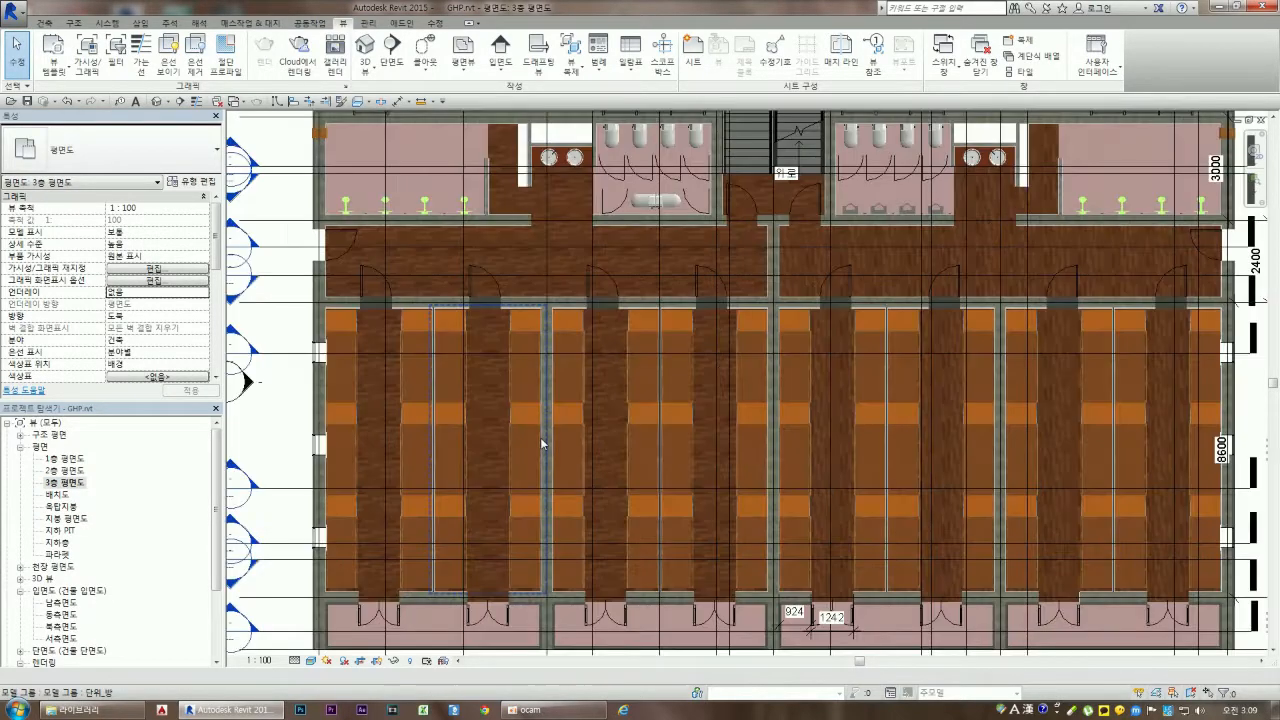
left_click(551, 432)
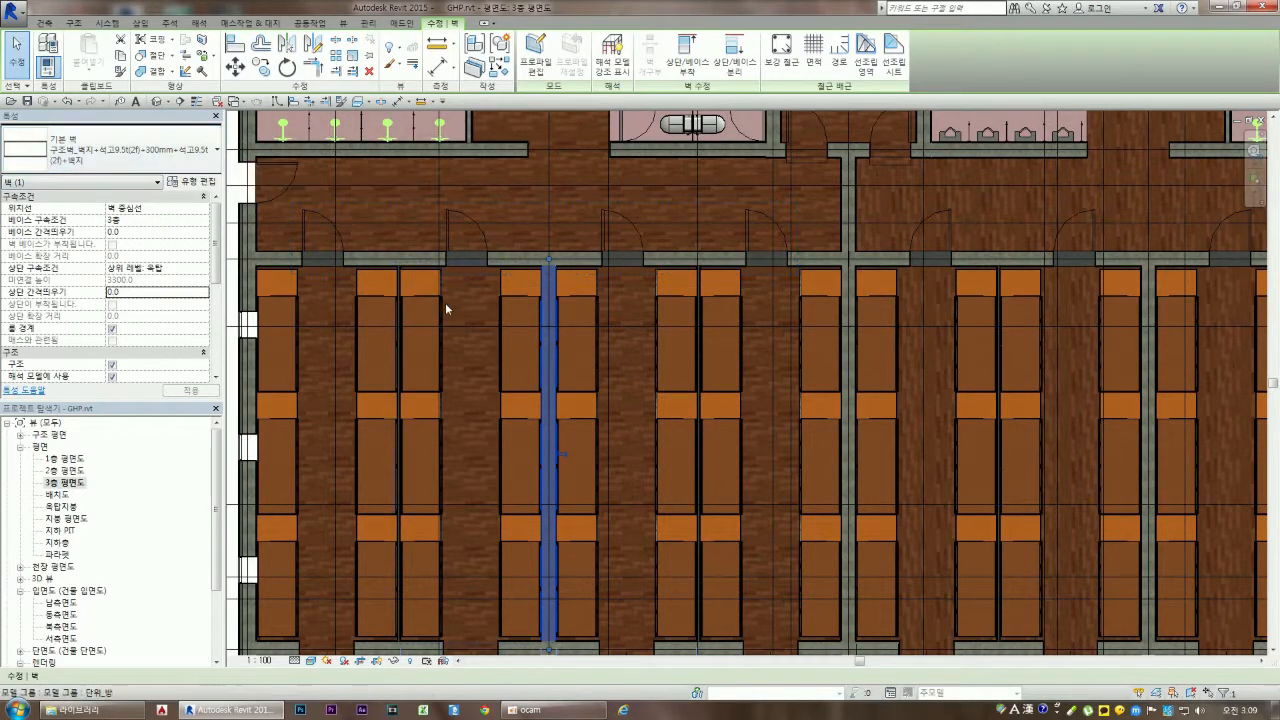
scroll(560, 310, "down", 3)
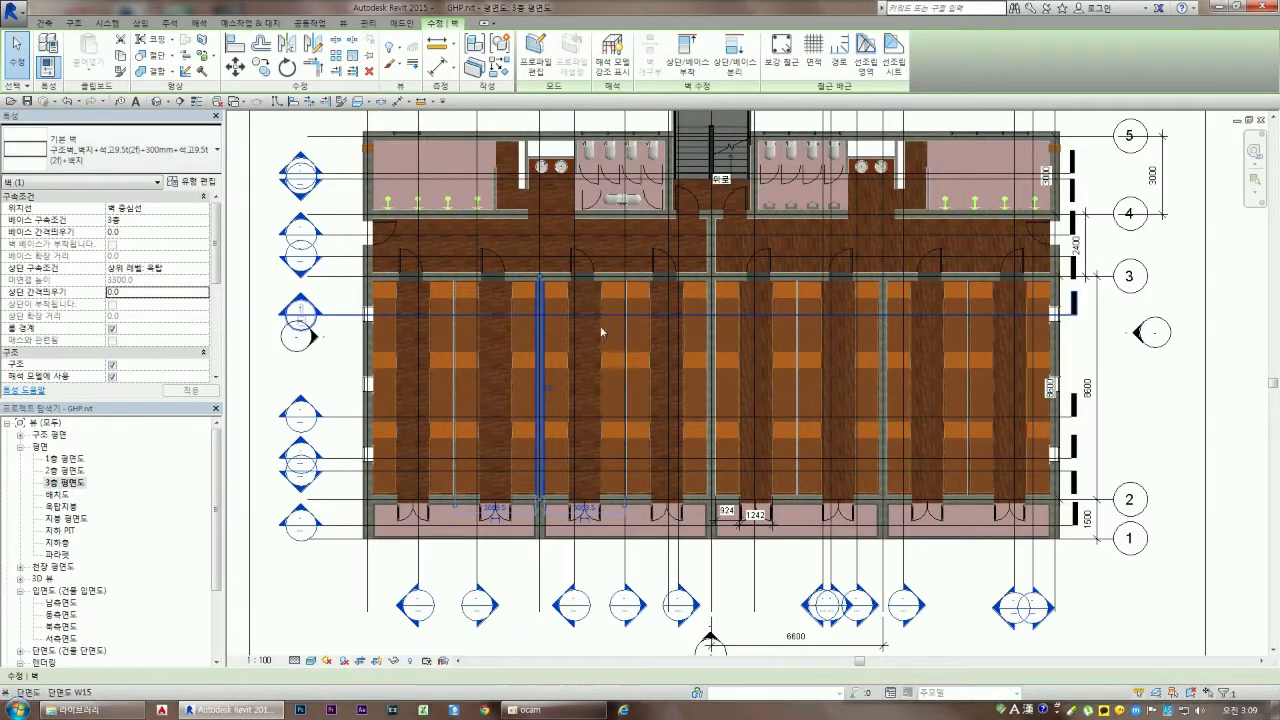
Open the parapet plan 파라펫 and view the whole rooftop layout with its pools and parasols
left_click(62, 531)
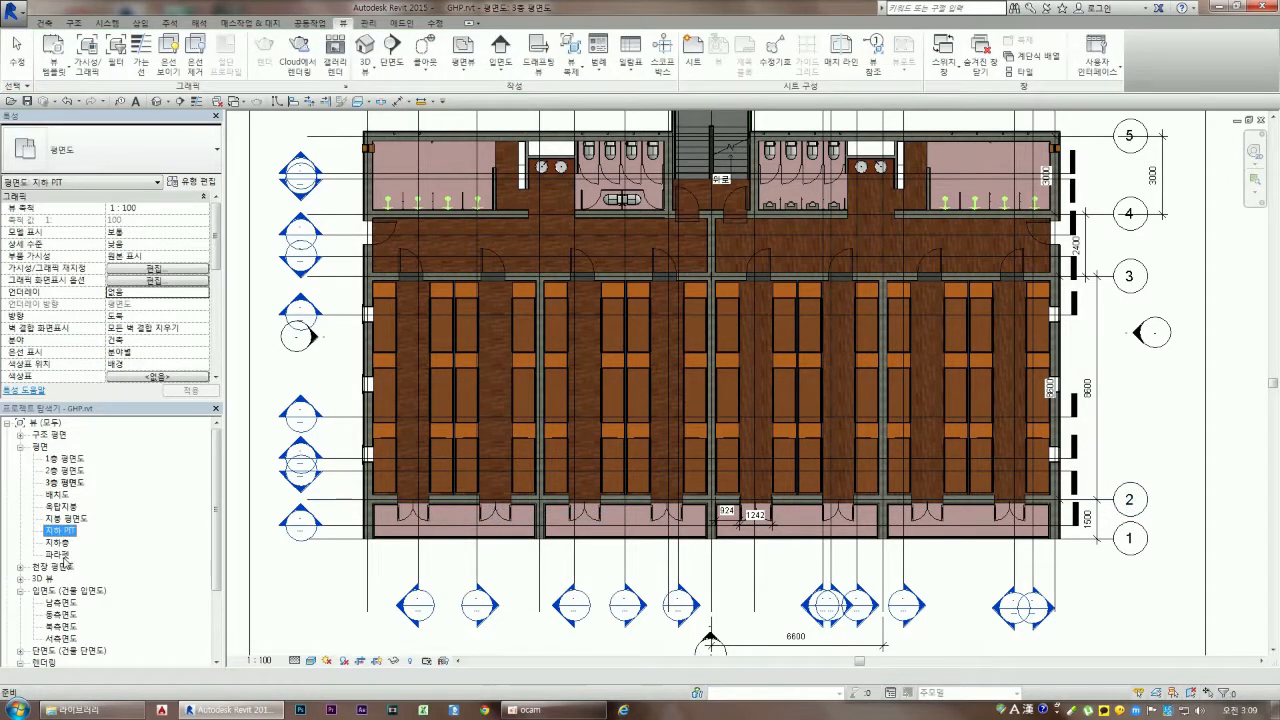
double_click(58, 554)
left_click(395, 520)
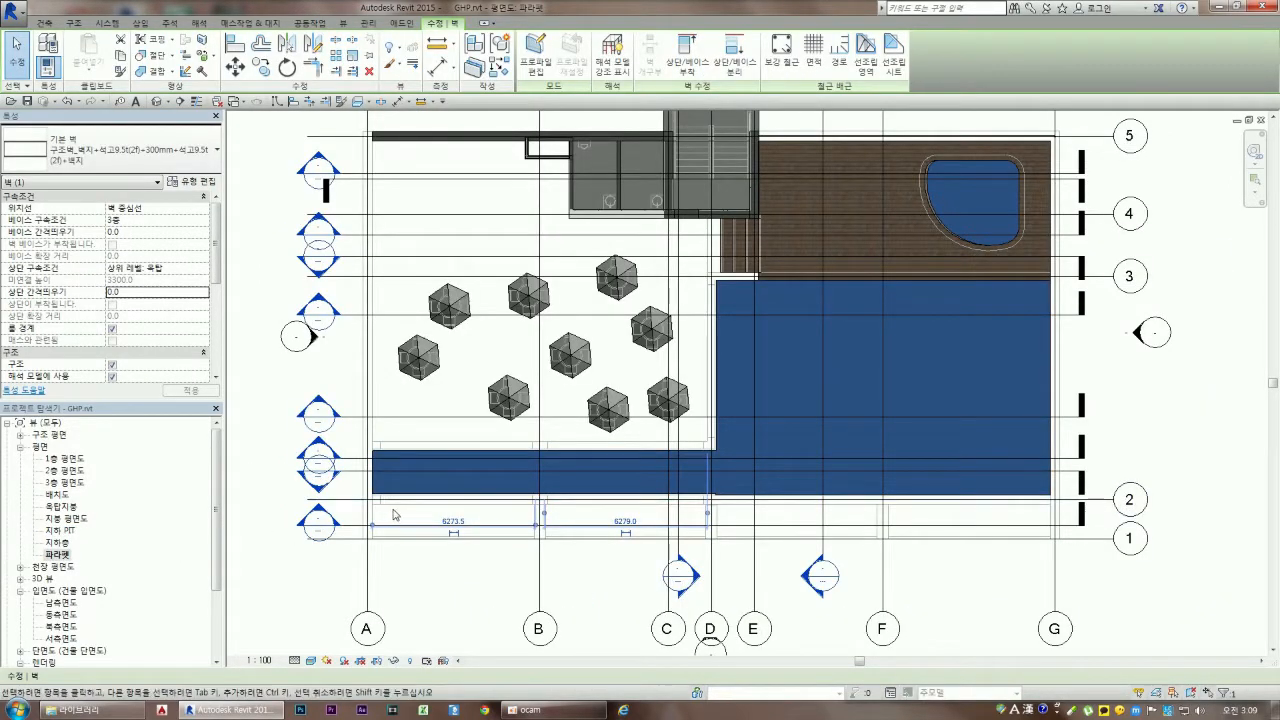
scroll(395, 516, "down", 2)
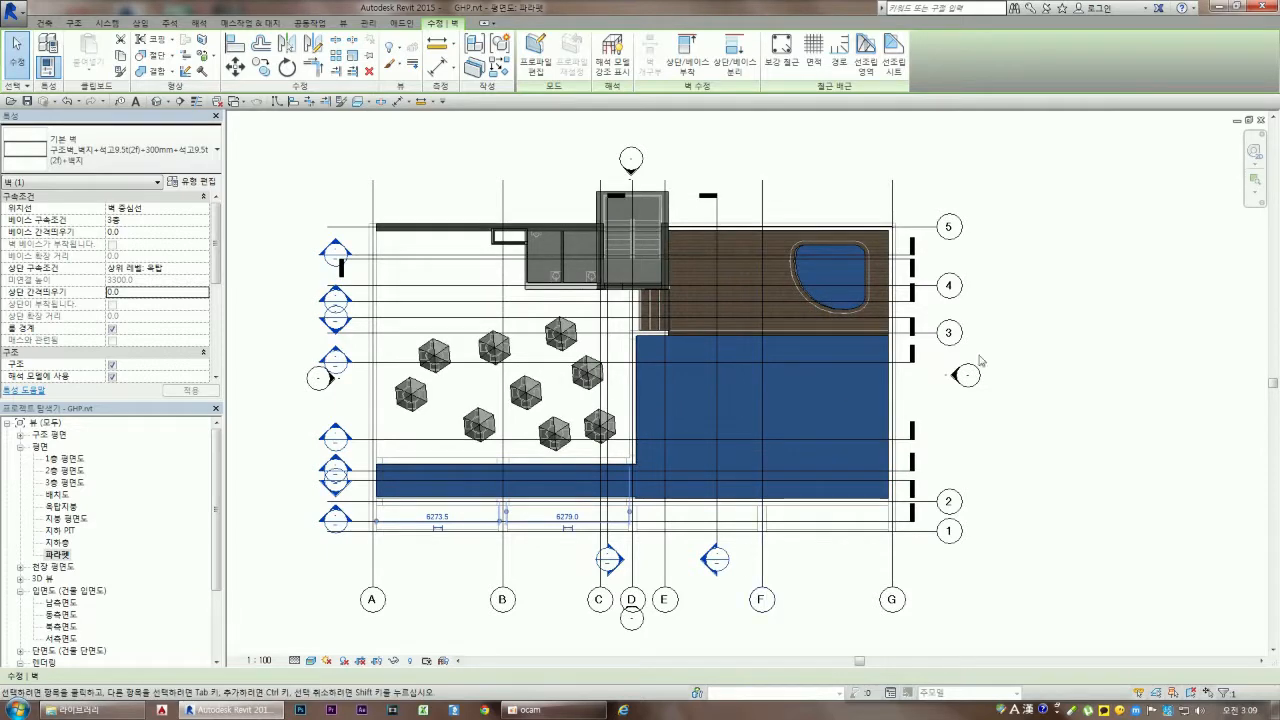
Open the basement plan 지하층, switch to the pit plan 지하 PIT and inspect the trench near grid F
left_click(62, 542)
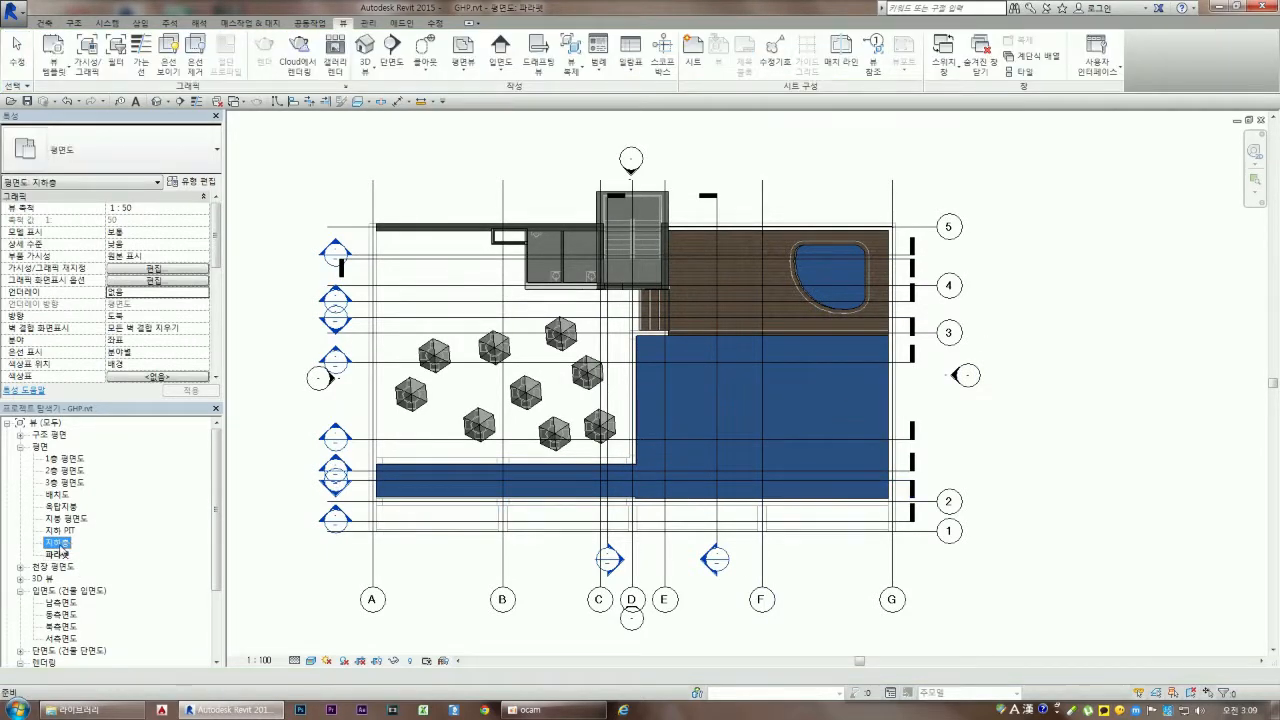
double_click(62, 543)
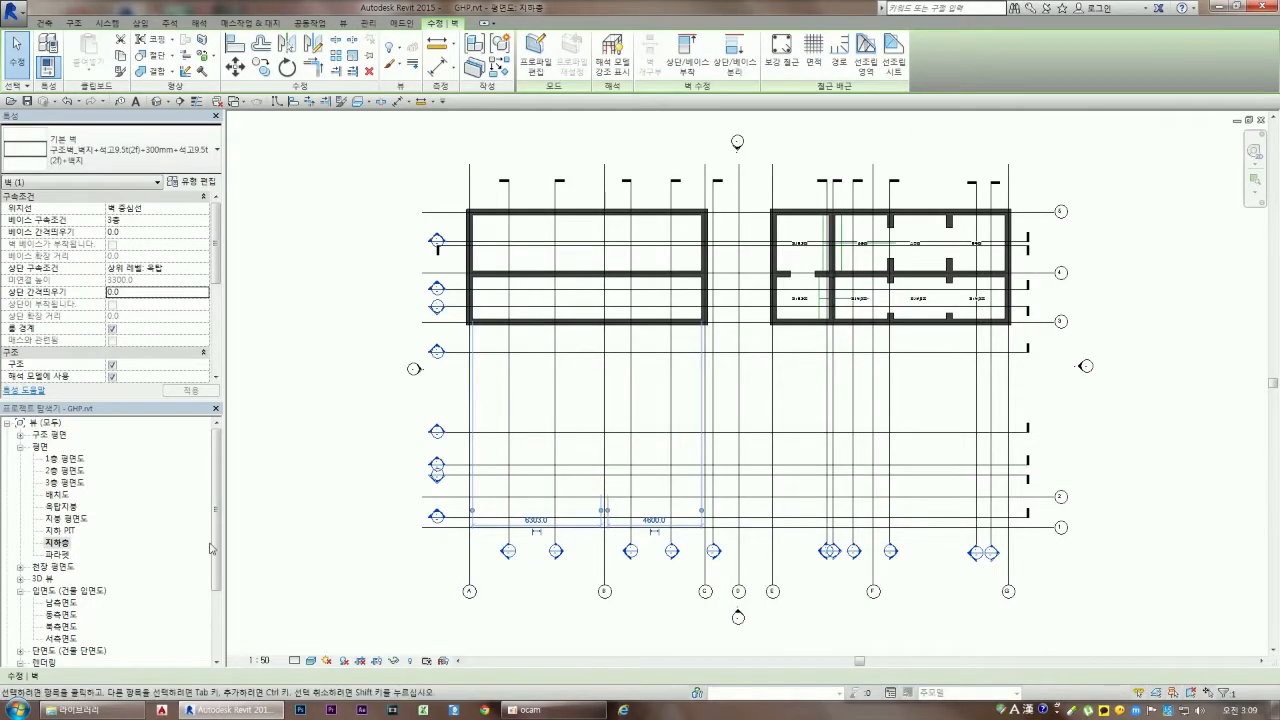
double_click(70, 531)
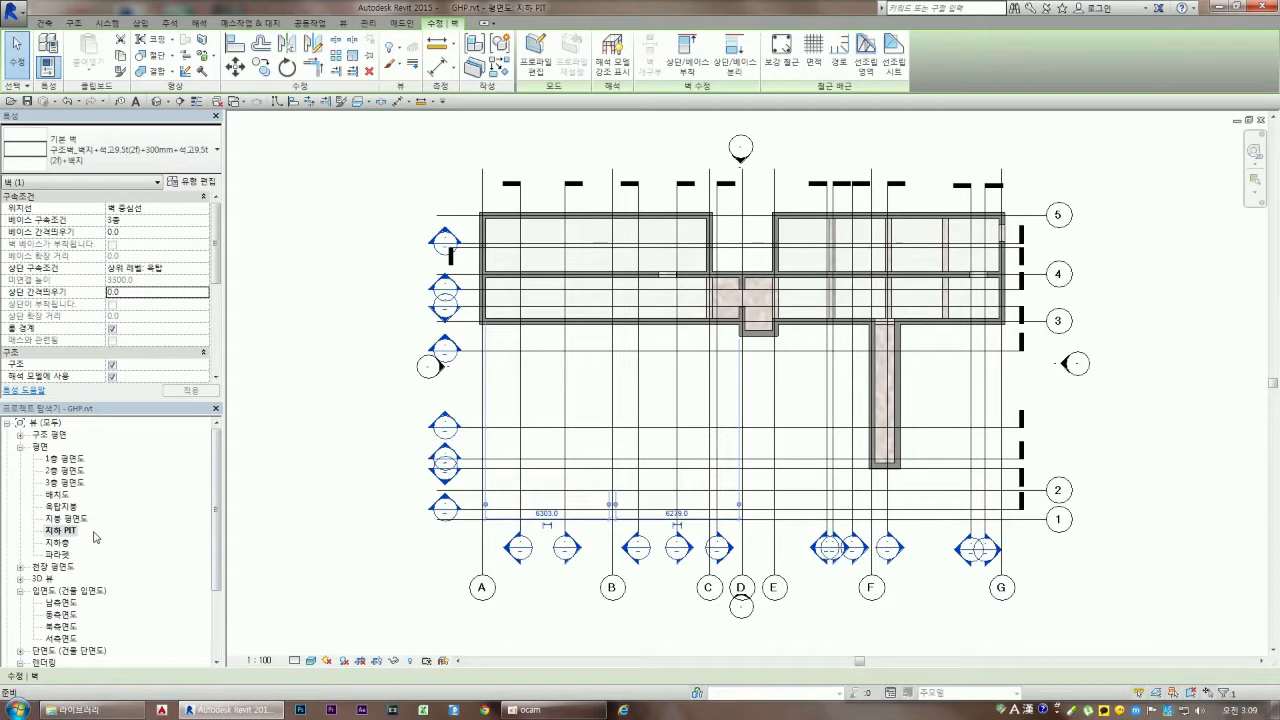
scroll(1006, 320, "up", 2)
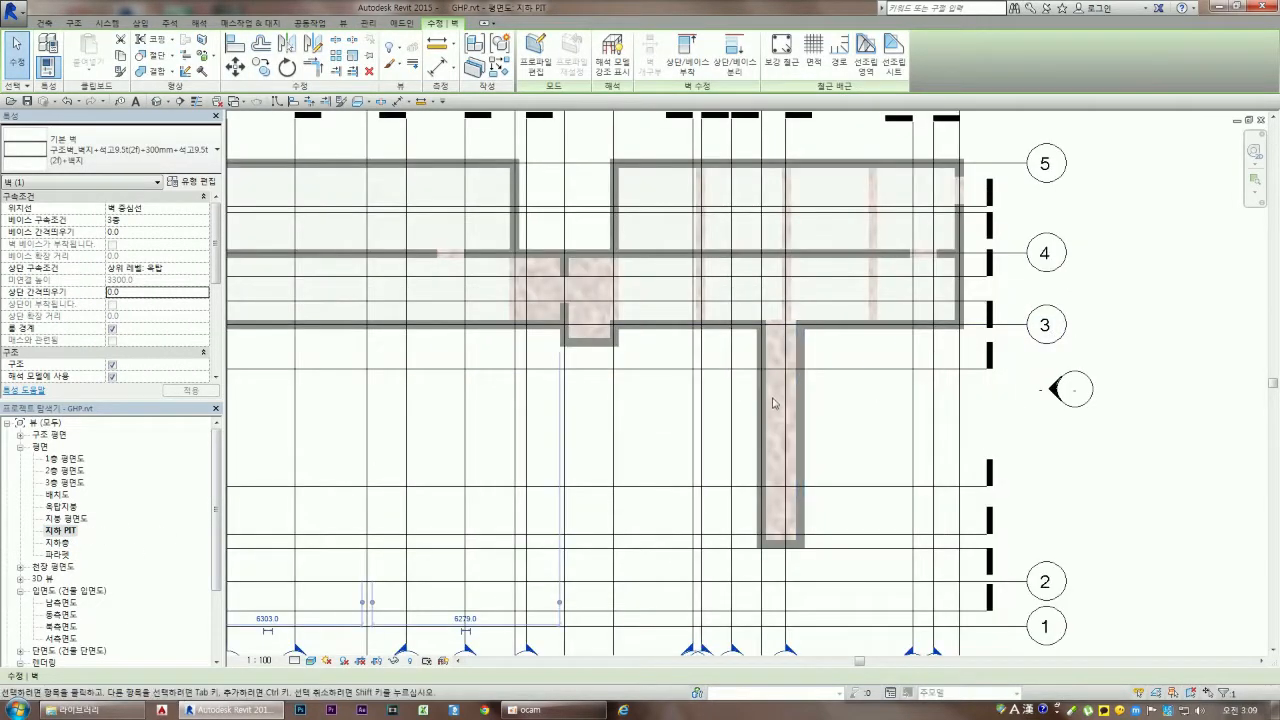
scroll(768, 432, "down", 1)
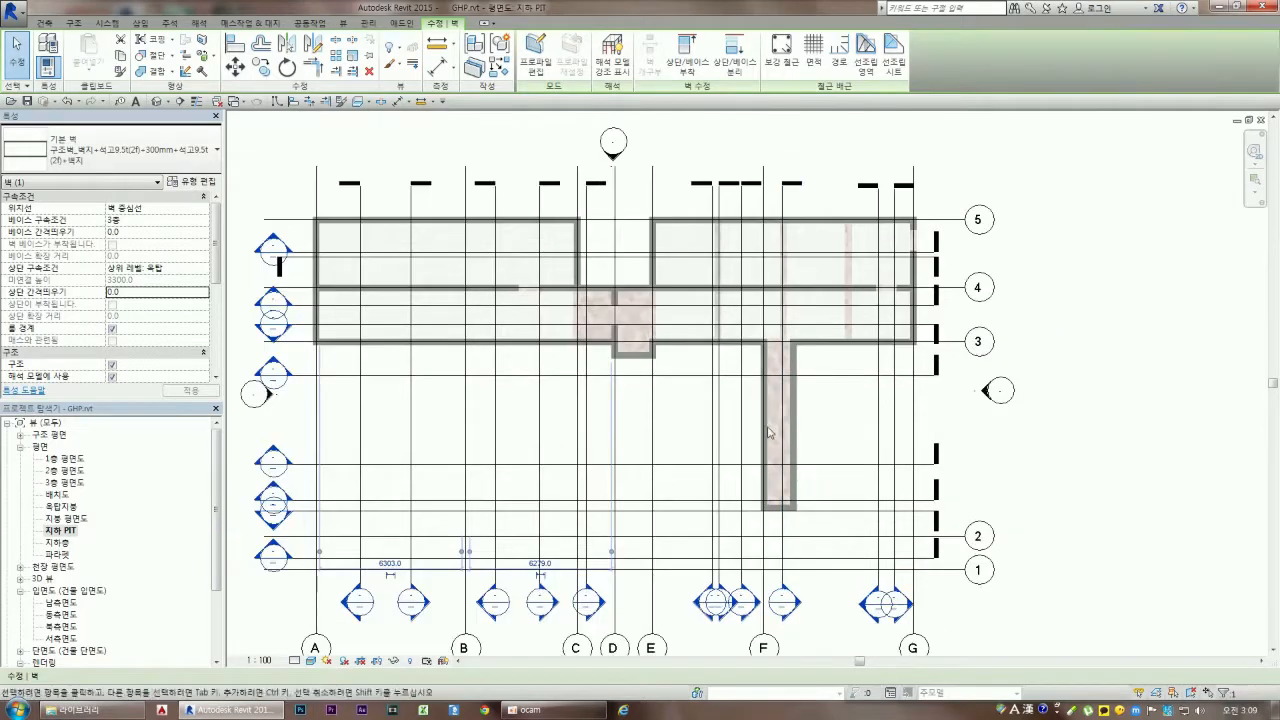
Open the first-floor plan 1층 평면도 to view the rooms above the pit, and return to the 지하 PIT plan
double_click(64, 460)
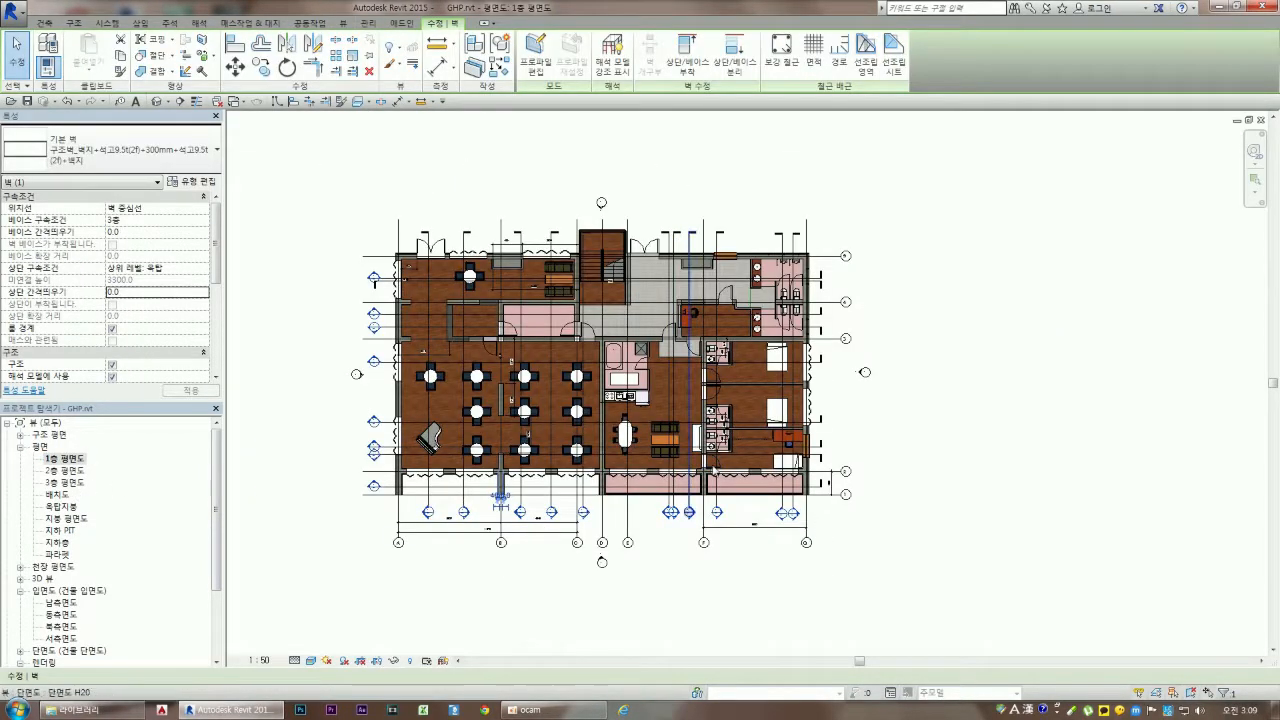
scroll(721, 421, "up", 3)
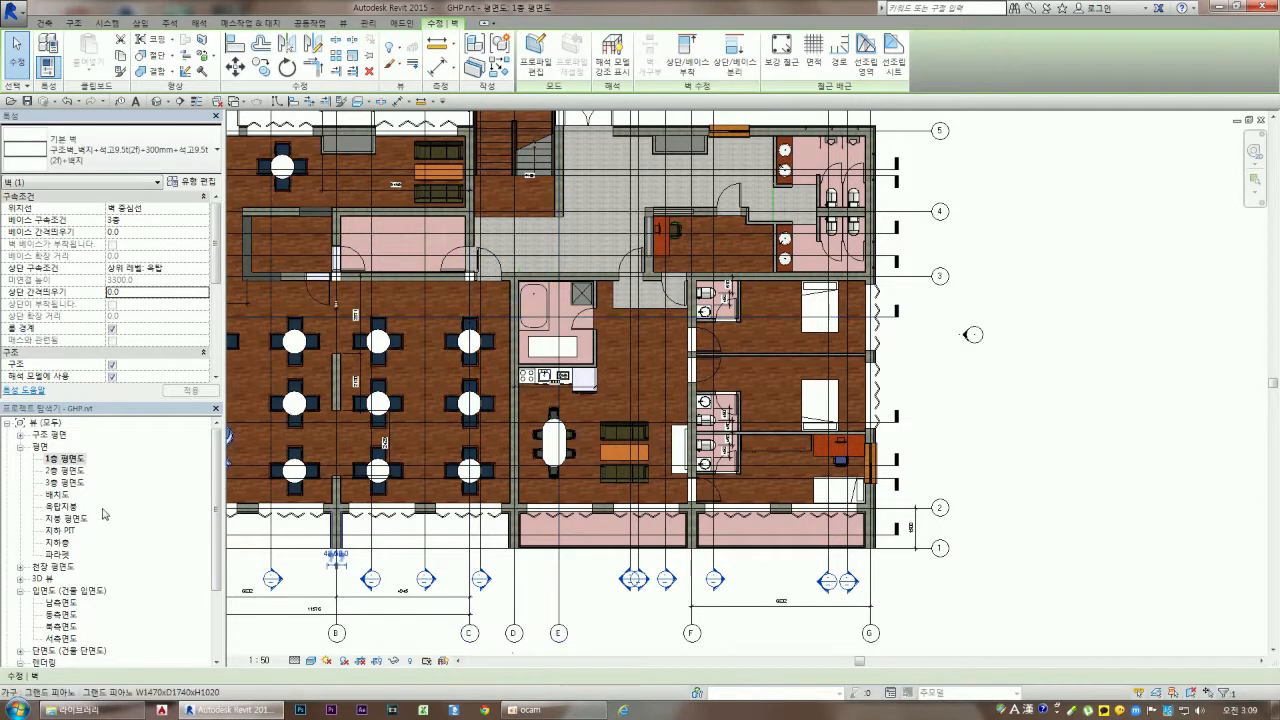
double_click(66, 531)
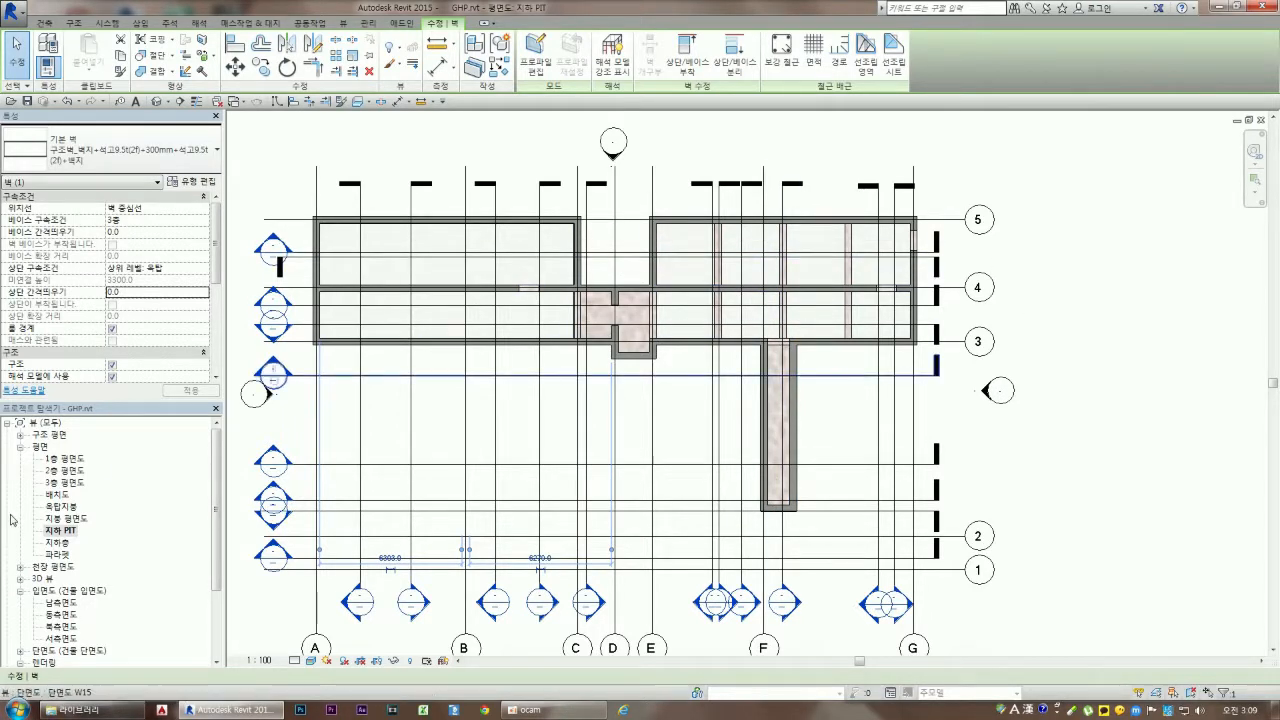
Open the basement plan 지하층 and examine the labelled septic, filter, oxidation, disinfection and discharge tanks between grids E and G
double_click(57, 542)
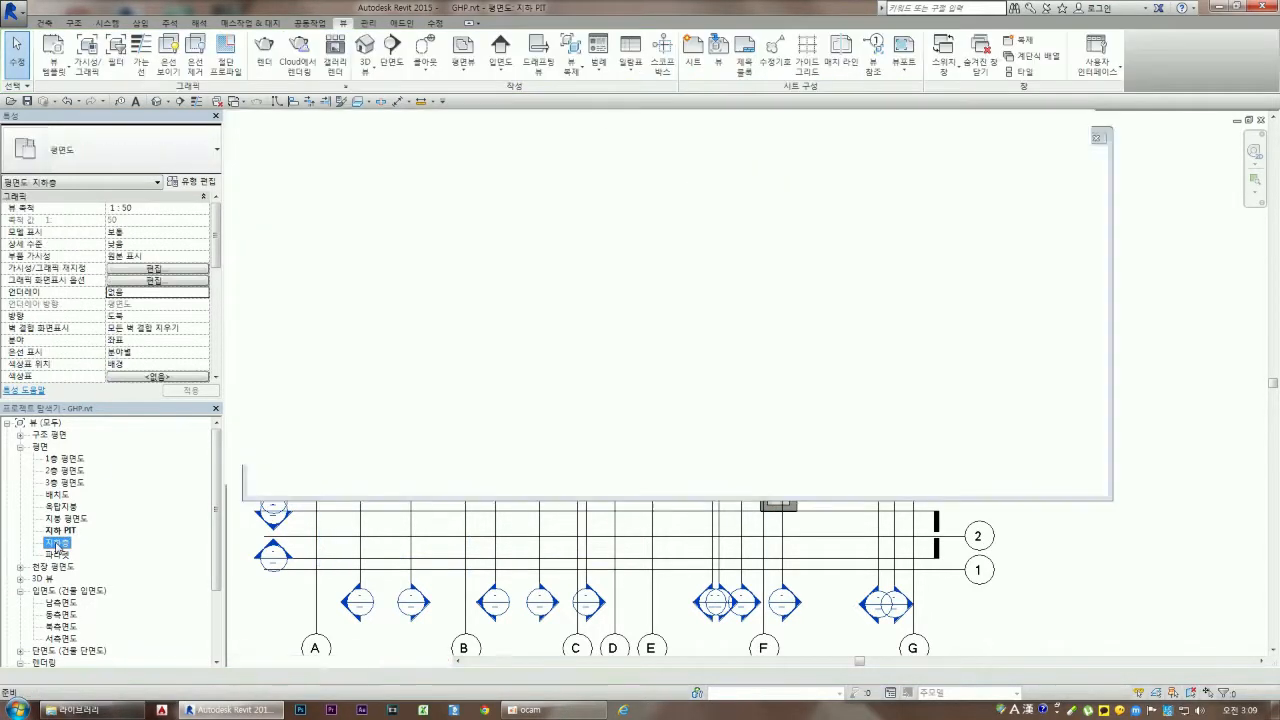
scroll(881, 213, "up", 3)
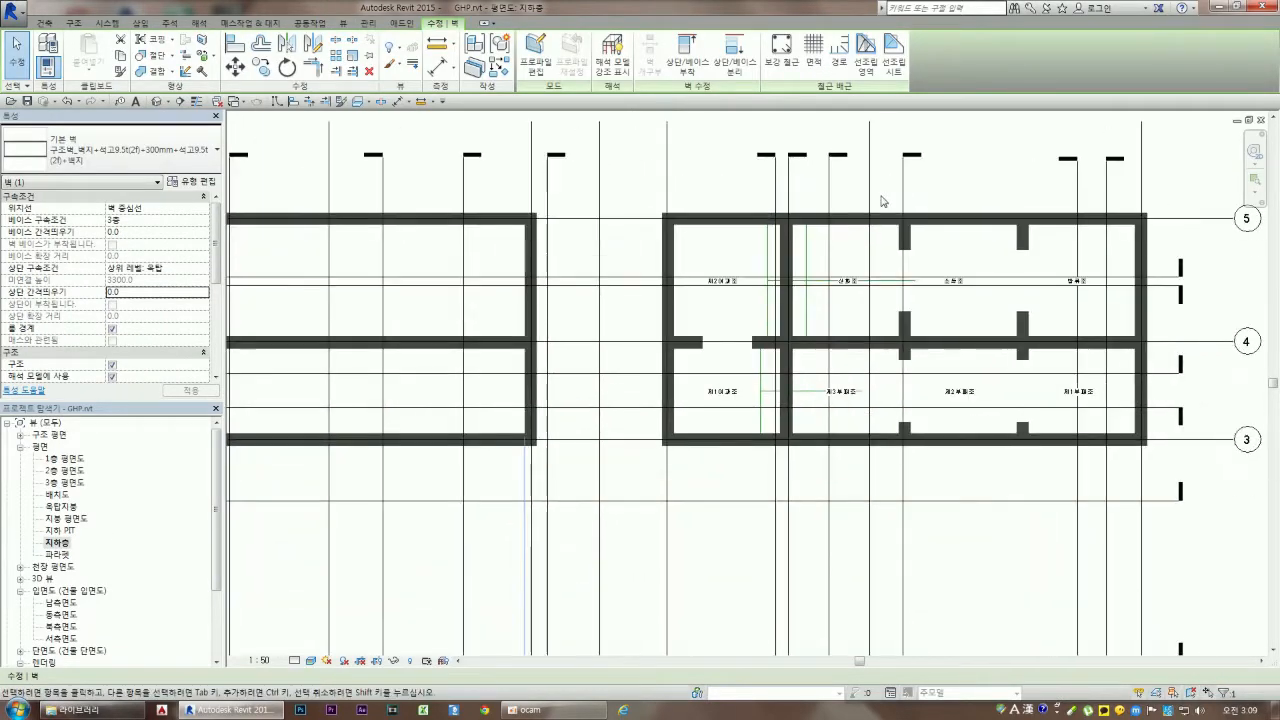
scroll(789, 320, "up", 2)
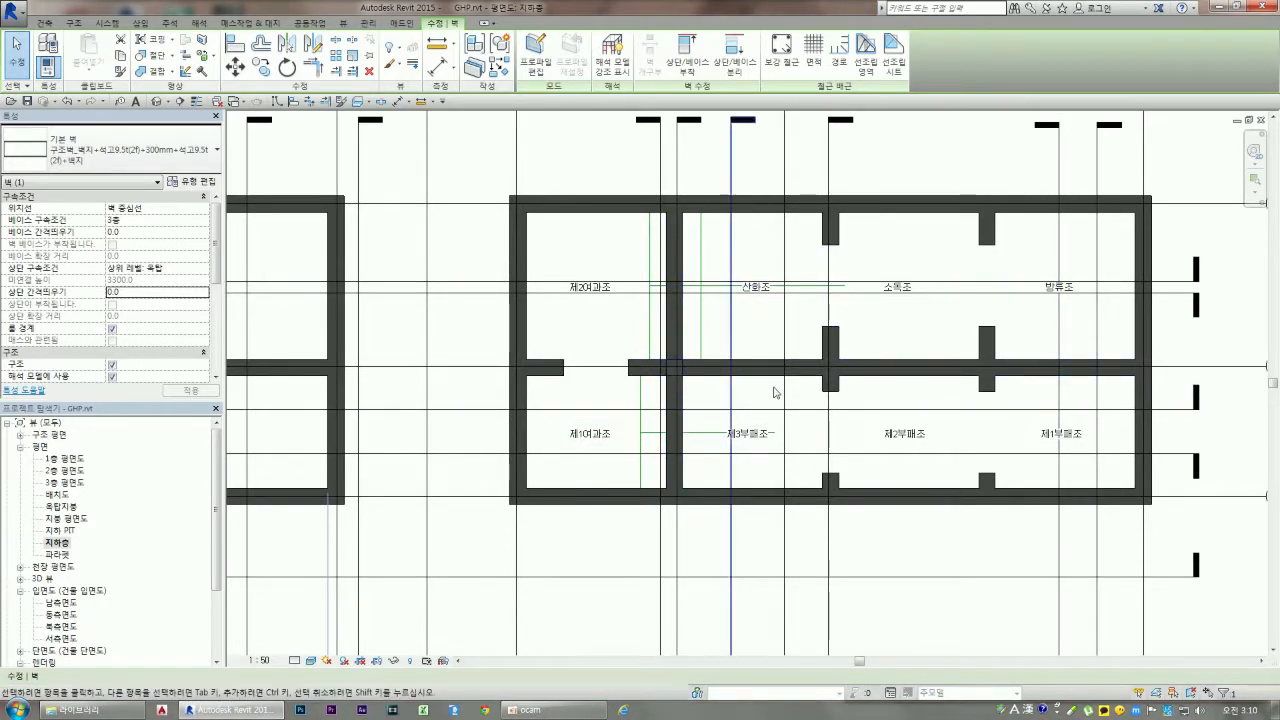
scroll(620, 435, "down", 1)
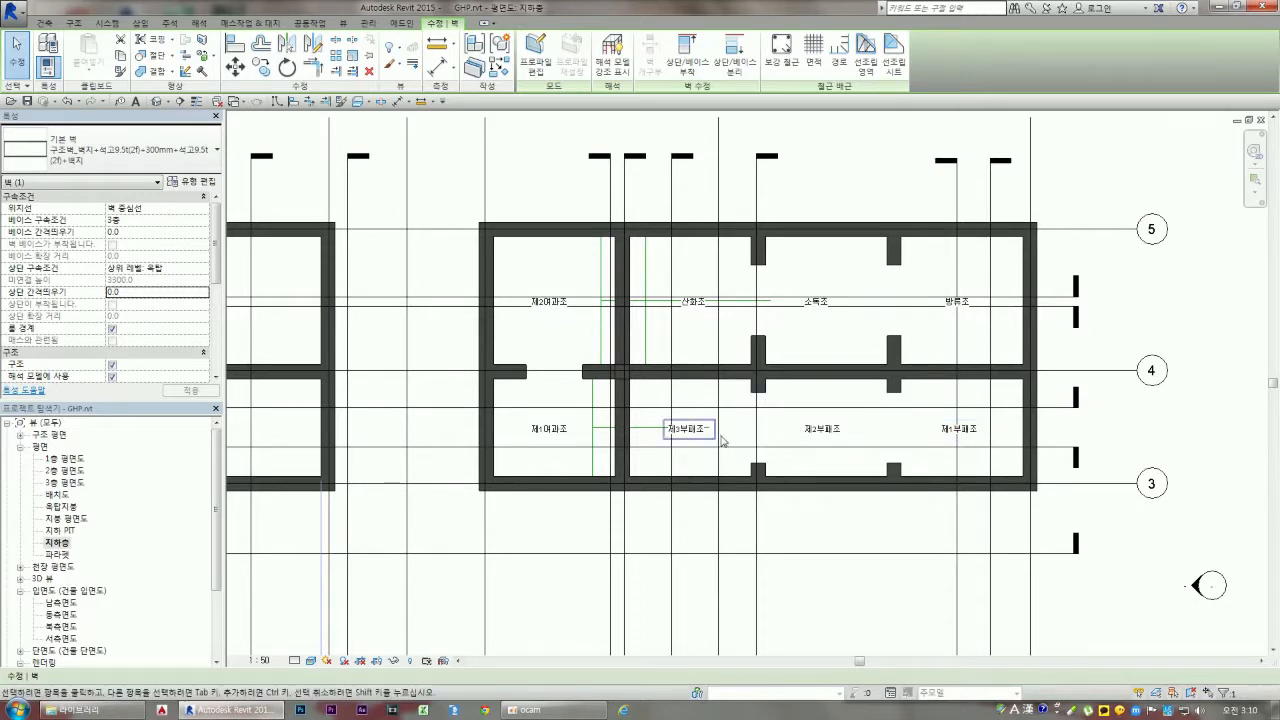
Review the overall basement layout, including the unlabelled two-chamber block between grids A and C
scroll(1061, 438, "down", 1)
scroll(990, 360, "down", 1)
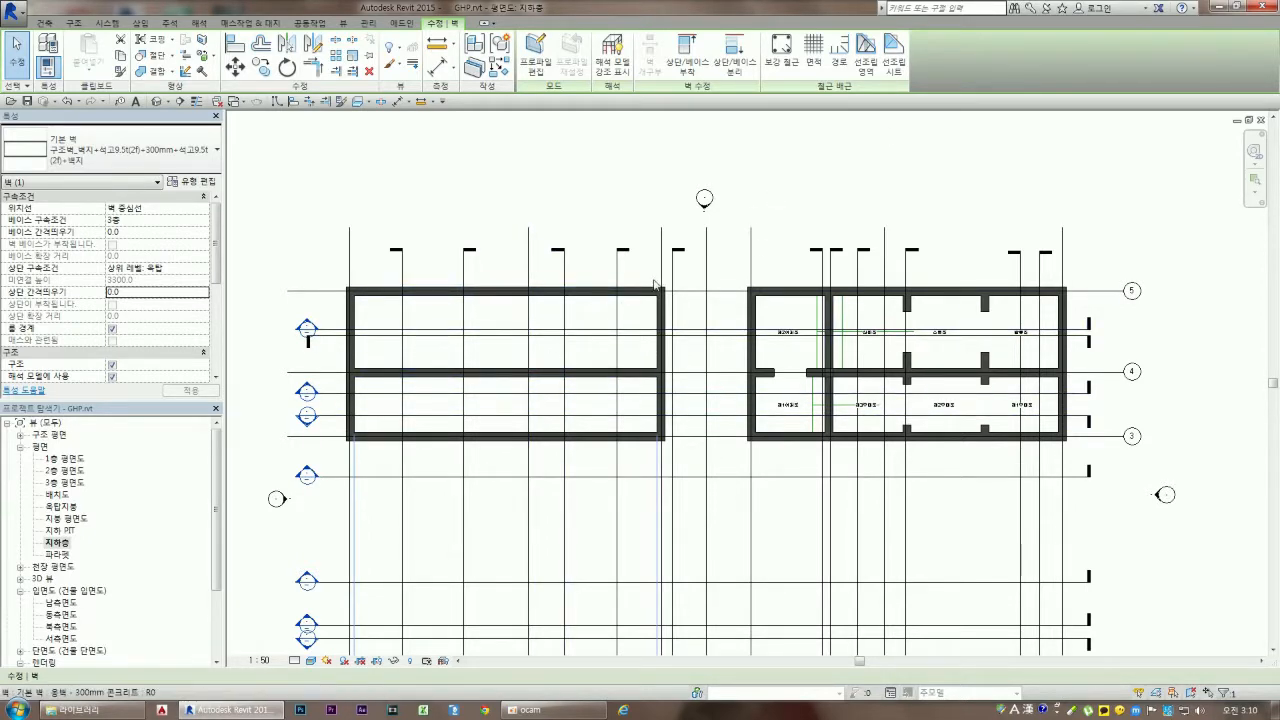
scroll(520, 360, "down", 1)
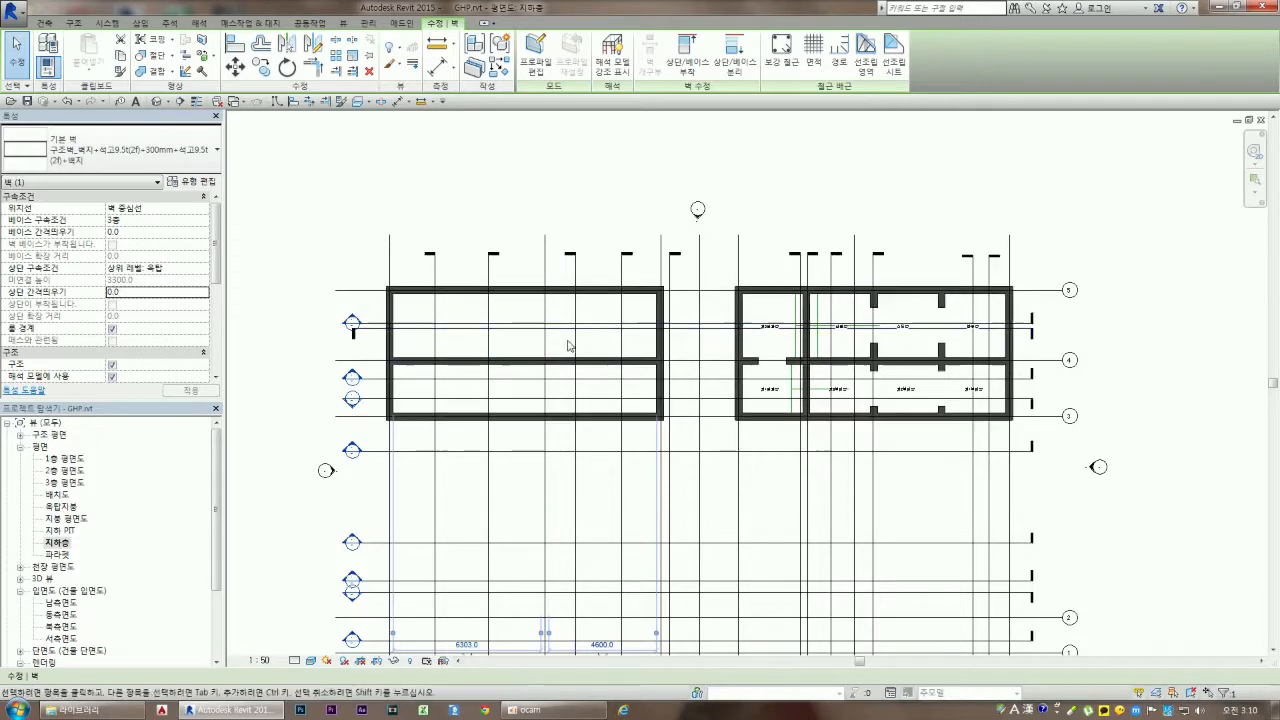
scroll(560, 342, "down", 1)
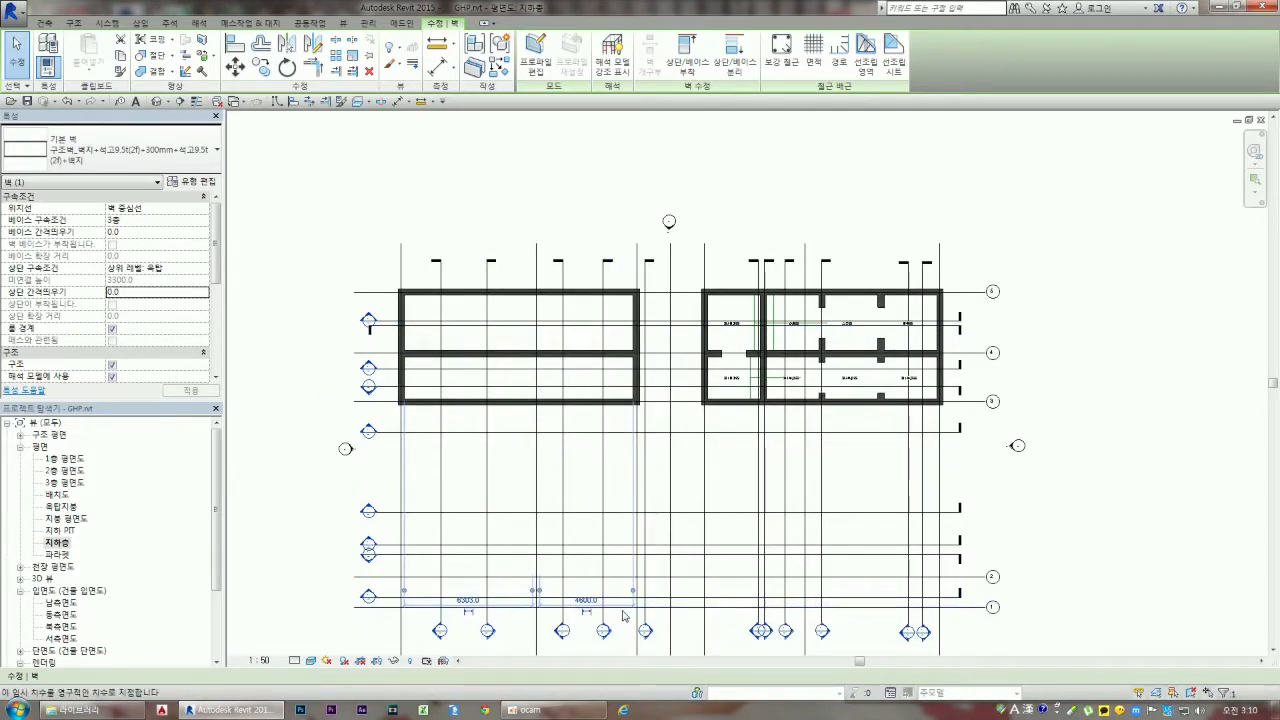
scroll(560, 480, "down", 1)
scroll(647, 380, "up", 1)
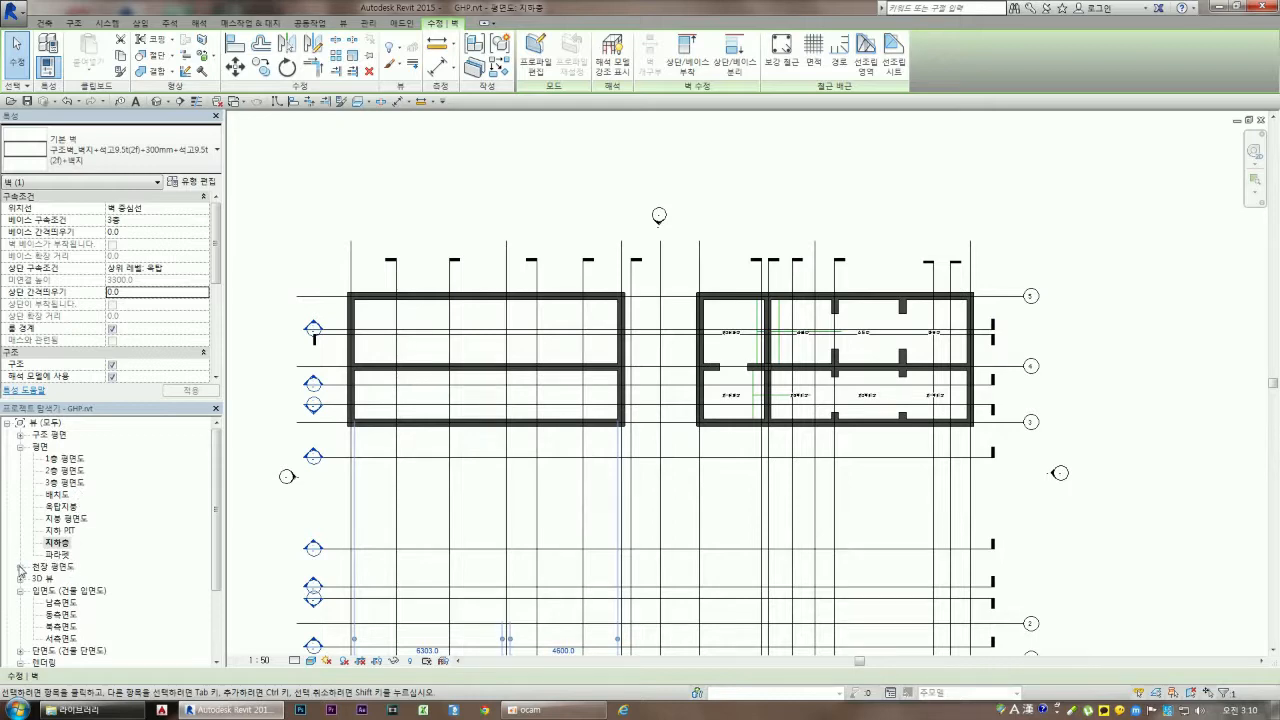
Open the third-floor structural plan 3층 under 구조 평면, review the bunk rooms and clear the wall selection
left_click(20, 437)
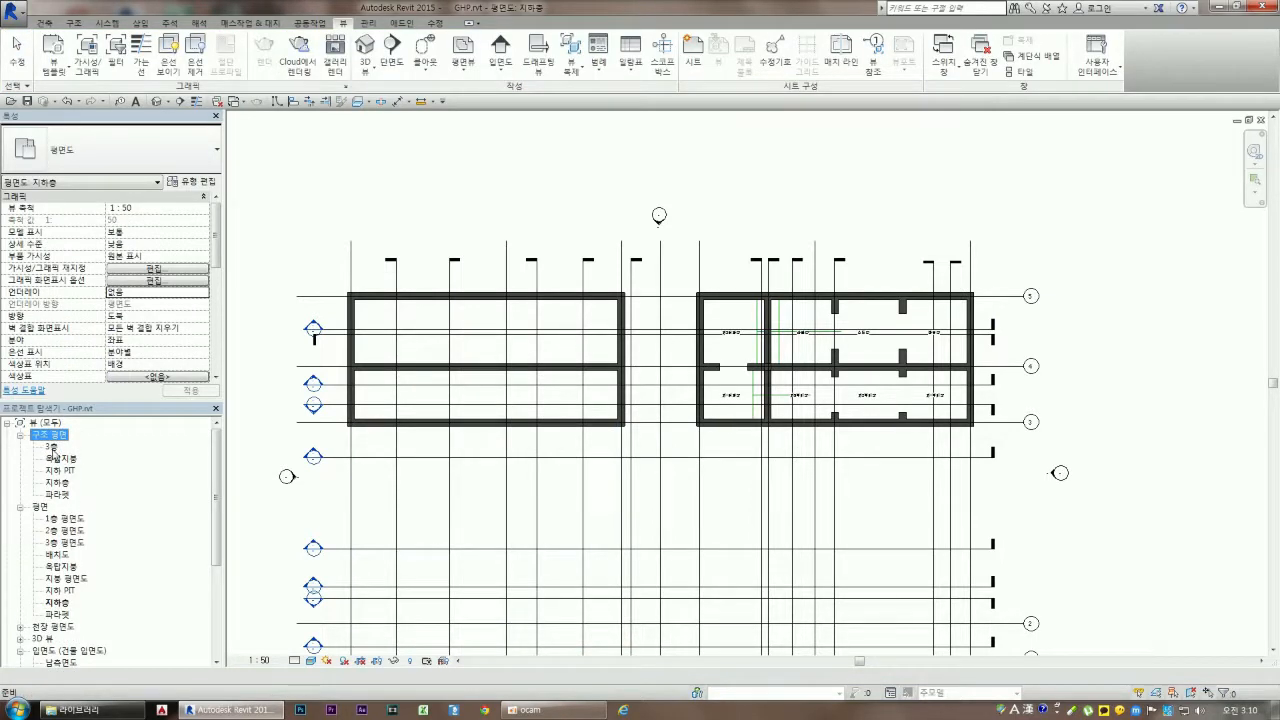
double_click(52, 447)
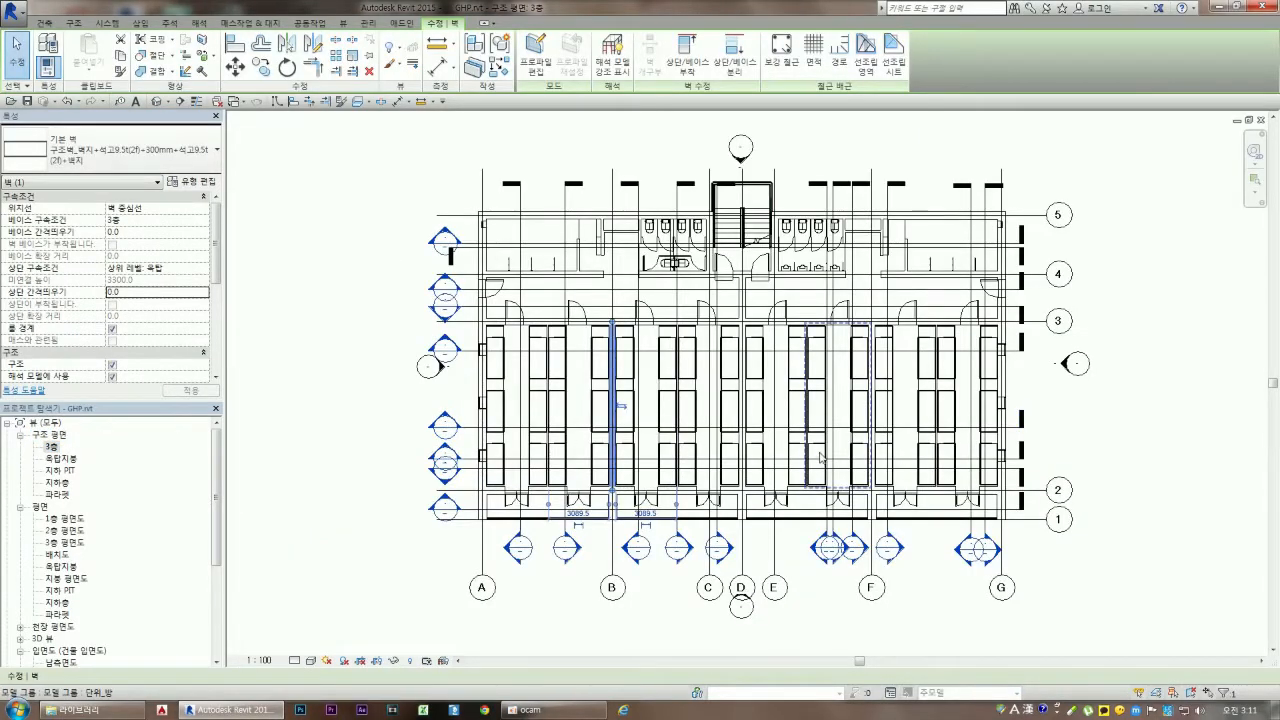
scroll(605, 452, "up", 4)
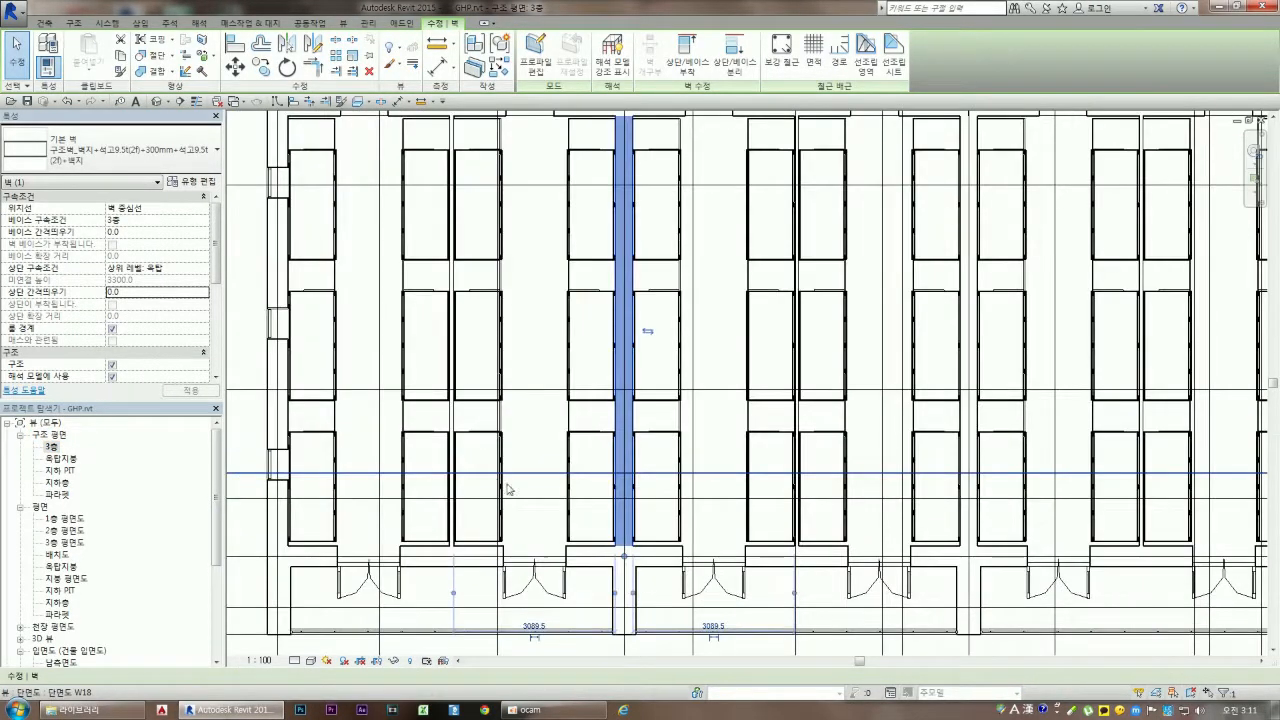
scroll(495, 507, "down", 1)
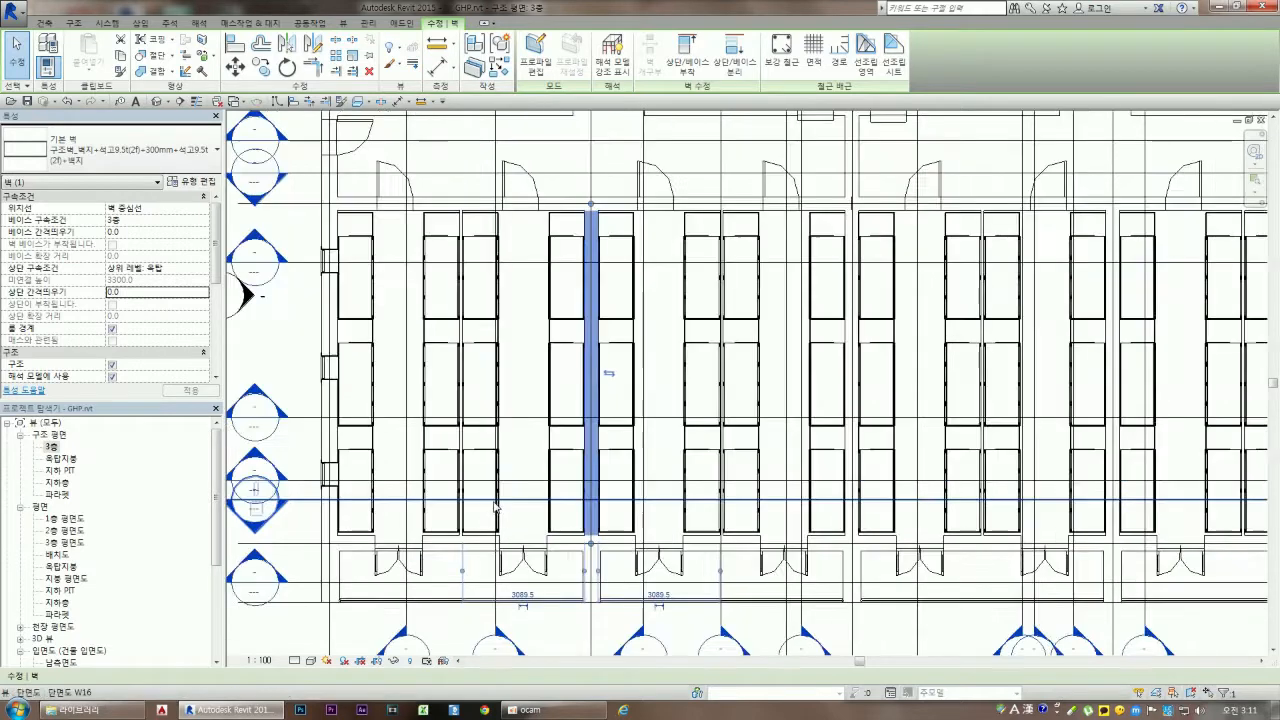
scroll(495, 507, "down", 5)
left_click(379, 593)
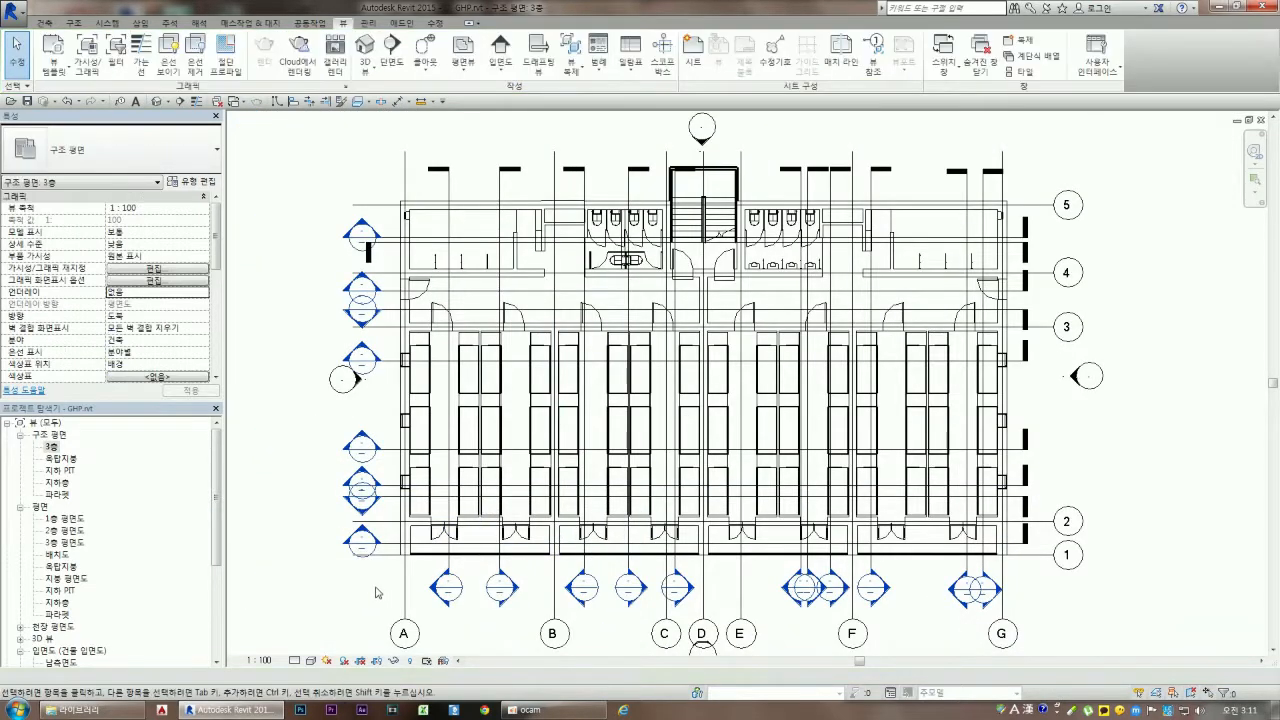
Select the westernmost bunk room group 단위_방, clear the selection and review the whole third-floor structural plan
left_click(429, 488)
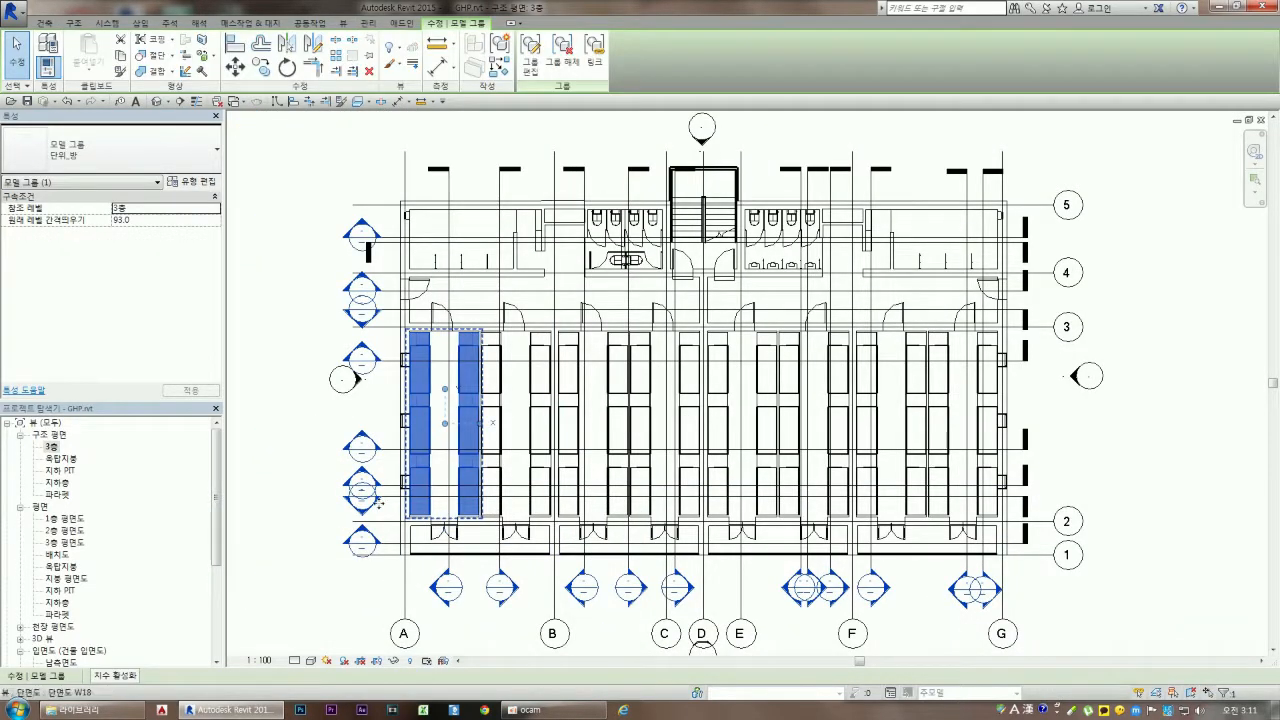
left_click(337, 574)
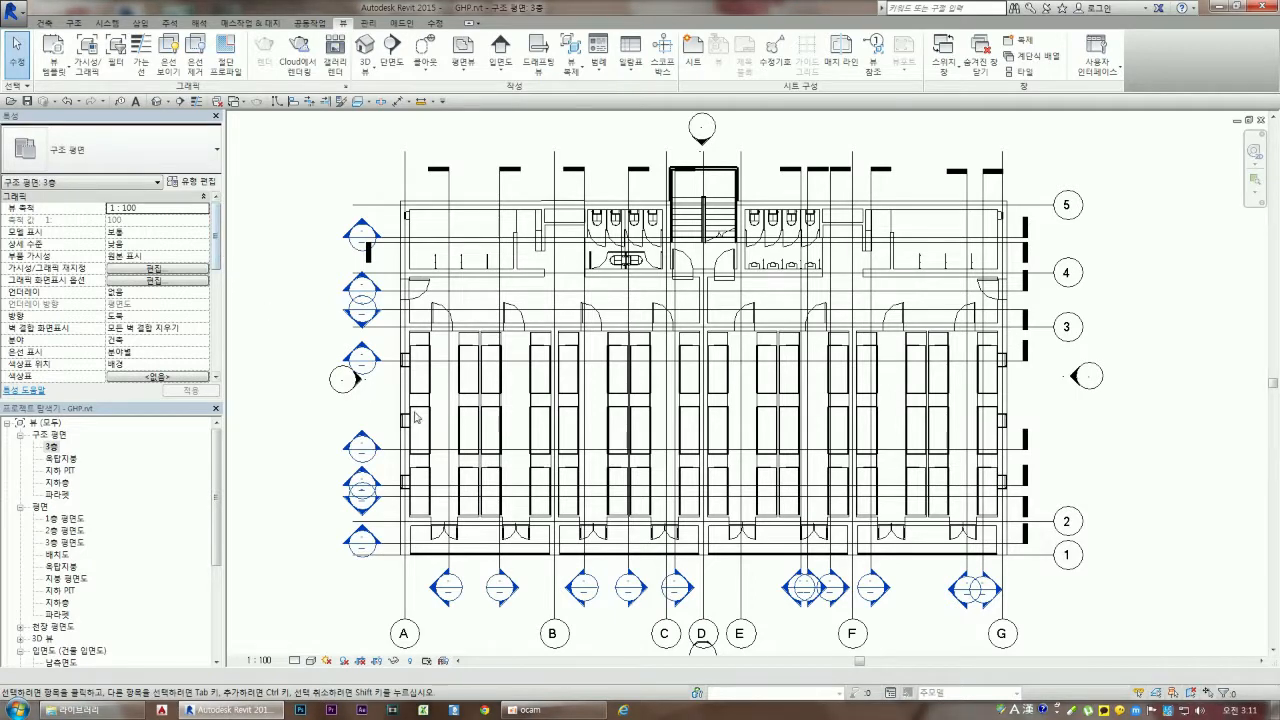
scroll(396, 288, "up", 2)
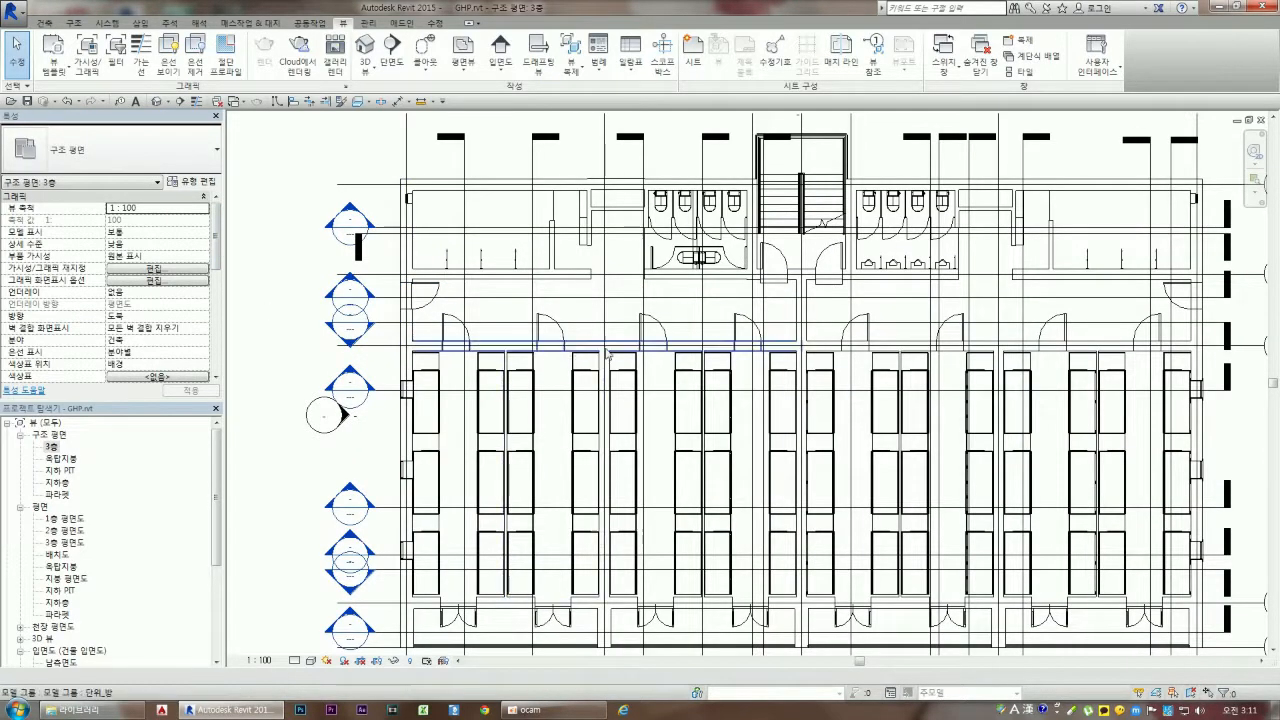
scroll(421, 355, "down", 2)
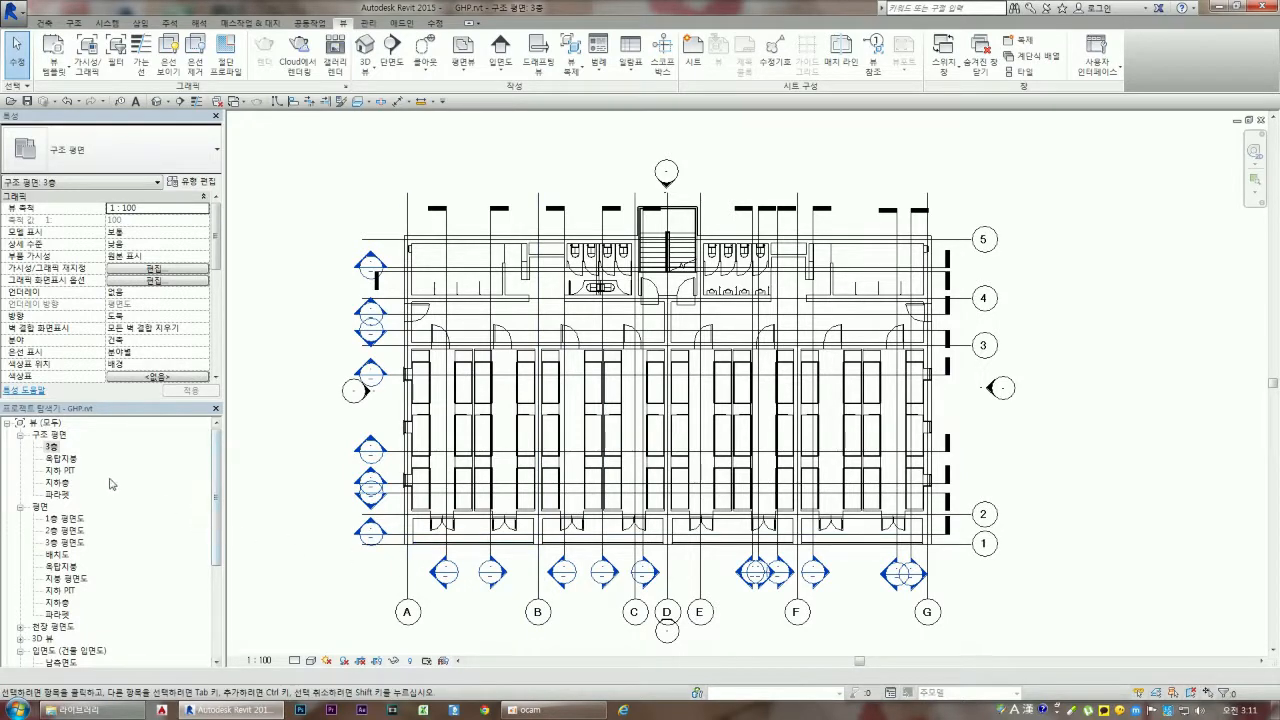
Open the structural plans for the rooftop 옥탑지붕, the parapet and the basement 지하층 in turn and review each layout
double_click(62, 458)
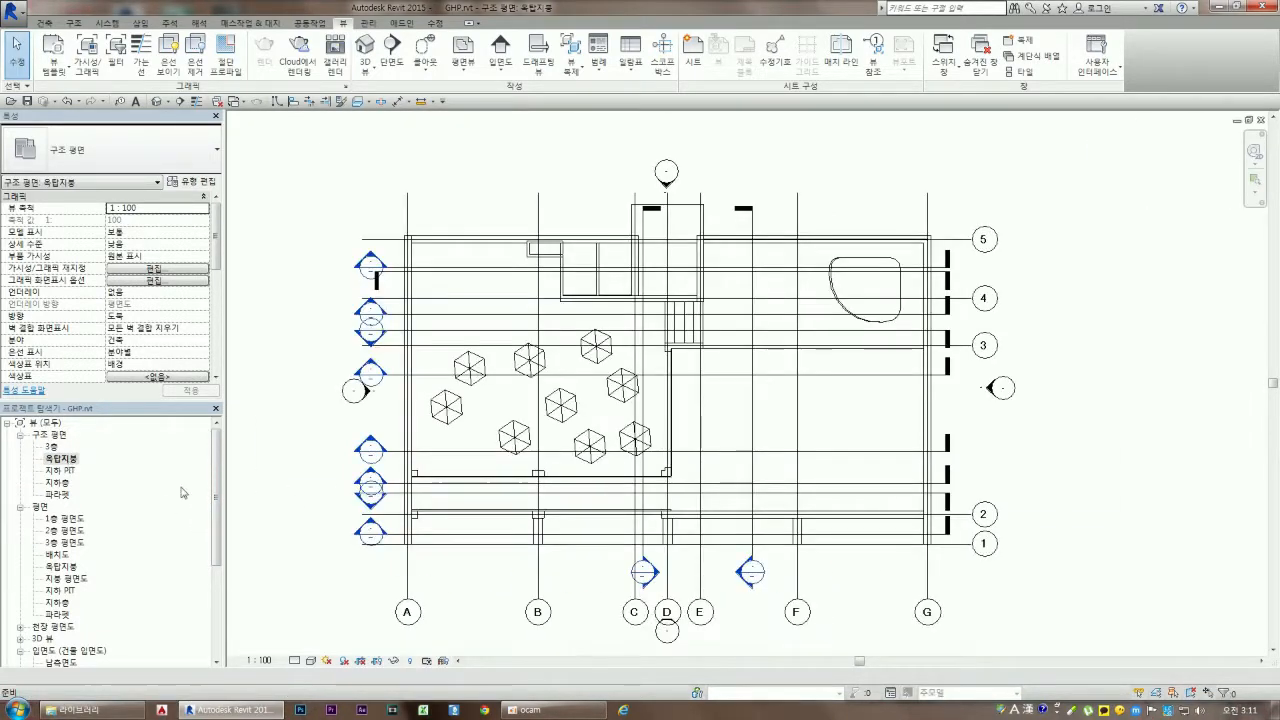
double_click(58, 494)
double_click(58, 482)
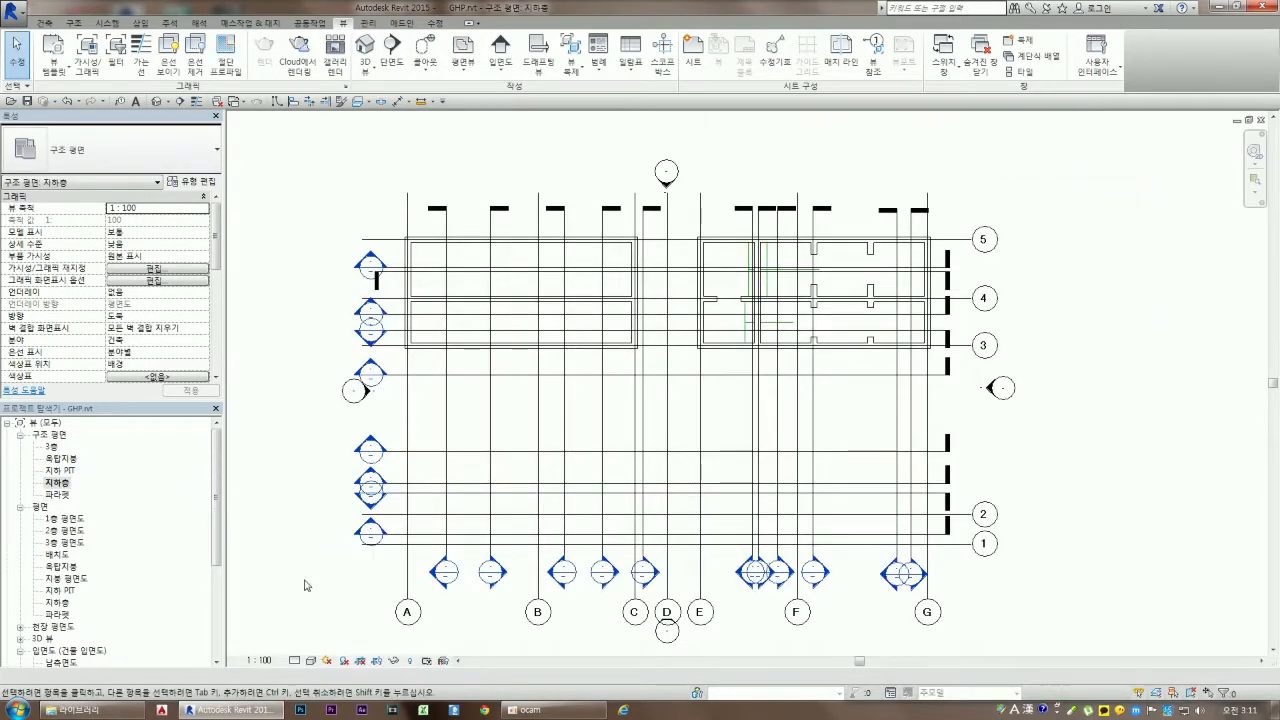
left_click(60, 471)
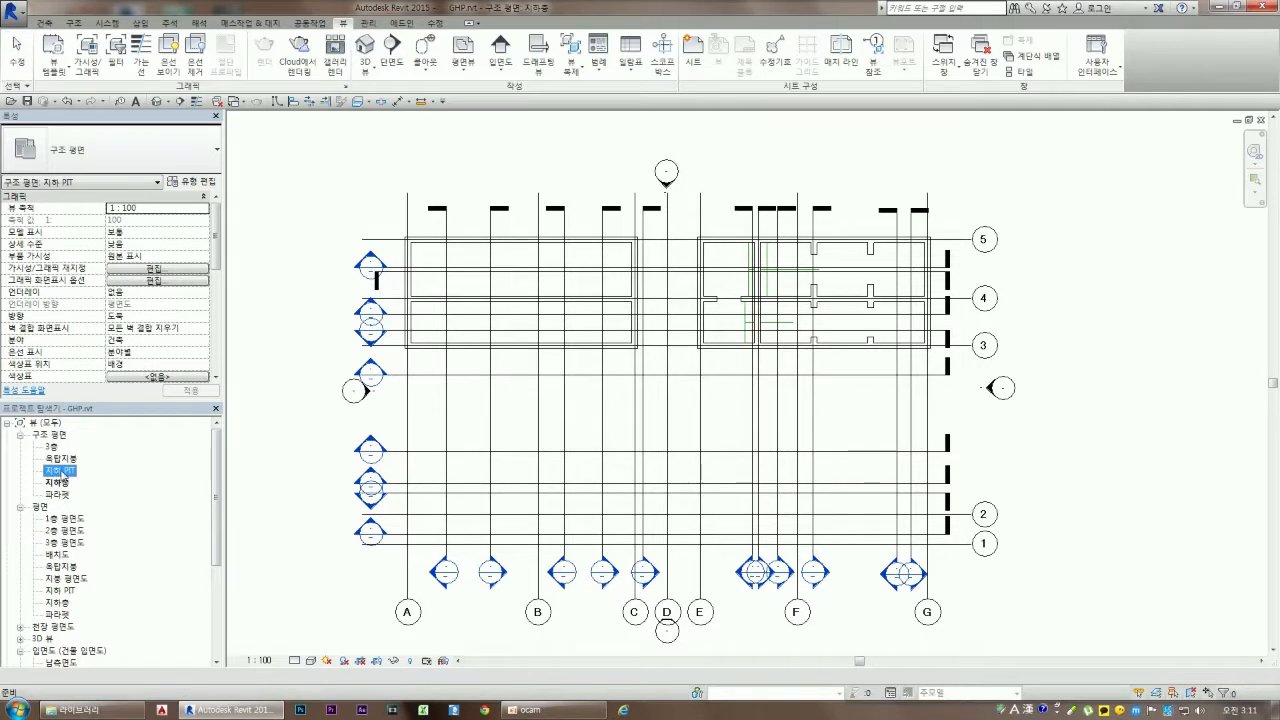
Collapse the structural and floor plan groups, review the first-floor ceiling plan 1층 천장 평면도, and collapse the ceiling plan group
left_click(20, 437)
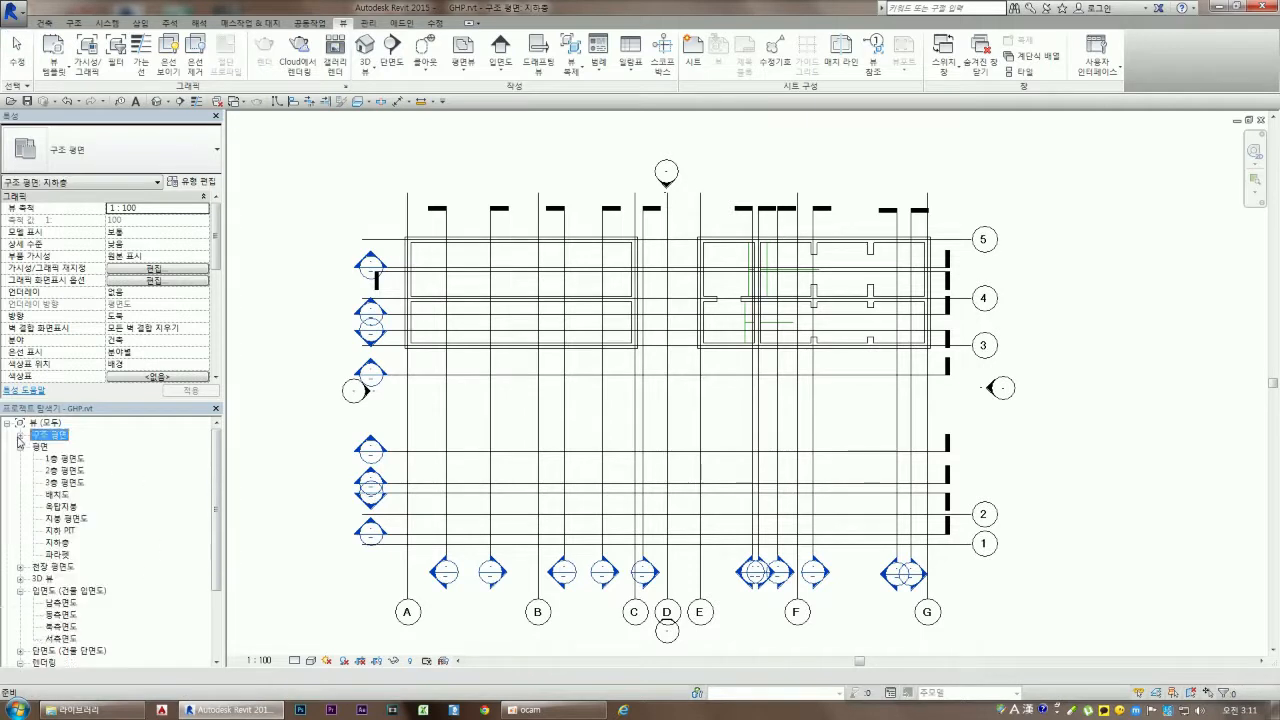
left_click(20, 447)
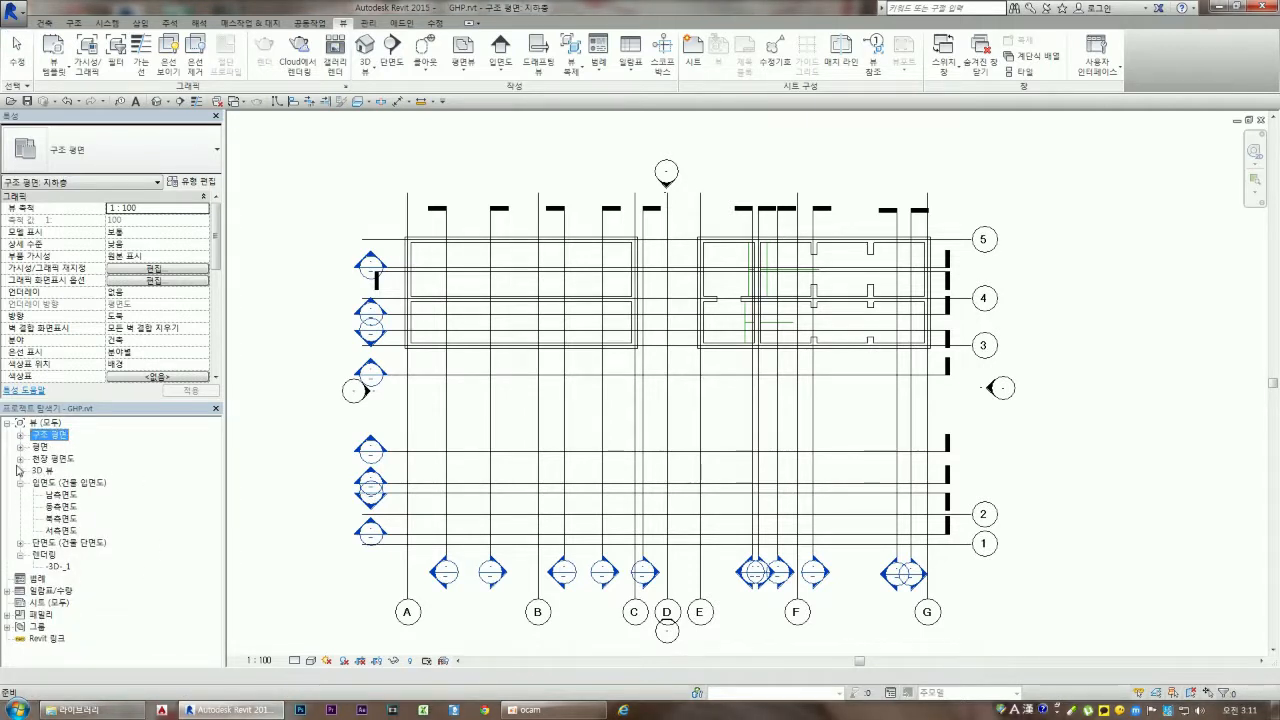
left_click(20, 458)
double_click(74, 470)
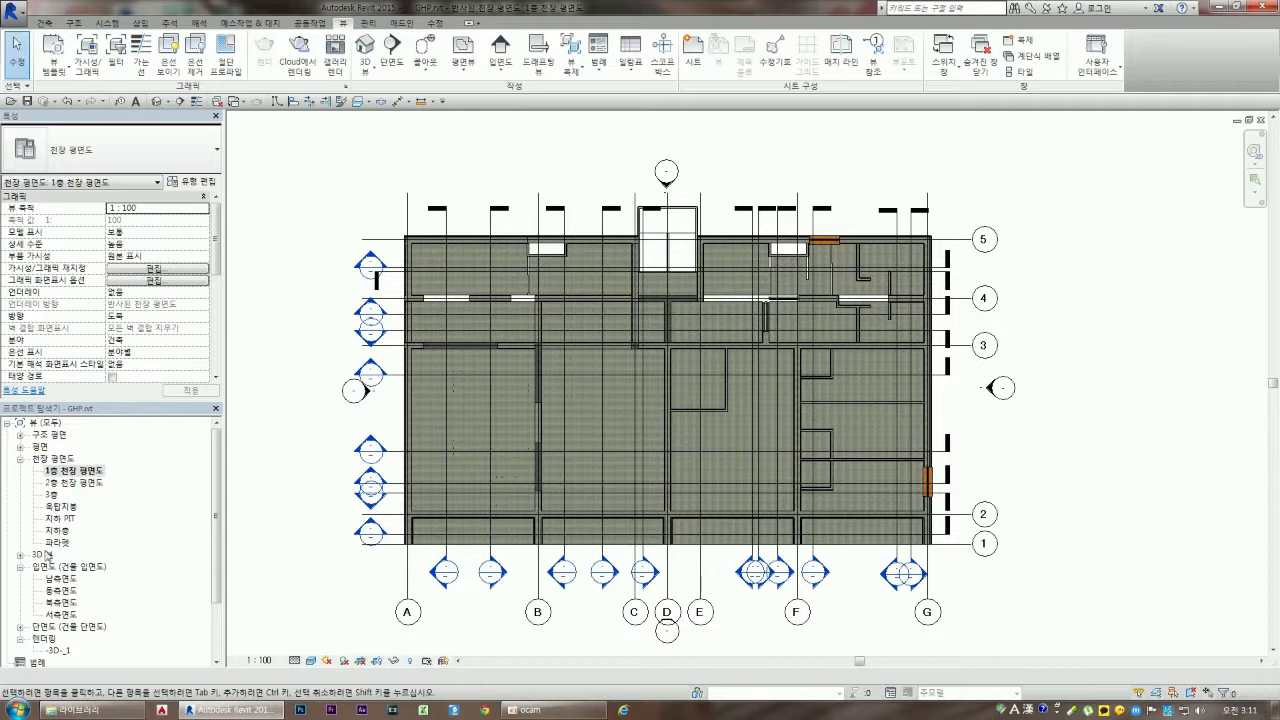
left_click(22, 461)
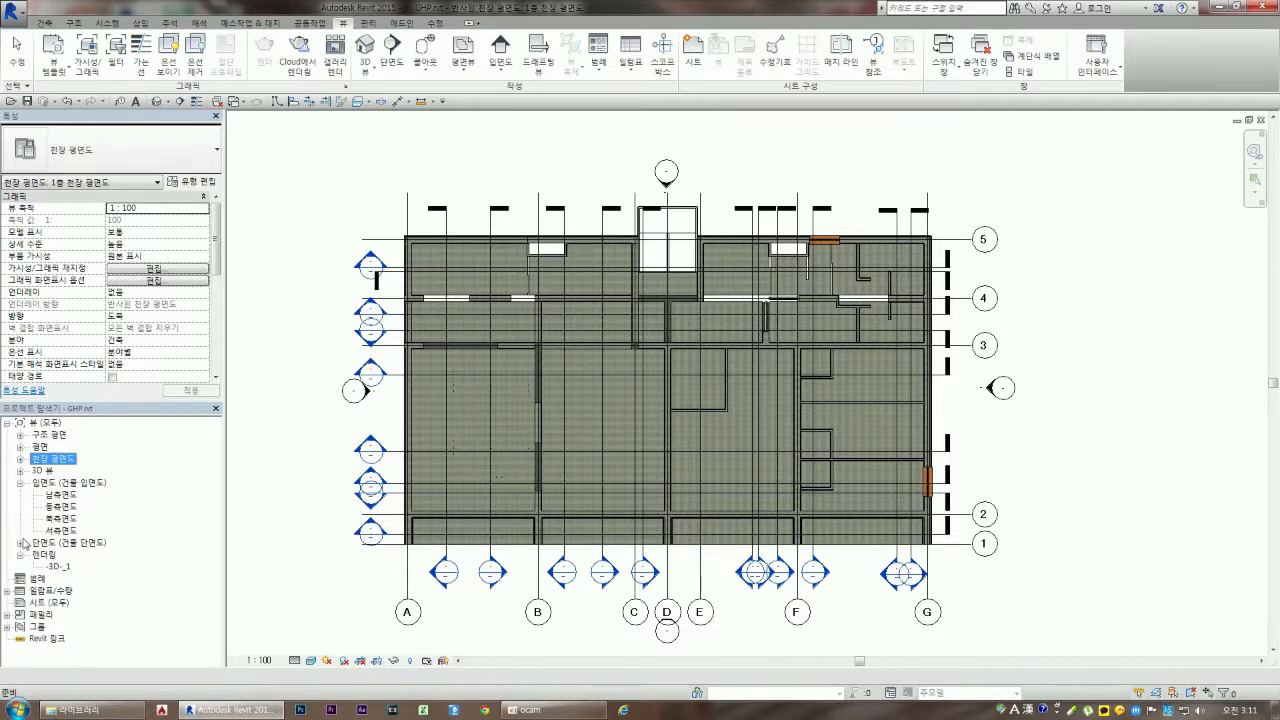
Expand the building section list 단면도 and open the second-floor plan 2층 평면도 to review where the section markers cut
left_click(21, 543)
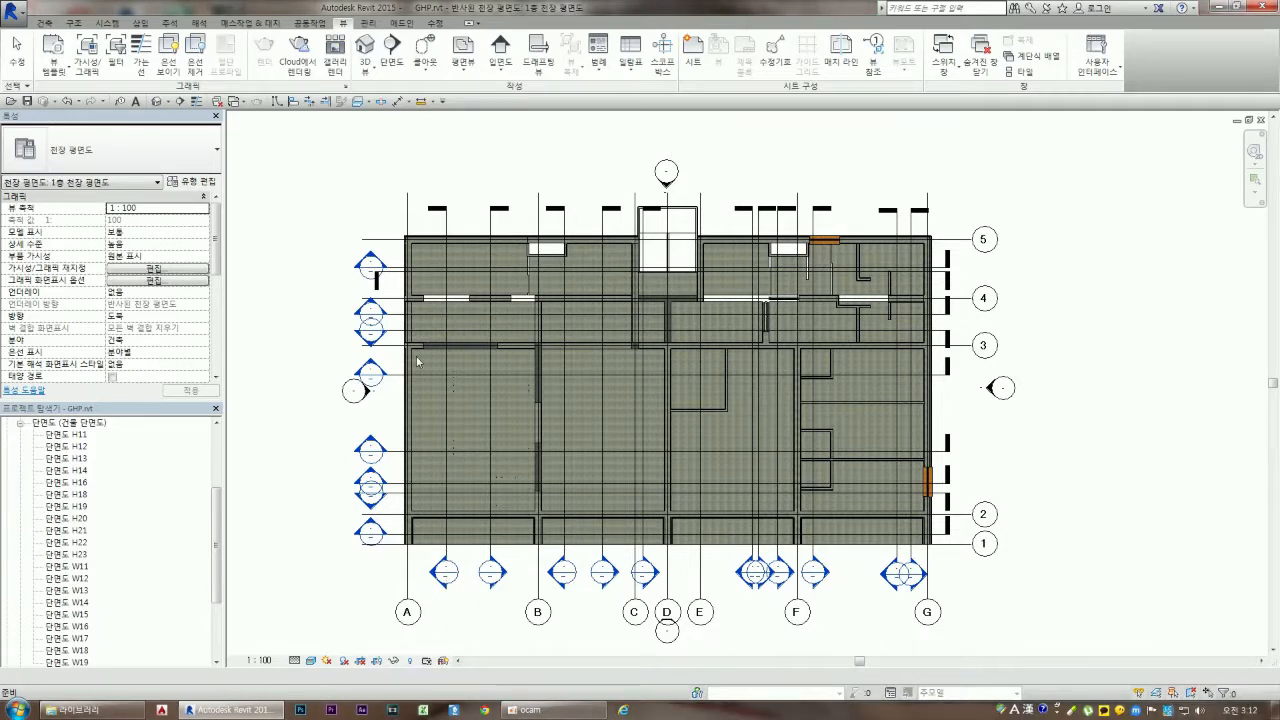
scroll(172, 482, "up", 4)
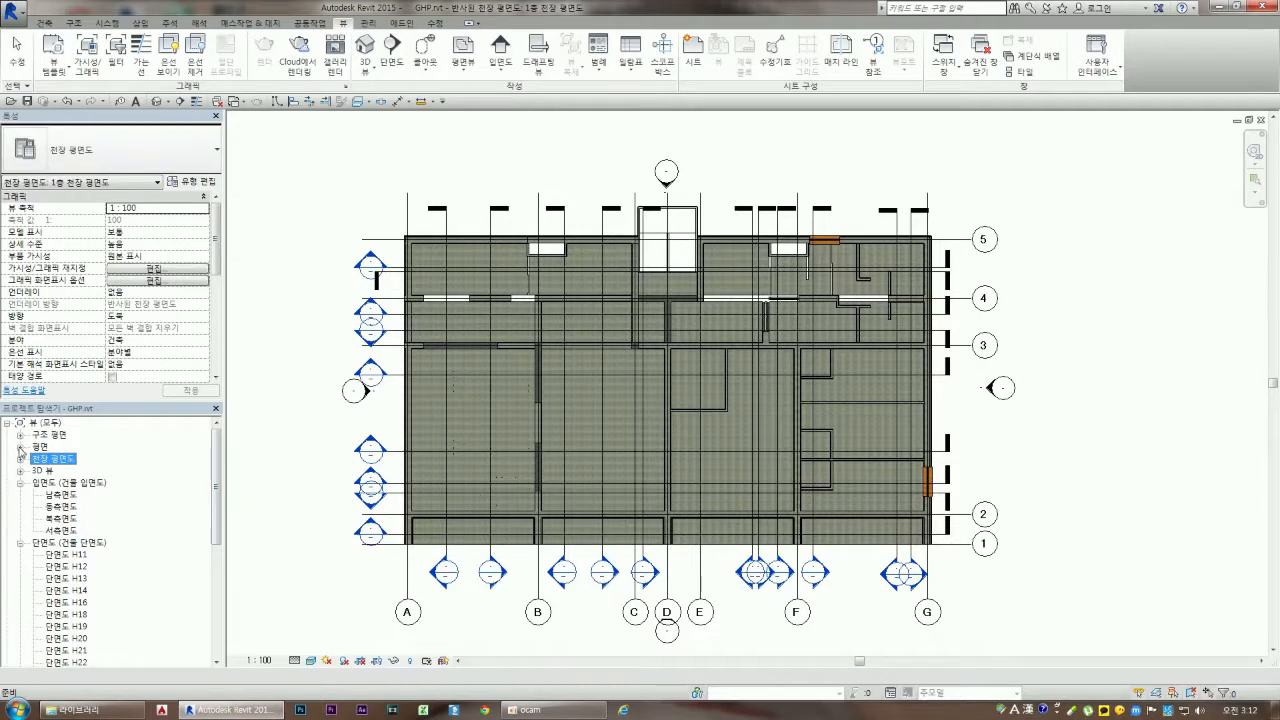
left_click(20, 447)
double_click(65, 471)
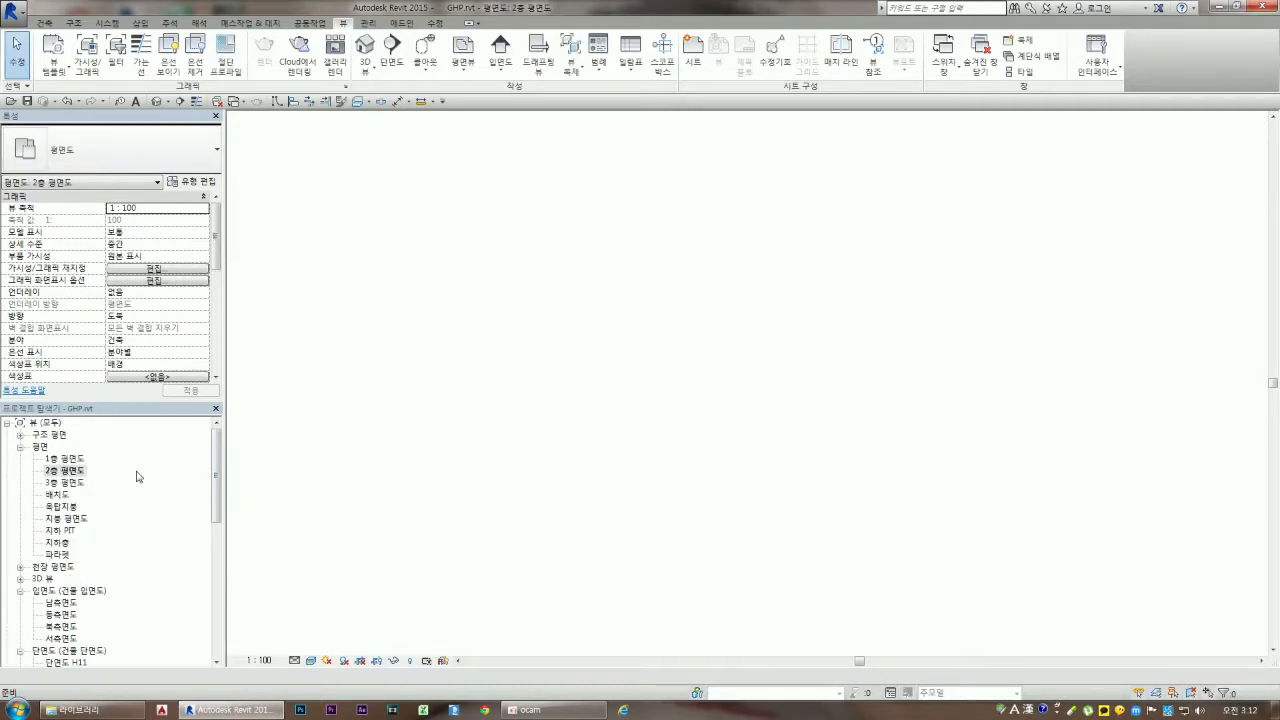
scroll(440, 400, "down", 3)
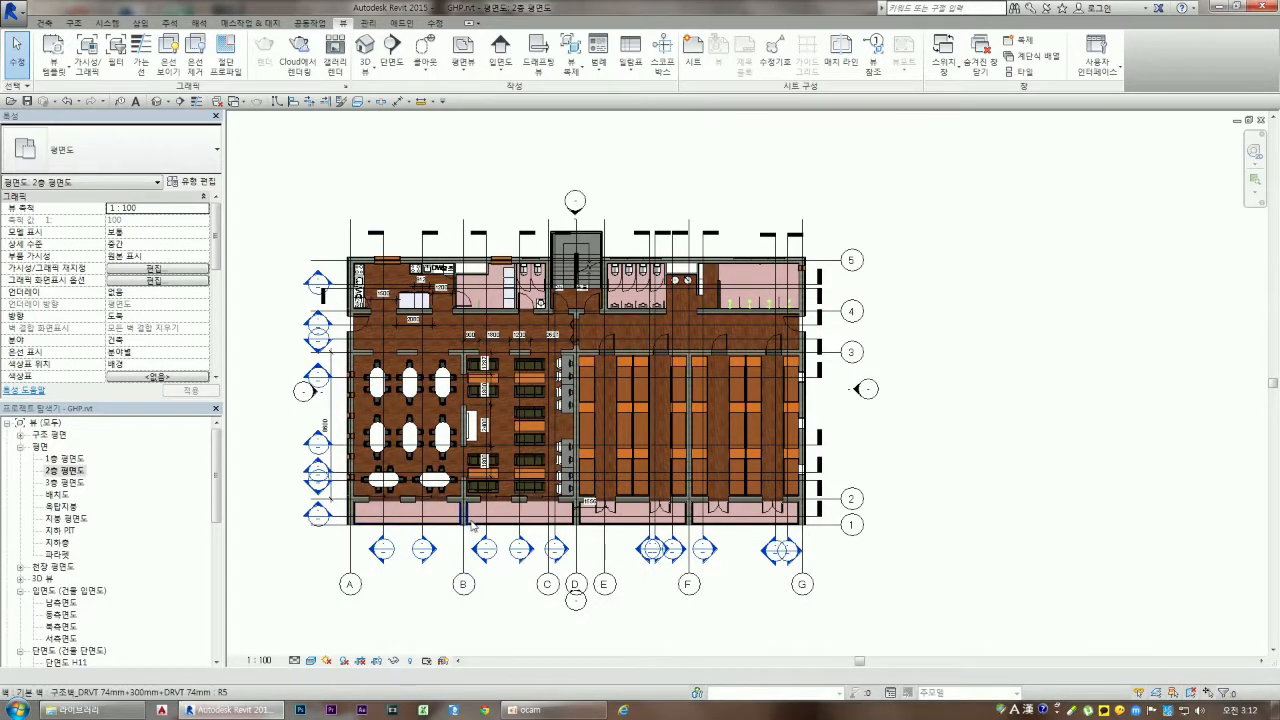
Open section 단면도 H11 and examine the basement pit and the first-floor hall with the piano and folding doors
scroll(150, 482, "down", 6)
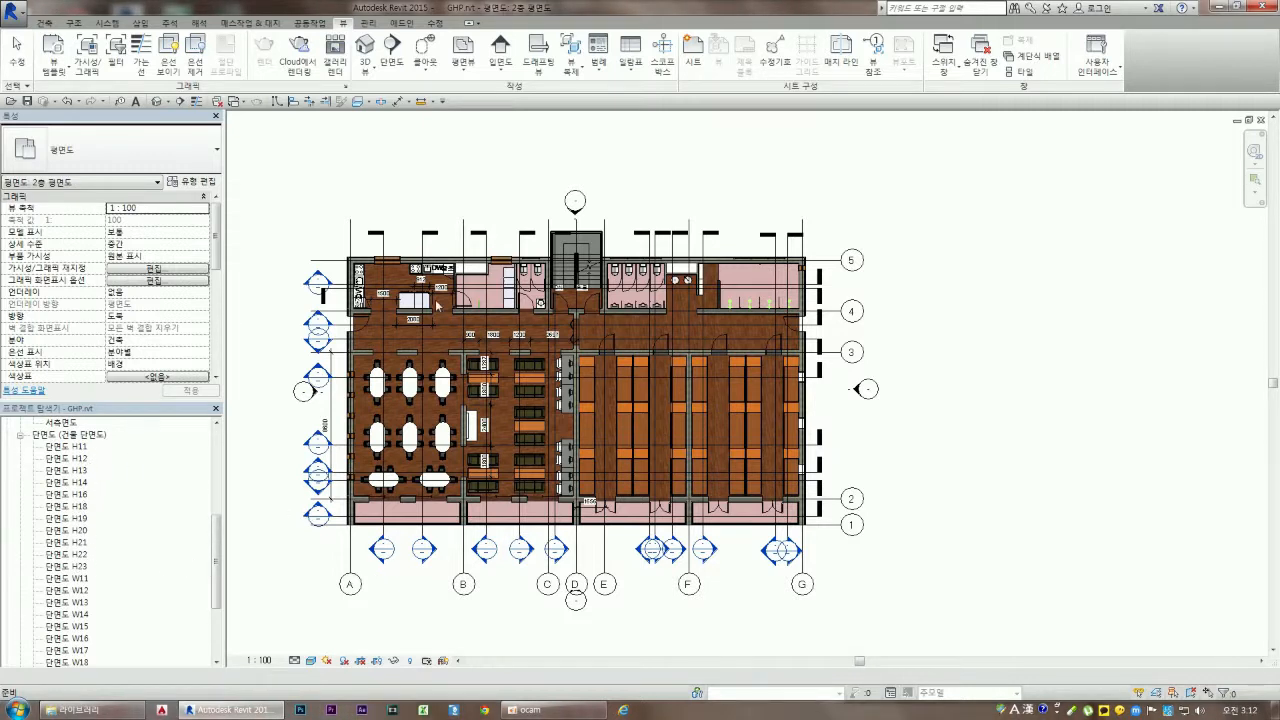
double_click(66, 448)
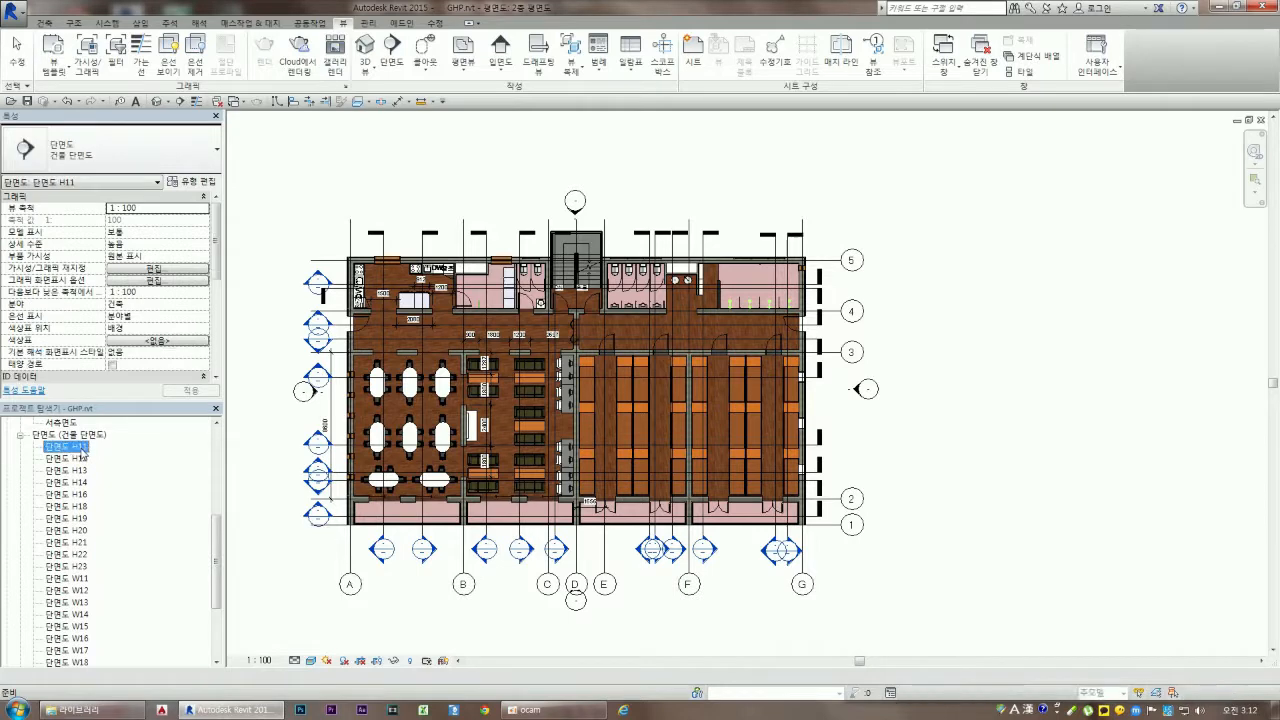
scroll(1094, 437, "up", 5)
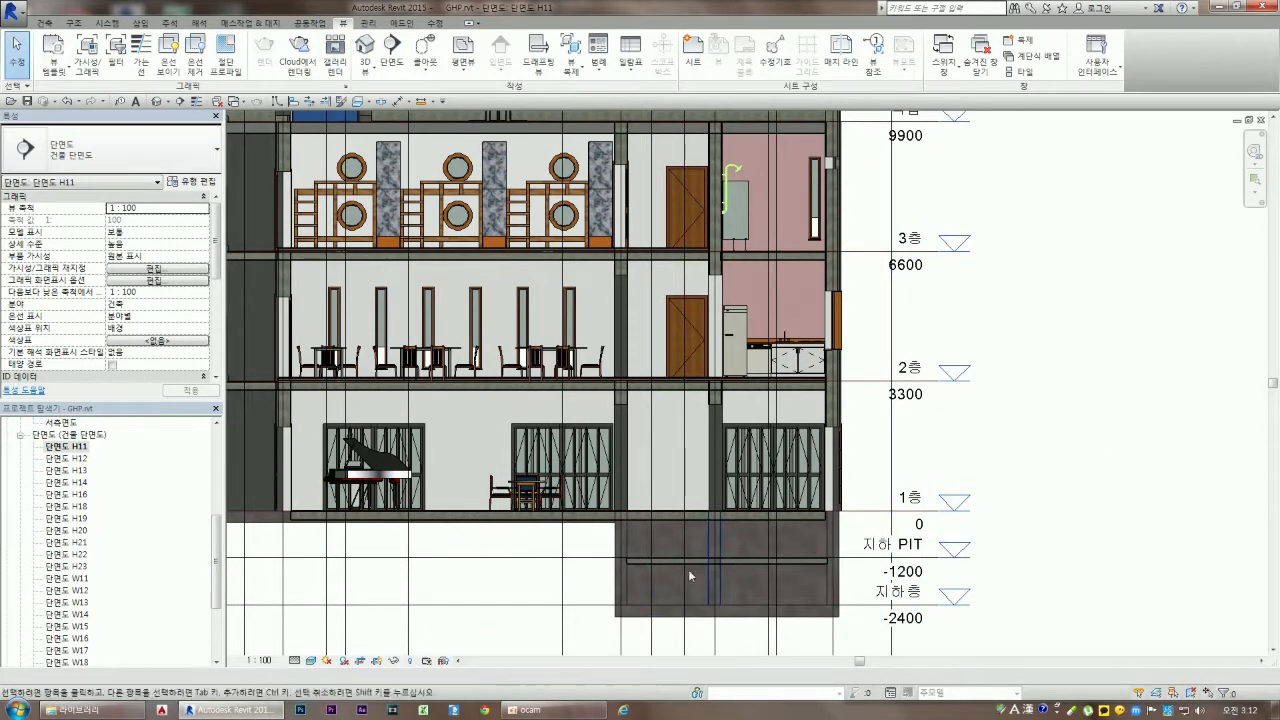
scroll(720, 568, "up", 2)
scroll(800, 580, "down", 3)
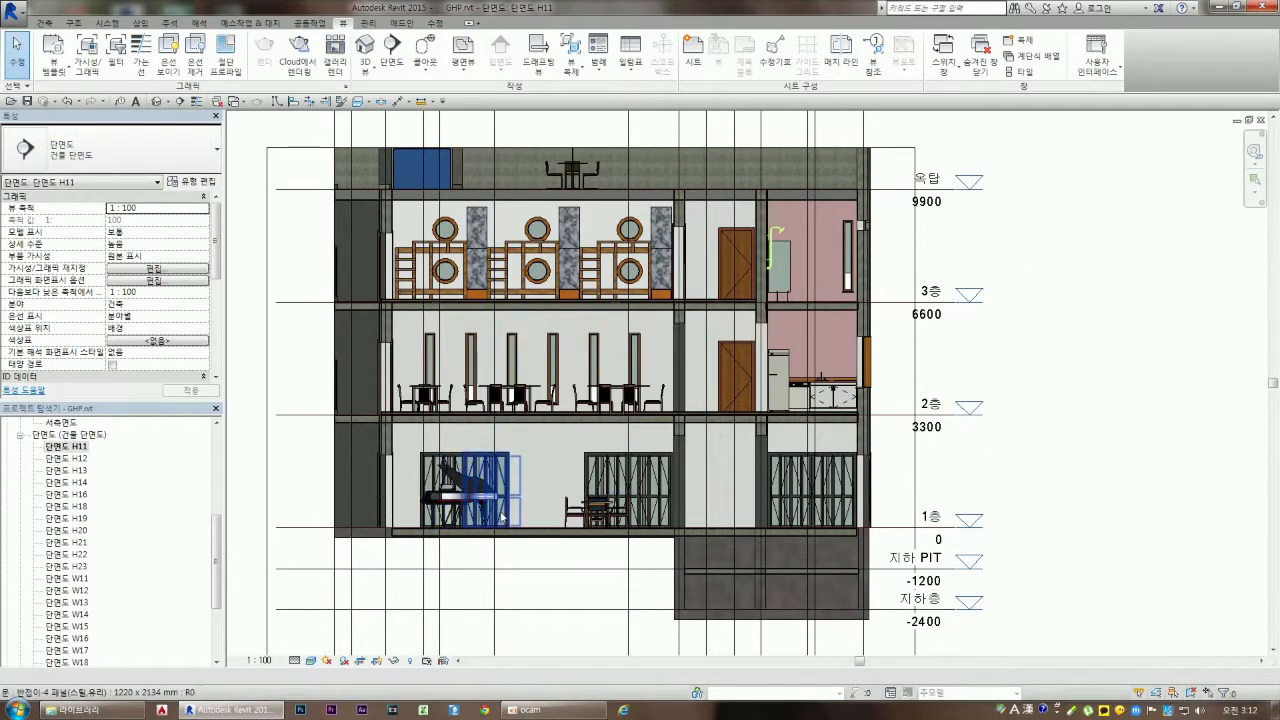
scroll(599, 507, "up", 1)
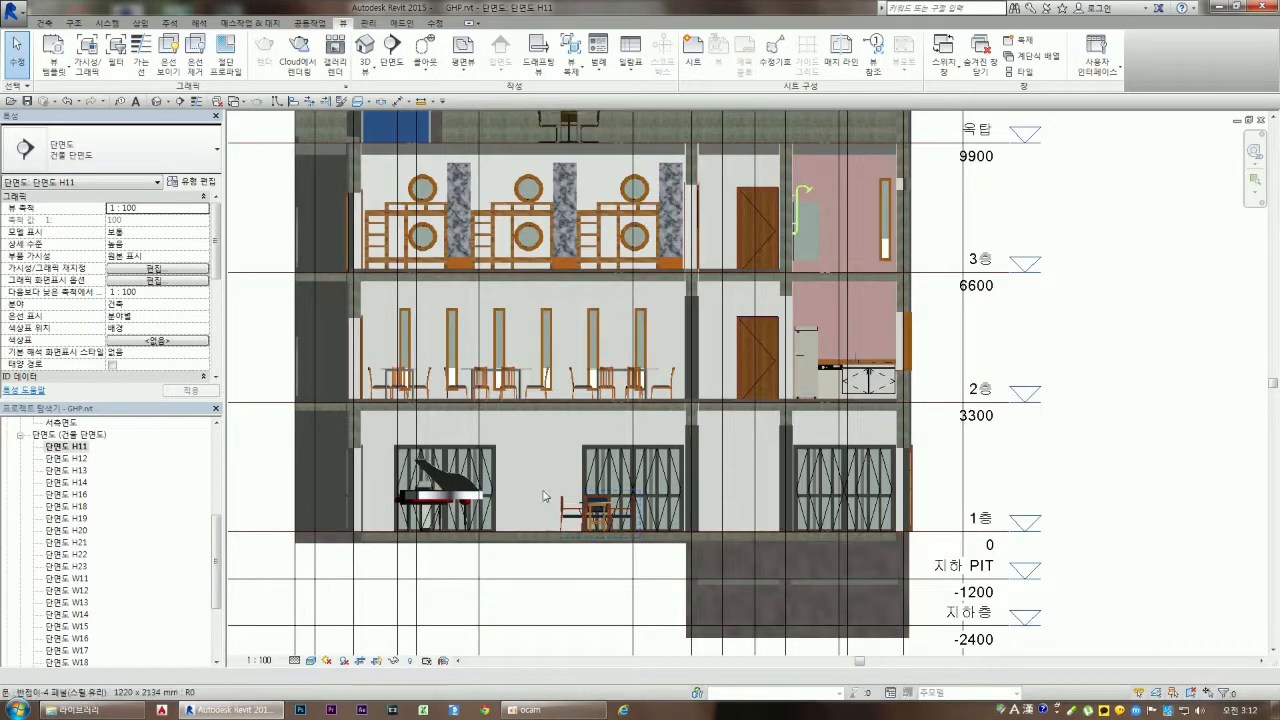
scroll(570, 494, "down", 1)
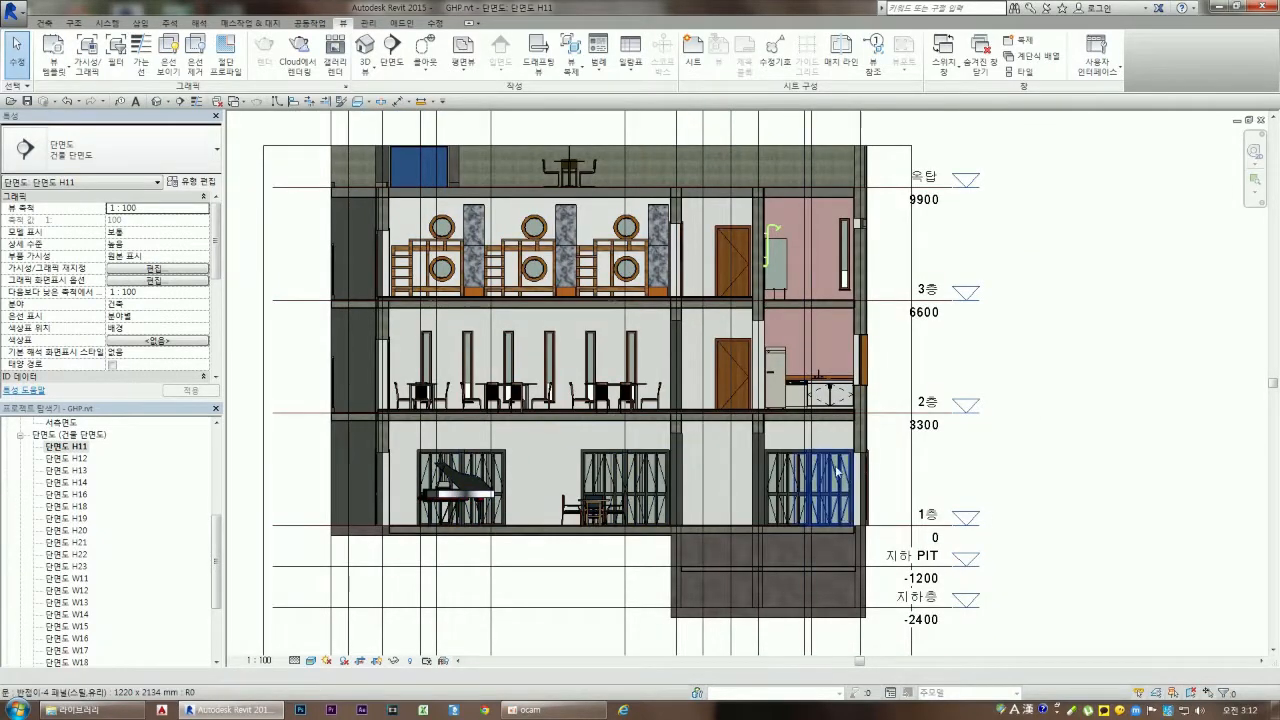
Examine the second-floor dining area, third-floor bunk rooms and rooftop level in section H11
scroll(470, 325, "up", 1)
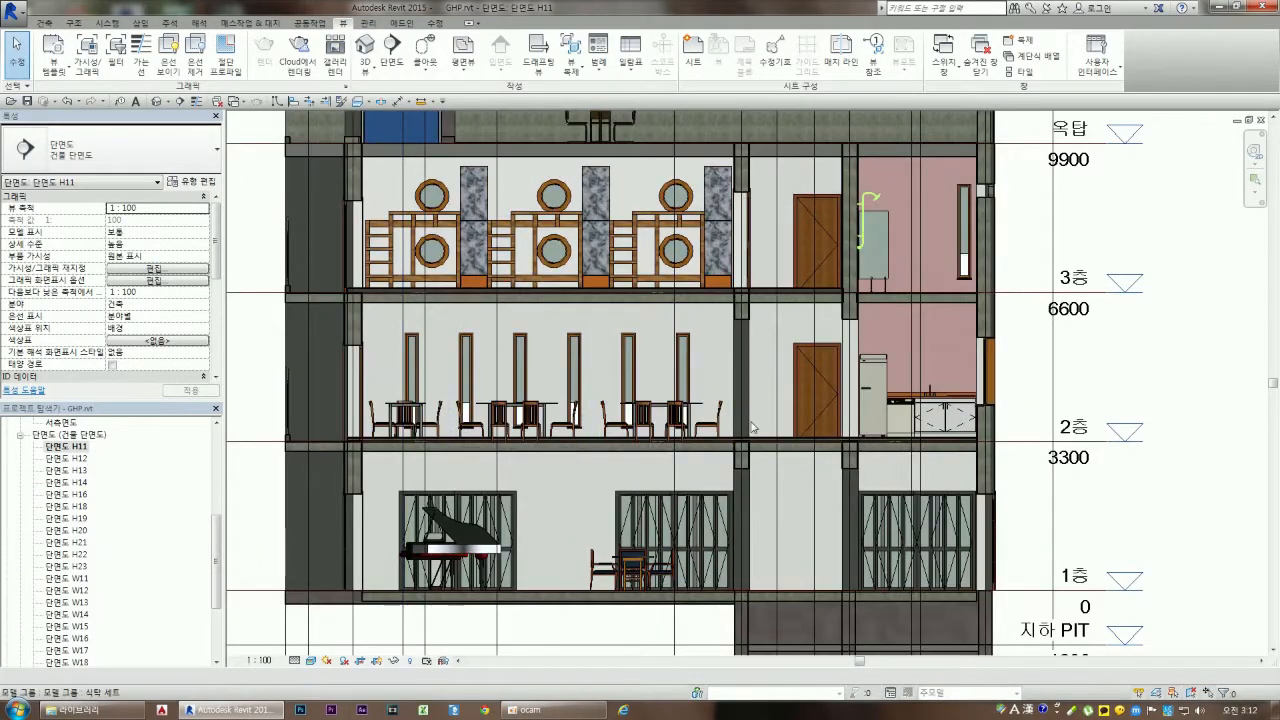
scroll(581, 408, "down", 1)
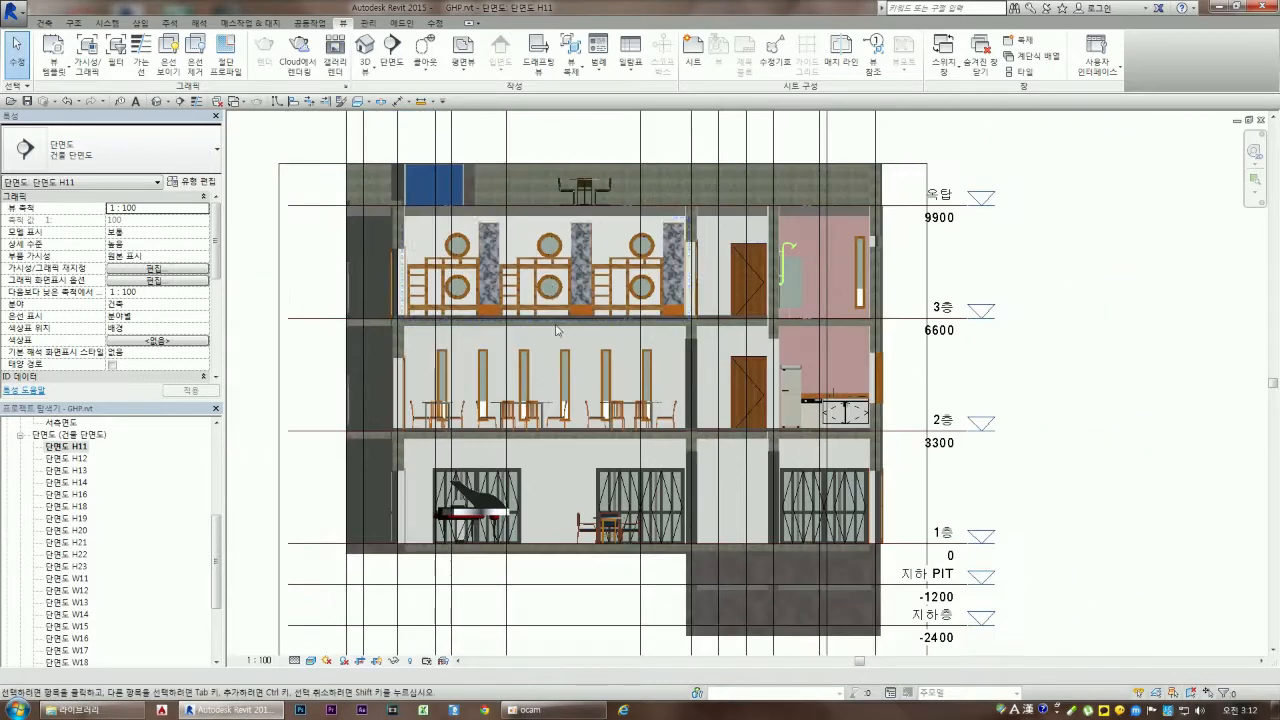
scroll(551, 126, "up", 1)
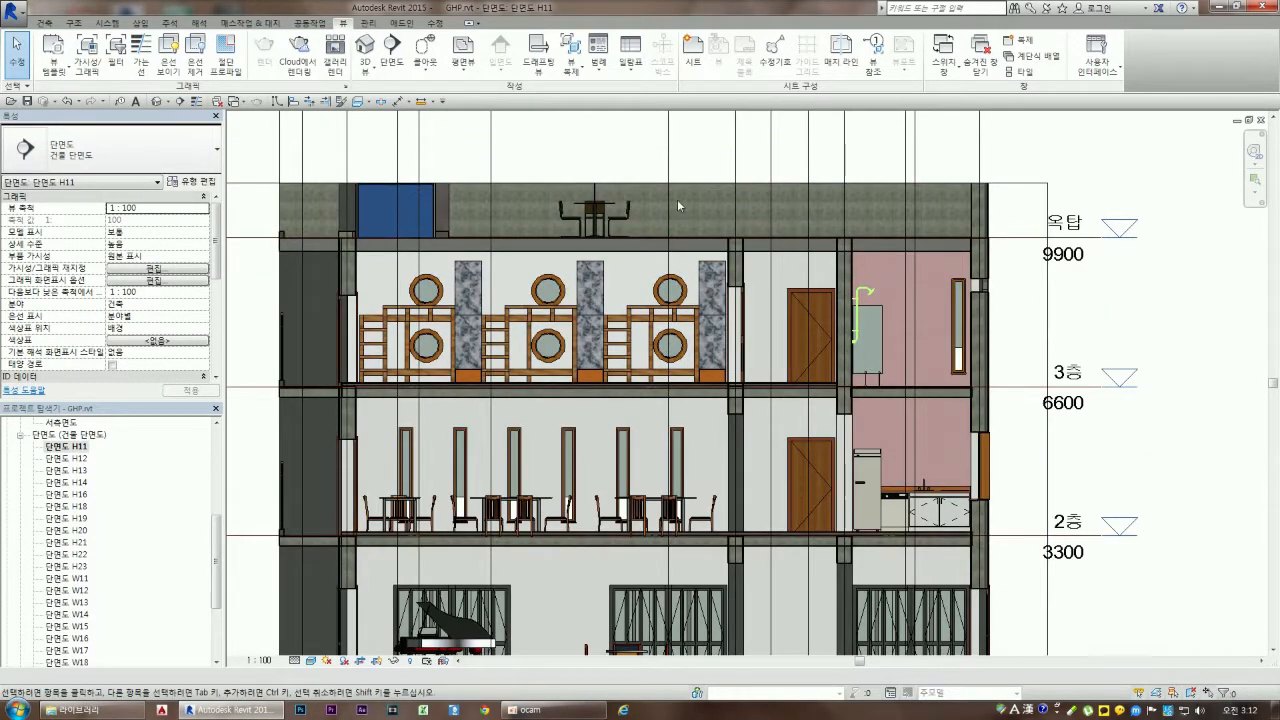
scroll(677, 203, "down", 1)
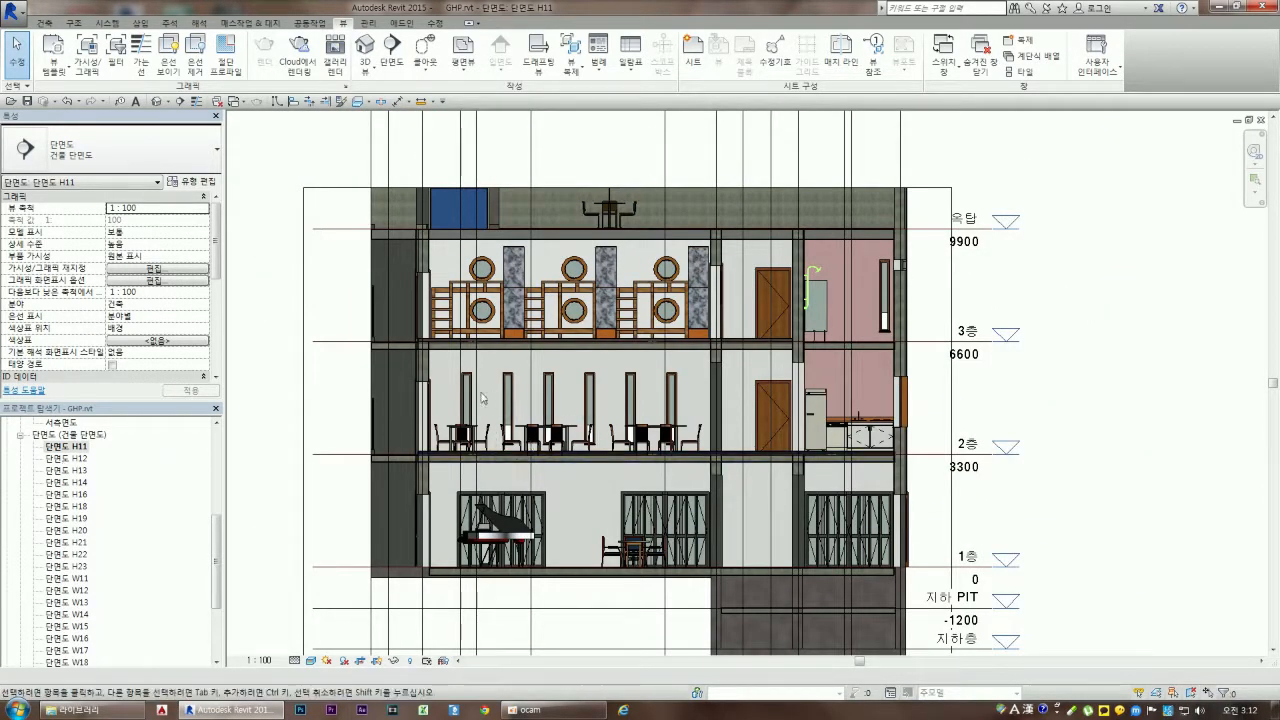
Turn on thin line display and check the third-floor slab and the whole of section H11 with it
scroll(410, 345, "up", 6)
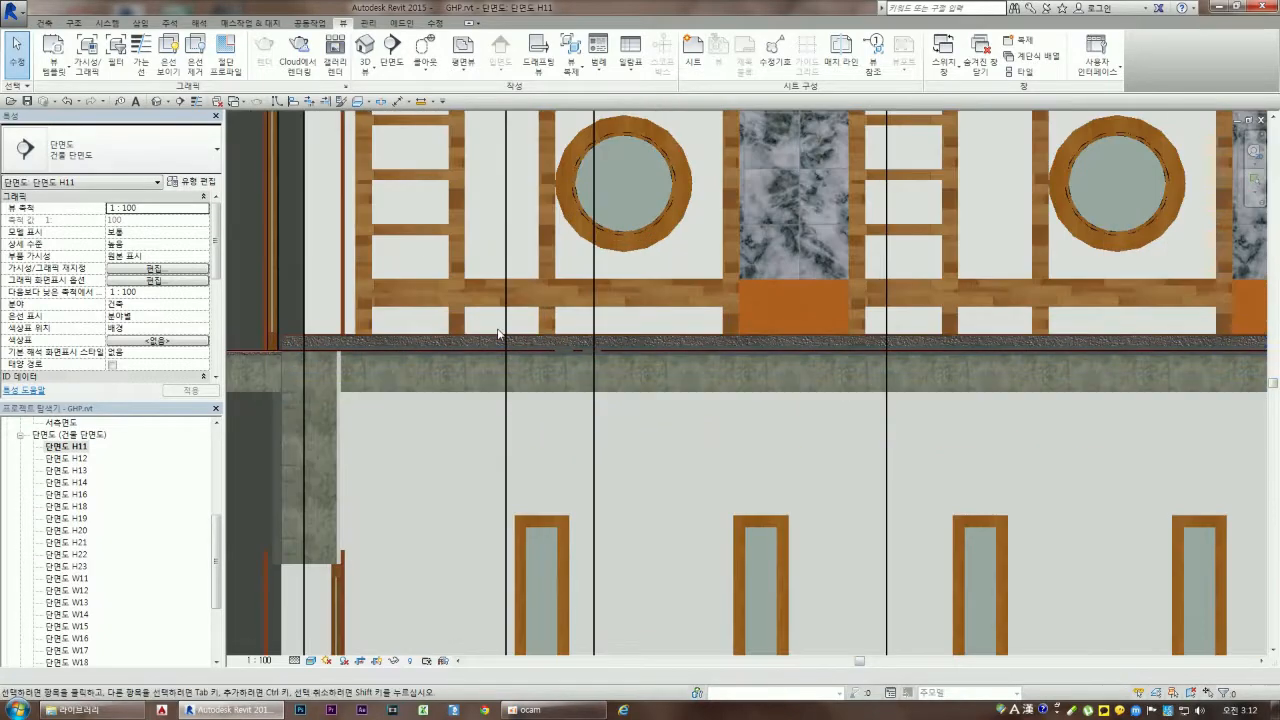
scroll(395, 335, "down", 2)
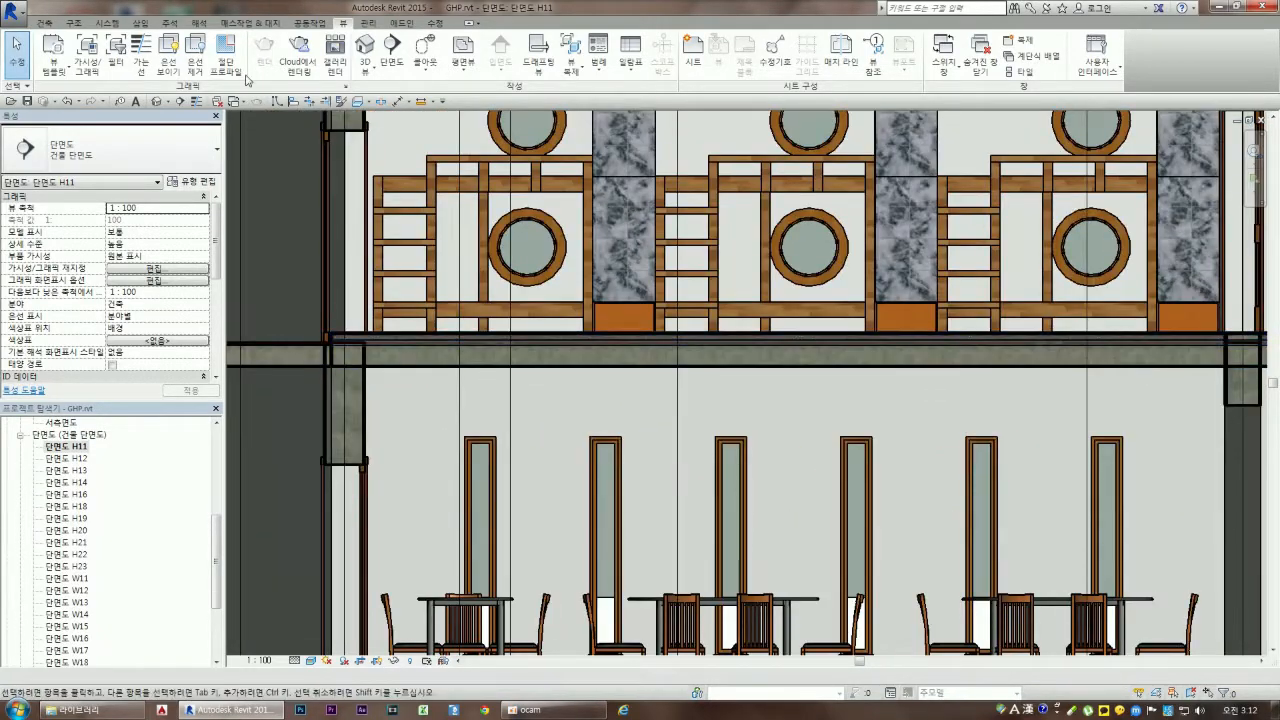
left_click(197, 101)
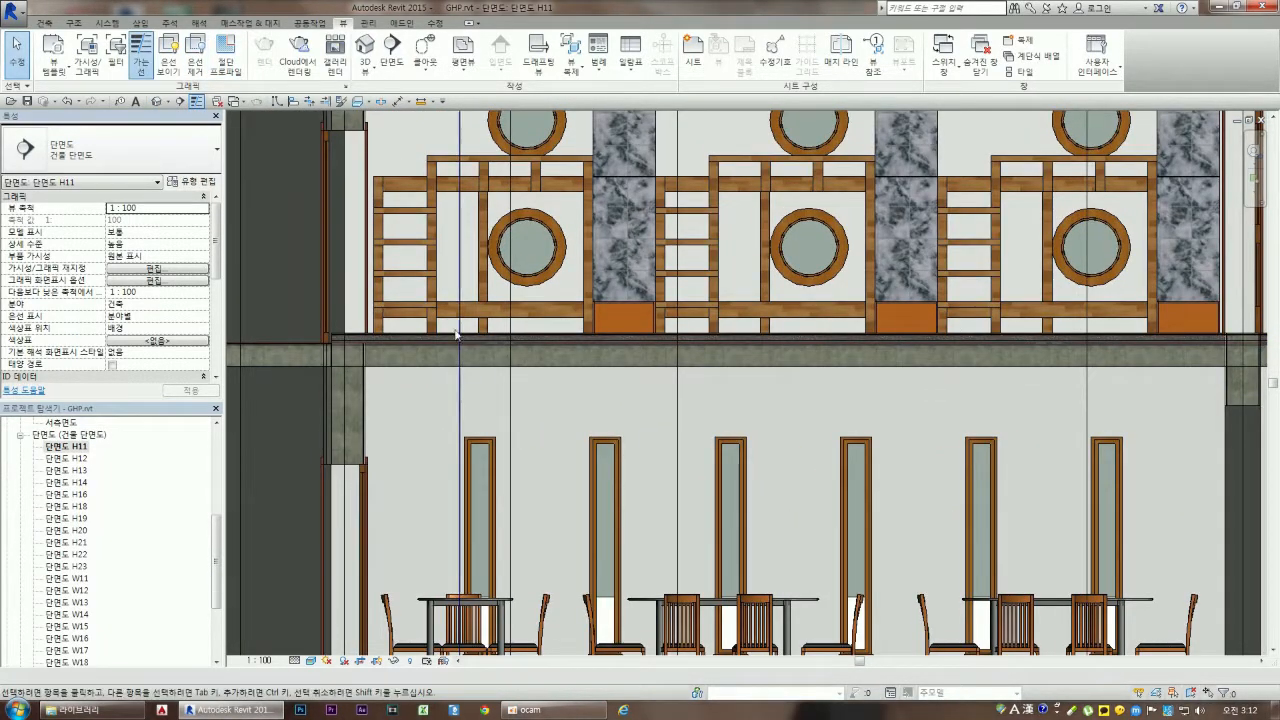
scroll(456, 335, "down", 5)
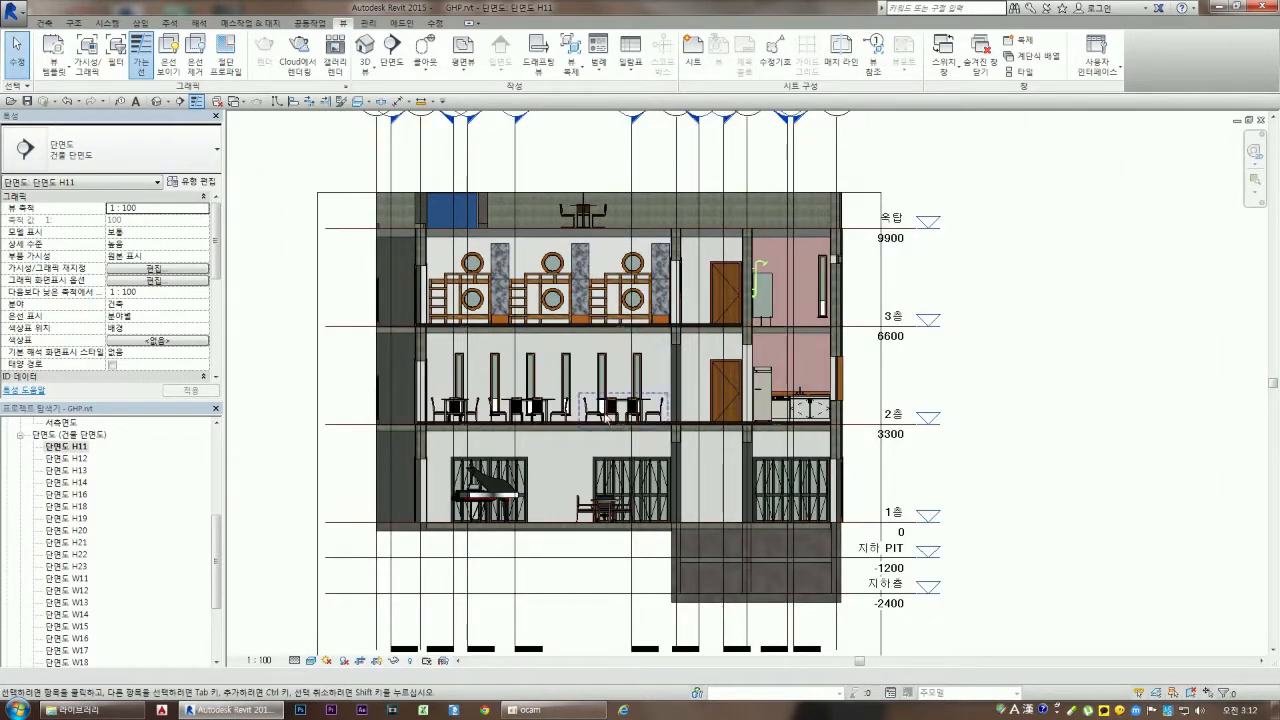
scroll(502, 396, "down", 1)
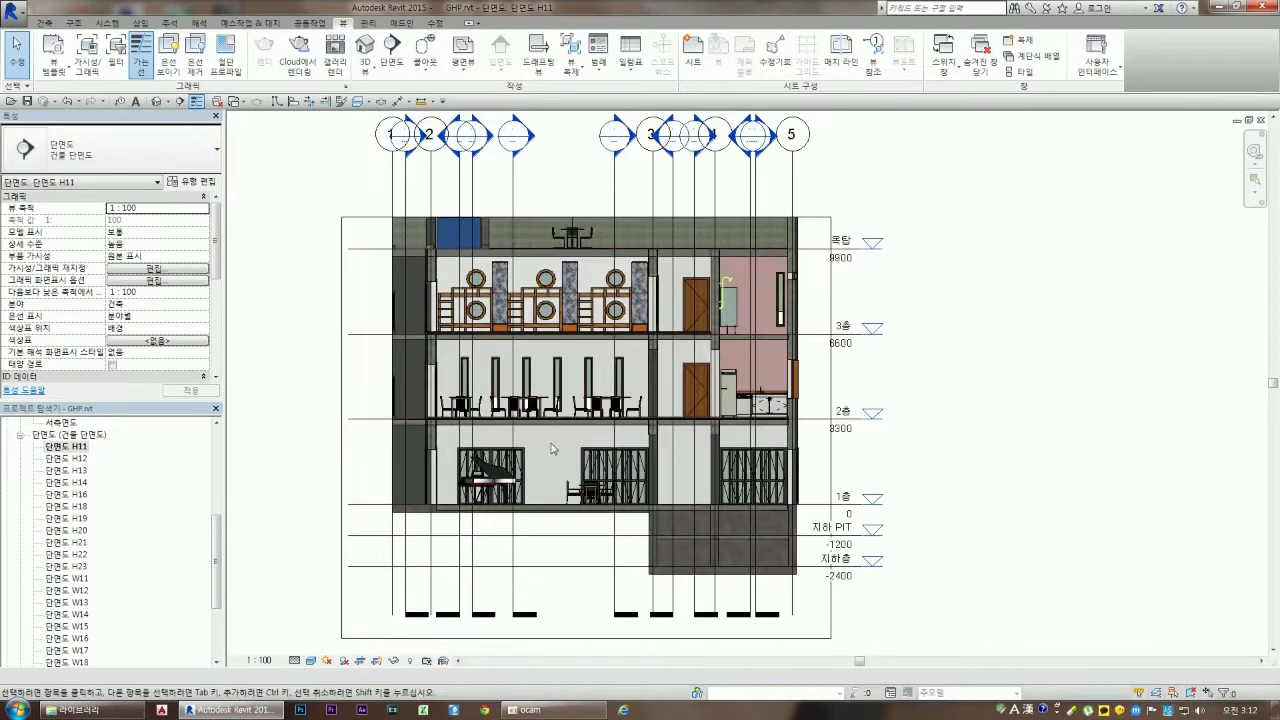
Extend the upper edge of section H11's crop region to just above the 옥탑지붕 level, clear the selection and review the section
left_click(385, 217)
left_click_drag(587, 218, 586, 167)
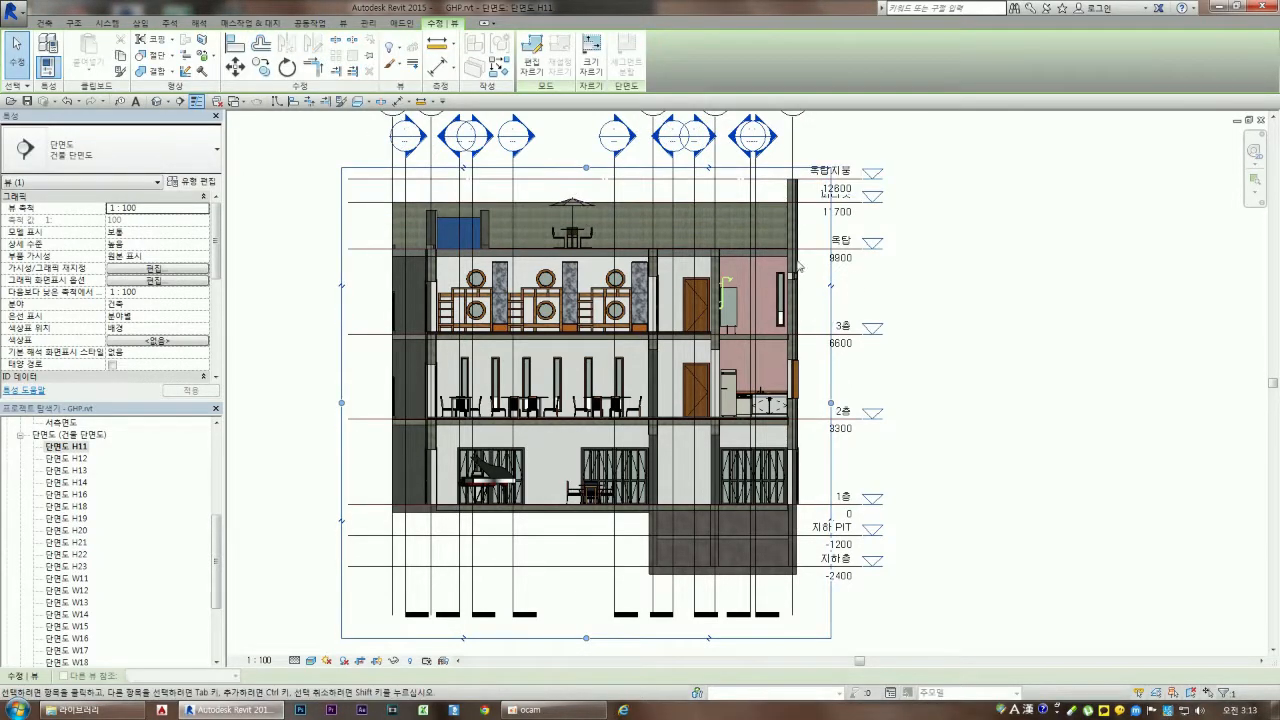
left_click(937, 310)
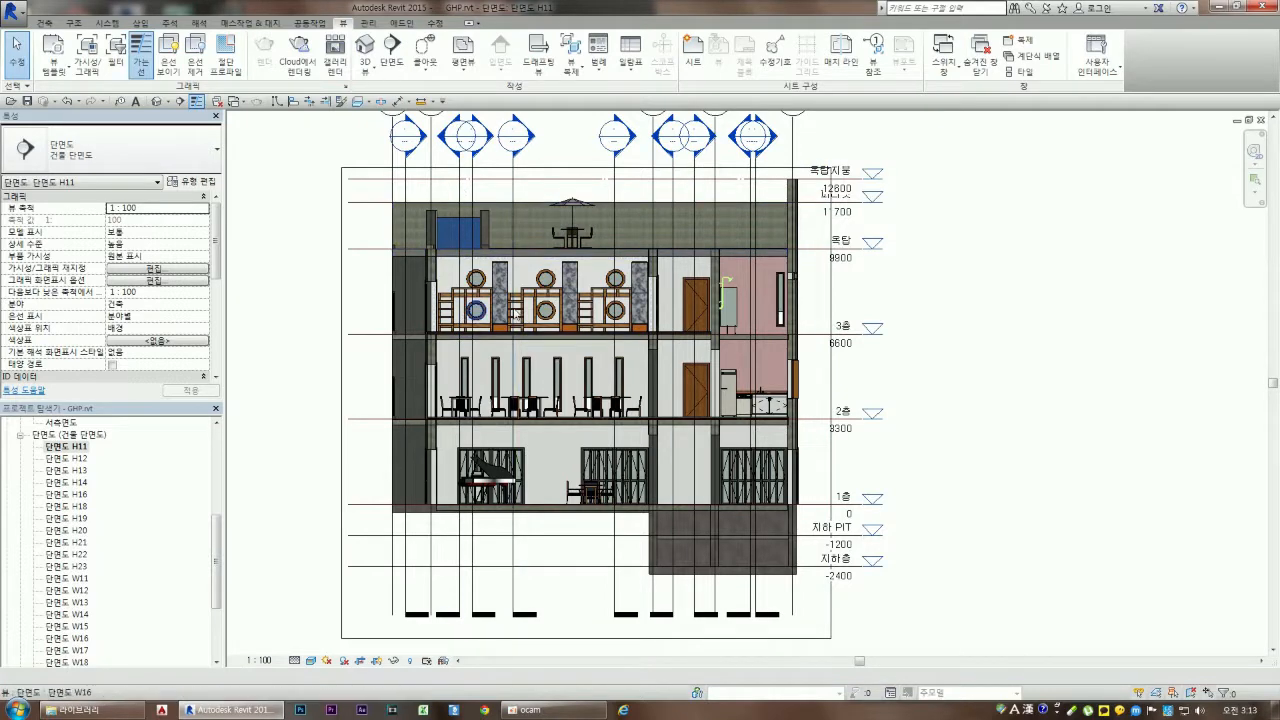
scroll(608, 272, "down", 2)
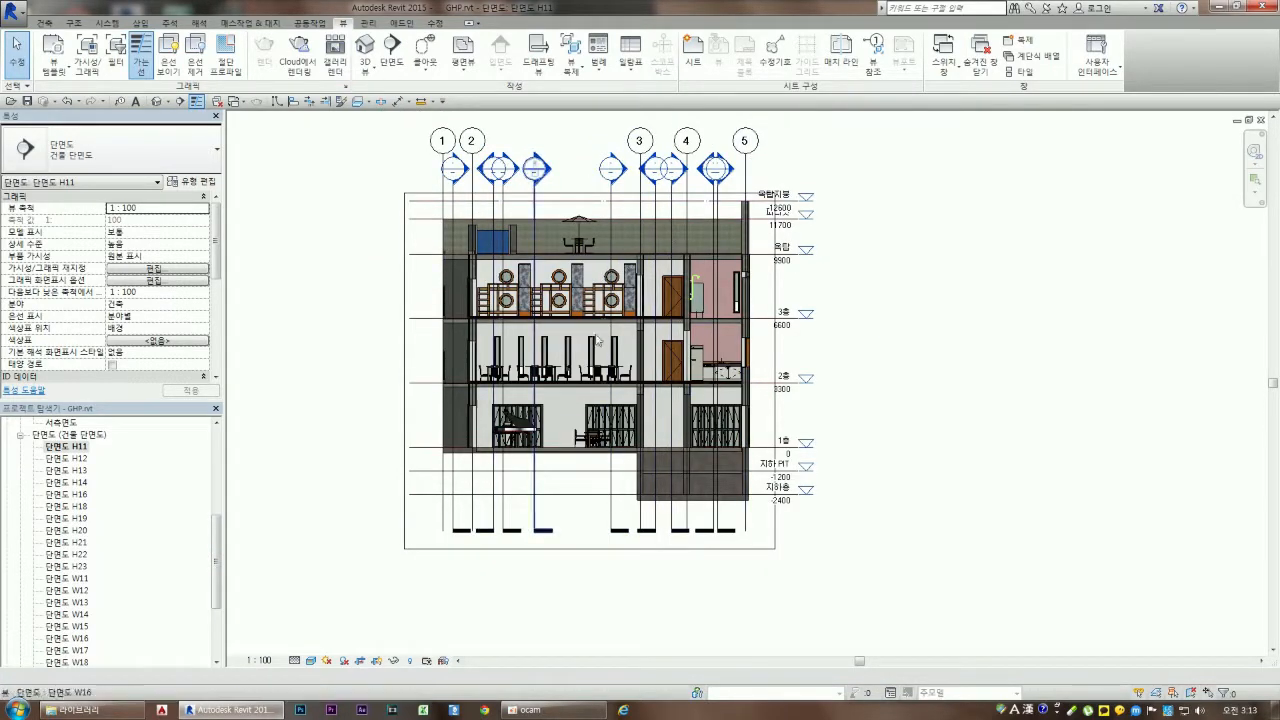
scroll(380, 288, "up", 1)
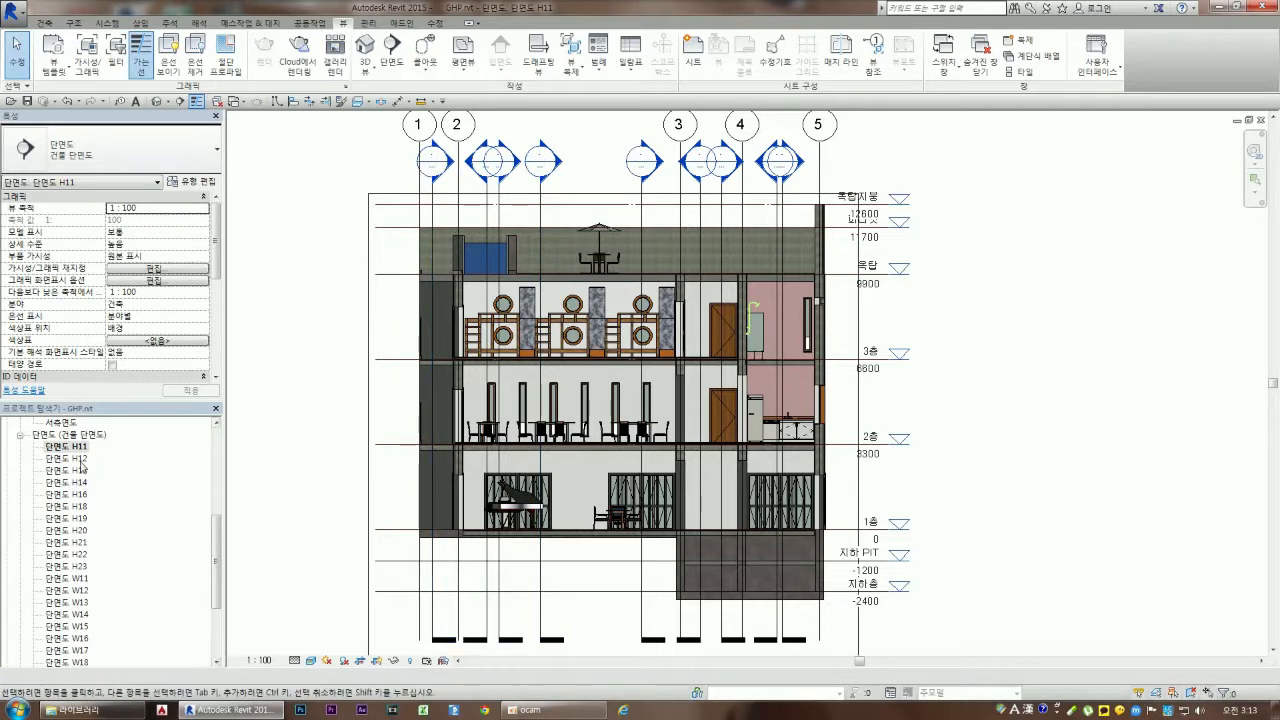
Open section 단면도 H12 and examine the third-floor shower room with its shelving, along with the adjacent bunk and dining rooms
double_click(80, 459)
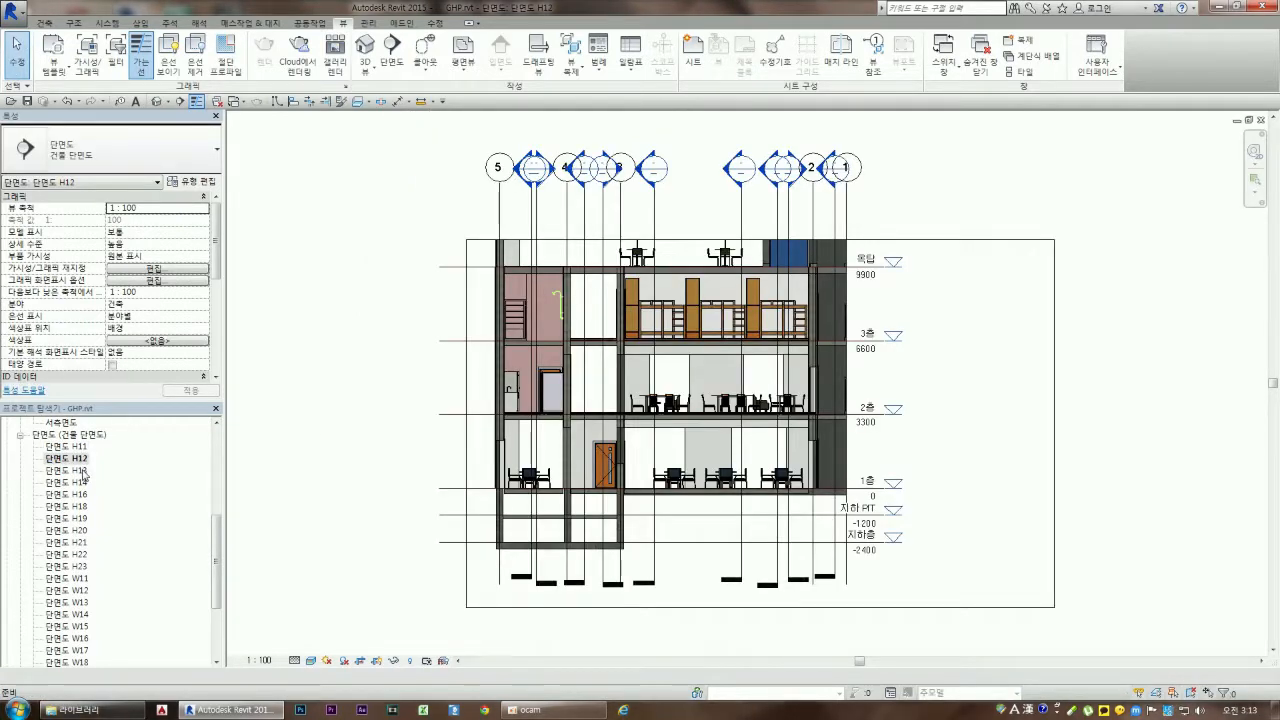
scroll(587, 385, "up", 5)
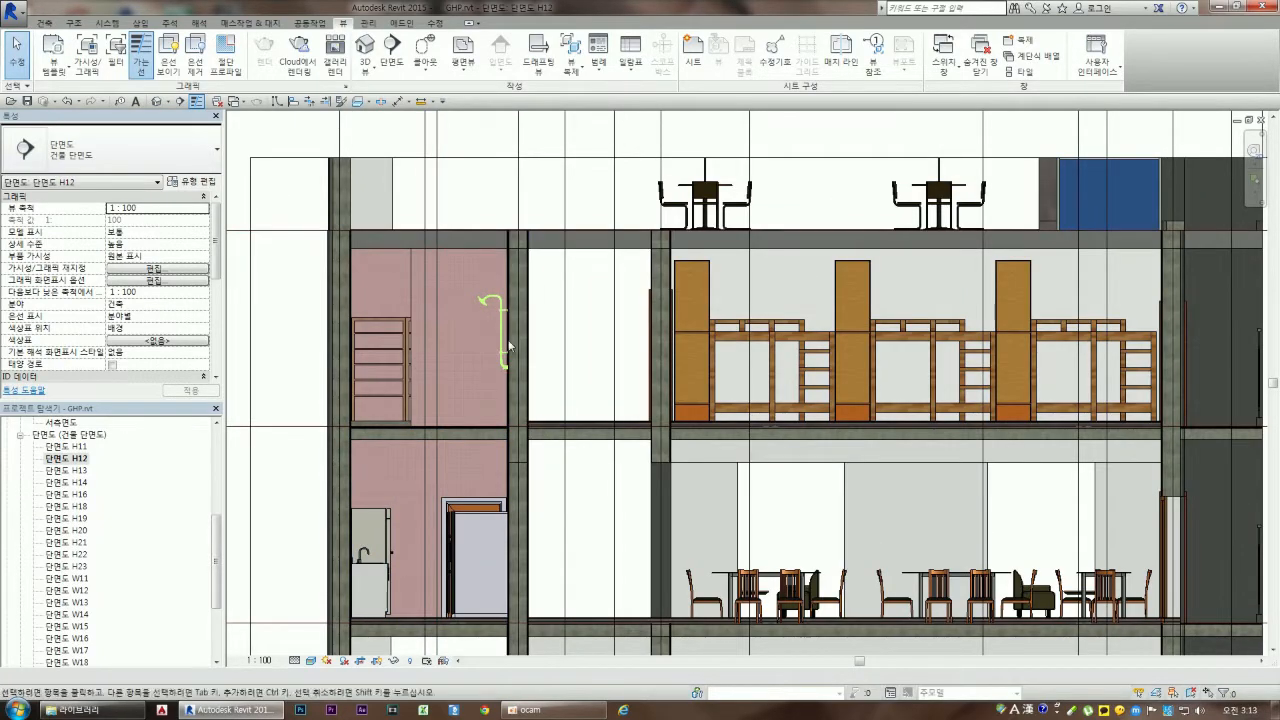
scroll(485, 295, "up", 1)
scroll(463, 381, "down", 2)
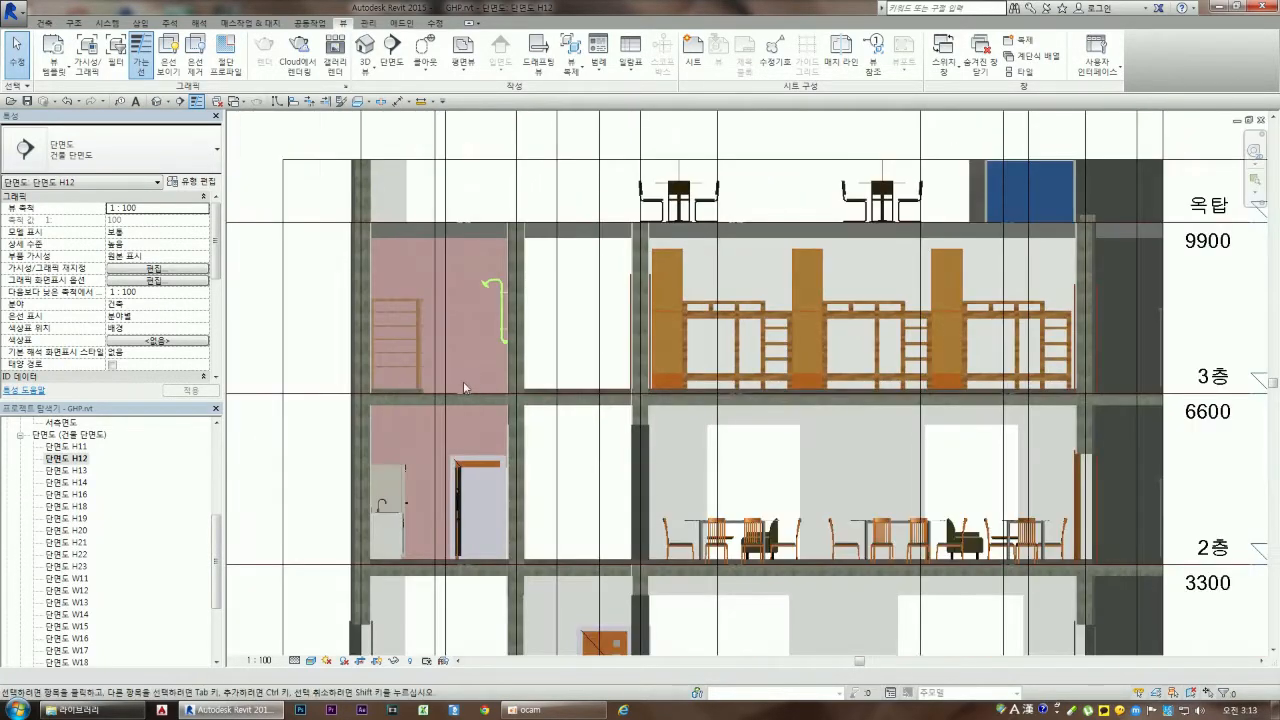
scroll(400, 285, "up", 3)
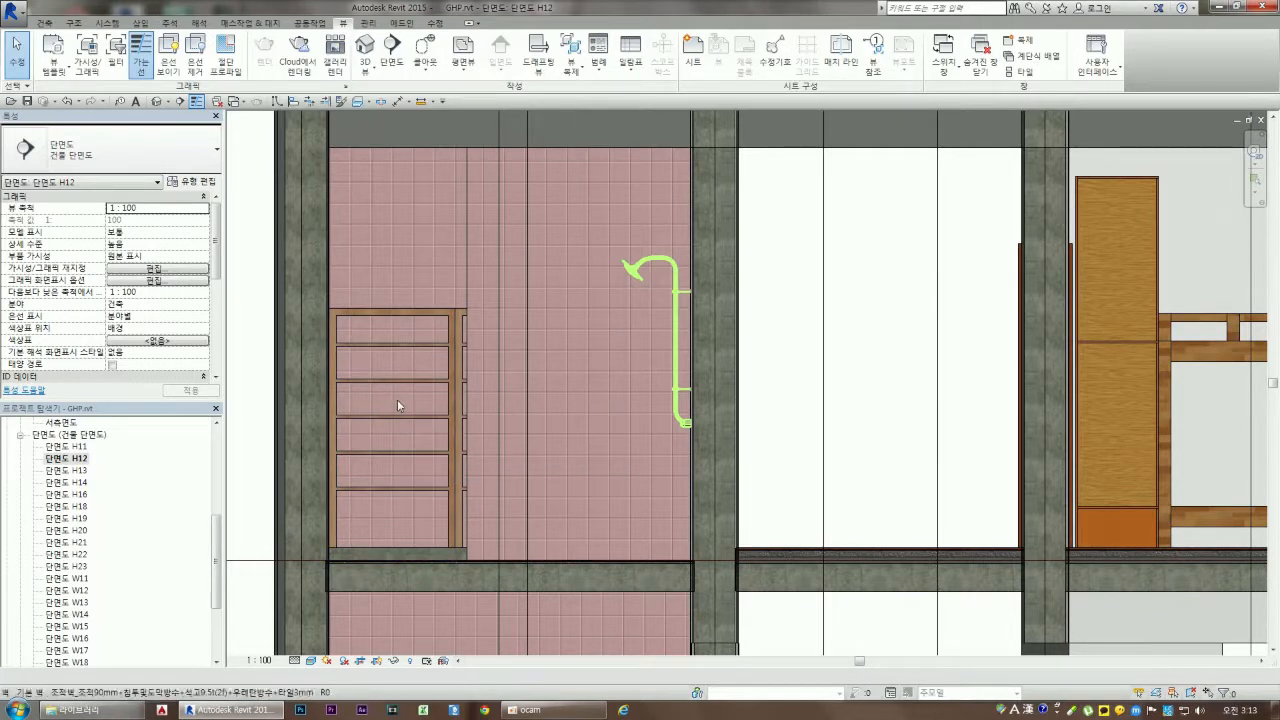
scroll(388, 356, "down", 5)
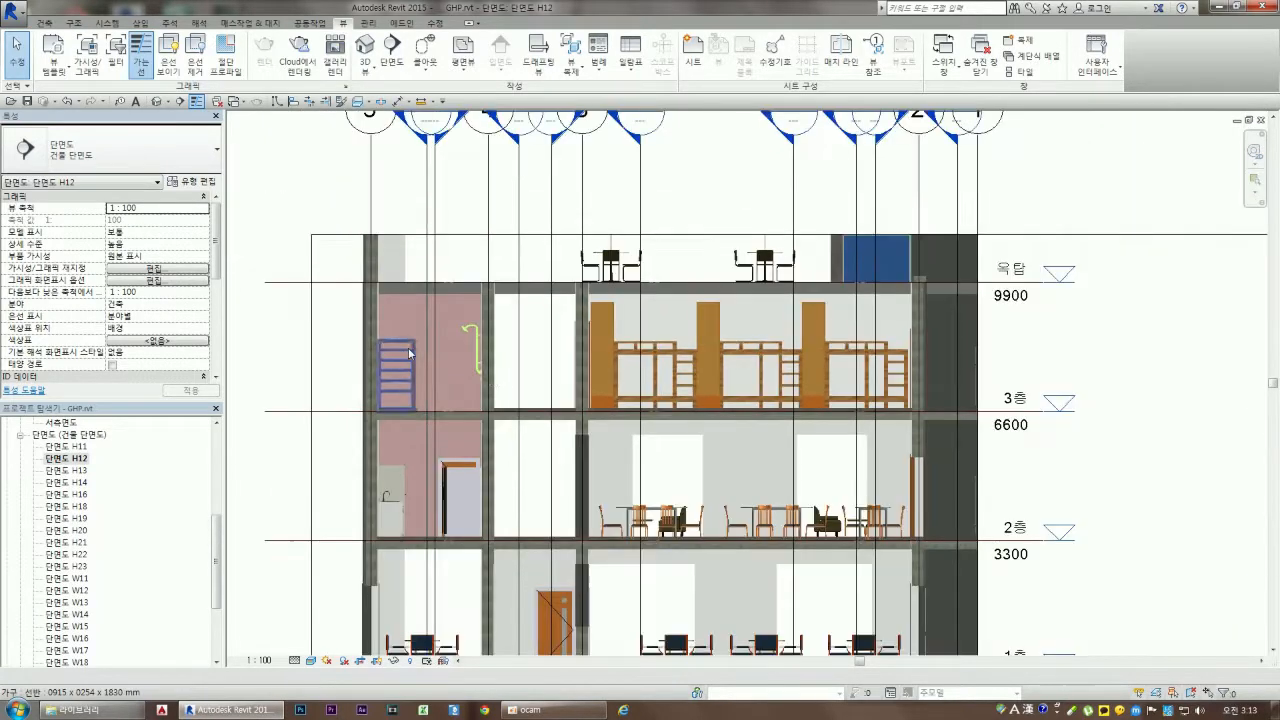
Examine section H12's floors and furnished rooms, selecting the wall strip beneath the second-floor slab and clearing the selection
scroll(603, 456, "down", 3)
scroll(694, 569, "up", 5)
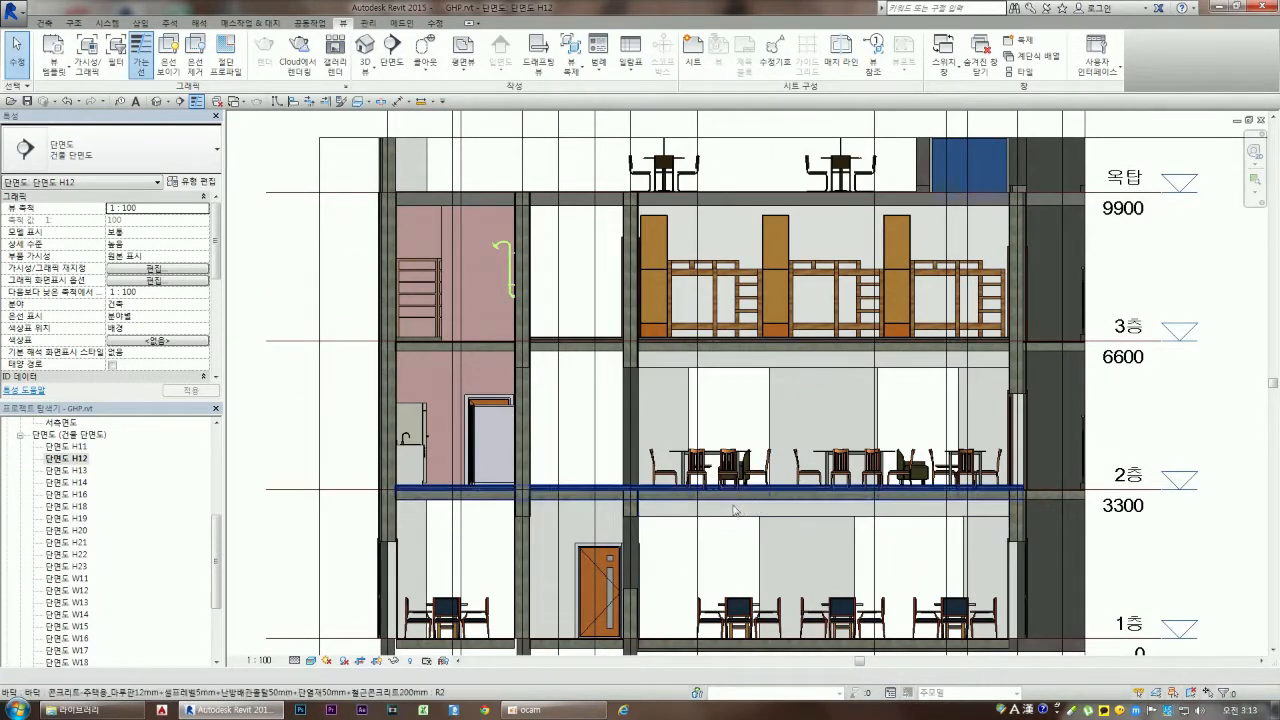
left_click(730, 514)
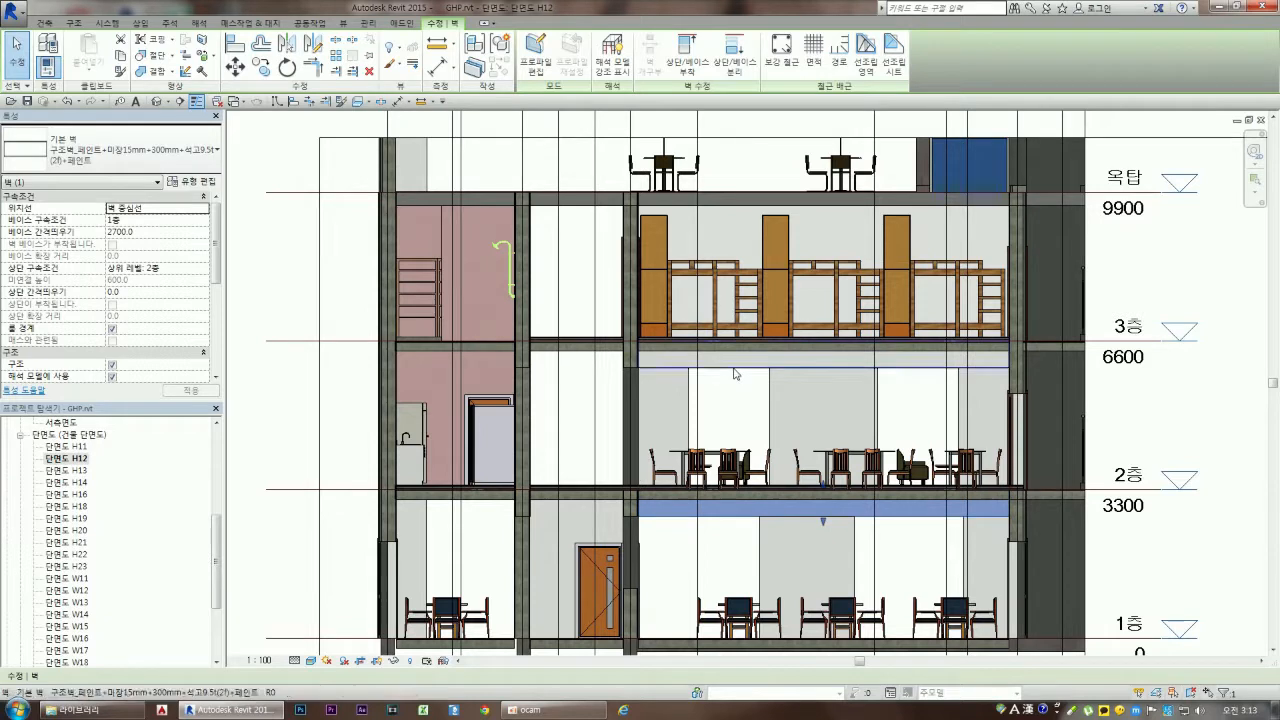
left_click(735, 373)
key("Escape")
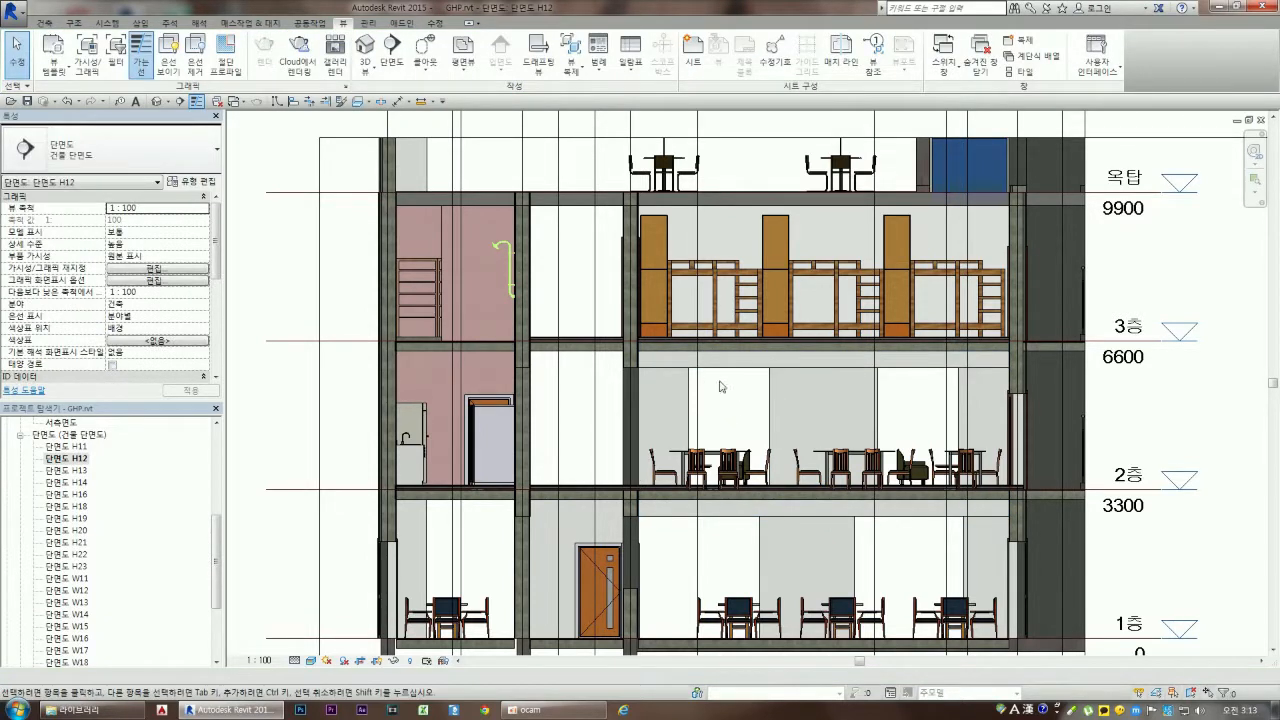
scroll(638, 420, "down", 2)
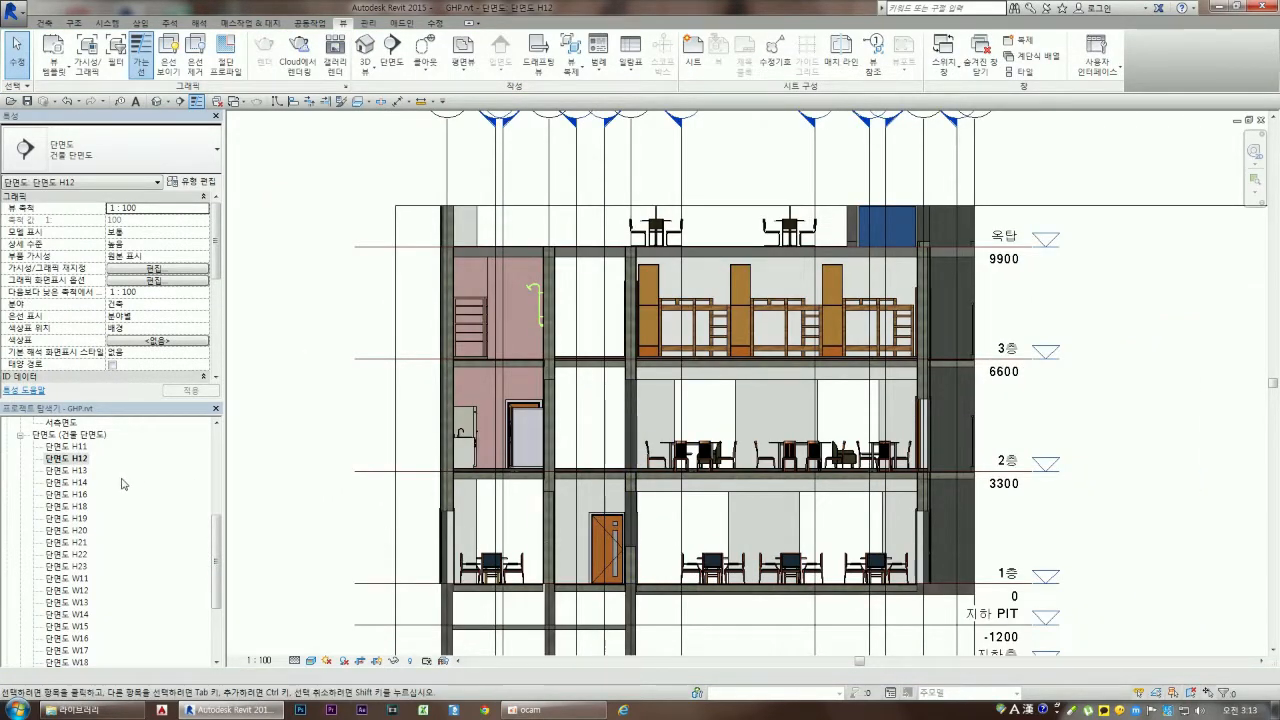
Open building sections 단면도 H13 and 단면도 W11 and examine their rooms, with the stair core in W11
double_click(70, 471)
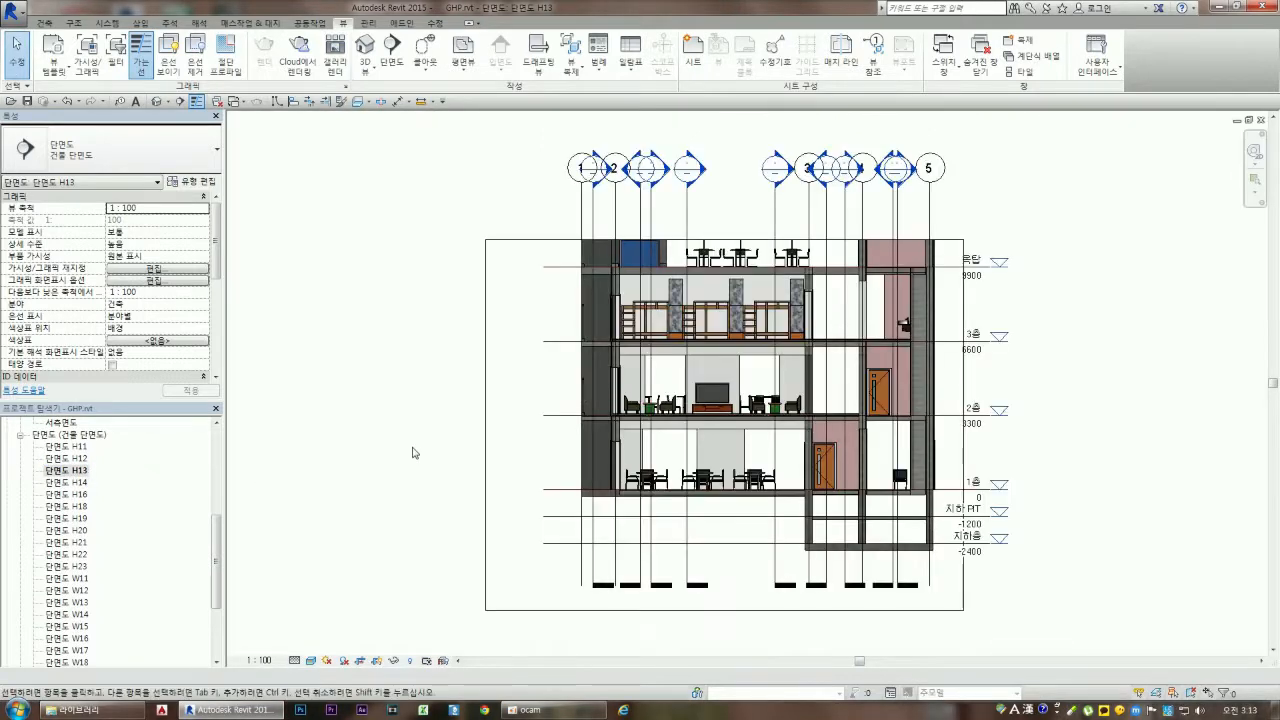
scroll(760, 333, "up", 2)
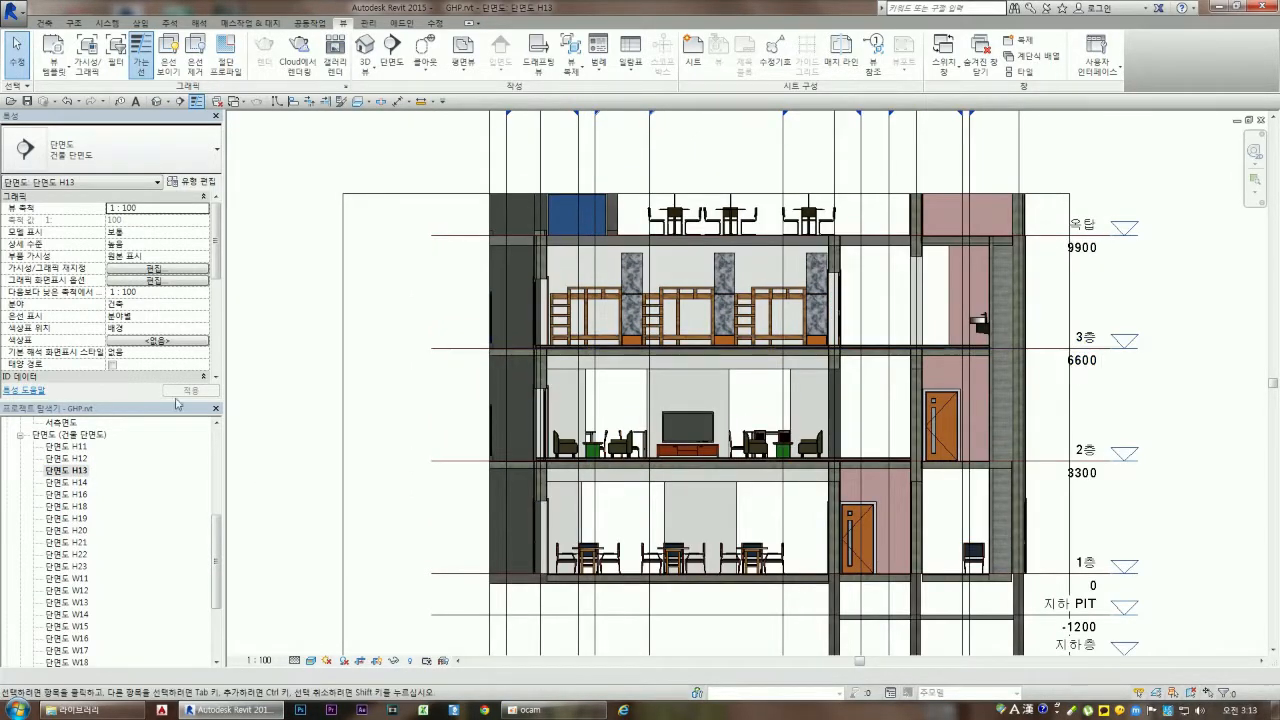
double_click(68, 578)
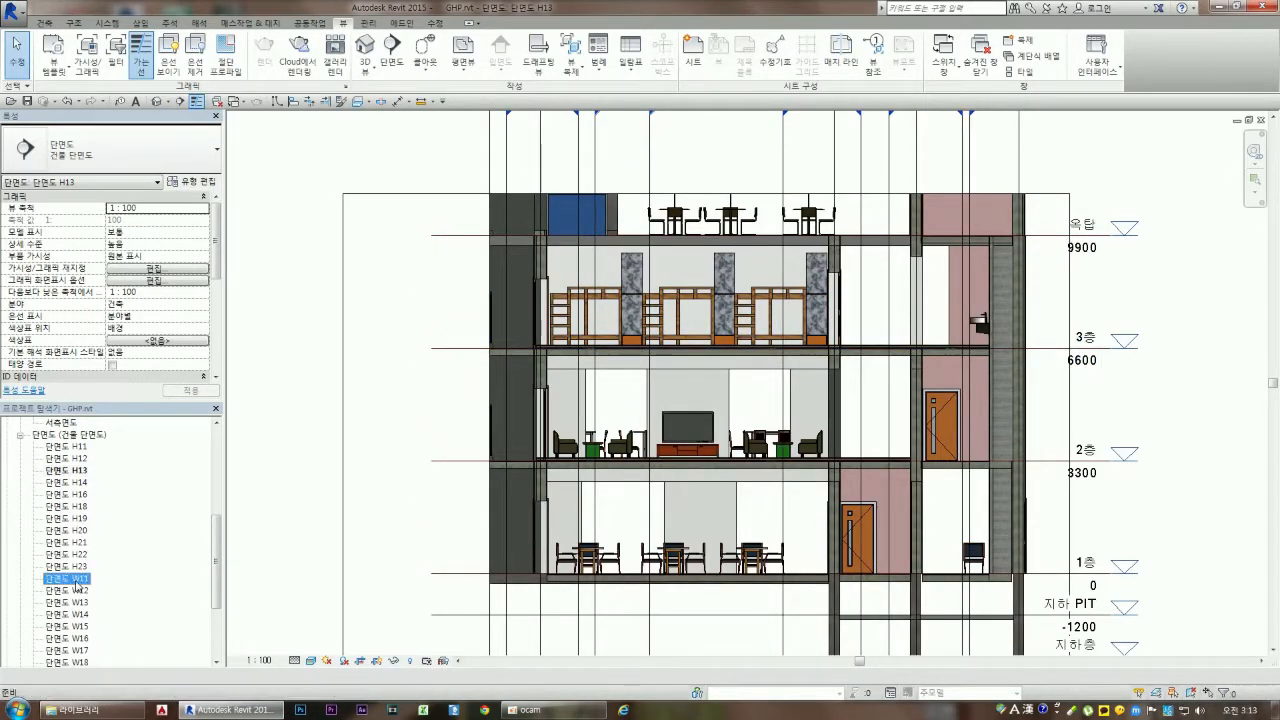
scroll(474, 406, "up", 4)
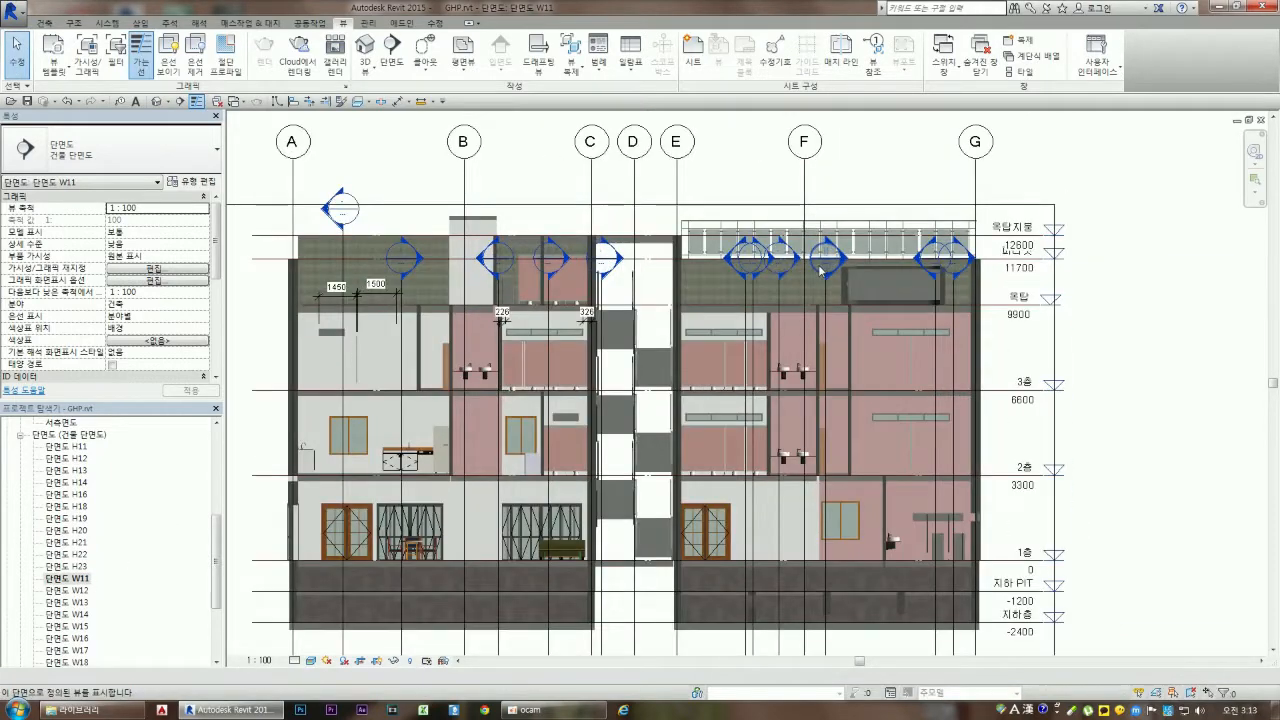
scroll(489, 587, "down", 4)
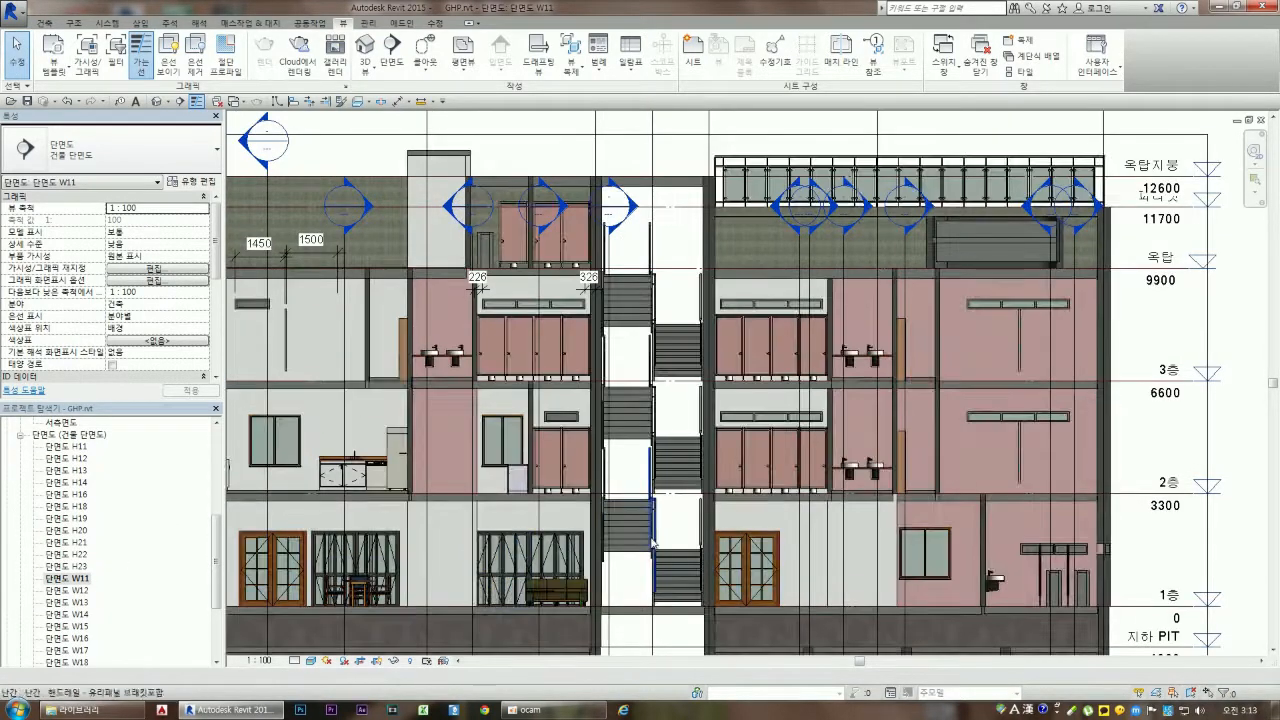
Open section 단면도 W12 and examine its shower rooms, stair hall and ground-floor rooms
double_click(67, 590)
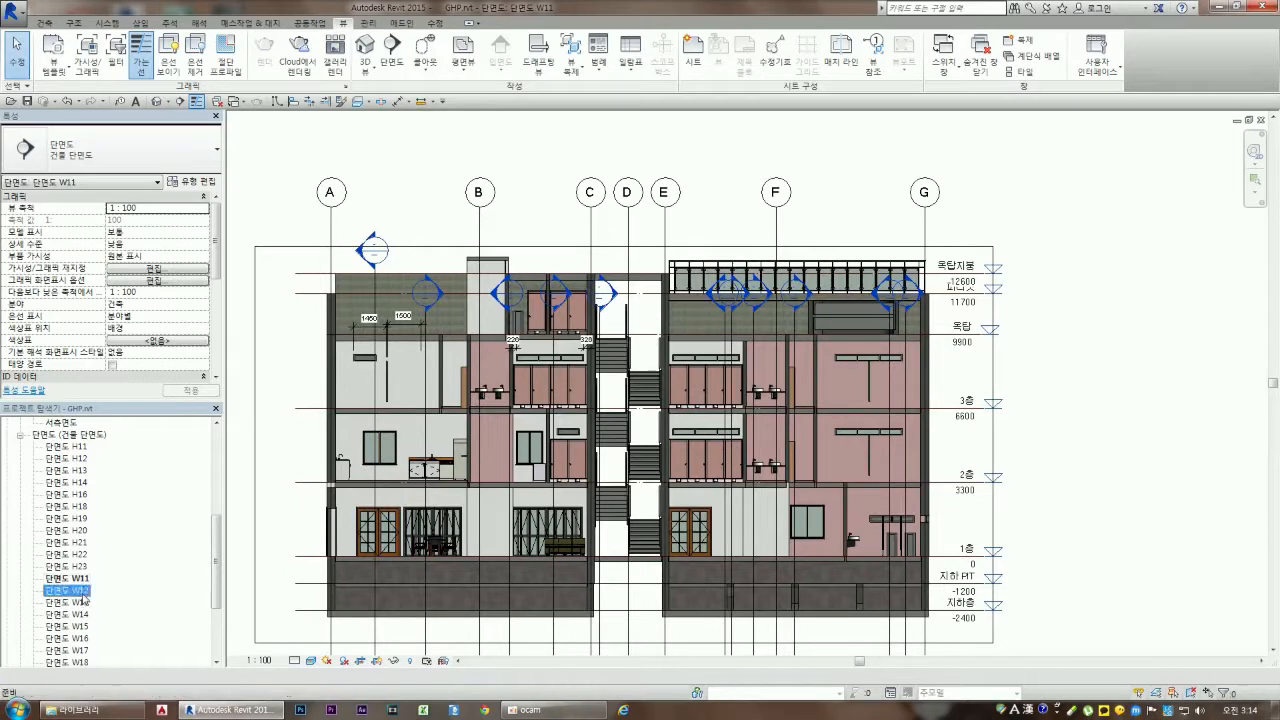
left_click_drag(214, 538, 254, 561)
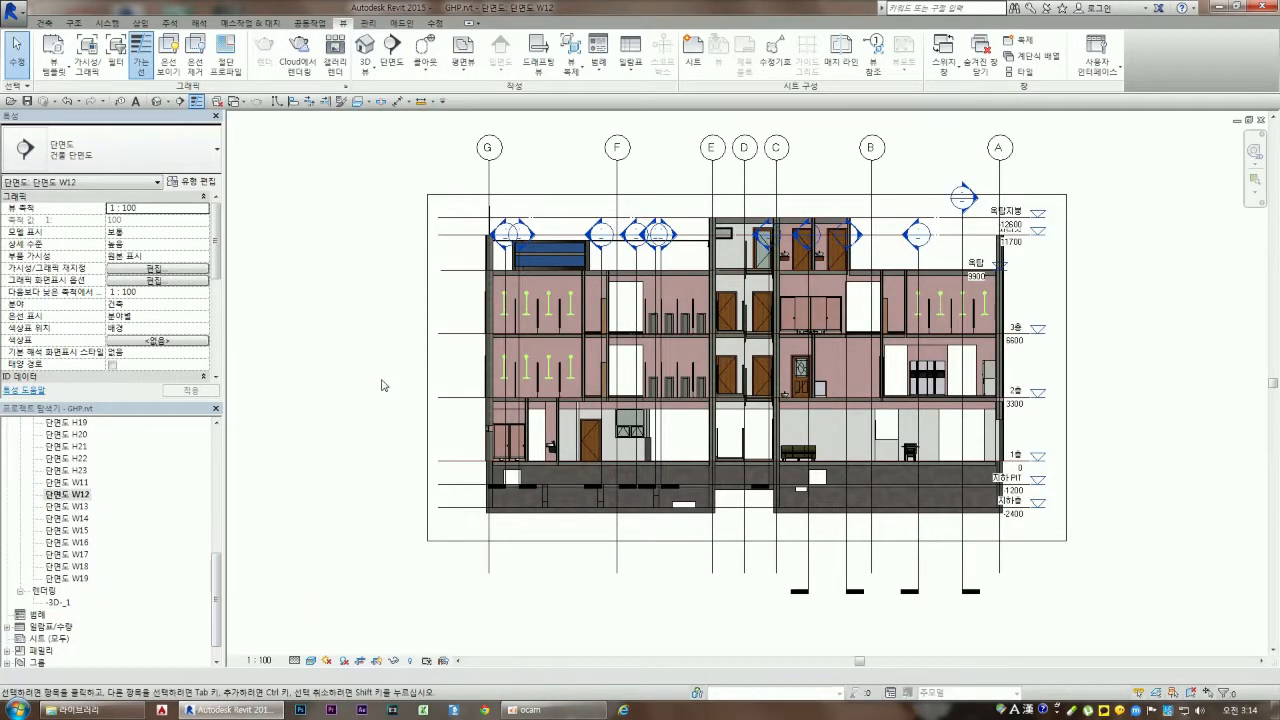
scroll(908, 300, "up", 2)
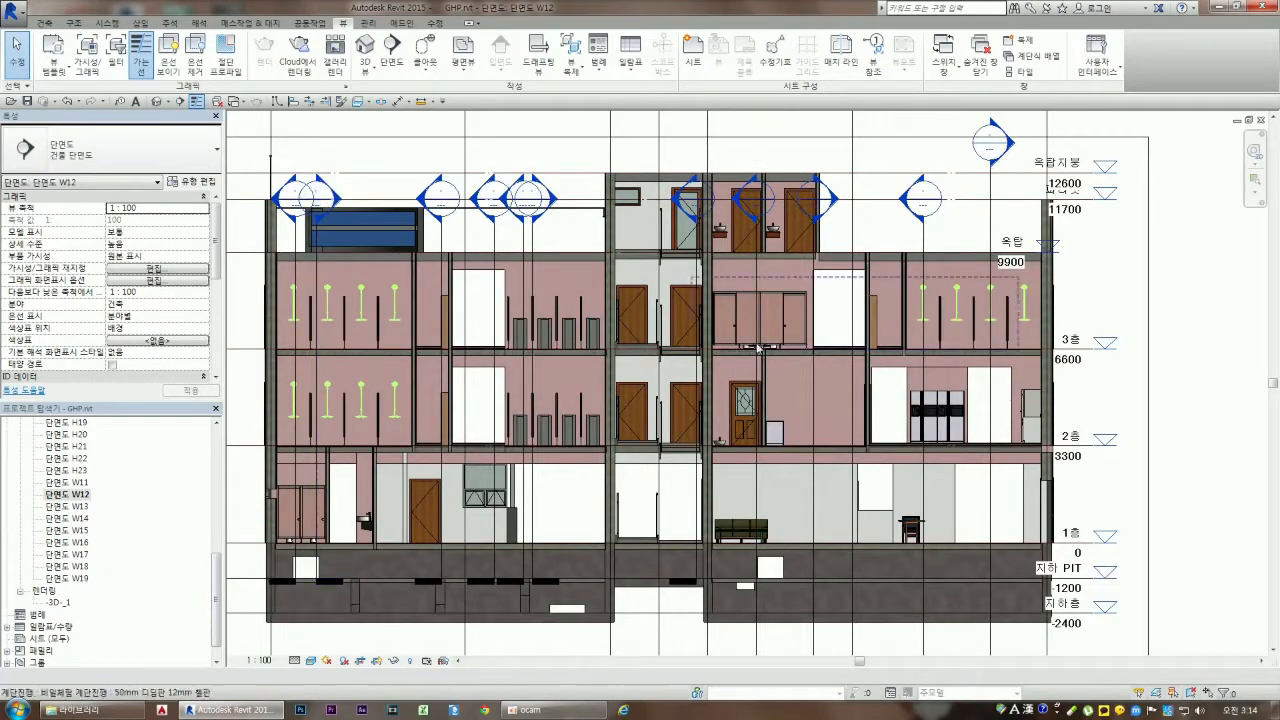
scroll(772, 352, "down", 1)
scroll(442, 255, "up", 1)
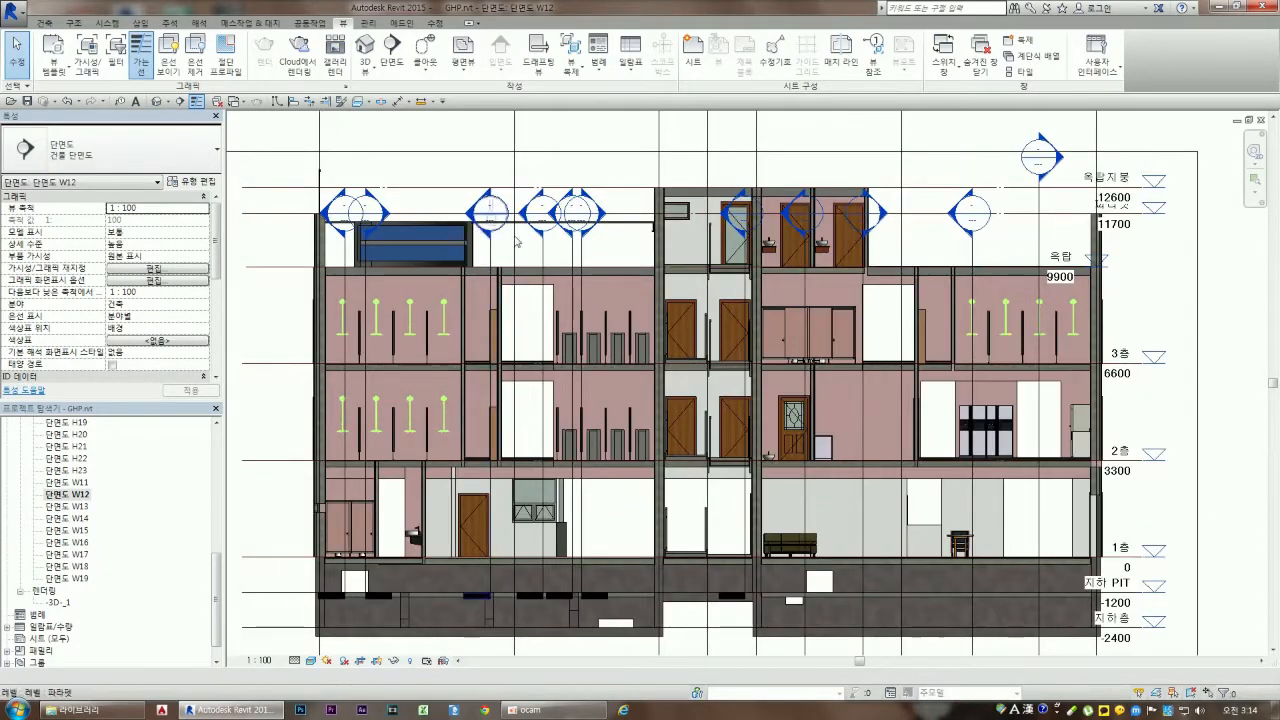
Go through sections 단면도 W13, W14, W15 and W16, examining the window and furniture layout in W16
left_click(76, 508)
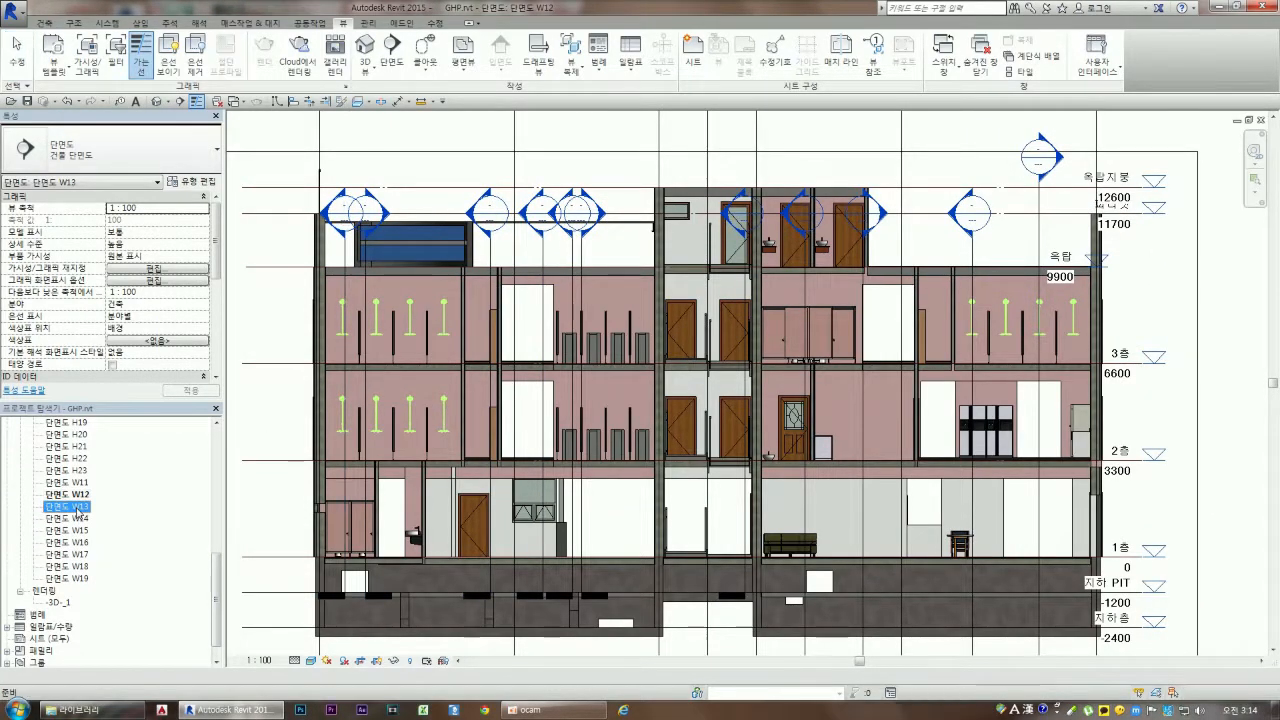
double_click(77, 508)
double_click(76, 519)
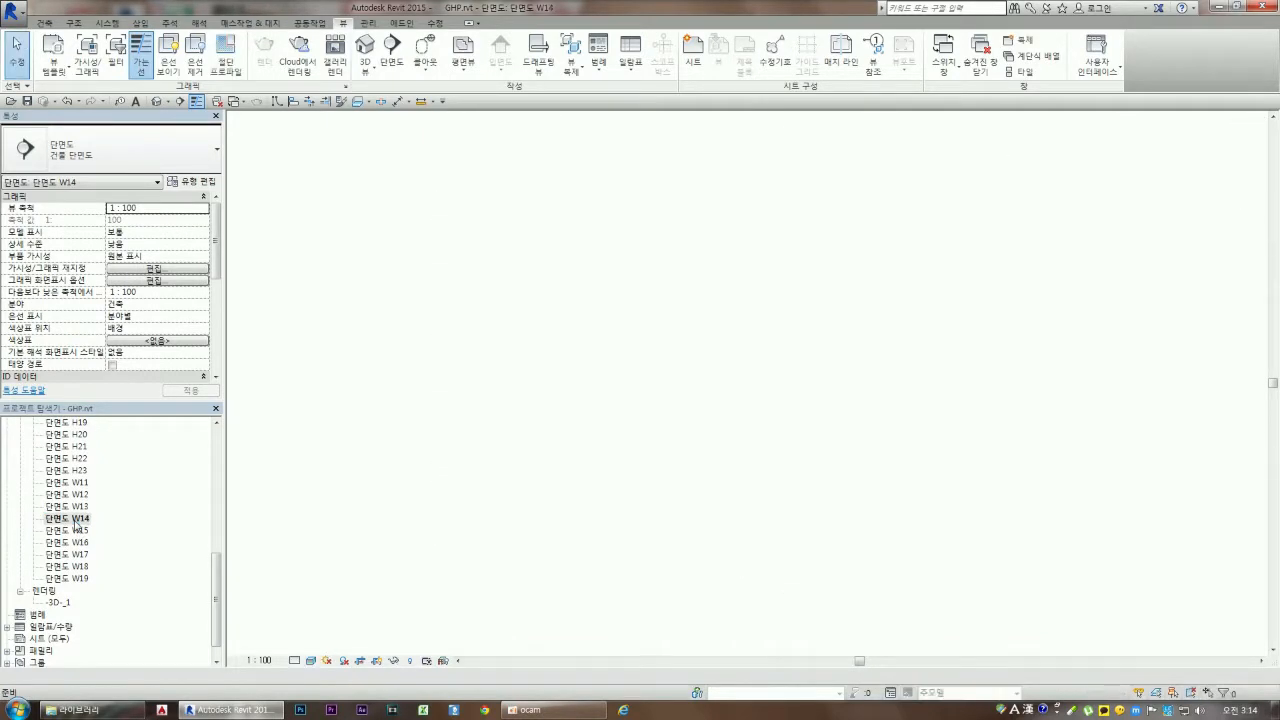
double_click(73, 531)
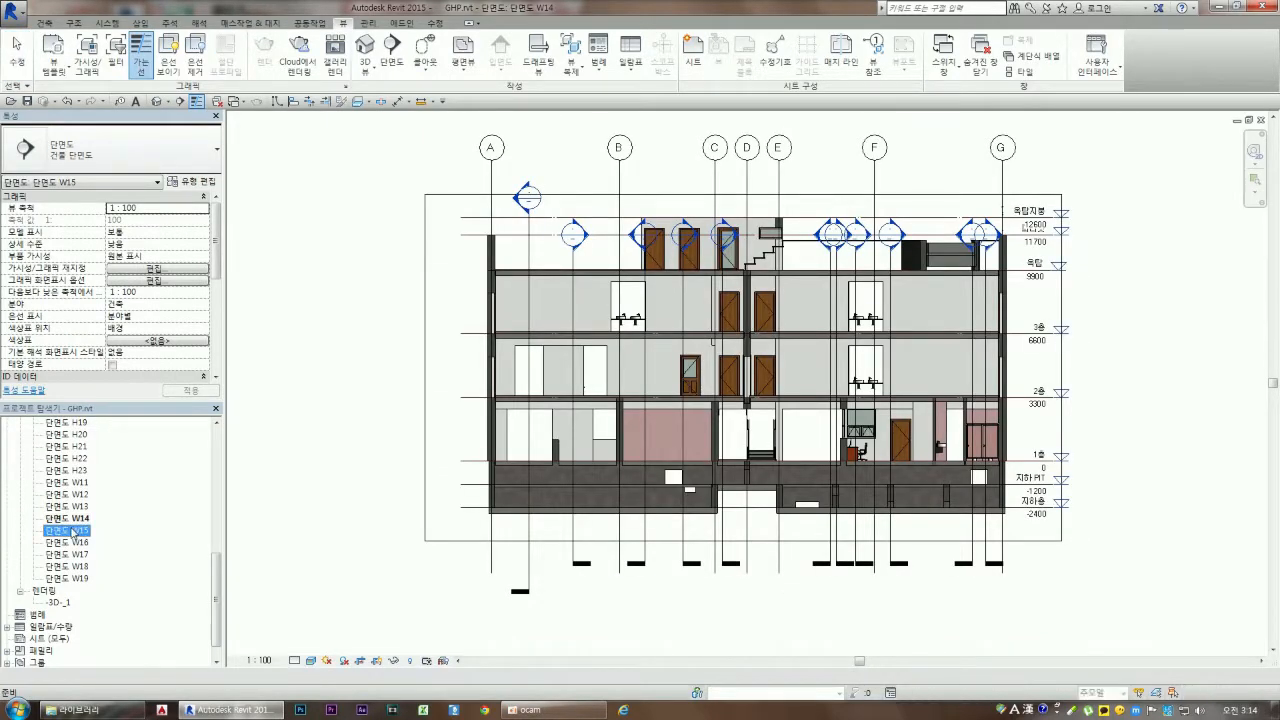
double_click(62, 542)
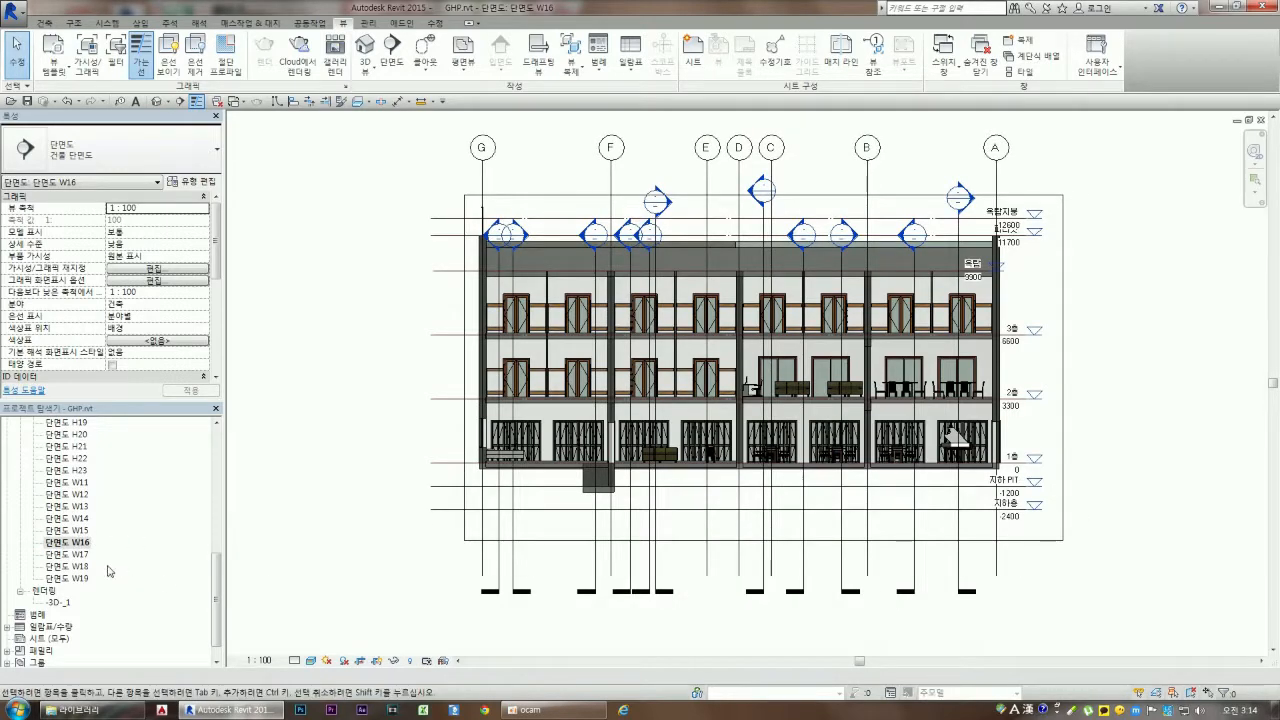
scroll(741, 309, "up", 2)
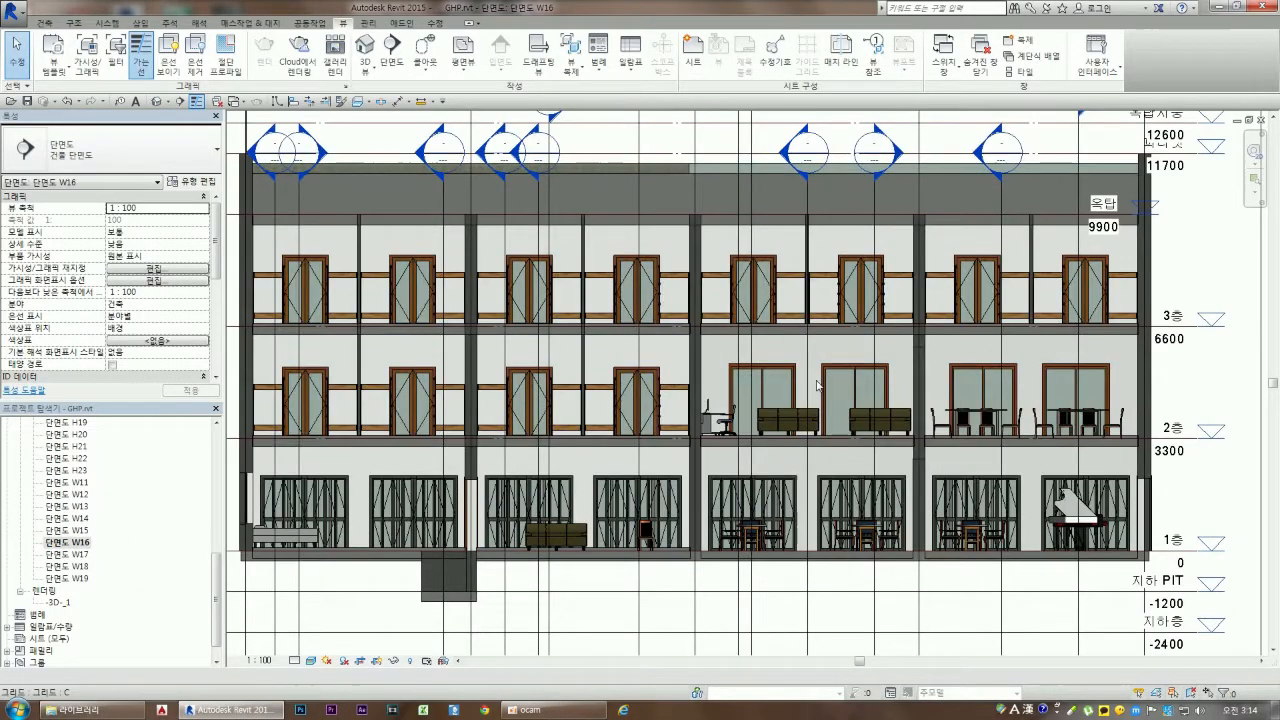
scroll(573, 373, "up", 2)
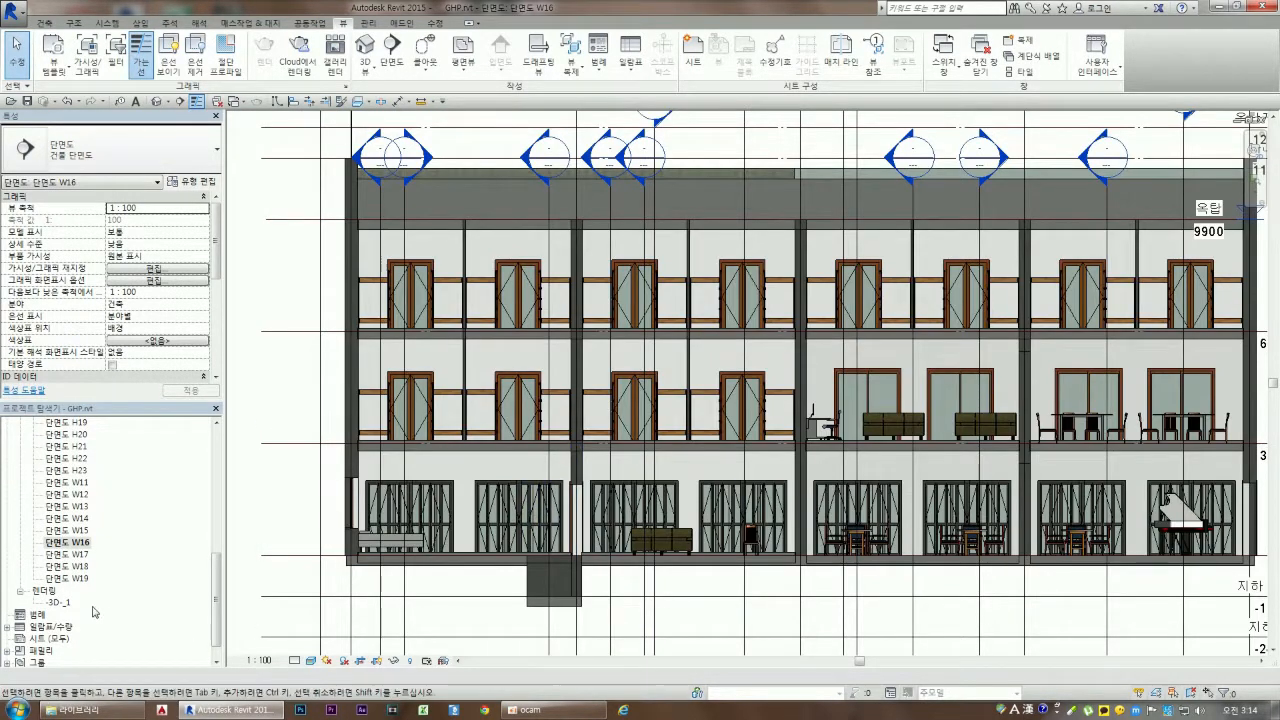
Open section 단면도 W17 and the south elevation 남측면도 and examine the elevation's balconies and windows
double_click(79, 555)
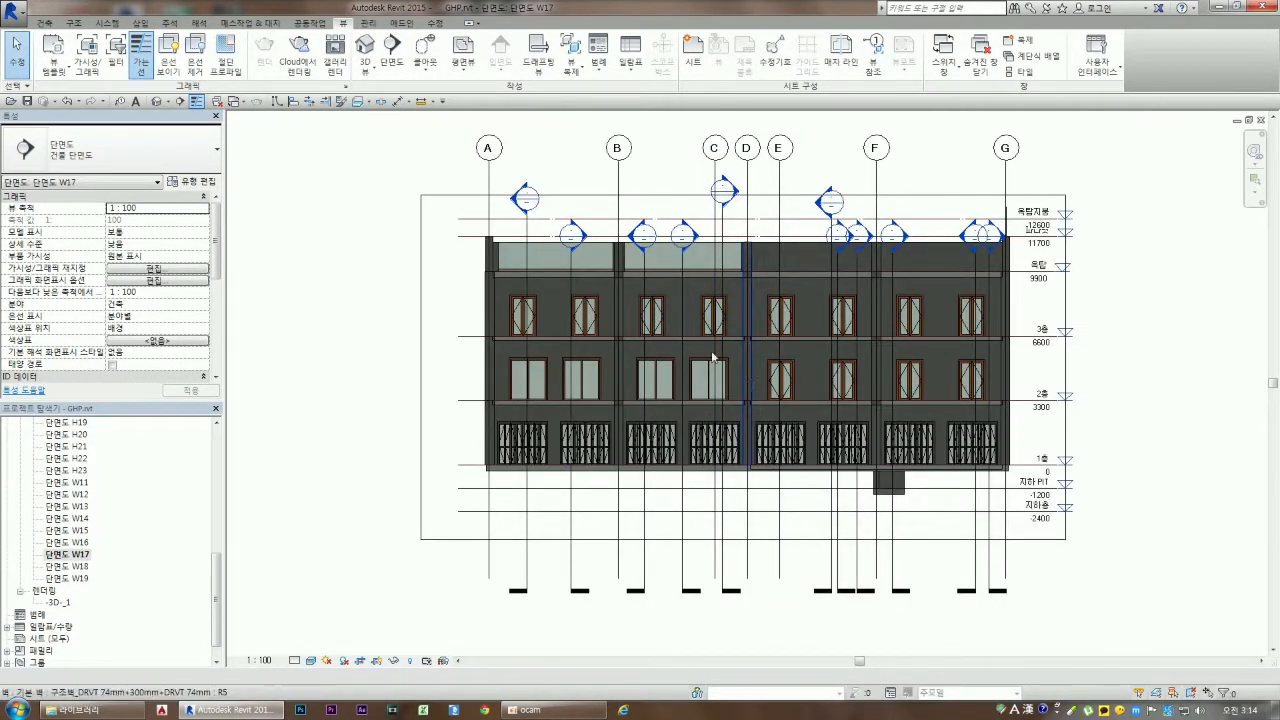
left_click(66, 567)
left_click_drag(219, 581, 220, 462)
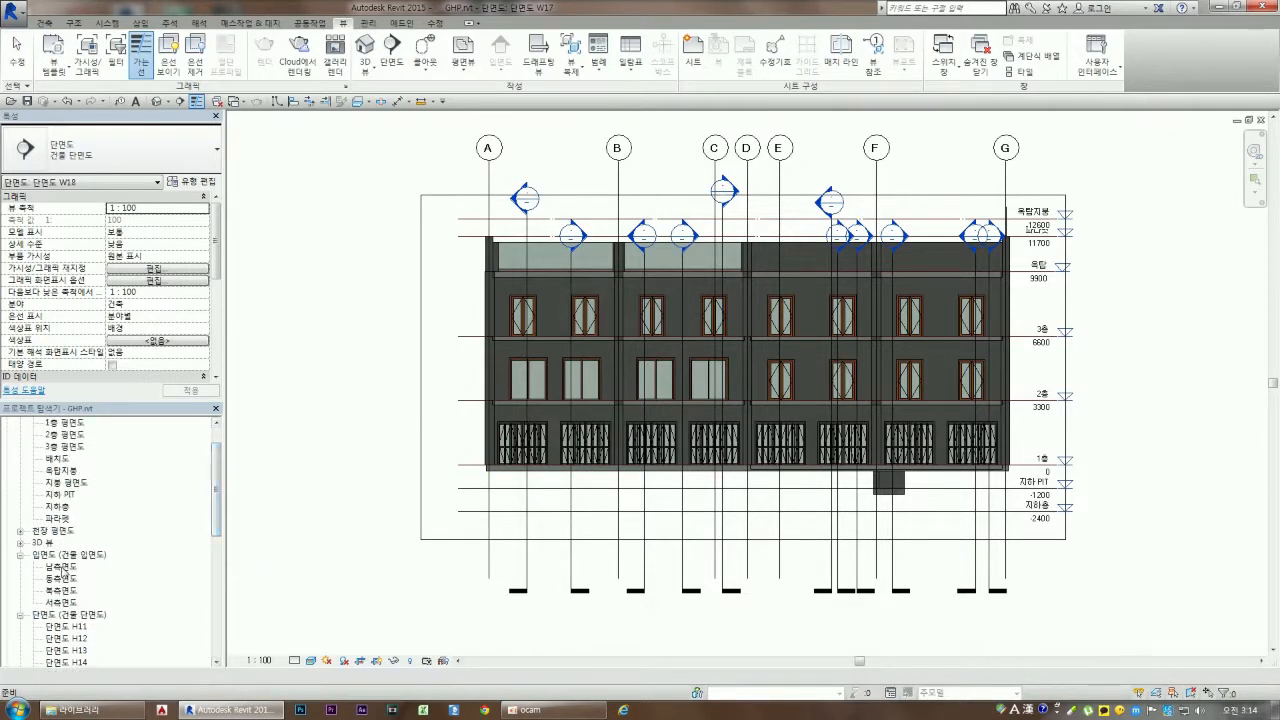
double_click(57, 567)
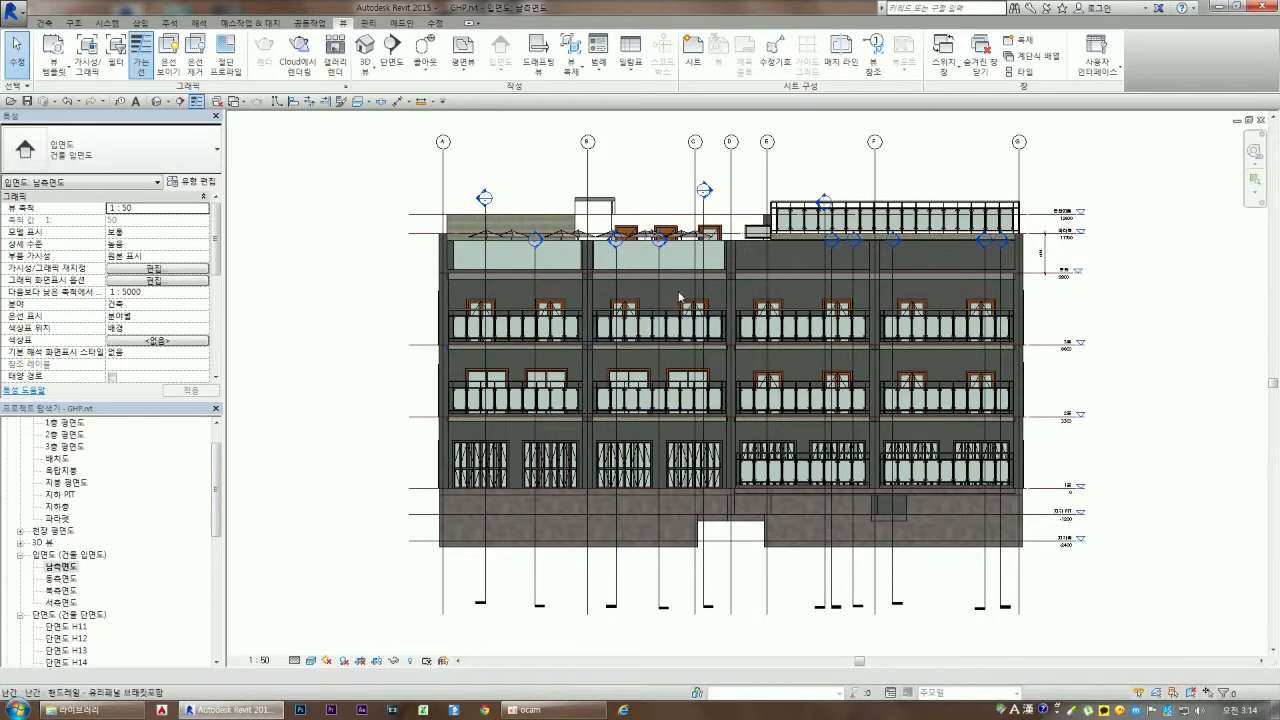
scroll(681, 395, "up", 2)
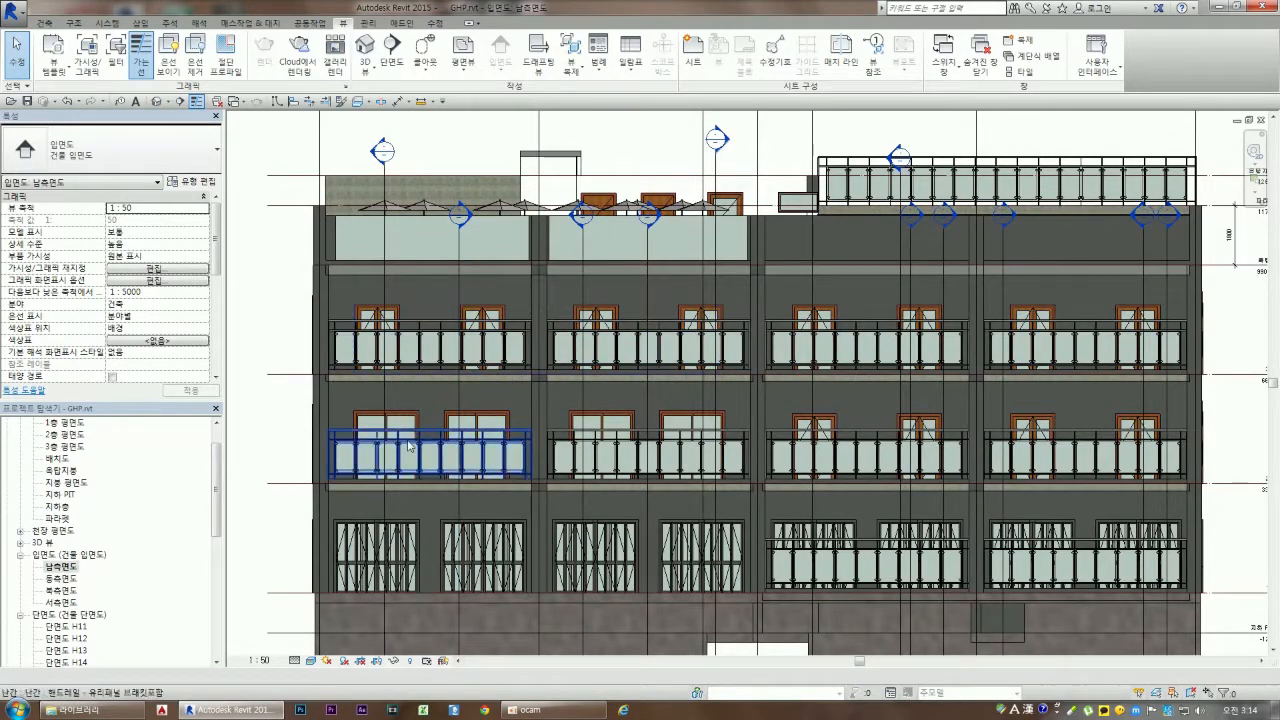
scroll(430, 445, "down", 1)
Show the bunk-room perspective 3D 뷰 1 and the whole building in the {3D} view from a lower angle
left_click(20, 543)
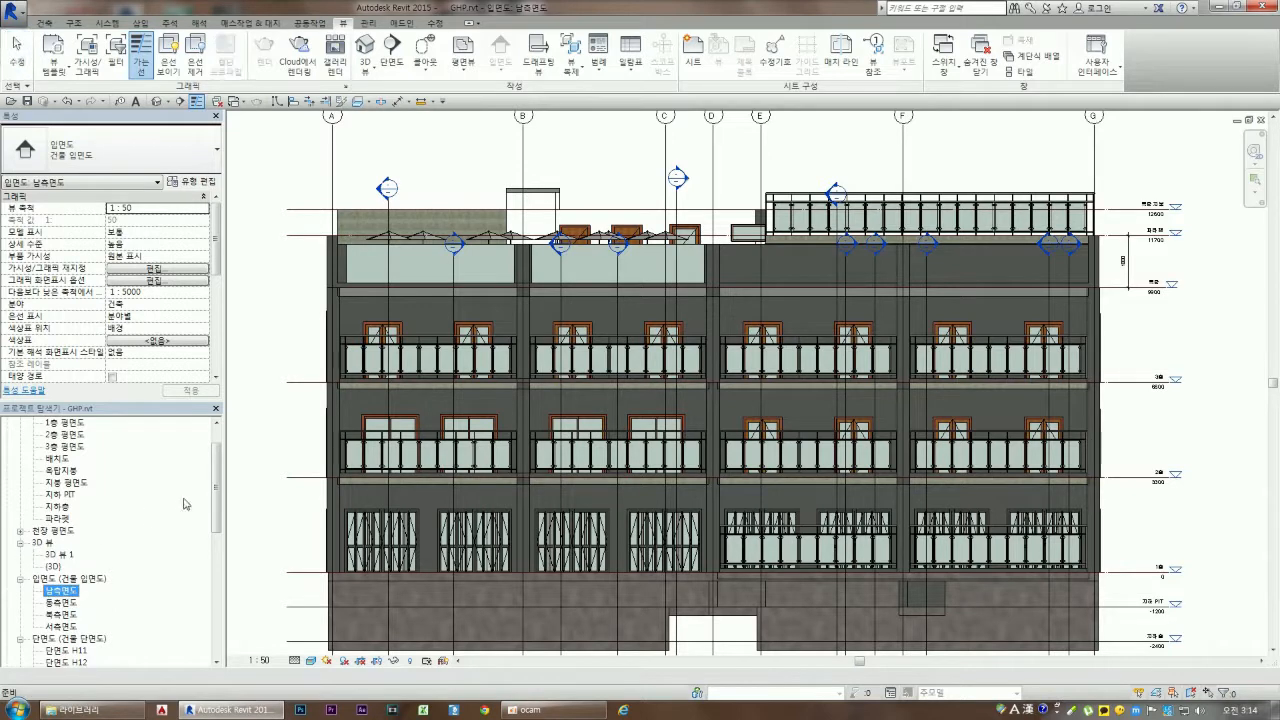
double_click(58, 554)
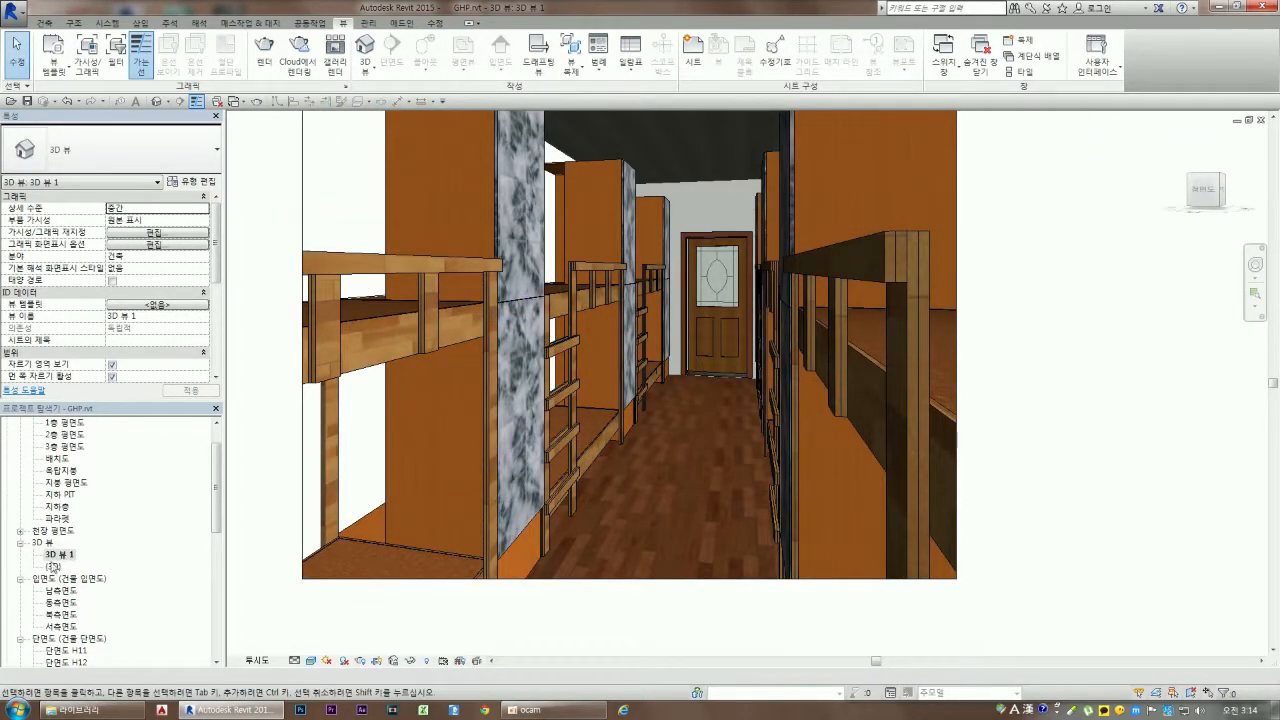
double_click(54, 566)
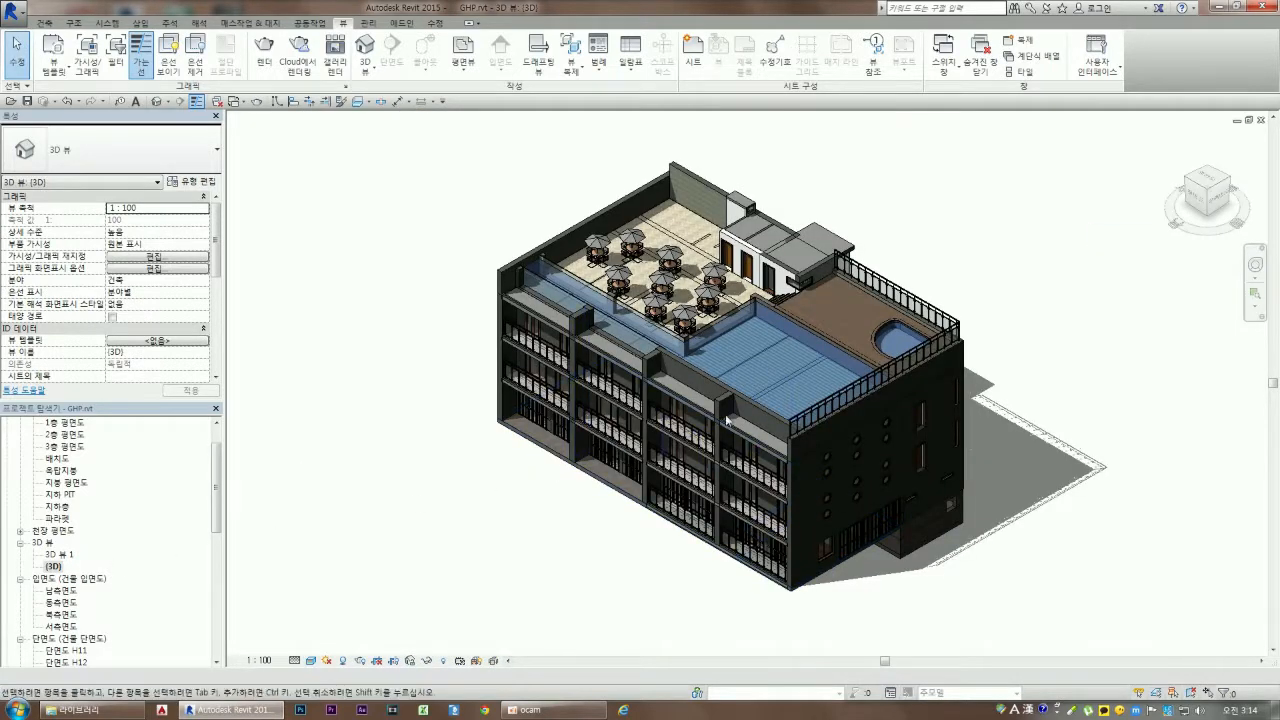
scroll(790, 265, "up", 3)
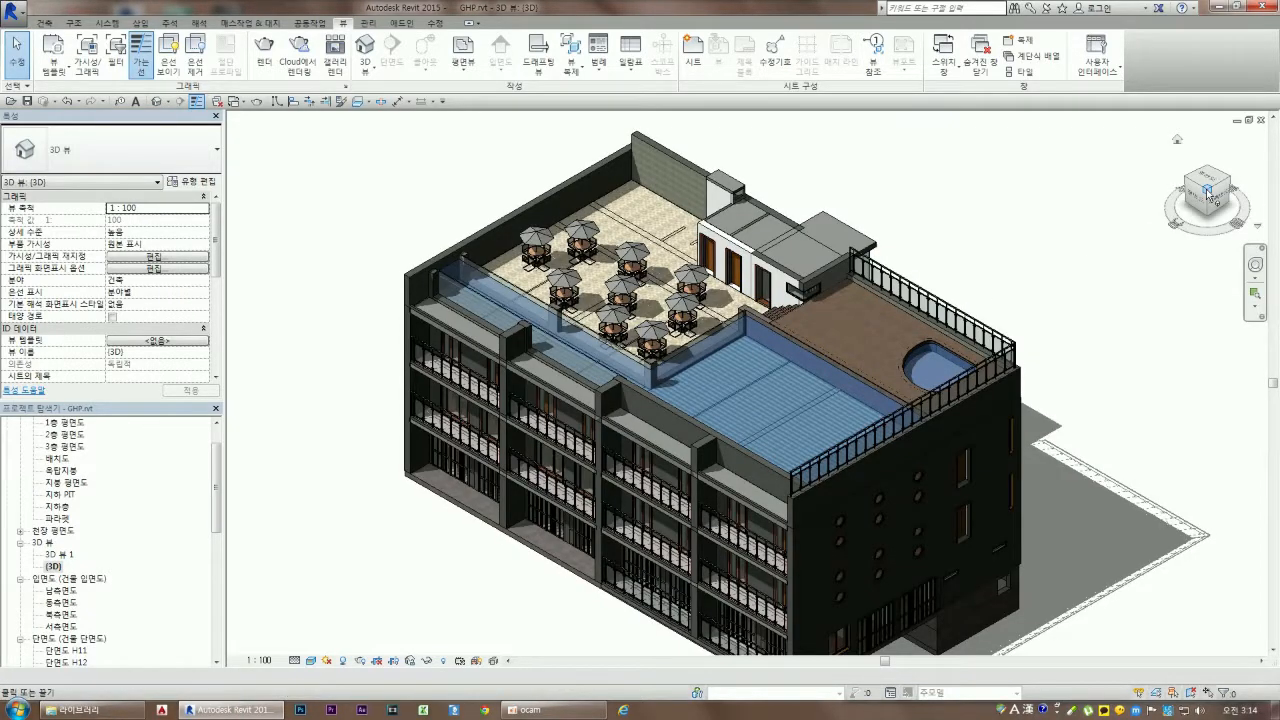
left_click_drag(1216, 190, 1236, 161)
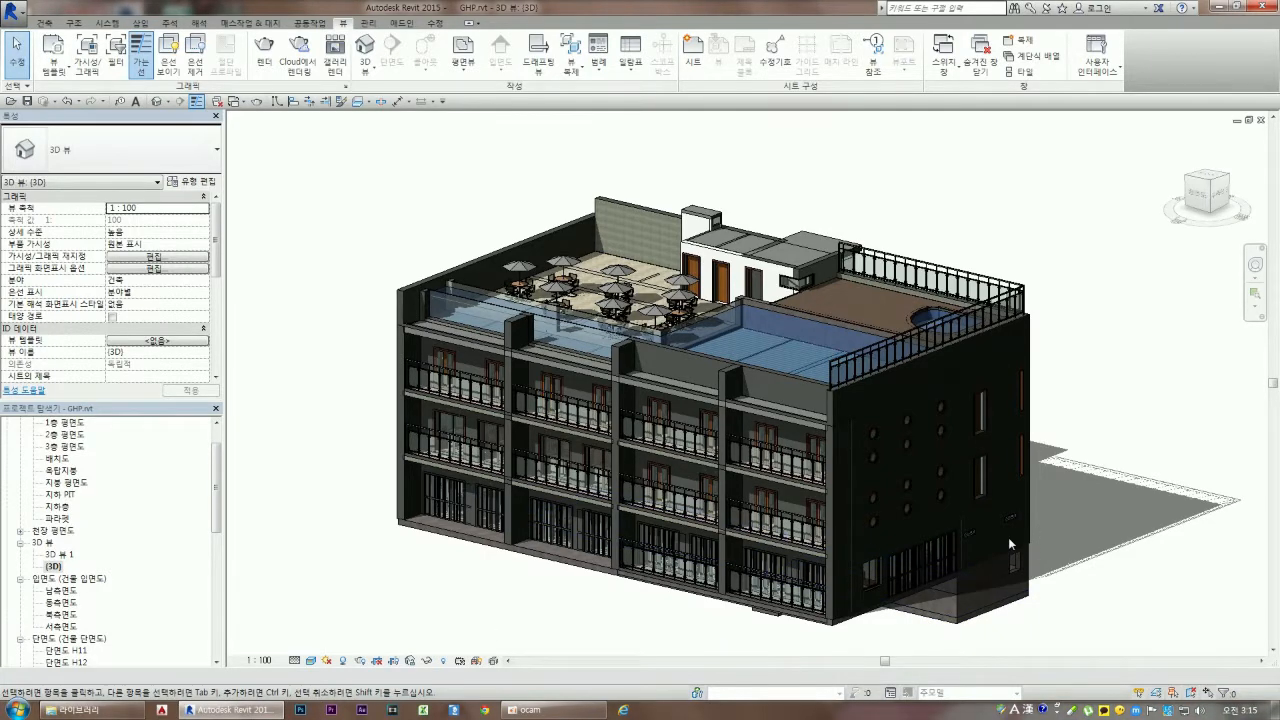
Examine the building's side entrance, balcony facade, rooftop pool and terrace in the {3D} view
scroll(1015, 545, "up", 3)
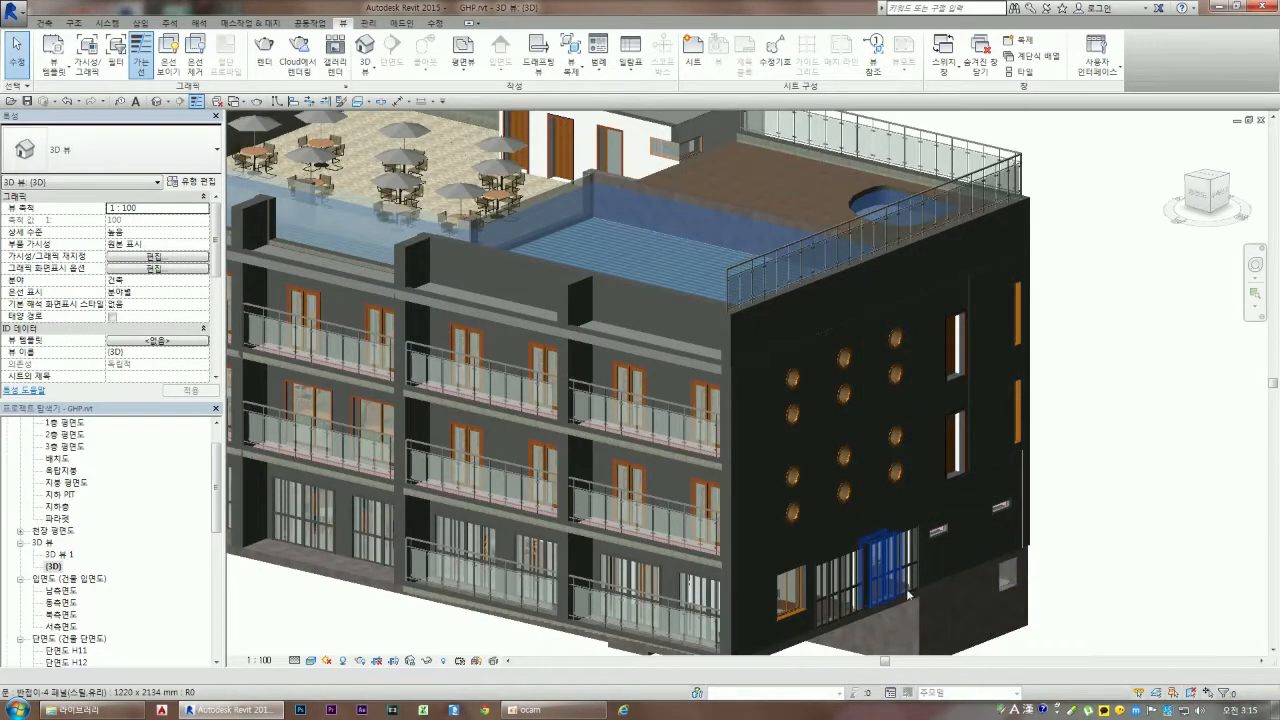
scroll(680, 609, "down", 5)
scroll(749, 606, "up", 4)
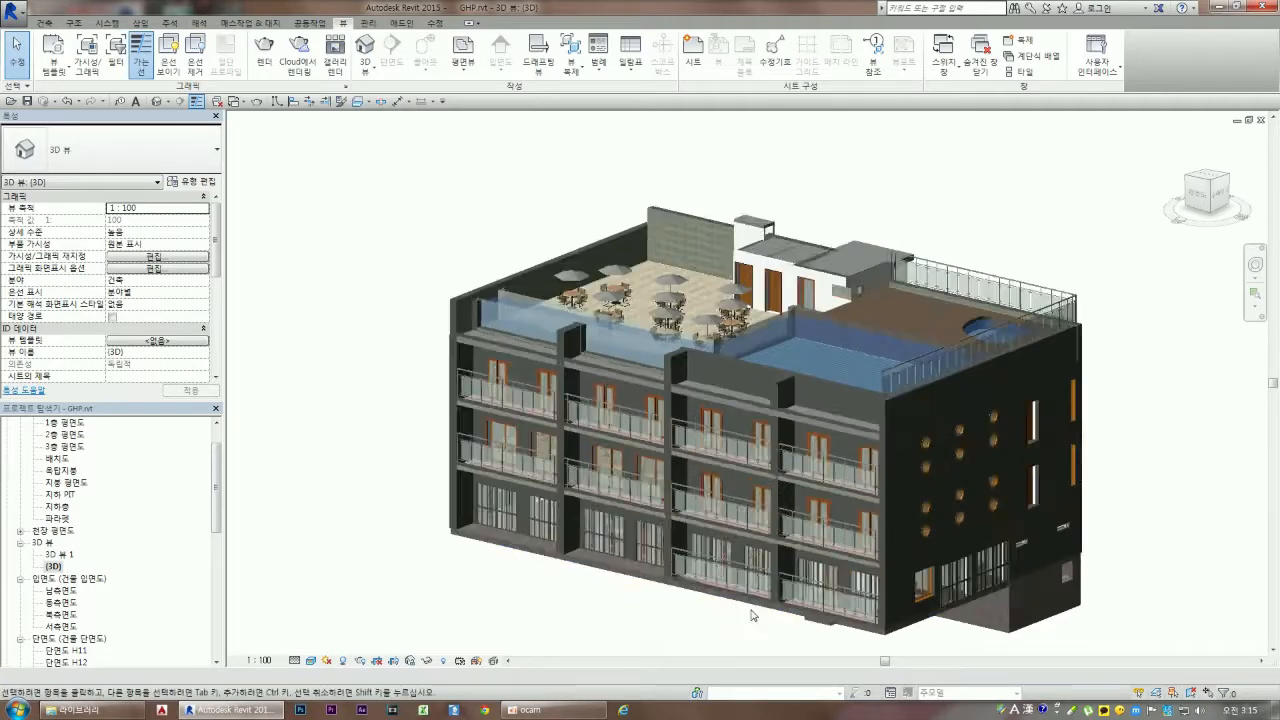
scroll(790, 630, "up", 4)
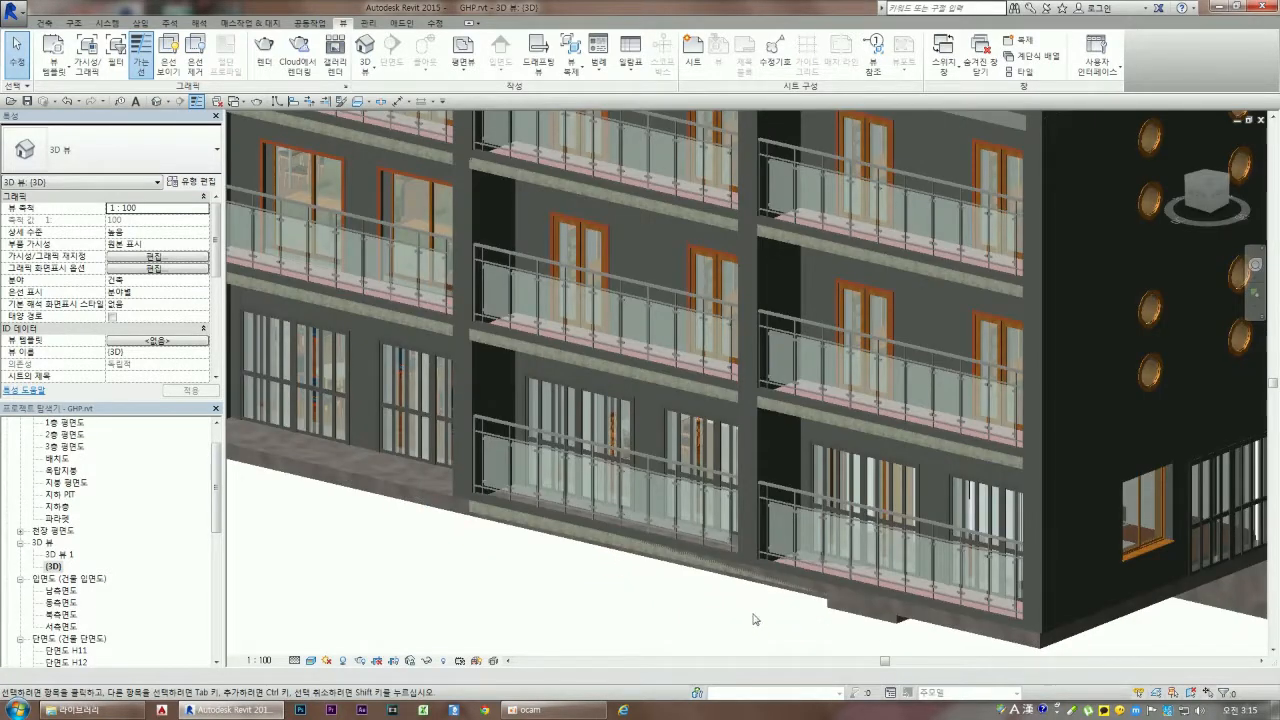
scroll(634, 561, "down", 3)
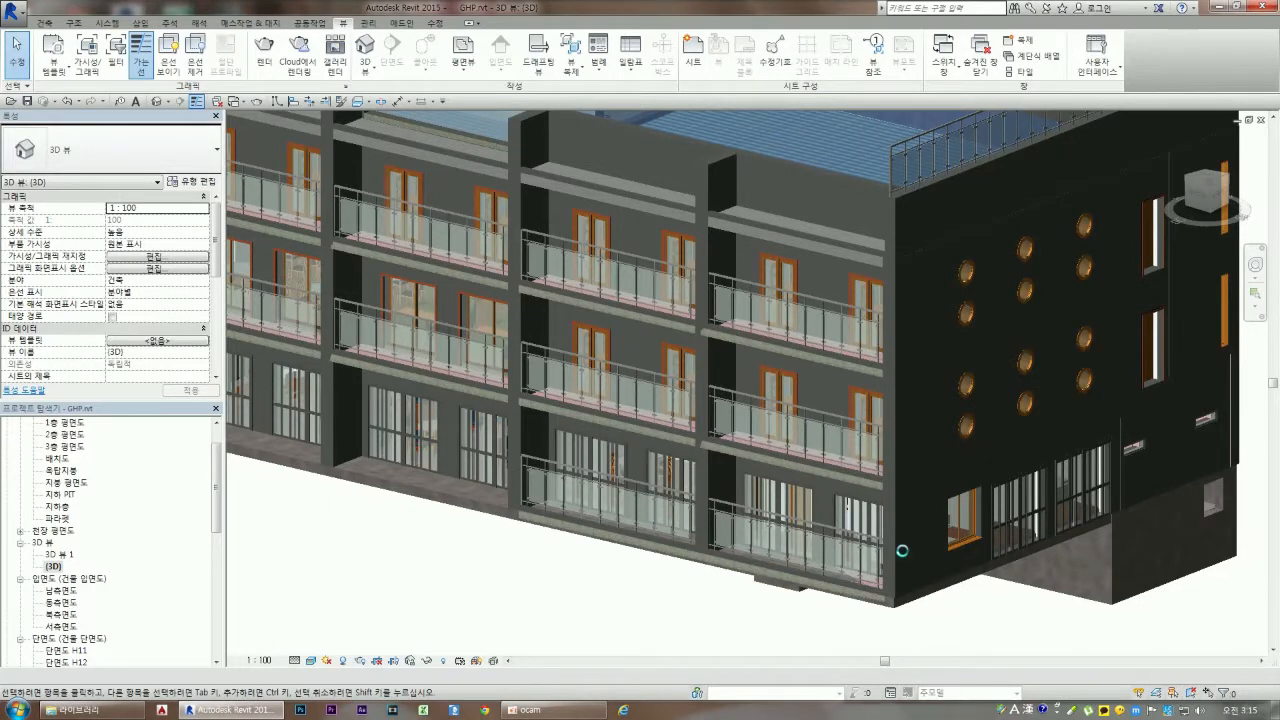
scroll(580, 591, "down", 3)
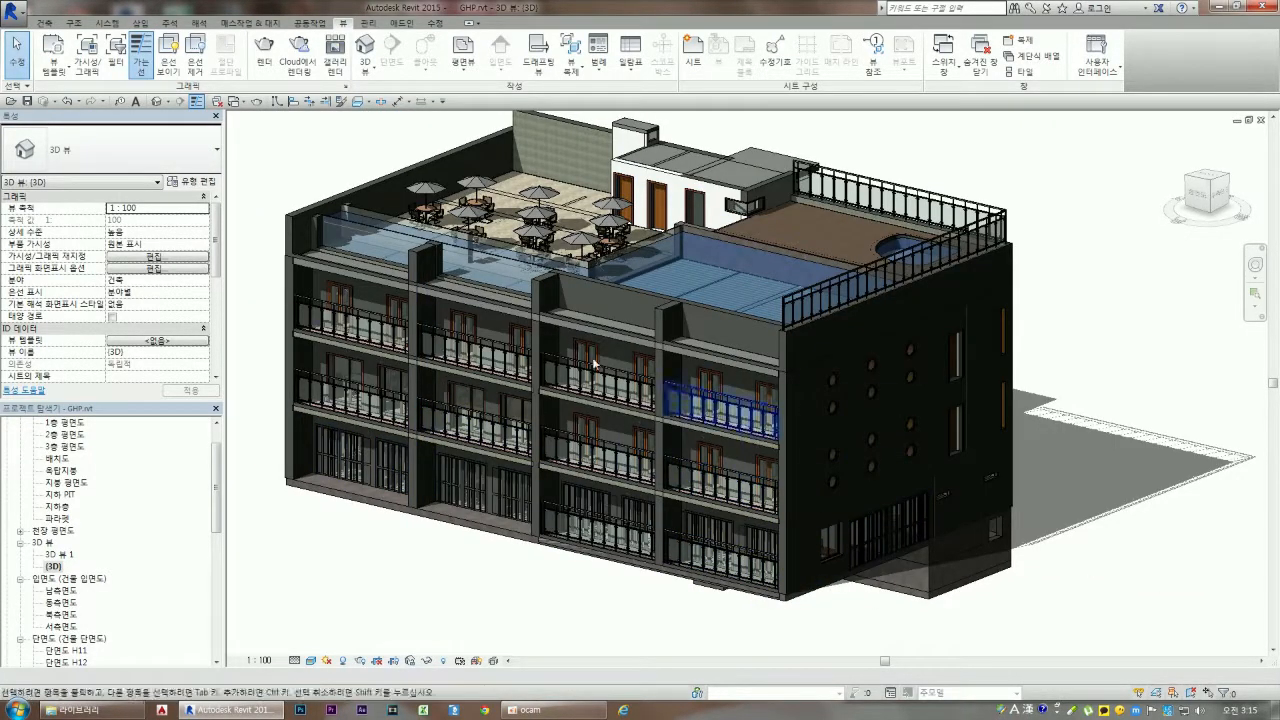
scroll(344, 129, "up", 2)
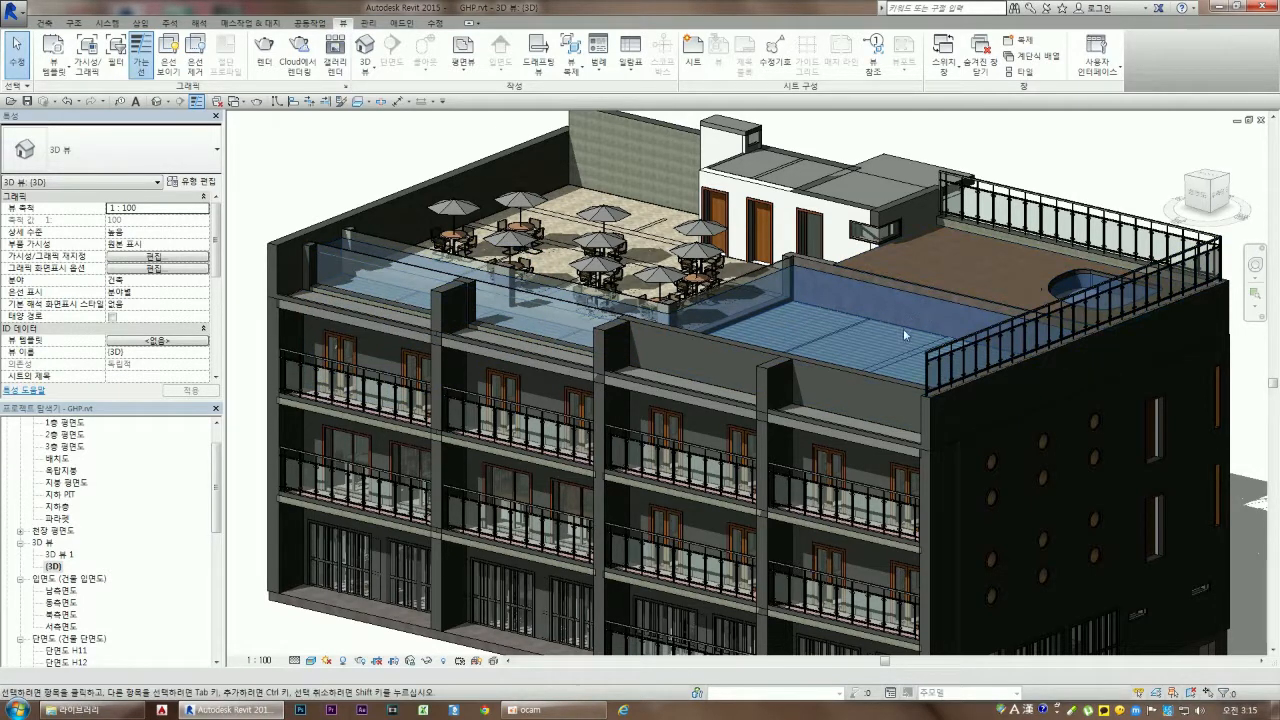
Open the rendering -3D-_1 and examine its rooftop pool, parasol terrace and upper balconies
left_click_drag(218, 489, 165, 600)
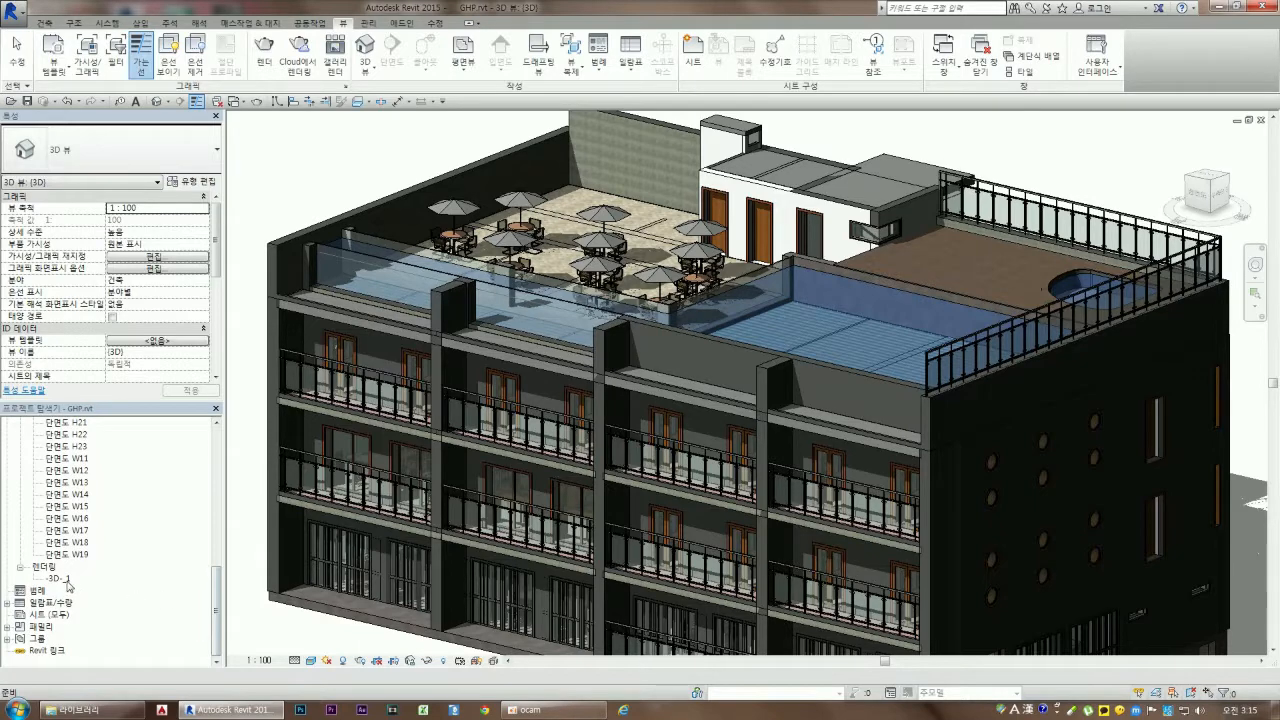
double_click(66, 580)
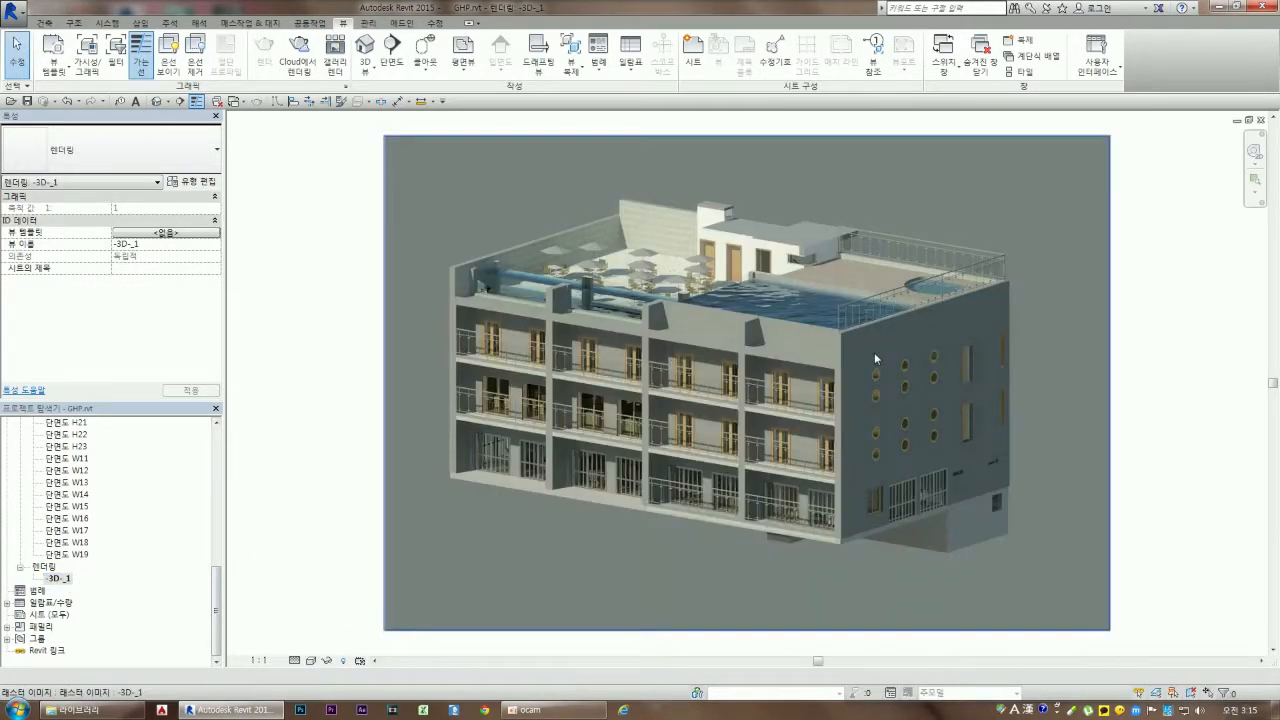
scroll(870, 340, "up", 5)
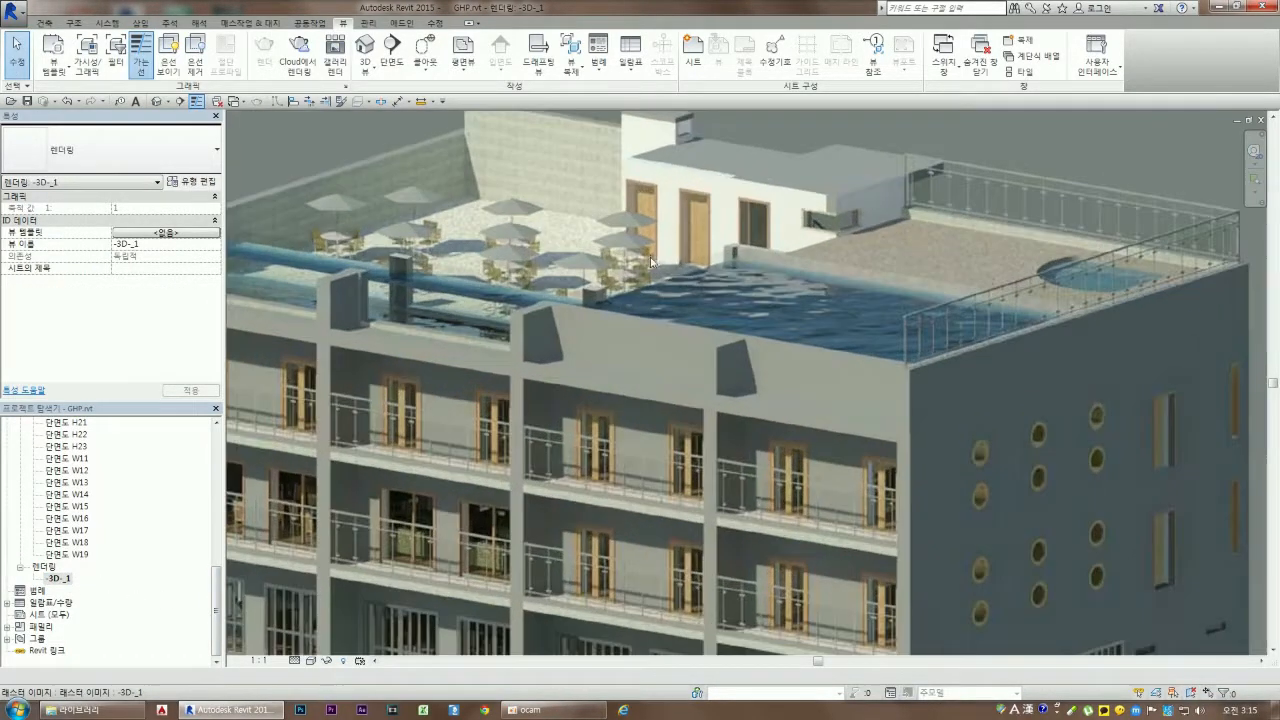
scroll(816, 318, "down", 5)
scroll(476, 283, "up", 5)
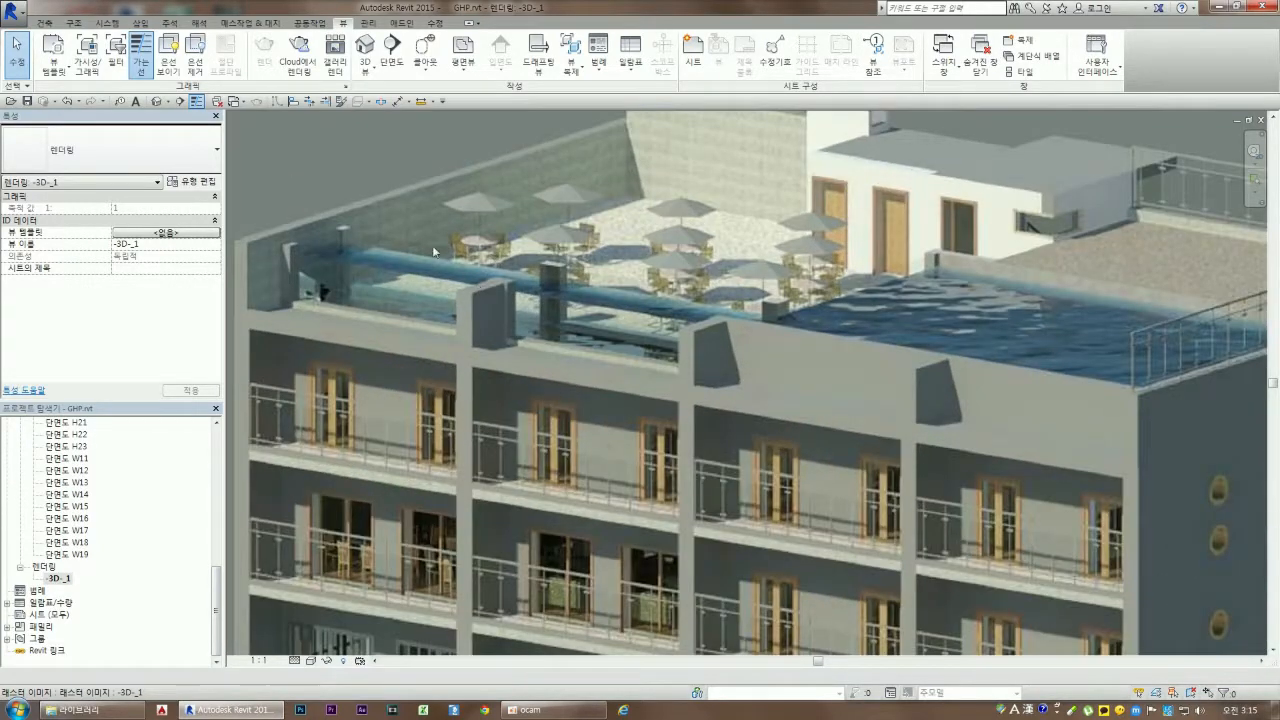
scroll(343, 321, "down", 3)
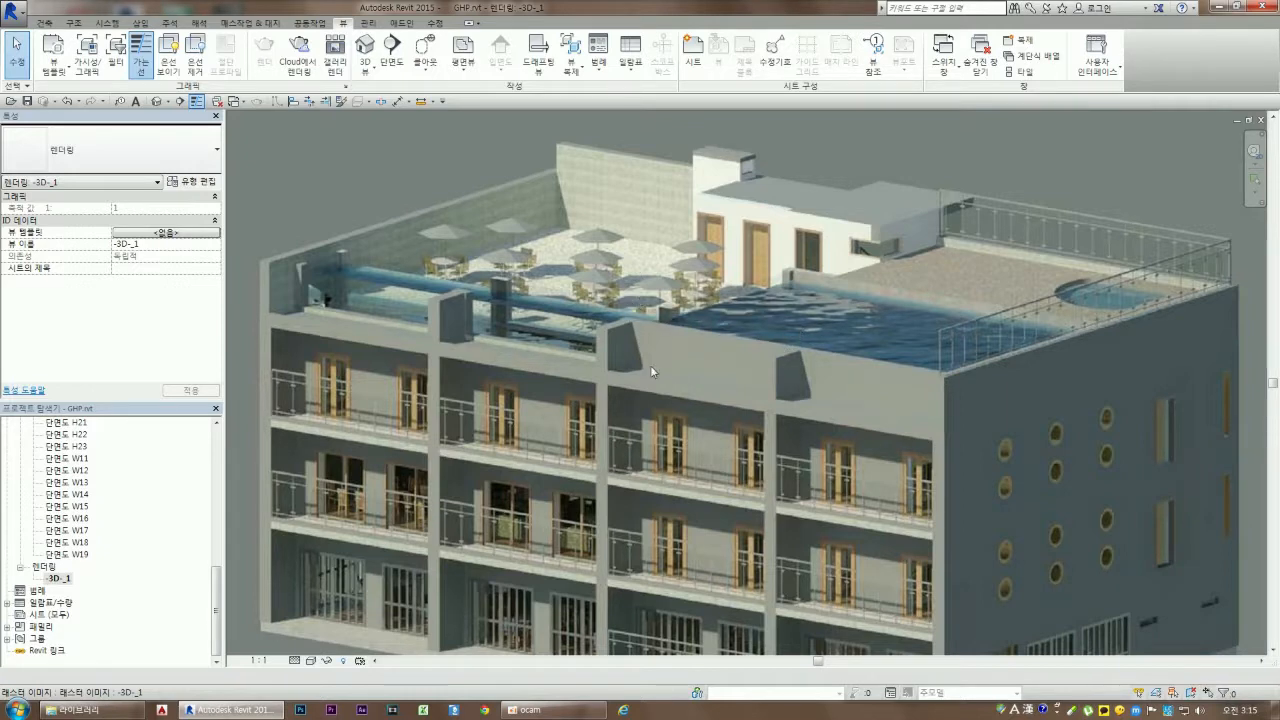
scroll(680, 337, "down", 1)
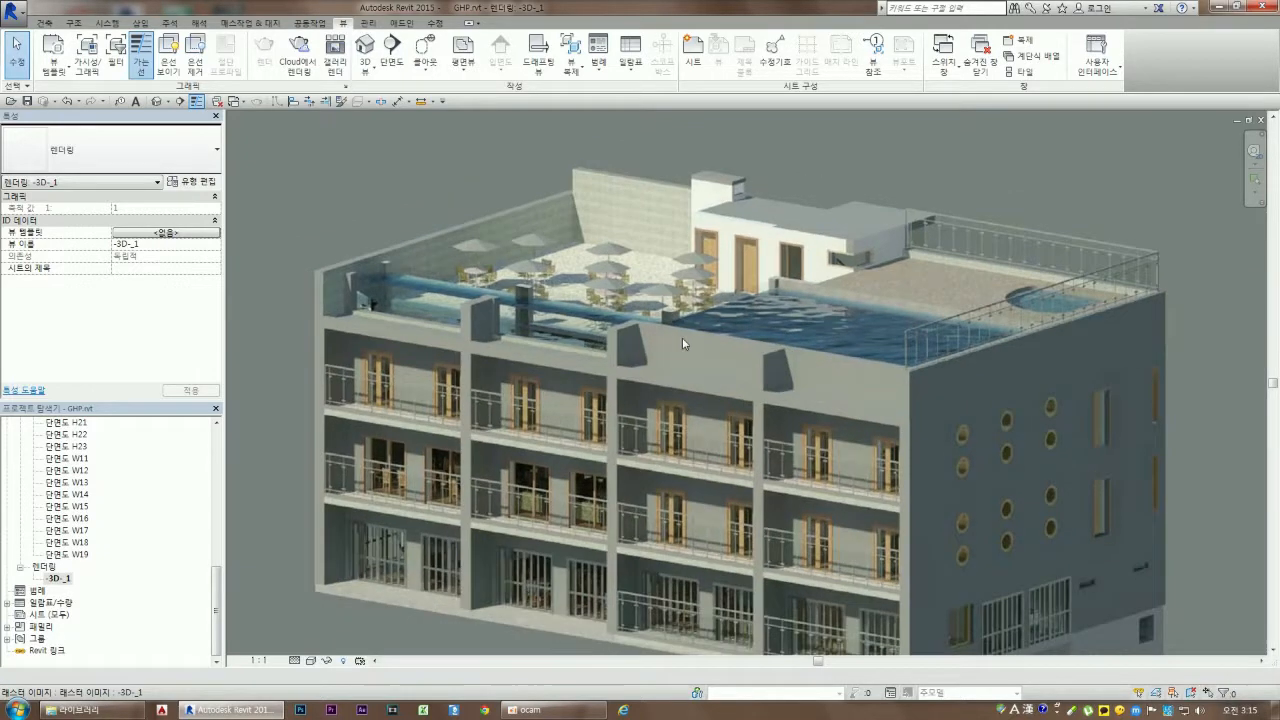
Examine the lower-floor windows and balconies of the rendered facade, finishing on a view of most of the building
scroll(709, 338, "down", 3)
scroll(698, 477, "up", 2)
scroll(617, 541, "up", 3)
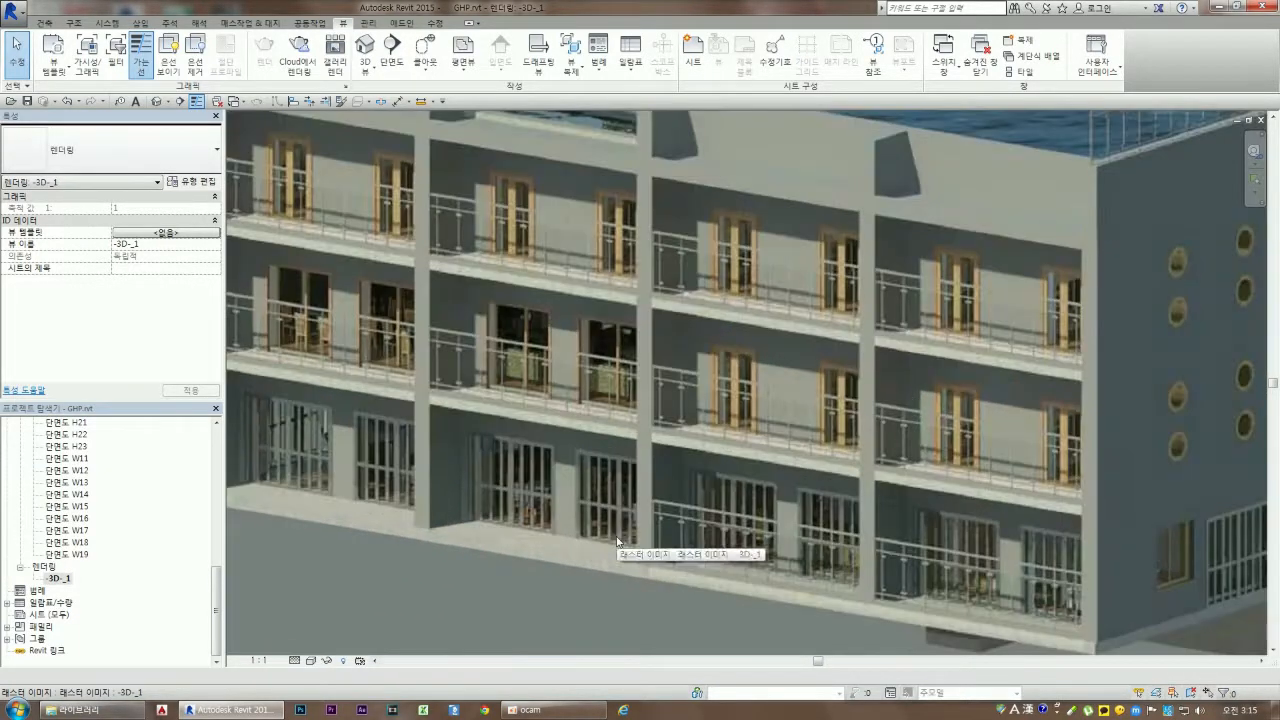
scroll(640, 515, "down", 1)
scroll(645, 517, "down", 3)
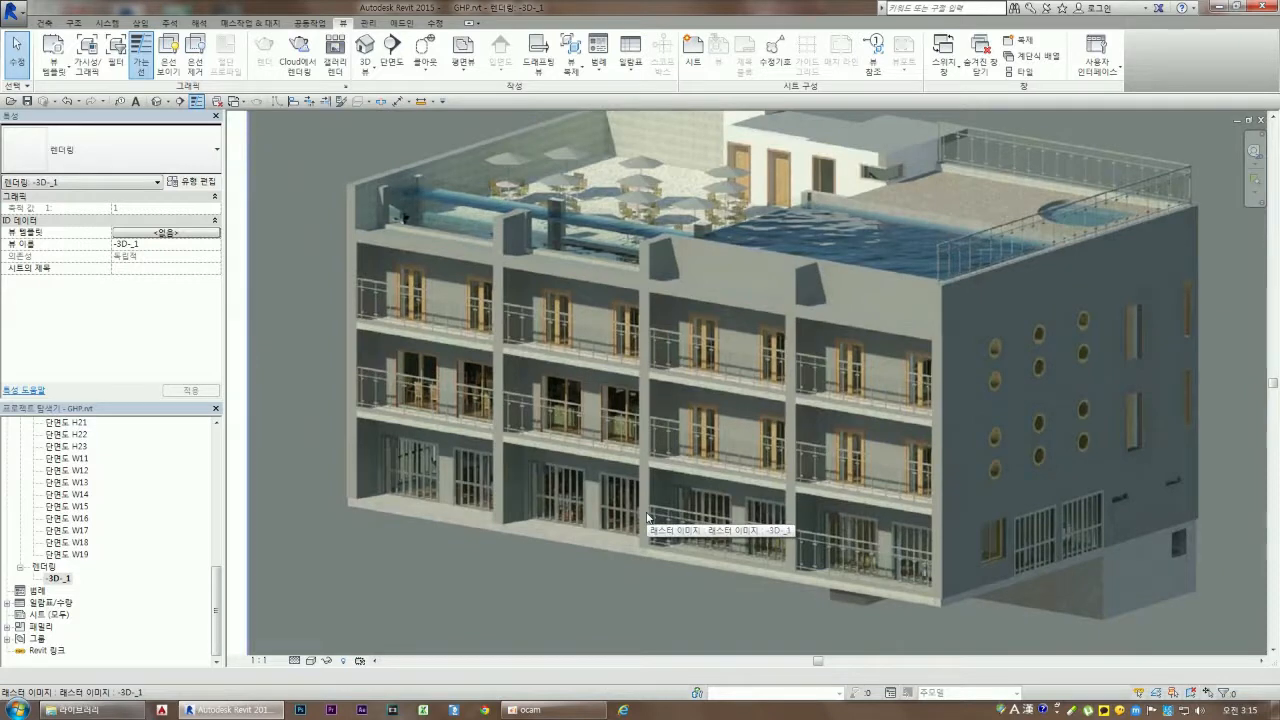
scroll(645, 413, "up", 2)
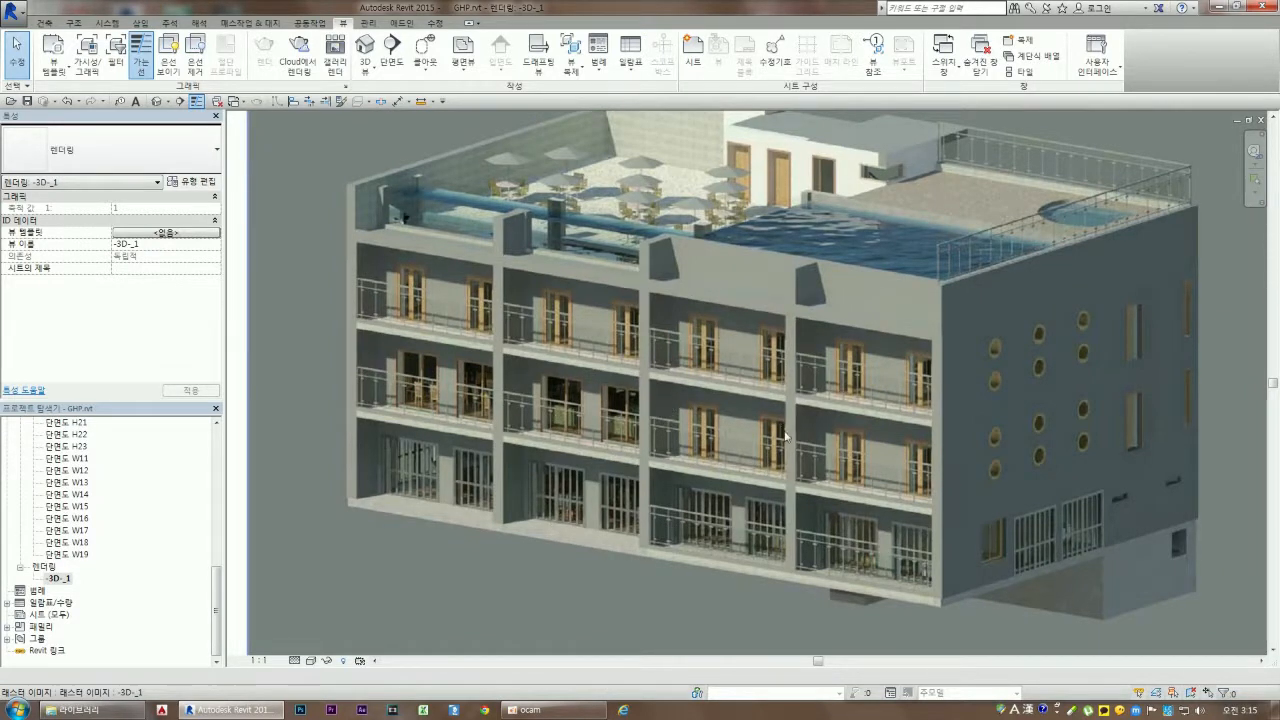
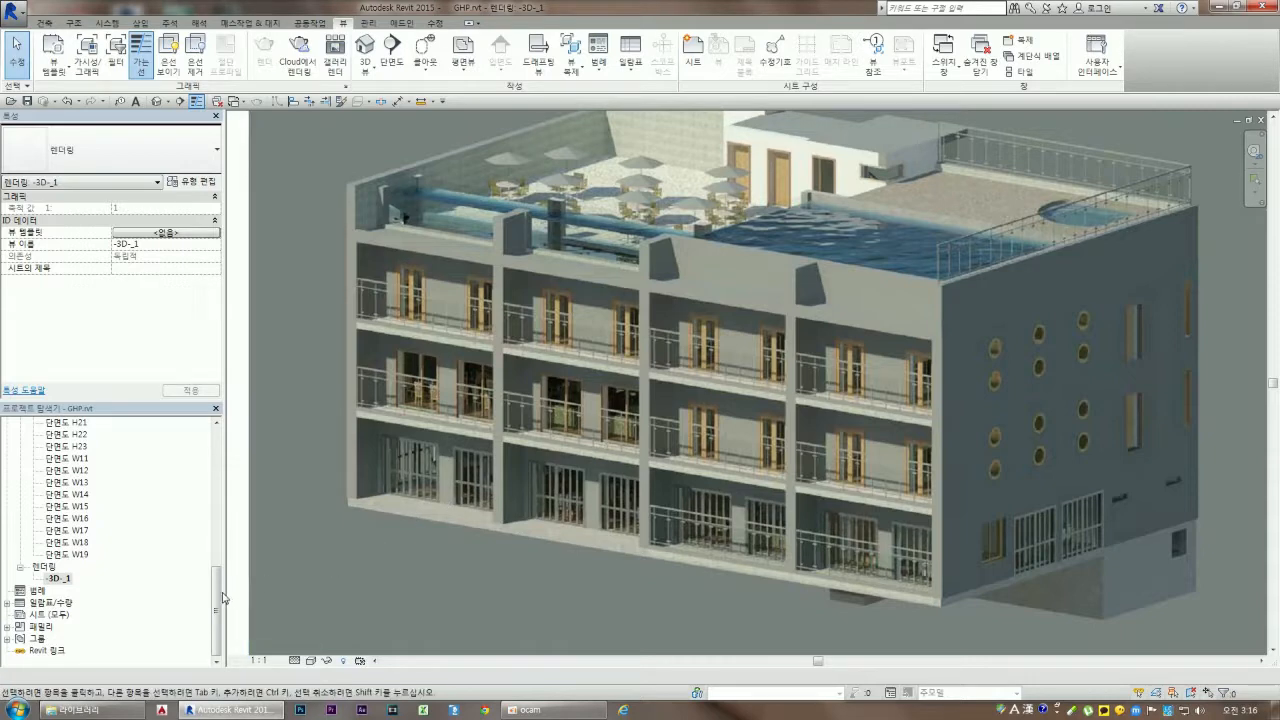
Open the door schedule 문 일람표 and look through its rows, returning to the beginning
left_click(7, 603)
double_click(70, 614)
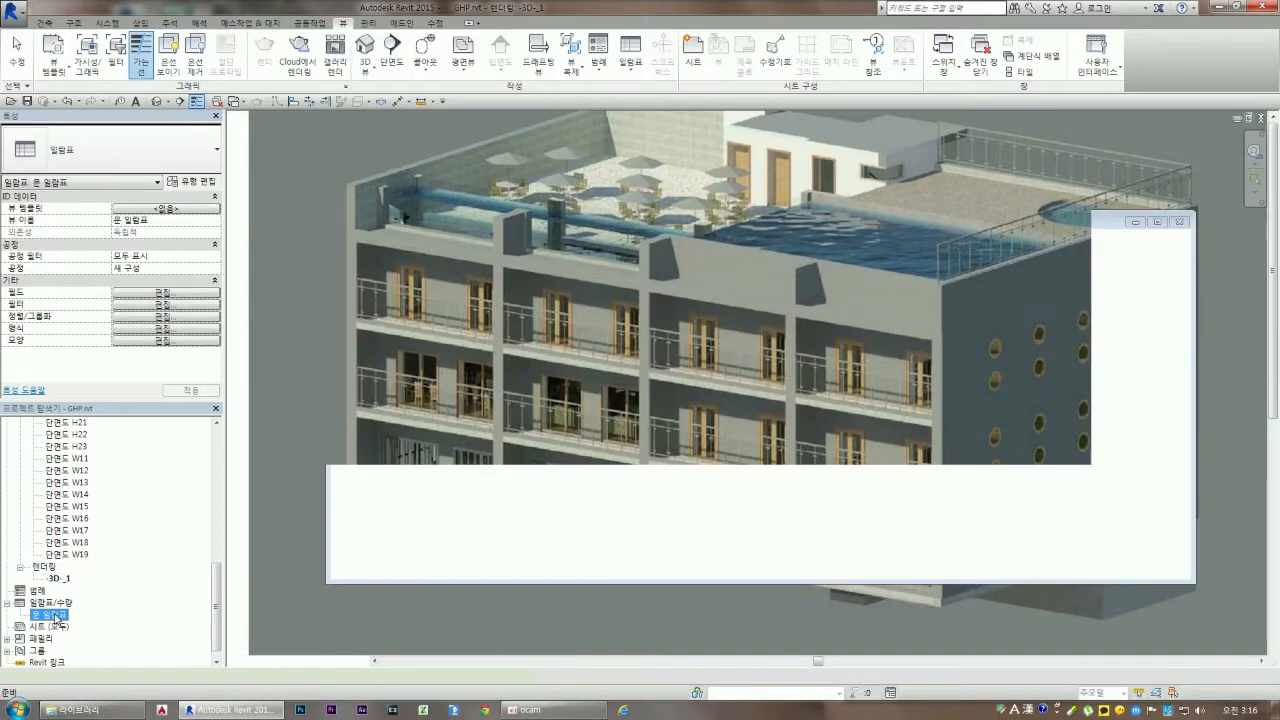
scroll(450, 450, "down", 10)
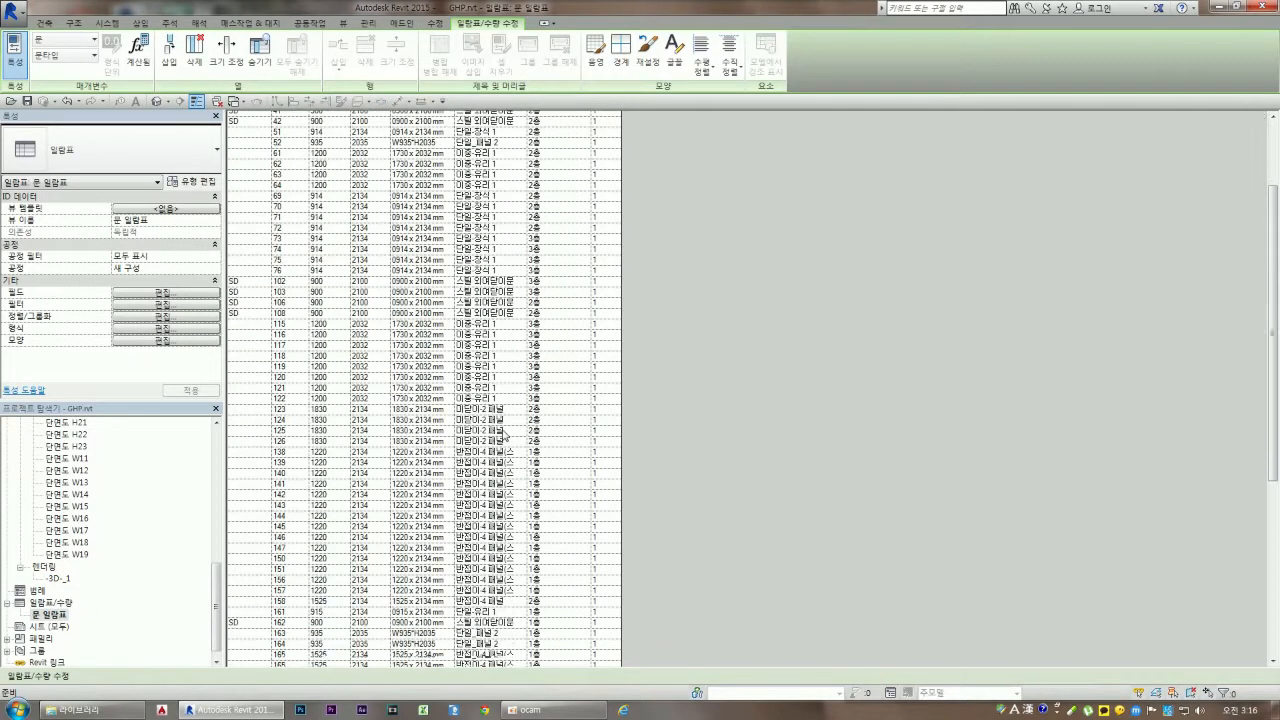
scroll(495, 470, "up", 10)
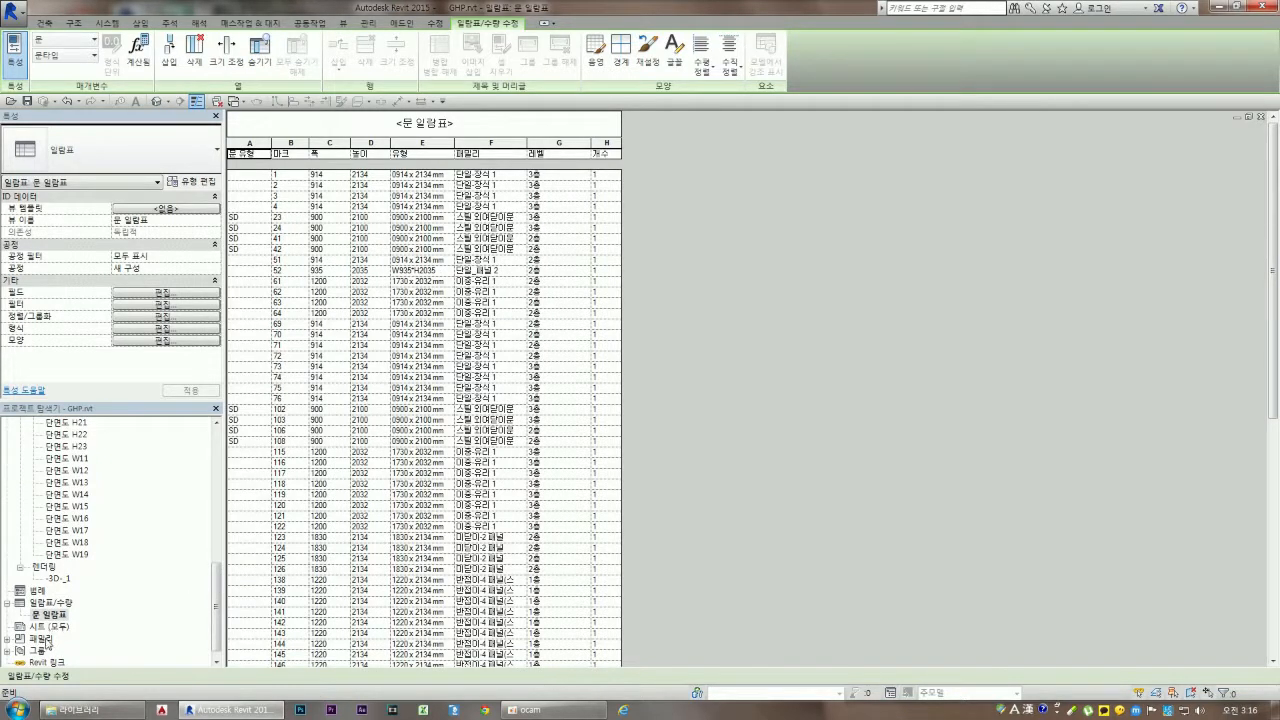
Expand the project's groups (그룹) and families (패밀리) and look through the family categories and model groups
left_click_drag(214, 593, 214, 599)
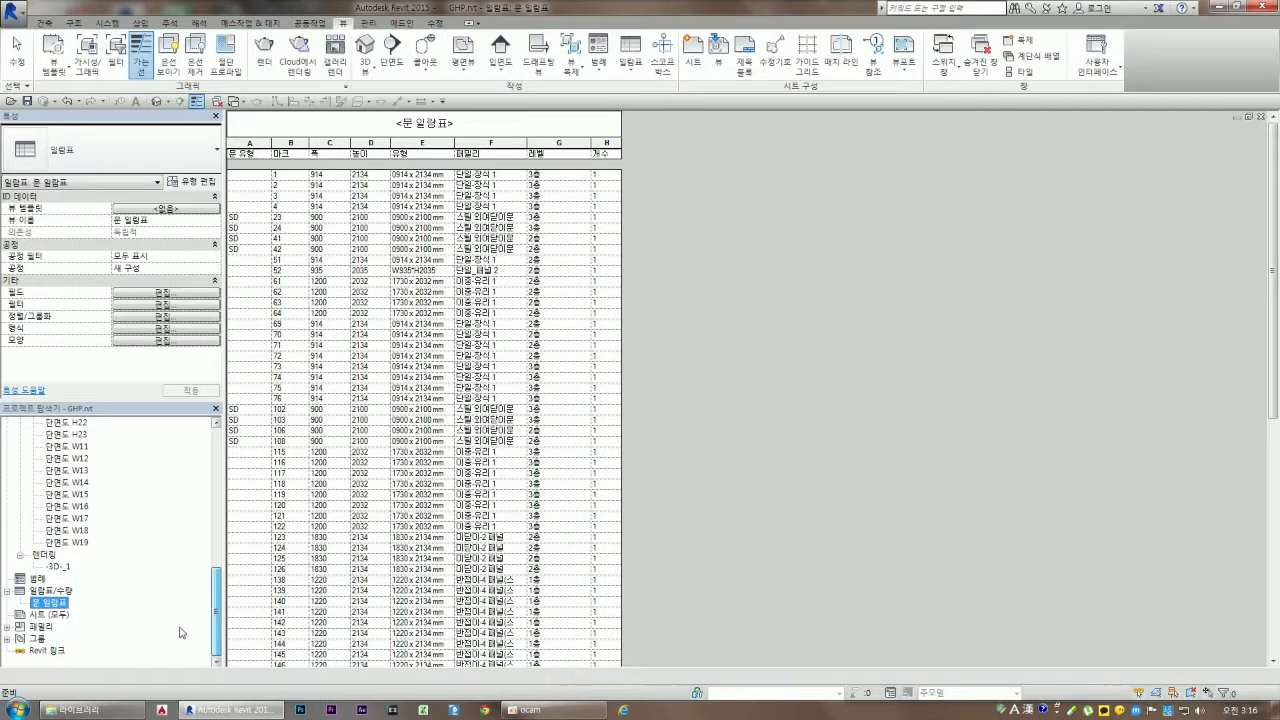
left_click(7, 638)
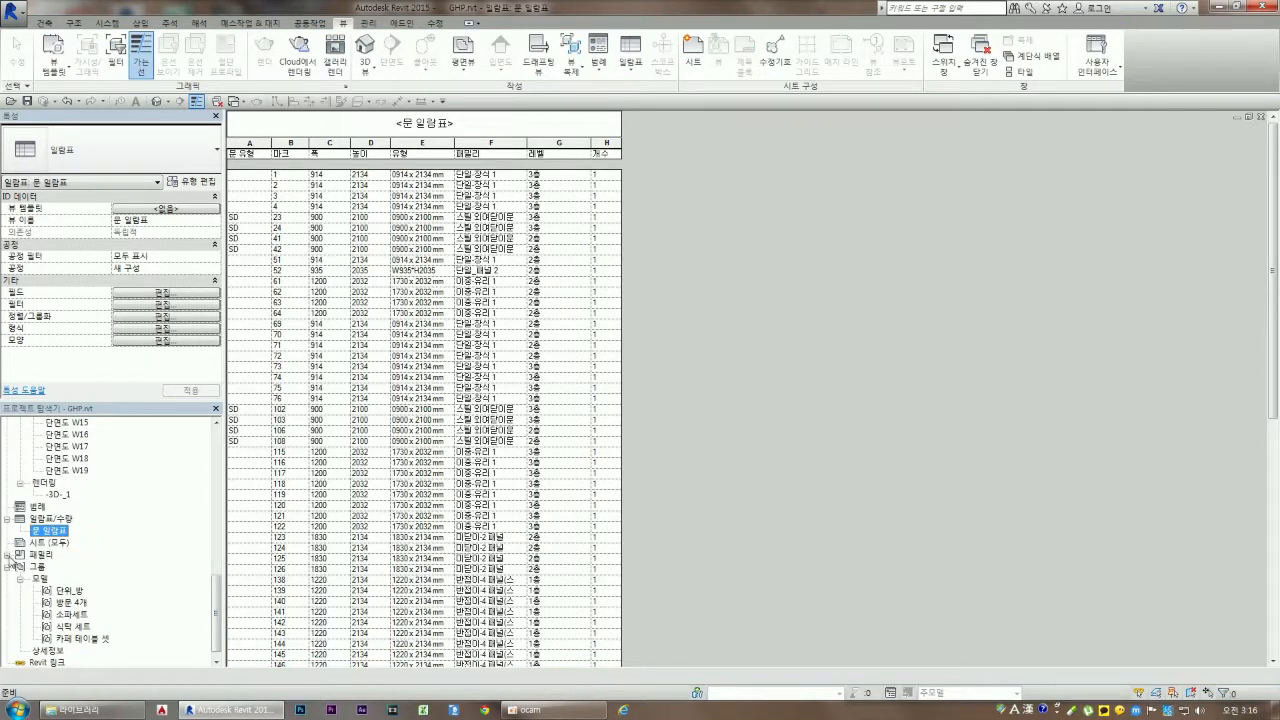
left_click(7, 554)
scroll(108, 560, "down", 5)
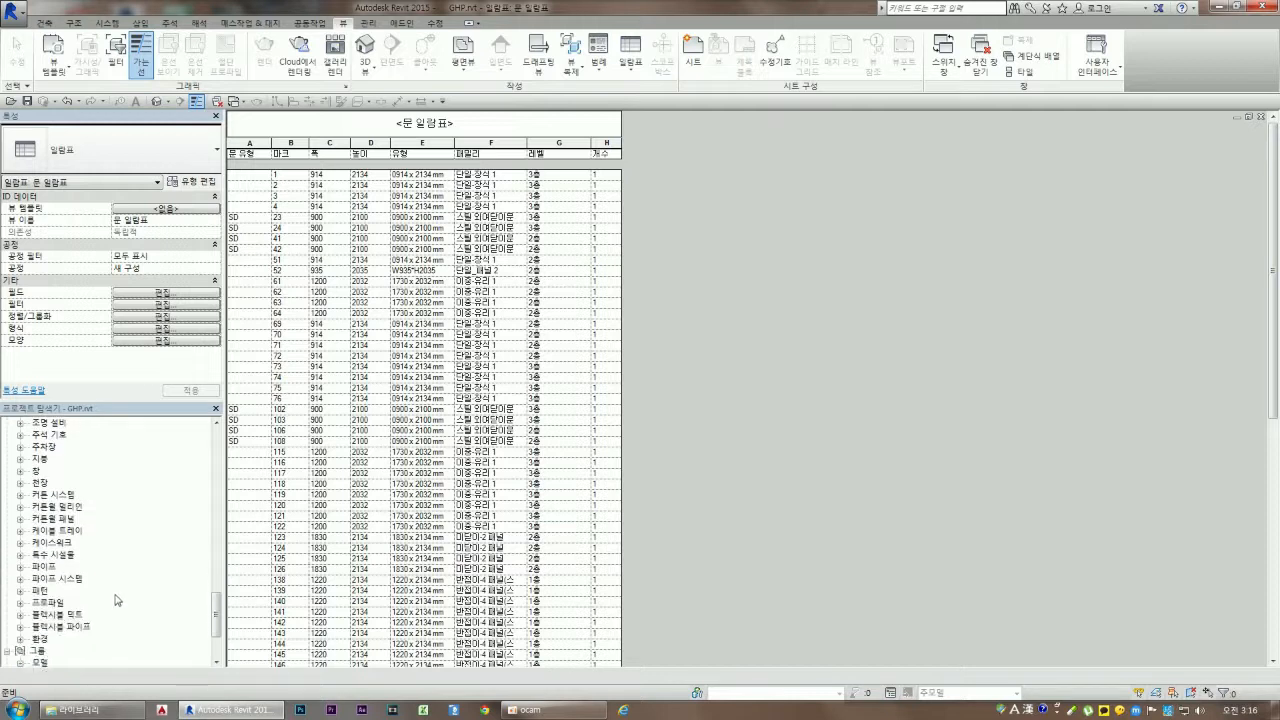
scroll(115, 600, "down", 3)
left_click_drag(216, 632, 219, 550)
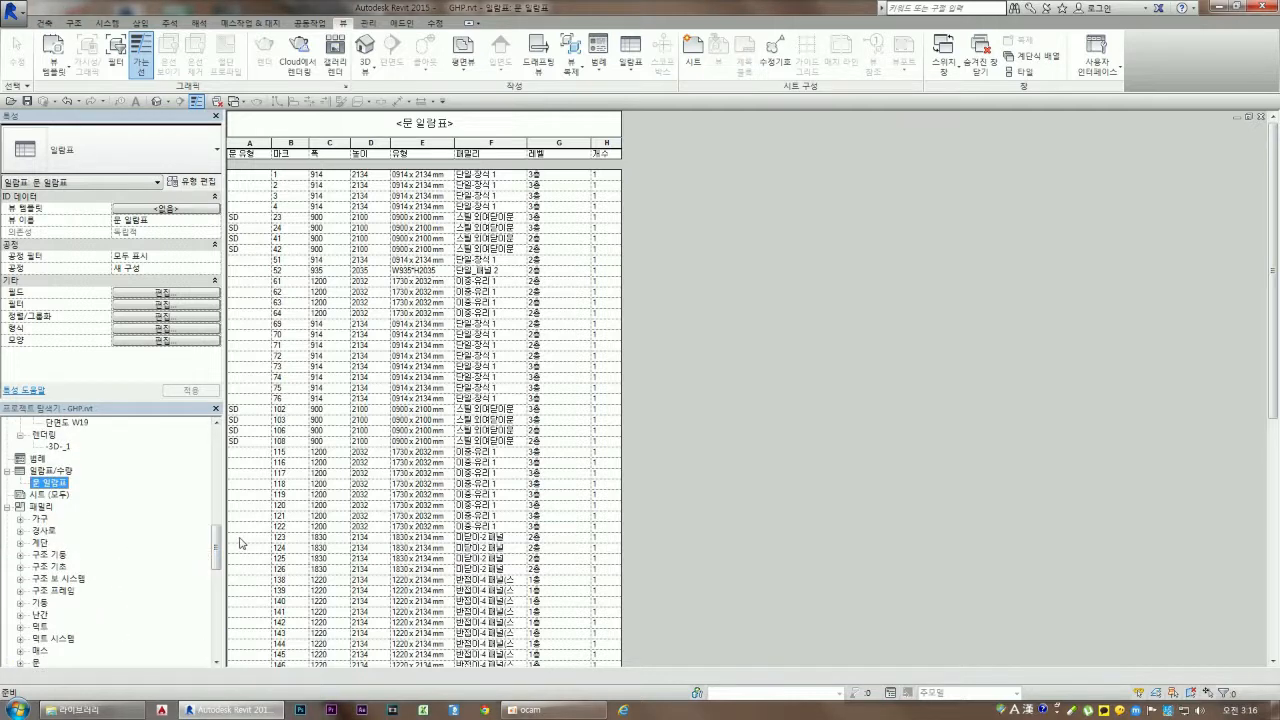
left_click_drag(218, 544, 213, 636)
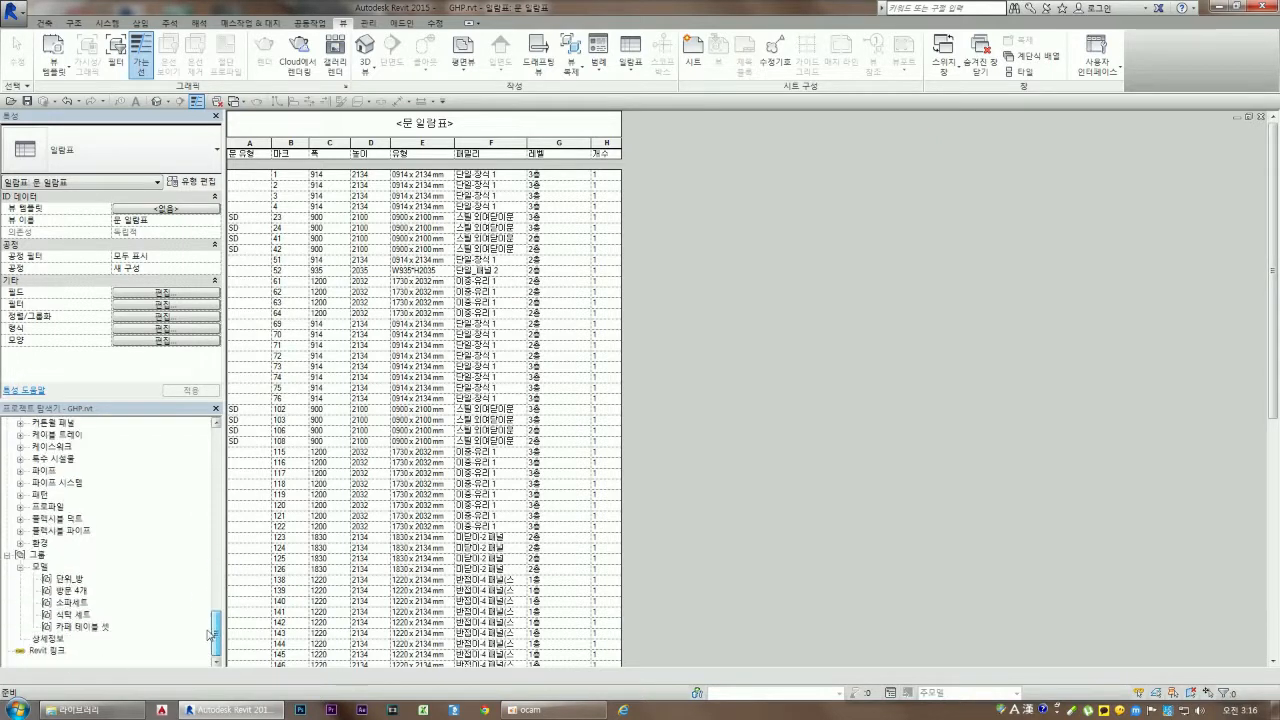
left_click(58, 637)
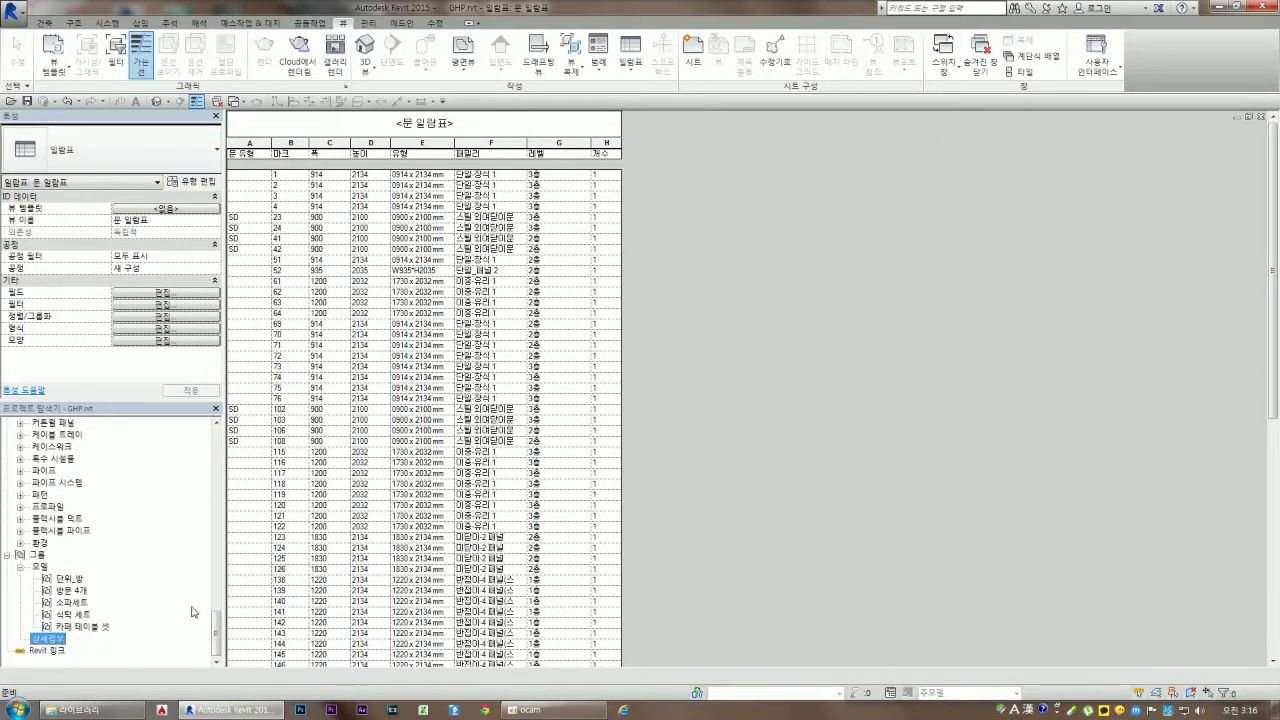
Open the roof plan 지붕 평면도 and create a camera view from the parasol terrace aimed at the pool
left_click_drag(216, 636, 218, 418)
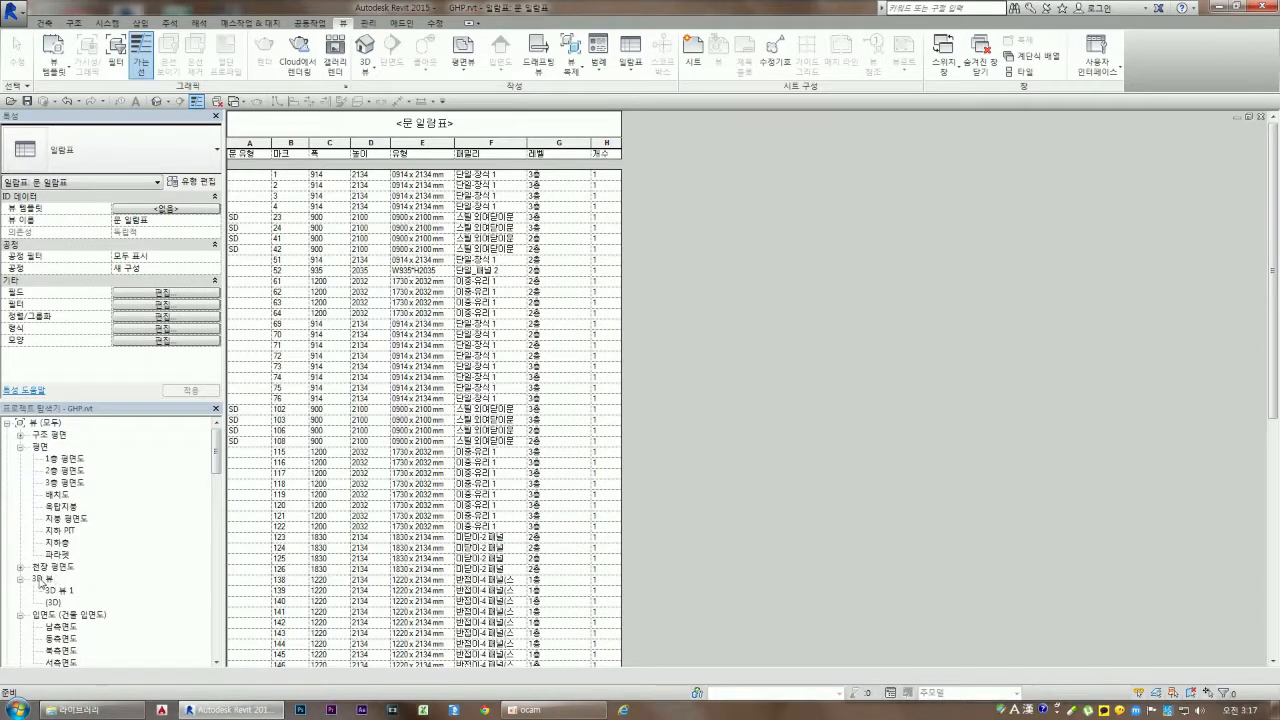
double_click(66, 519)
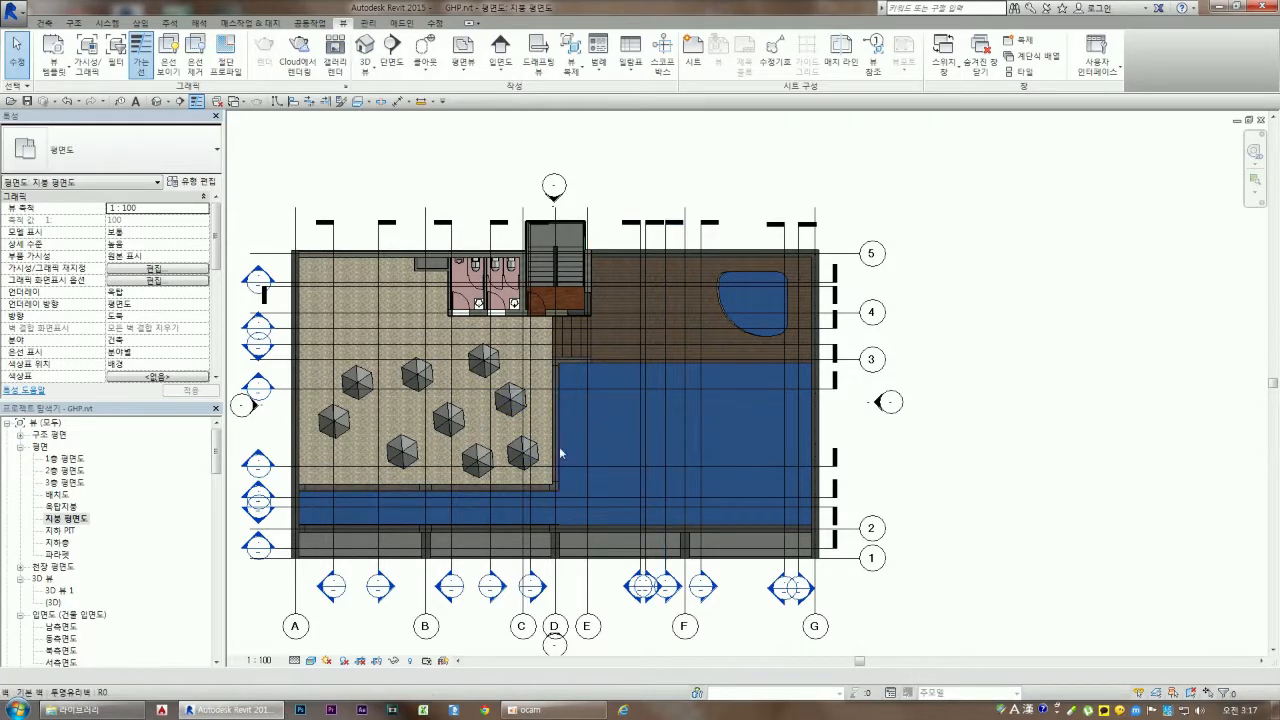
left_click(367, 71)
left_click(390, 120)
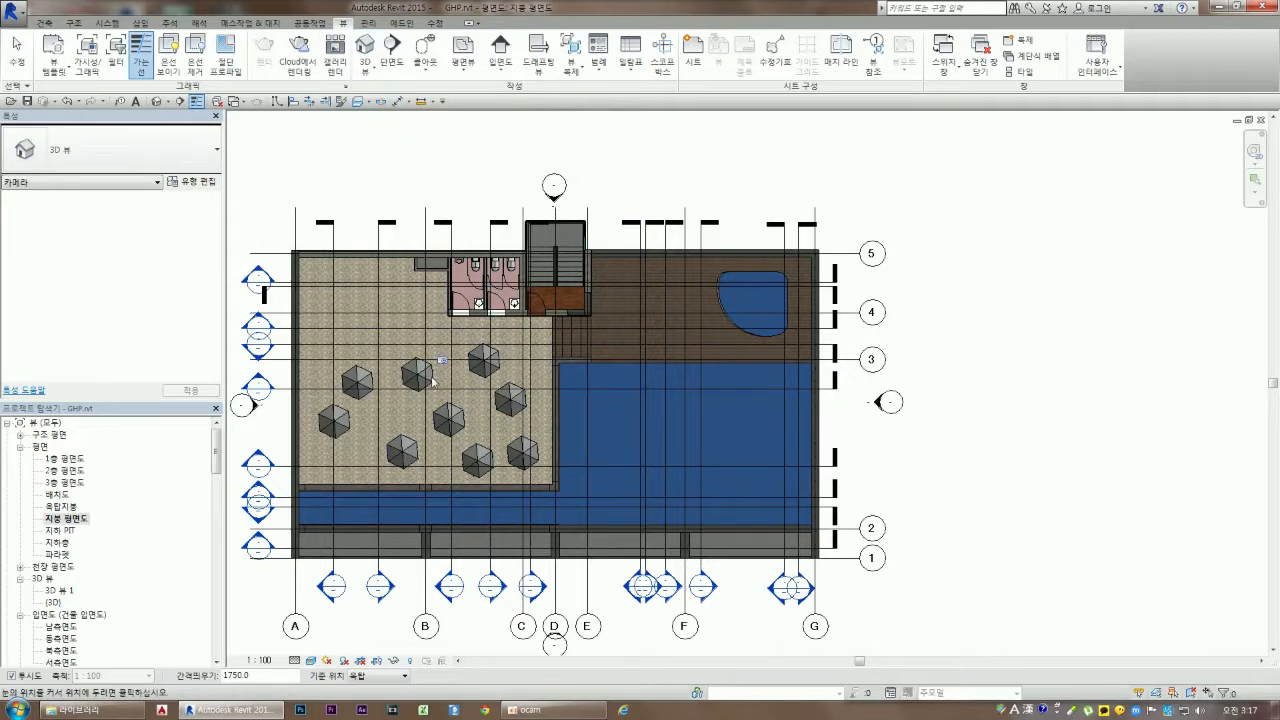
left_click(427, 379)
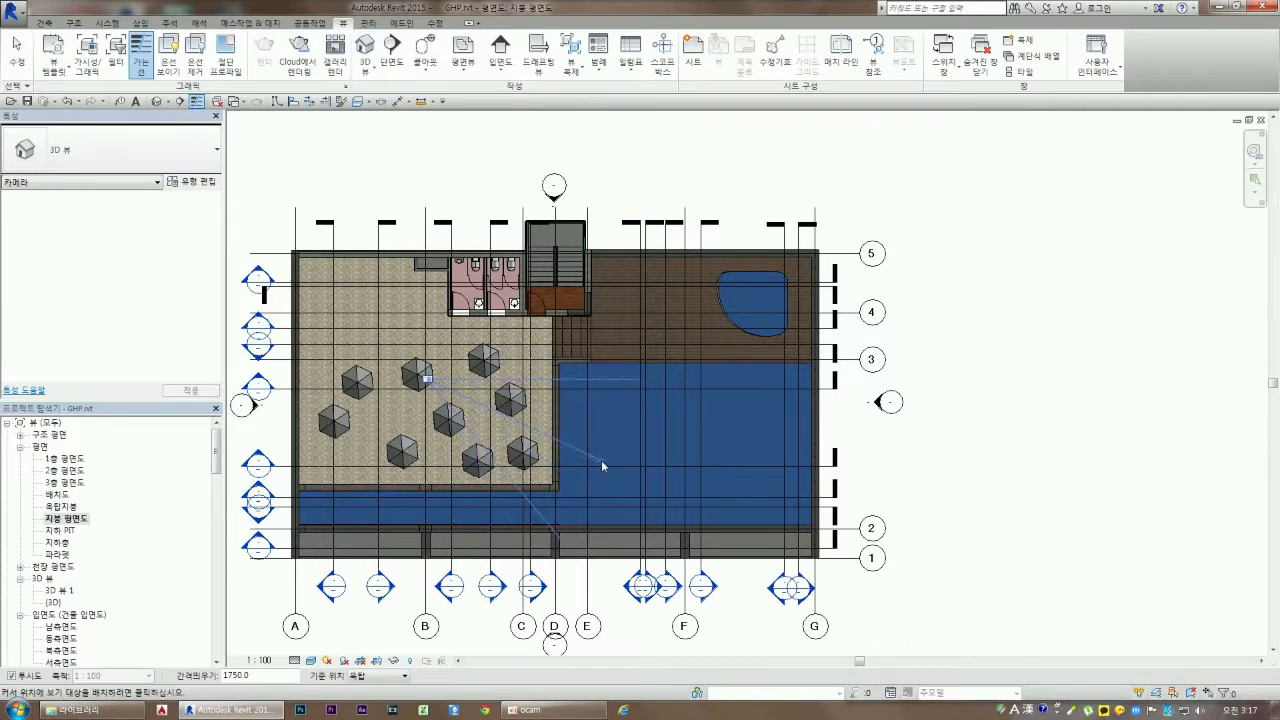
left_click(589, 463)
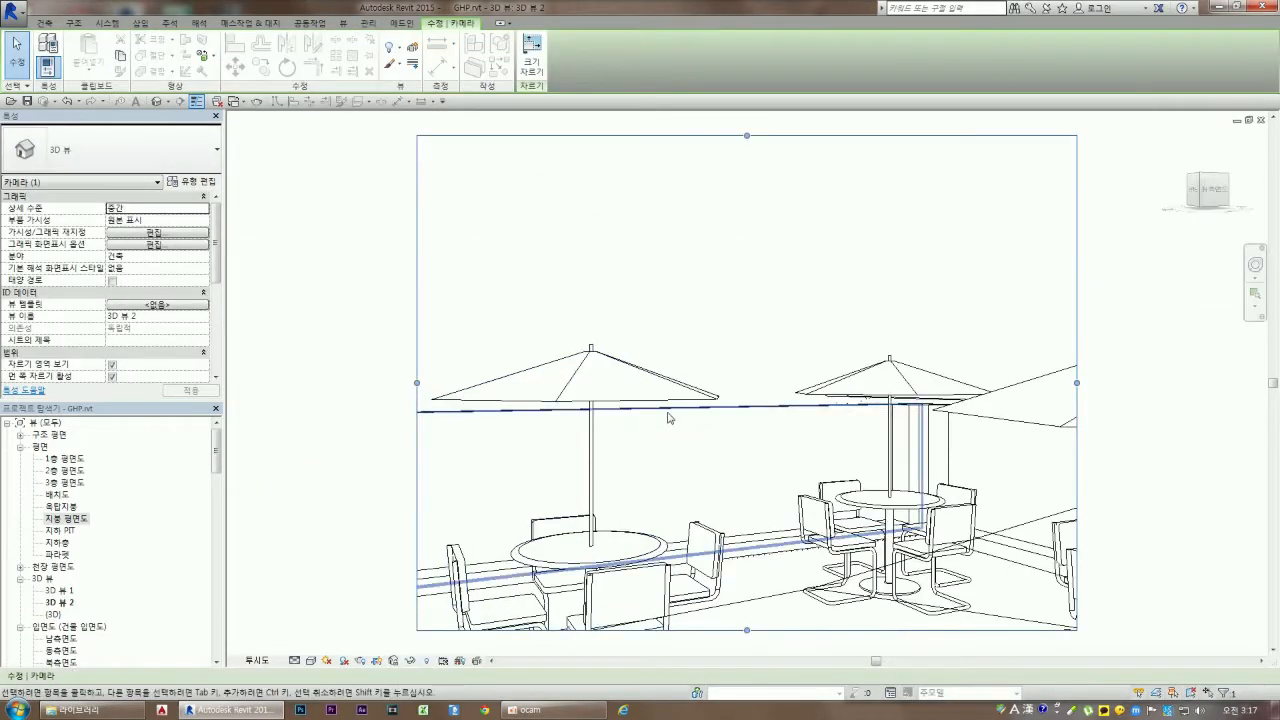
Enlarge the new camera view's crop region on all four sides to take in more parasols, tables and chairs
left_click_drag(736, 511, 742, 595)
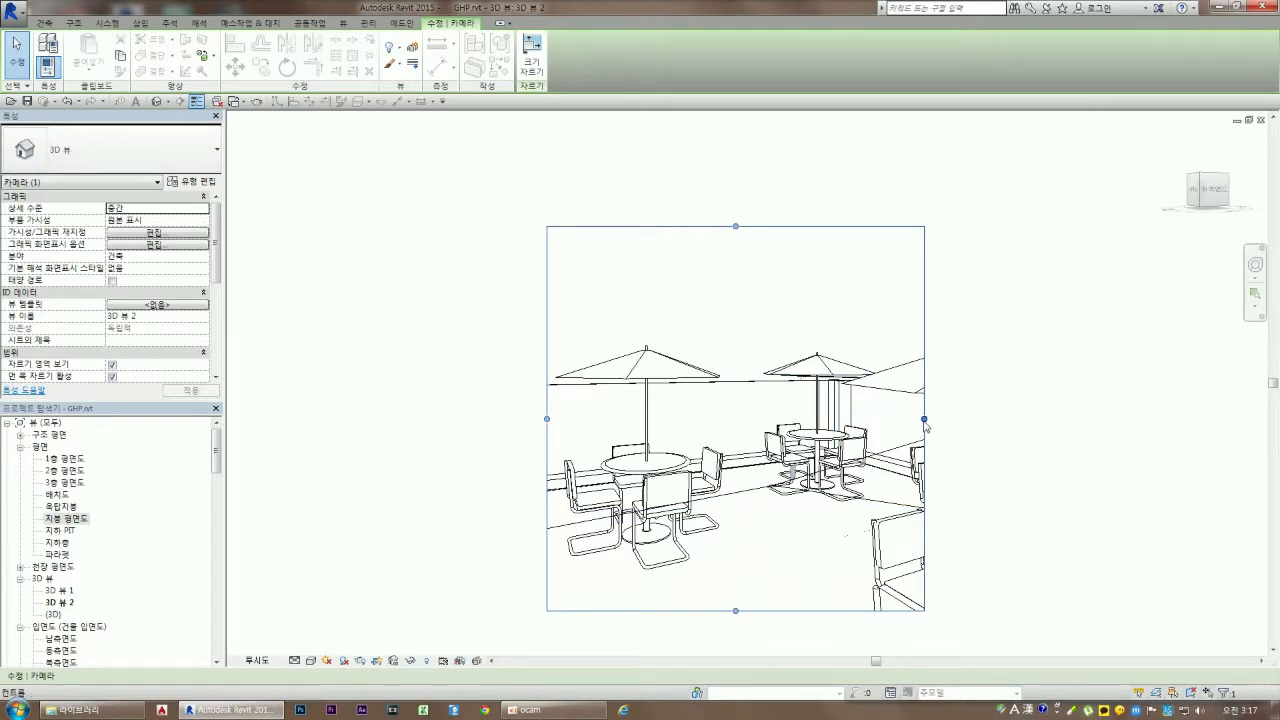
left_click_drag(924, 418, 1093, 418)
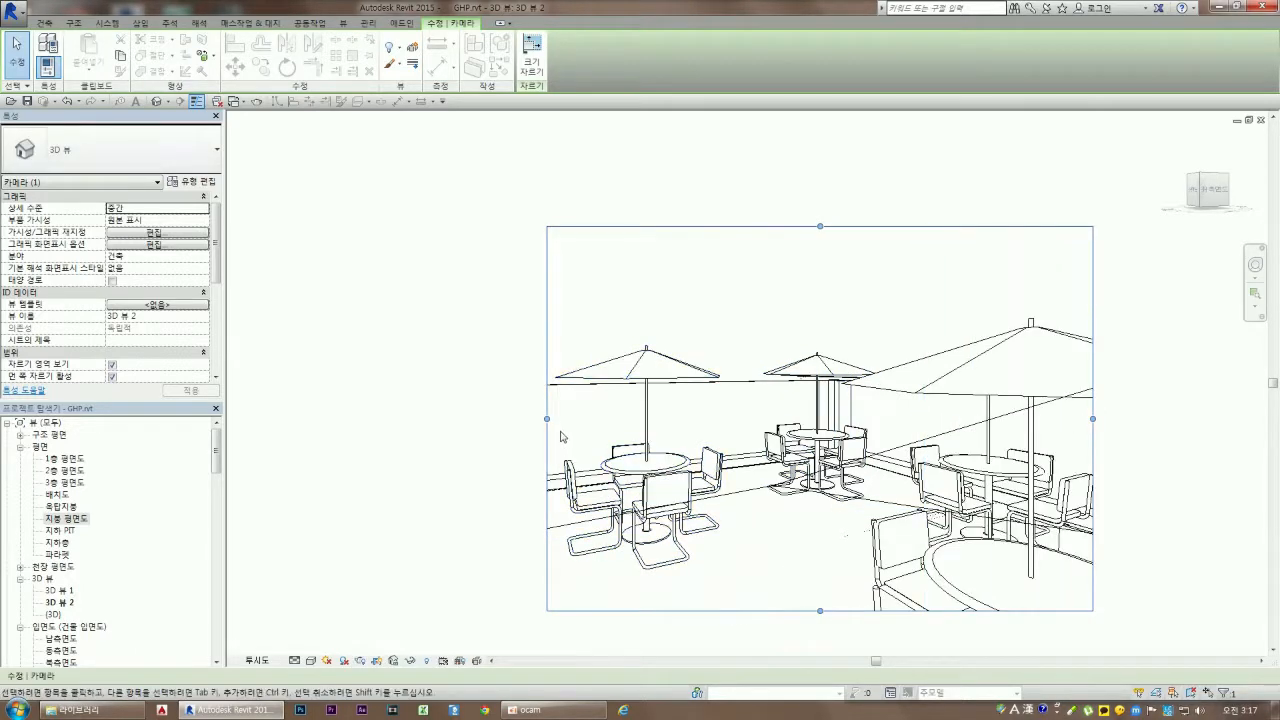
left_click_drag(547, 419, 404, 419)
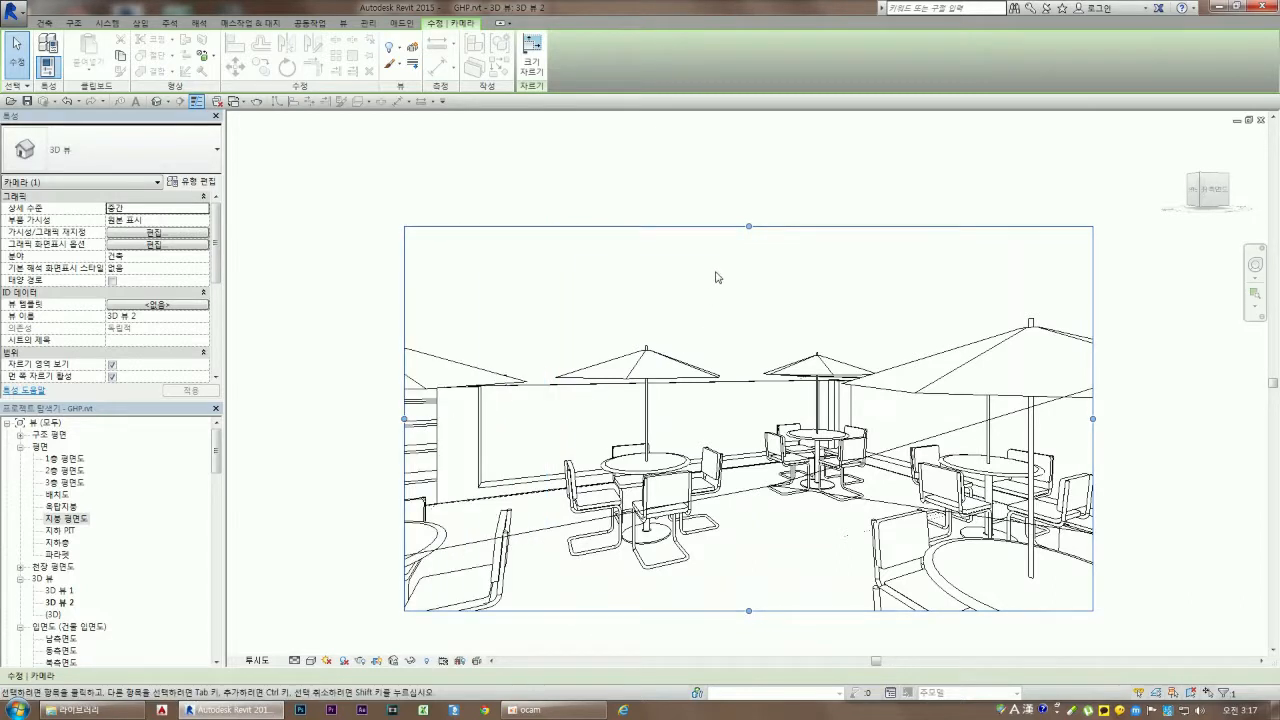
left_click_drag(749, 226, 749, 183)
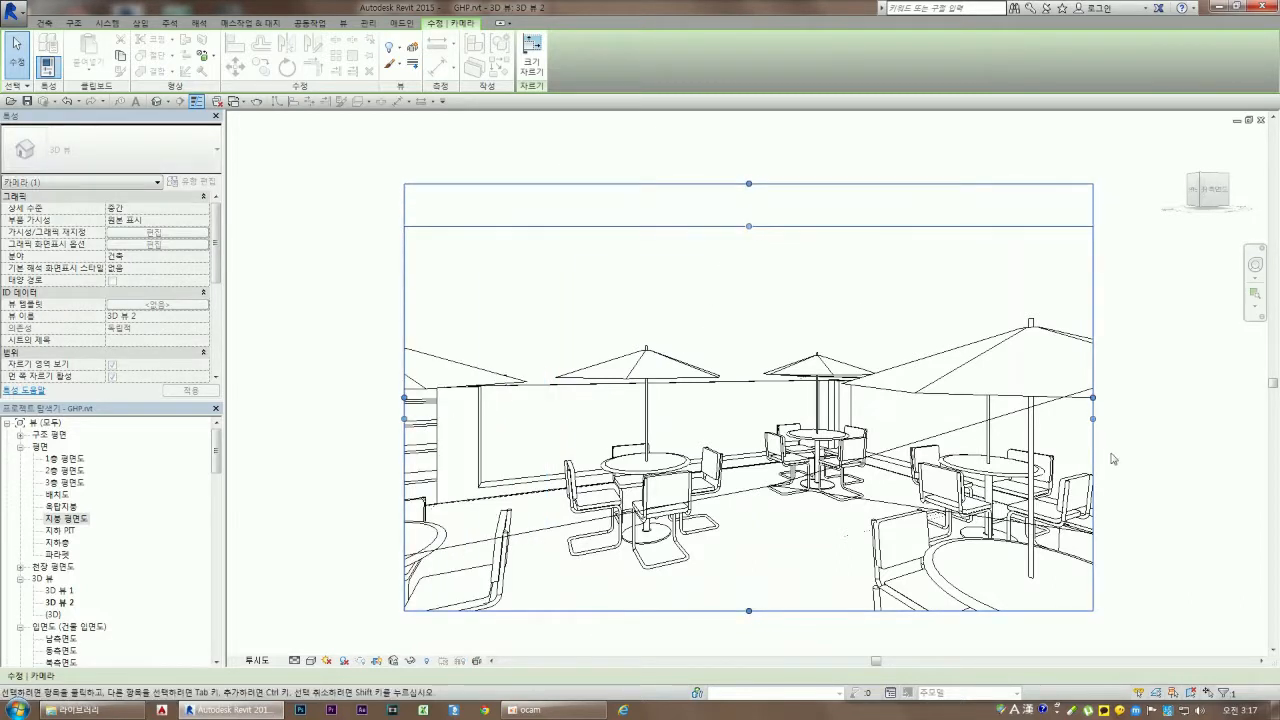
left_click_drag(1097, 399, 1249, 399)
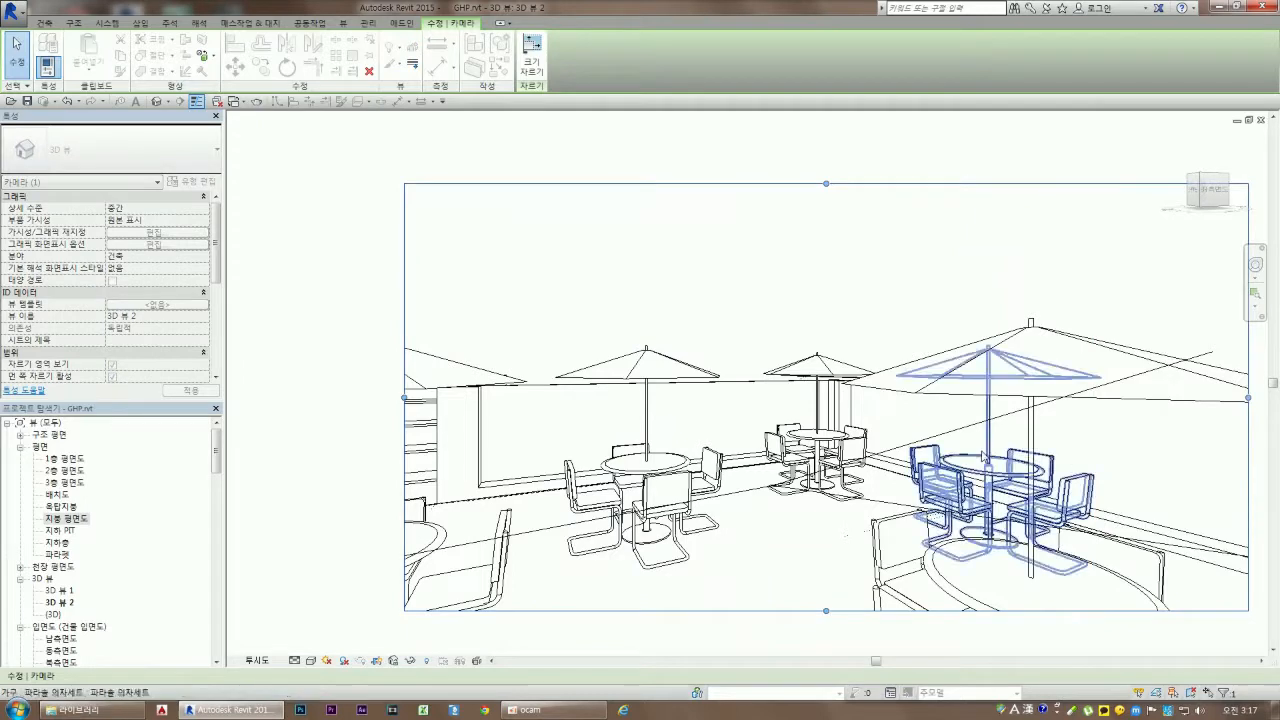
scroll(927, 428, "down", 3)
scroll(1060, 531, "up", 3)
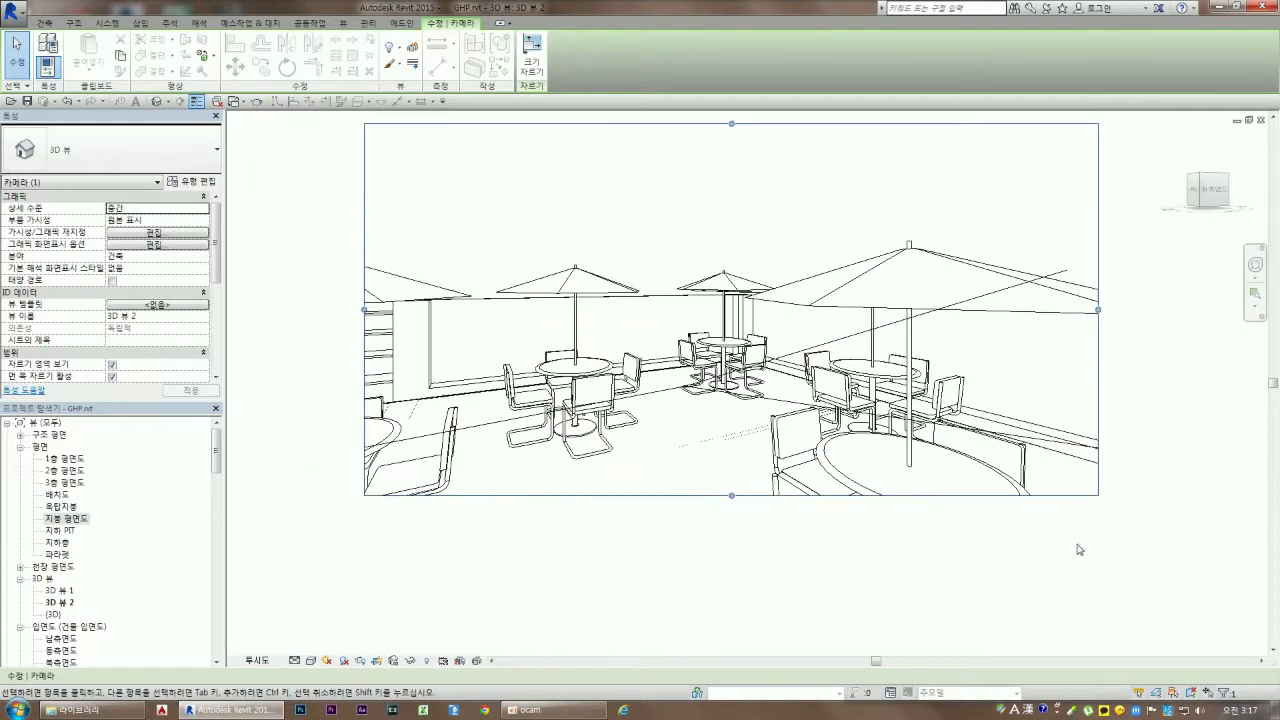
left_click_drag(777, 501, 777, 590)
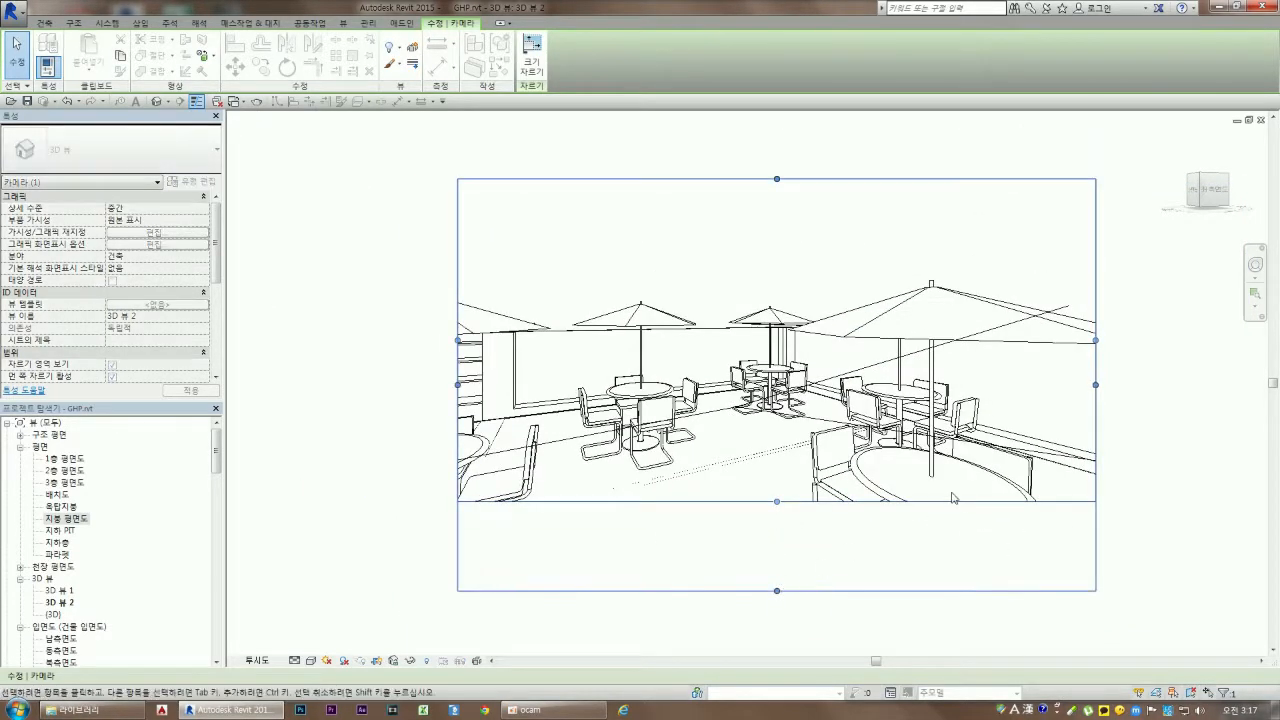
left_click_drag(1096, 385, 1224, 385)
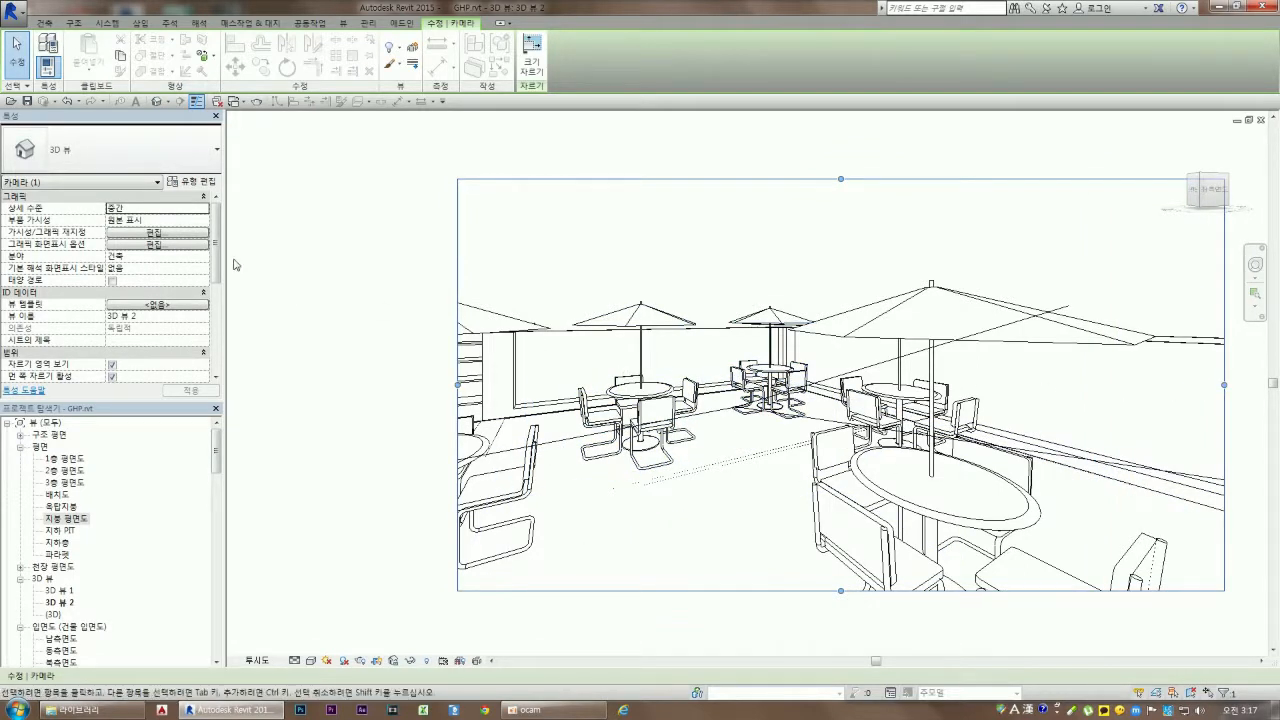
Review the camera properties of 3D 뷰 2, including the eye height and target height
left_click_drag(216, 245, 217, 335)
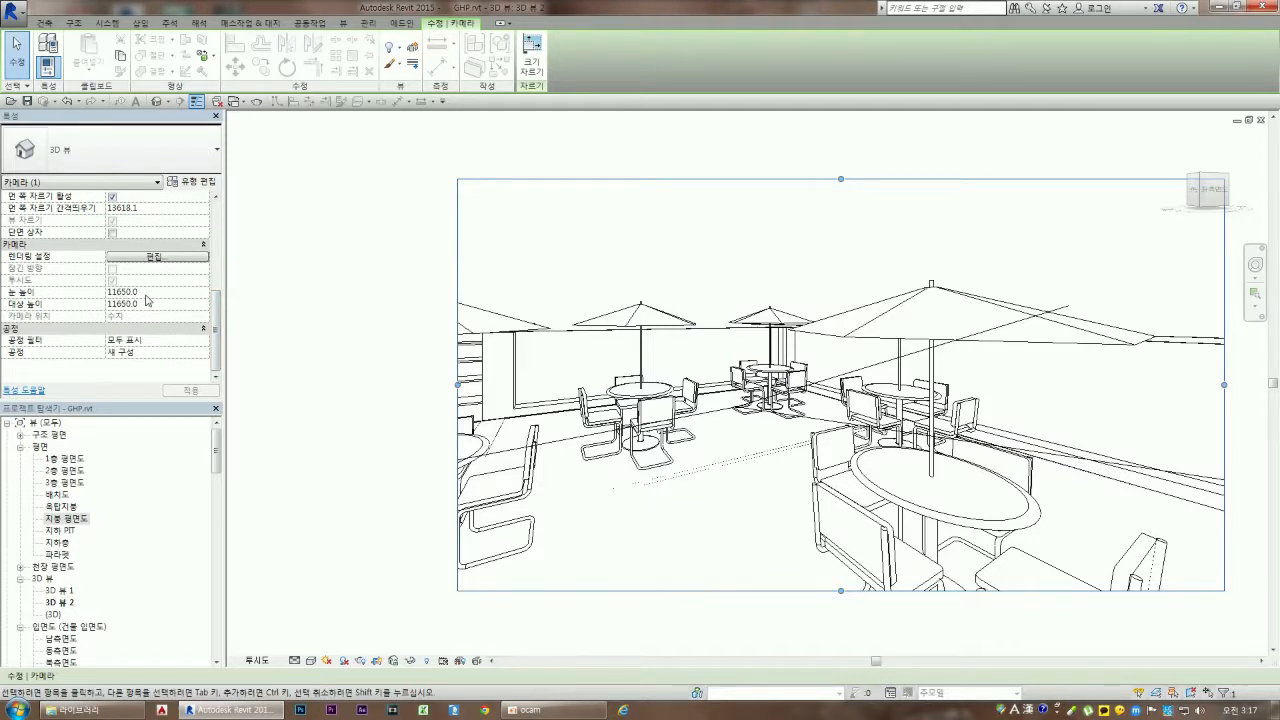
scroll(146, 299, "up", 5)
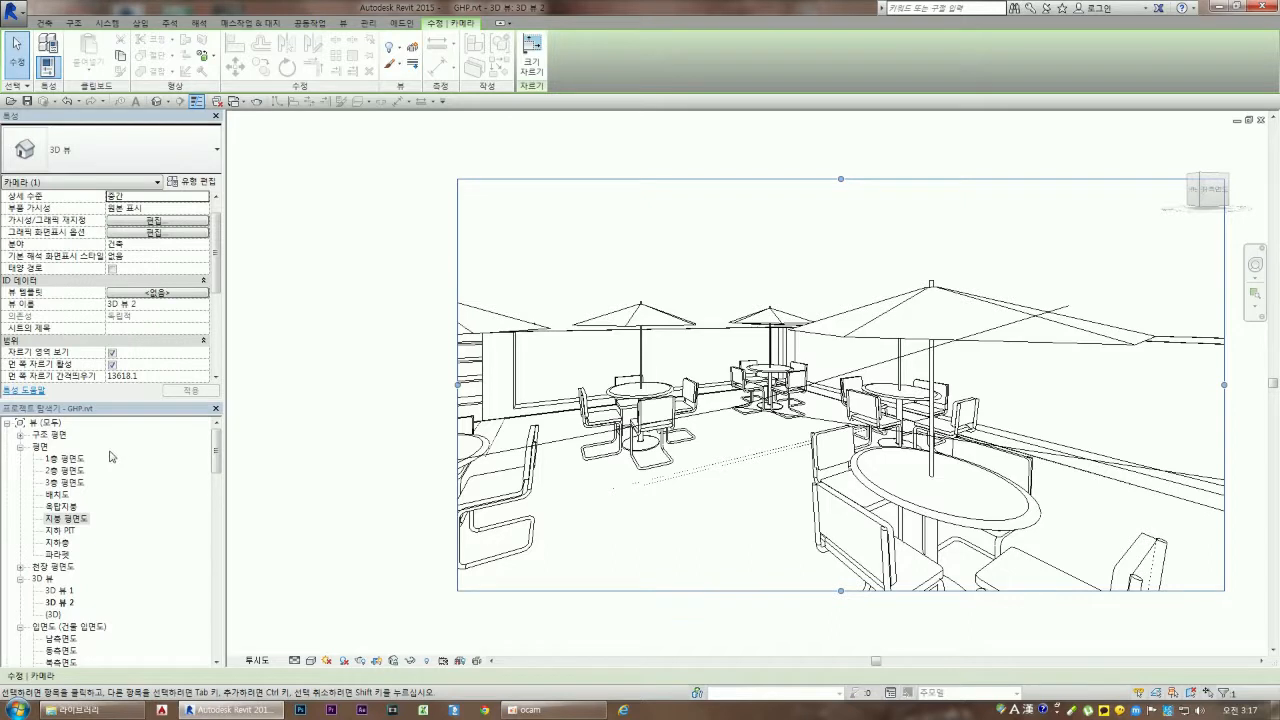
left_click_drag(218, 278, 218, 238)
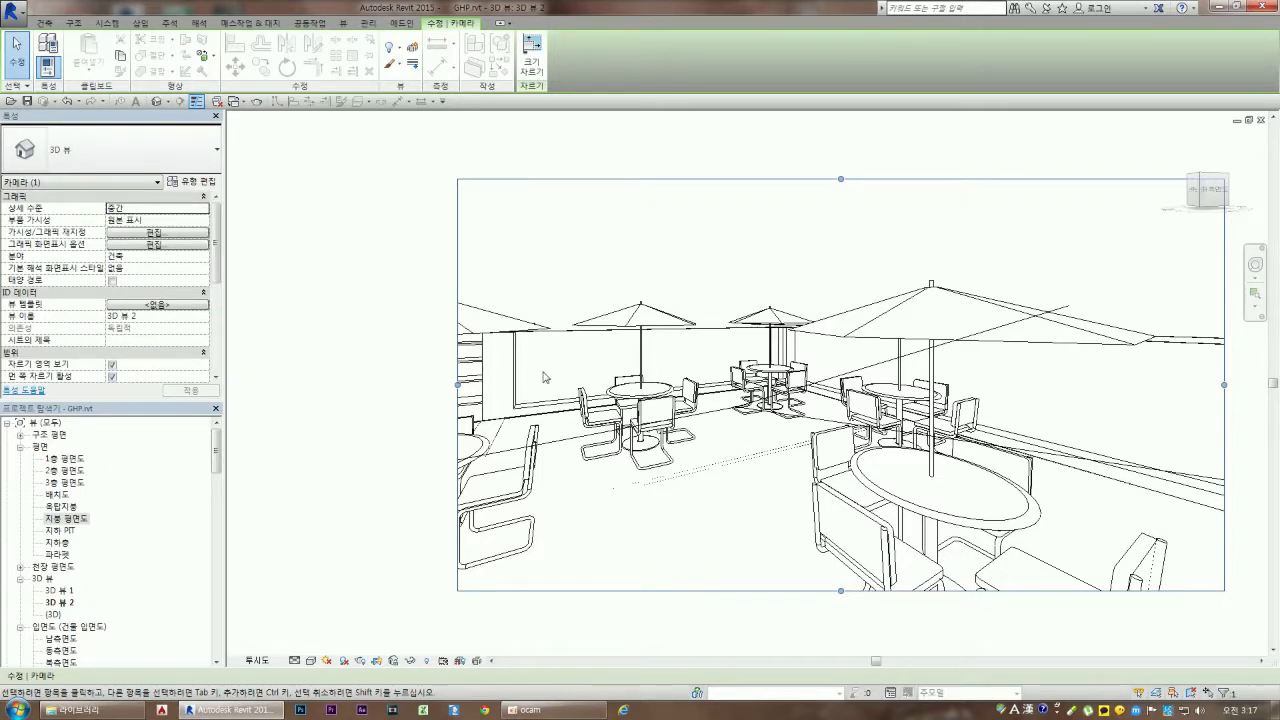
Set the eye height (눈 높이) of the camera view 3D 뷰 2 to 11000
left_click_drag(218, 260, 218, 355)
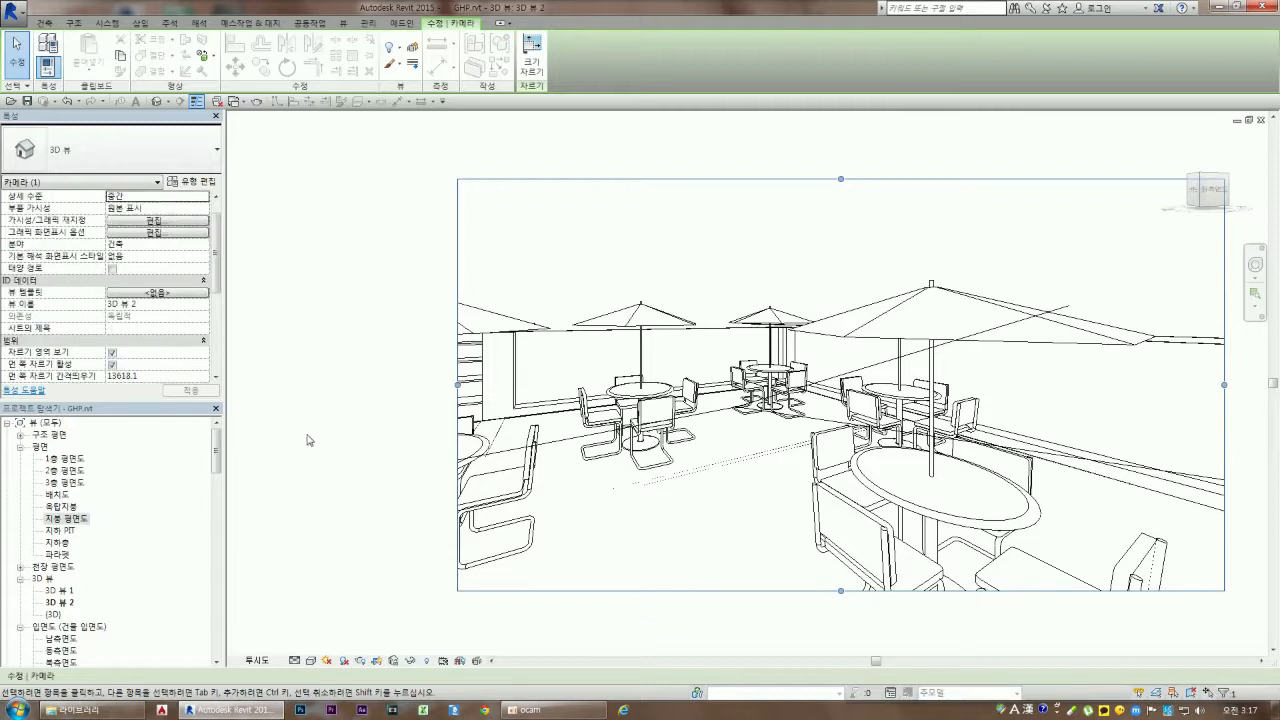
scroll(203, 370, "down", 5)
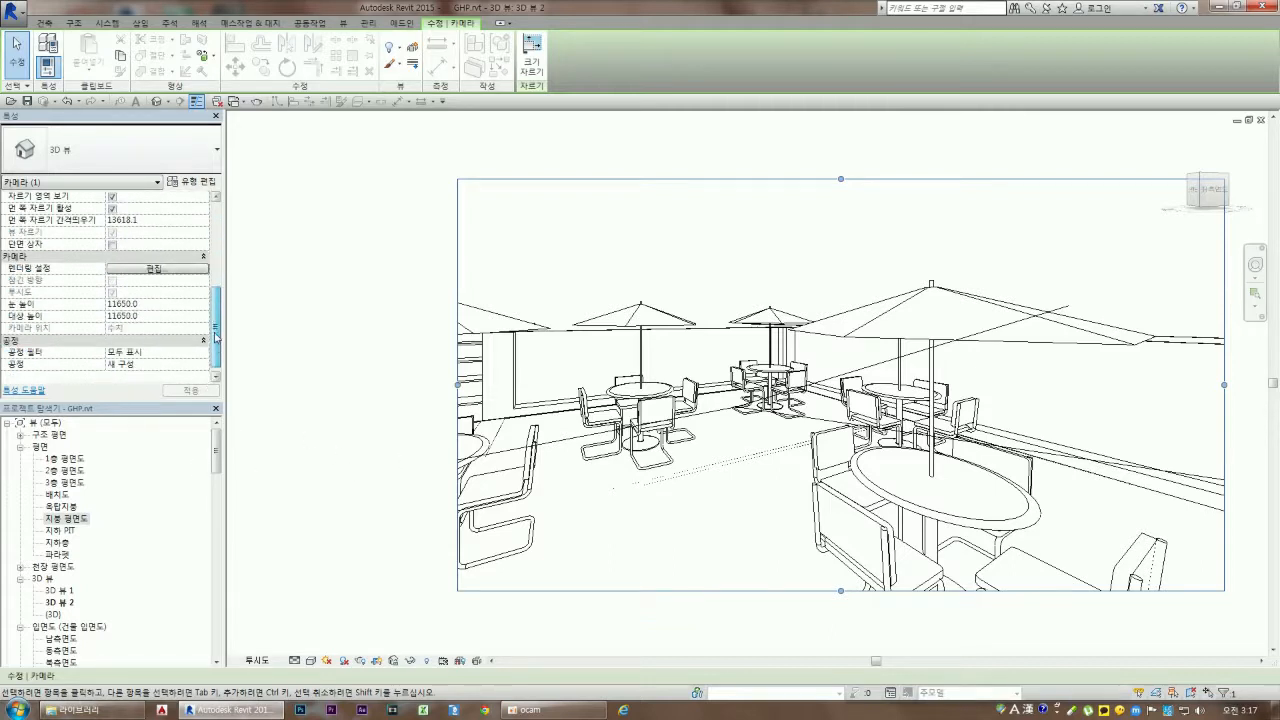
left_click(166, 292)
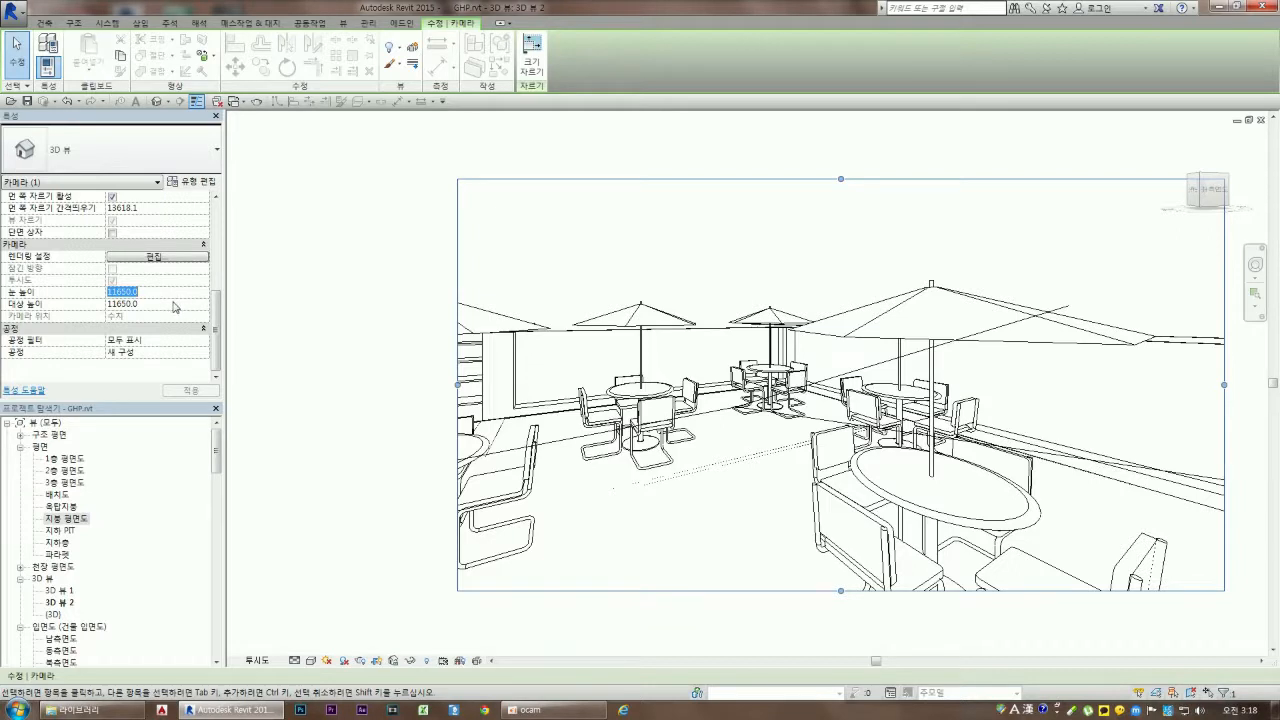
key("Left")
key("Left")
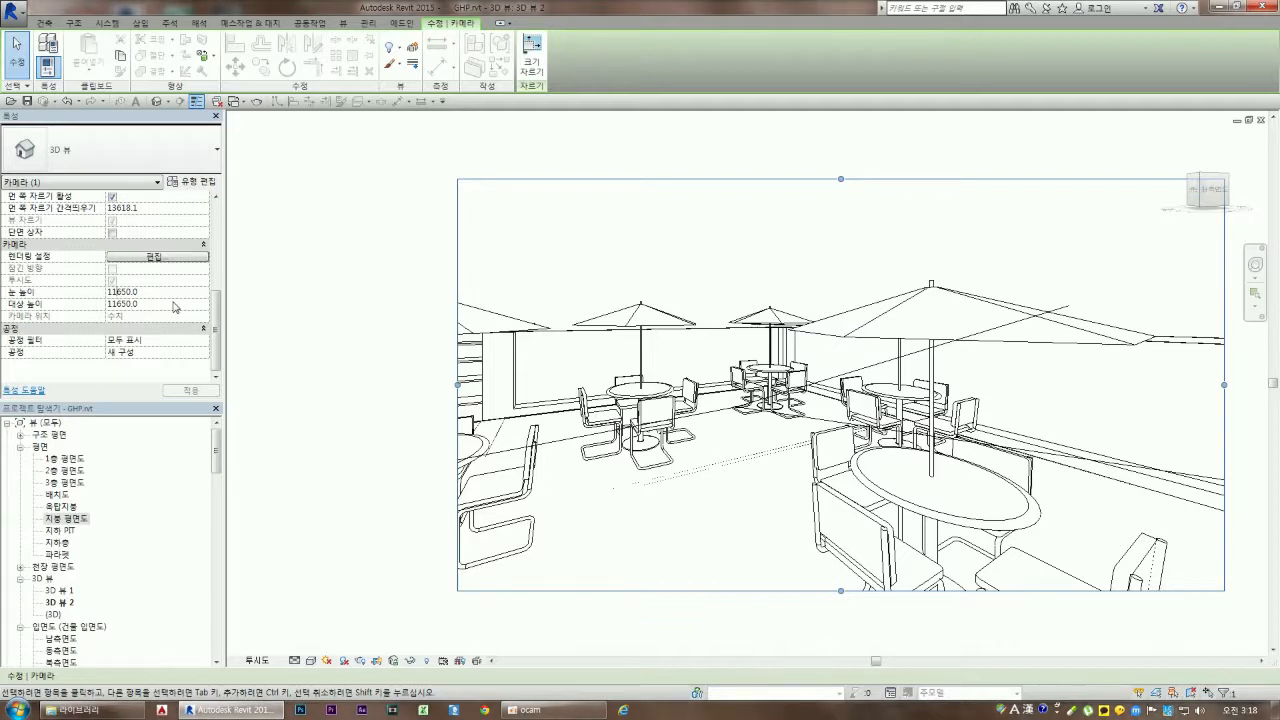
key("Delete")
left_click(132, 305)
left_click(325, 354)
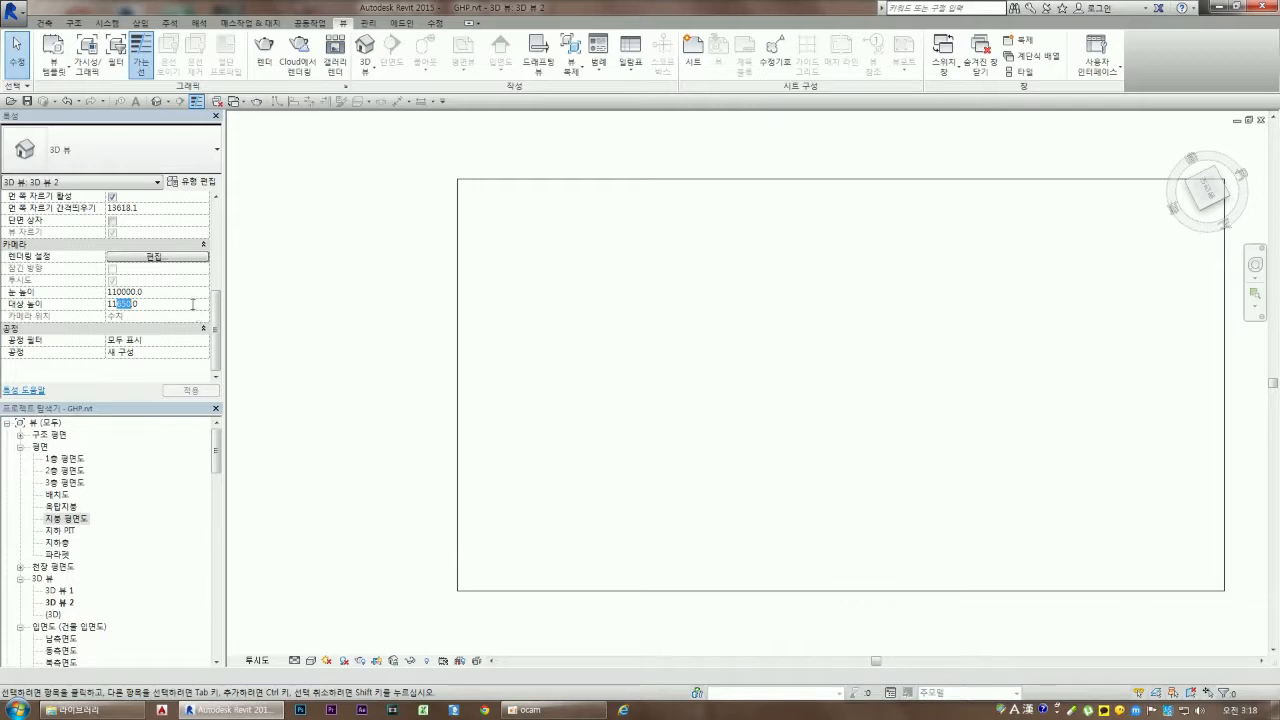
left_click(129, 294)
key("BackSpace")
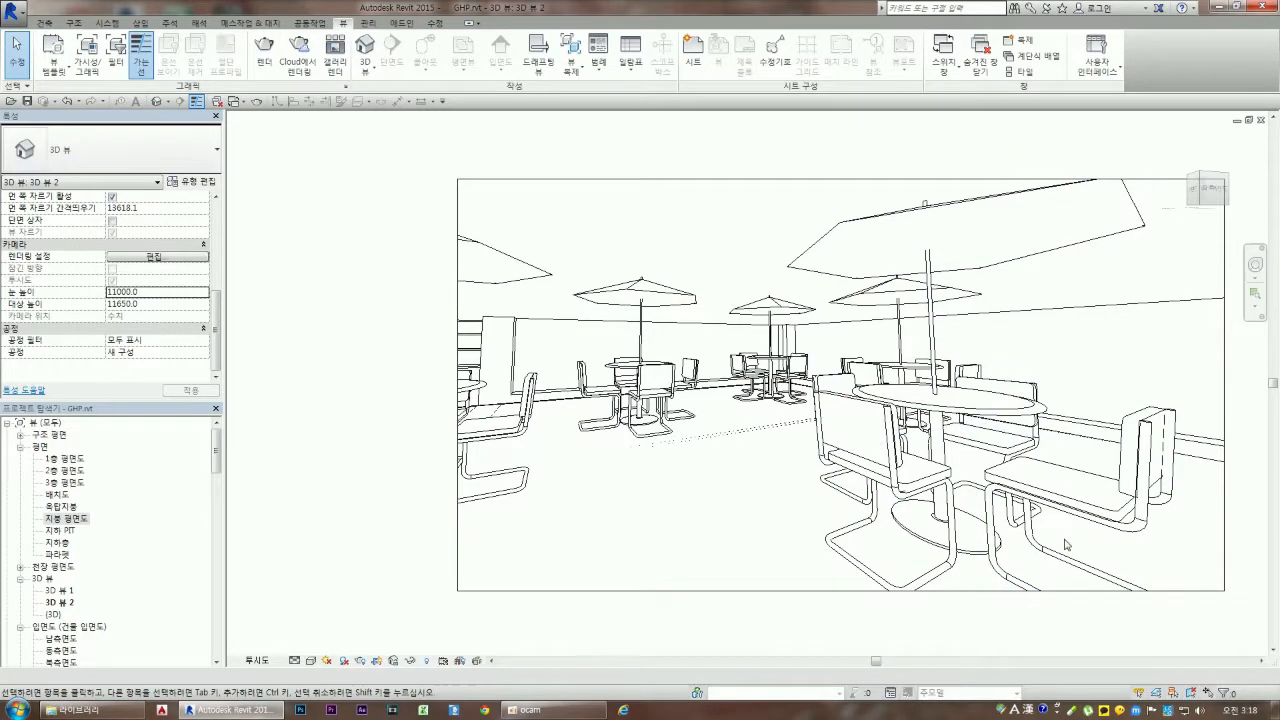
Rotate the camera view to look down the aisle between the parasol tables and reset its eye height to 11000
left_click_drag(1208, 192, 1233, 193)
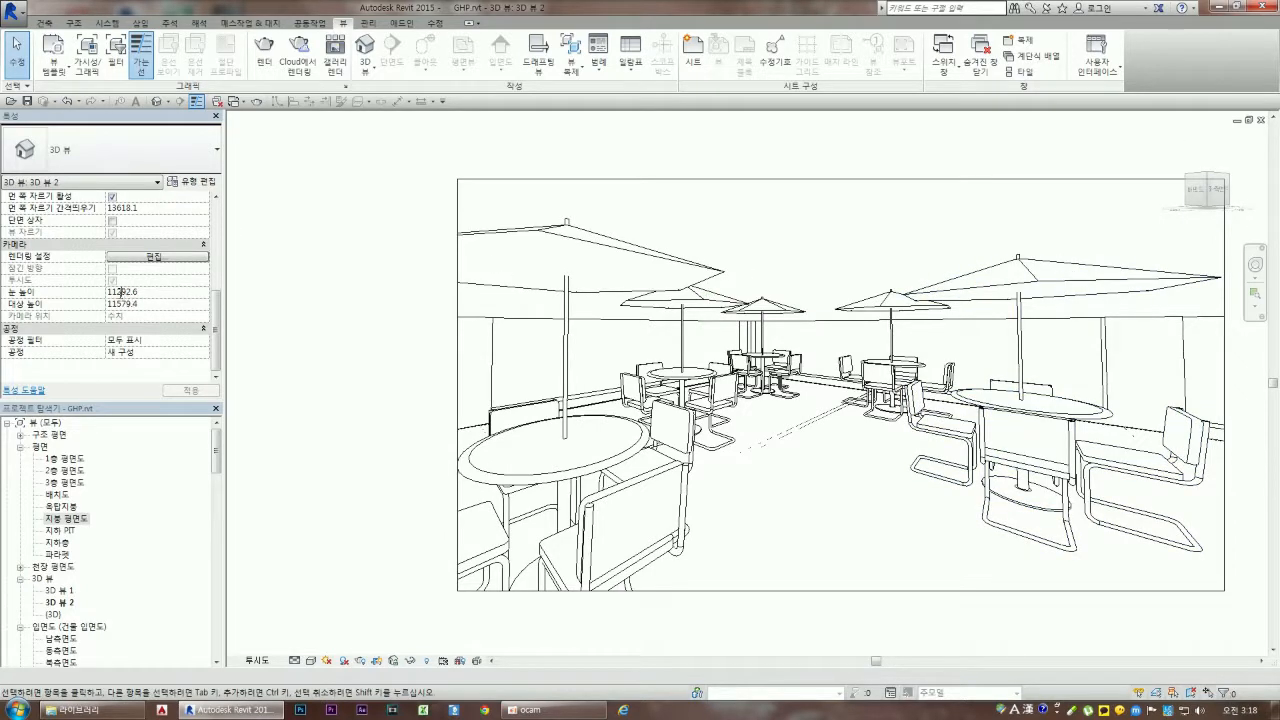
left_click_drag(118, 293, 183, 293)
type("000")
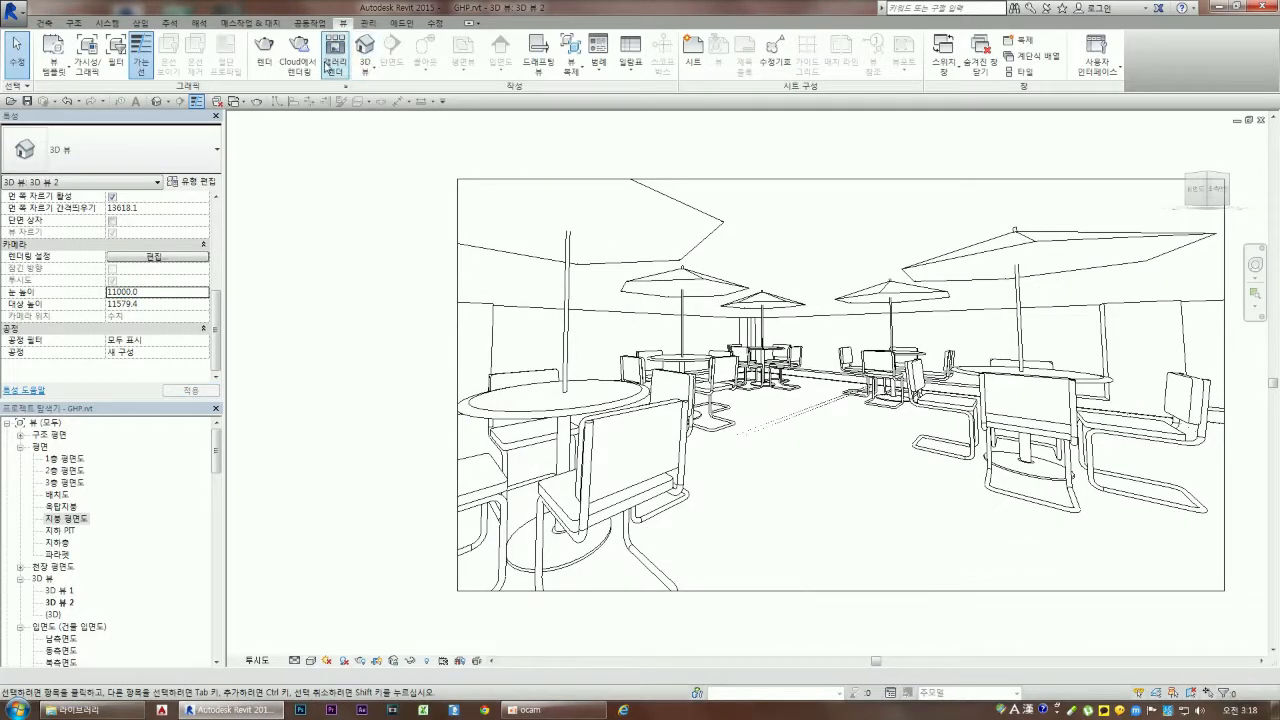
Render the terrace camera view with the quality setting 가장 좋음
left_click(264, 52)
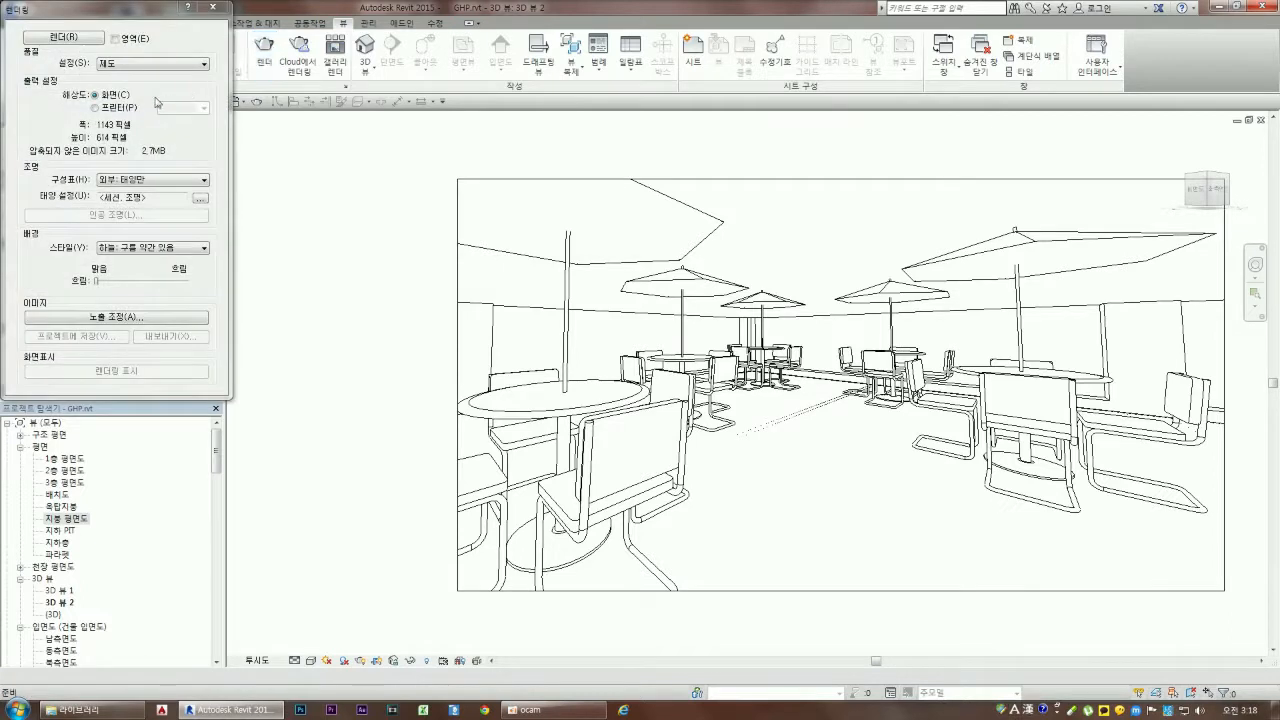
left_click(147, 65)
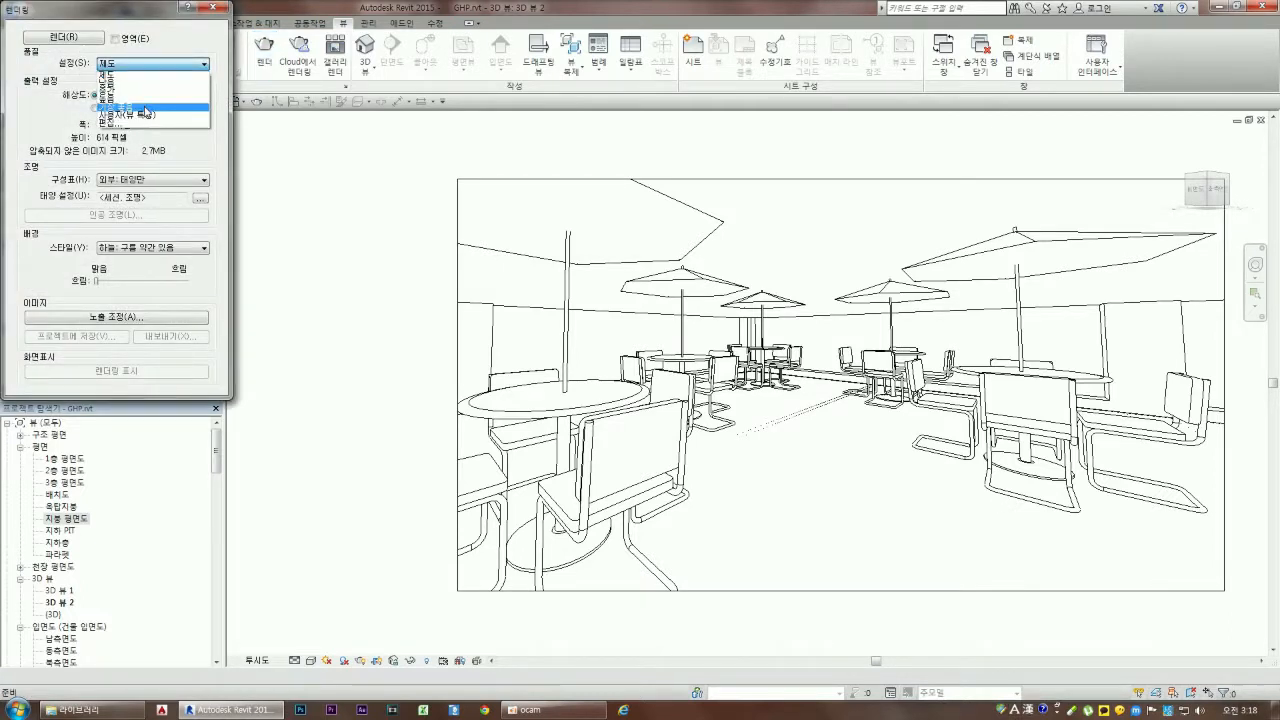
left_click(146, 110)
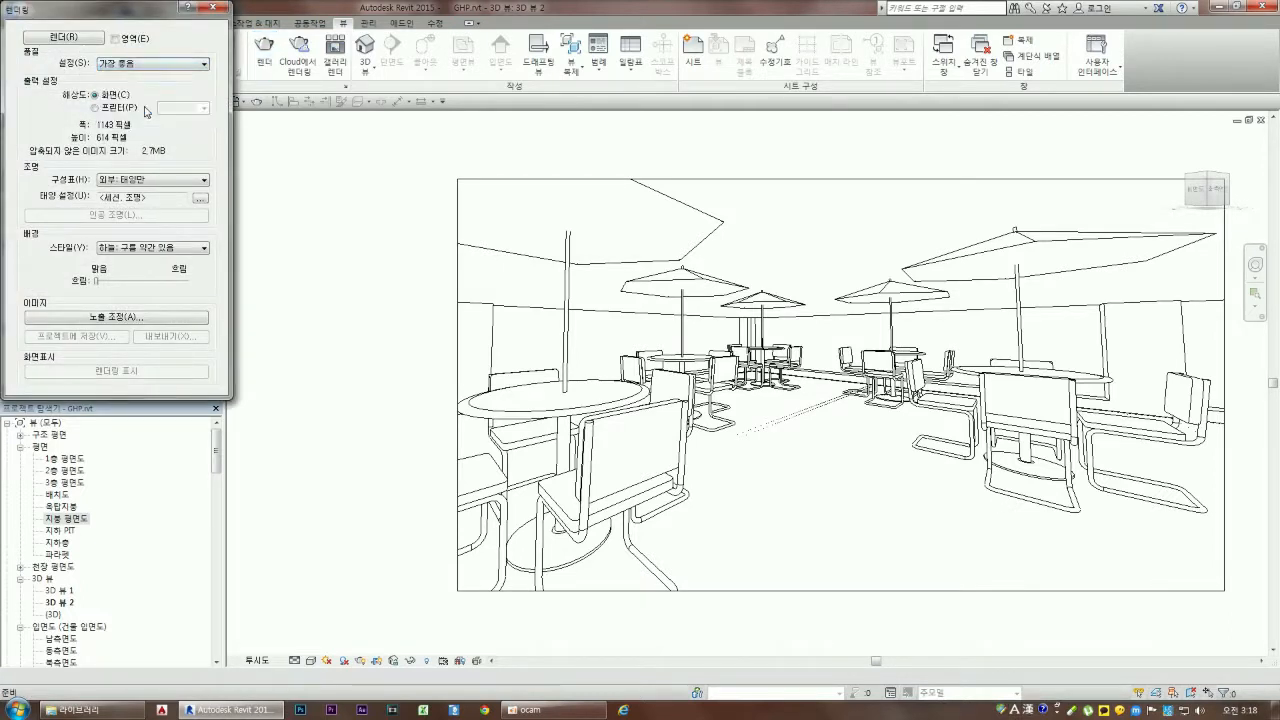
left_click(80, 40)
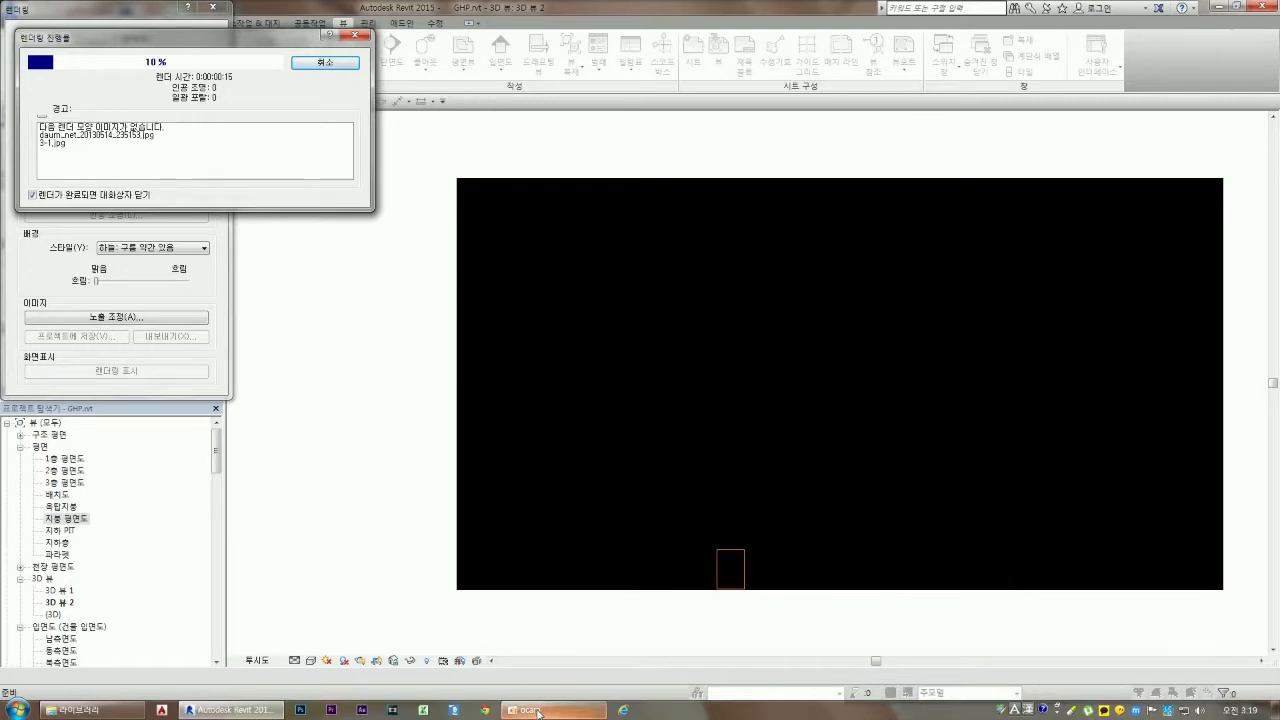
left_click(535, 709)
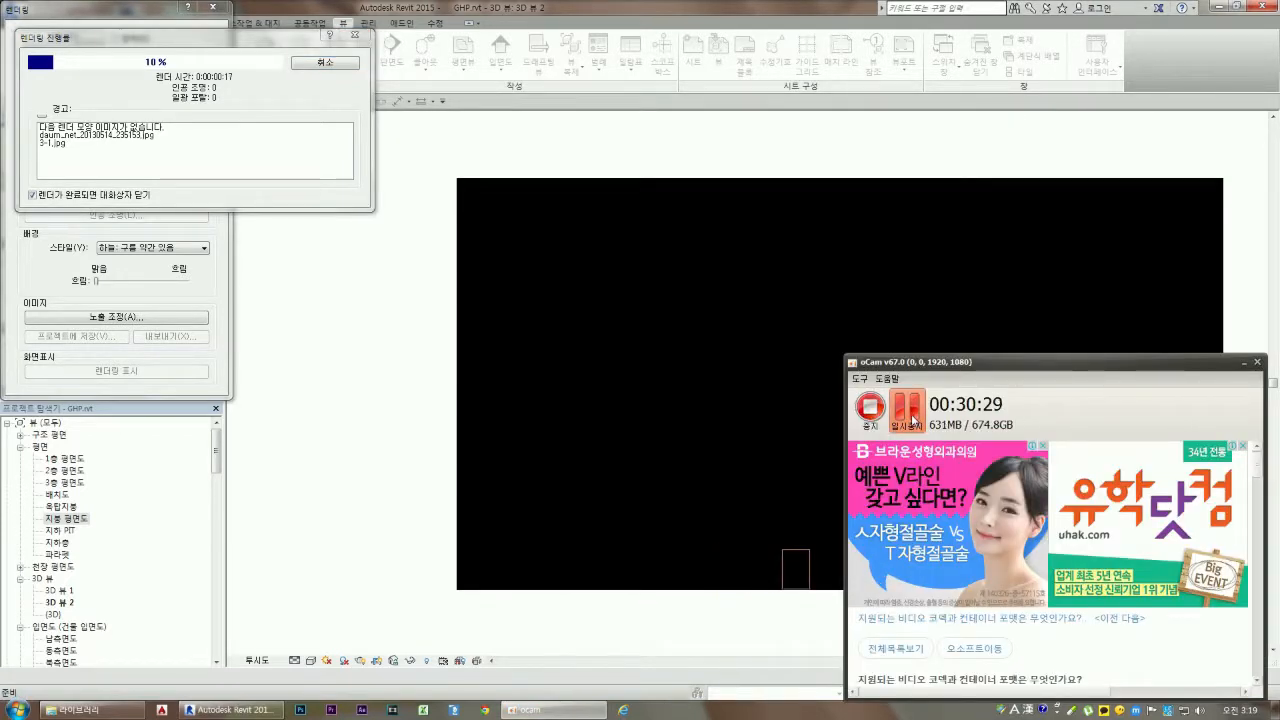
left_click(912, 420)
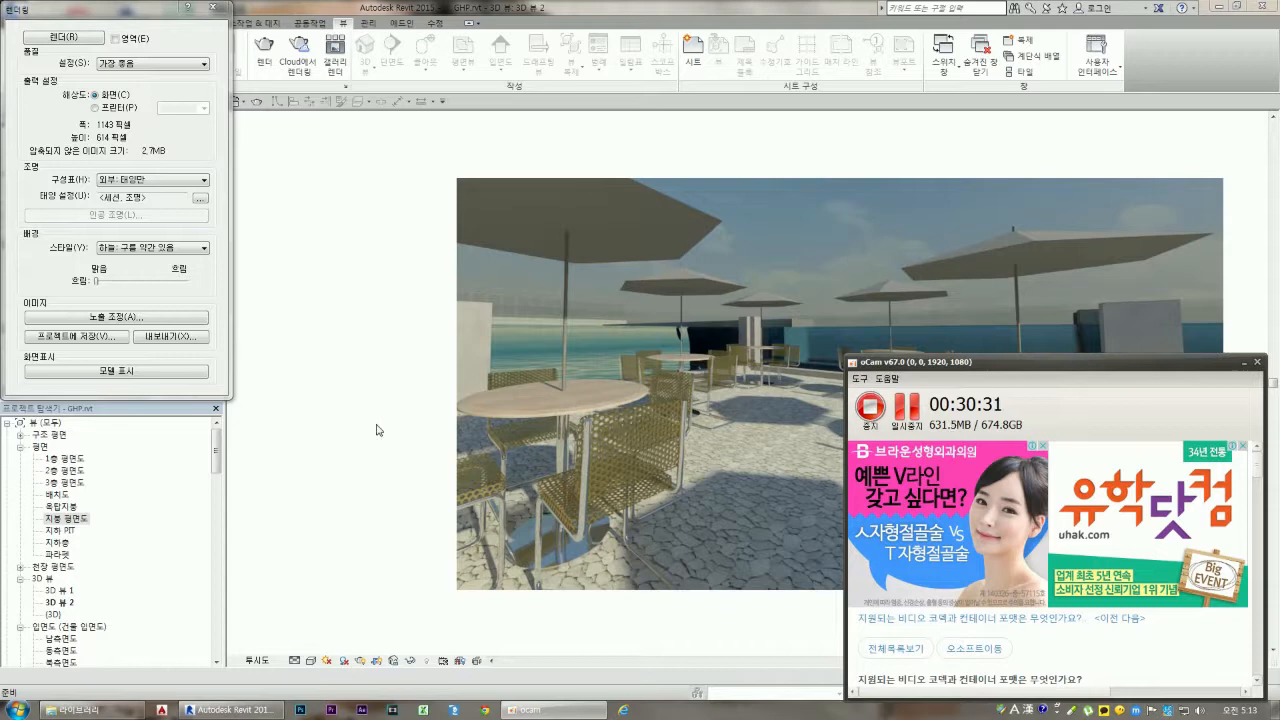
left_click(615, 13)
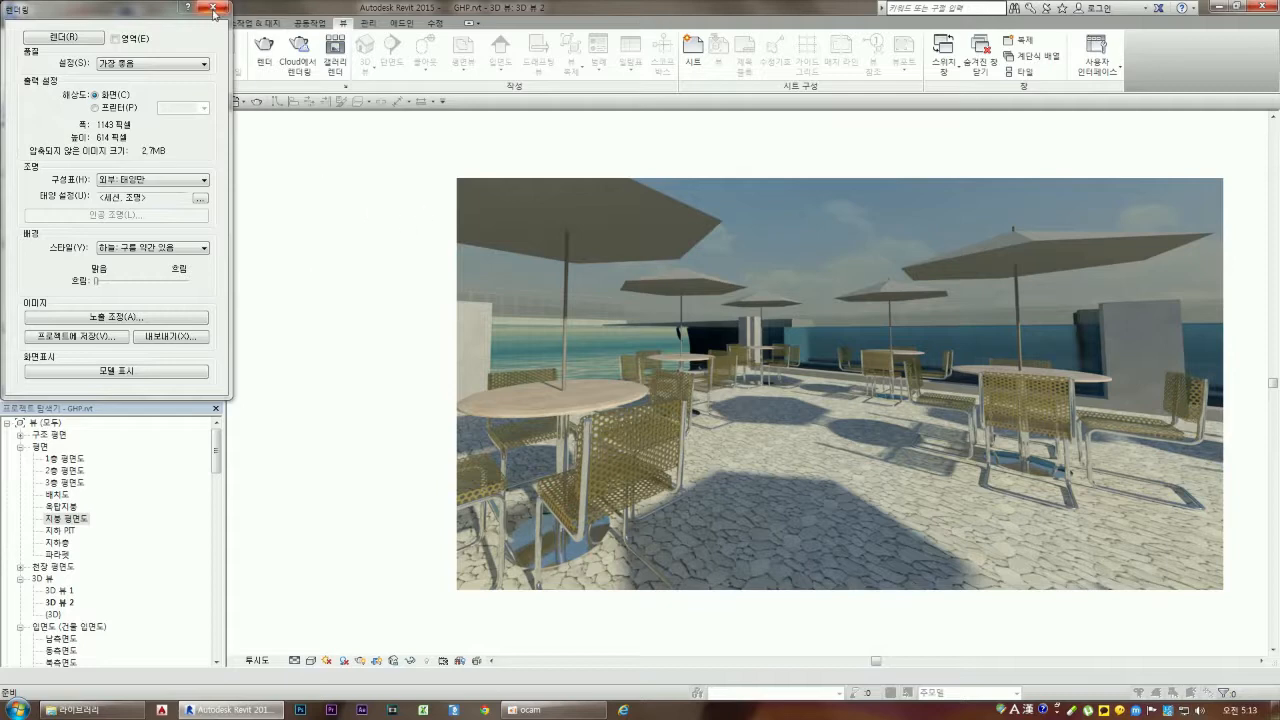
left_click(530, 710)
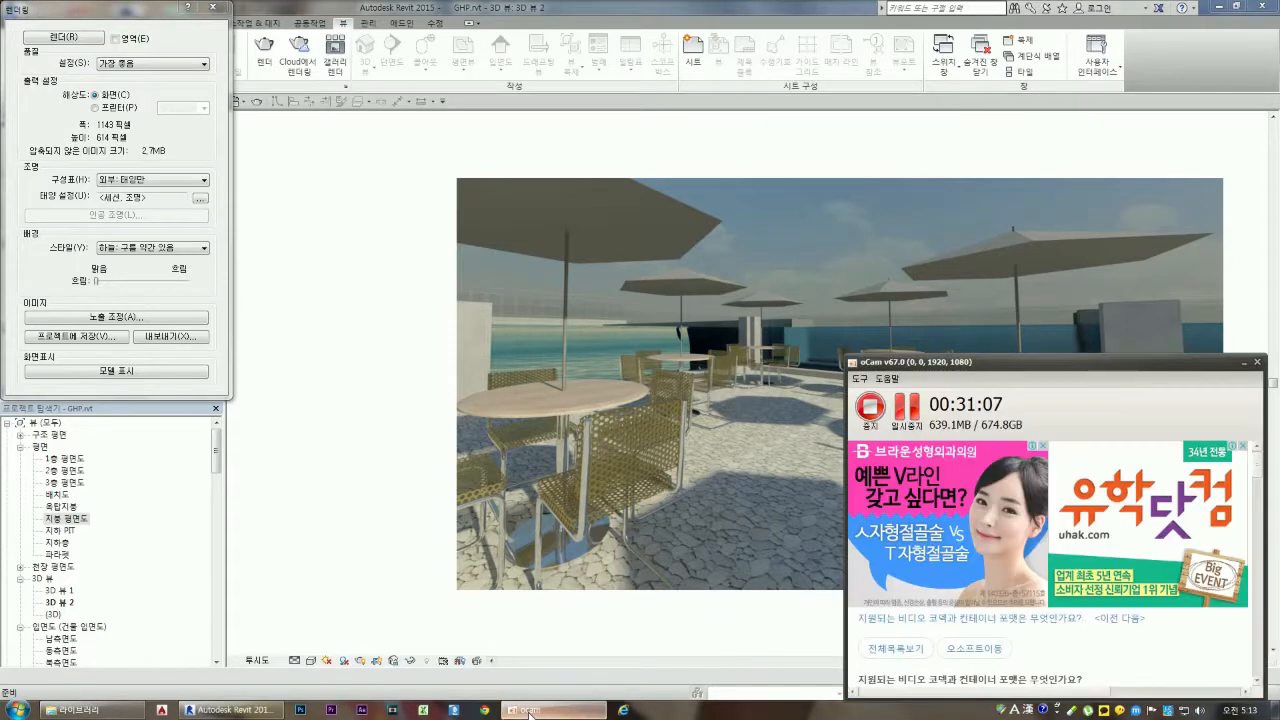
left_click(312, 598)
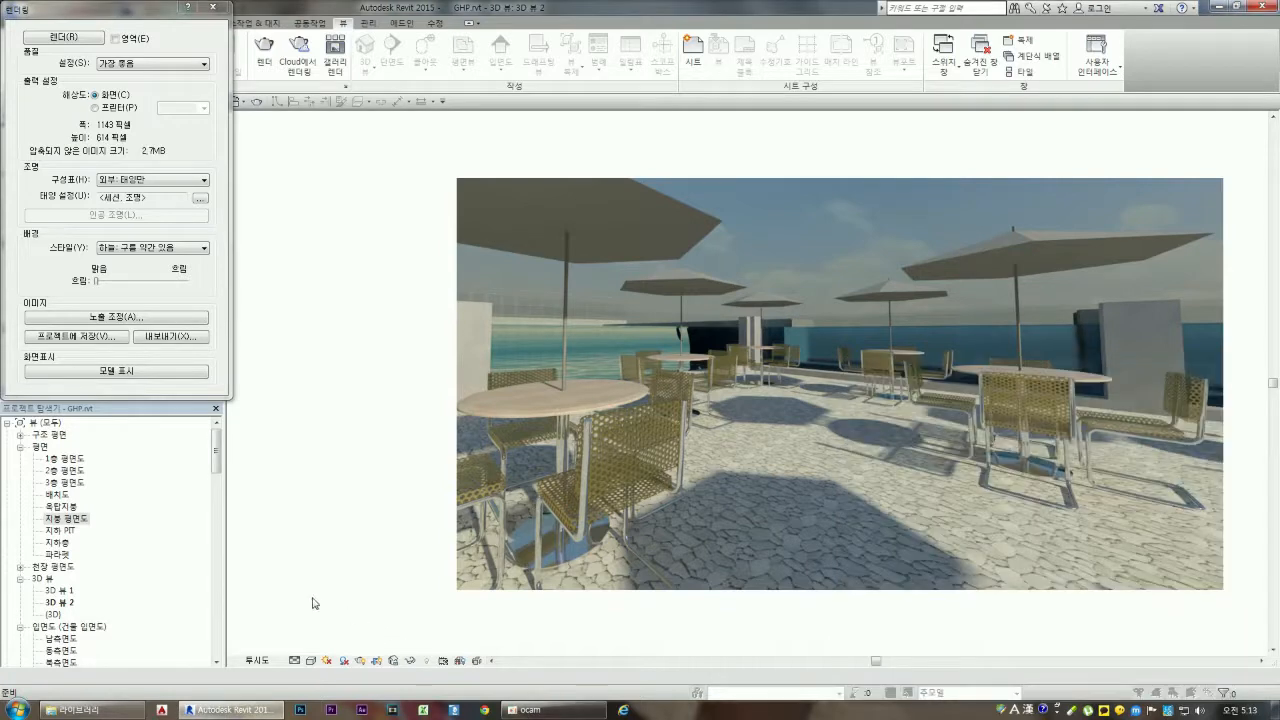
Close the rendering settings and collapse the elevation (입면도), section (단면도) and 3D 뷰 groups in the project's view list
left_click(213, 8)
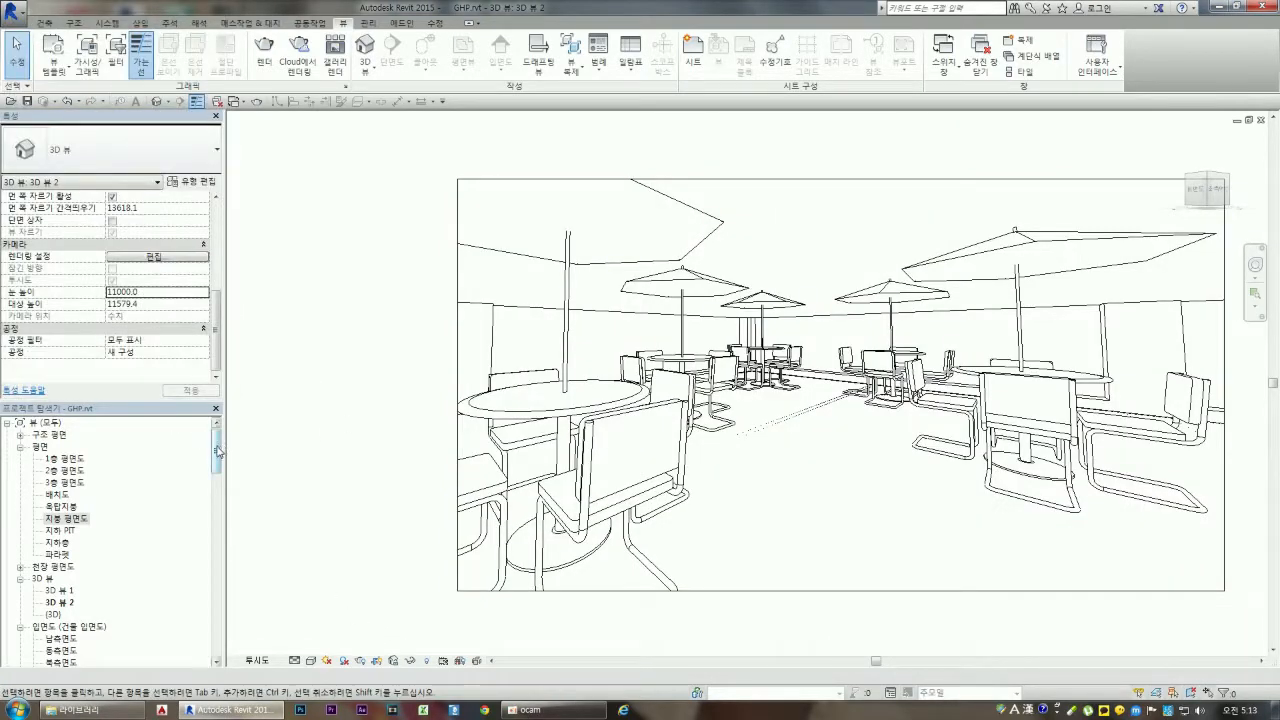
left_click_drag(218, 450, 218, 456)
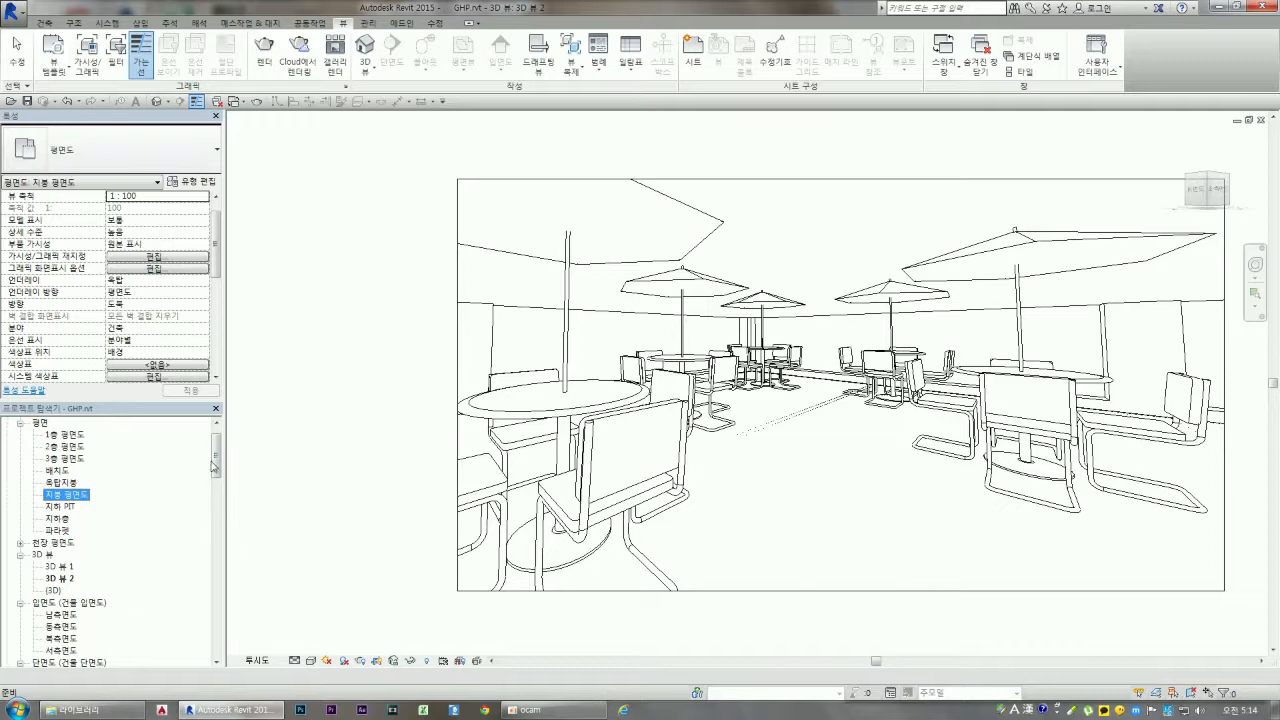
scroll(218, 470, "down", 1)
mouse_move(218, 470)
left_mouse_down()
mouse_move(219, 520)
mouse_move(218, 474)
left_mouse_up()
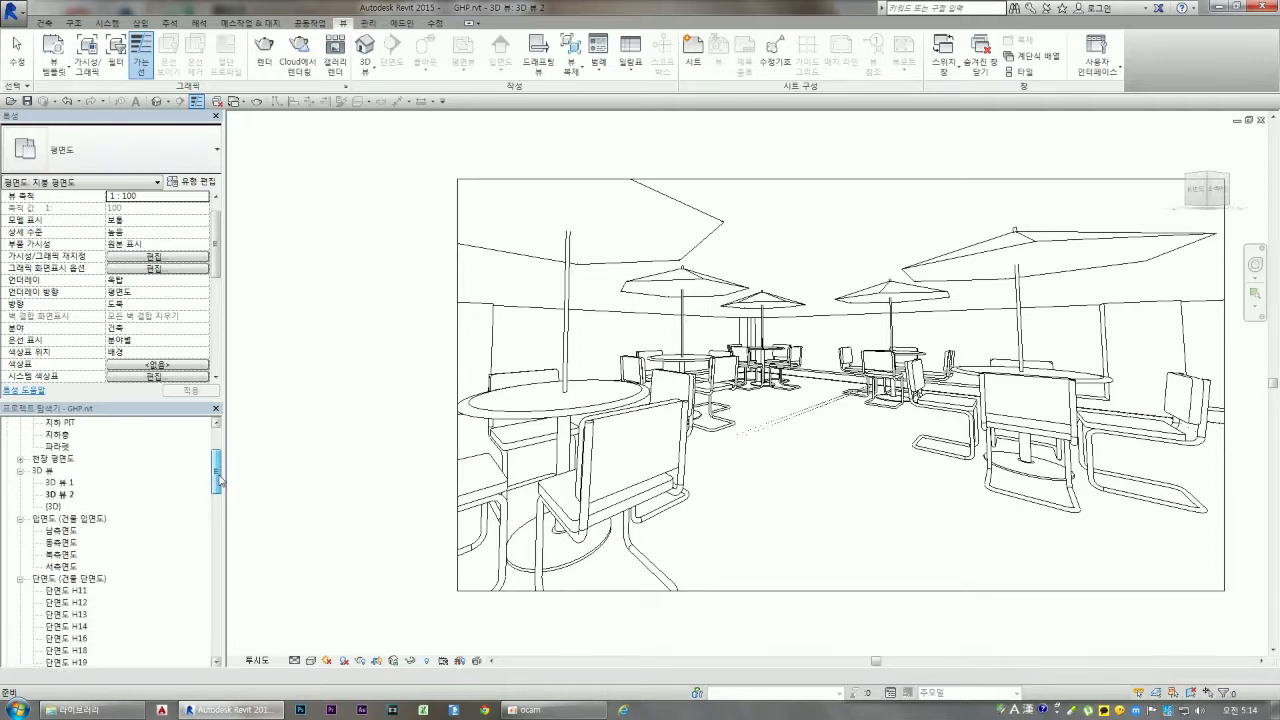
left_click(19, 519)
left_click(19, 530)
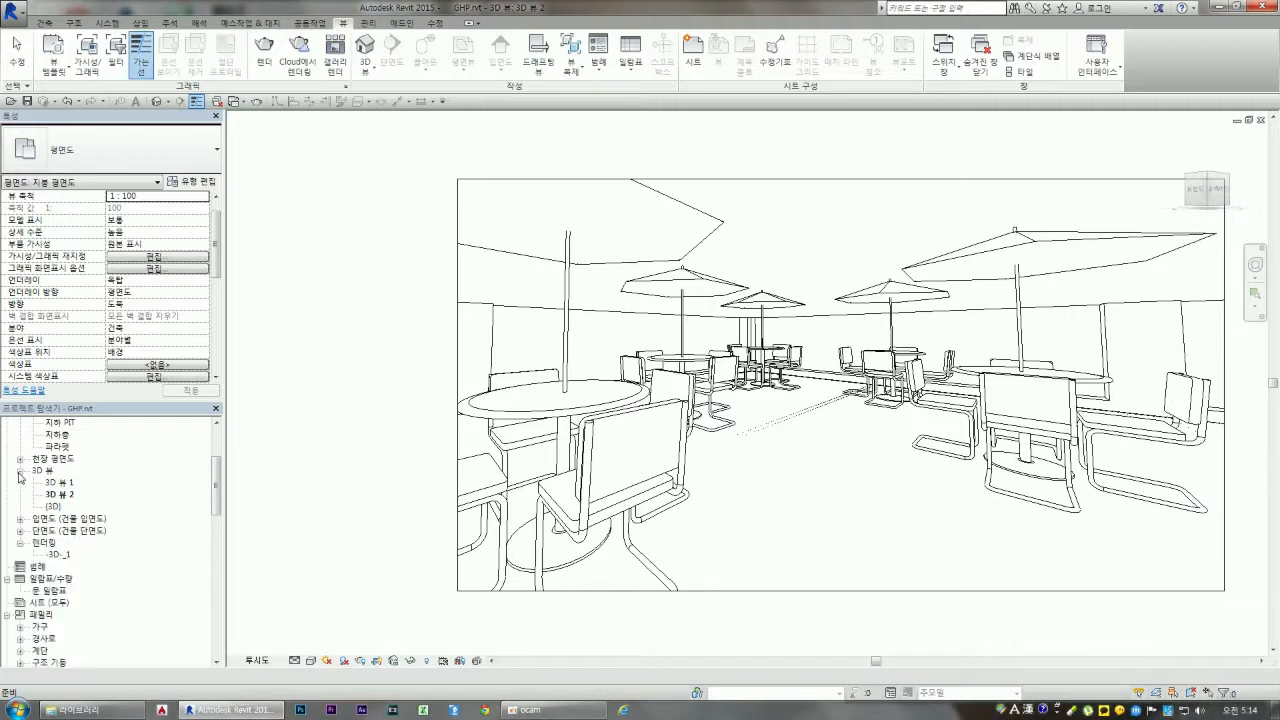
left_click(19, 470)
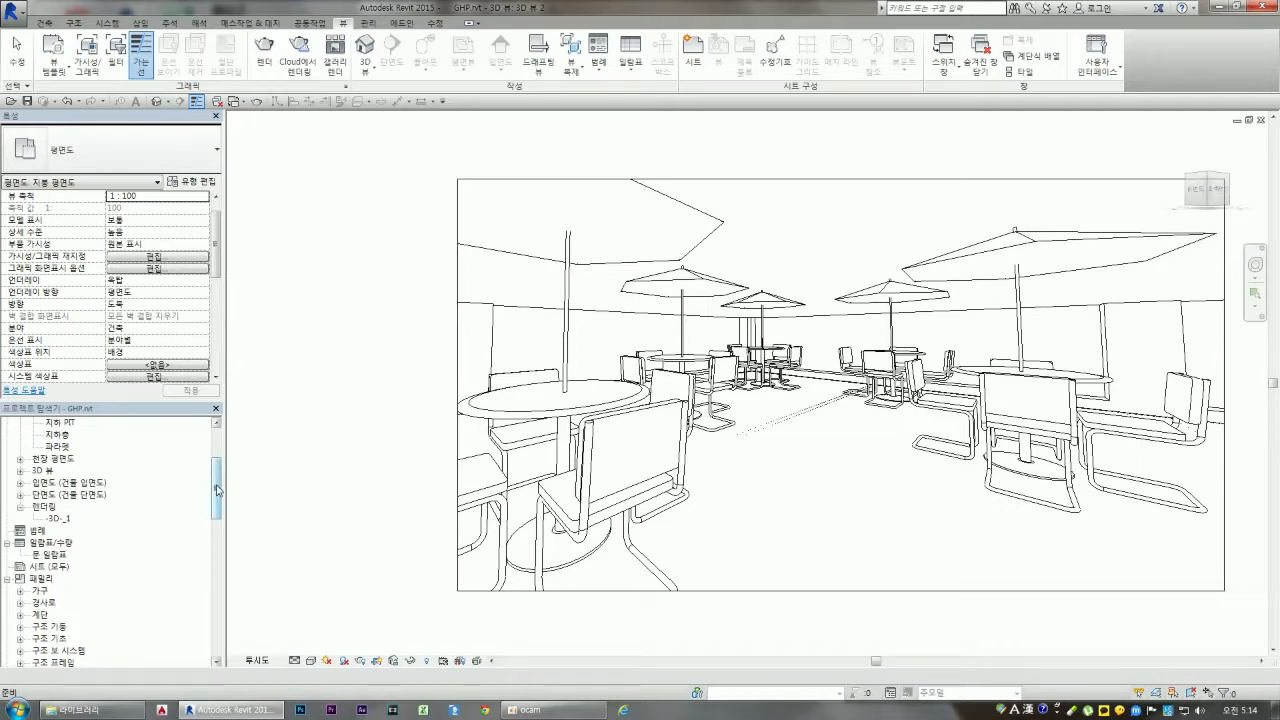
Look through the project's family (패밀리) categories, from furniture to windows
left_click_drag(217, 490, 217, 526)
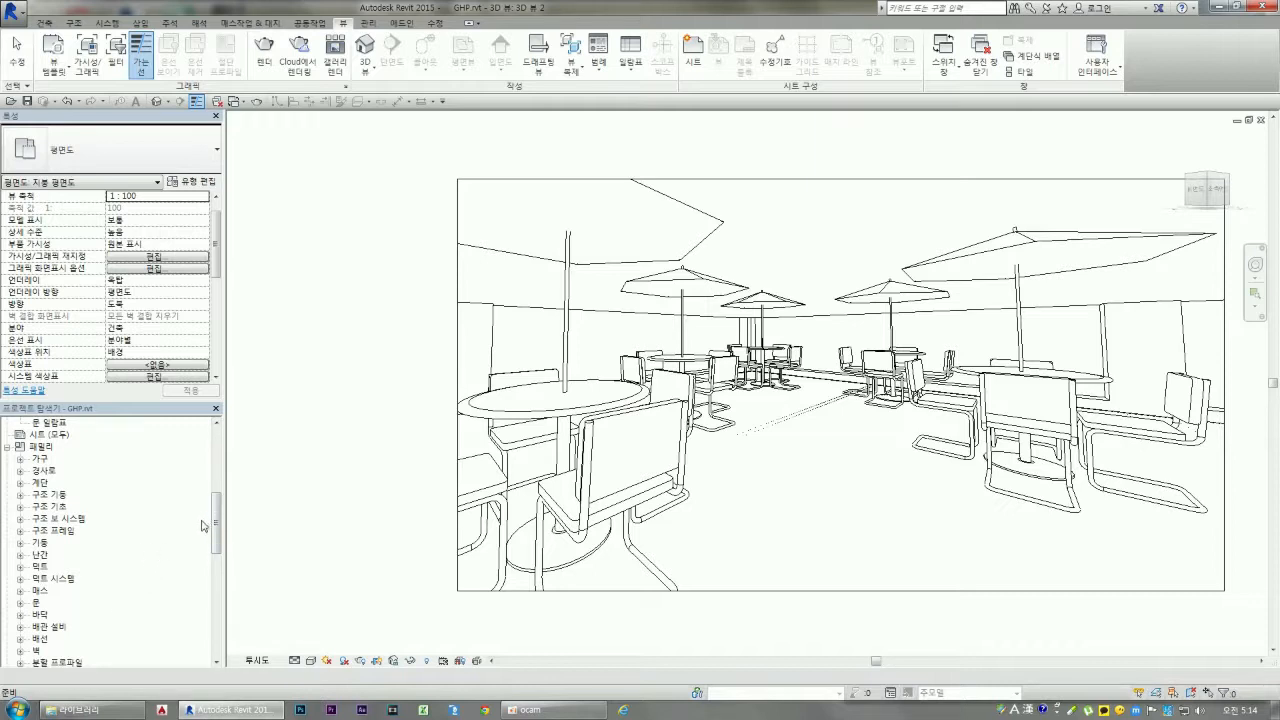
scroll(218, 526, "down", 1)
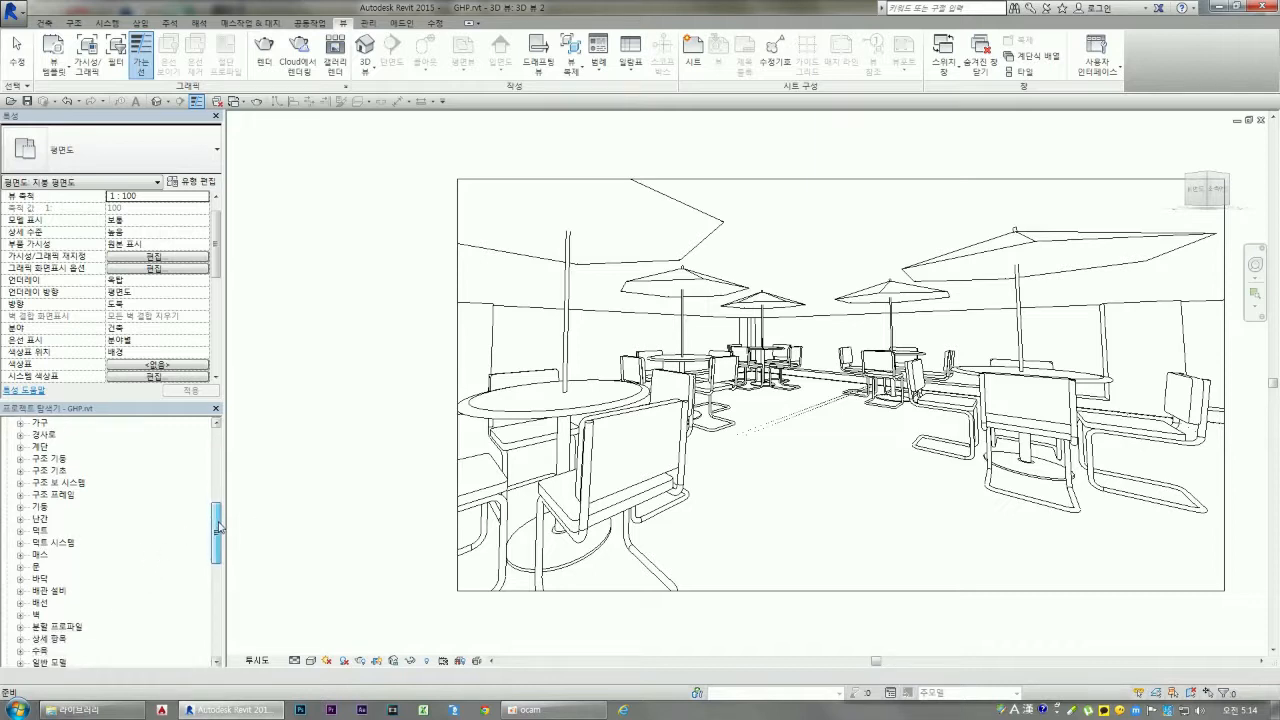
scroll(218, 526, "down", 2)
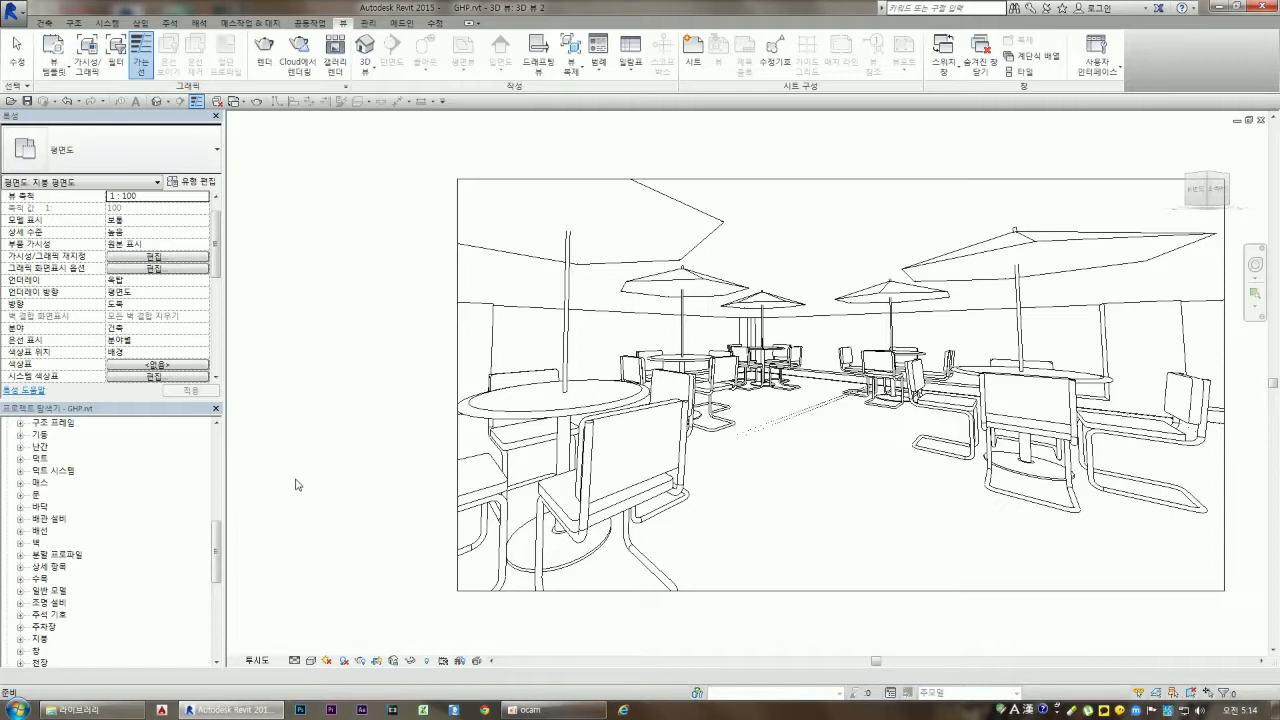
Expand the 3D 뷰 group and open the {3D} view, framing the whole building
left_click_drag(220, 540, 223, 476)
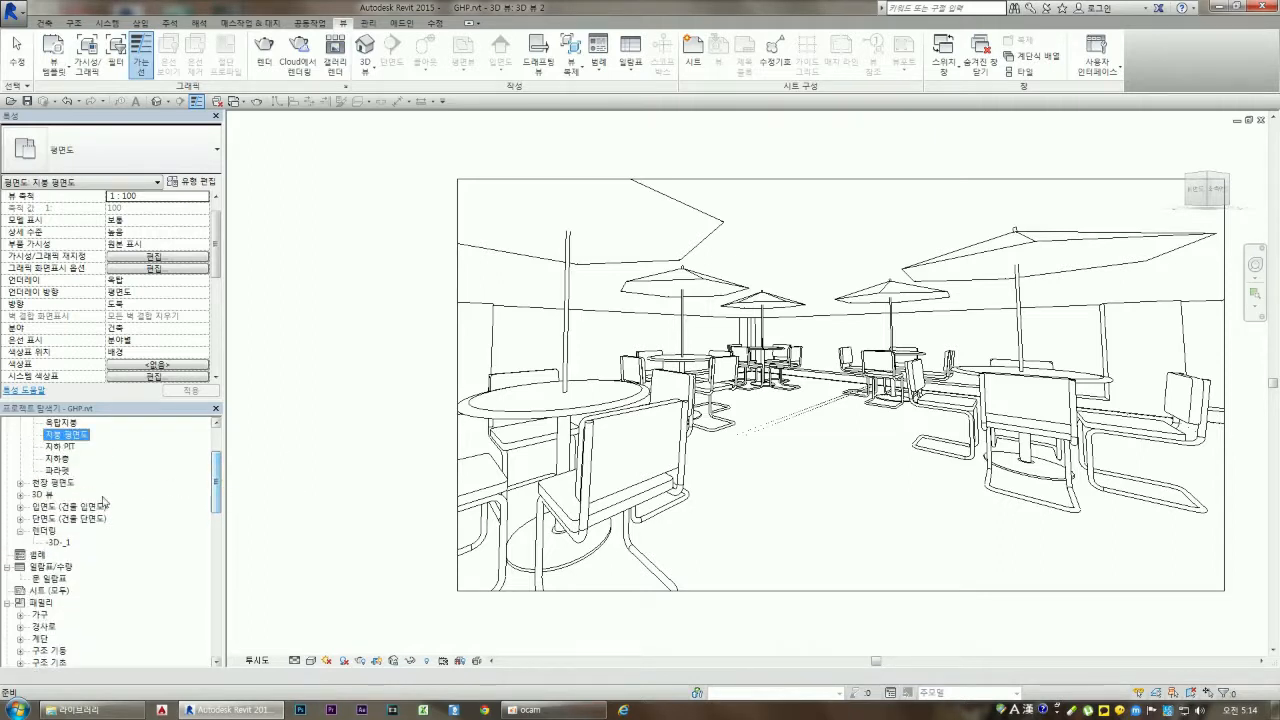
left_click(20, 496)
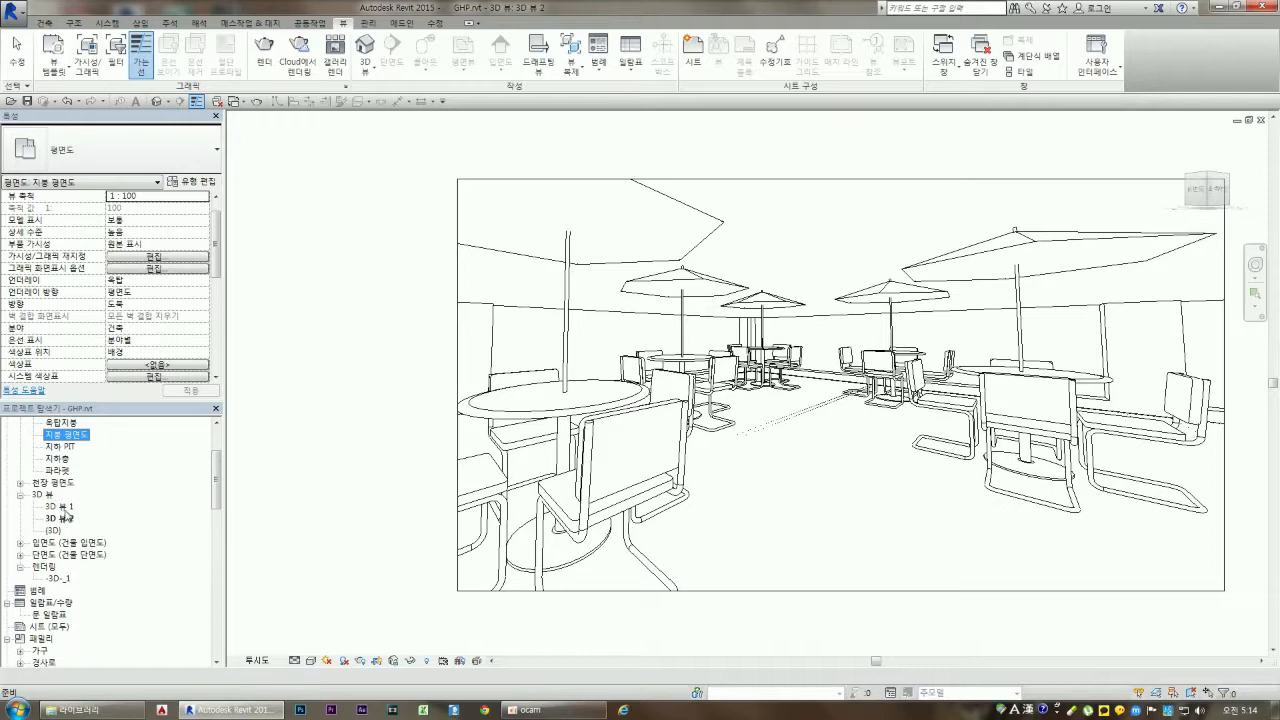
double_click(53, 530)
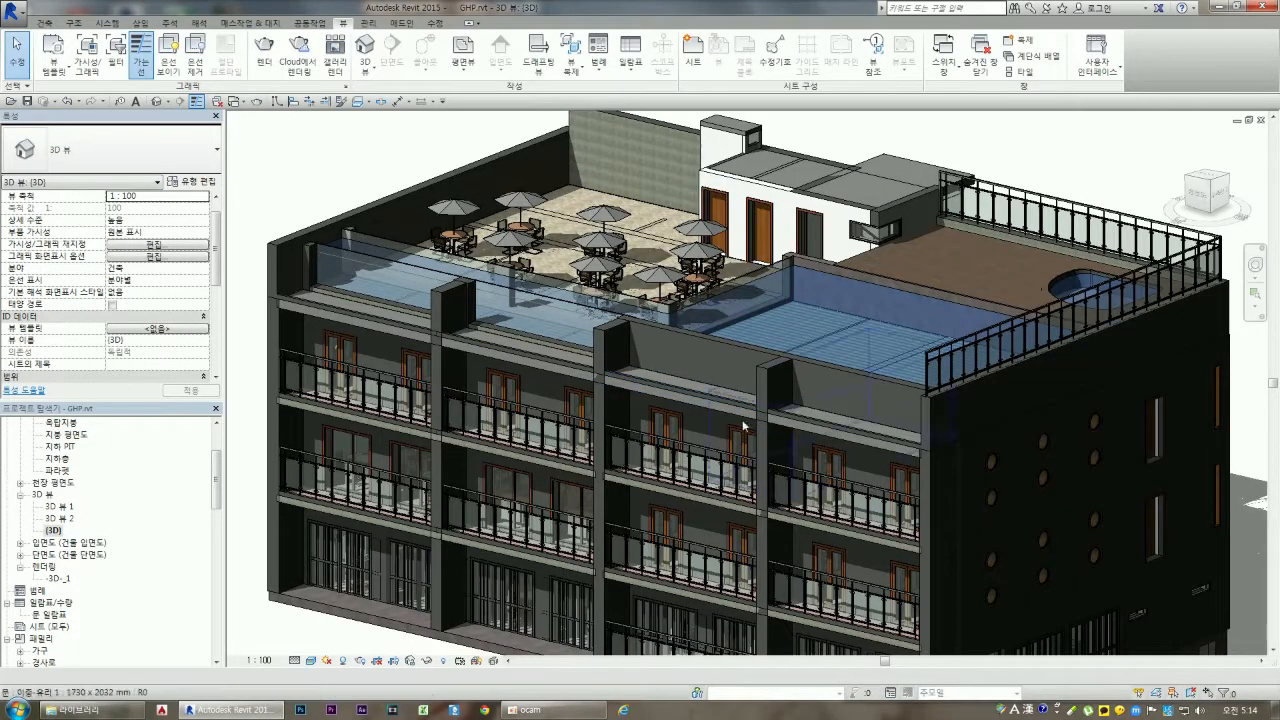
scroll(657, 381, "down", 3)
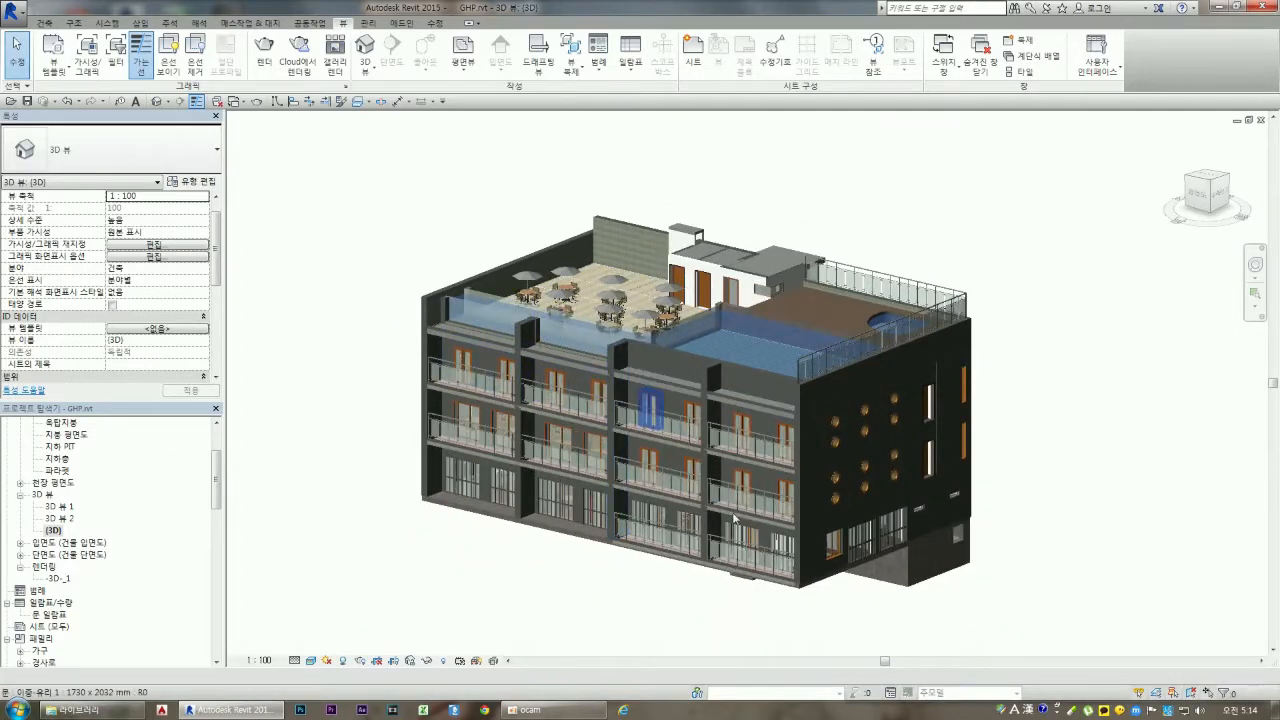
scroll(740, 518, "up", 1)
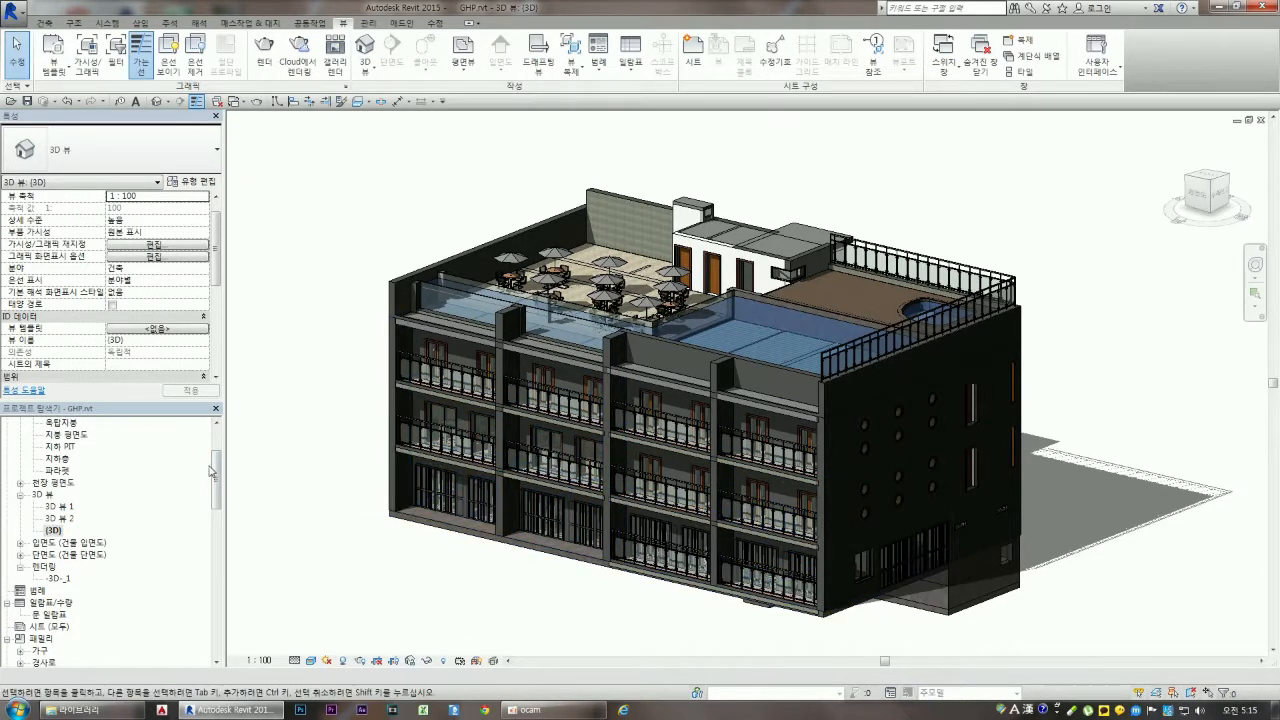
Review the save-as (다른 이름으로 저장) file types and the export (내보내기) formats available for the project
left_click_drag(215, 465, 215, 485)
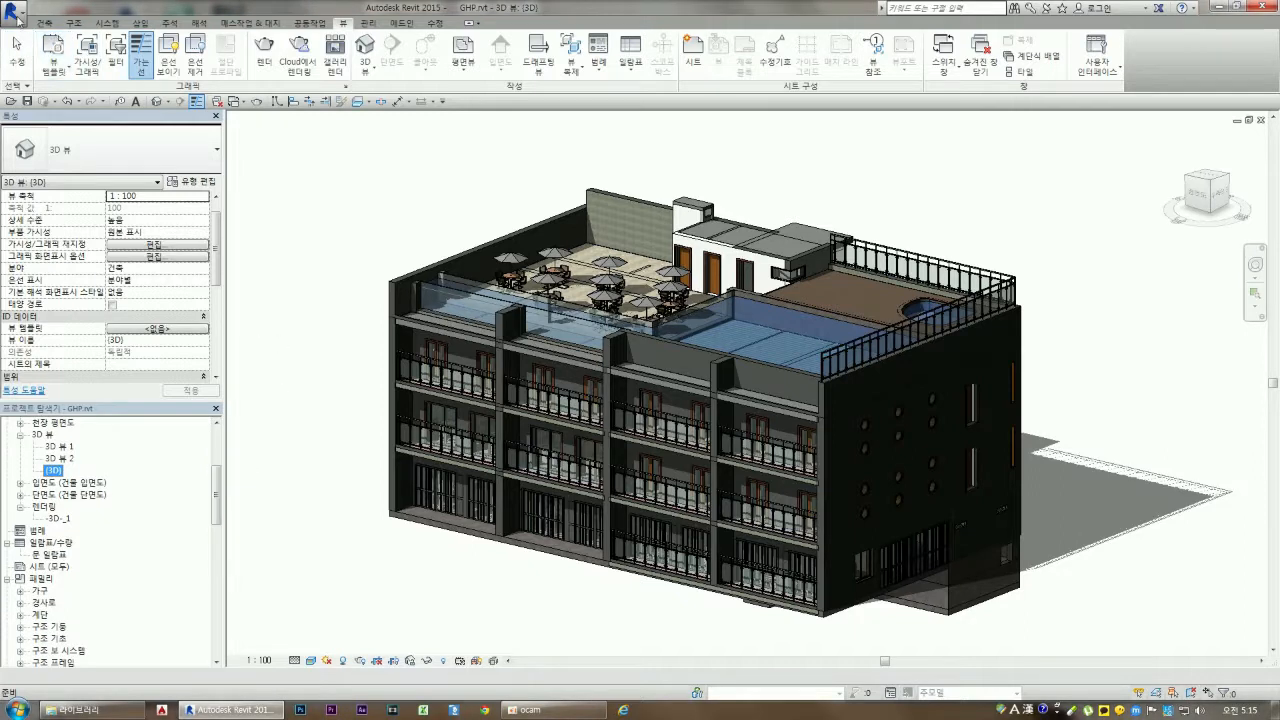
left_click(15, 15)
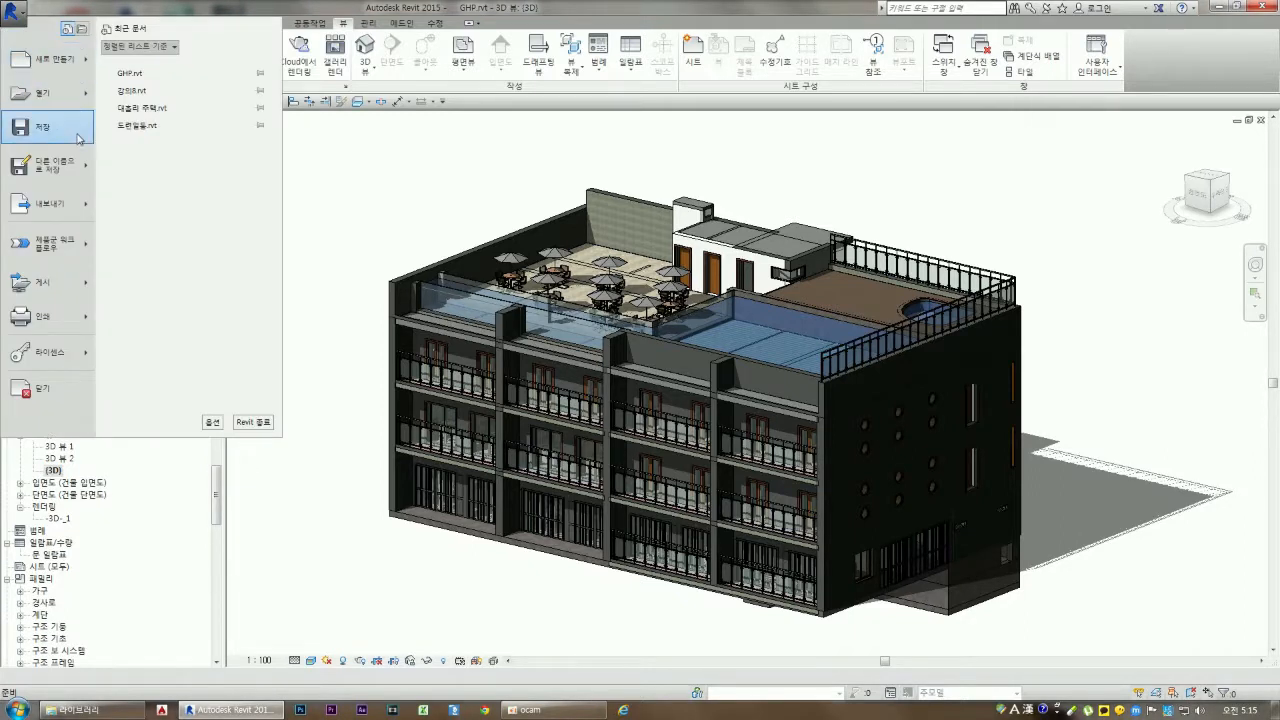
mouse_move(86, 170)
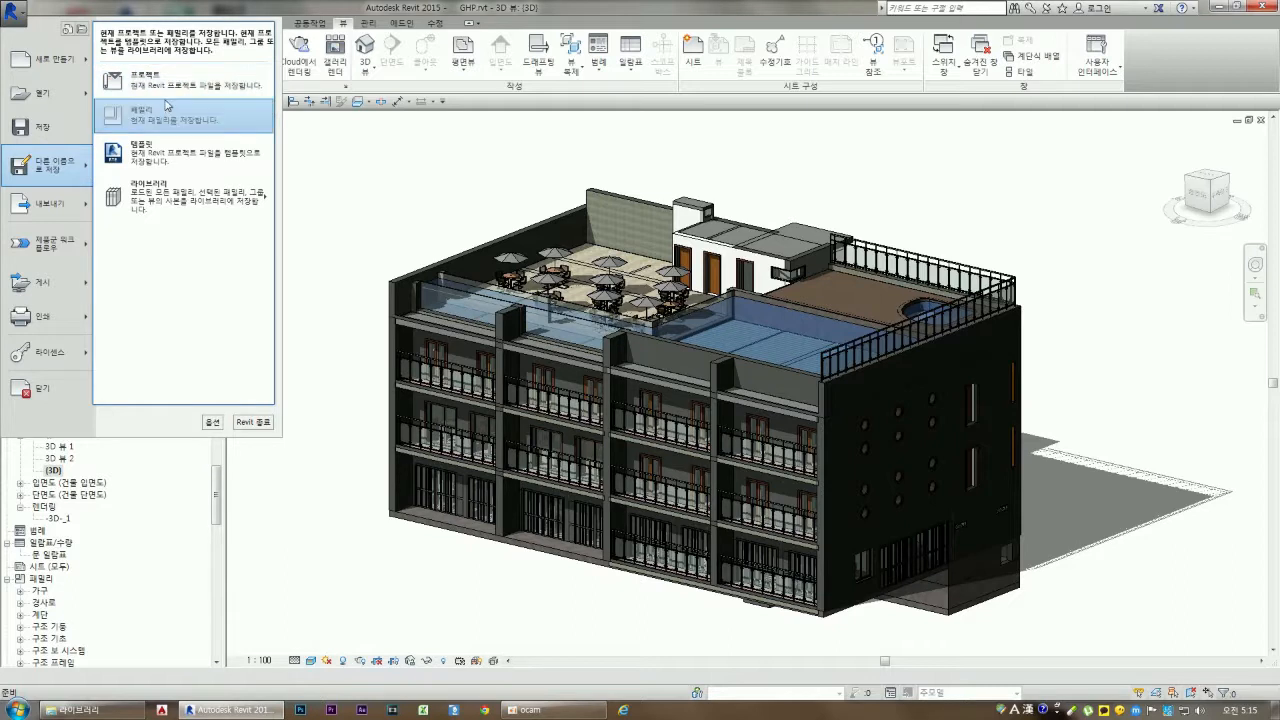
mouse_move(84, 207)
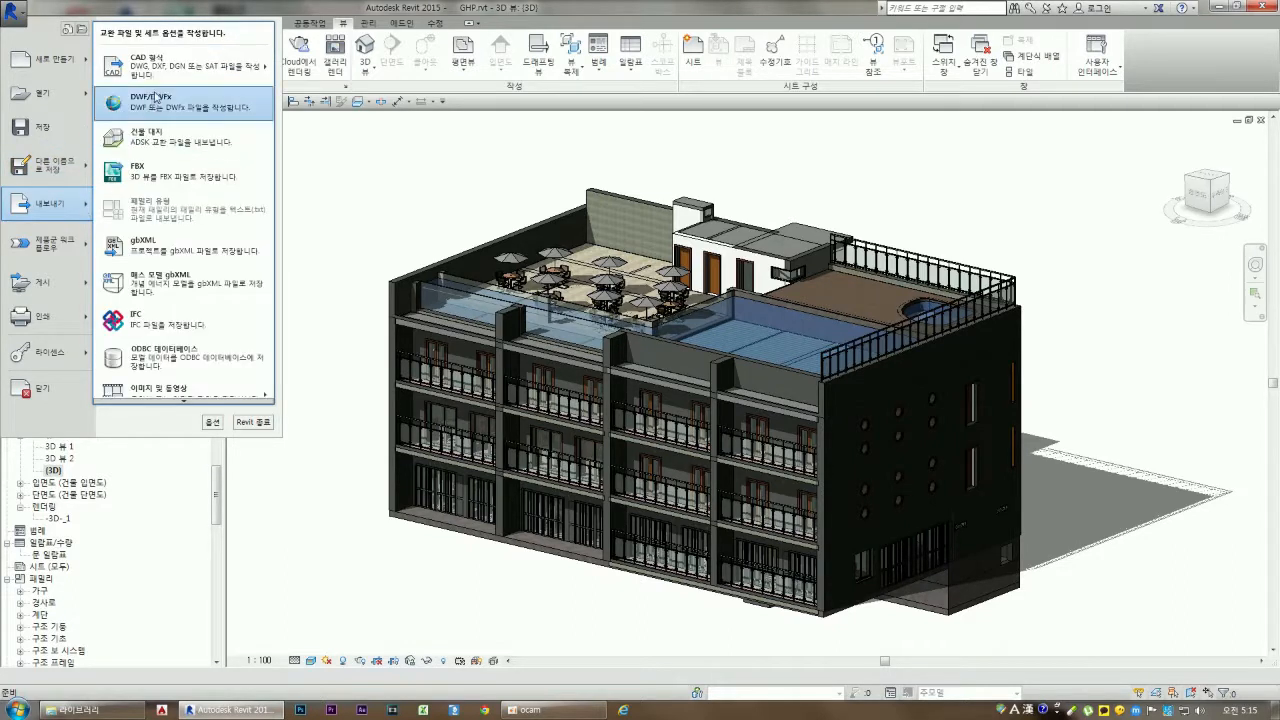
mouse_move(160, 73)
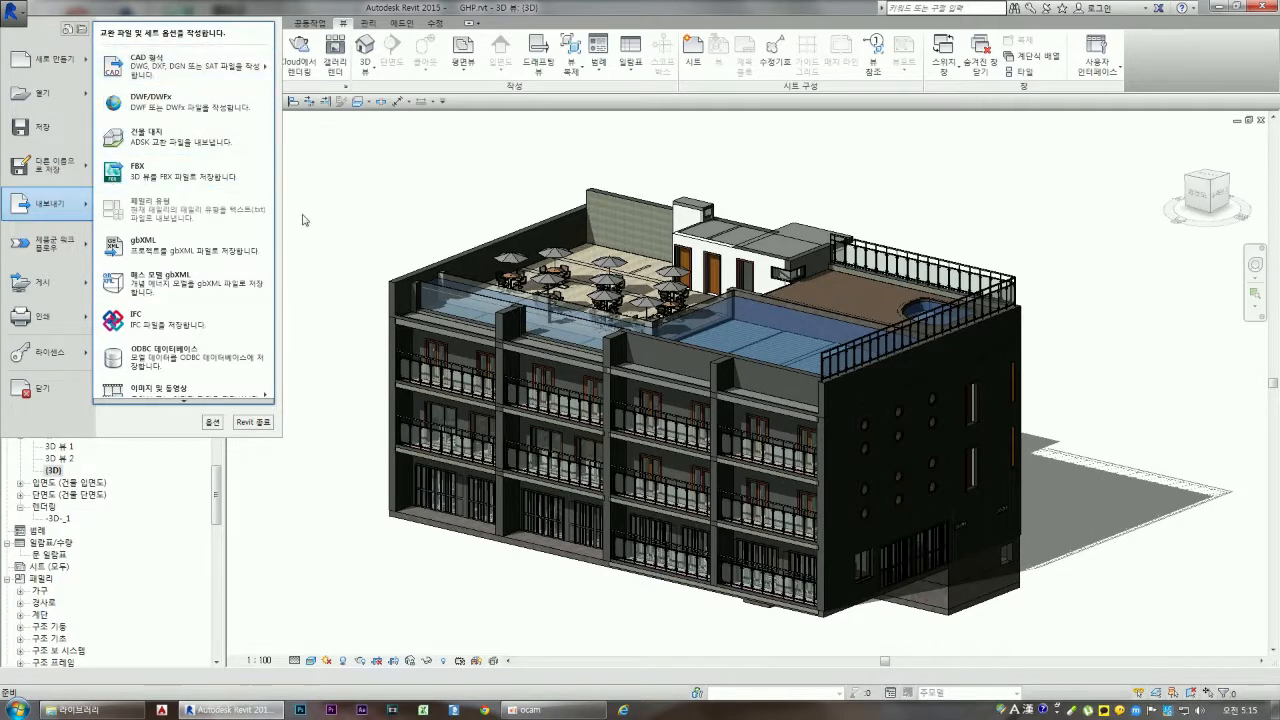
Leave the export options and look through the project's family (패밀리) categories down to the model groups (그룹)
left_click(313, 296)
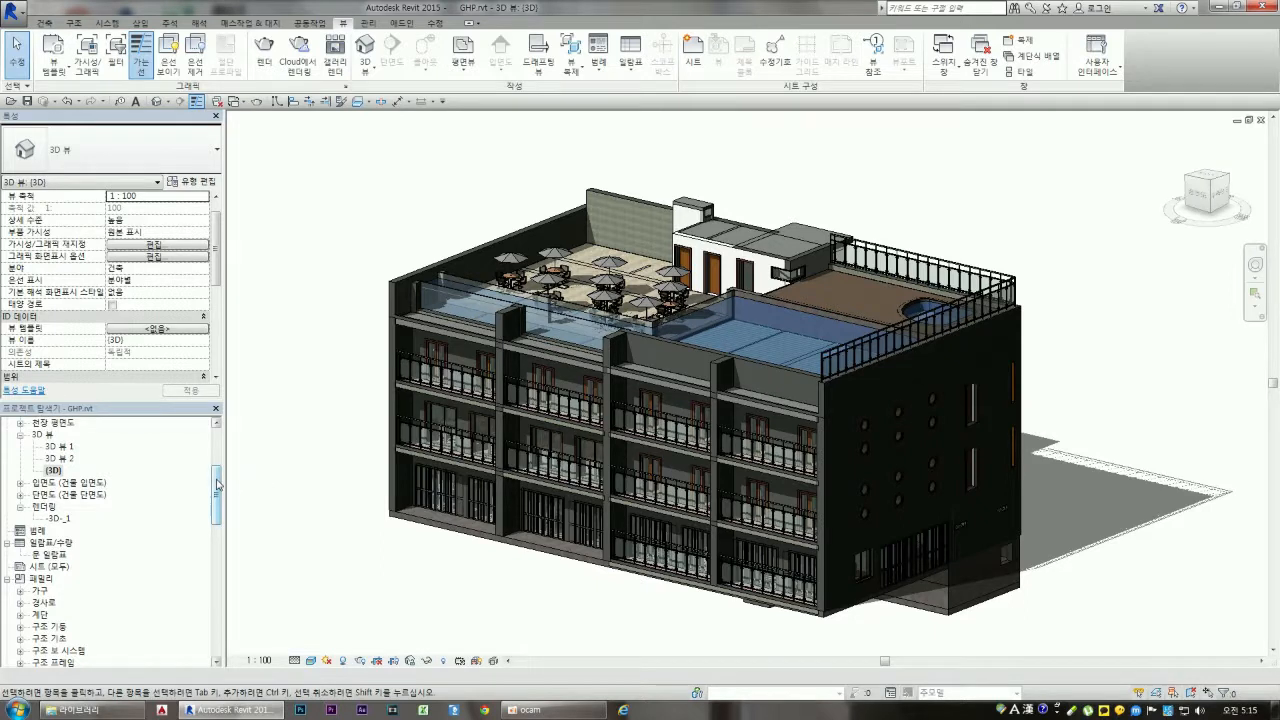
left_click_drag(220, 485, 216, 496)
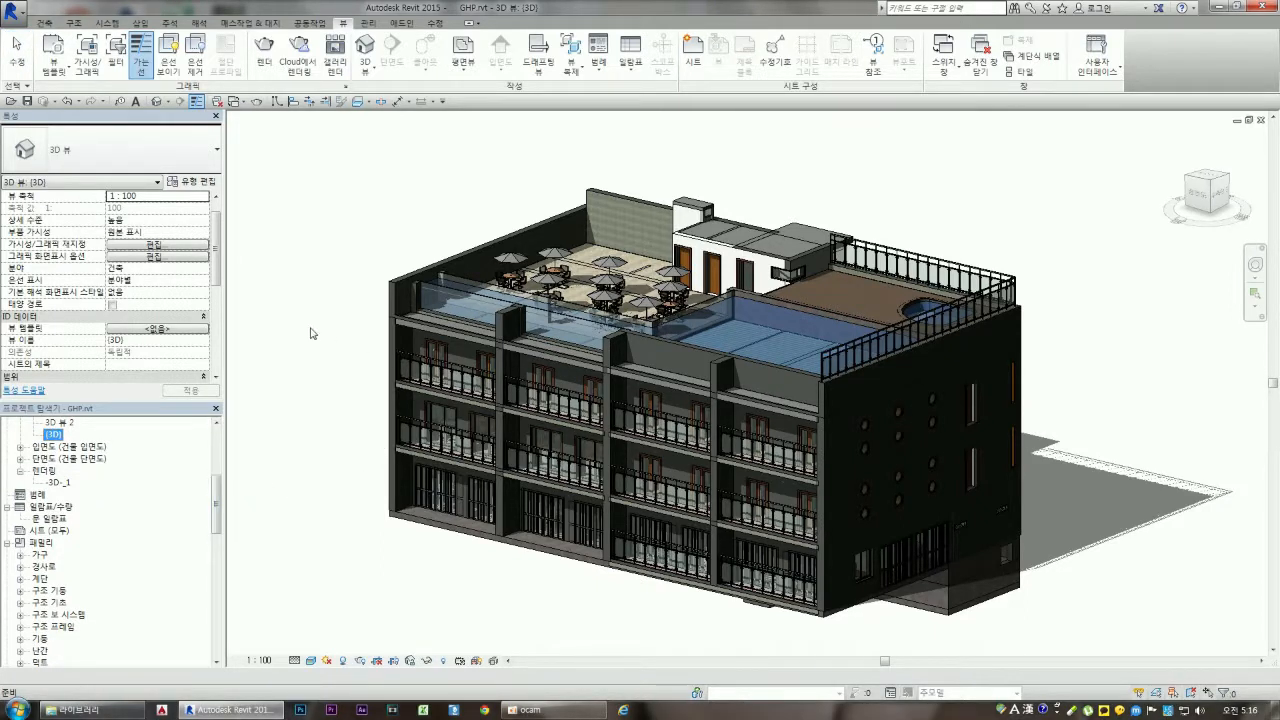
left_click_drag(219, 502, 217, 527)
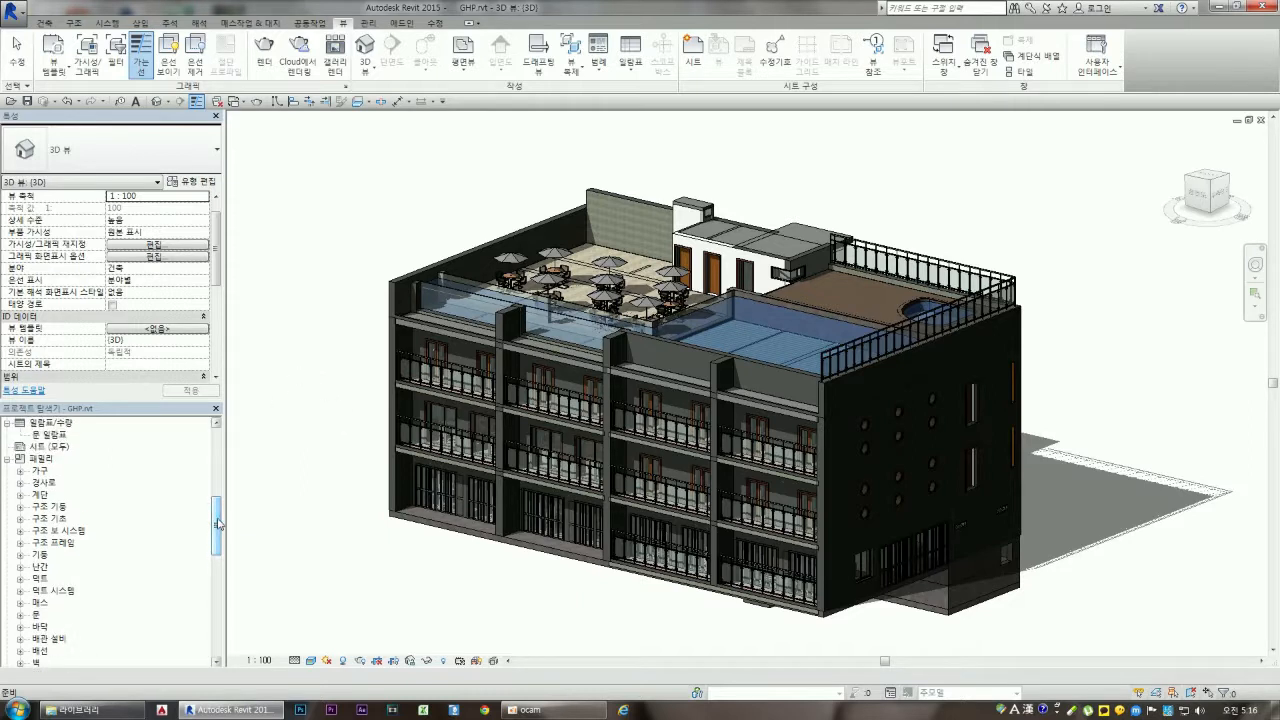
left_click_drag(216, 516, 216, 524)
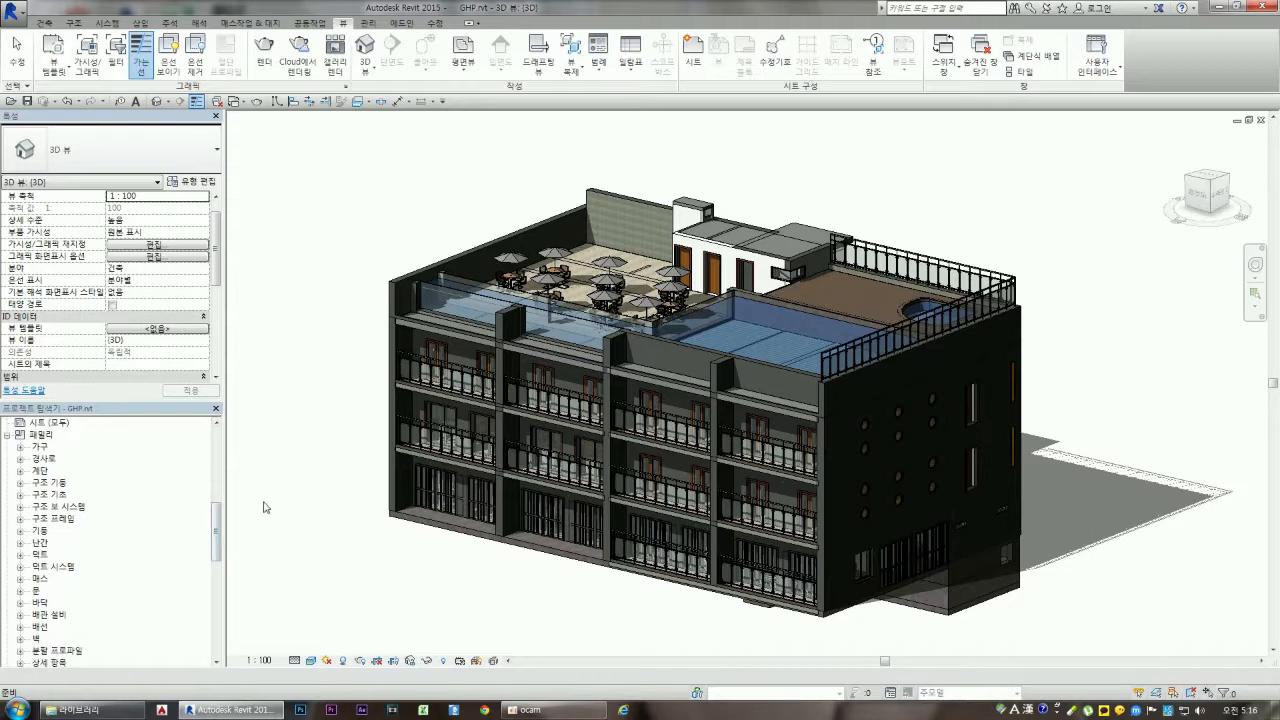
left_click_drag(217, 518, 211, 601)
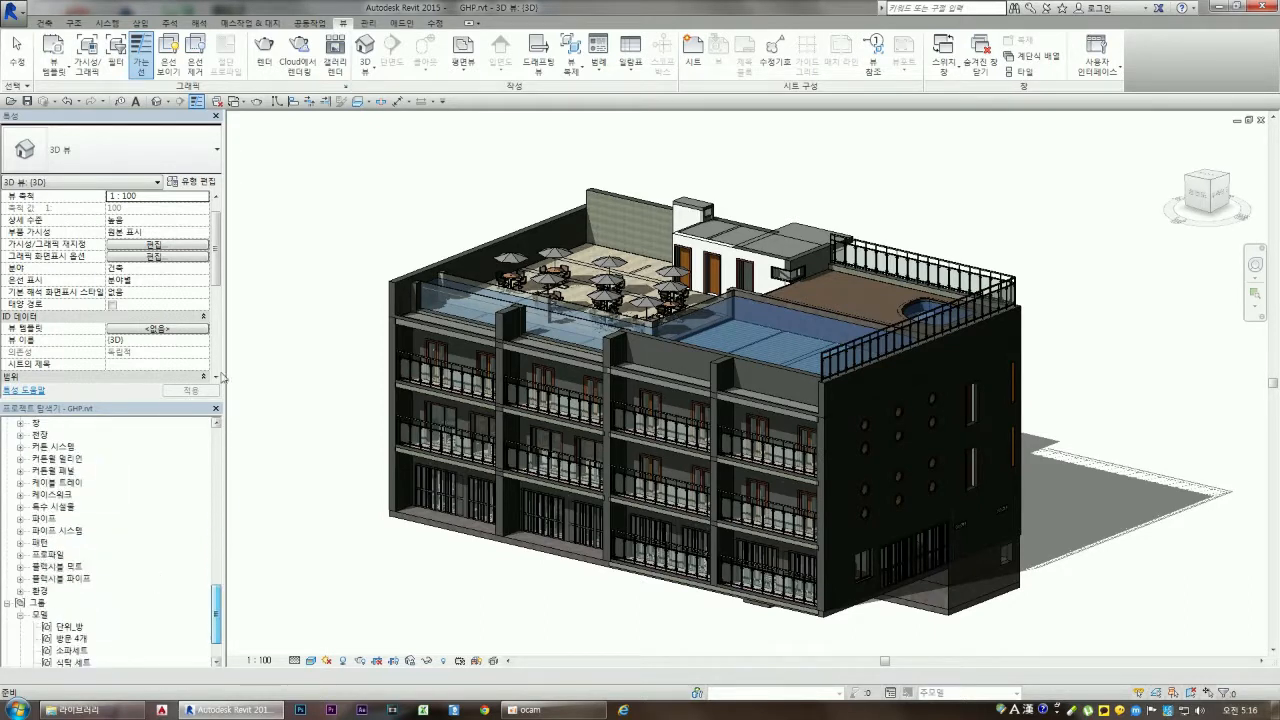
Start placing a component, dismissing the save reminder, and browse the available component types up to the 2층침대 bunk bed, selecting it
left_click(46, 23)
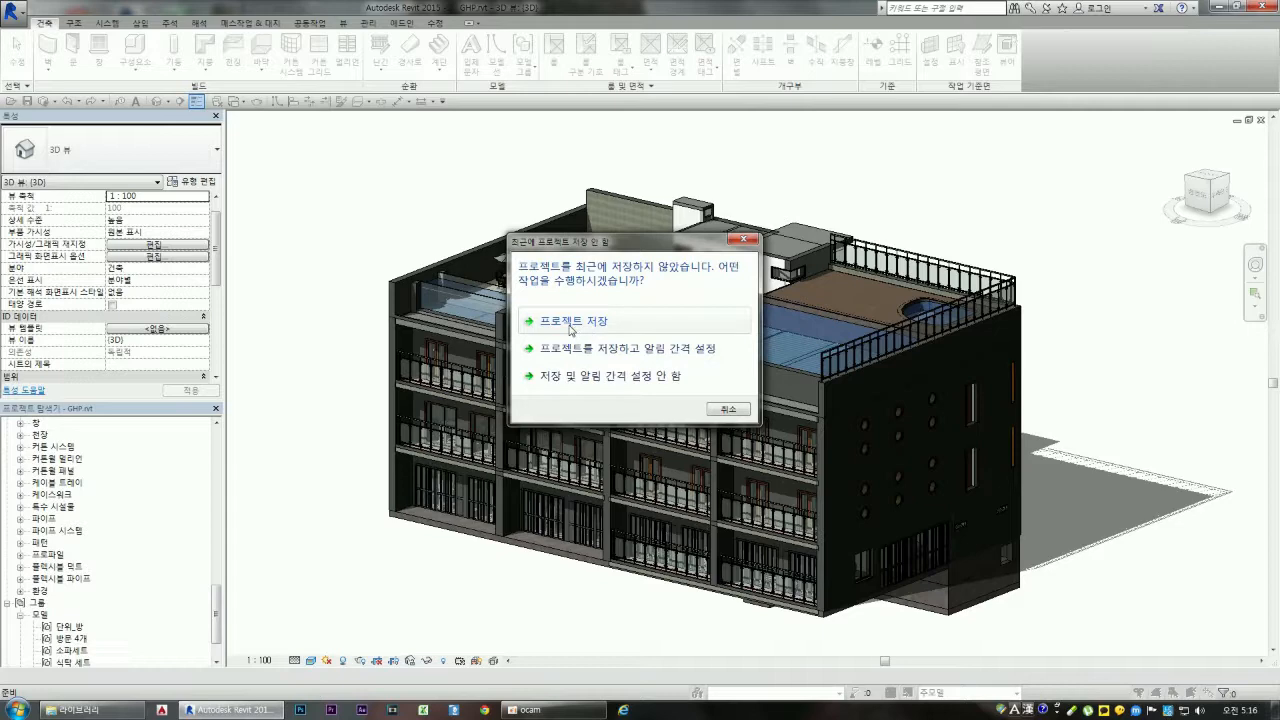
left_click(727, 410)
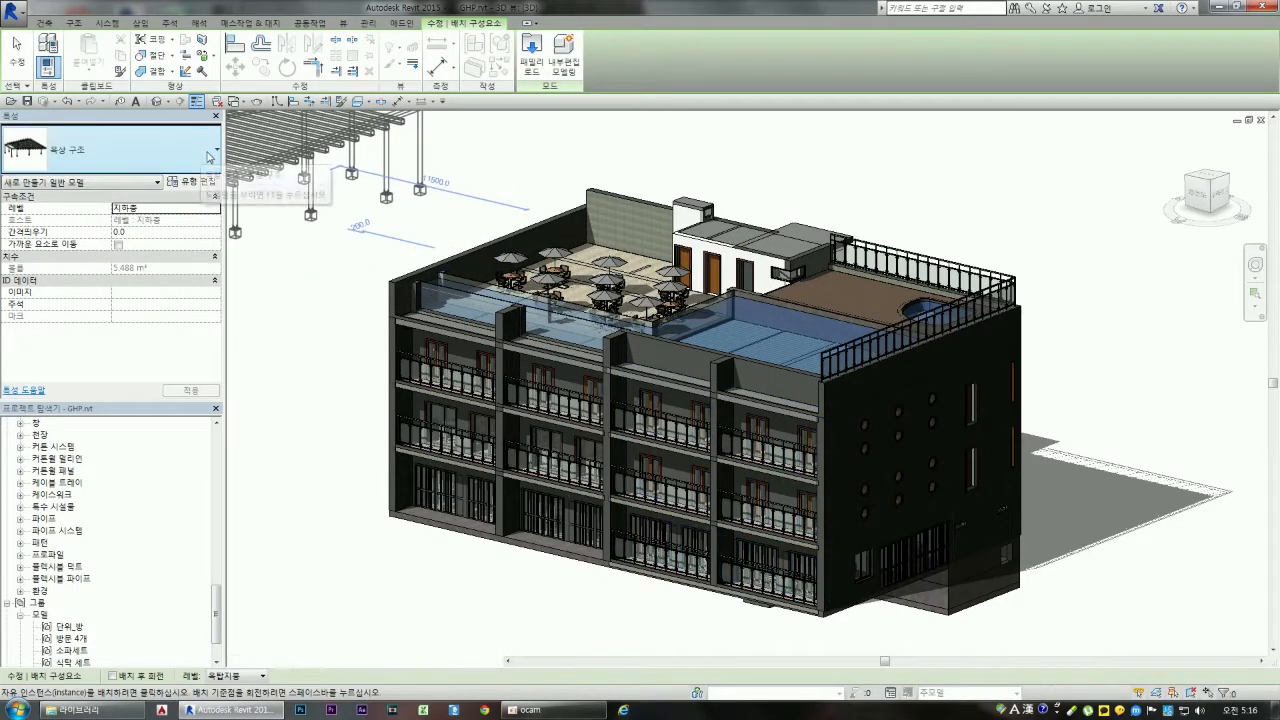
left_click(184, 152)
scroll(160, 278, "up", 4)
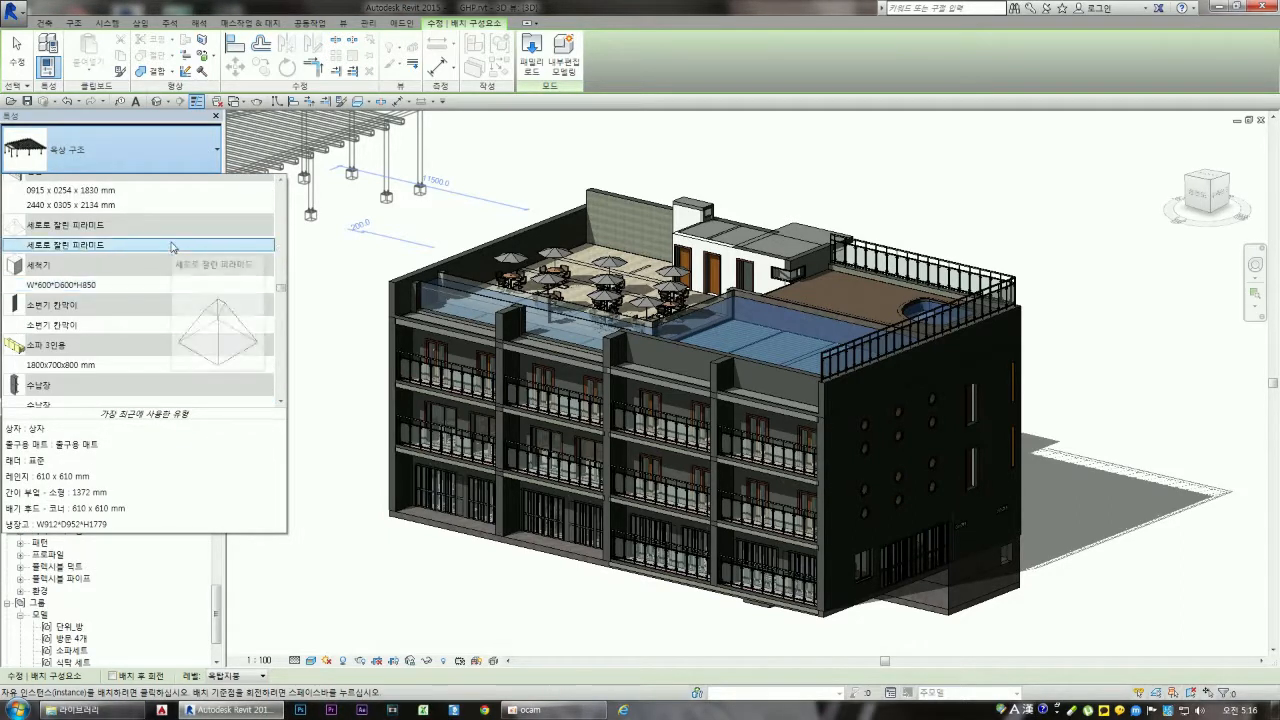
mouse_move(180, 256)
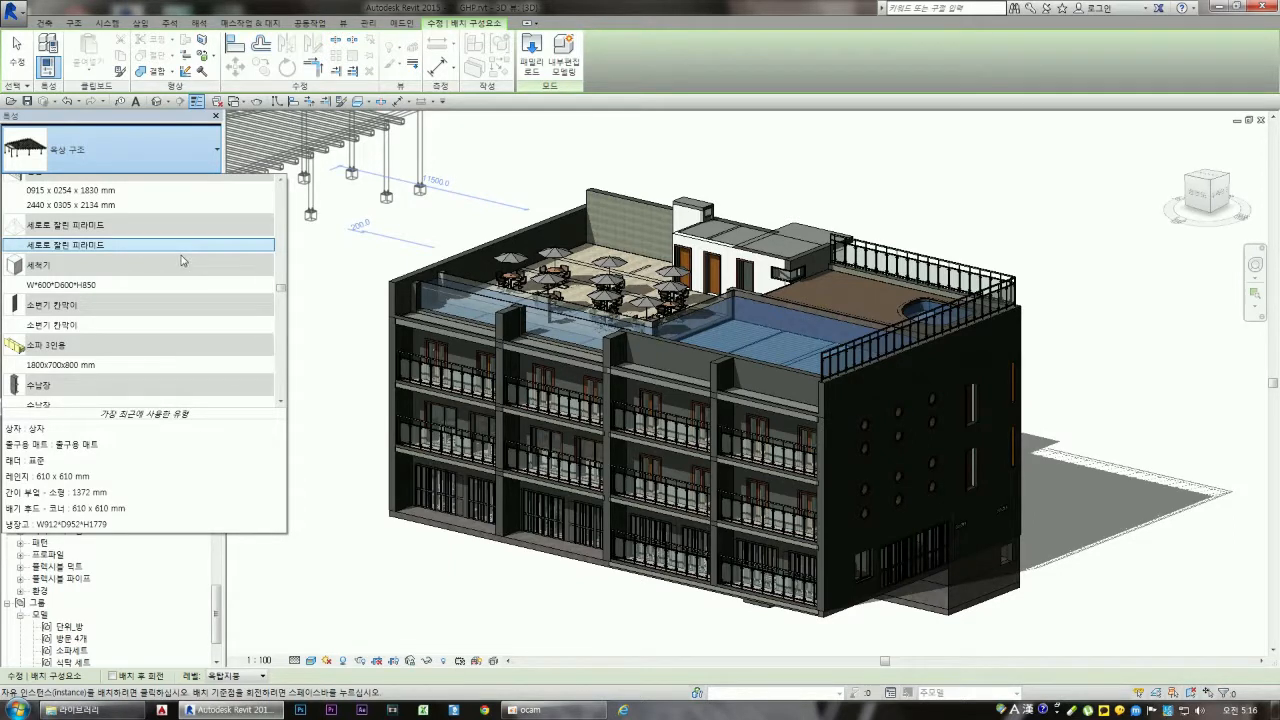
scroll(183, 261, "up", 4)
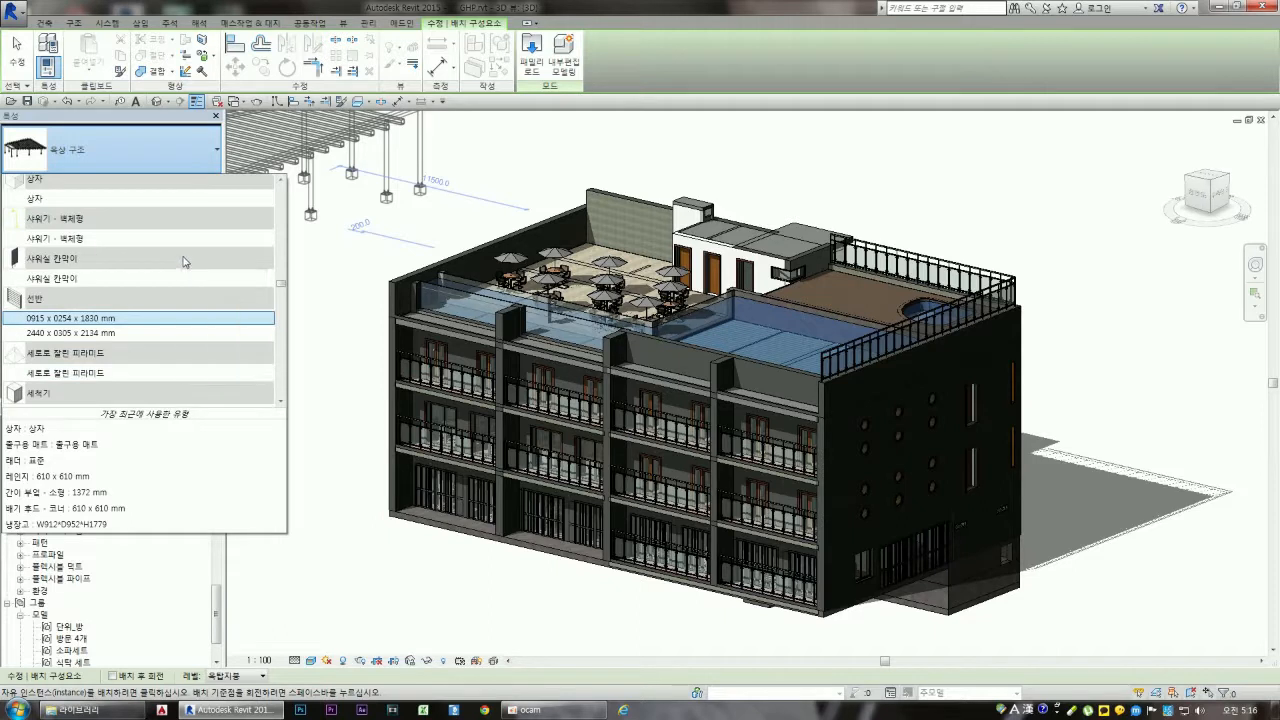
scroll(183, 261, "up", 4)
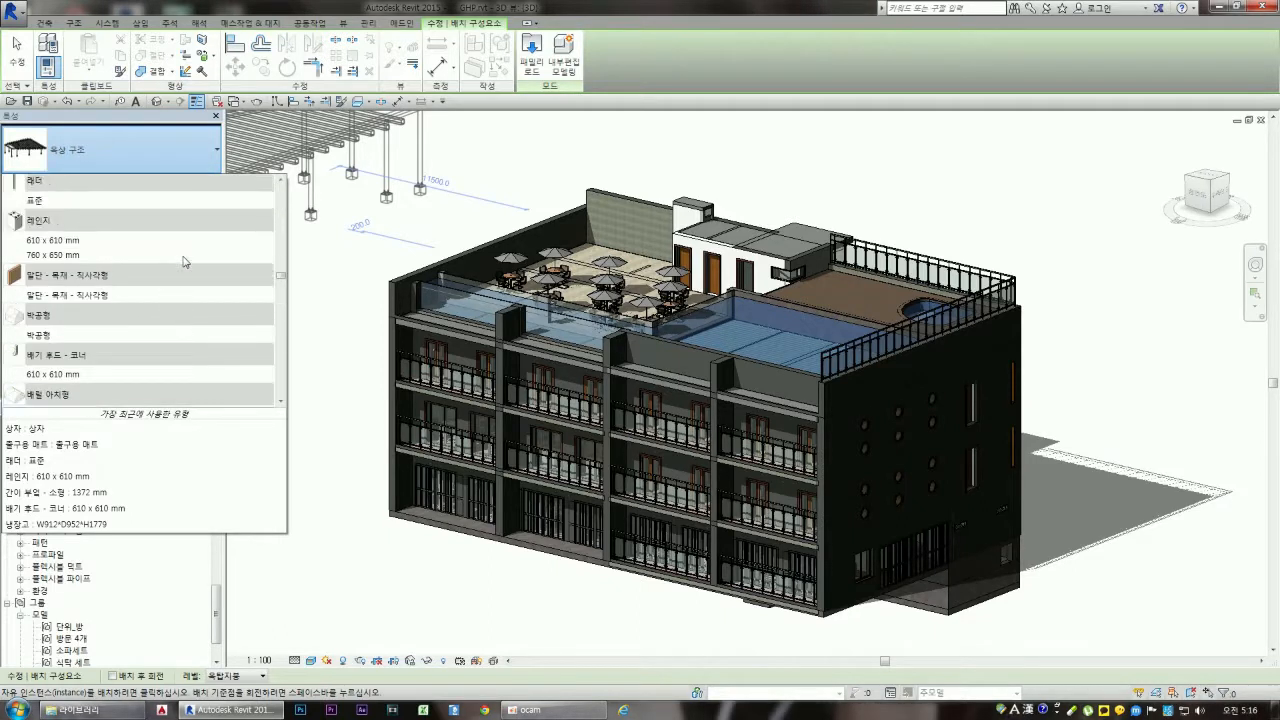
scroll(185, 270, "up", 8)
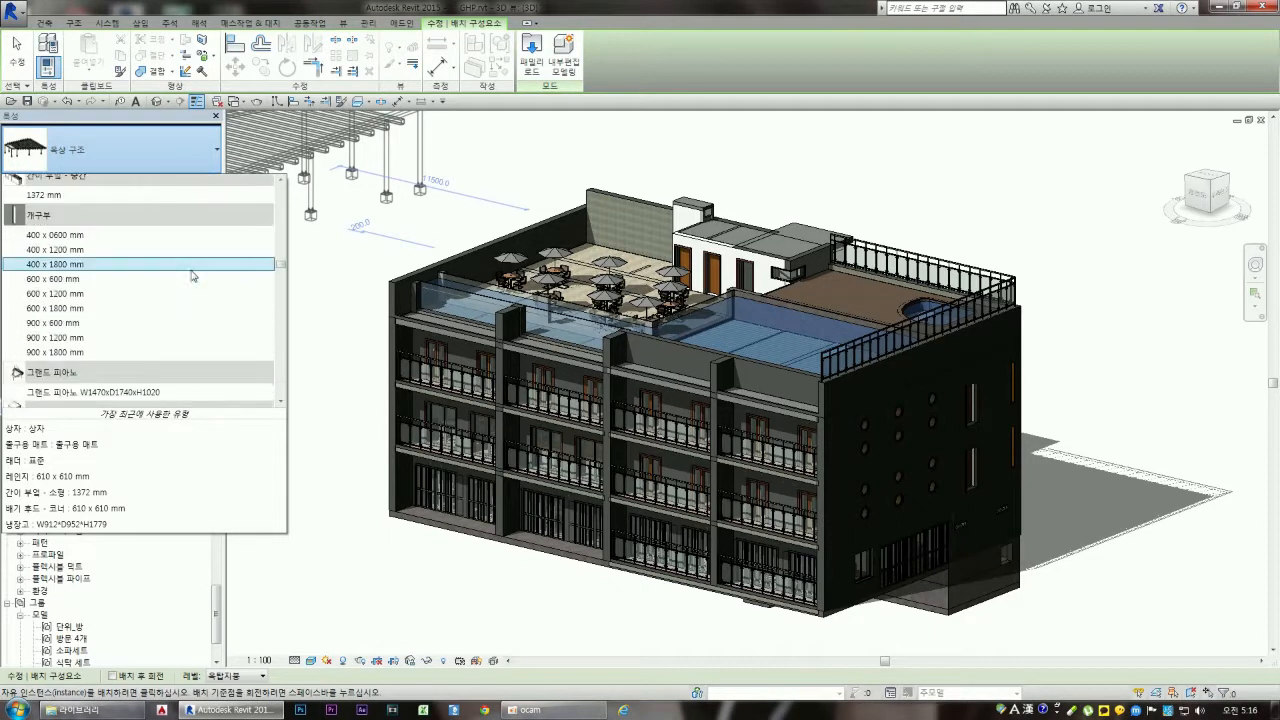
left_click_drag(282, 259, 282, 183)
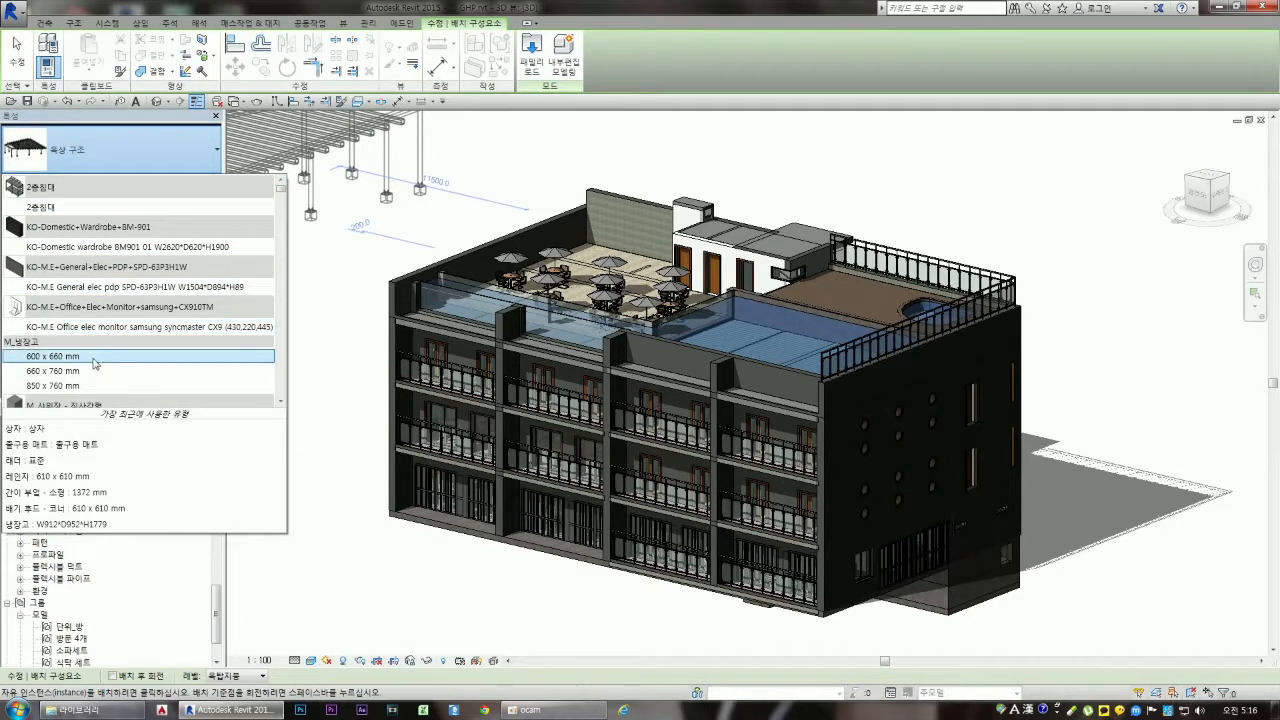
left_click(68, 208)
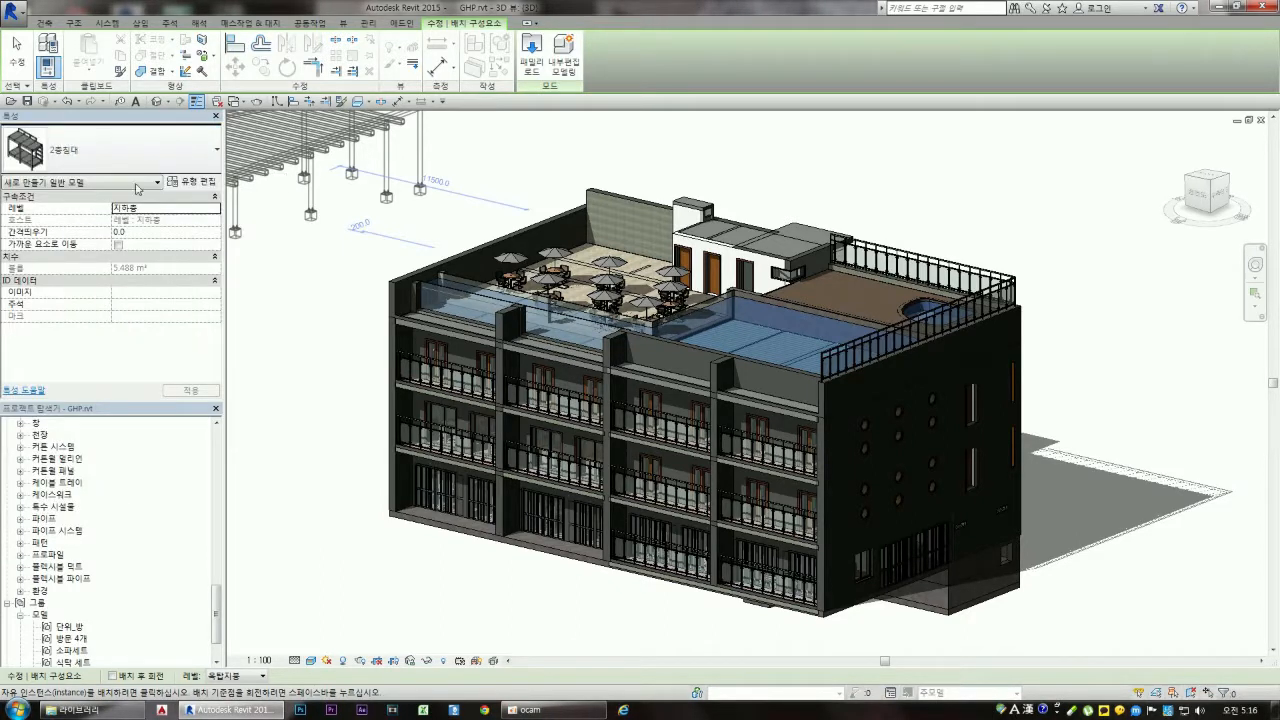
Review the family categories offered for in-place modeling (내부편집 모델링) and cancel without creating a family
key("Escape")
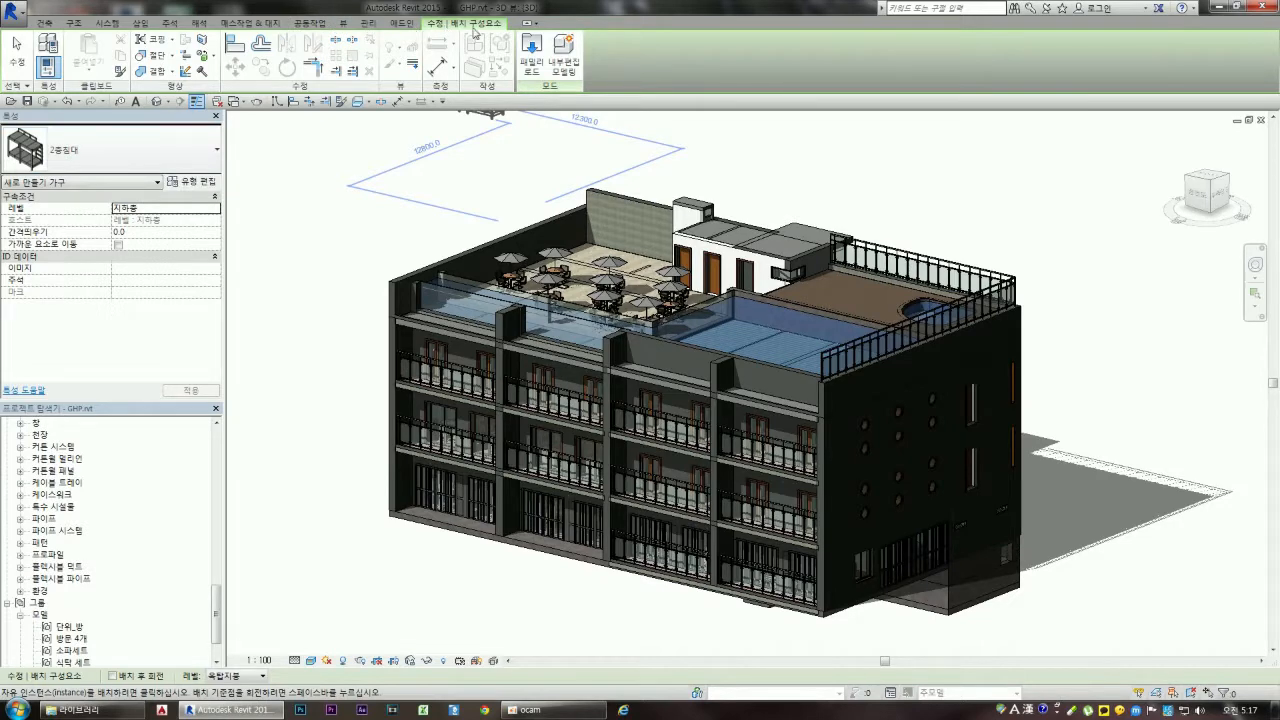
left_click(566, 56)
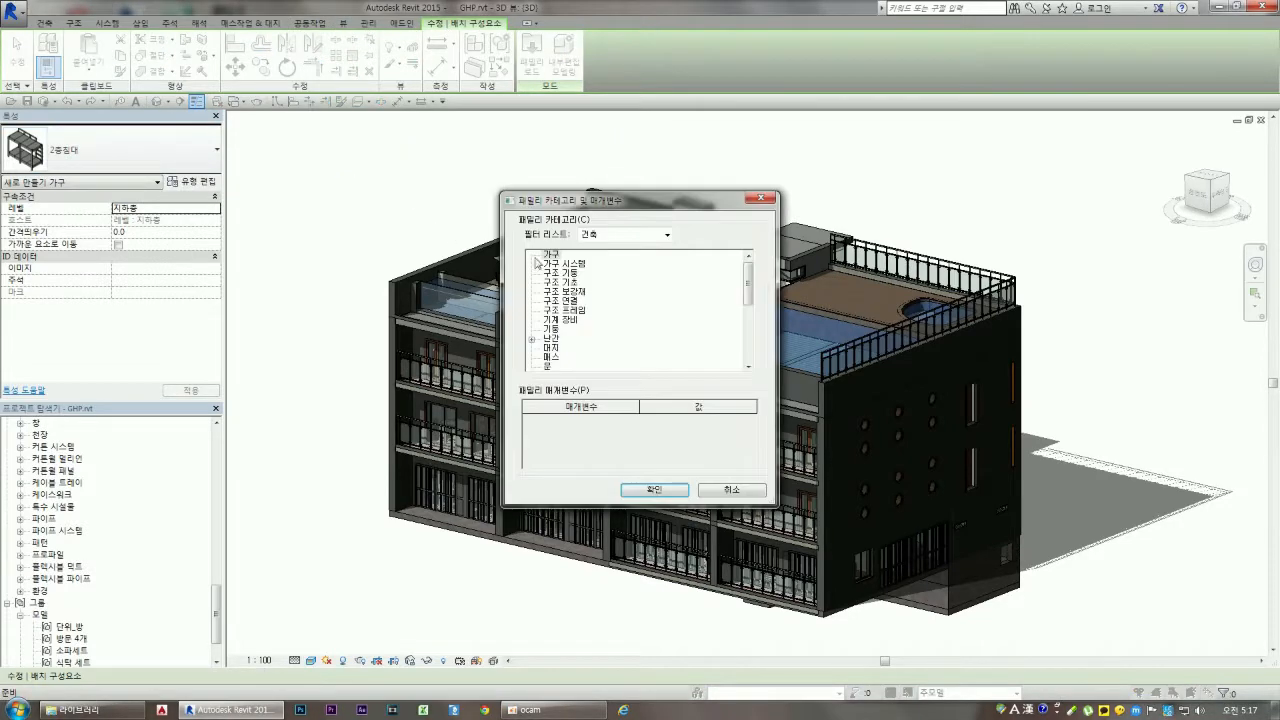
left_click(763, 199)
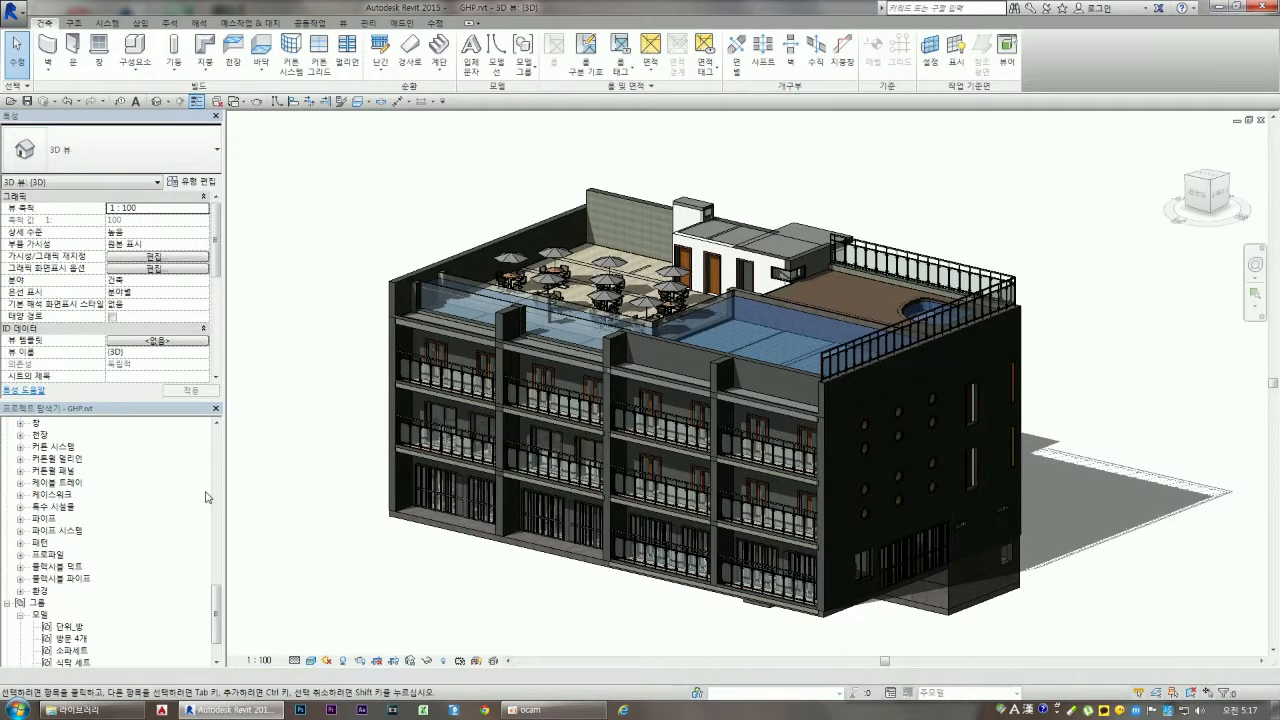
Open the 2층 평면도 floor plan and start editing the 단위_방 model group in the bunk room beside grid line D
left_click_drag(214, 598, 218, 430)
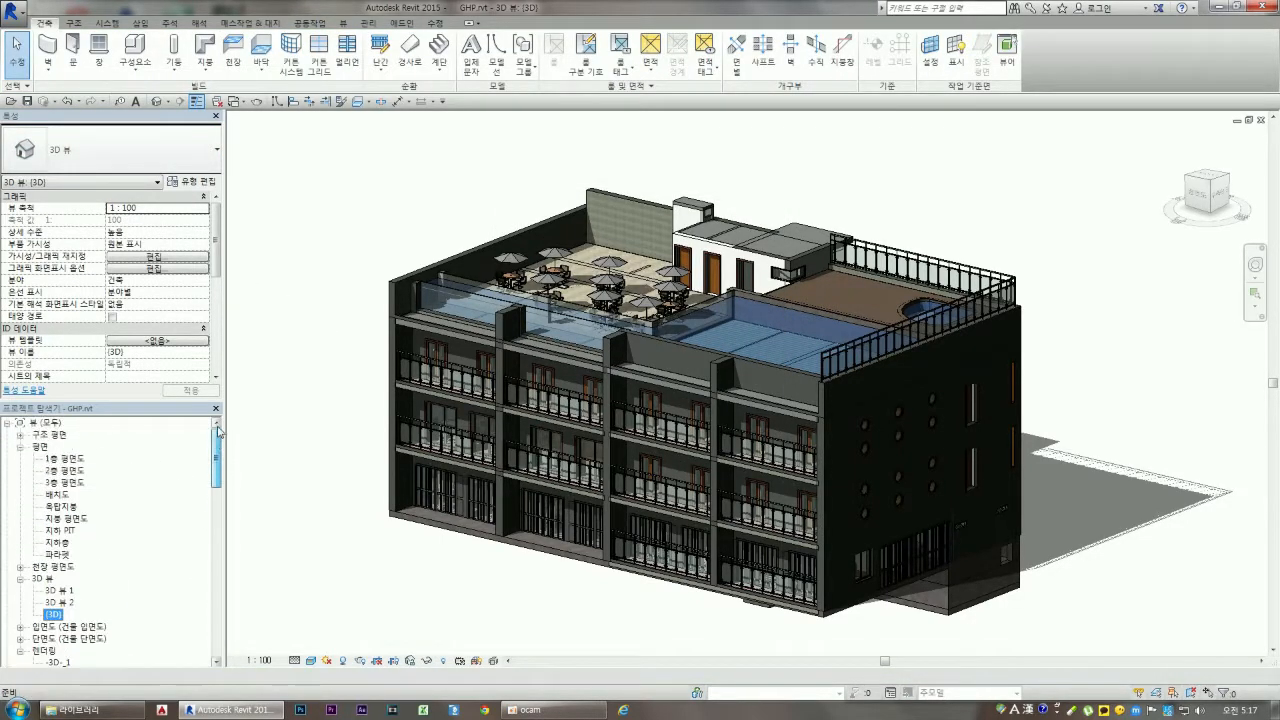
double_click(67, 472)
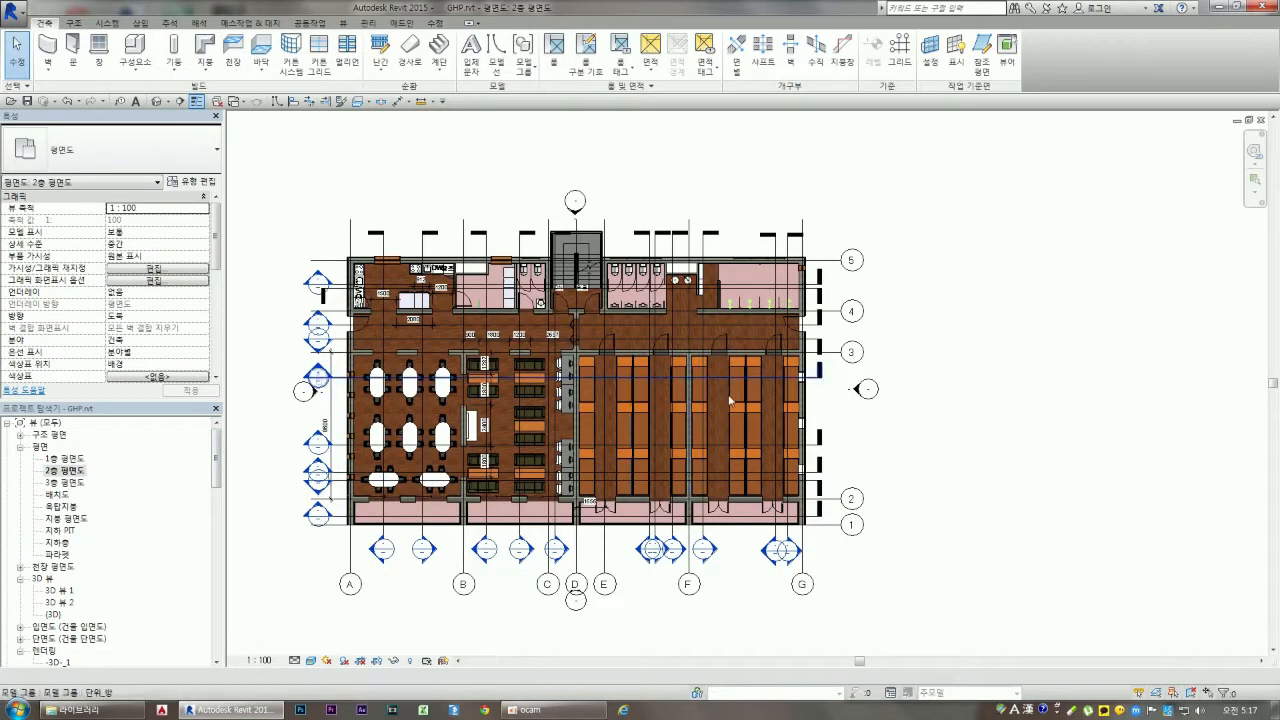
left_click(617, 402)
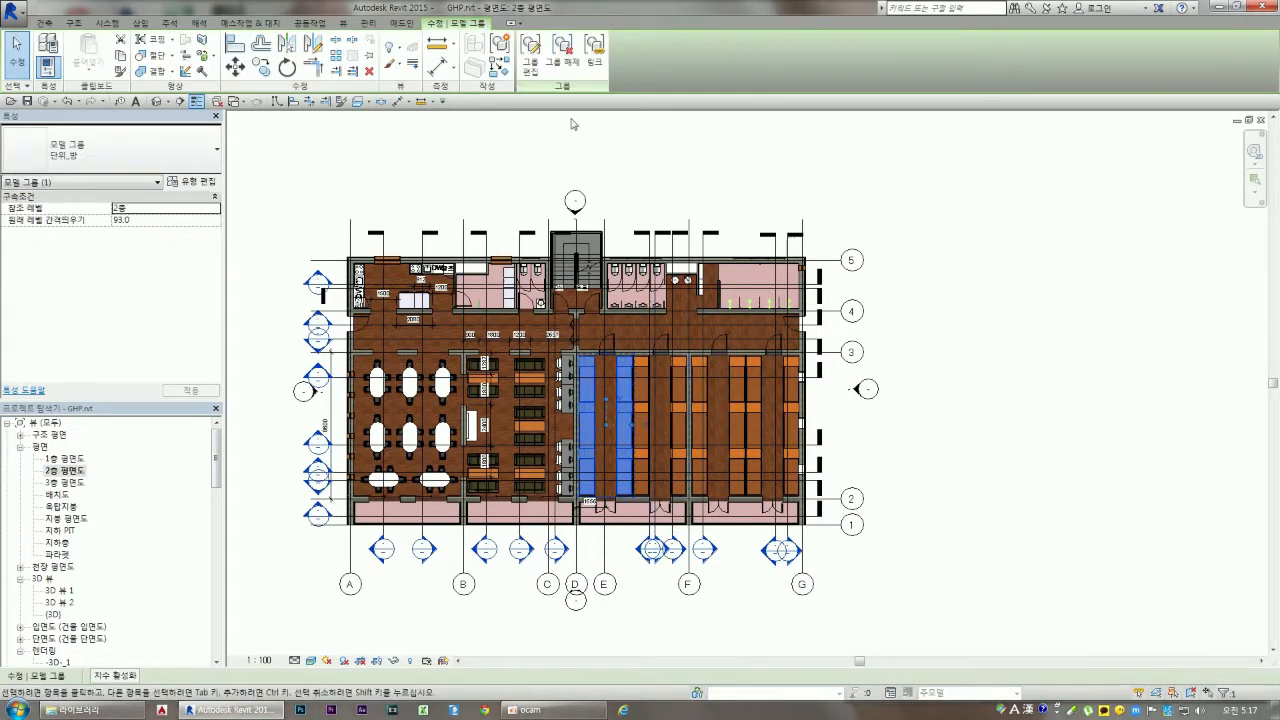
left_click(531, 66)
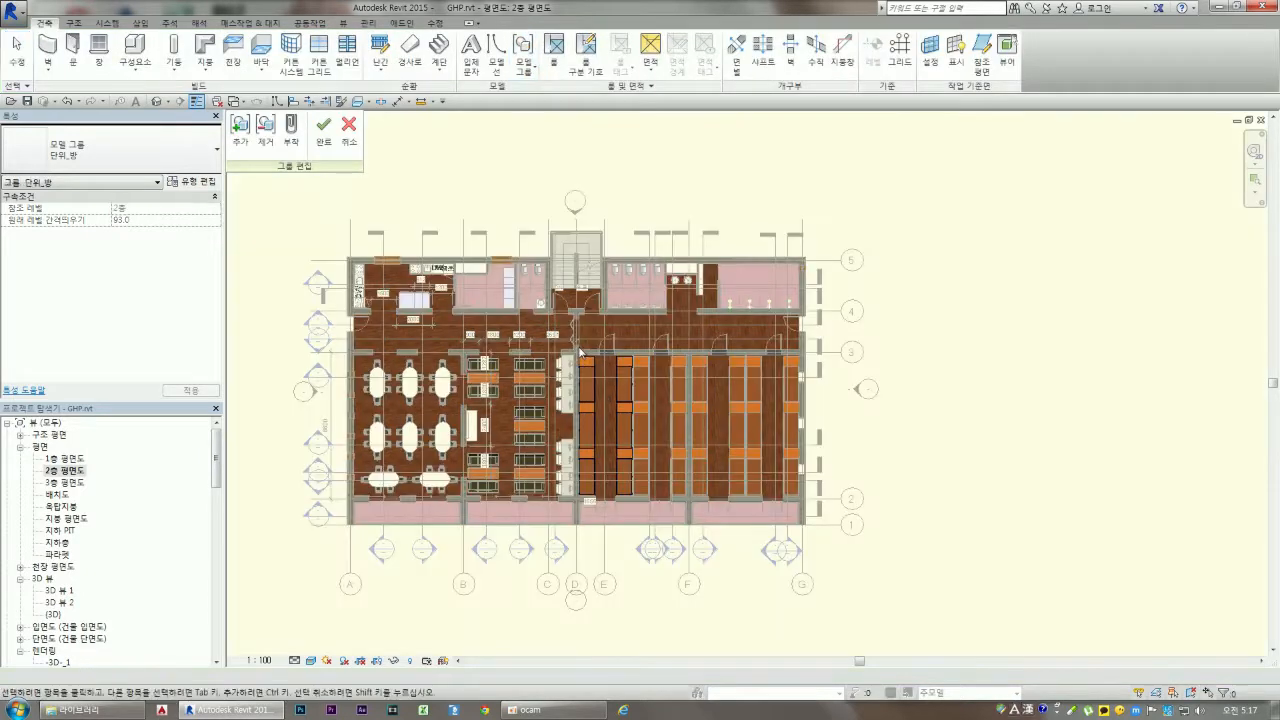
scroll(660, 404, "up", 5)
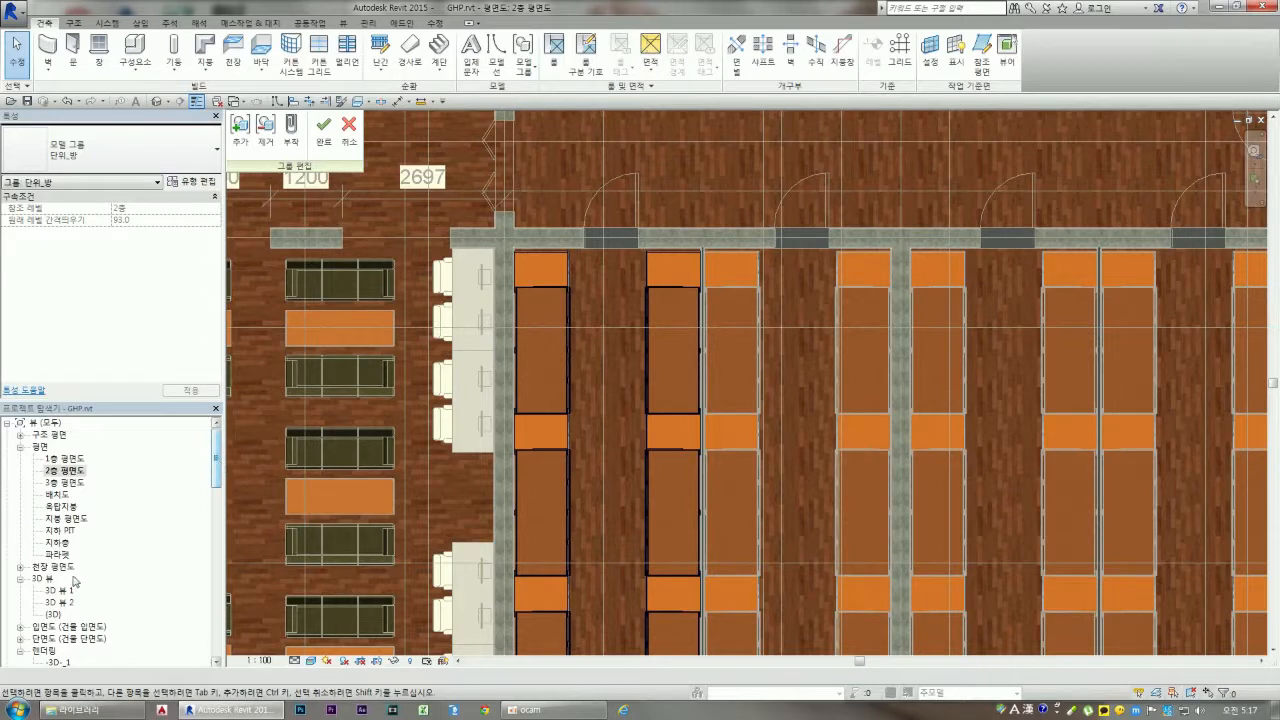
Bring up the 3D 뷰 1 perspective to view the bunk room's interior
double_click(64, 603)
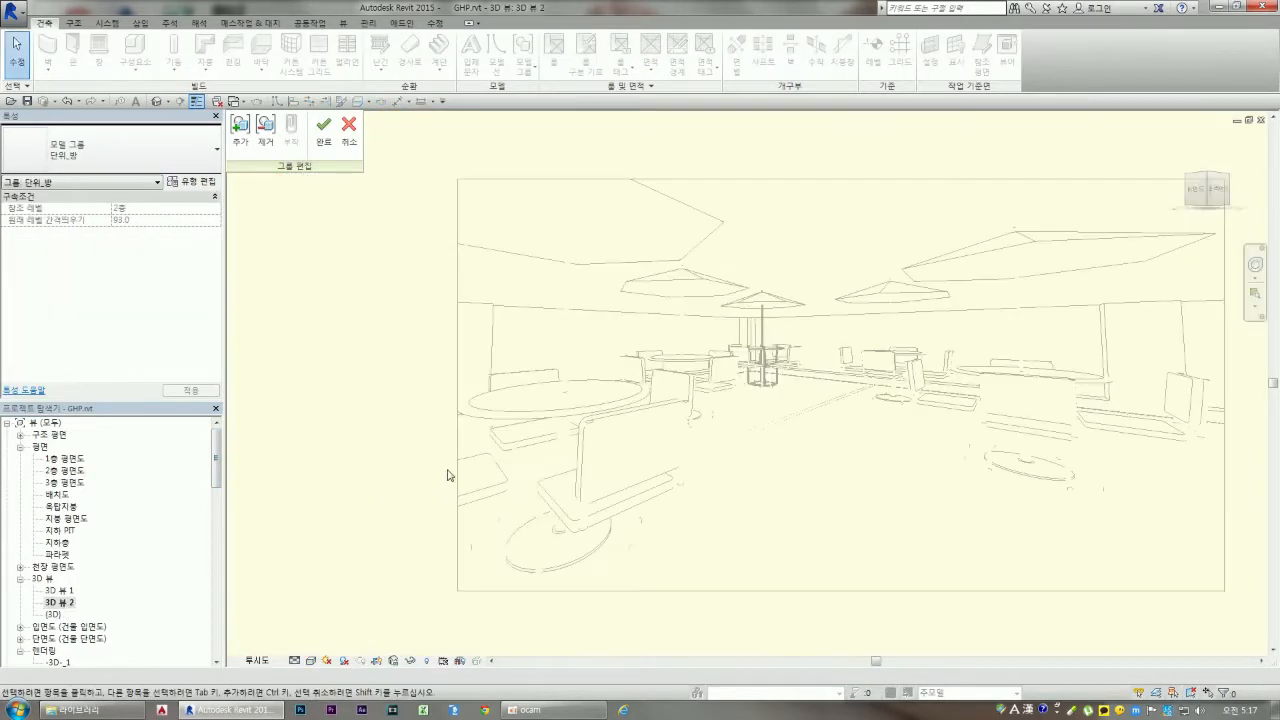
double_click(62, 591)
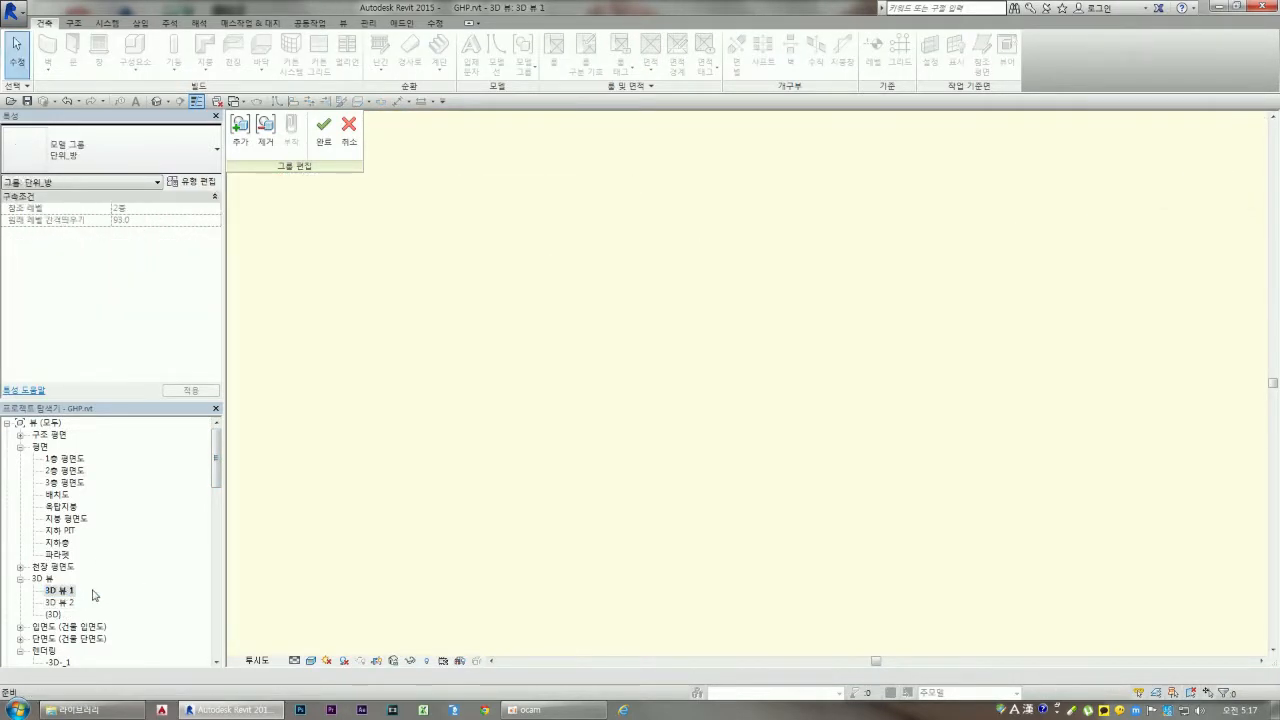
scroll(538, 251, "up", 3)
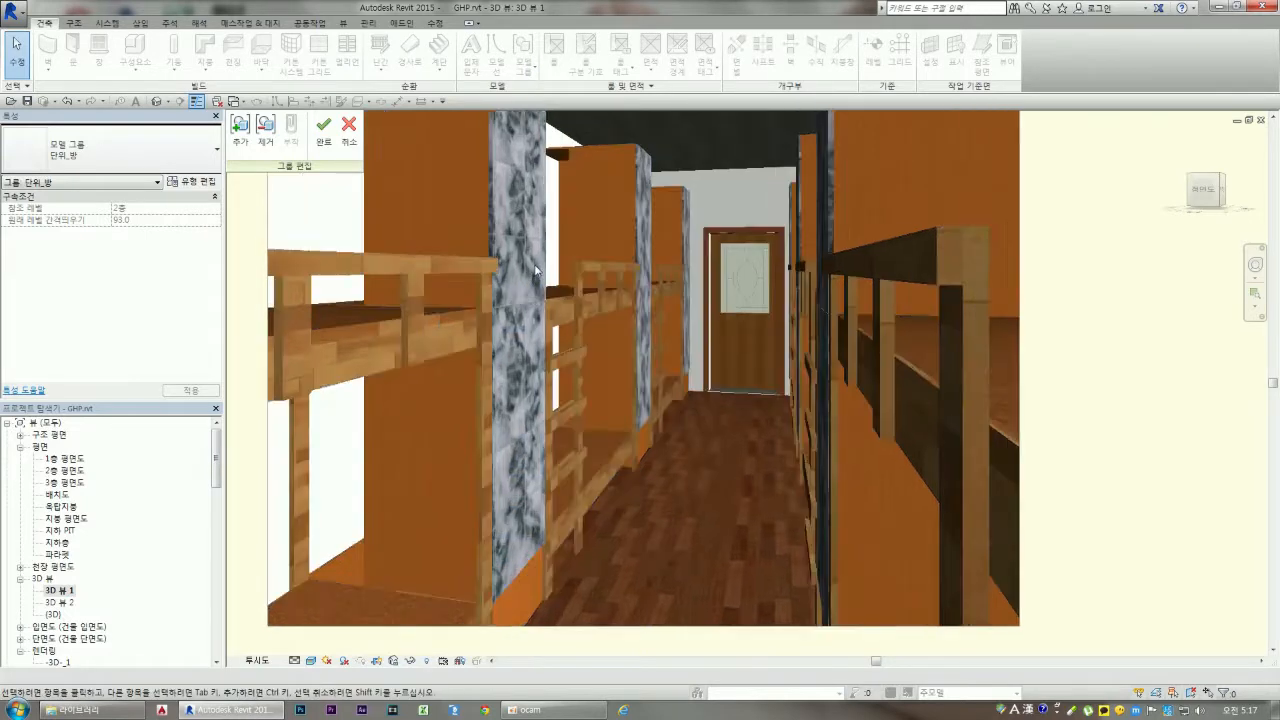
scroll(564, 367, "down", 3)
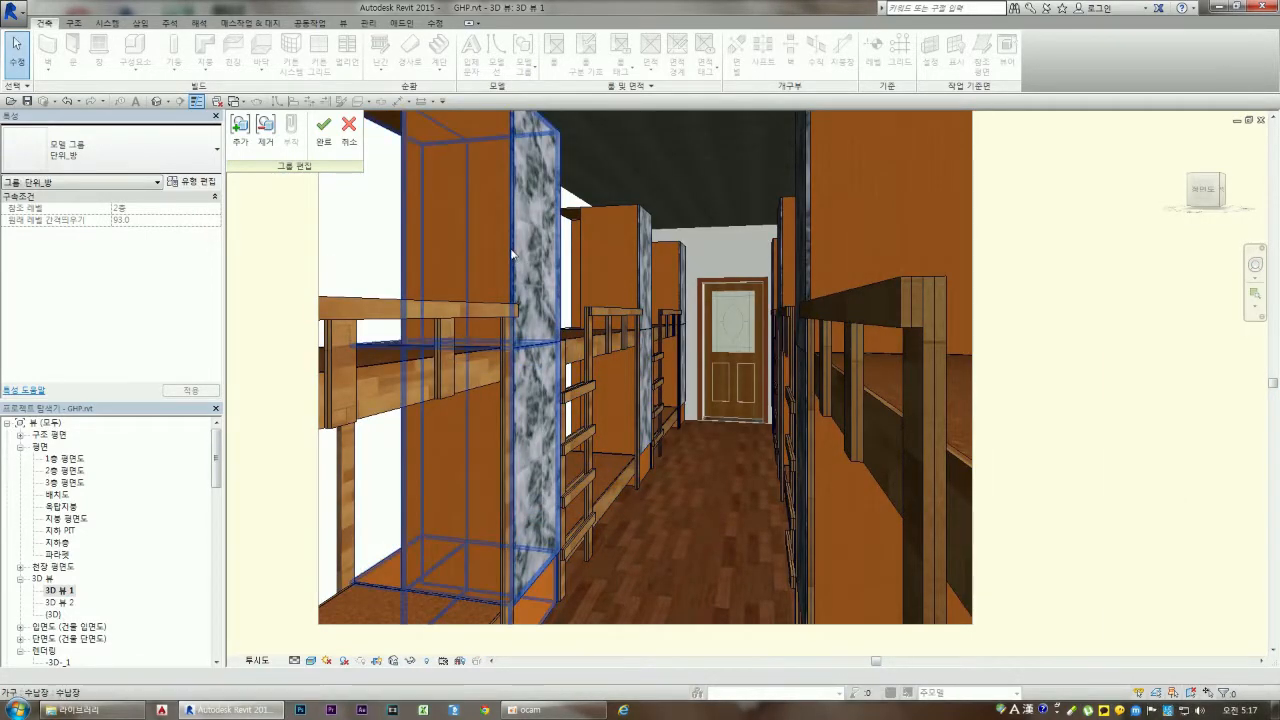
Try to reach family editing for the 2층침대 bunk bed inside the group, then cancel group editing
left_click(435, 251)
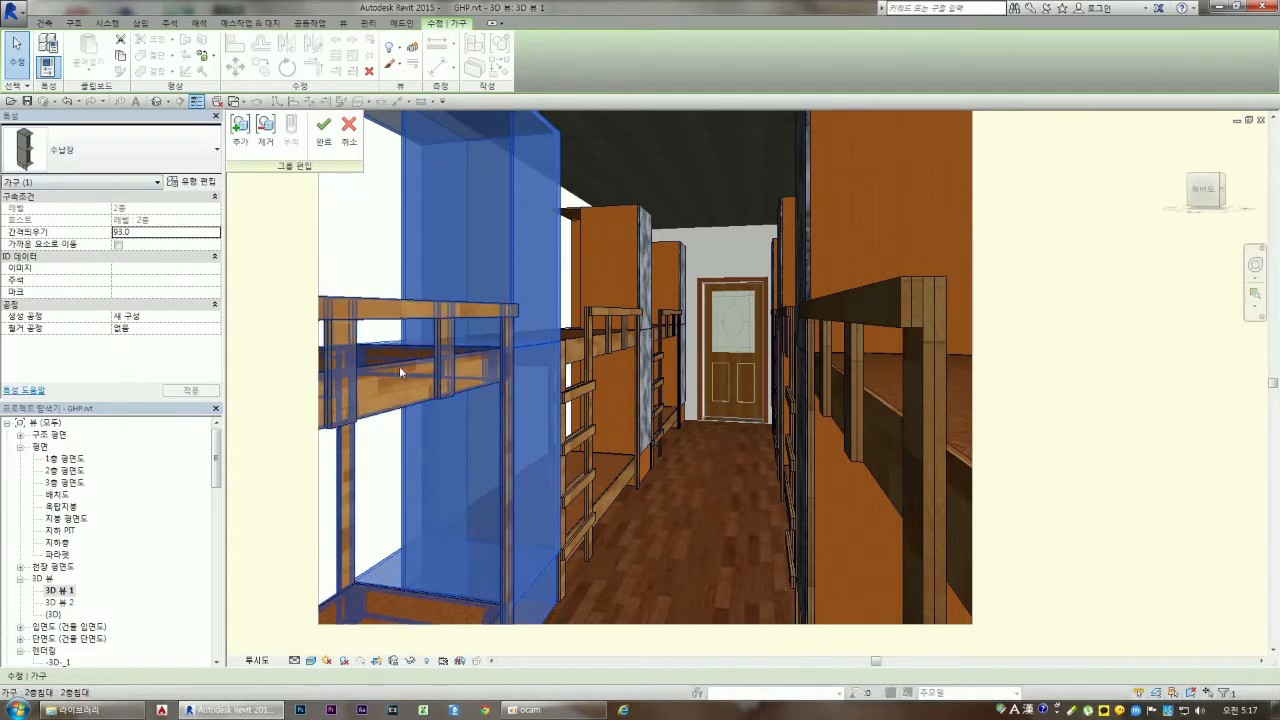
left_click(597, 345)
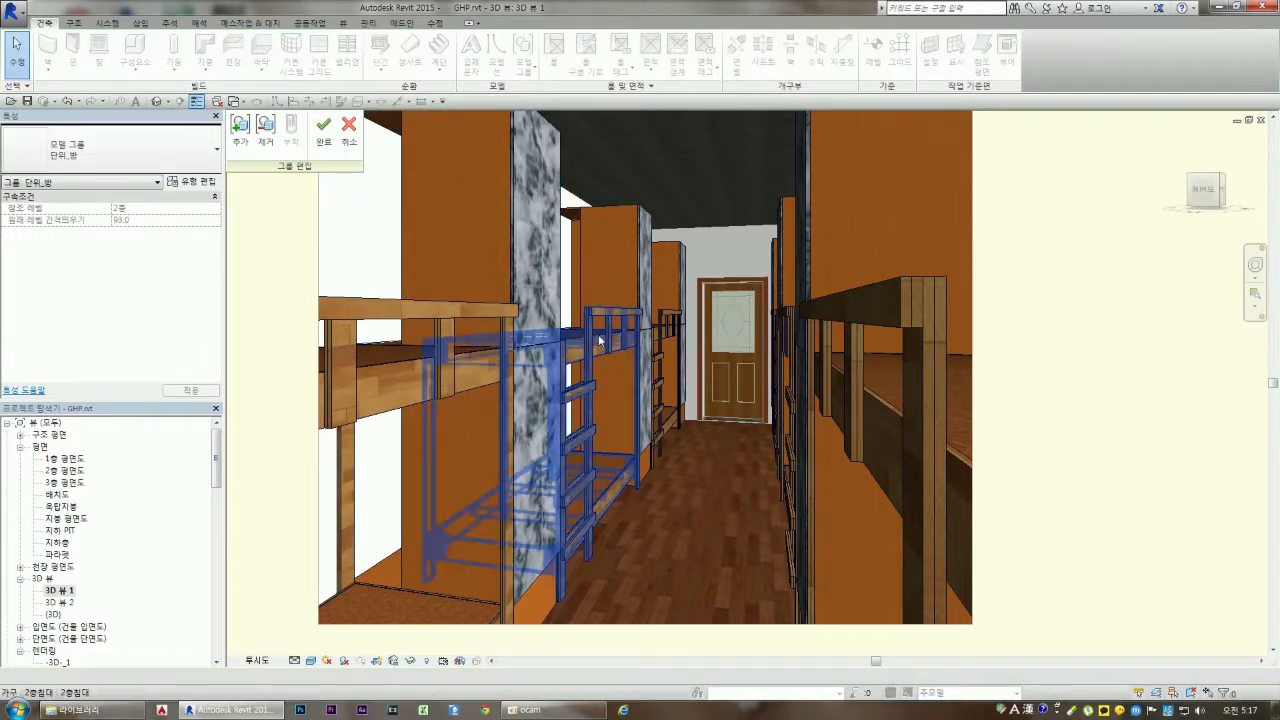
left_click(597, 345)
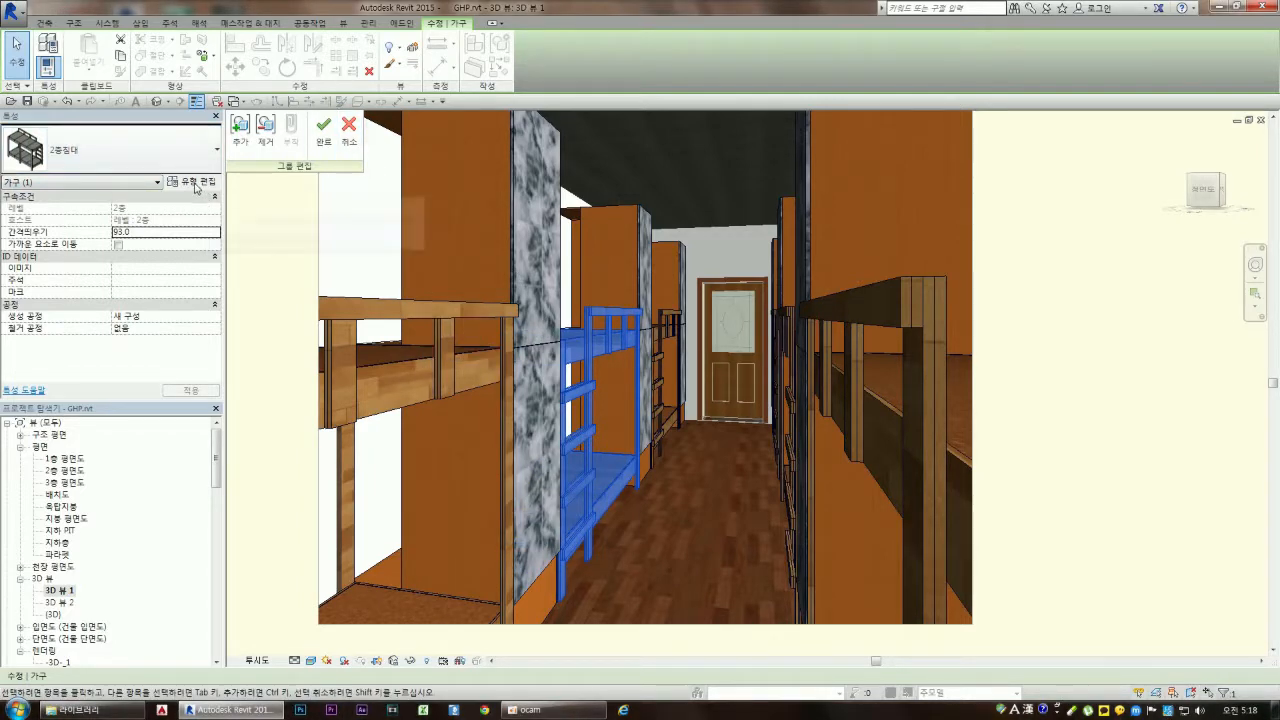
left_click(400, 23)
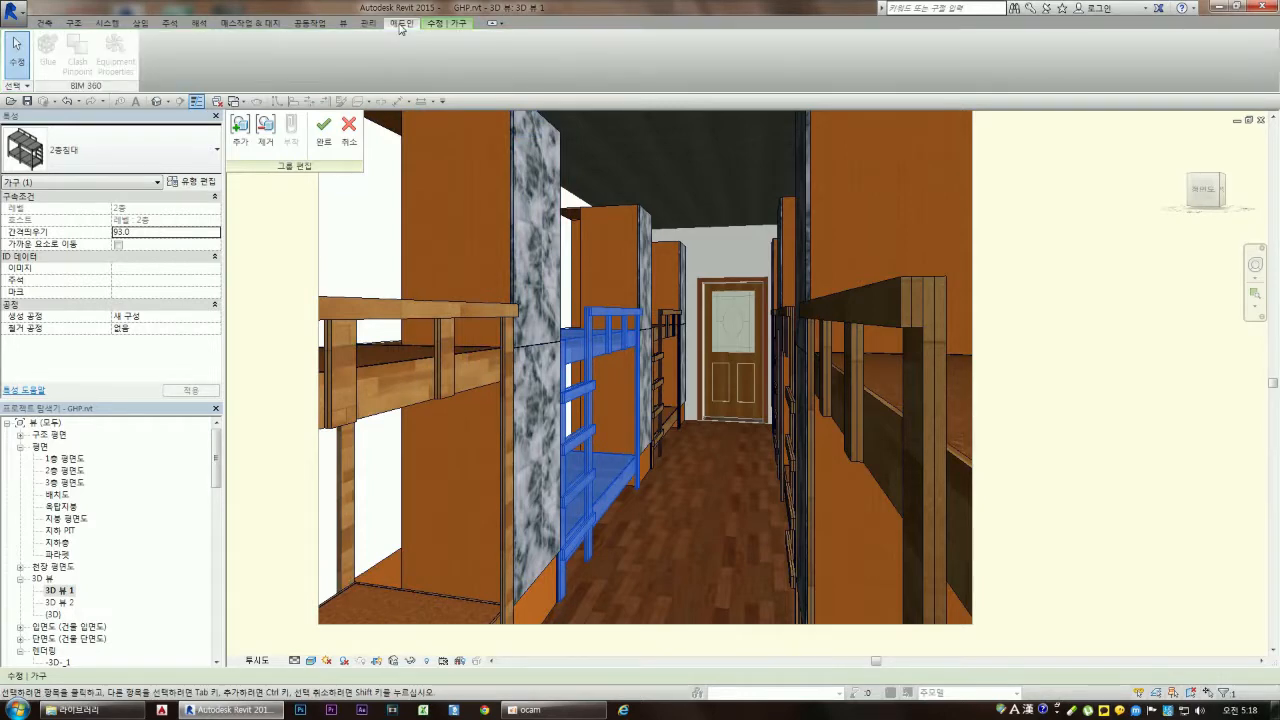
left_click(448, 24)
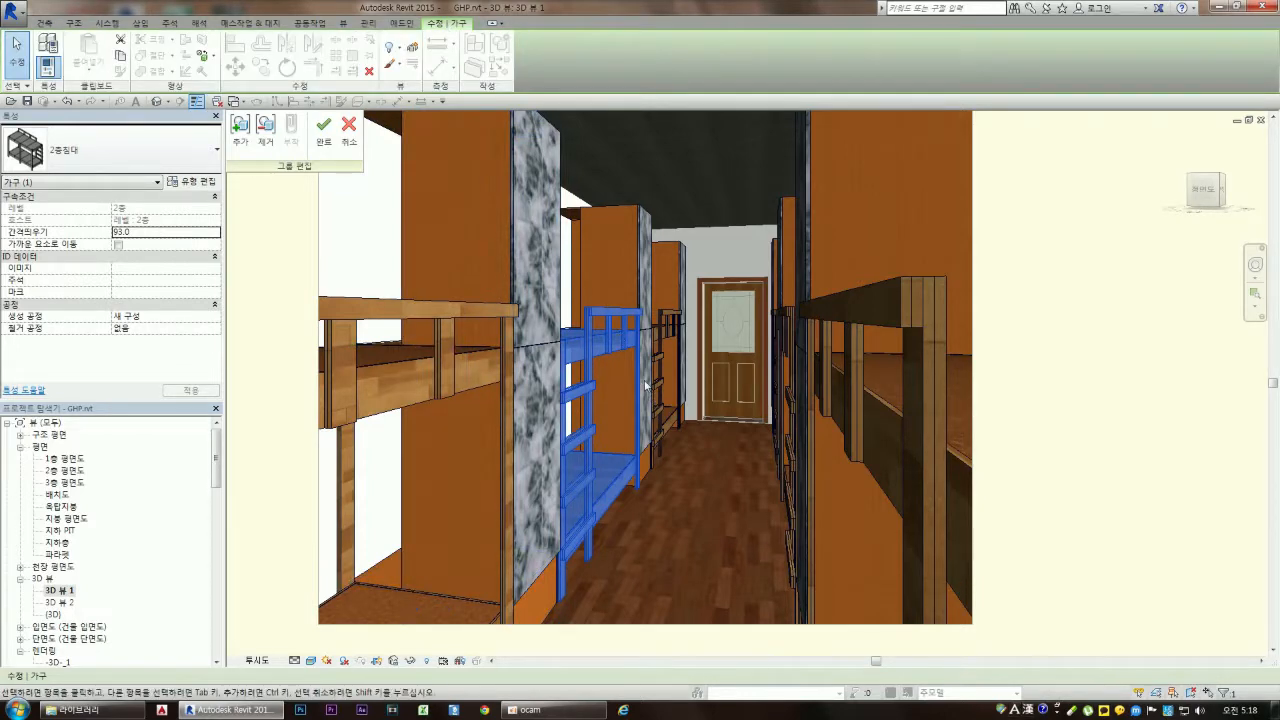
left_click(580, 370)
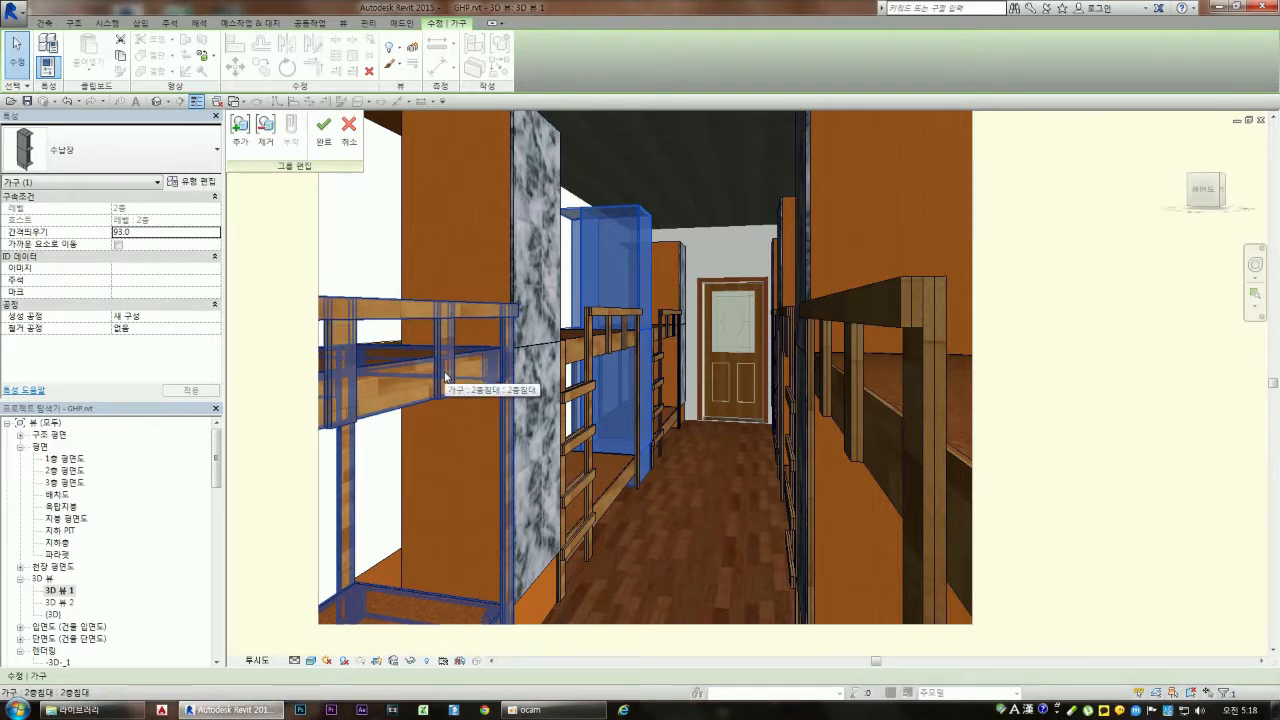
left_click(590, 350)
left_click(590, 350)
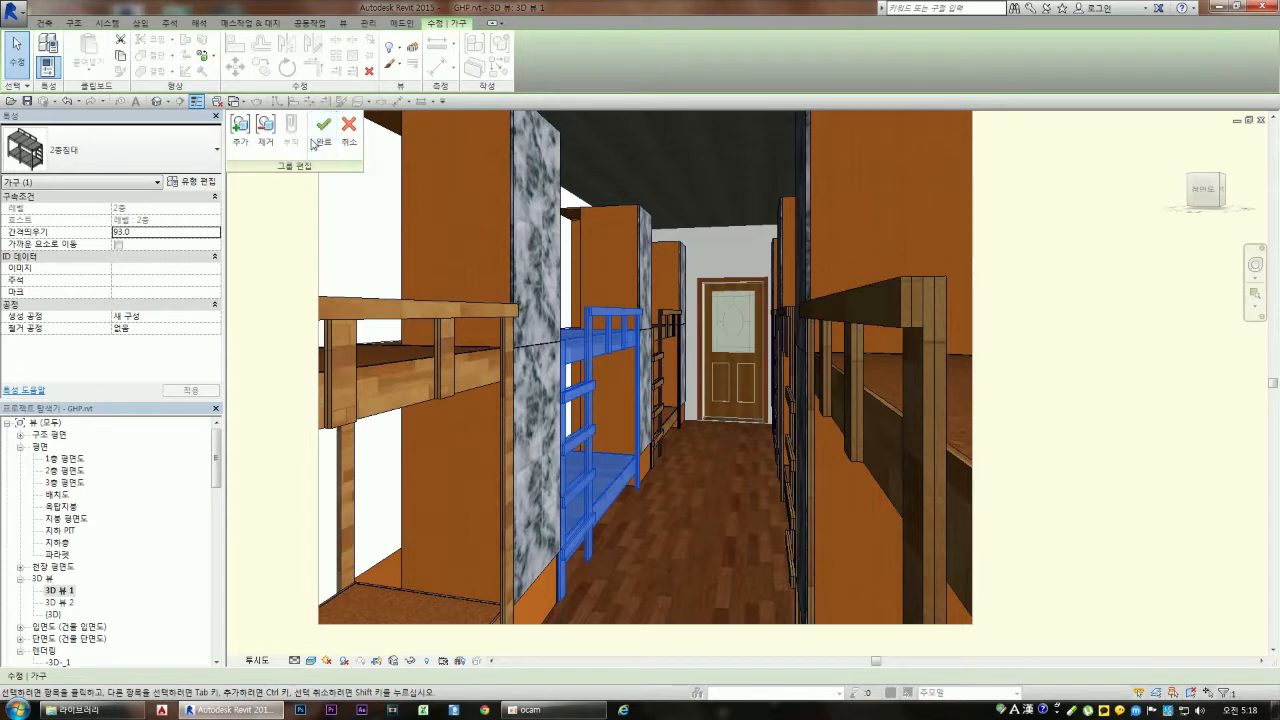
left_click(350, 138)
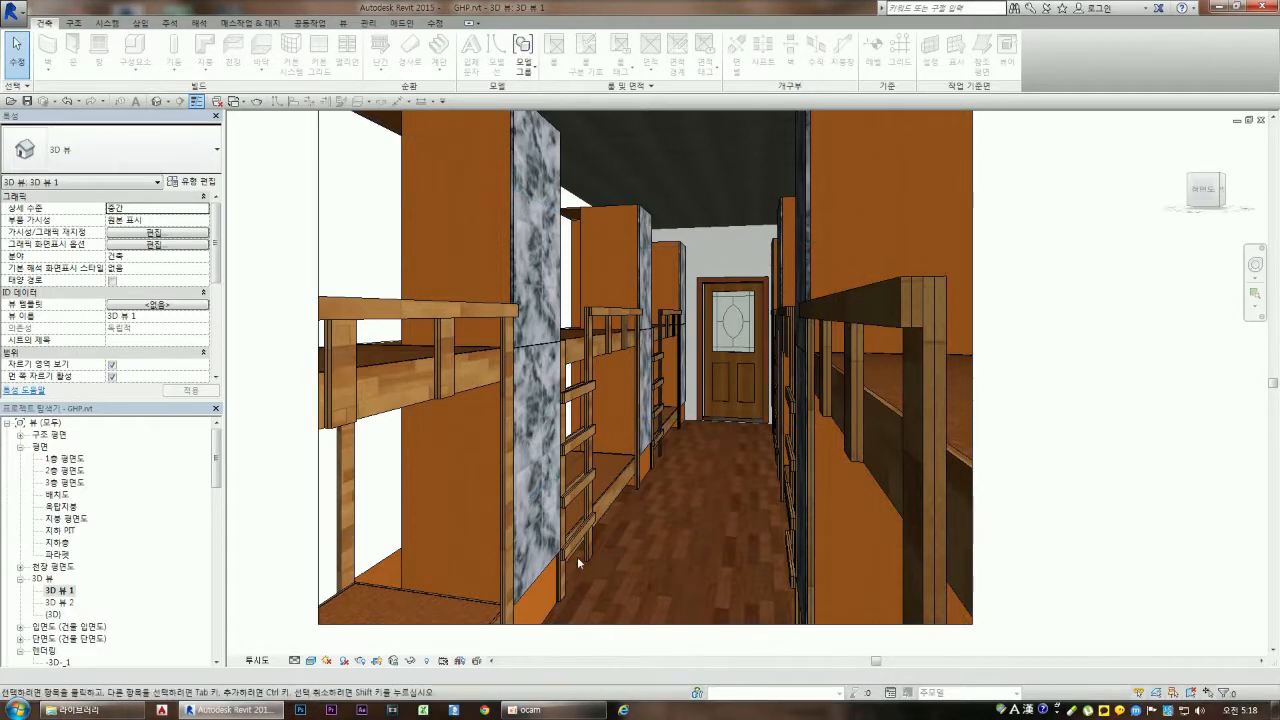
Select the 단위_방 model group and ungroup it in the 2층 평면도 floor plan
left_click(588, 331)
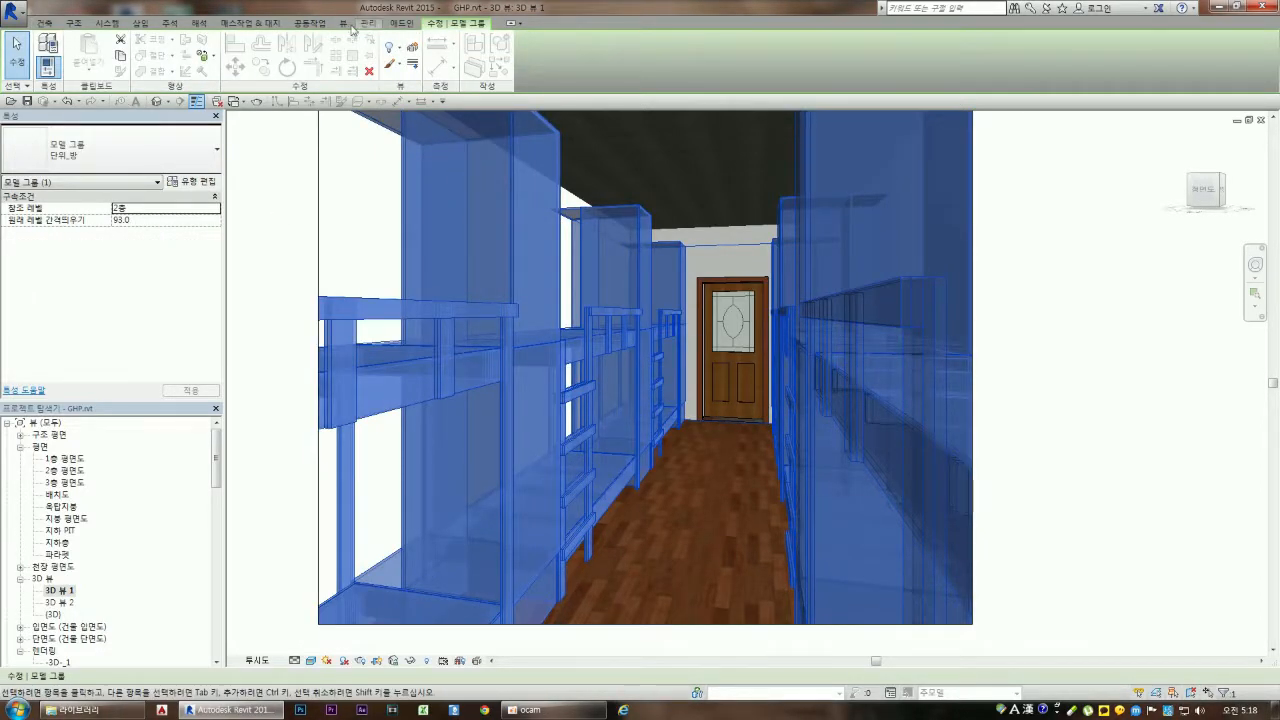
left_click(46, 25)
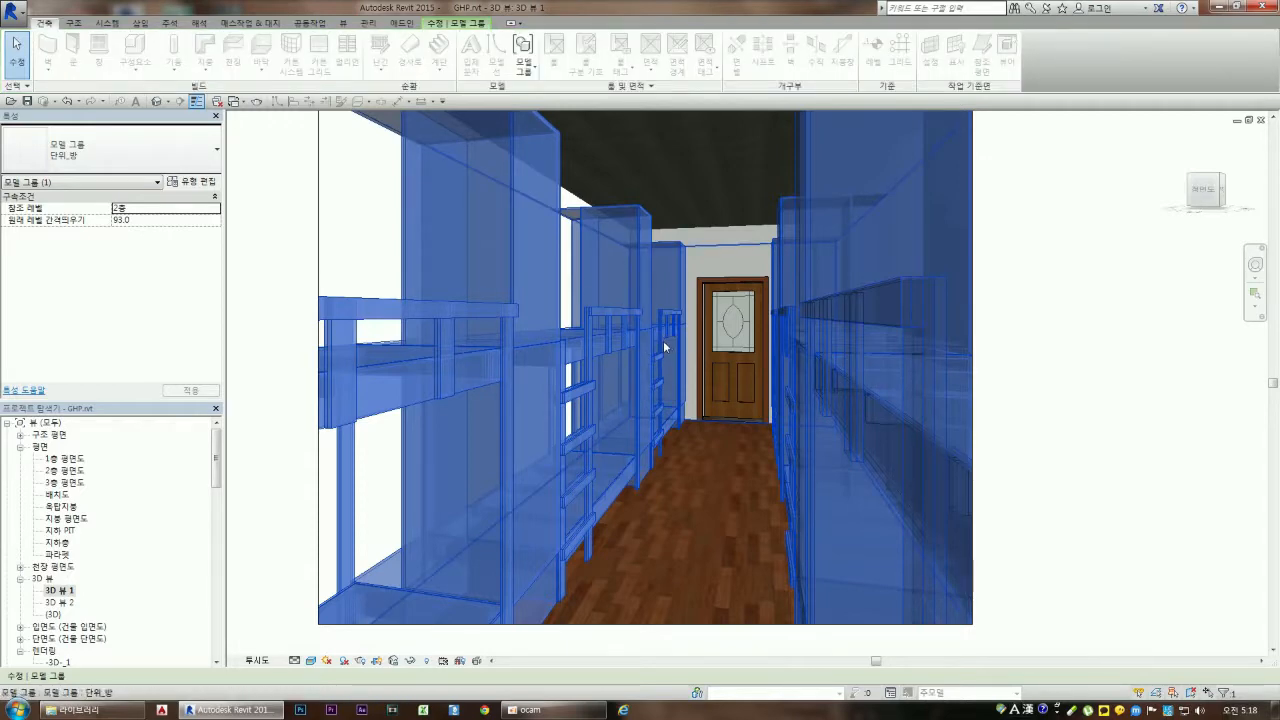
key("Escape")
left_click(592, 349)
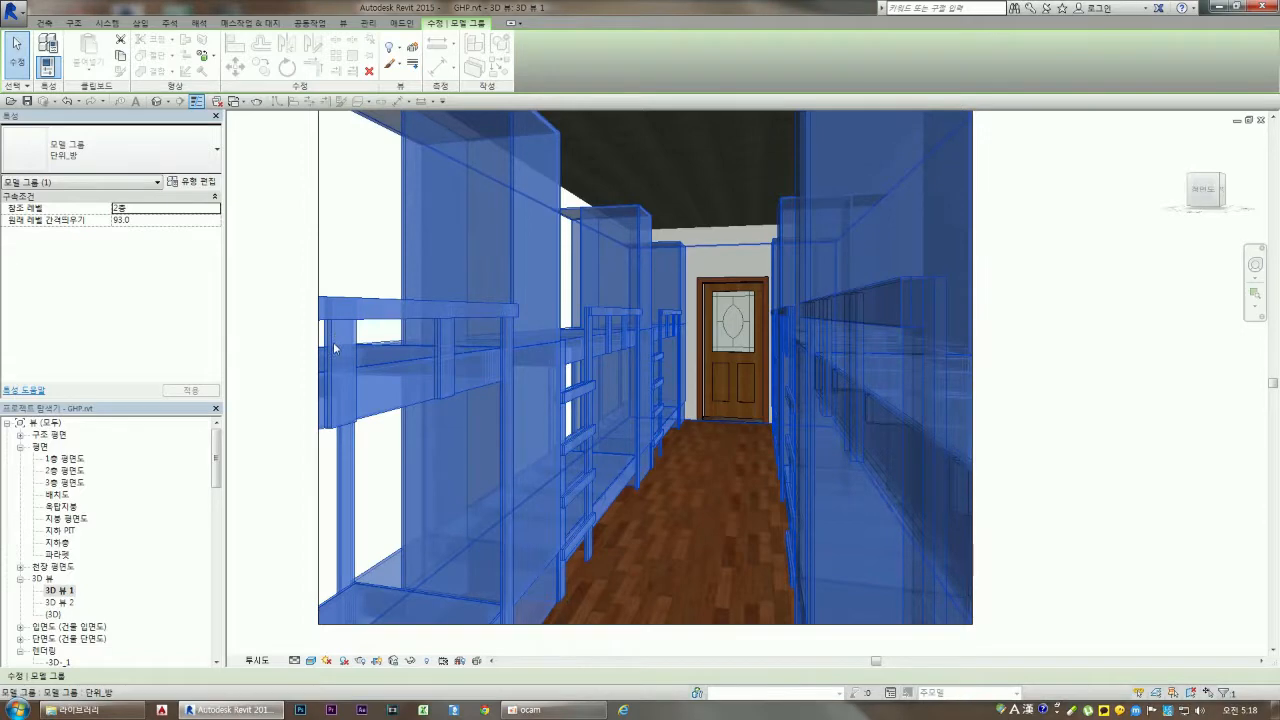
double_click(70, 468)
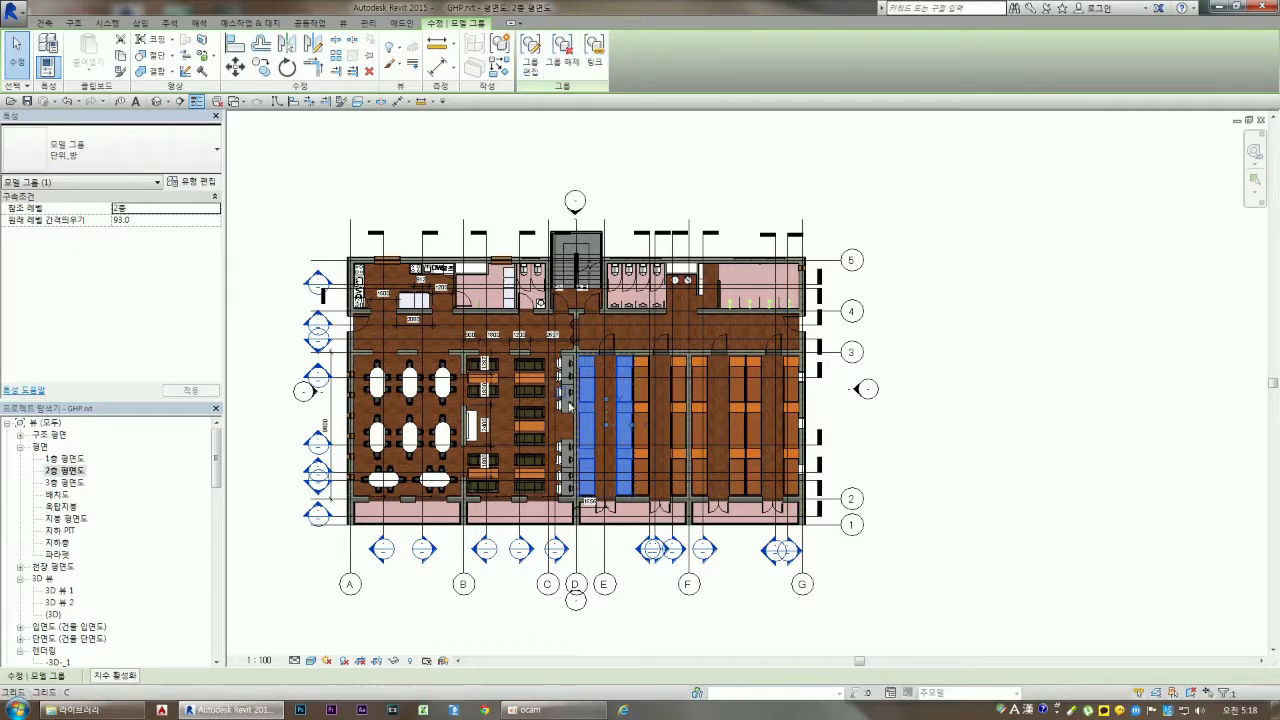
left_click(565, 52)
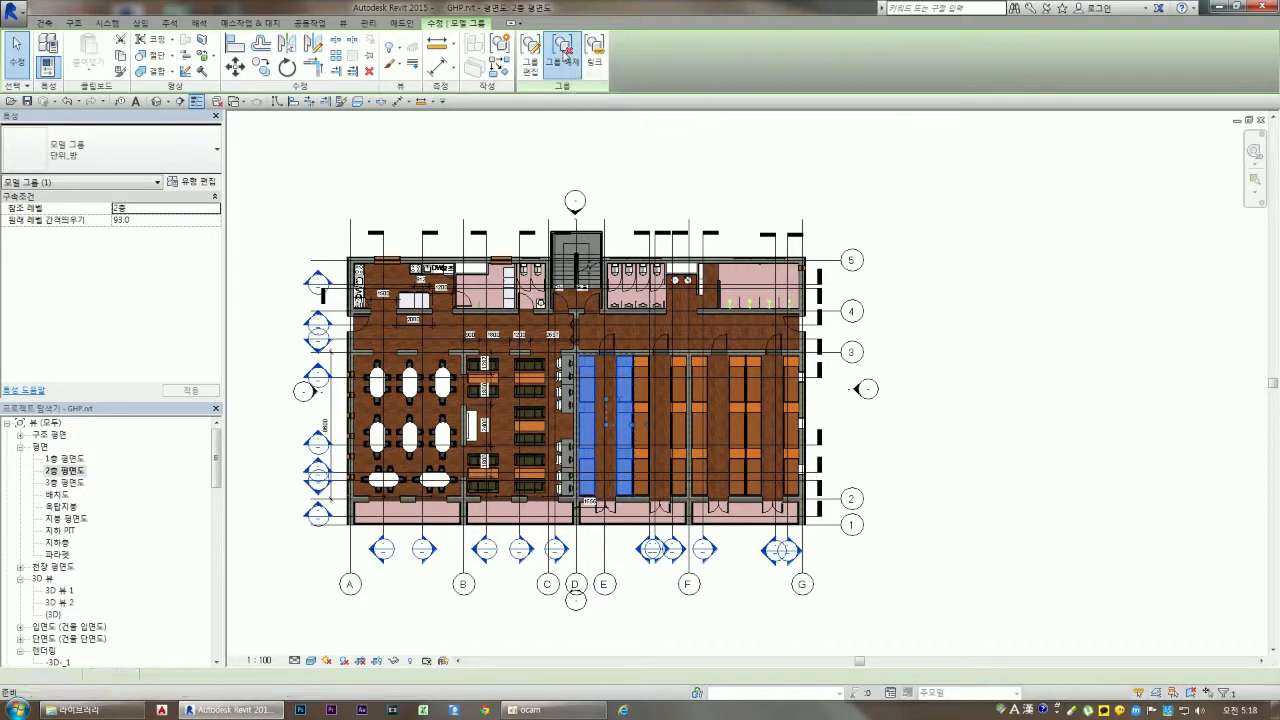
Open the family of a single 2층침대 bunk bed from the ungrouped room for editing
scroll(608, 403, "up", 3)
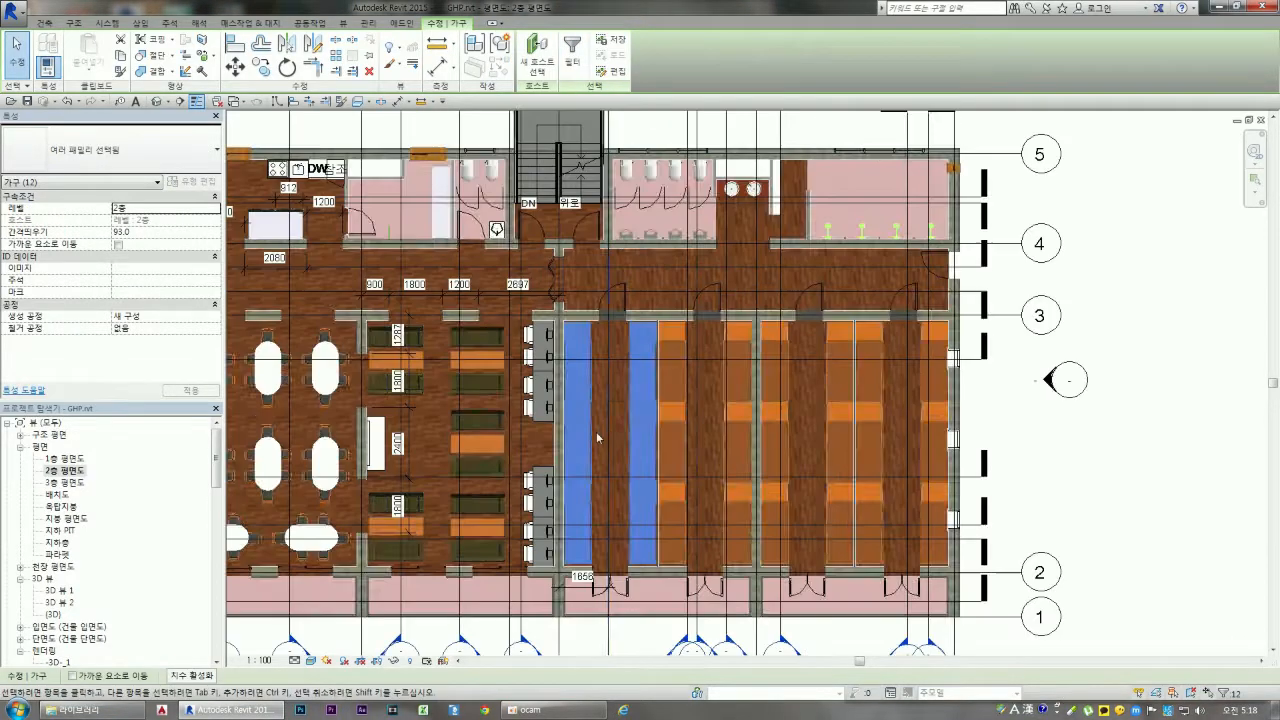
left_click(610, 430)
left_click(584, 440)
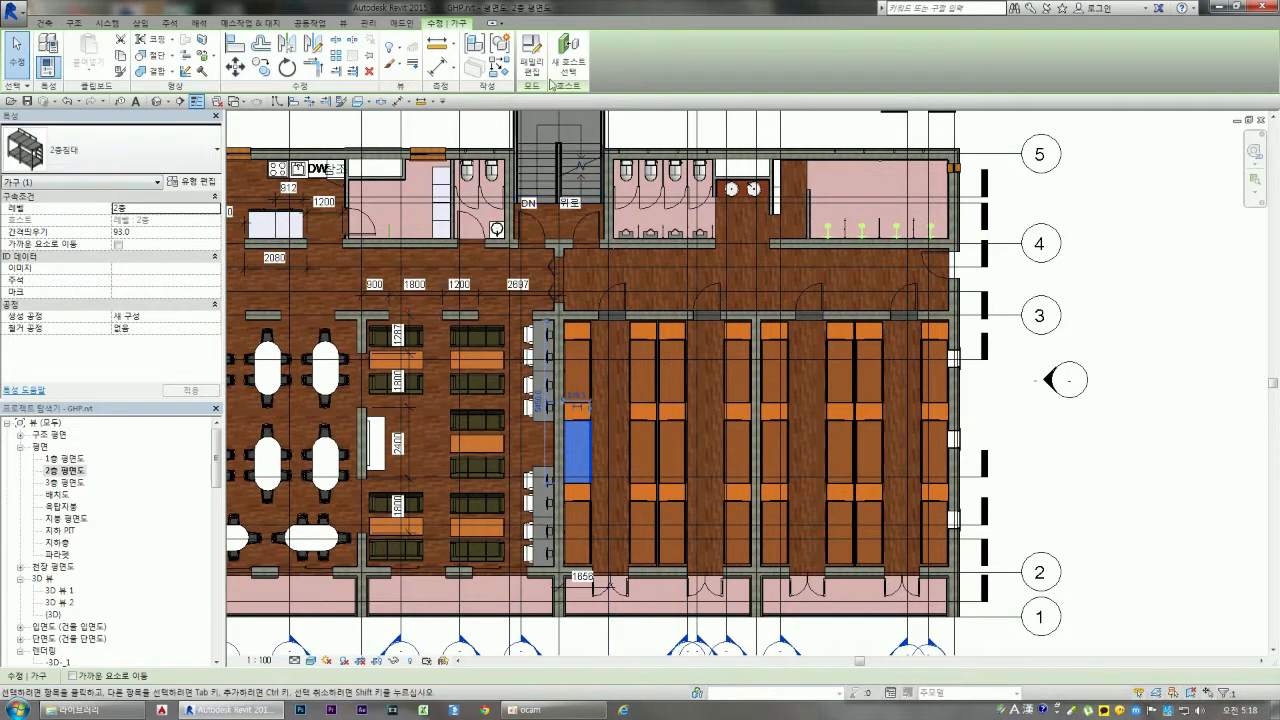
left_click(531, 55)
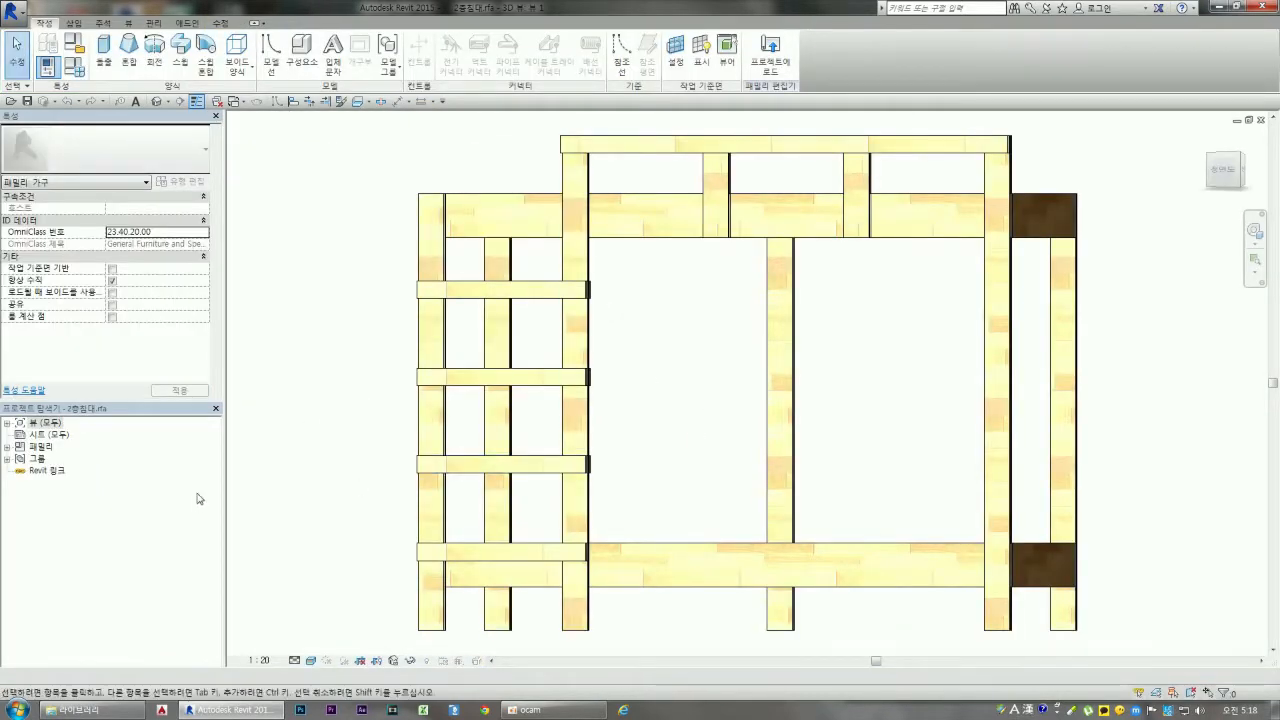
Show the bunk bed family in its 뷰 1 3D view from an oblique angle
left_click(9, 425)
left_click(45, 470)
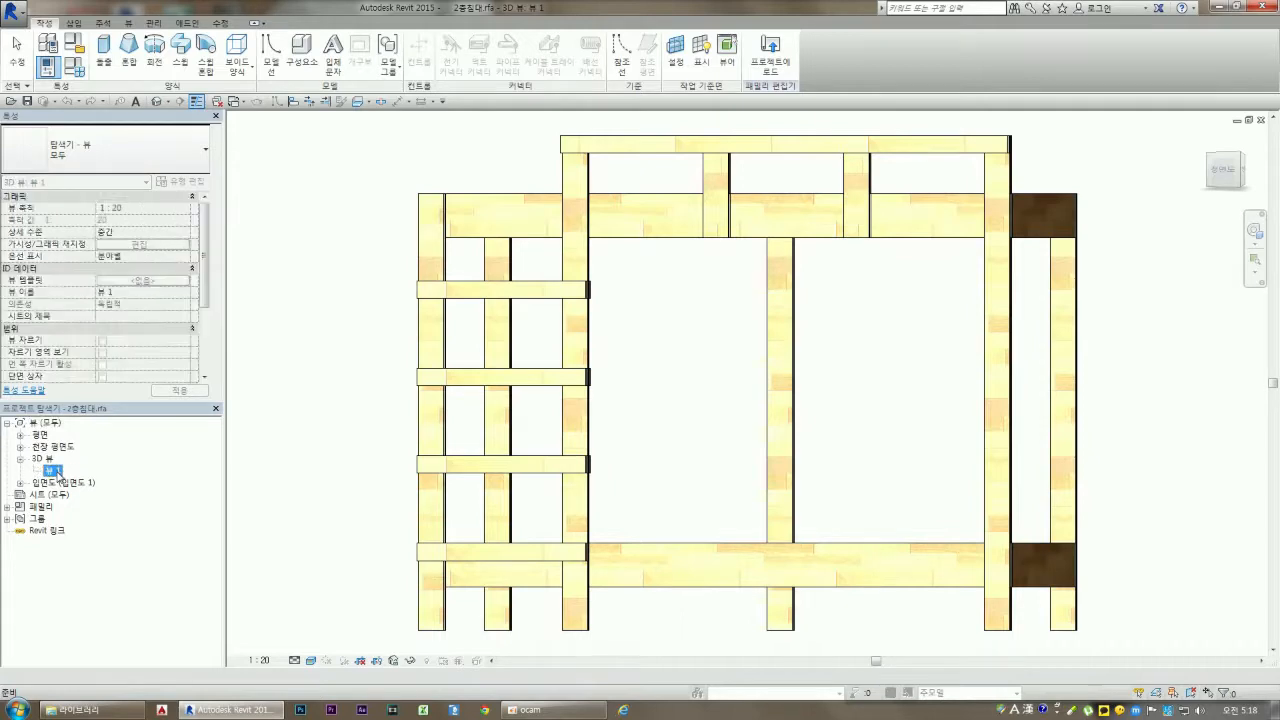
left_click(289, 477)
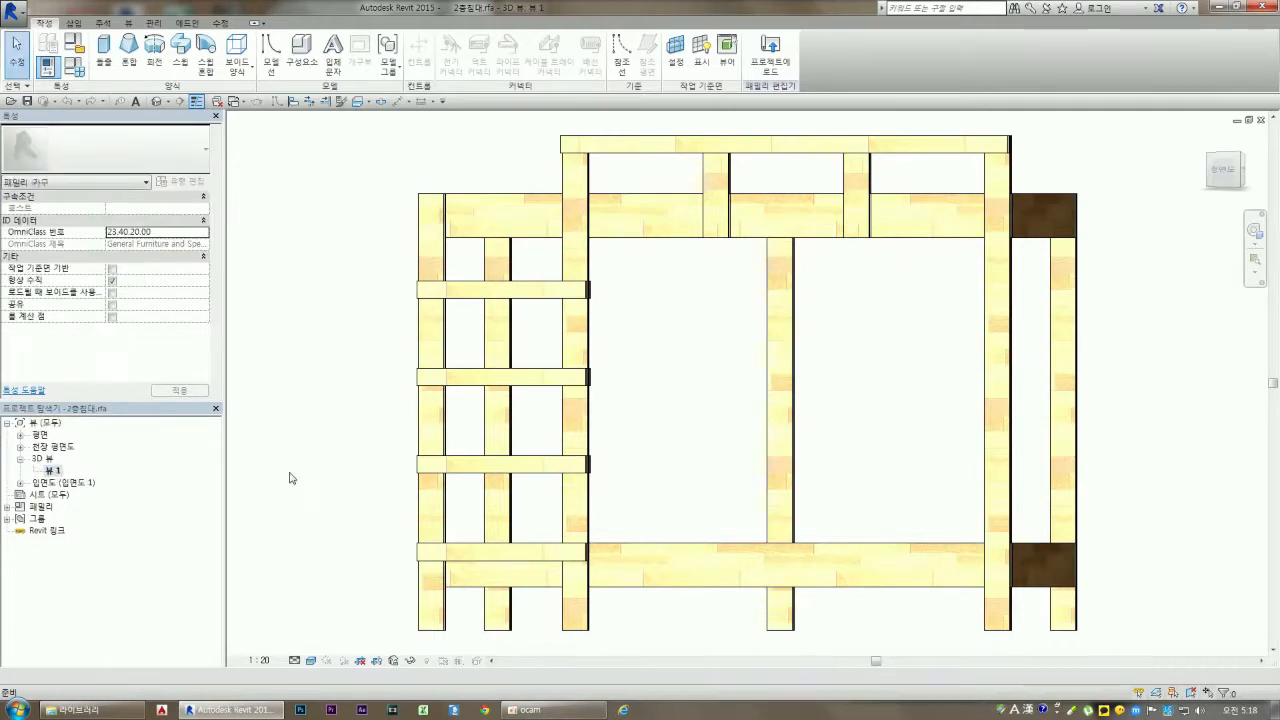
left_click(1211, 158)
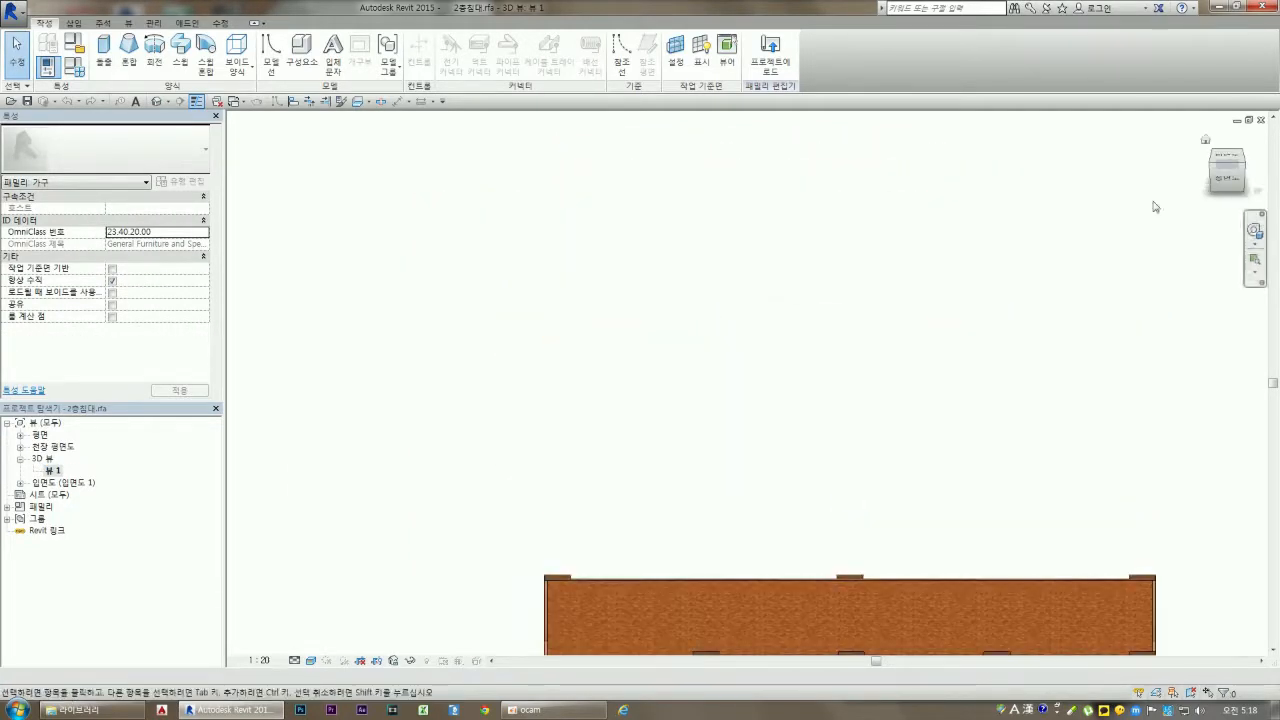
left_click(1213, 170)
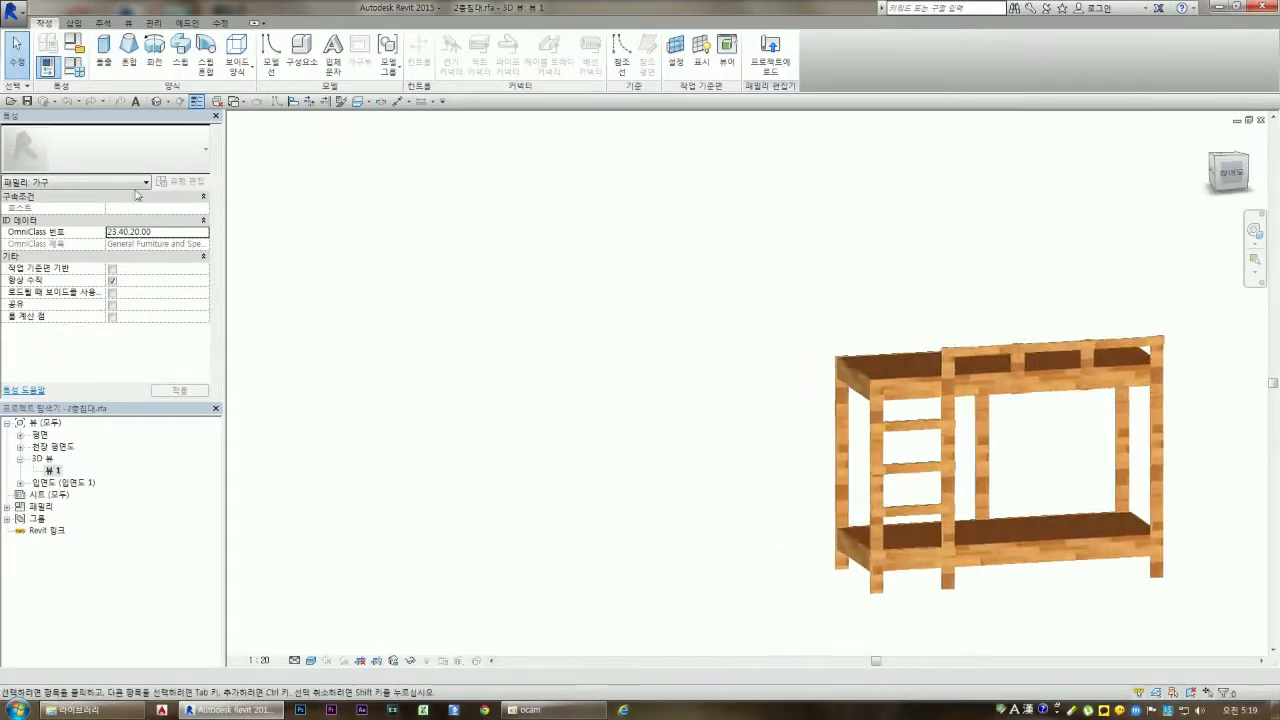
scroll(434, 289, "up", 2)
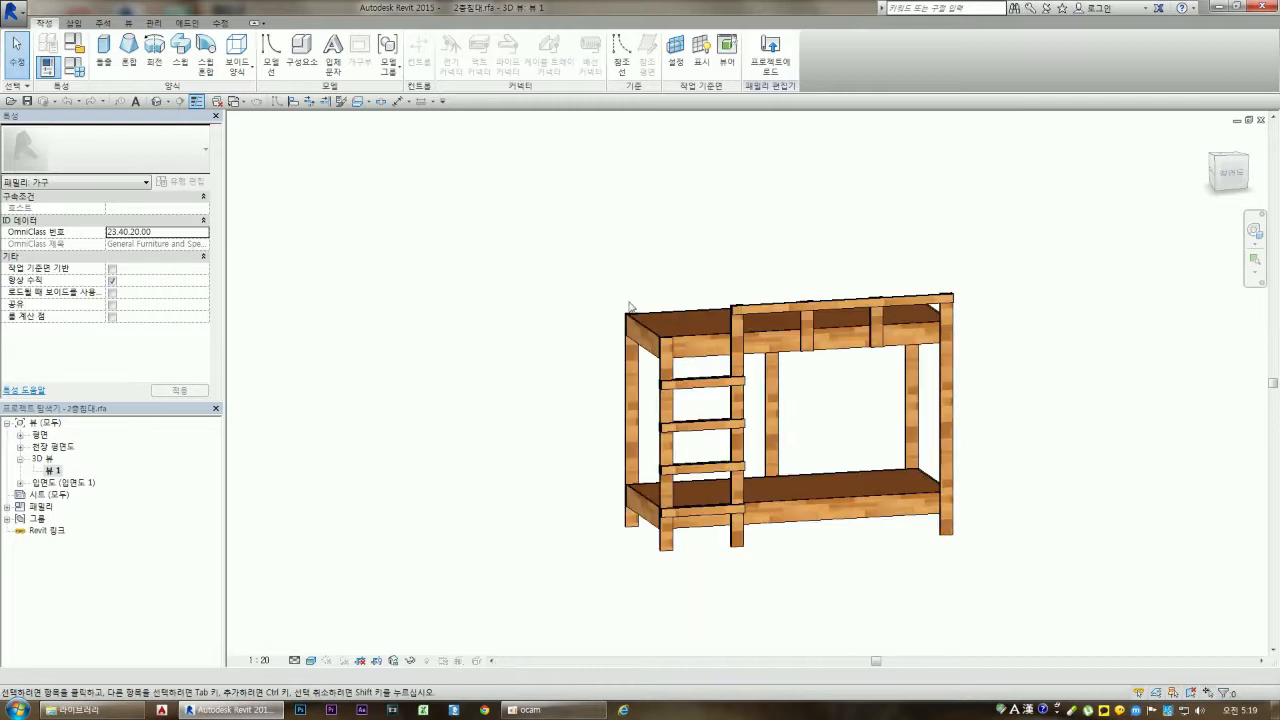
scroll(636, 303, "up", 3)
Inspect the bunk bed's nested components by selecting its upper bed base, front post and top ladder rung
left_click(772, 333)
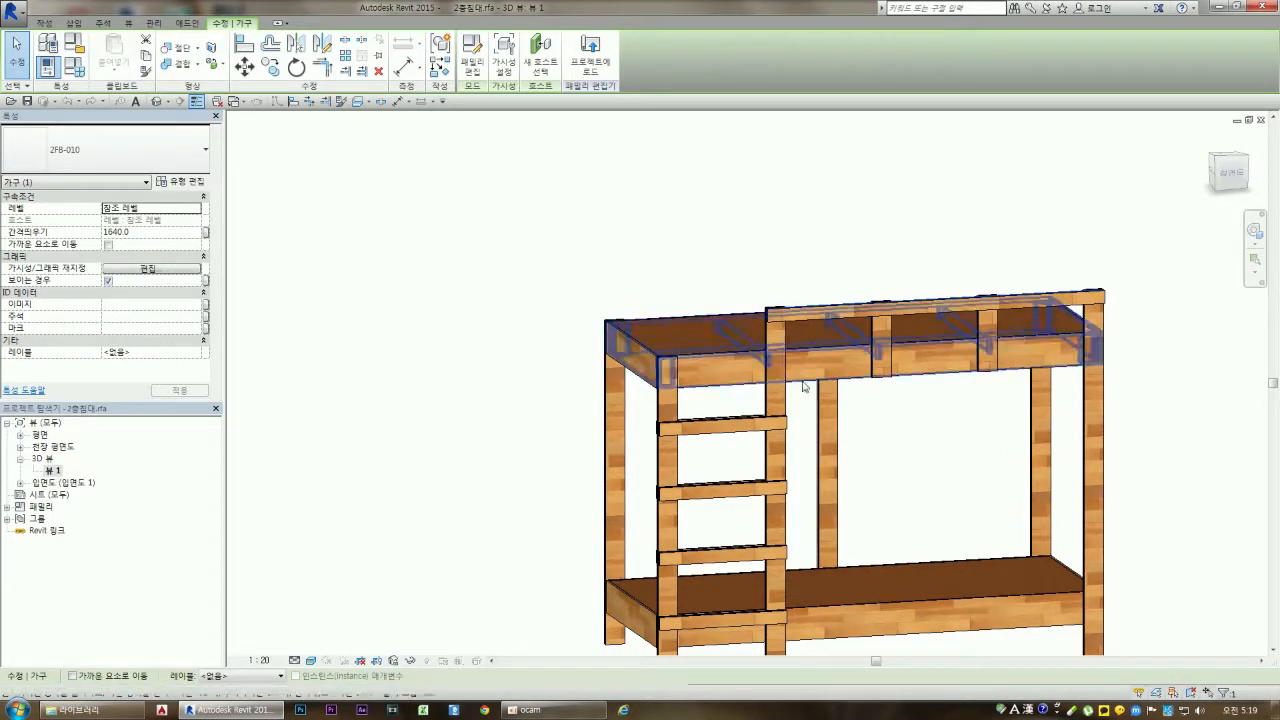
left_click(706, 359)
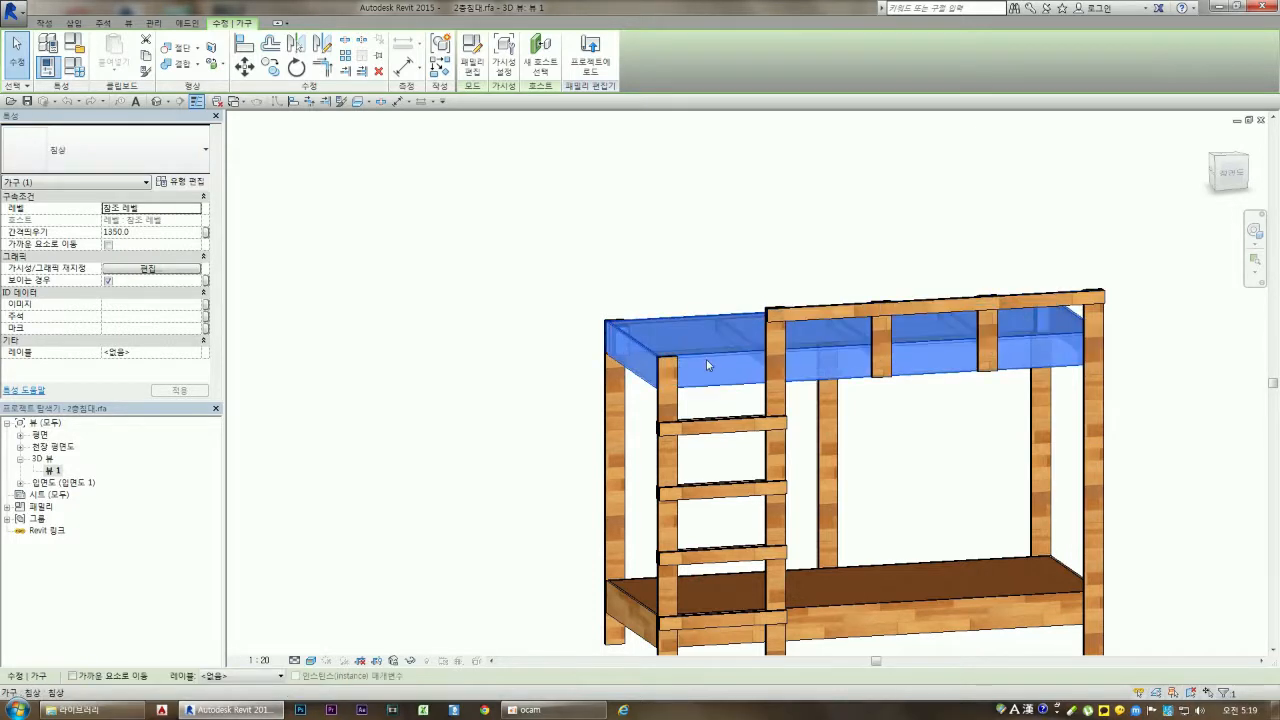
left_click(664, 472)
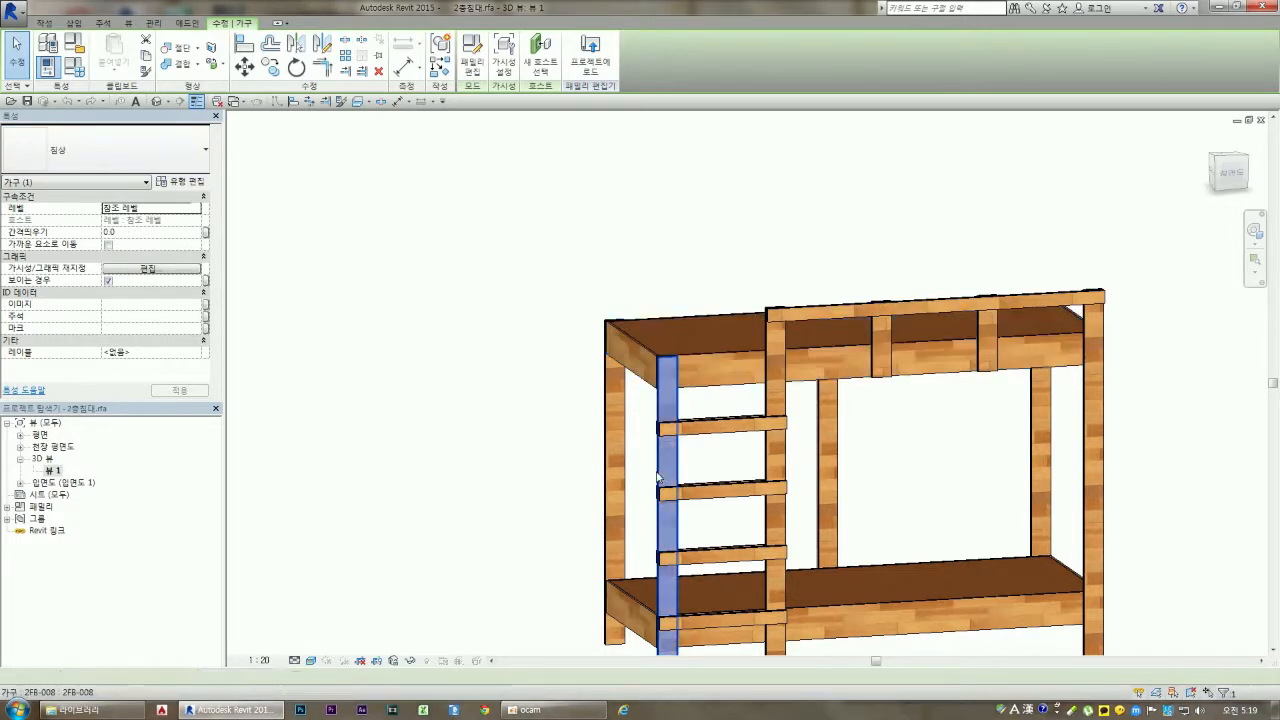
left_click(723, 430)
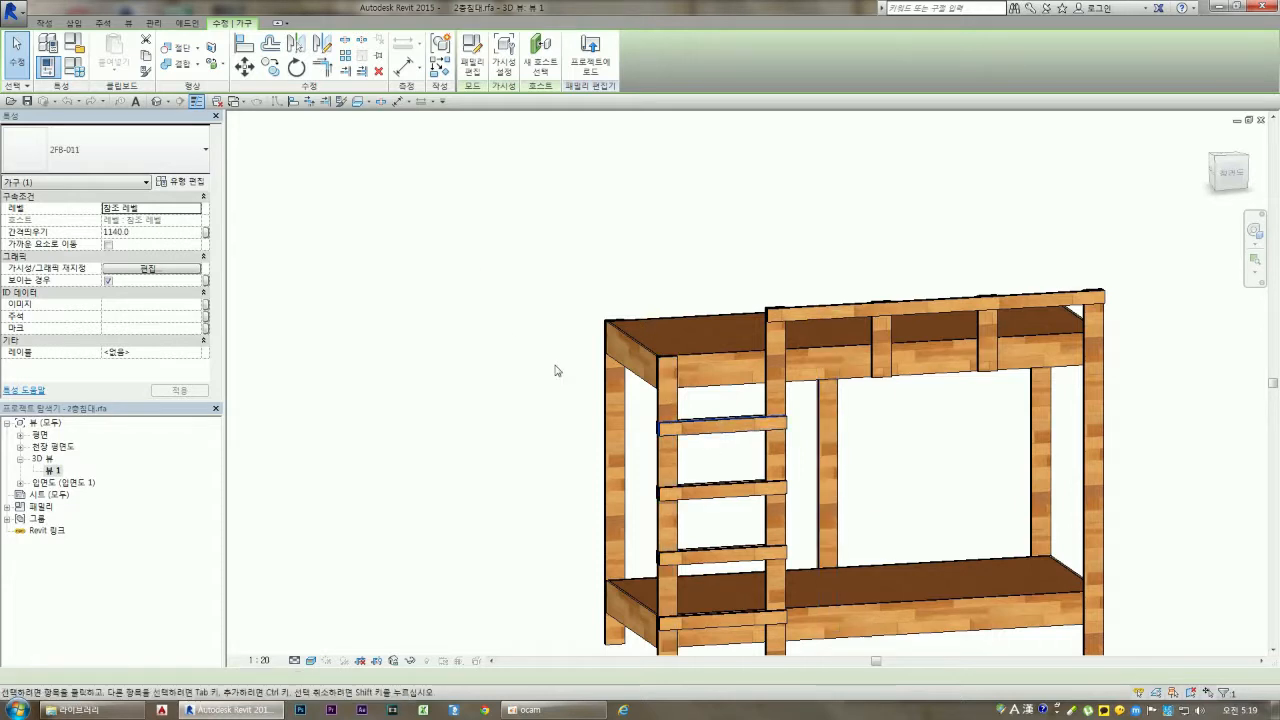
scroll(503, 353, "down", 2)
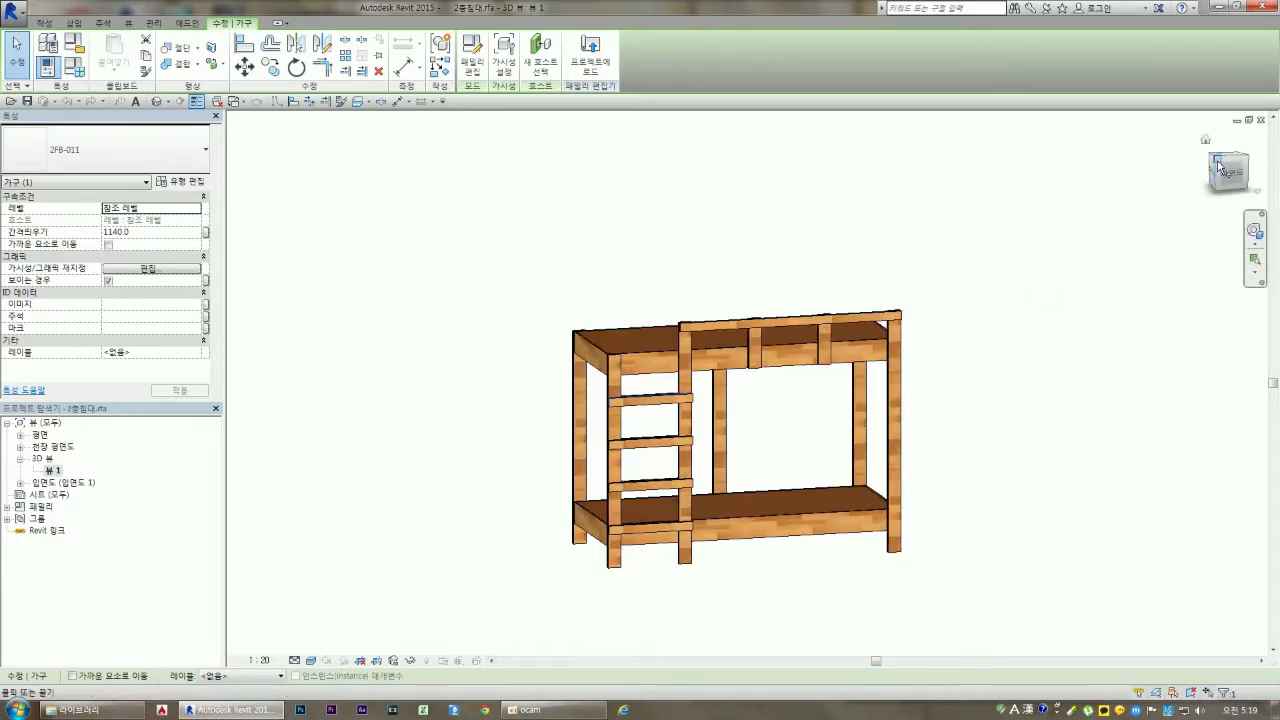
View the bunk bed obliquely from above and inspect the front corner post beside the ladder by selecting it
left_click(1218, 168)
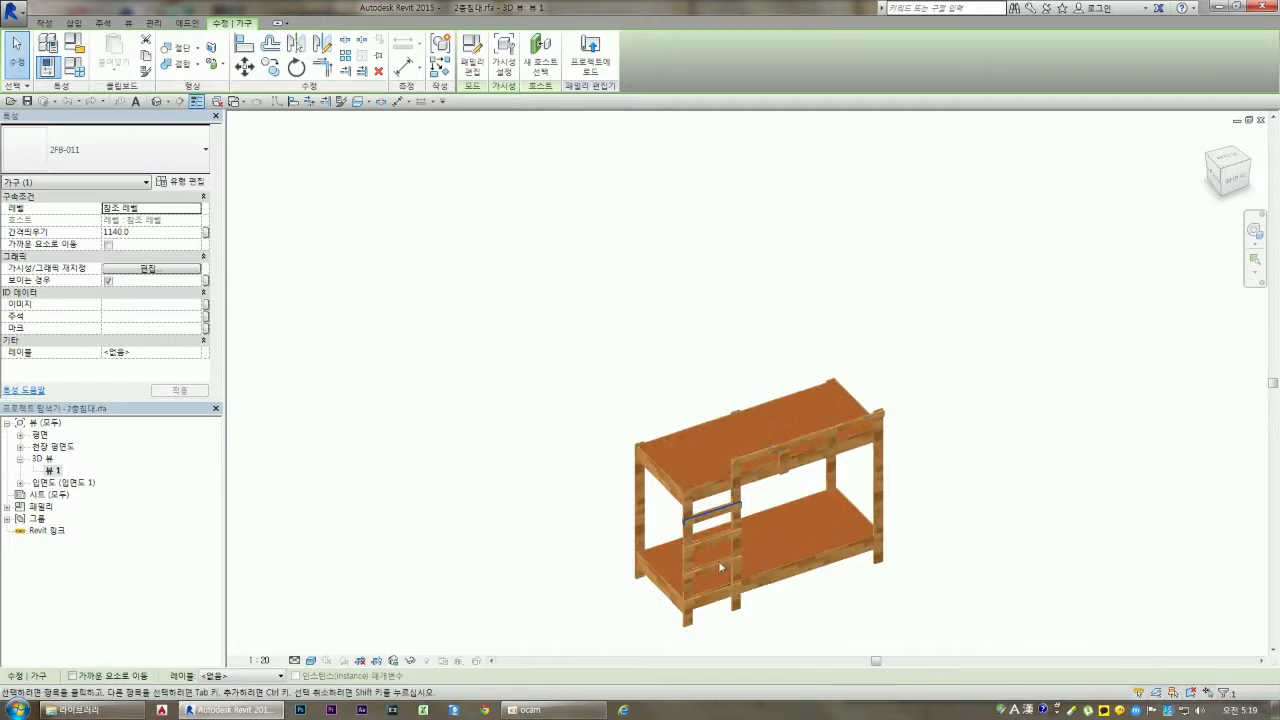
scroll(720, 567, "up", 8)
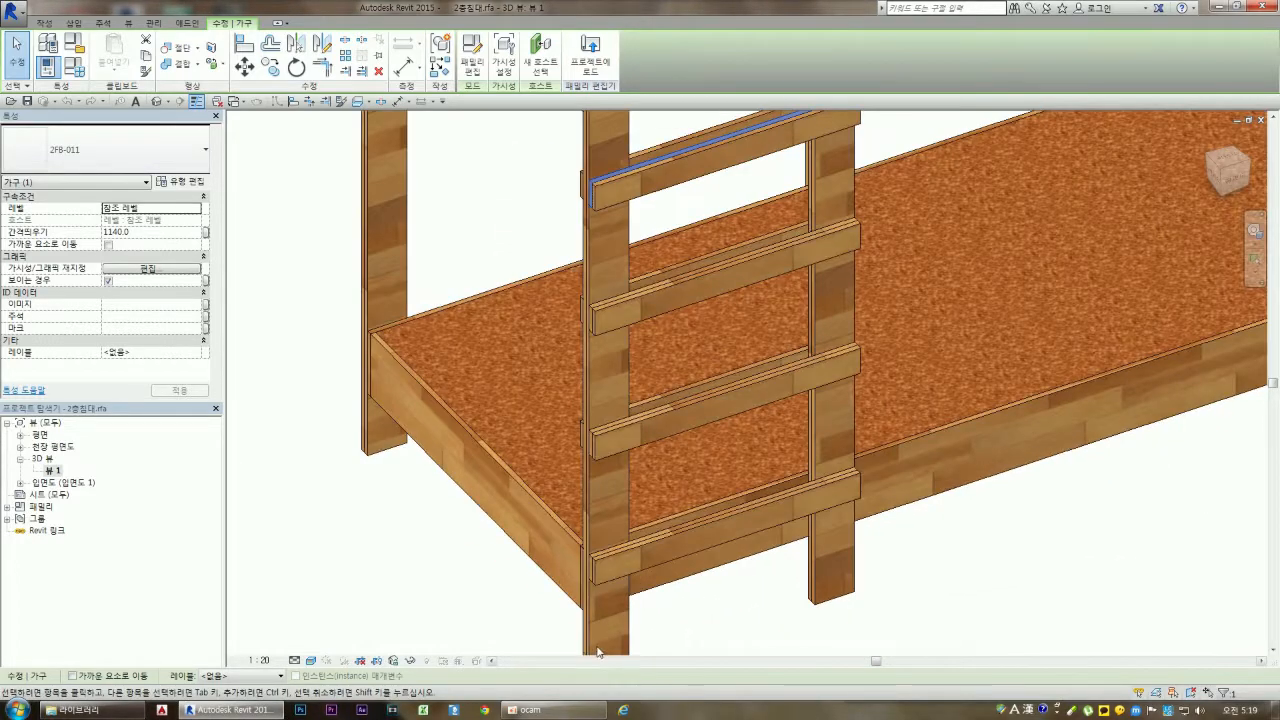
left_click(597, 648)
scroll(600, 630, "down", 3)
scroll(640, 540, "up", 2)
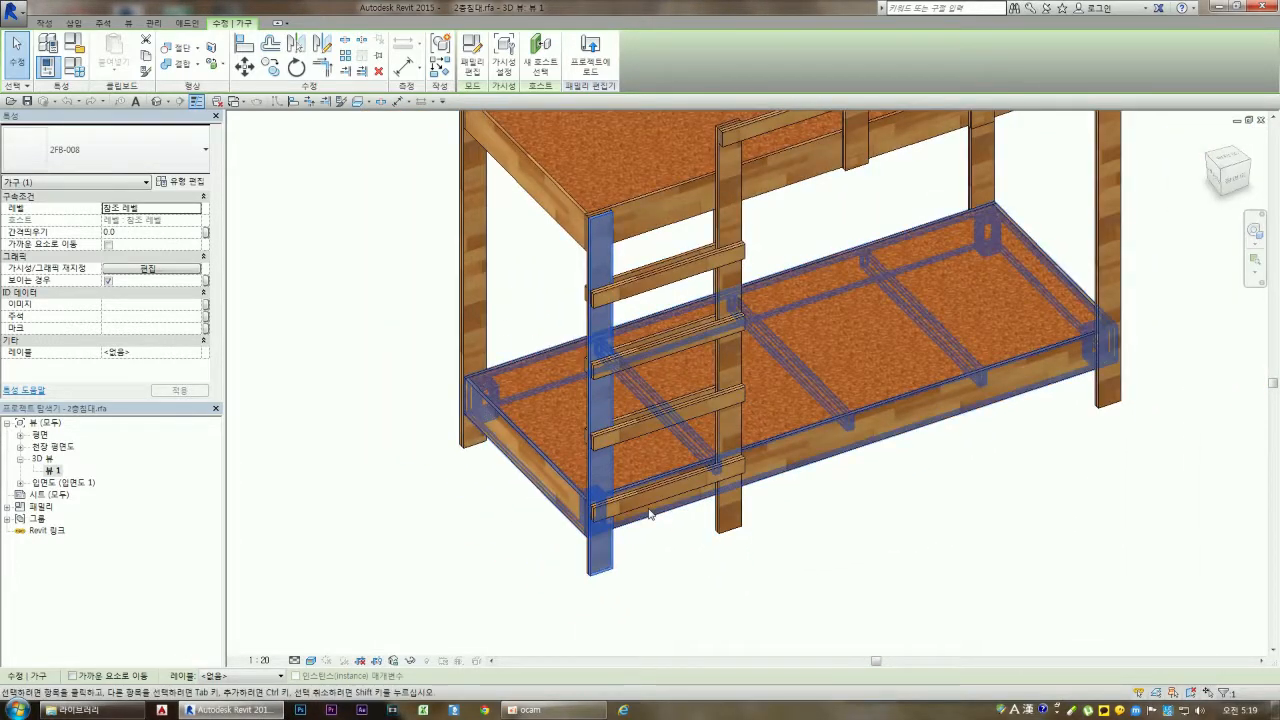
scroll(650, 513, "down", 3)
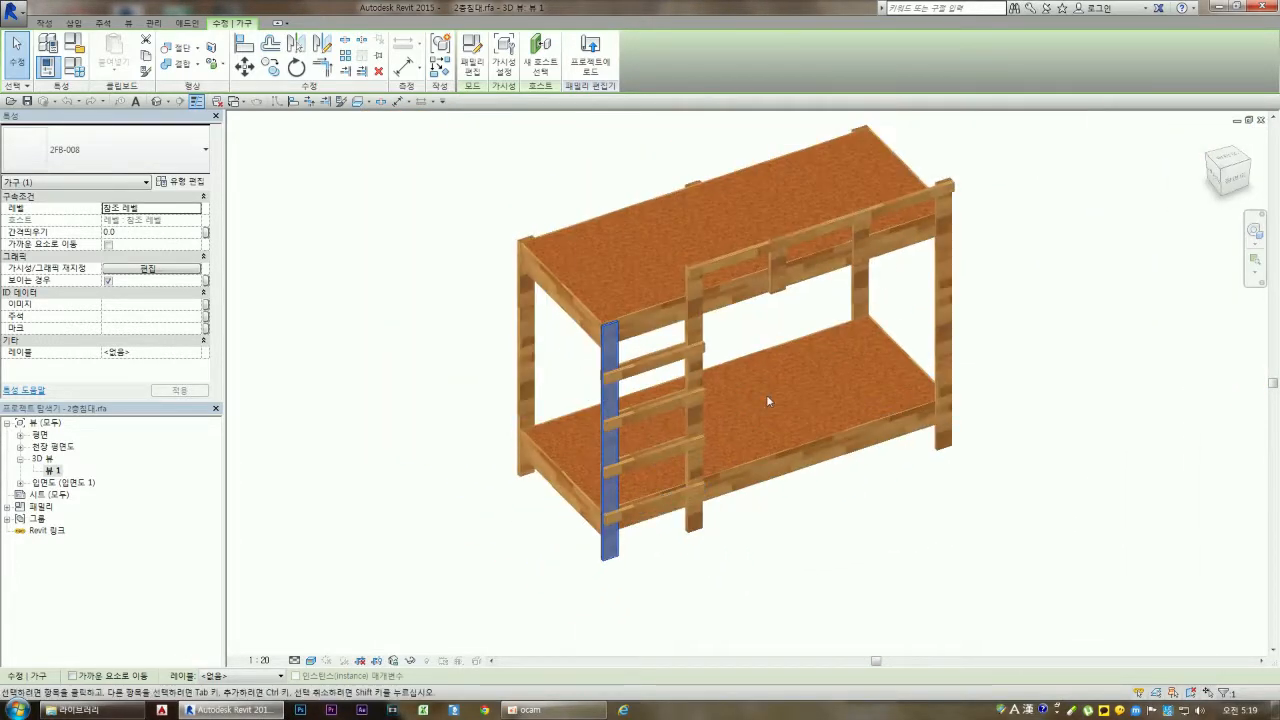
Open the nested family of the rear corner post at the ladder end, view it in 3D, and close it without saving
left_click(522, 358)
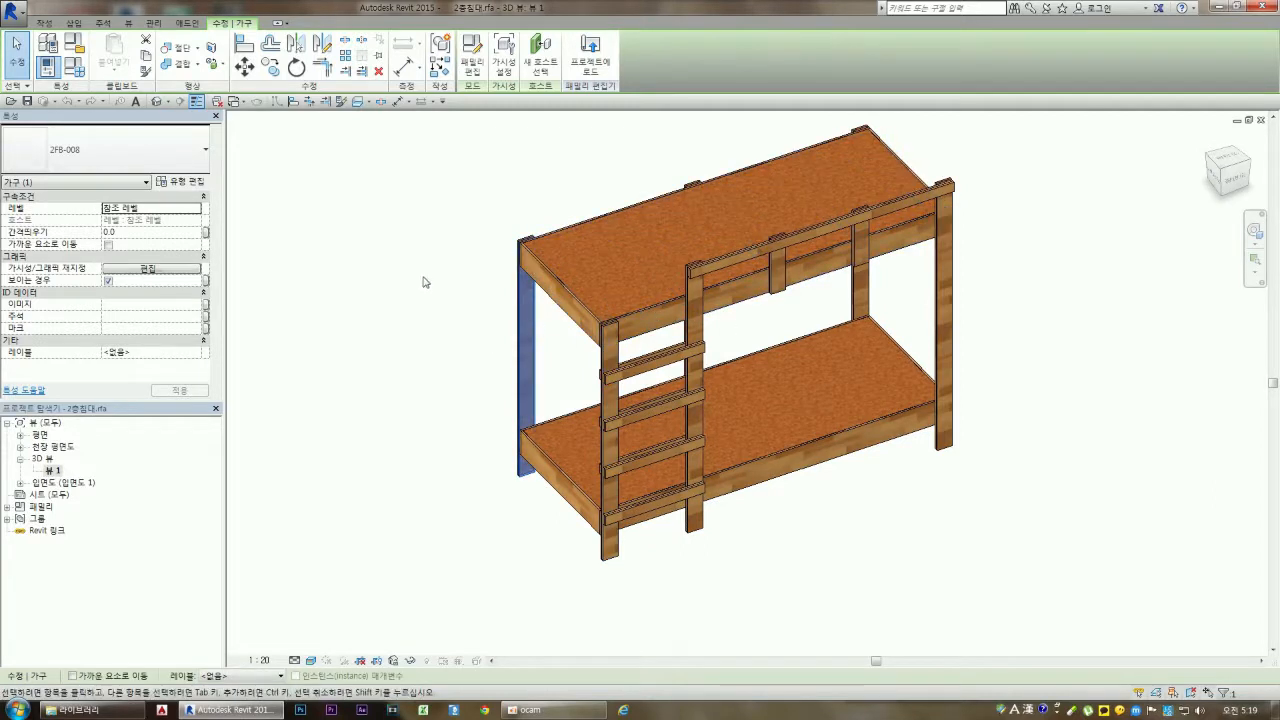
left_click(472, 70)
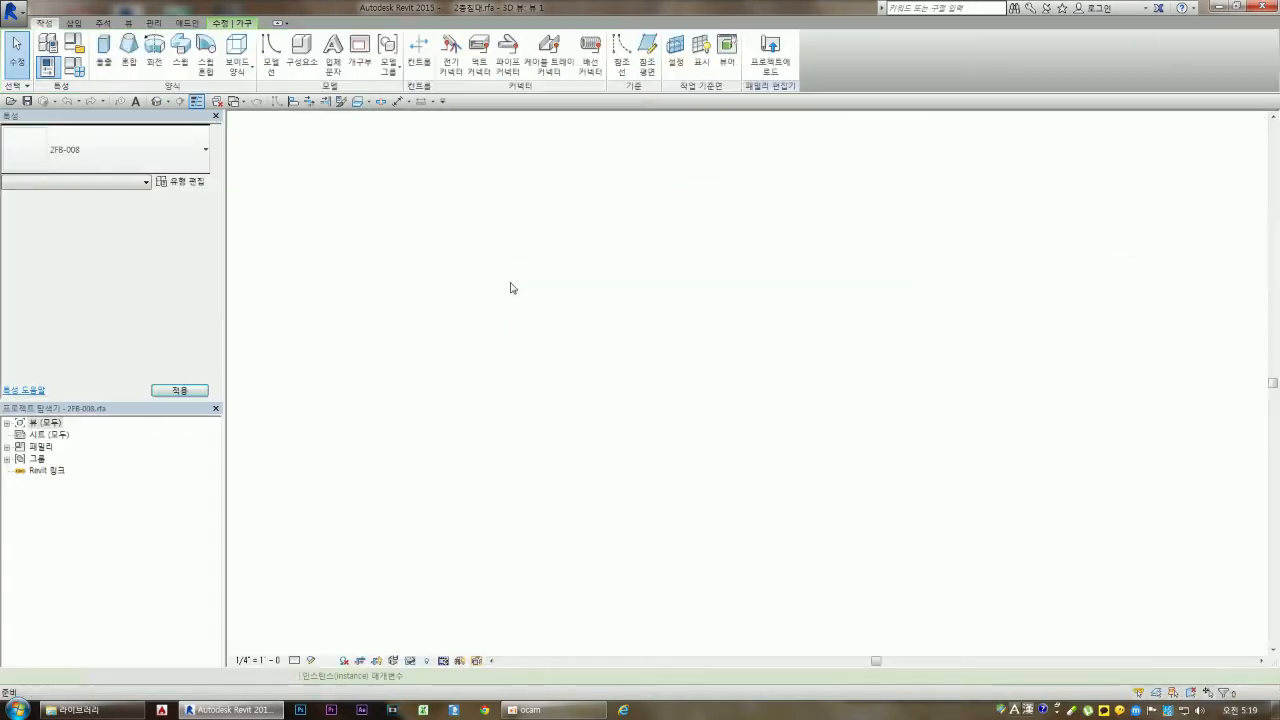
left_click(1220, 172)
mouse_move(958, 175)
middle_mouse_down("shift")
mouse_move(978, 130)
mouse_move(961, 194)
middle_mouse_up("shift")
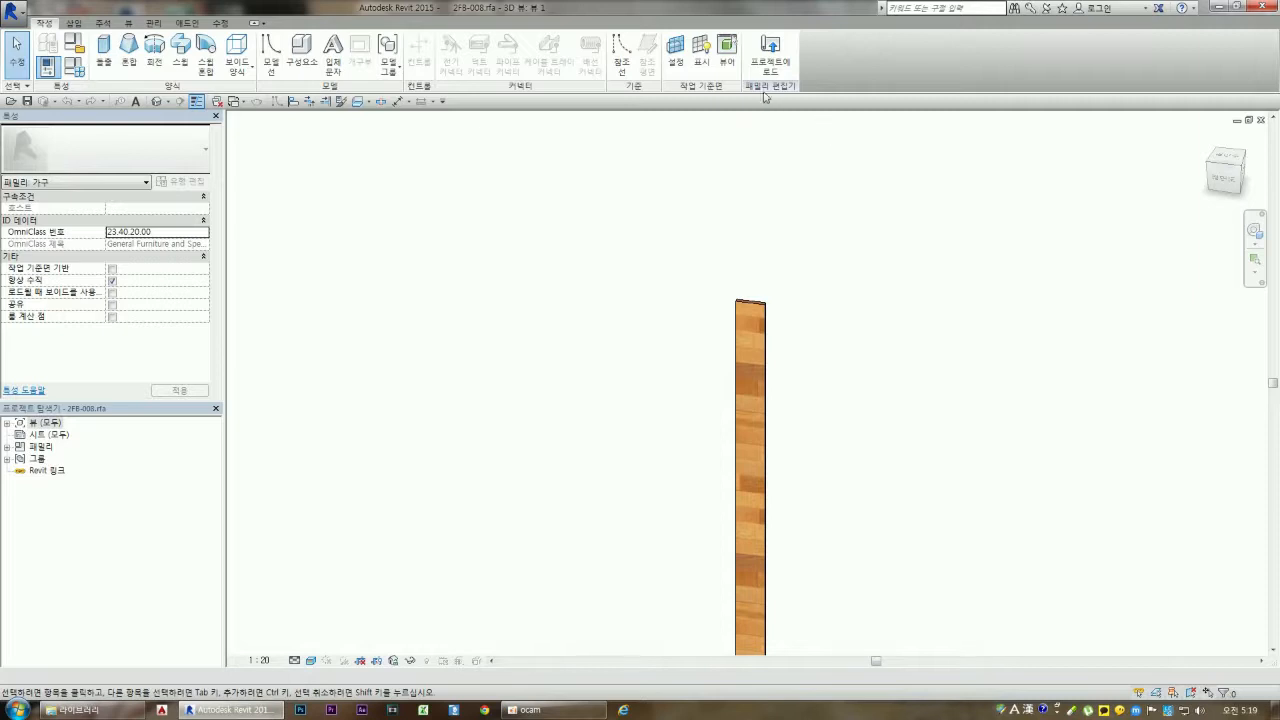
left_click(1261, 119)
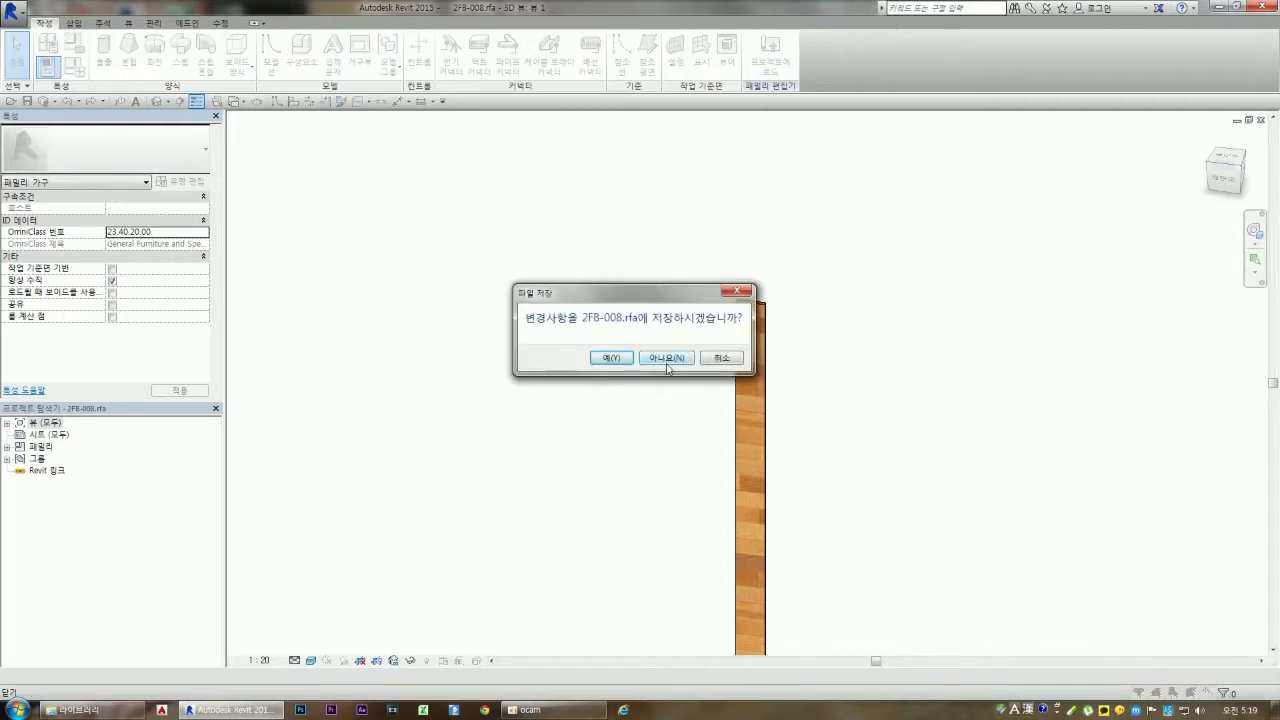
left_click(667, 358)
Examine how the rear corner post at the ladder end meets the upper bed base, selecting the post
scroll(526, 343, "up", 2)
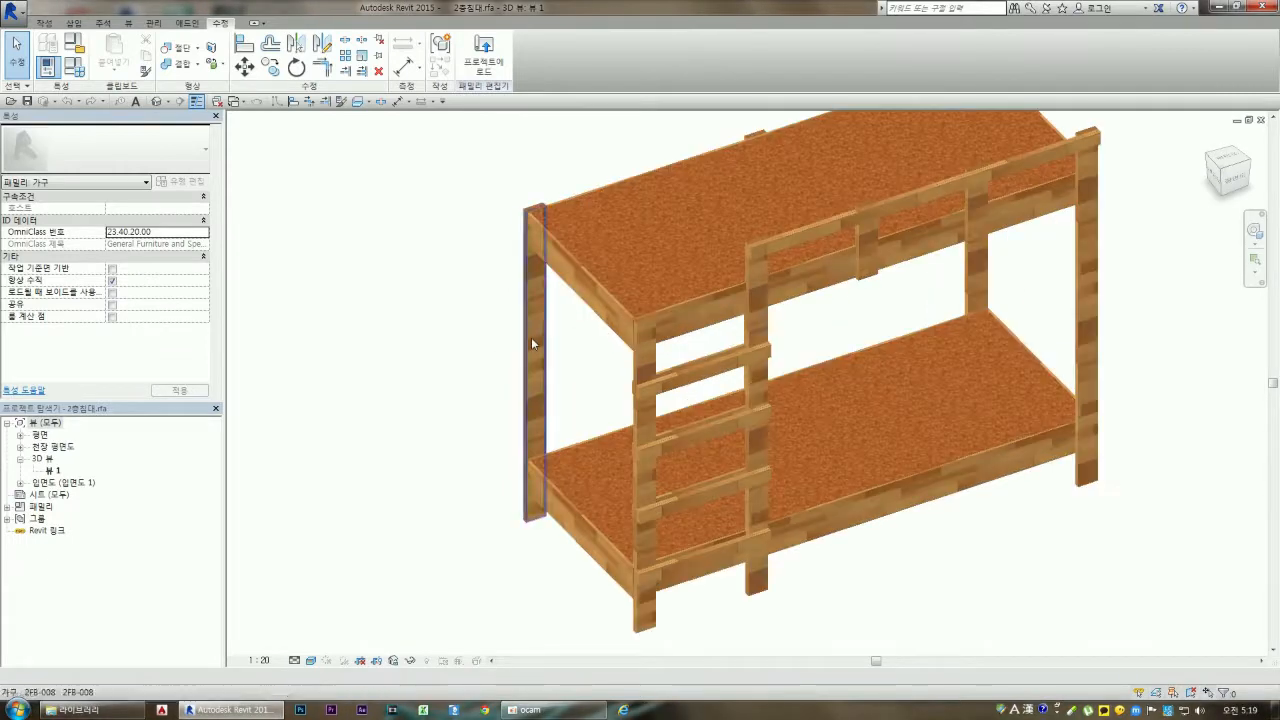
left_click(528, 348)
scroll(510, 320, "up", 3)
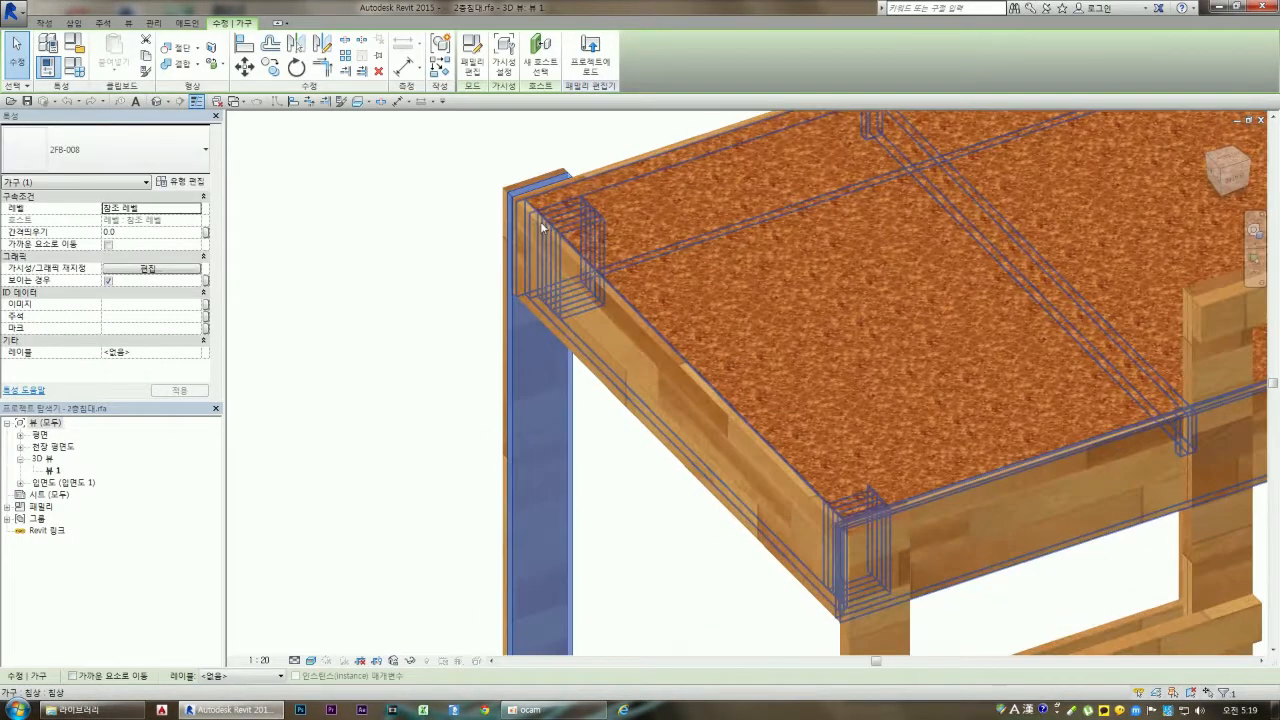
left_click(505, 415)
left_click(429, 349)
scroll(548, 272, "down", 5)
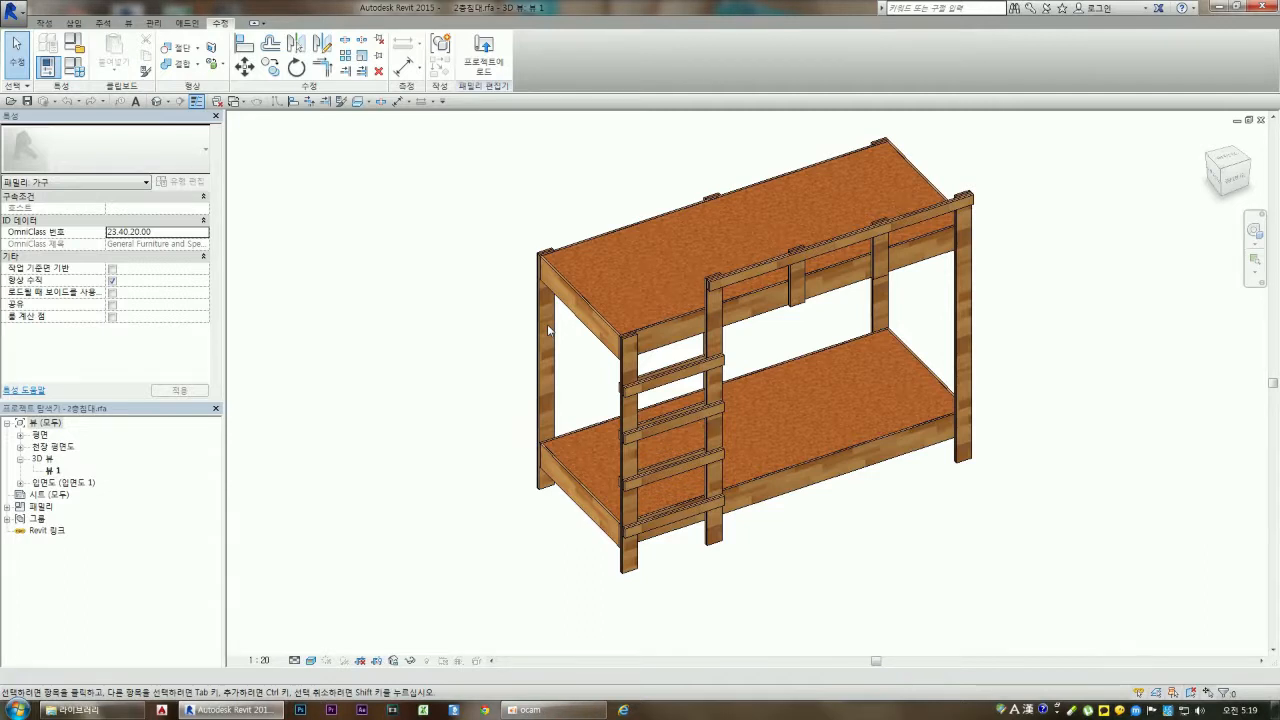
left_click(44, 22)
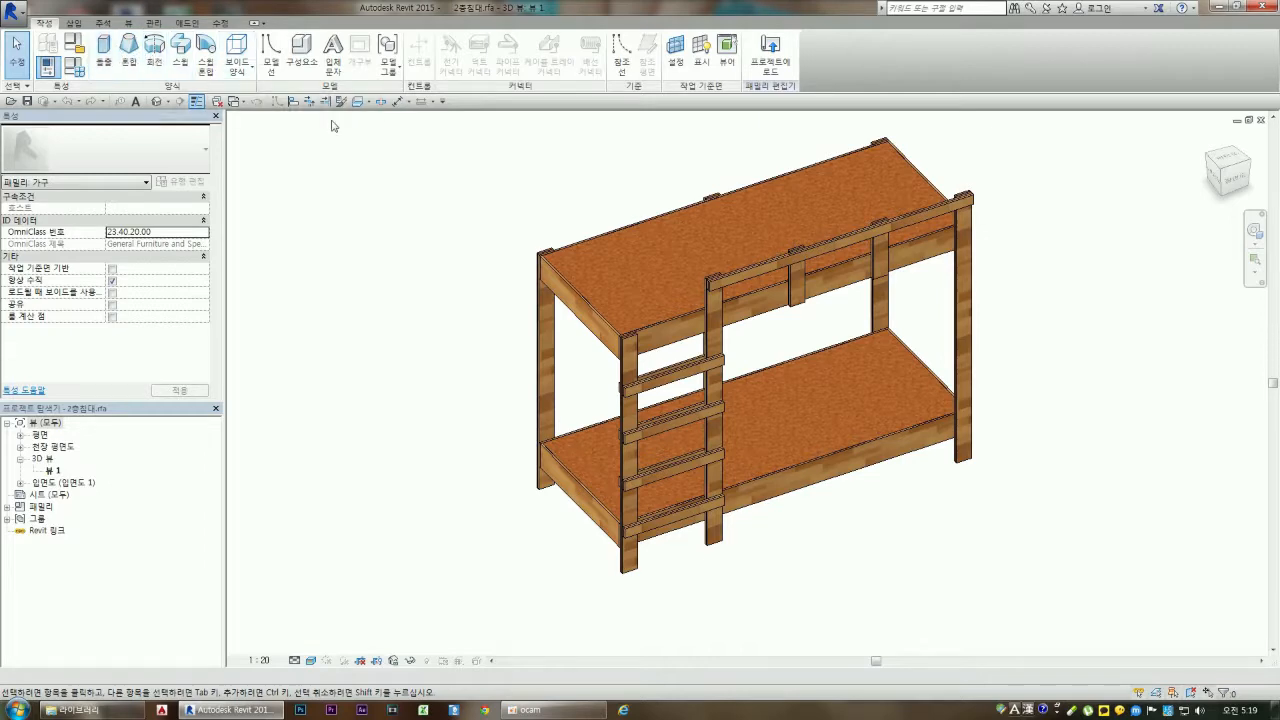
scroll(543, 523, "up", 2)
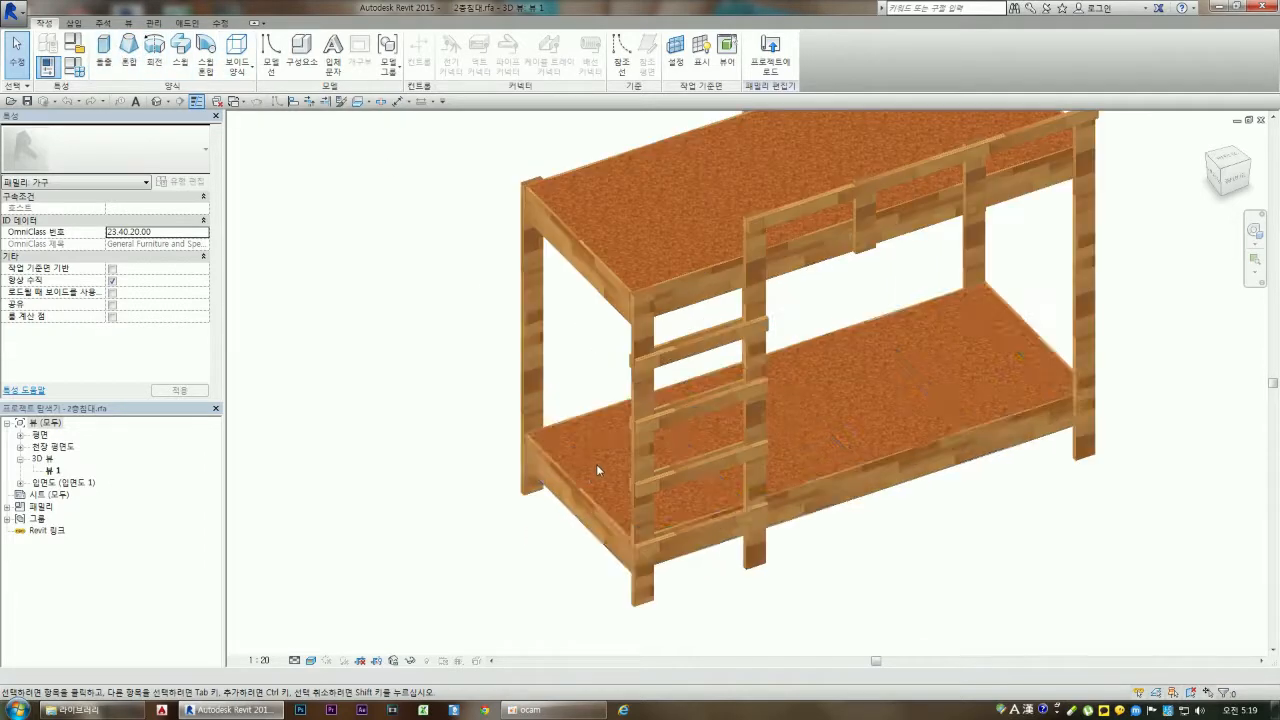
left_click(525, 398)
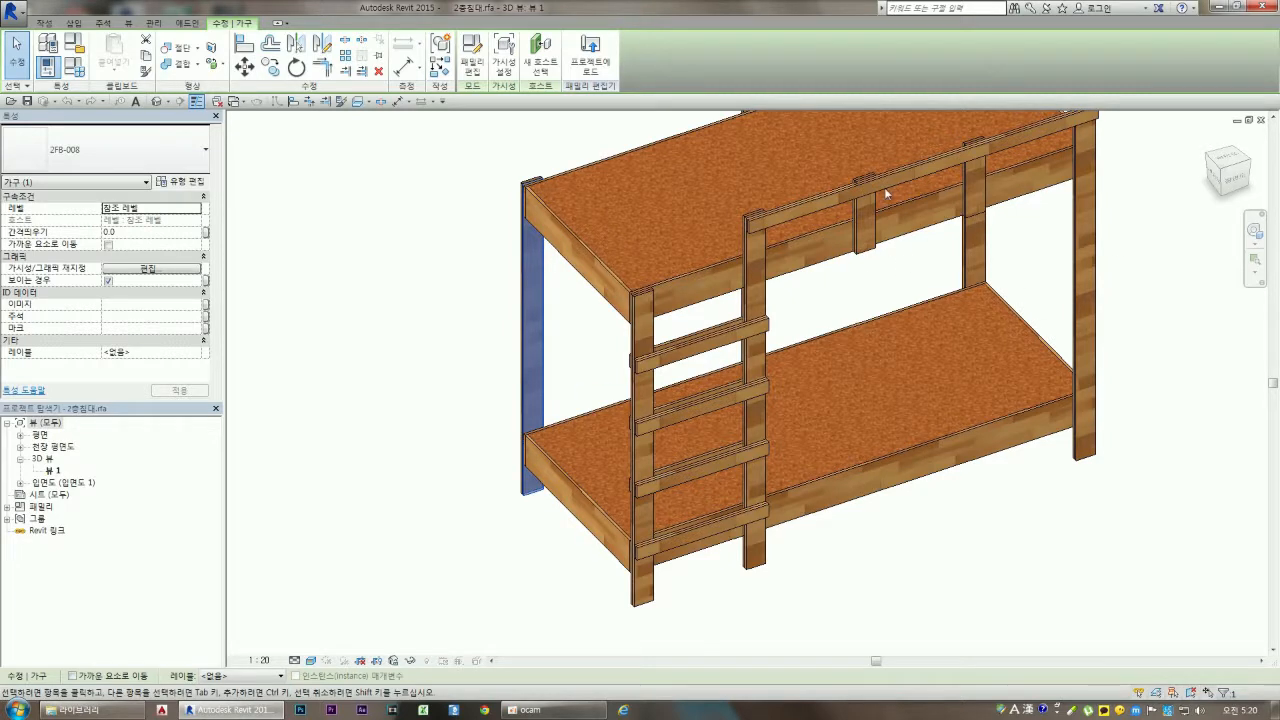
Switch to the 배치도 plan of GHP.rvt and look through the project's families and model groups
left_click(233, 103)
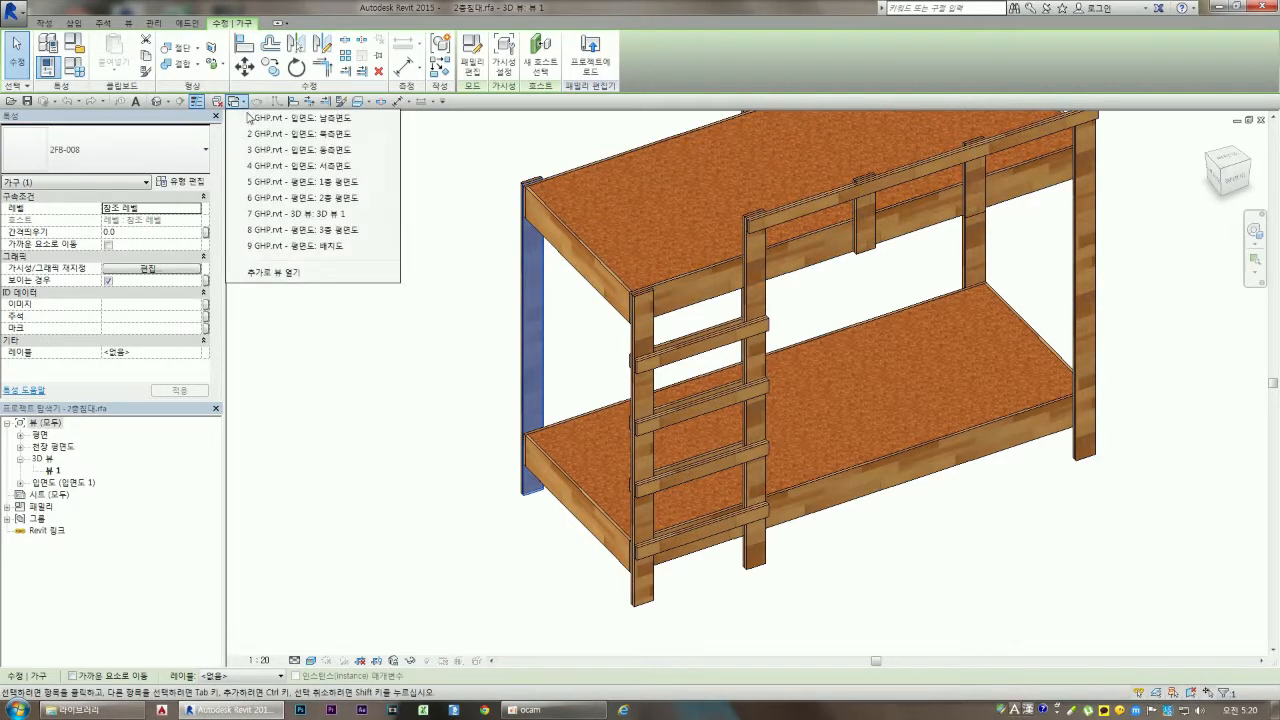
left_click(311, 246)
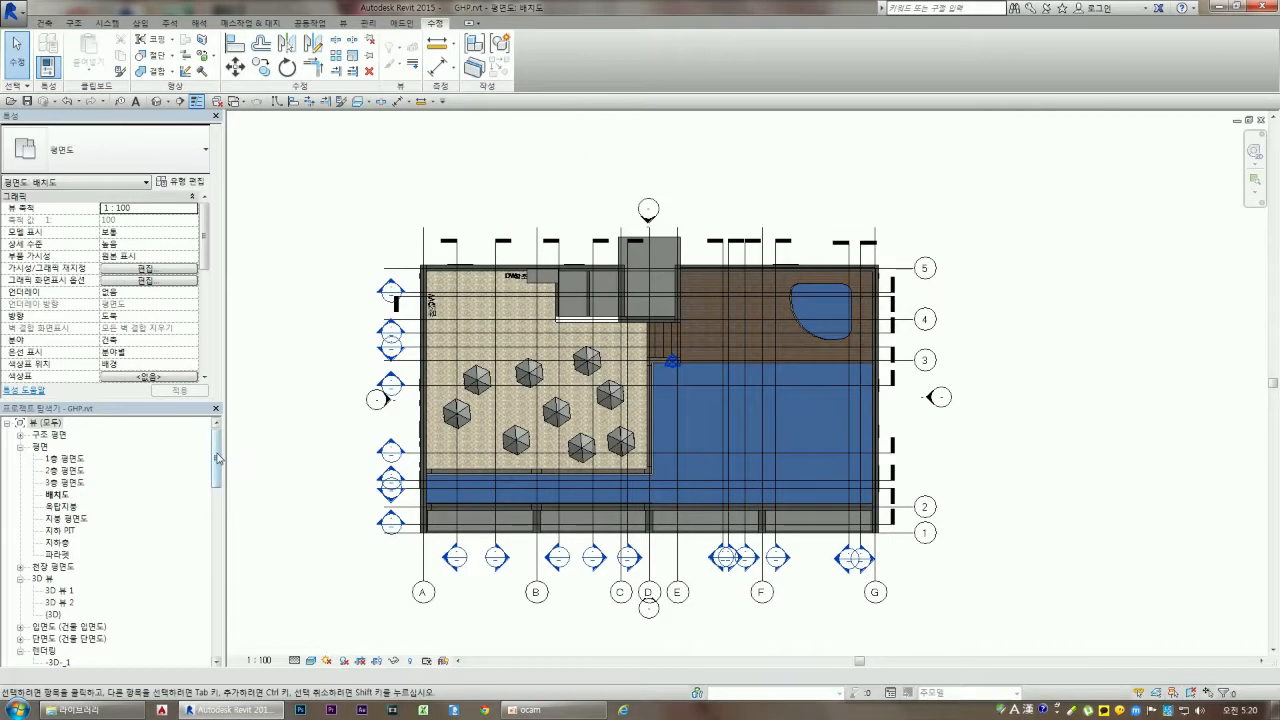
scroll(217, 508, "down", 3)
scroll(217, 508, "down", 2)
left_click(42, 508)
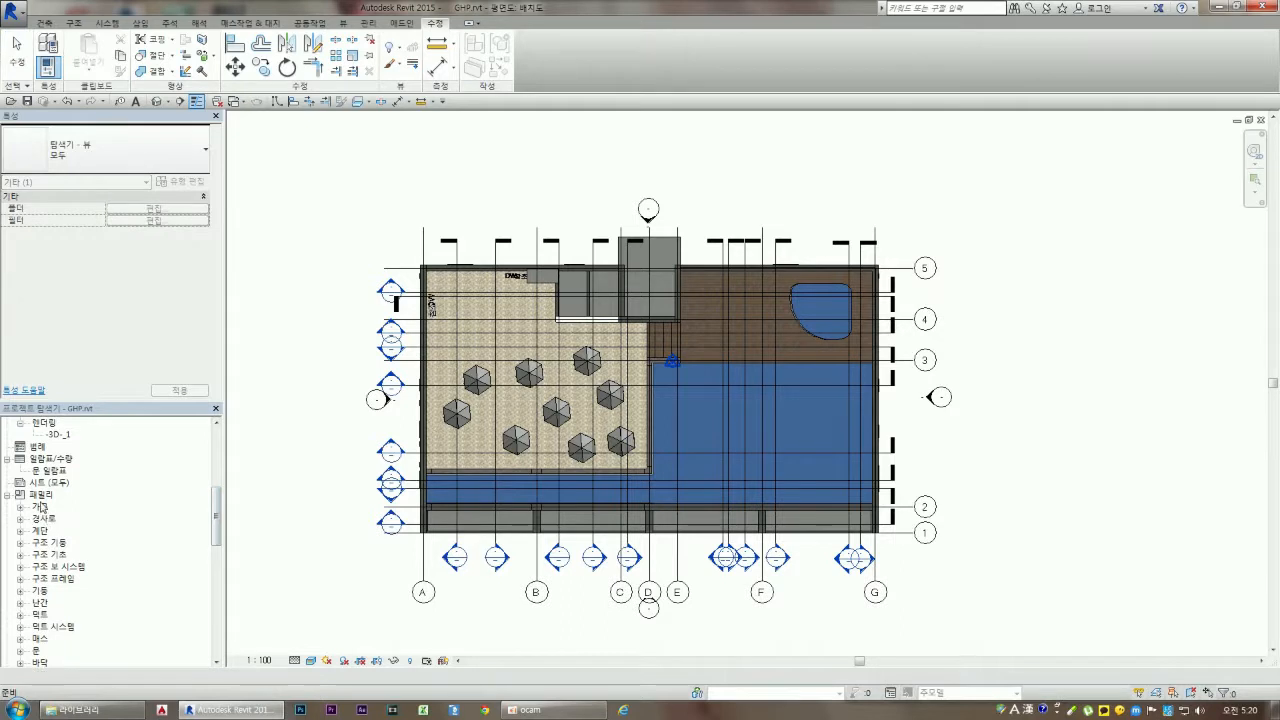
left_click(9, 495)
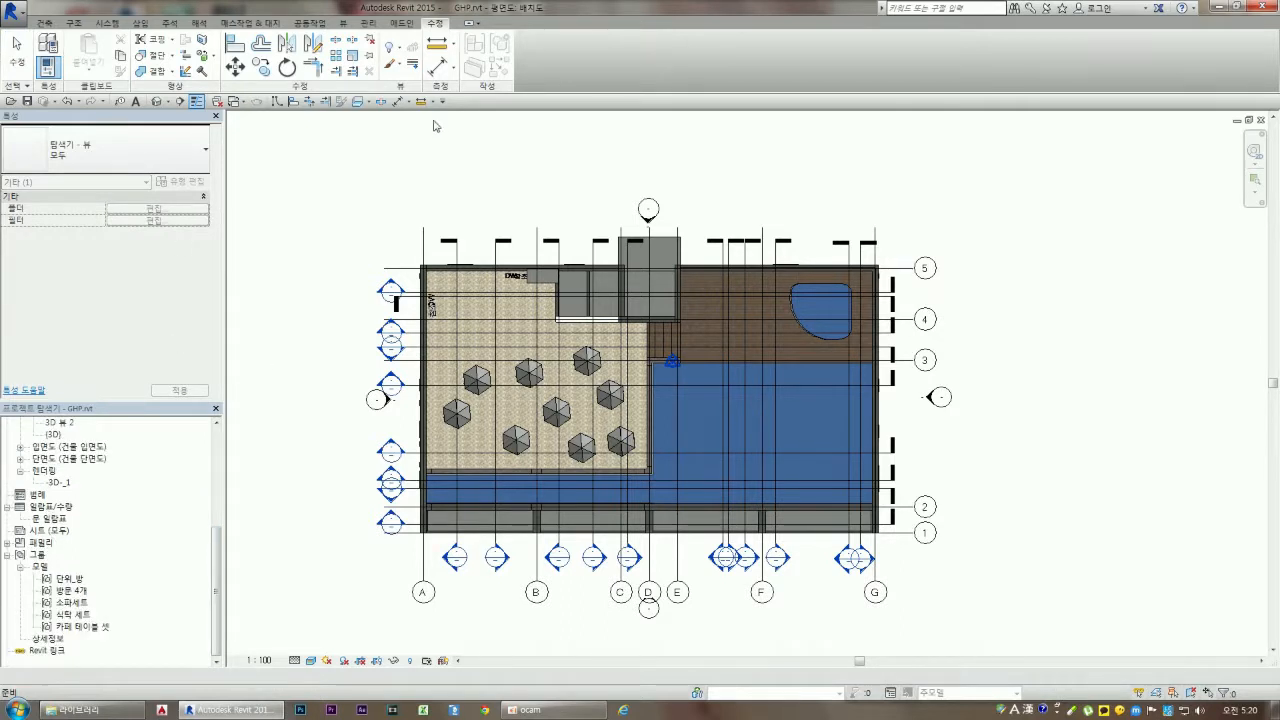
Open the 2층 평면도 floor plan of the guesthouse project
left_click(242, 104)
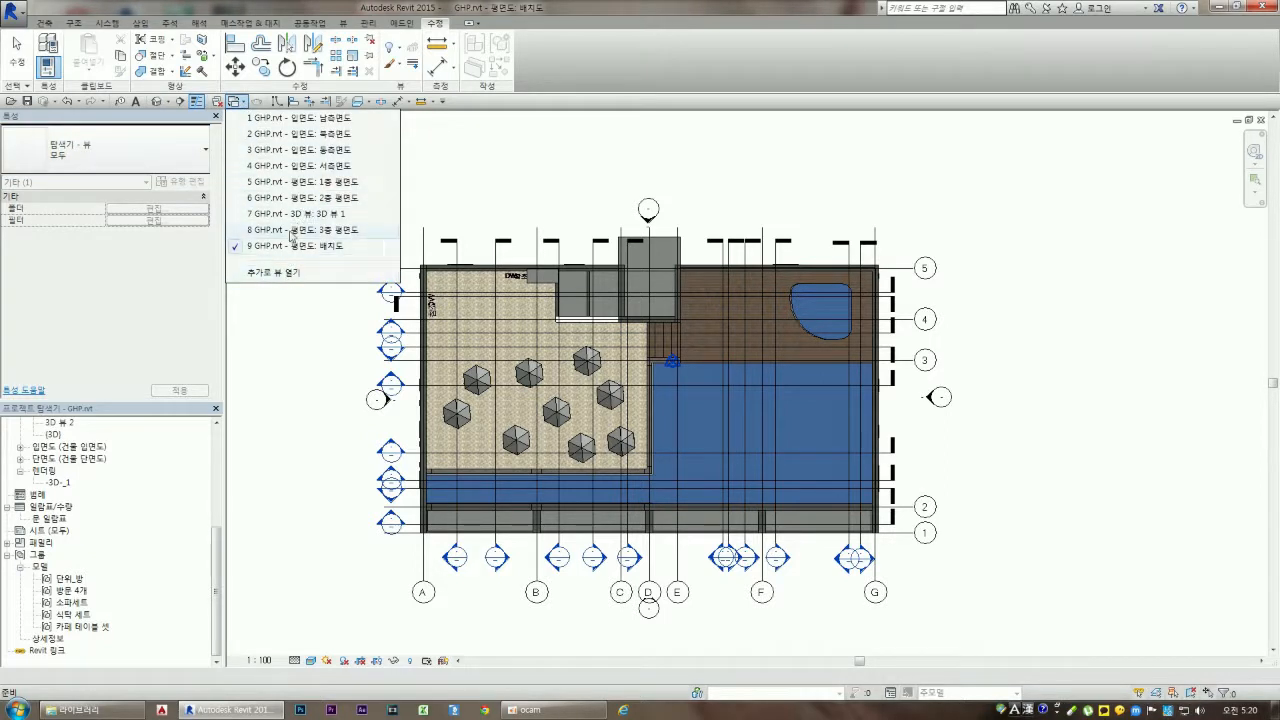
left_click(472, 143)
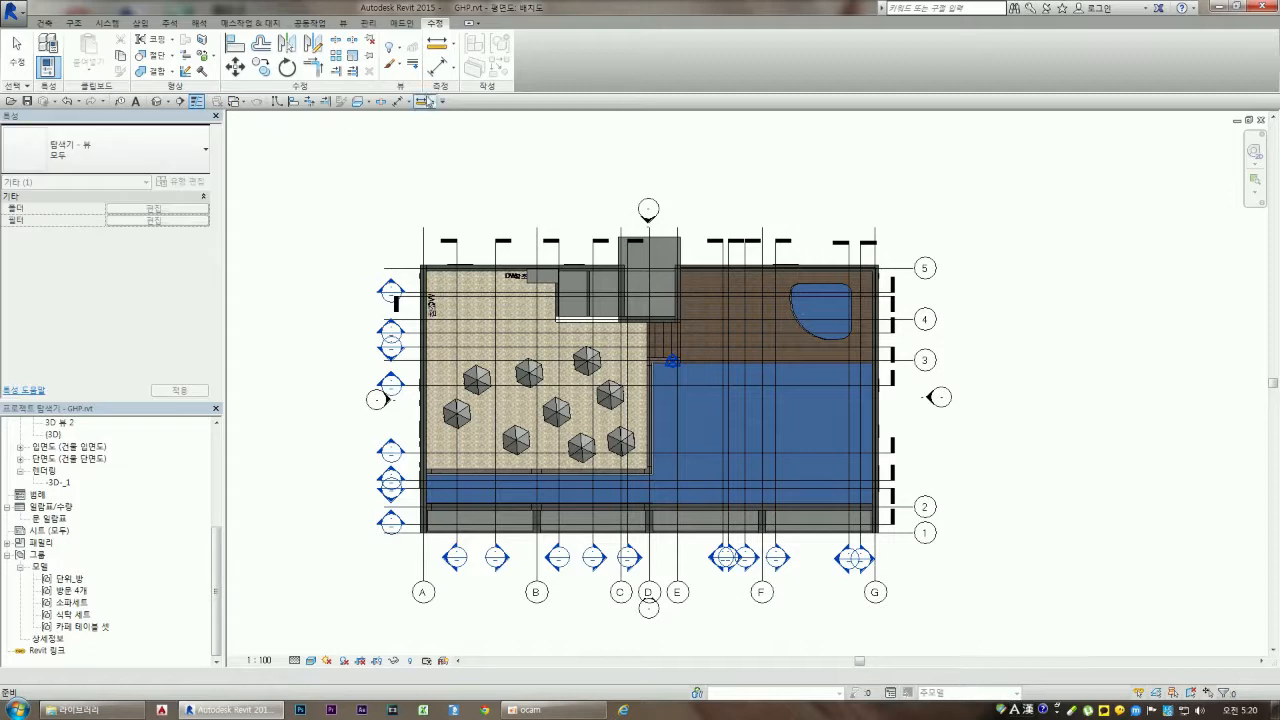
left_click_drag(217, 560, 219, 443)
double_click(66, 470)
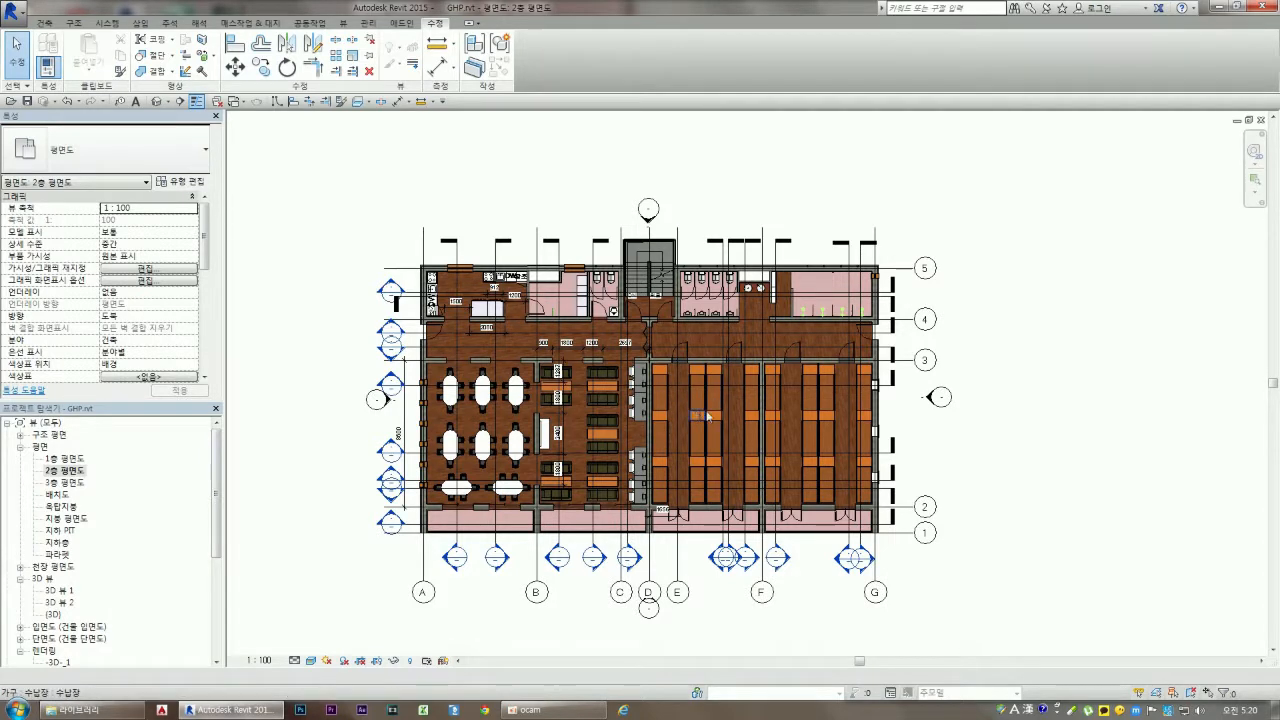
Select a single 2층침대 bunk bed from the ungrouped room and open its family for editing
left_click(723, 413)
scroll(743, 415, "up", 3)
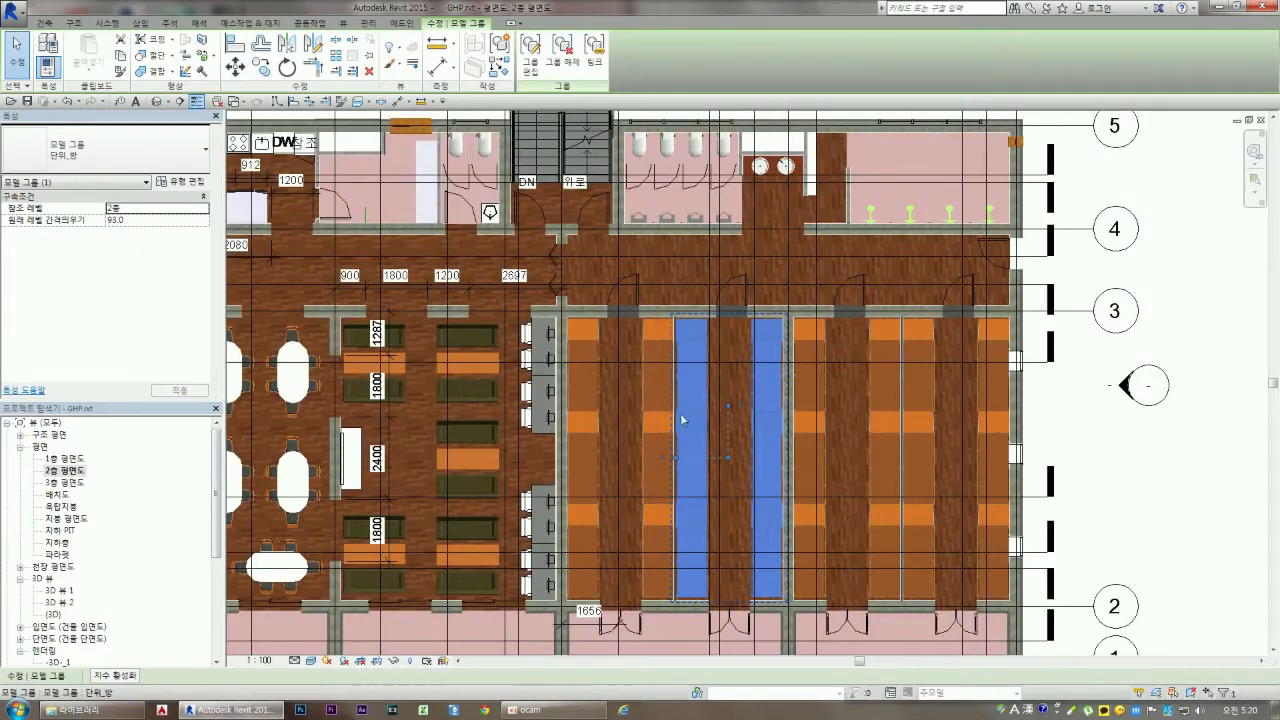
left_click(594, 401)
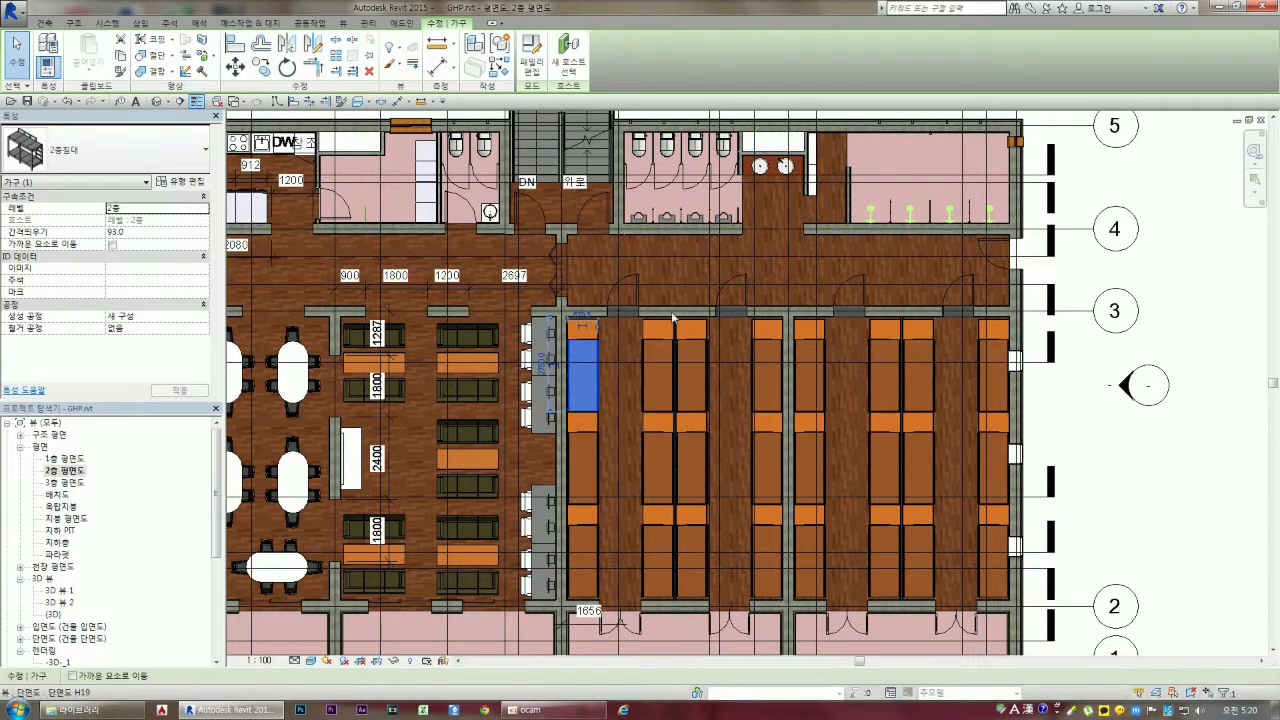
left_click(533, 68)
scroll(640, 265, "down", 2)
scroll(680, 262, "up", 4)
scroll(692, 257, "down", 3)
scroll(570, 312, "up", 2)
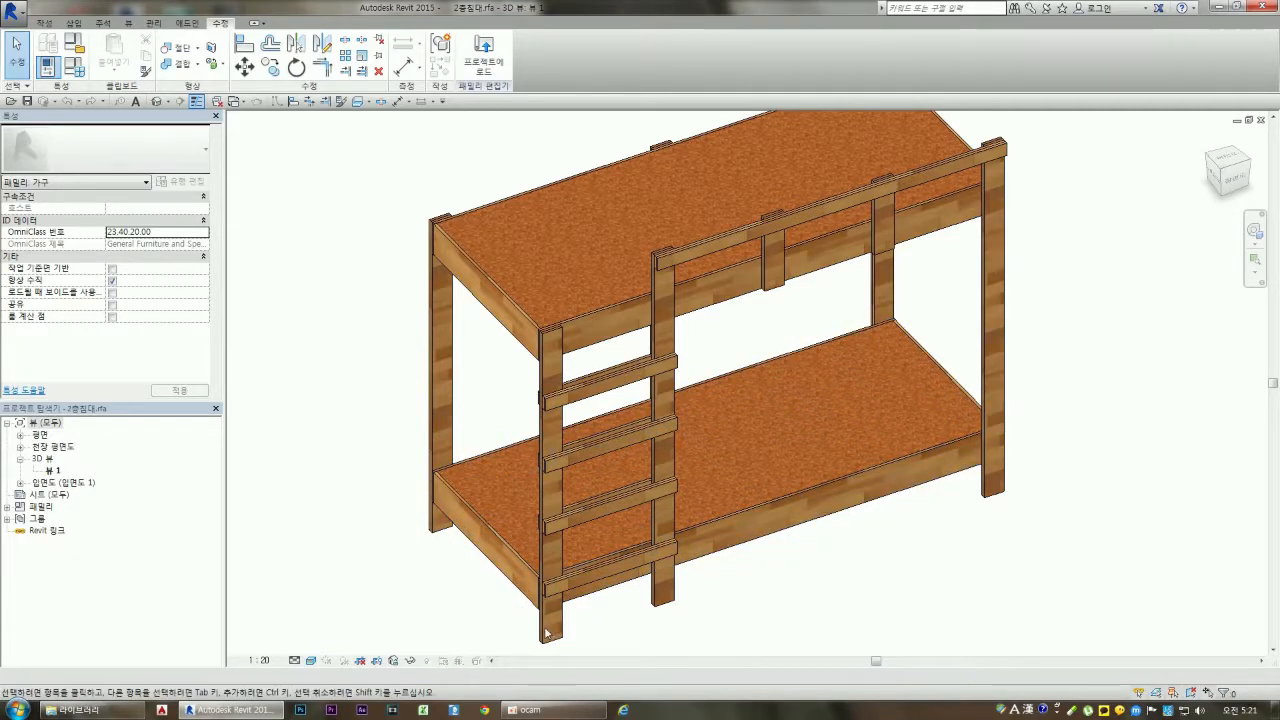
Inspect the lowest ladder rung where it meets the front post, and clear the selection
left_click(559, 583)
scroll(559, 583, "up", 5)
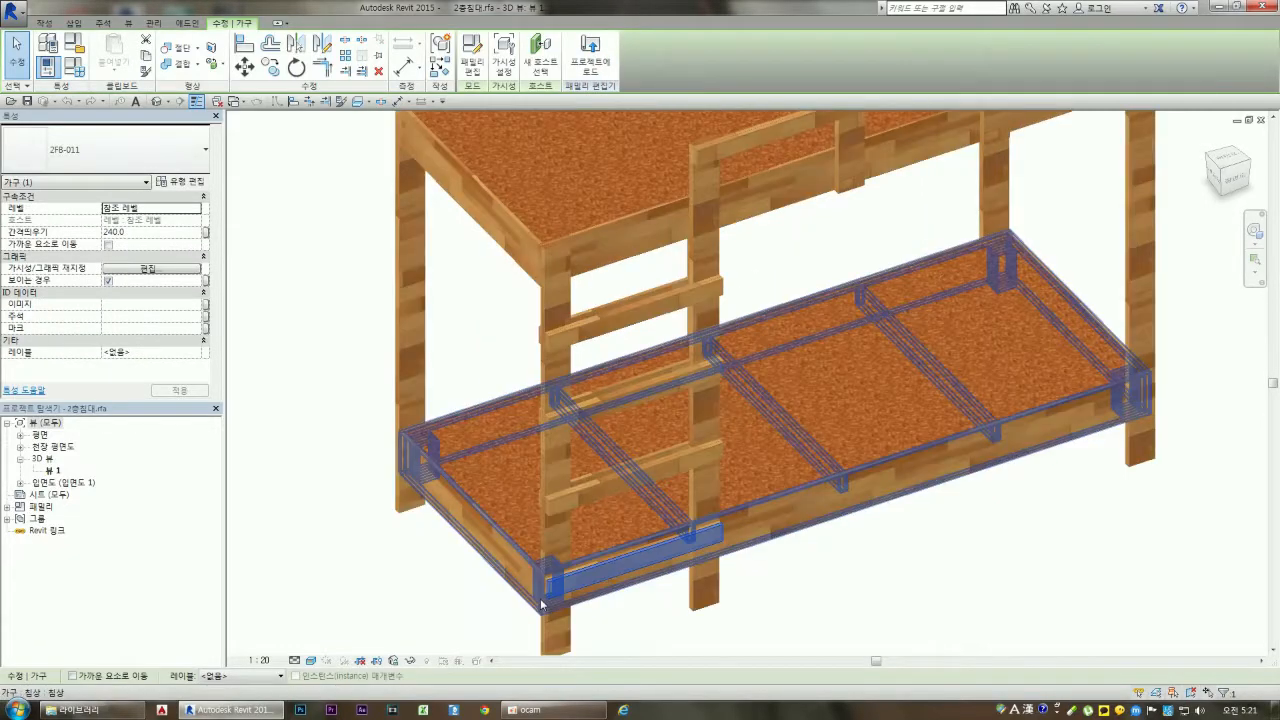
key("Escape")
scroll(483, 490, "down", 5)
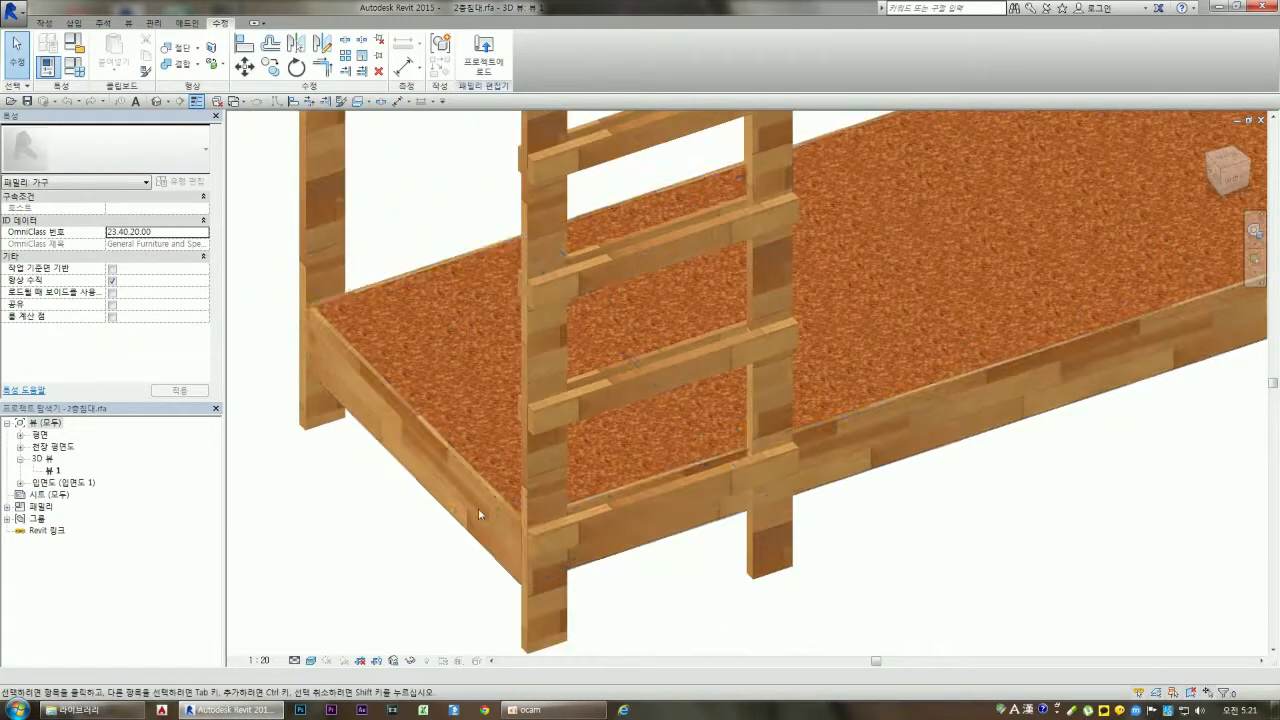
Open the nested 침상 family of the lower bed base for editing and view it obliquely from above
left_click(476, 478)
scroll(480, 496, "down", 2)
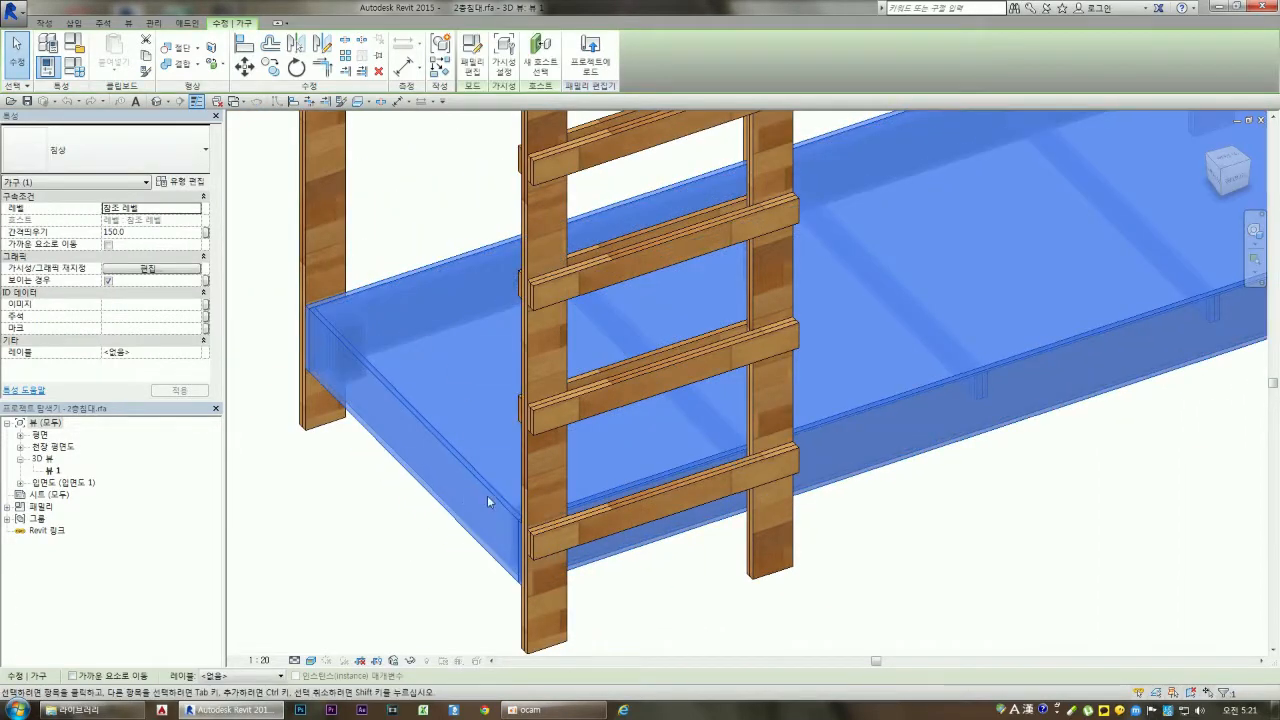
scroll(413, 438, "down", 3)
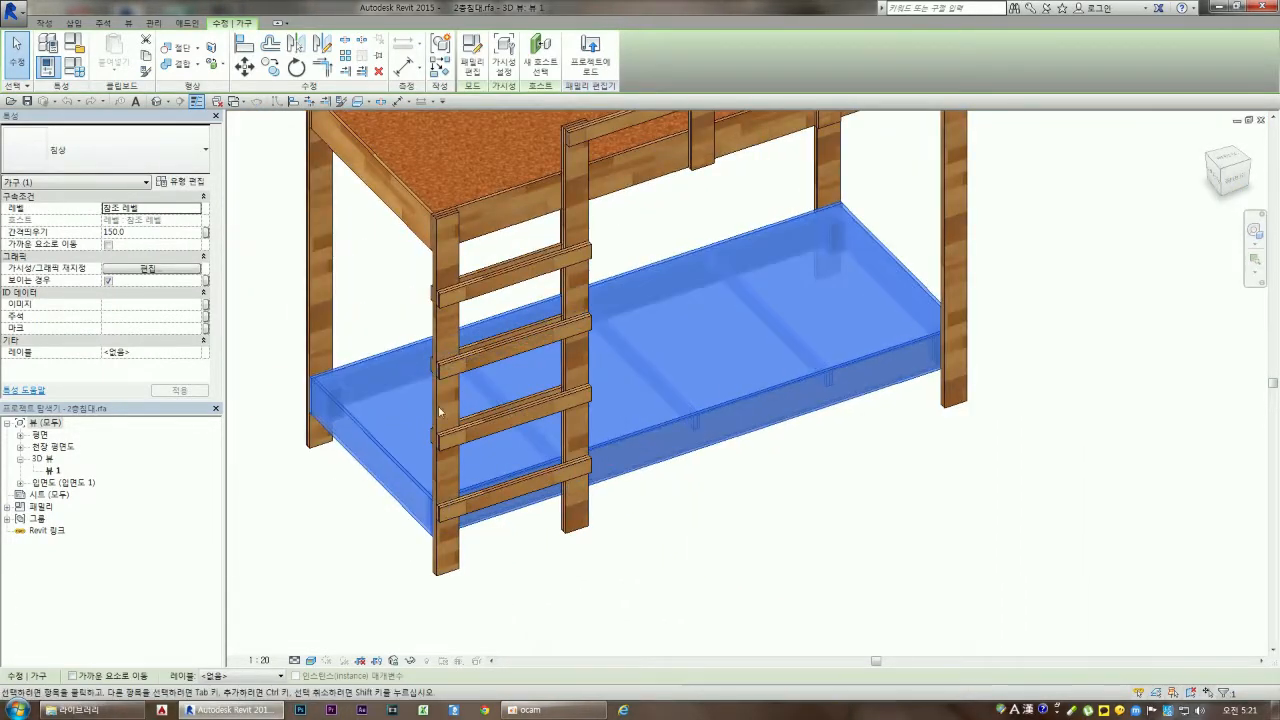
left_click(478, 66)
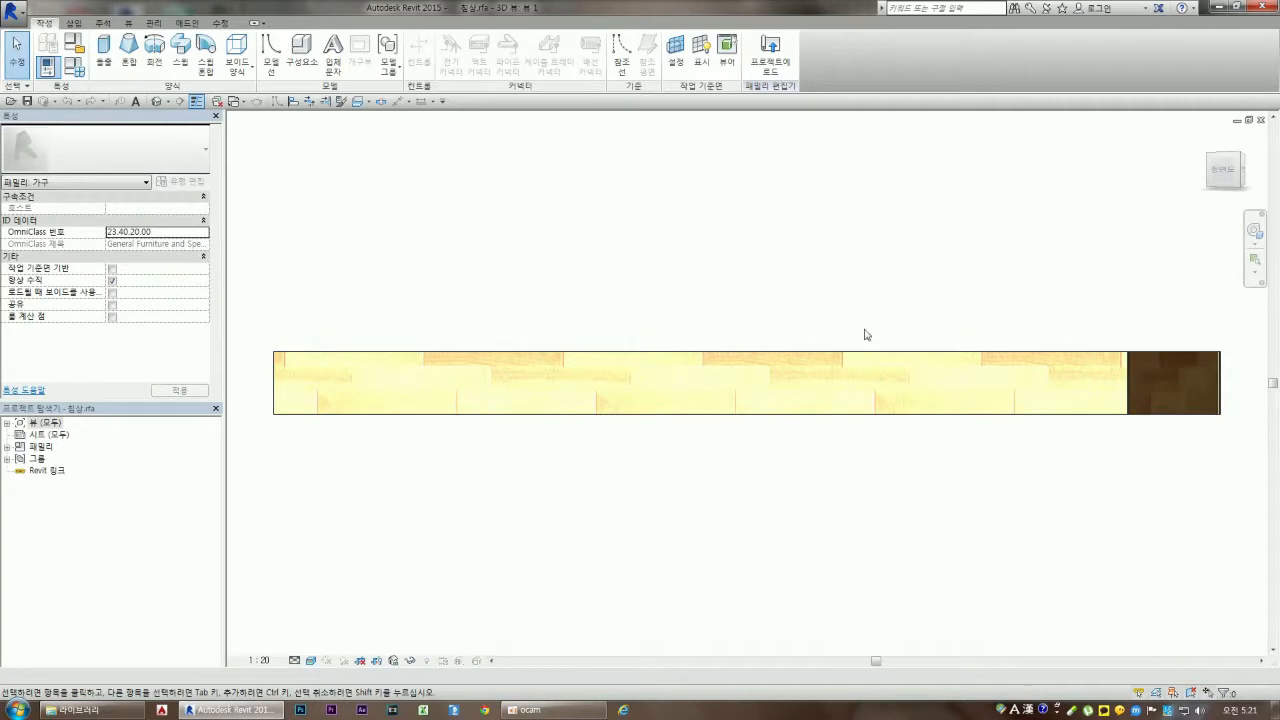
left_click_drag(1241, 157, 1216, 205)
scroll(957, 340, "down", 2)
scroll(1070, 185, "up", 2)
scroll(1043, 300, "up", 2)
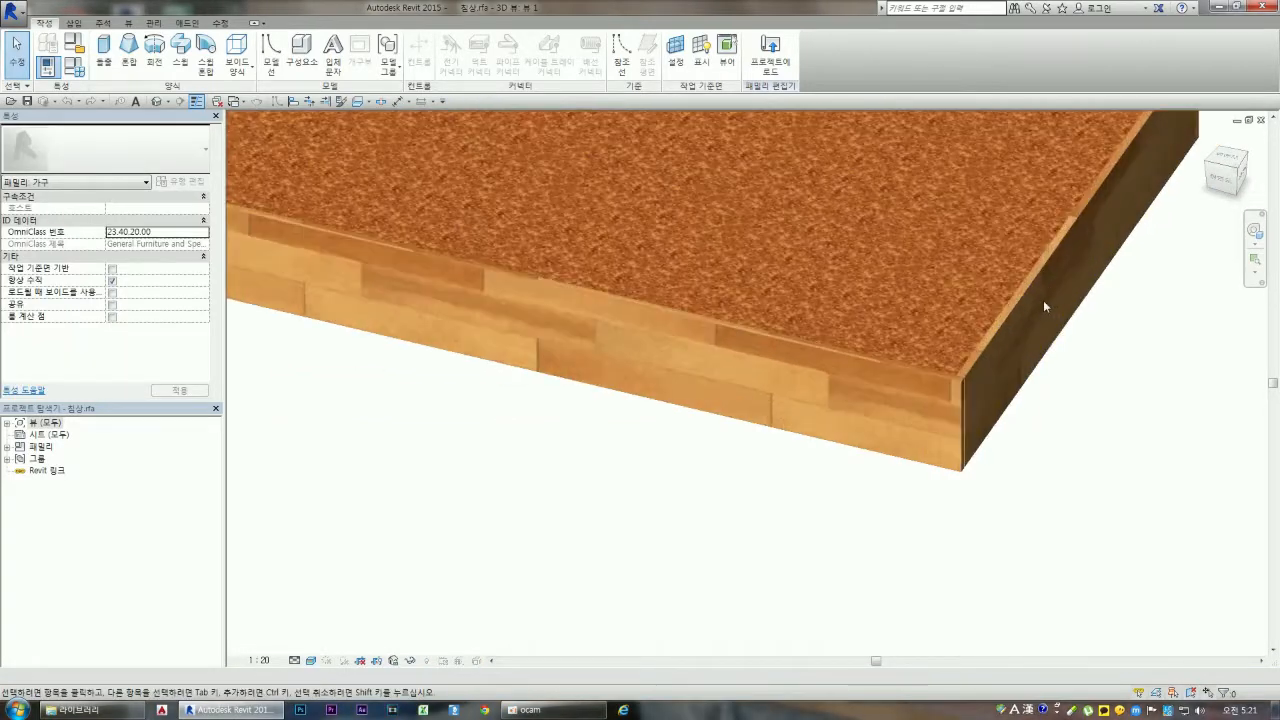
Inspect the end and long side boards of the 침상 family, and close it without saving
left_click(1000, 326)
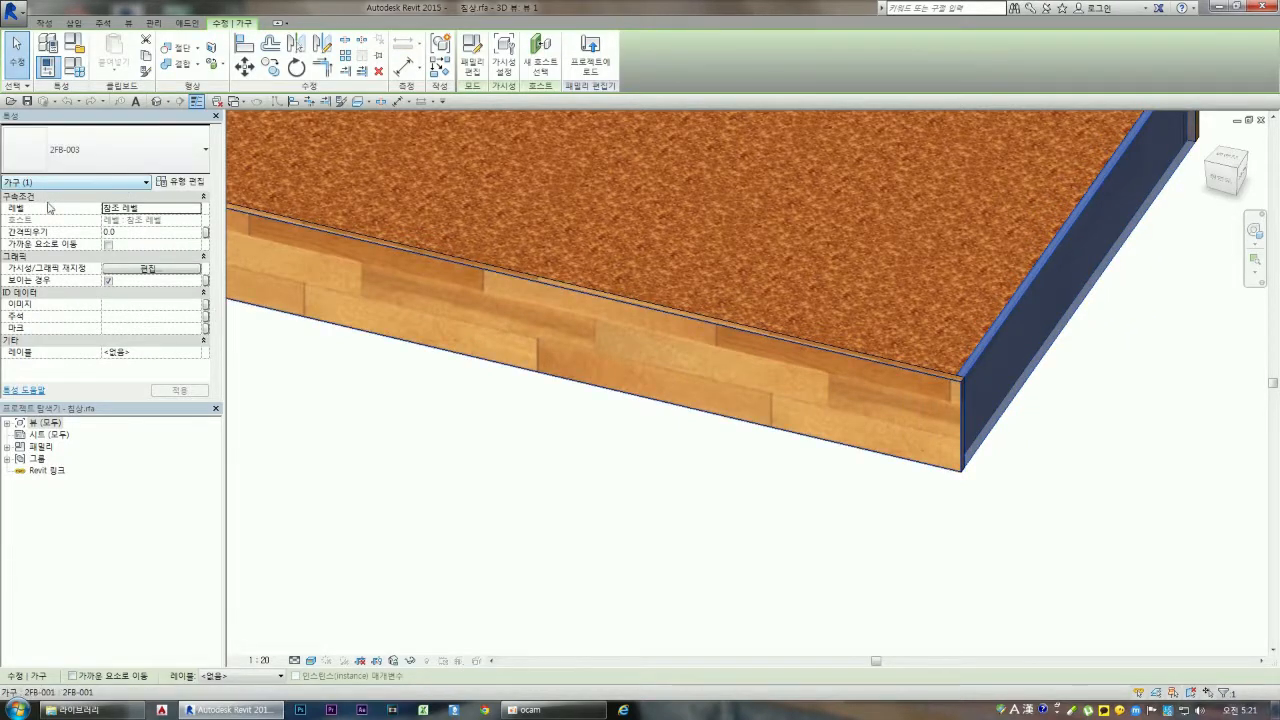
key("Escape")
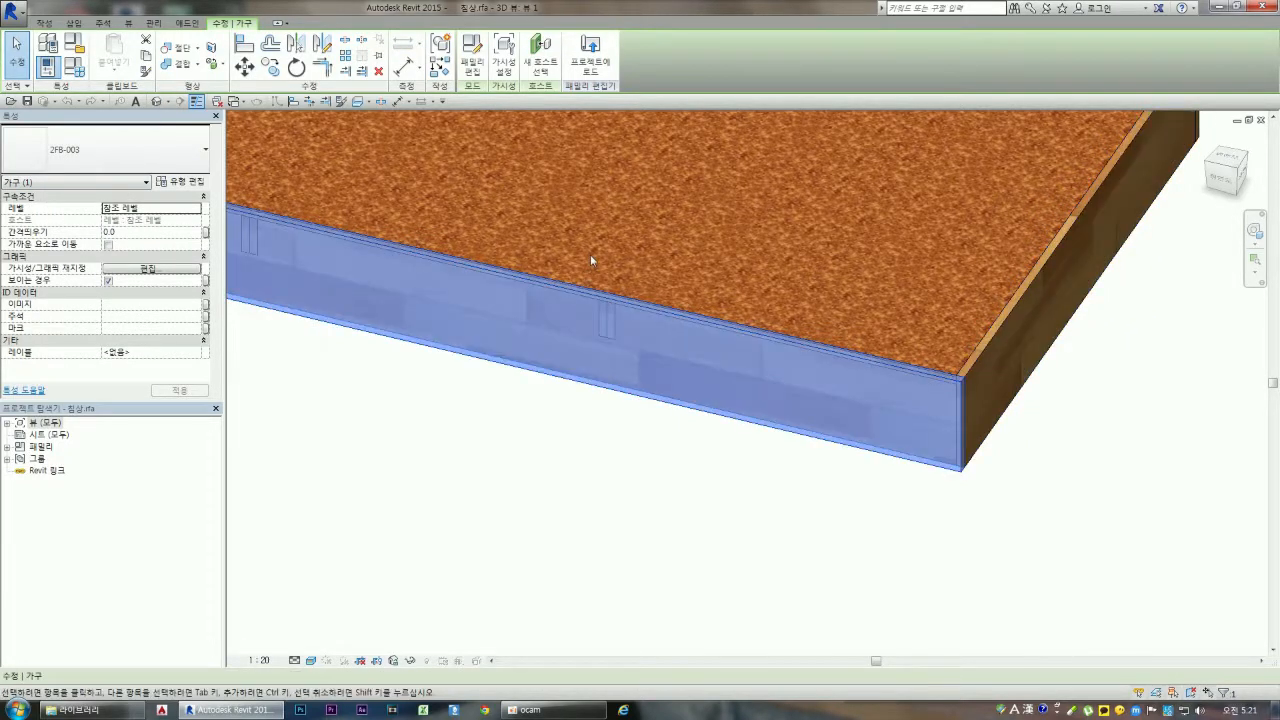
scroll(586, 320, "down", 3)
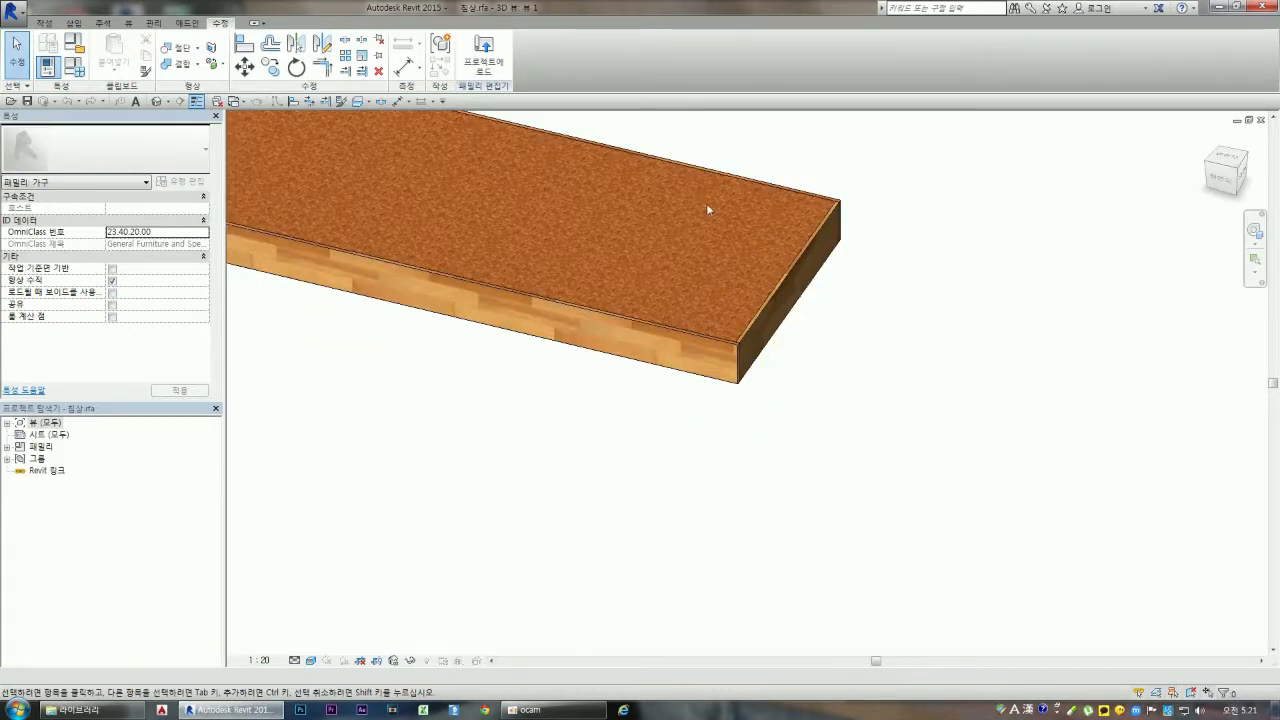
left_click(1261, 120)
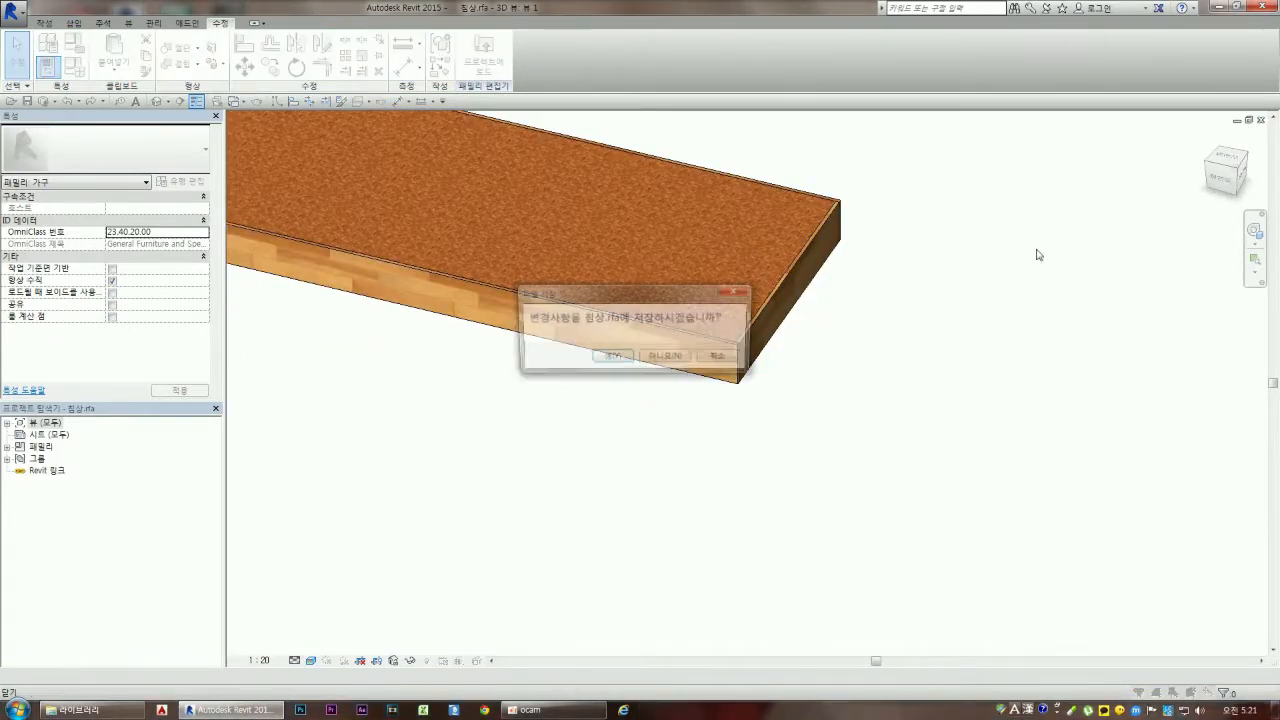
left_click(667, 358)
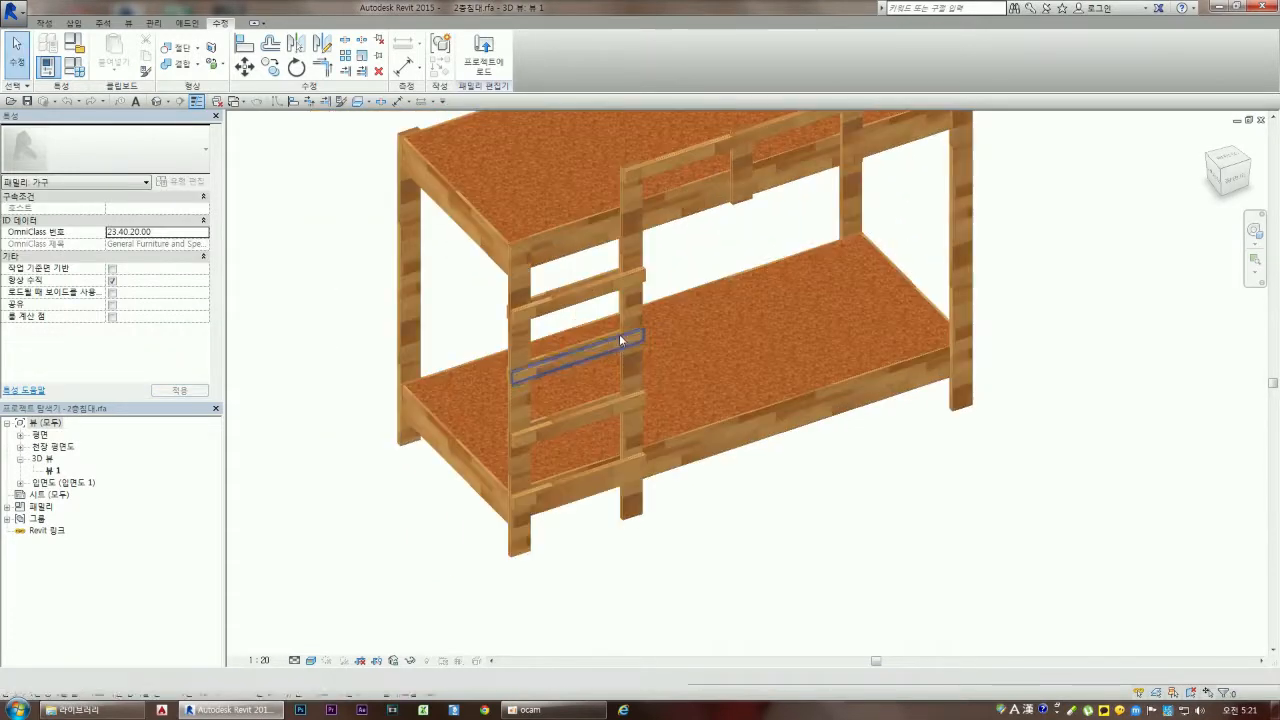
Select the bunk bed's inner ladder post to inspect it as a separate component, and clear the selection
left_click(630, 210)
scroll(574, 452, "down", 2)
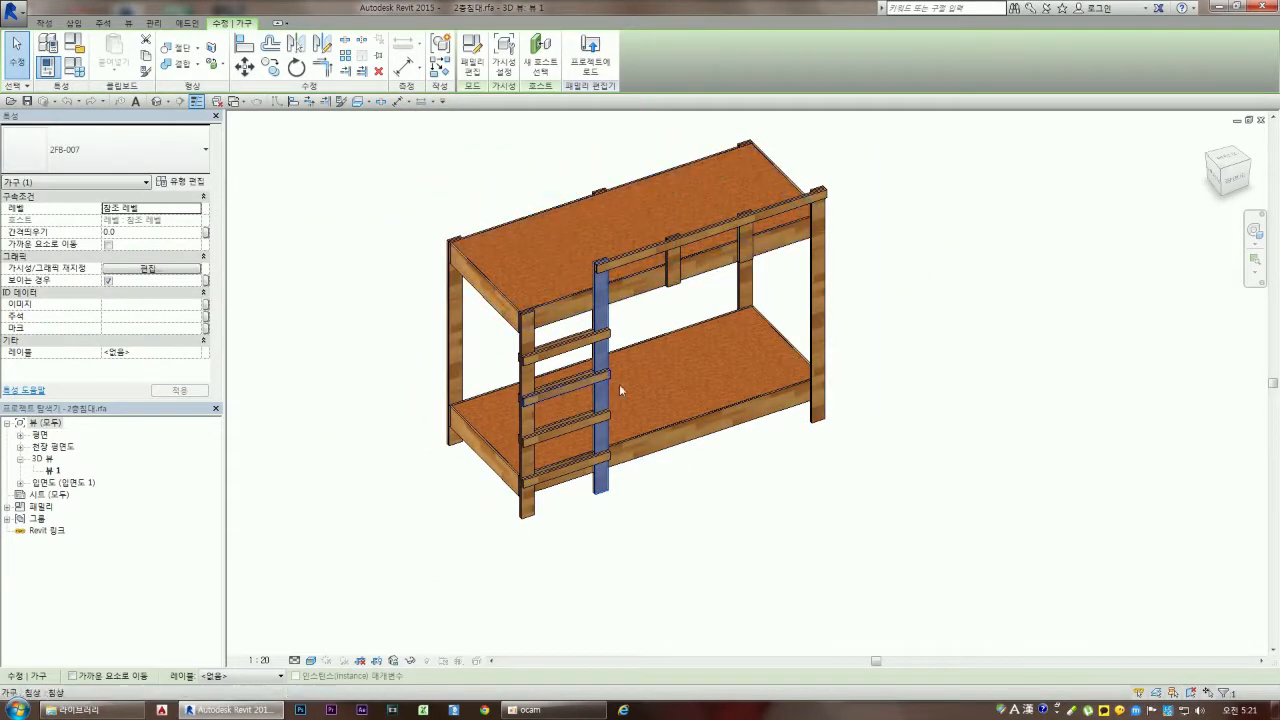
scroll(557, 380, "up", 2)
left_click(866, 491)
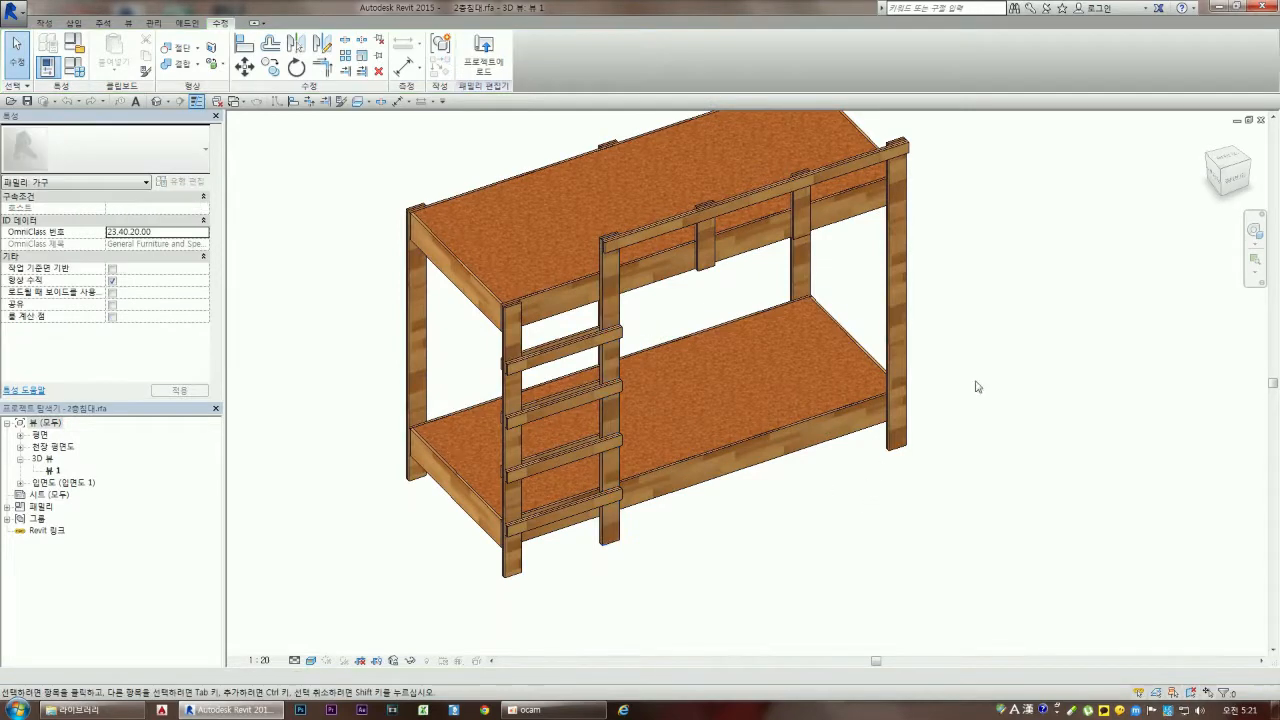
View the bunk bed obliquely from below and examine the cross slats beneath the upper bed base
left_click(1222, 176)
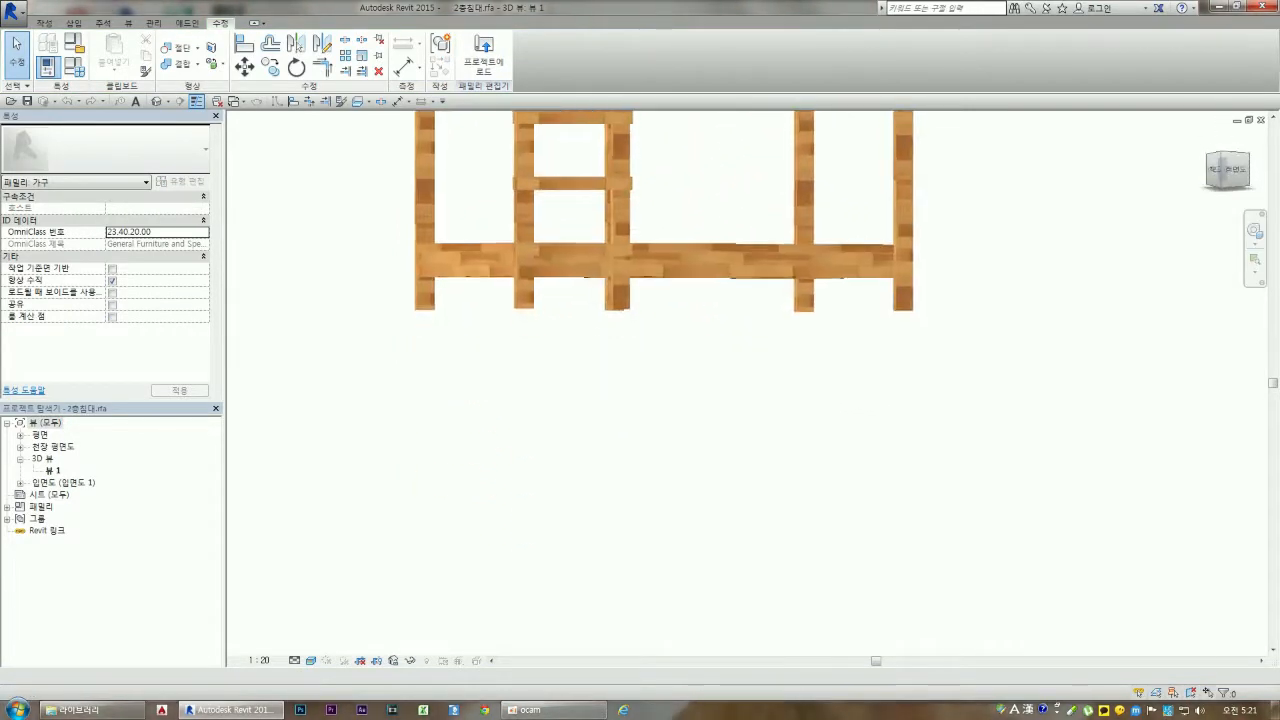
left_click_drag(1222, 176, 1234, 215)
scroll(909, 546, "down", 3)
scroll(794, 200, "up", 3)
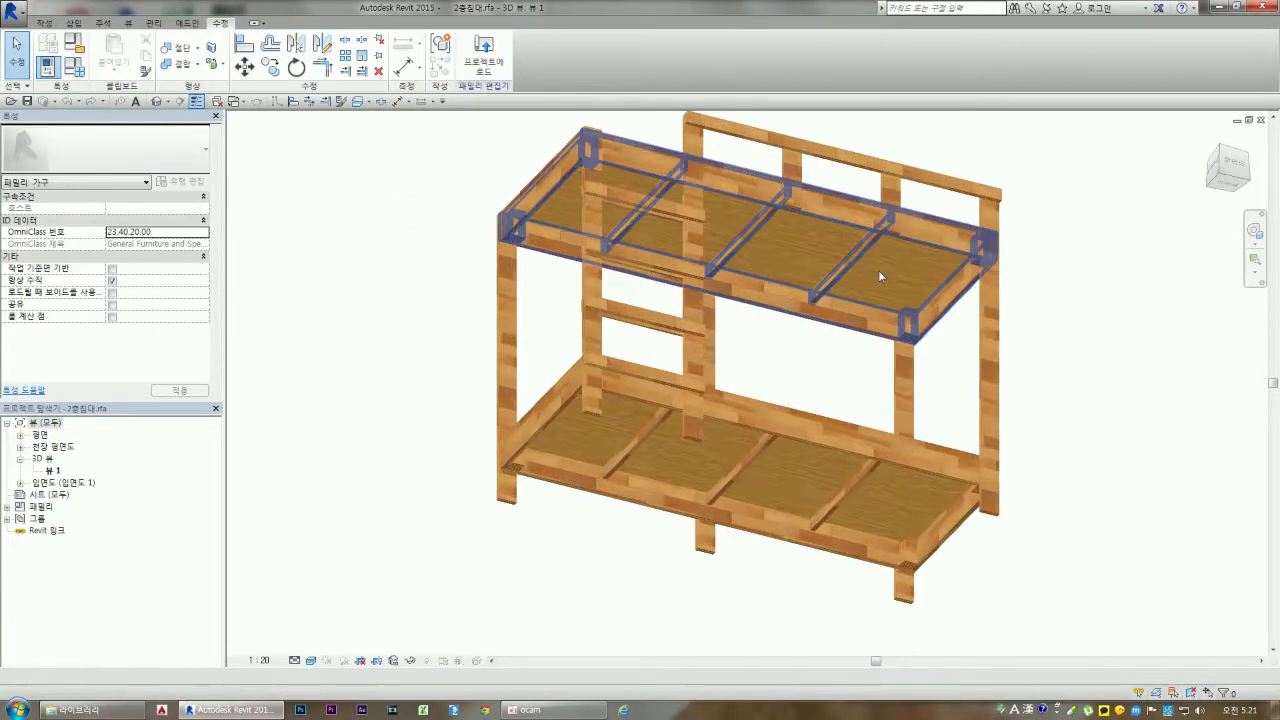
scroll(852, 238, "up", 3)
scroll(901, 304, "up", 2)
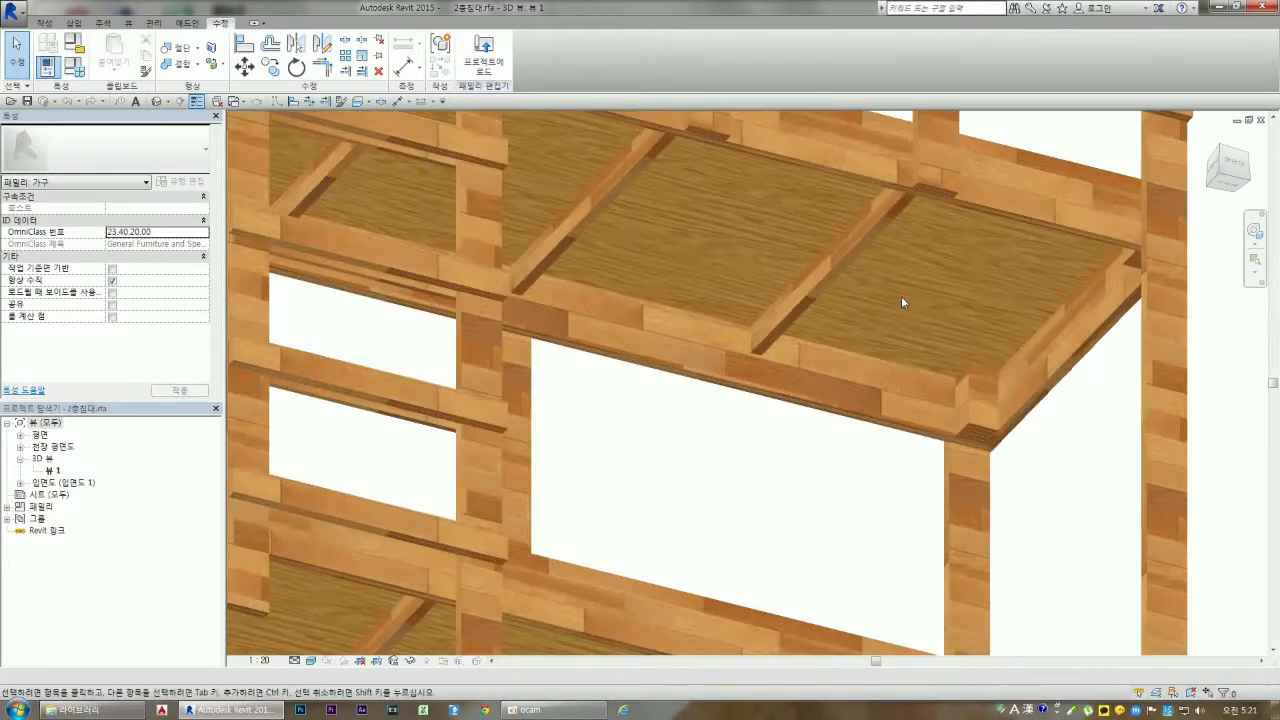
scroll(900, 298, "up", 2)
scroll(695, 420, "up", 3)
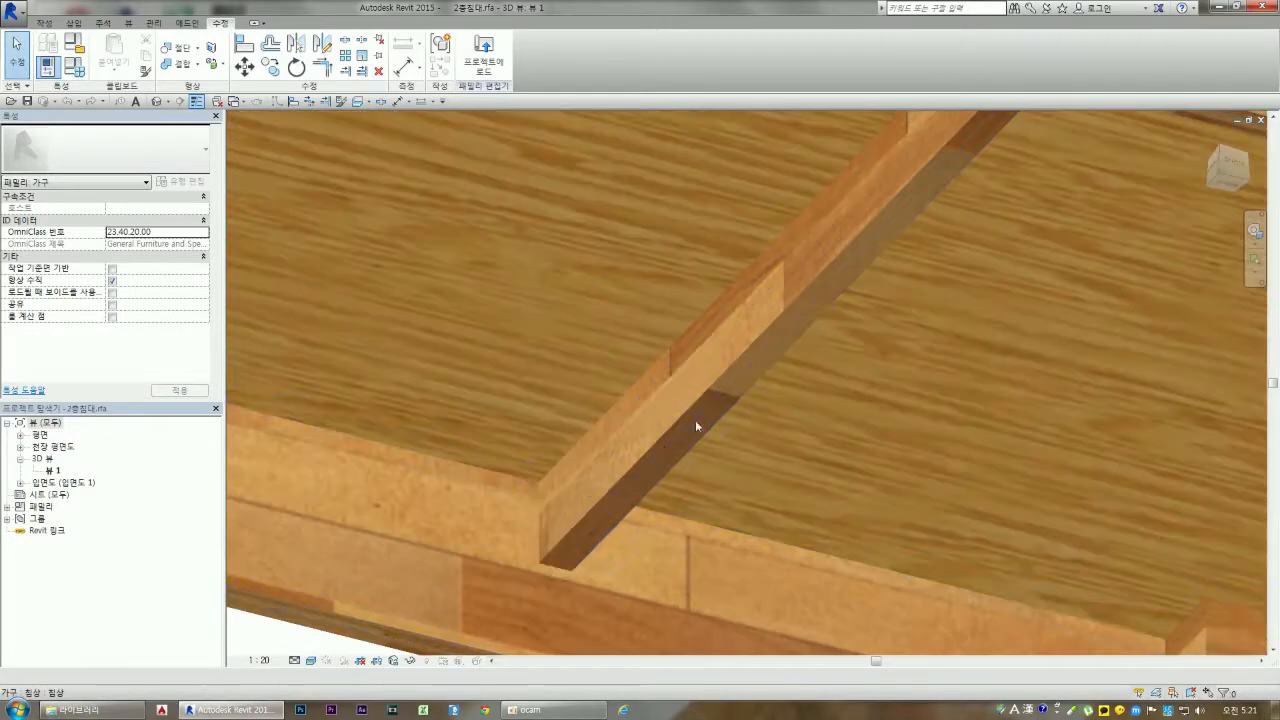
Select the upper 침상 bed base from below, inspect it beside the guard rail posts, and clear the selection
left_click(645, 452)
scroll(560, 460, "down", 3)
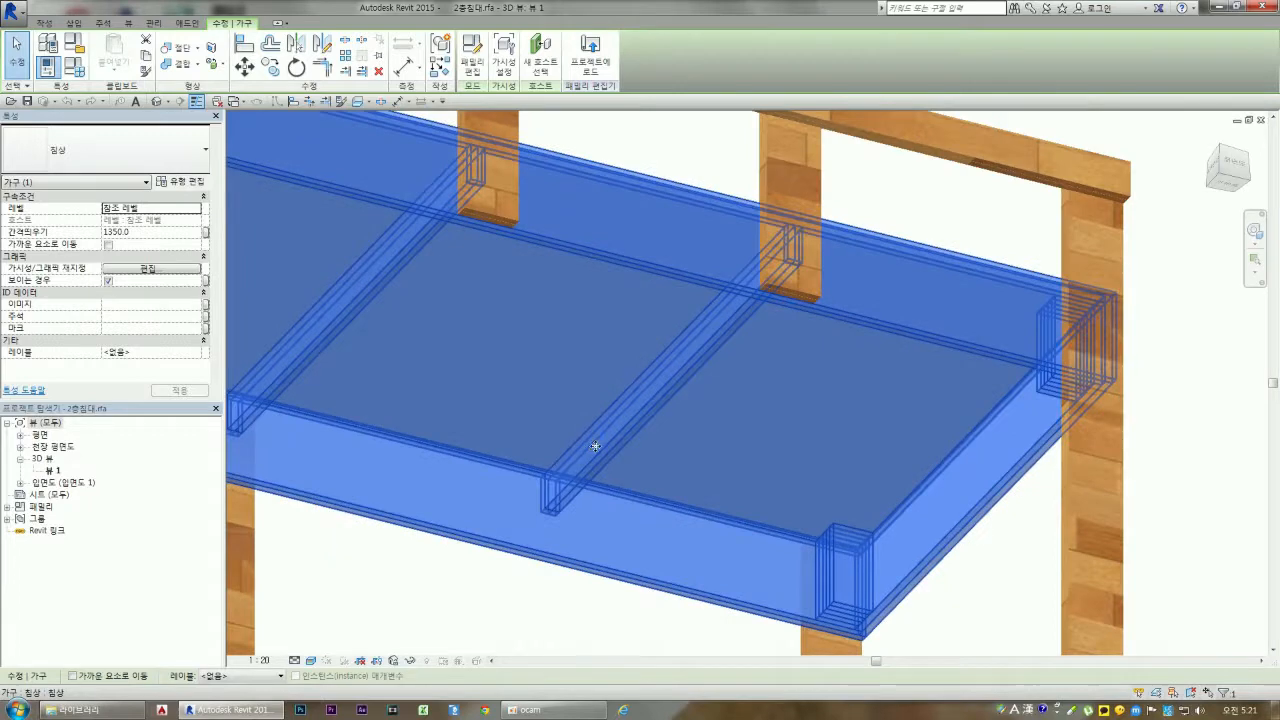
scroll(595, 446, "down", 3)
scroll(450, 366, "up", 3)
left_click(762, 245)
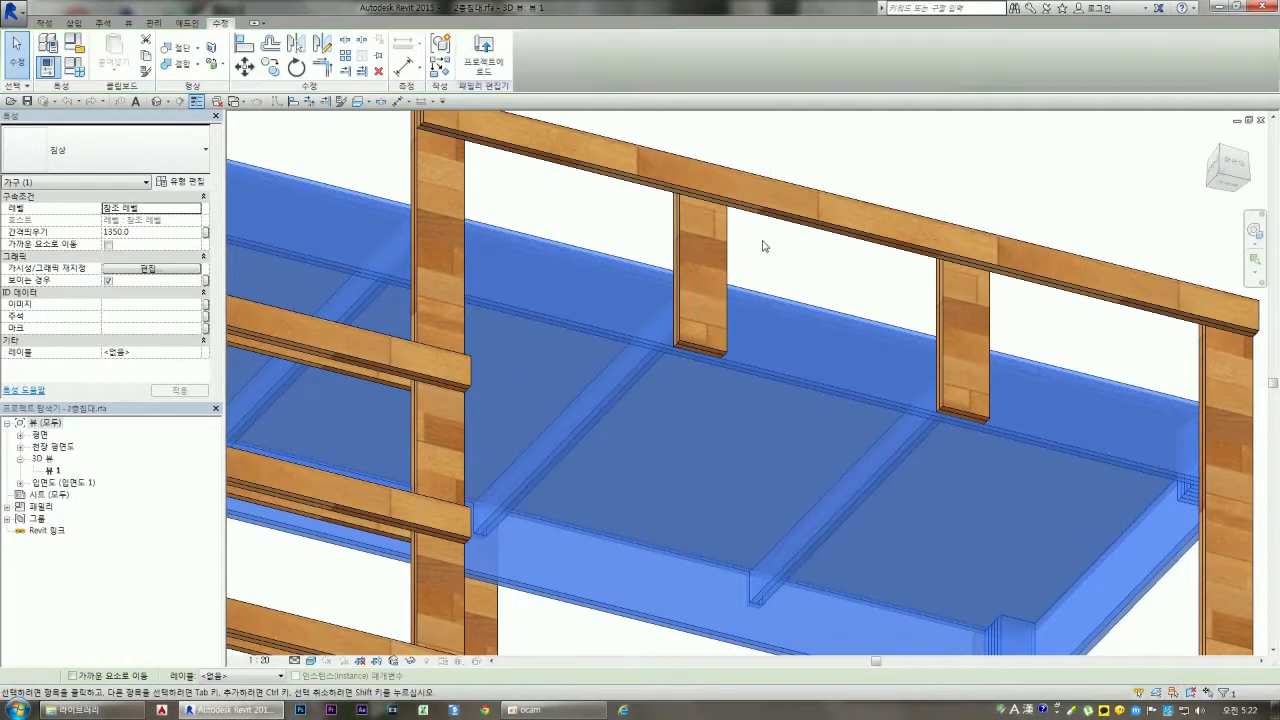
left_click(724, 247)
left_click(774, 243)
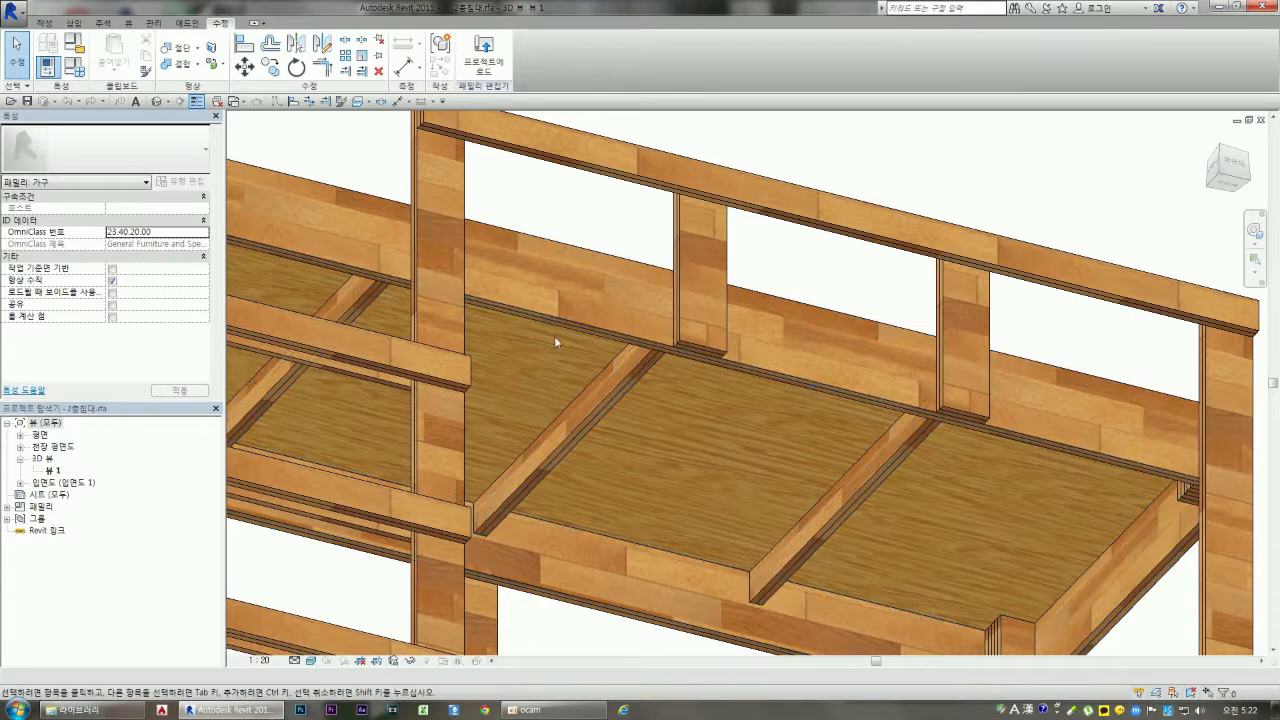
Return the whole bunk bed to an oblique view from above and close its family without saving
scroll(533, 387, "down", 3)
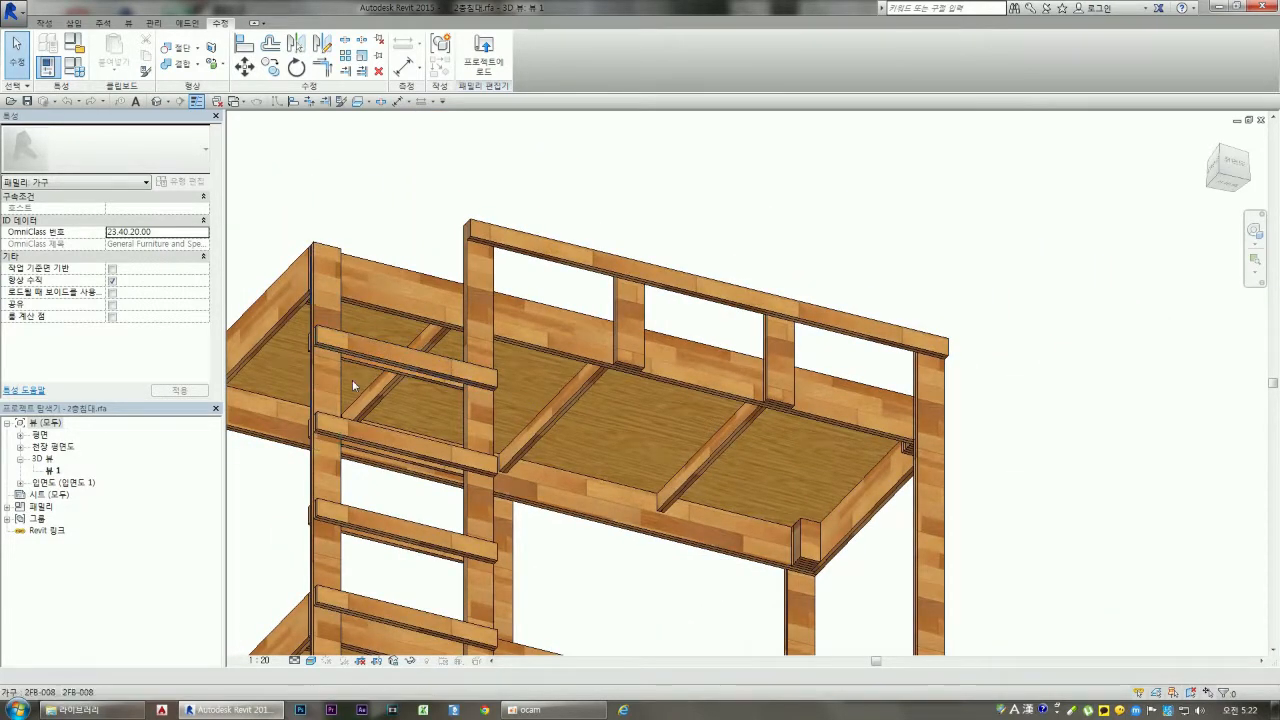
scroll(353, 385, "down", 2)
scroll(423, 329, "down", 3)
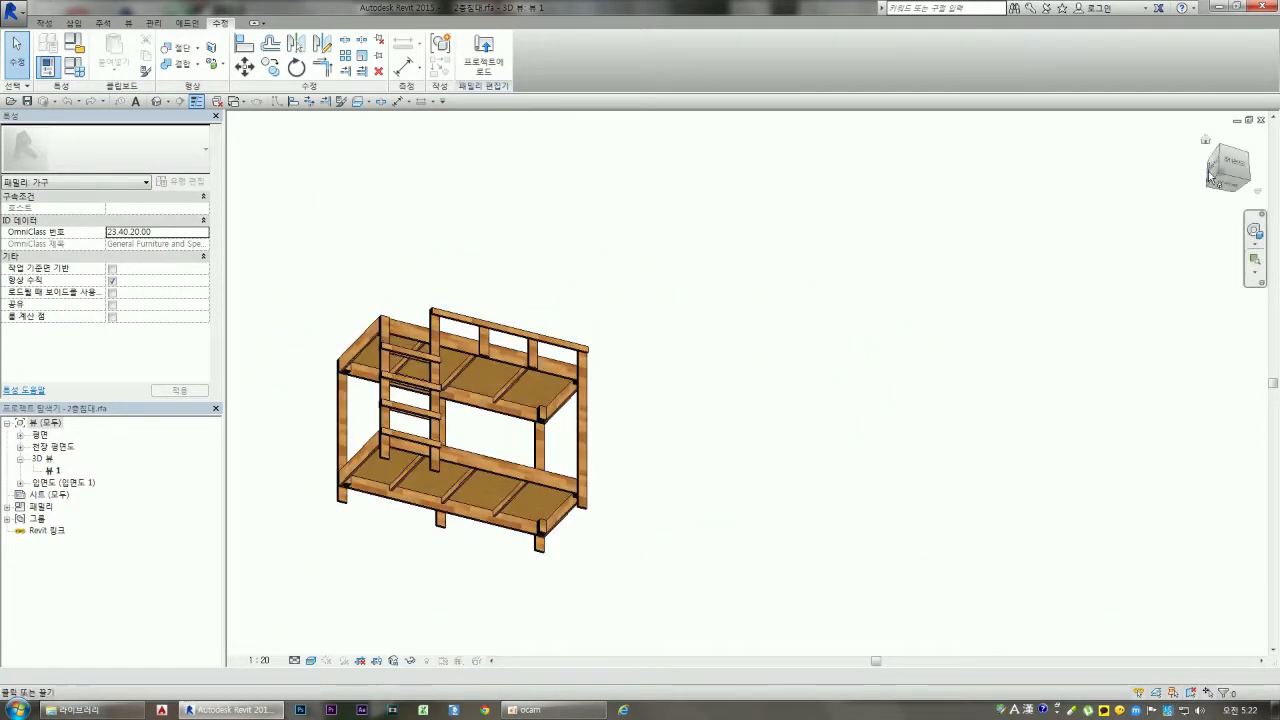
left_click(1223, 152)
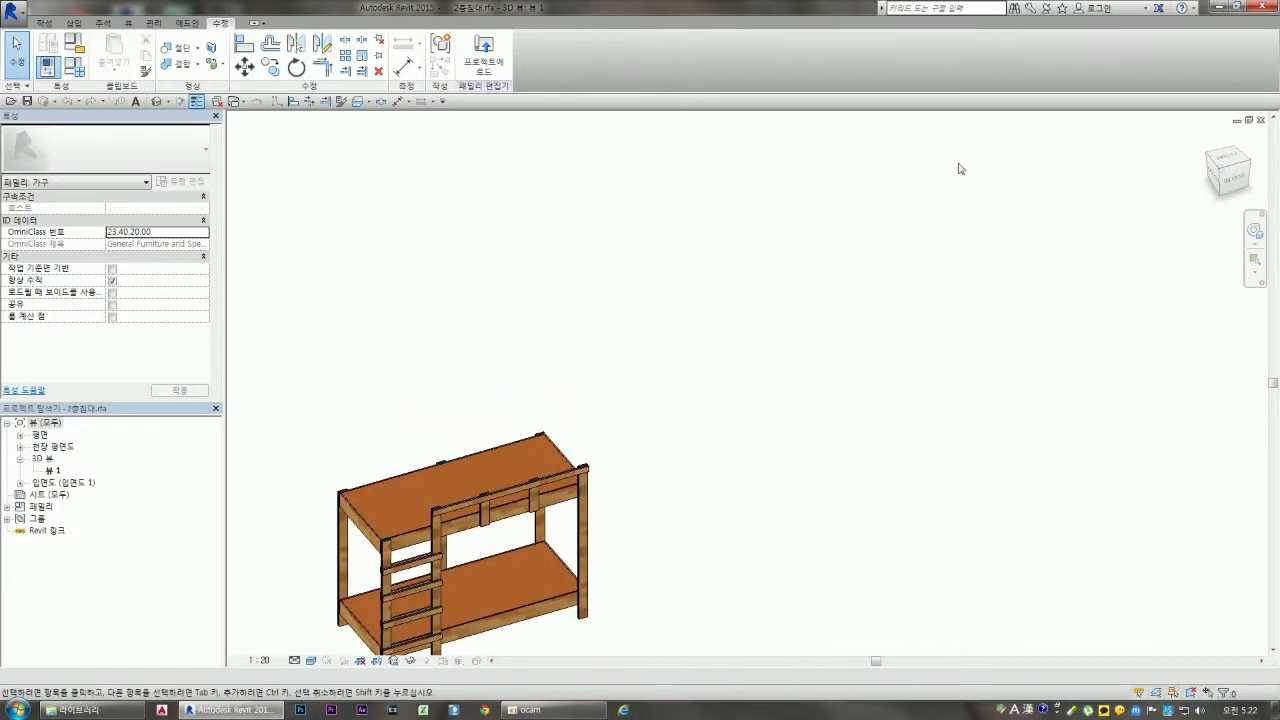
left_click(1260, 121)
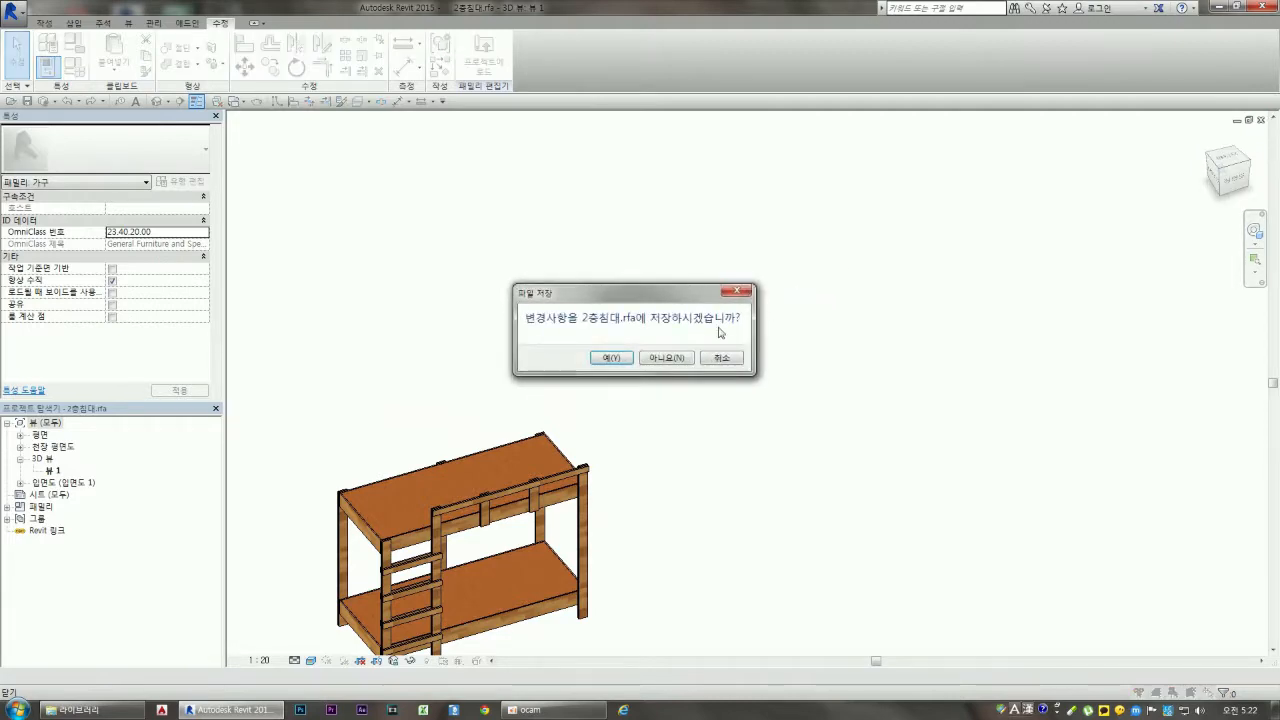
left_click(668, 359)
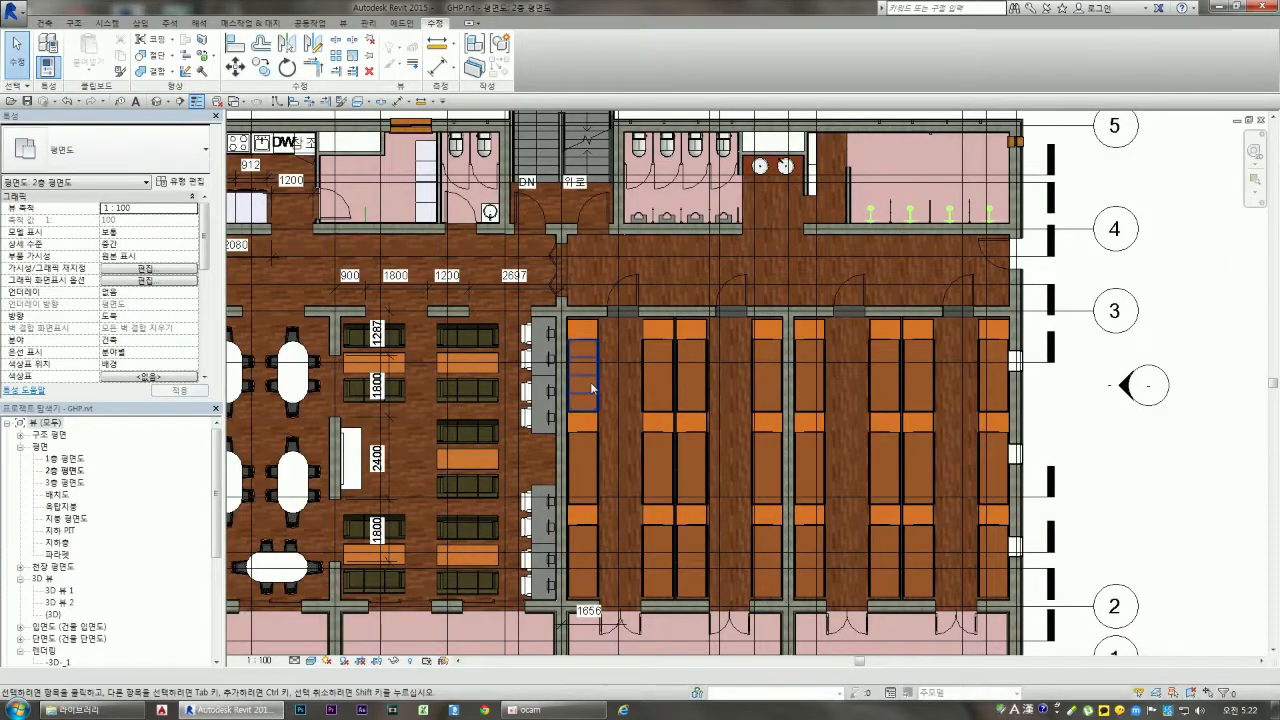
Open the 3D 뷰 1 room perspective, check the middle bunk bed and the nearest 수납장 cabinet by selecting each, and clear the selection
scroll(771, 314, "down", 2)
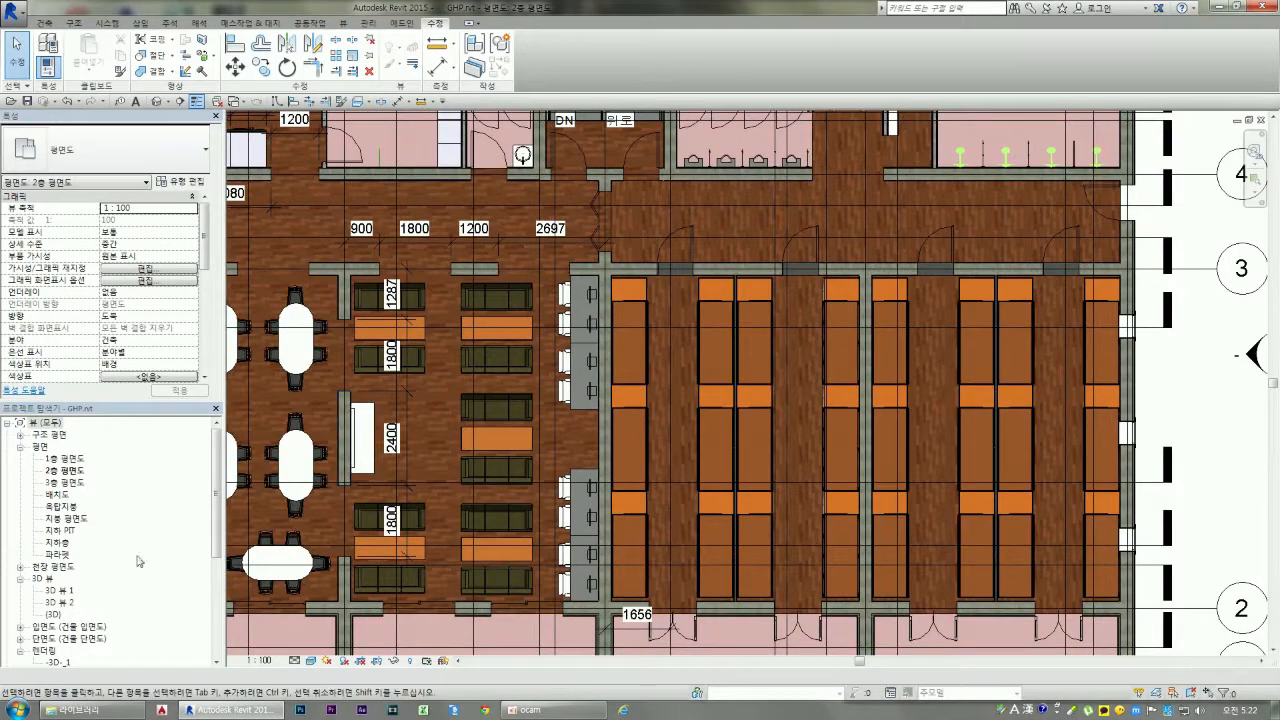
double_click(60, 591)
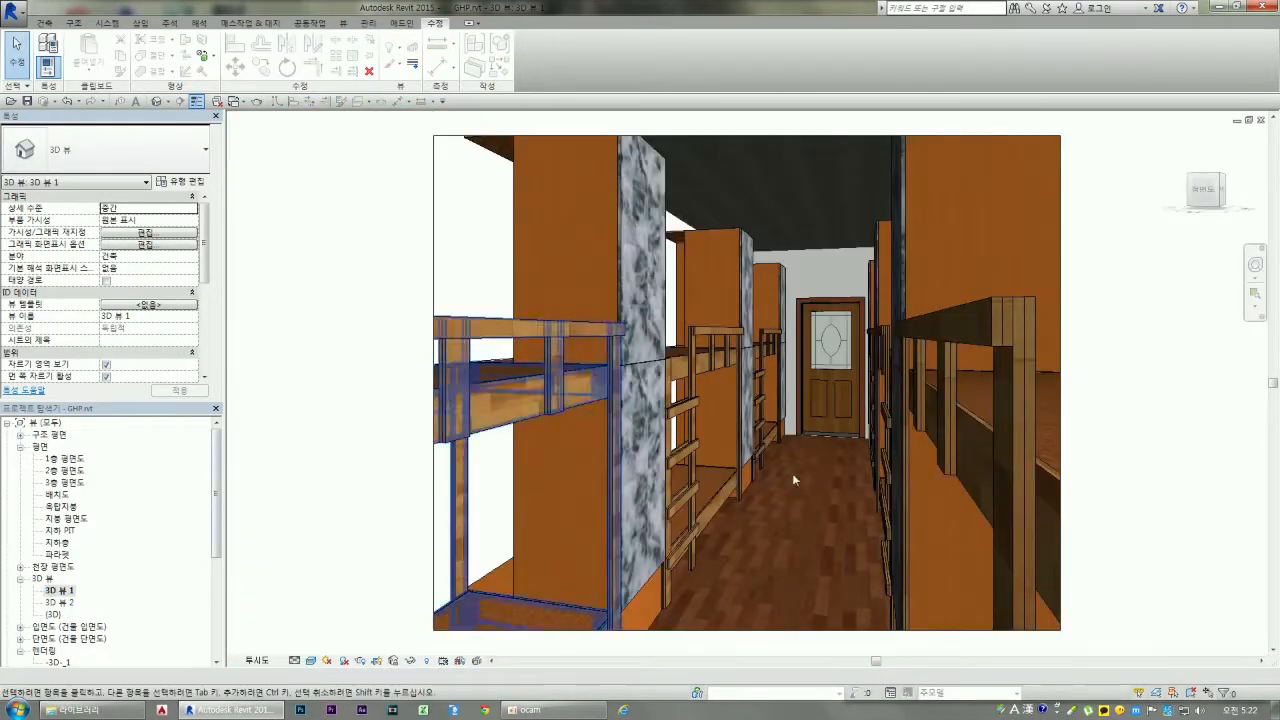
left_click(716, 398)
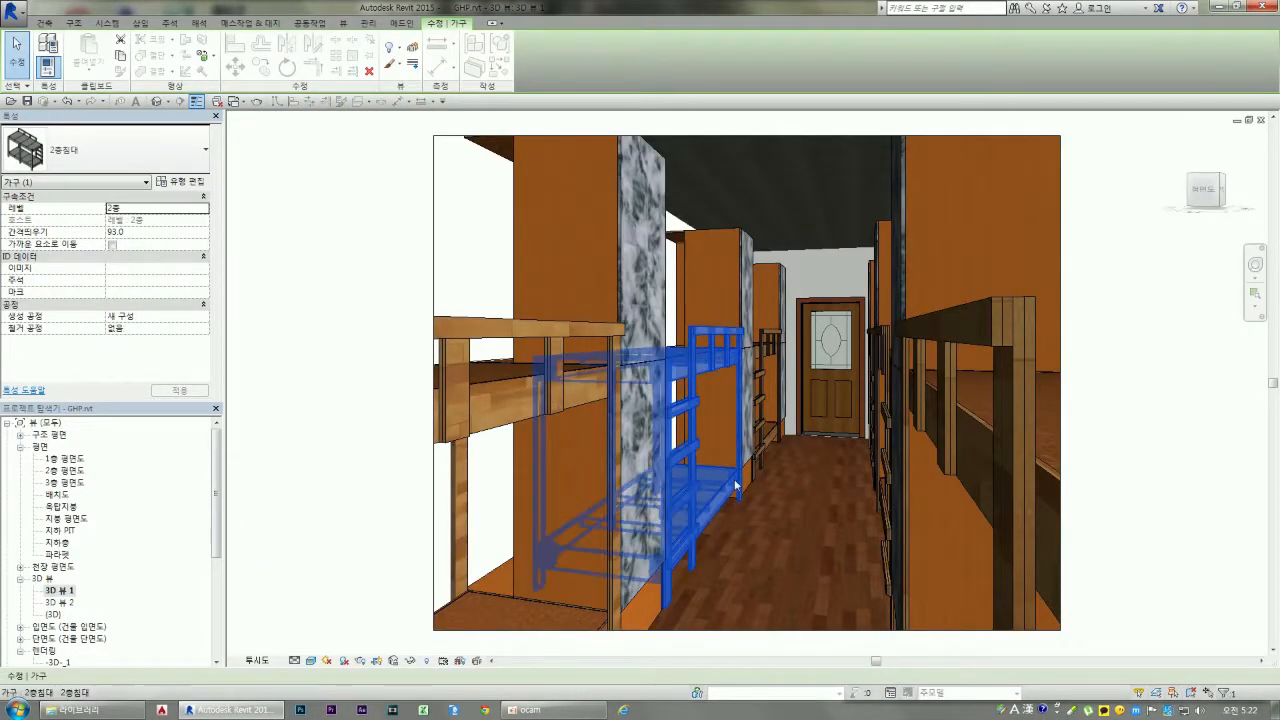
left_click(655, 605)
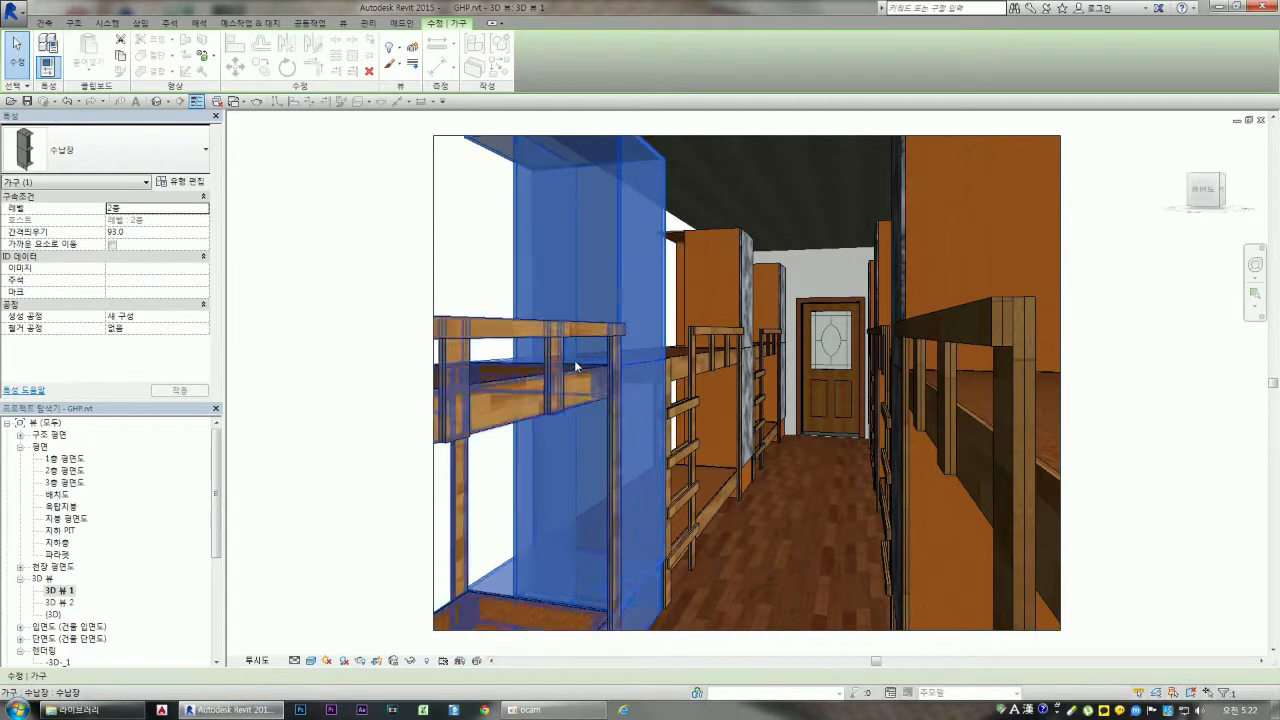
key("Escape")
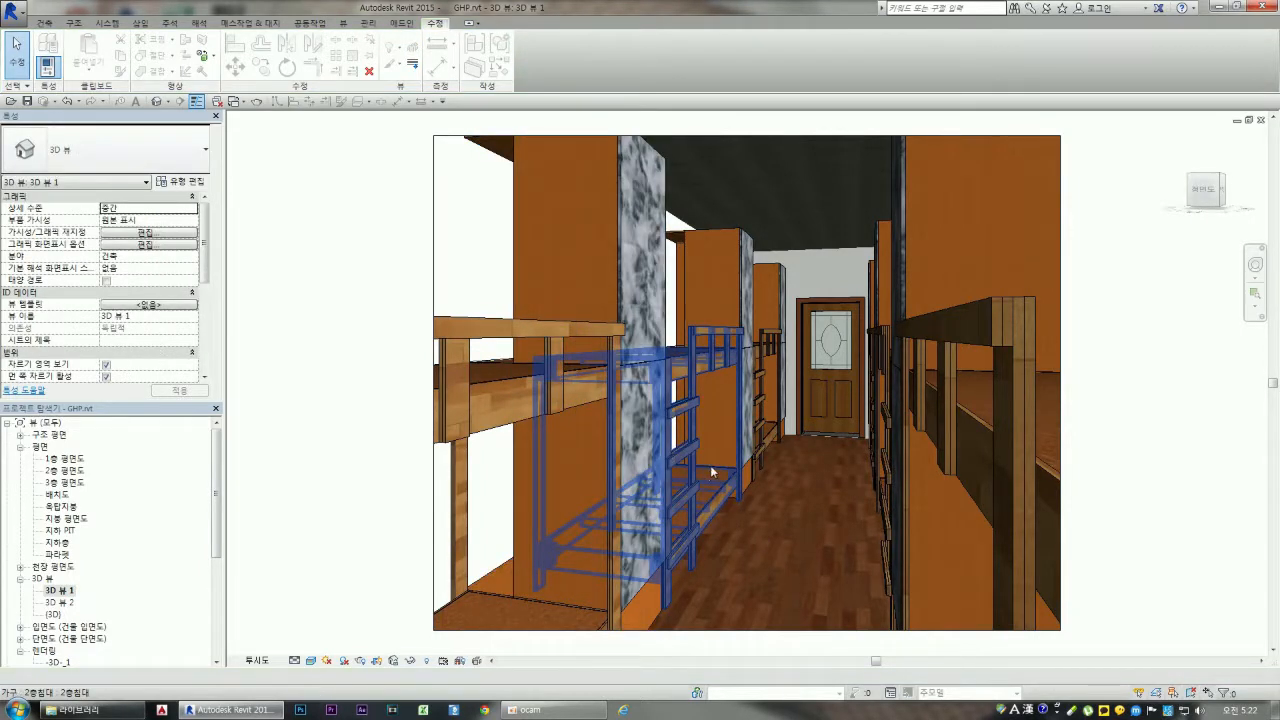
Inspect the nearest 2층침대 bunk bed in the room perspective by selecting it, and clear the selection
left_click(585, 405)
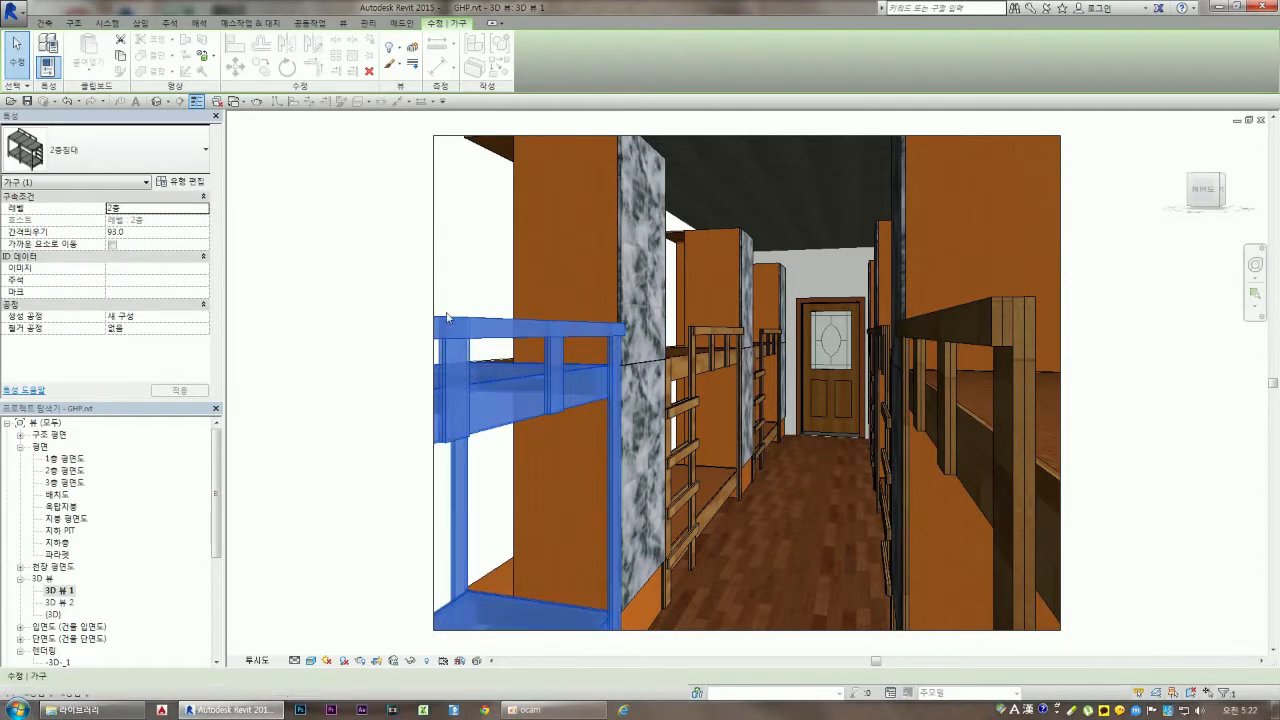
left_click(378, 296)
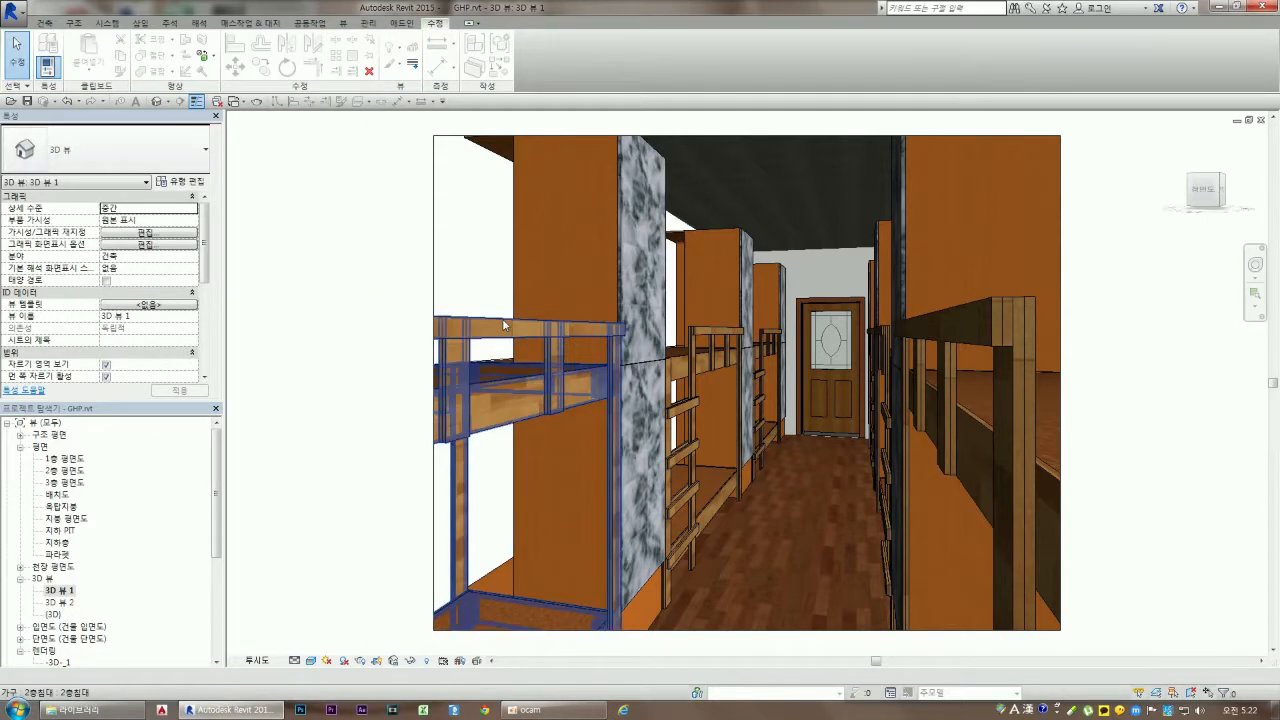
left_click(503, 325)
left_click_drag(216, 486, 216, 614)
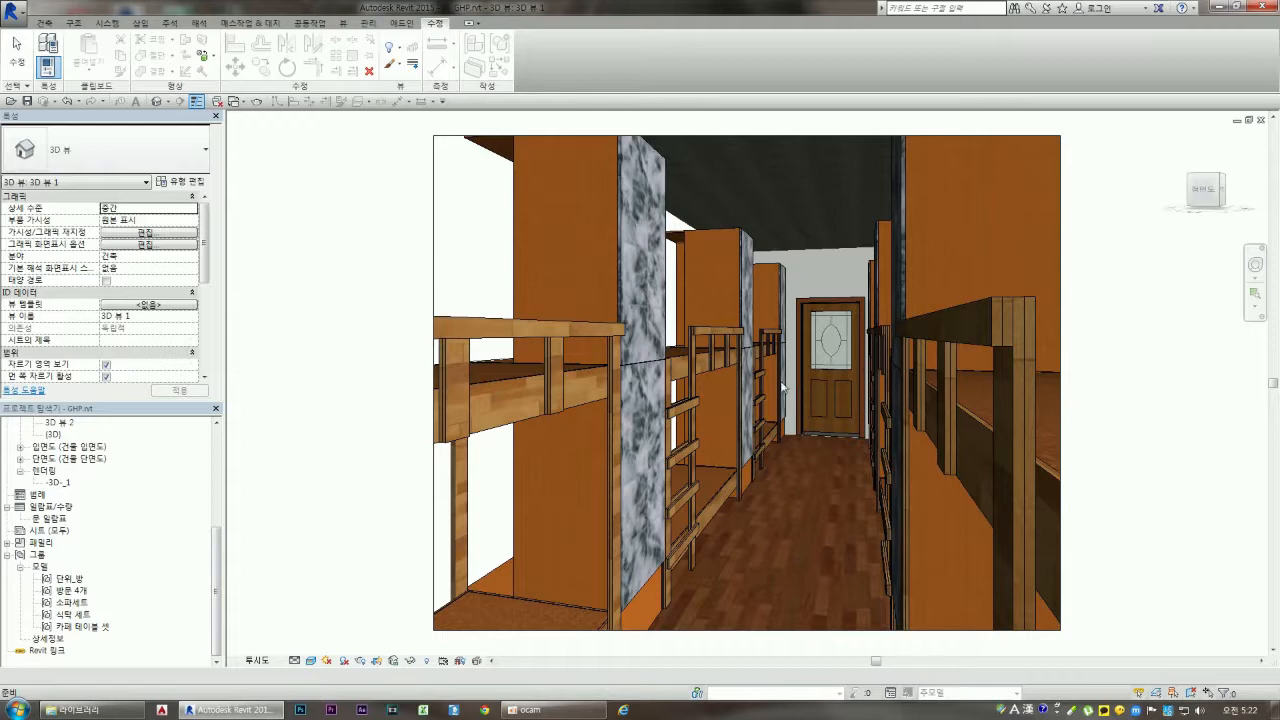
left_click(600, 366)
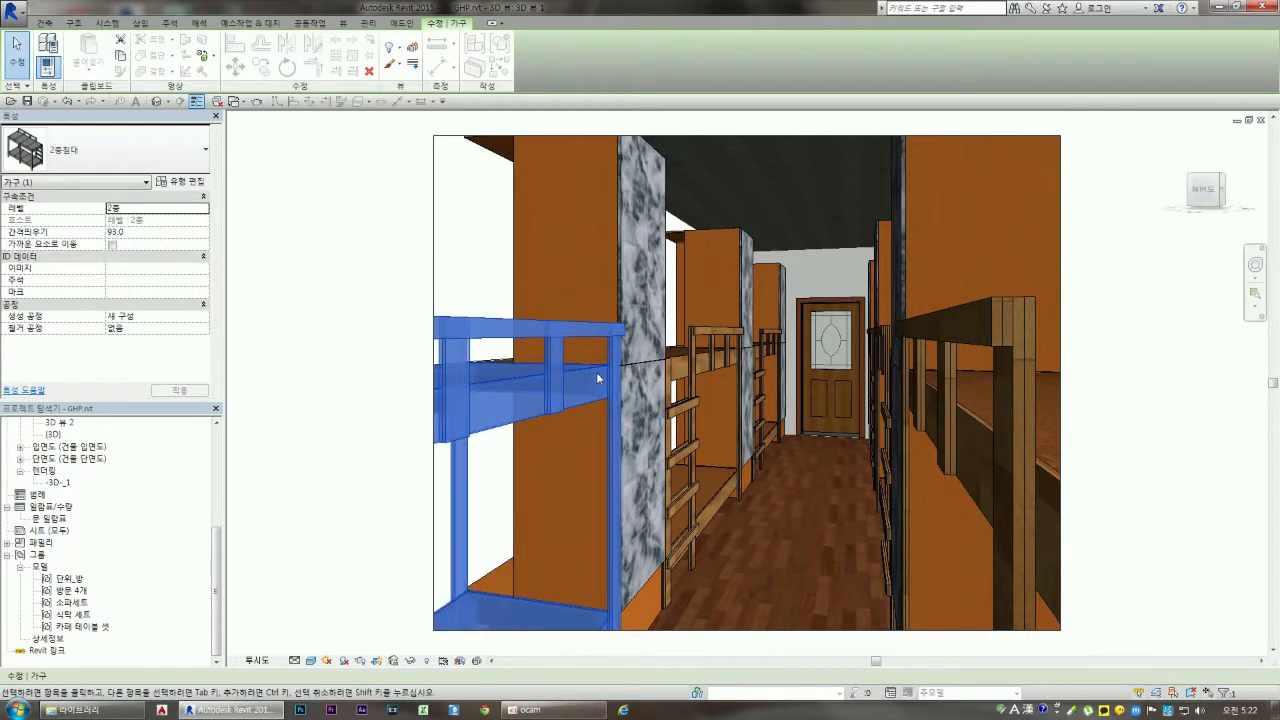
scroll(600, 368, "down", 2)
left_click(367, 326)
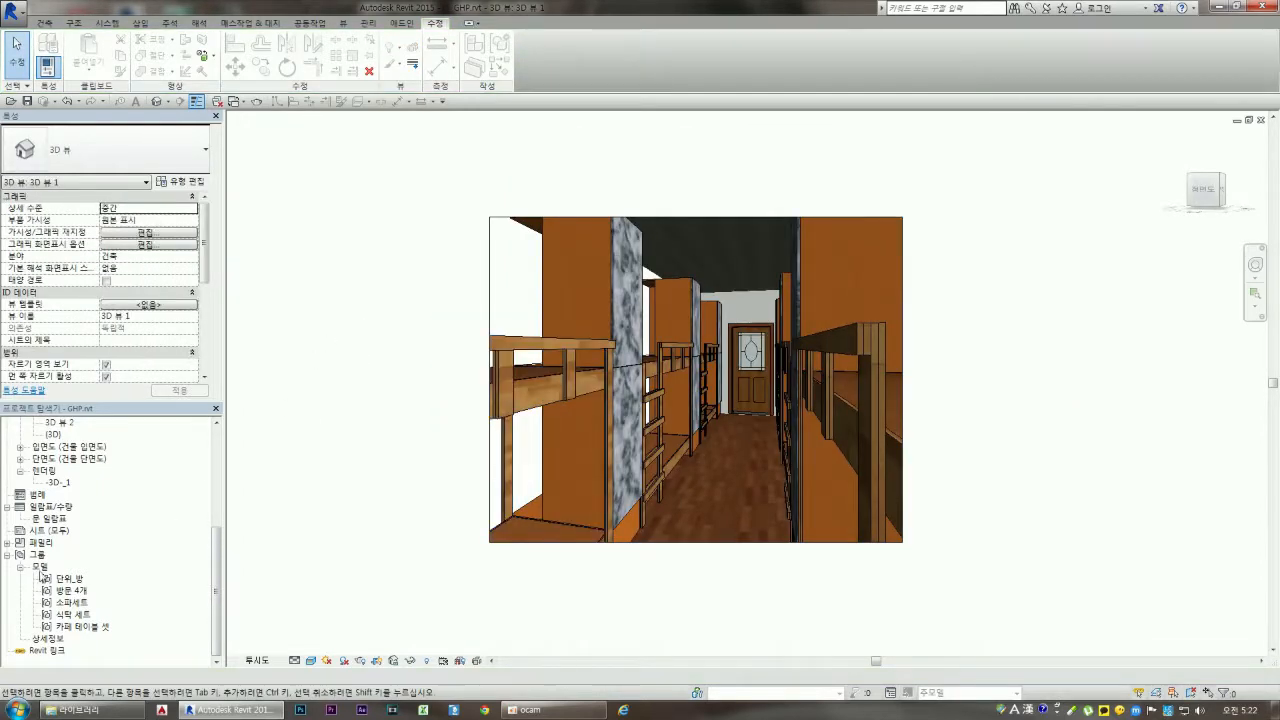
Open the 문 일람표 door schedule and review its rows down to the end of the list
double_click(53, 519)
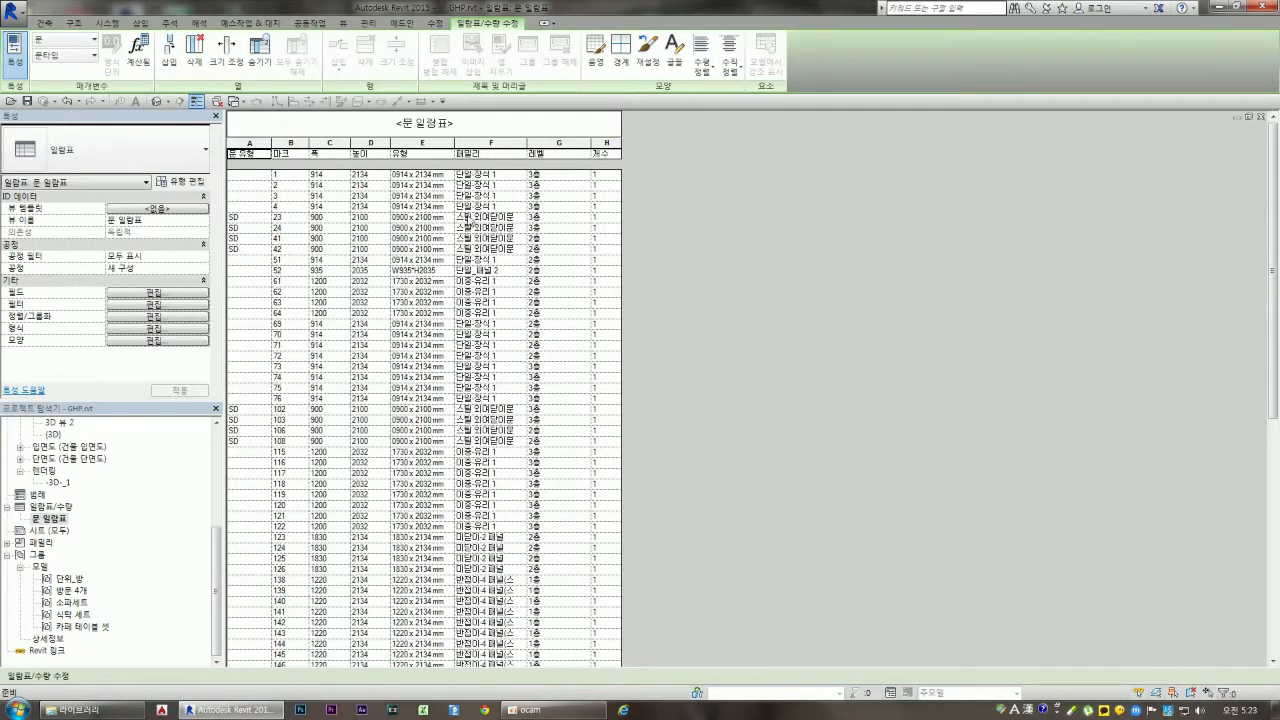
left_click_drag(390, 207, 392, 207)
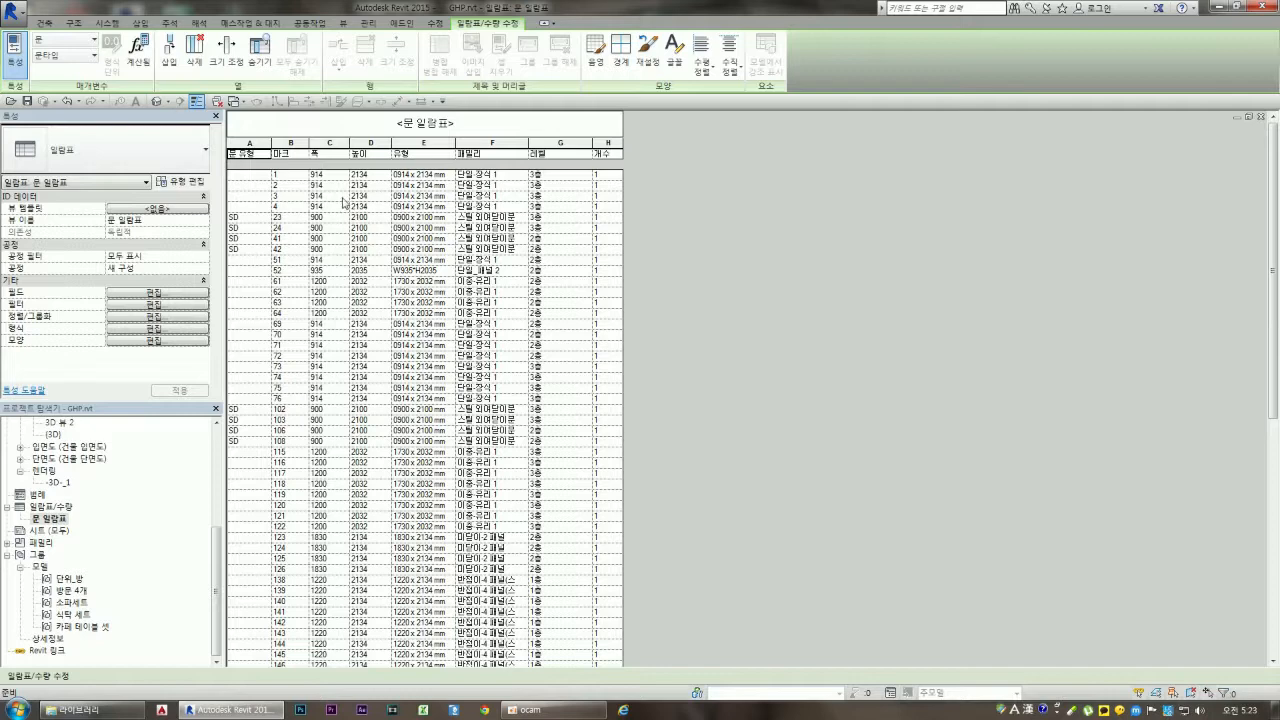
scroll(655, 267, "down", 1)
scroll(541, 193, "up", 1)
scroll(570, 337, "down", 8)
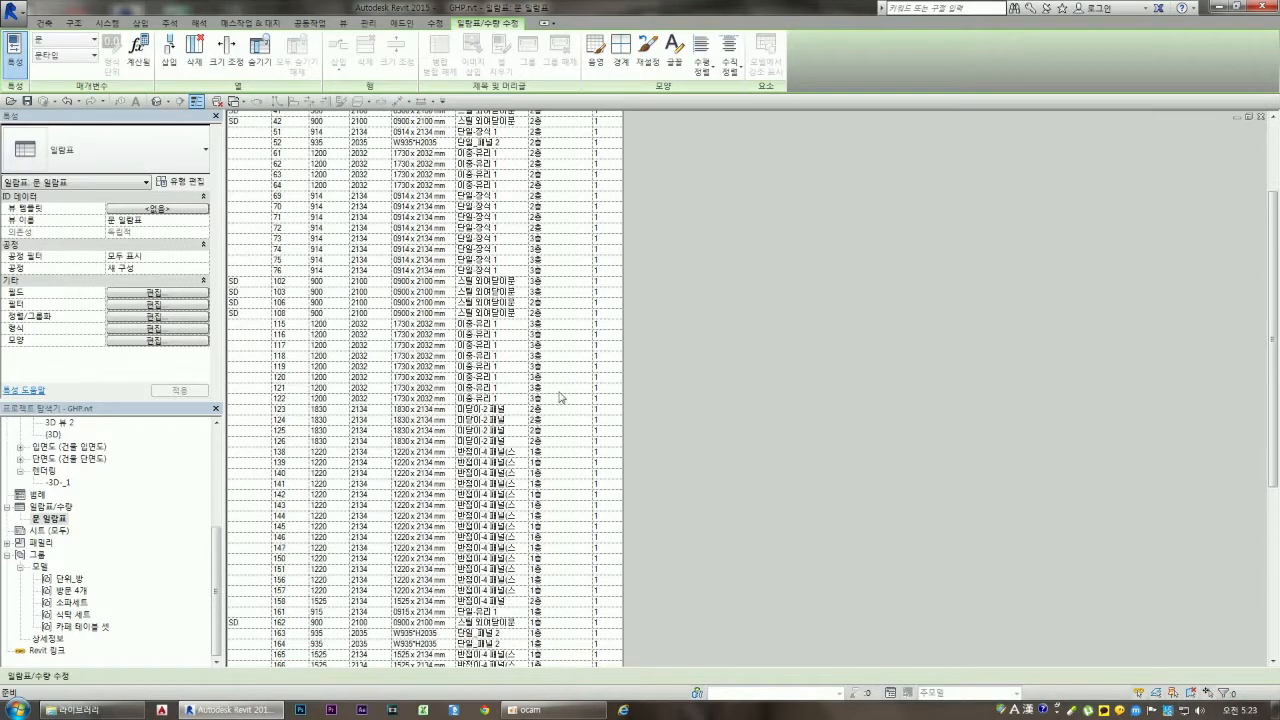
scroll(530, 530, "down", 3)
scroll(459, 414, "down", 3)
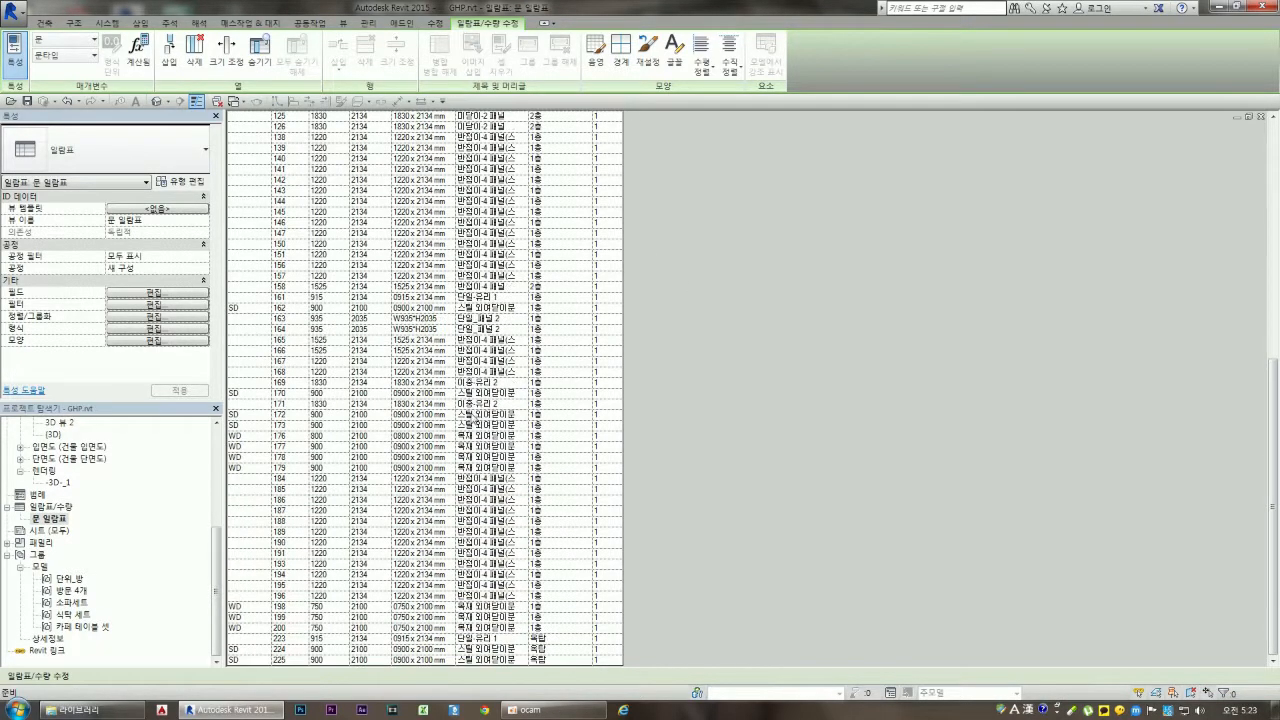
Locate the 시트 (모두) sheets category among the project's views and select it to view its properties
left_click_drag(216, 557, 216, 497)
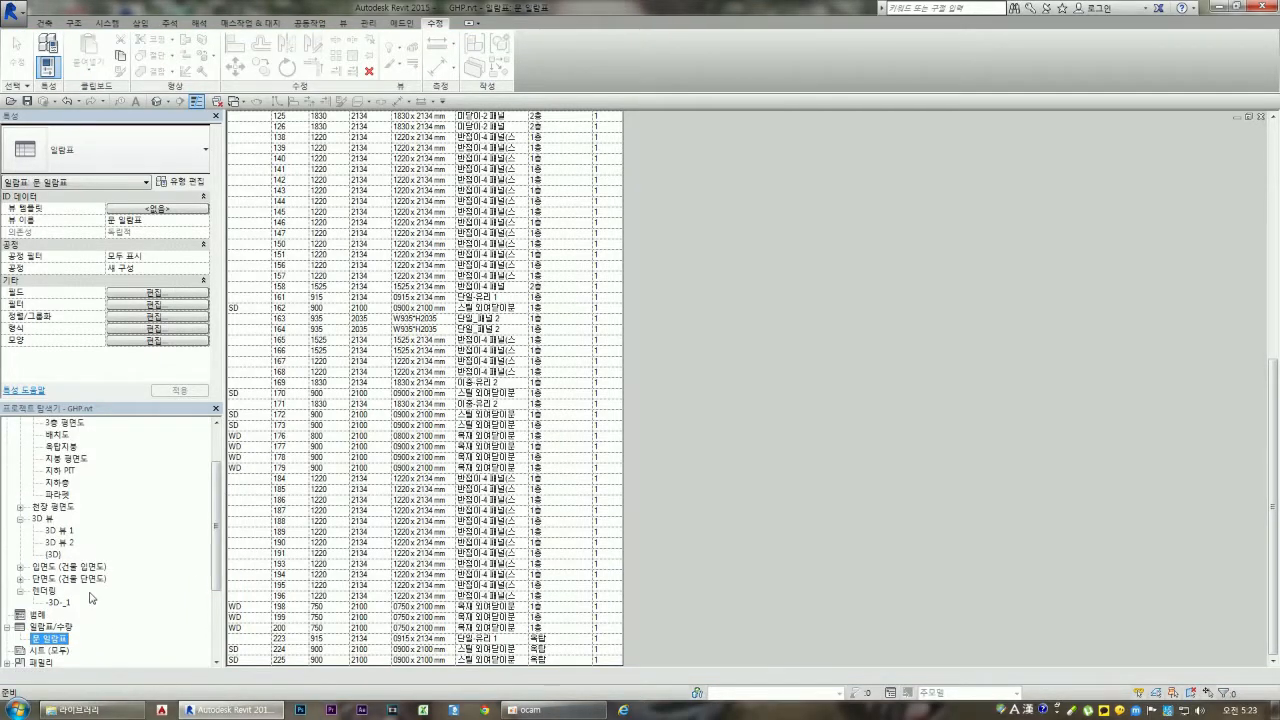
scroll(146, 581, "down", 1)
mouse_move(216, 533)
left_mouse_down()
mouse_move(216, 508)
mouse_move(215, 531)
left_mouse_up()
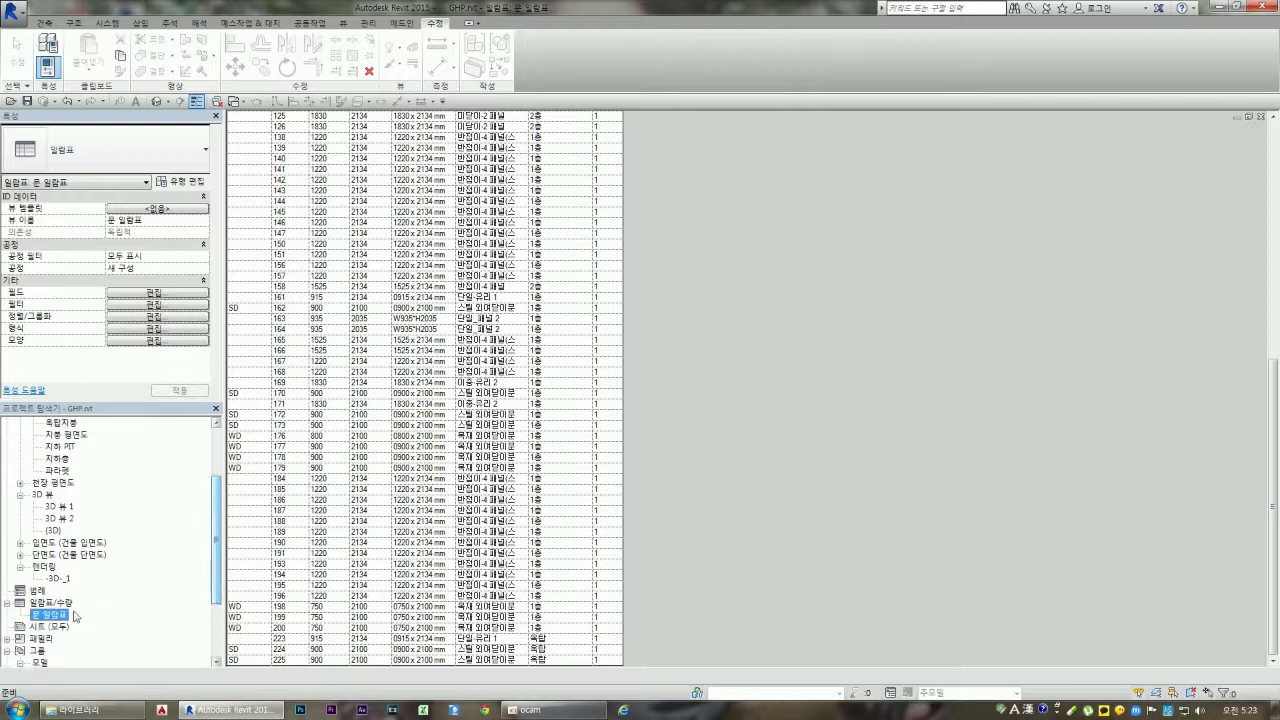
left_click(48, 627)
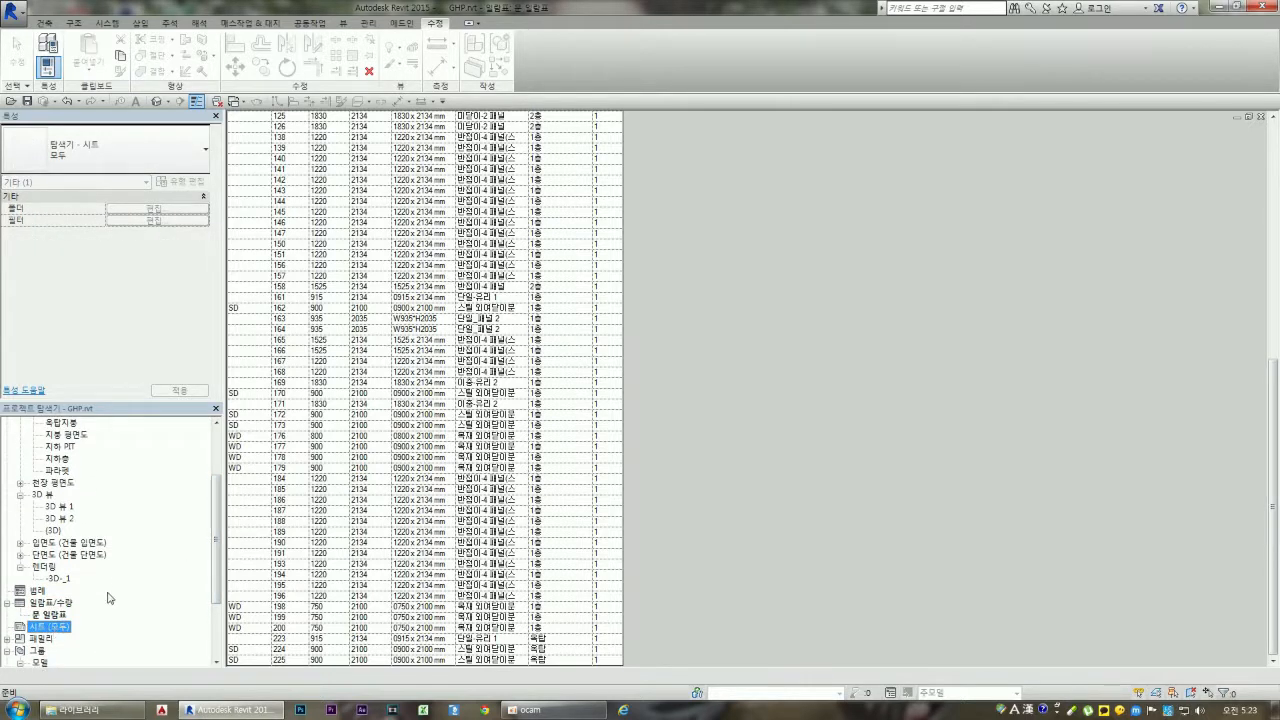
left_click_drag(218, 495, 214, 440)
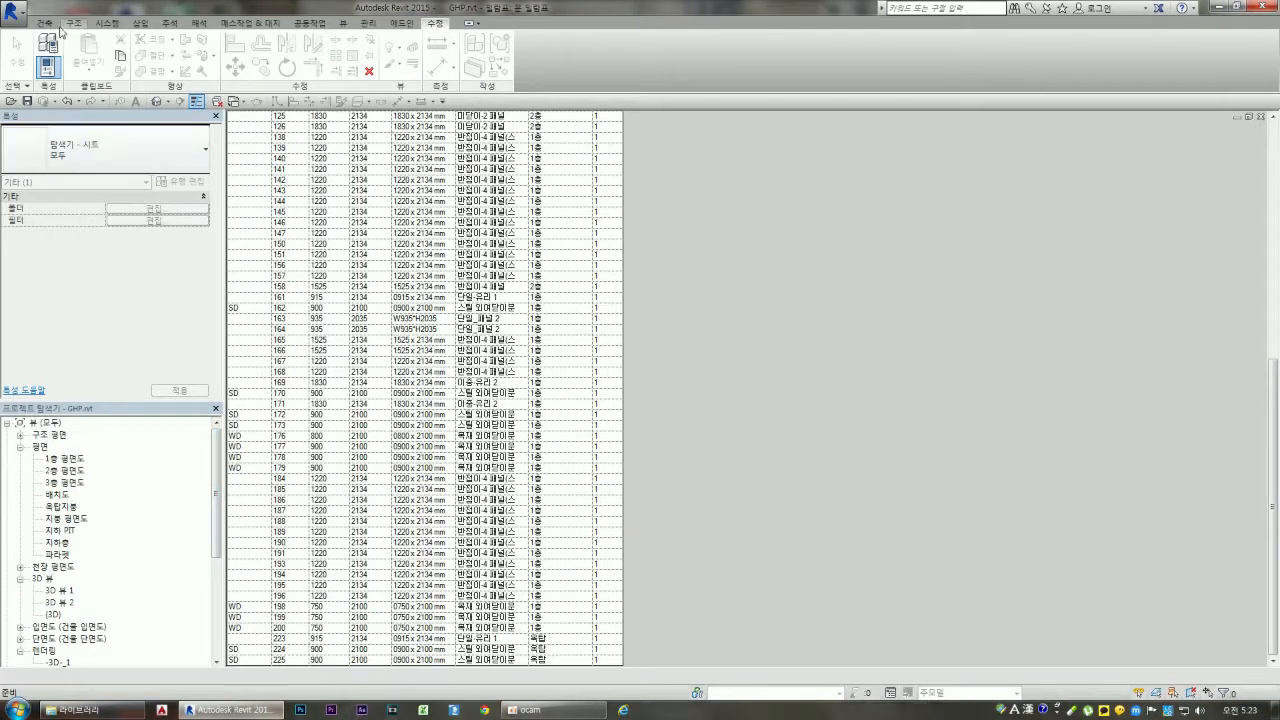
Open the 1층 평면도 floor plan with the architectural tools at hand
left_click(45, 23)
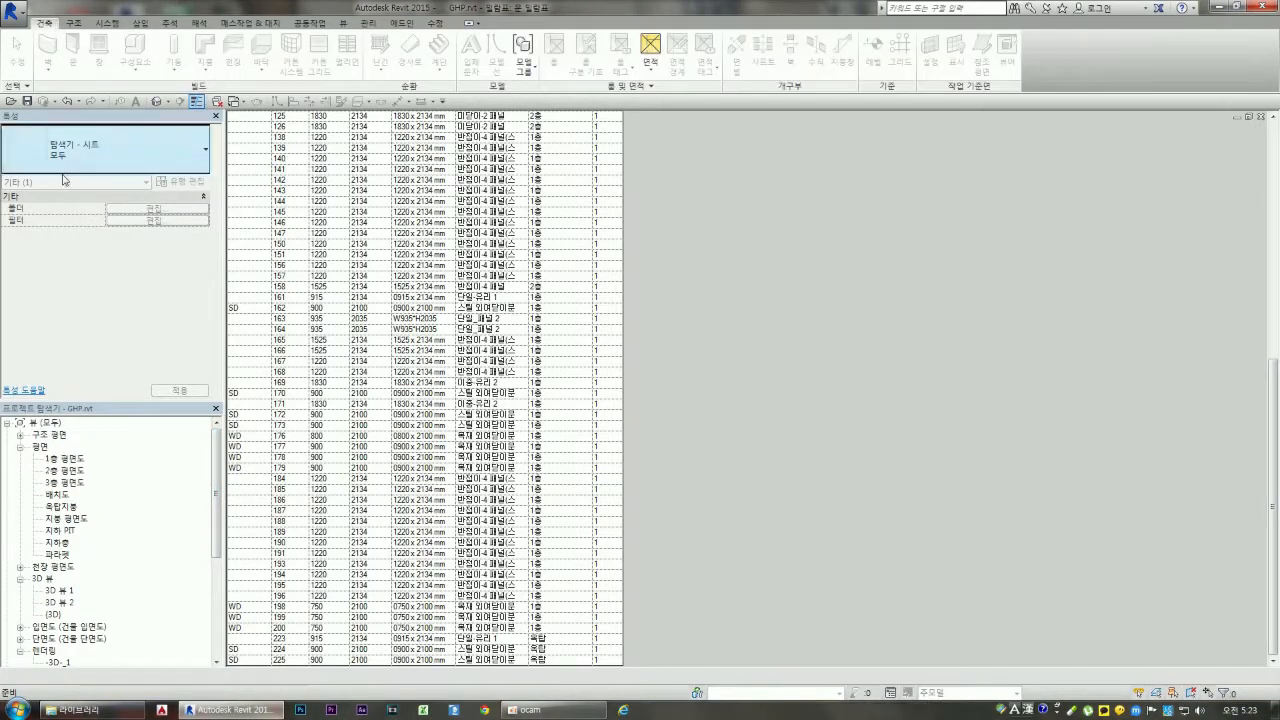
double_click(65, 458)
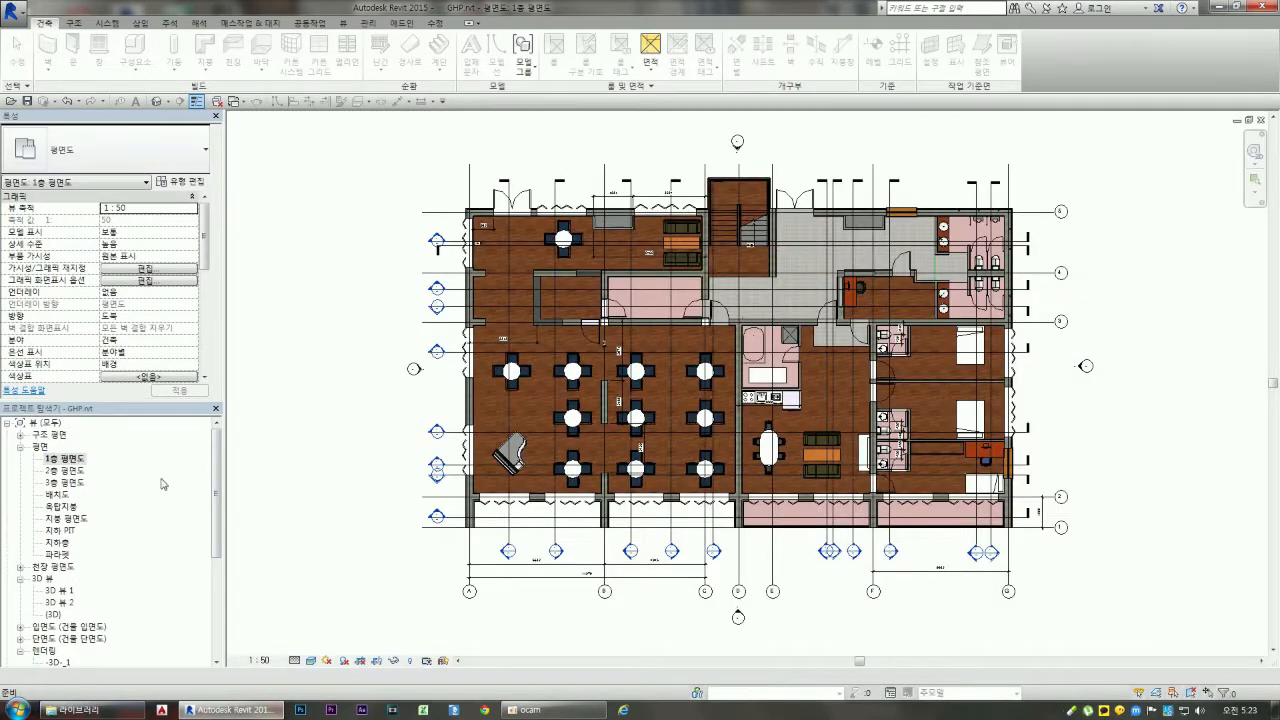
scroll(80, 500, "down", 5)
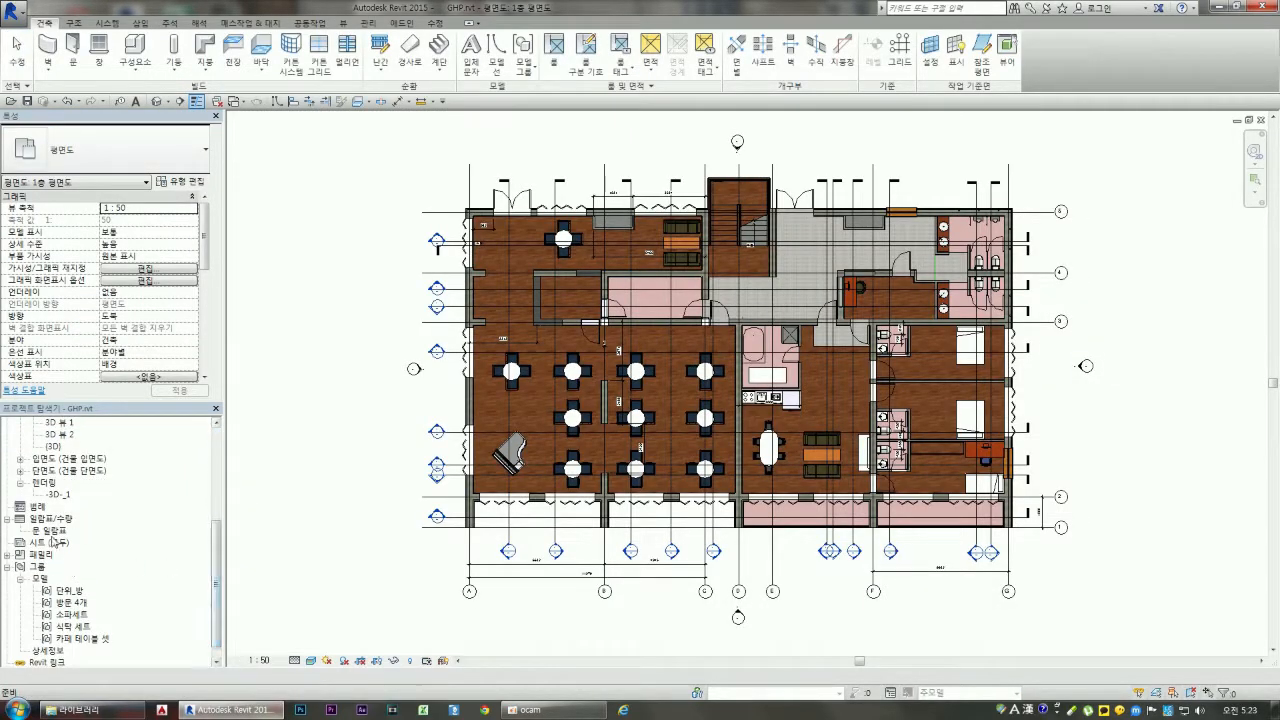
Start a new sheet from the project's 시트 (모두) category
left_click(52, 543)
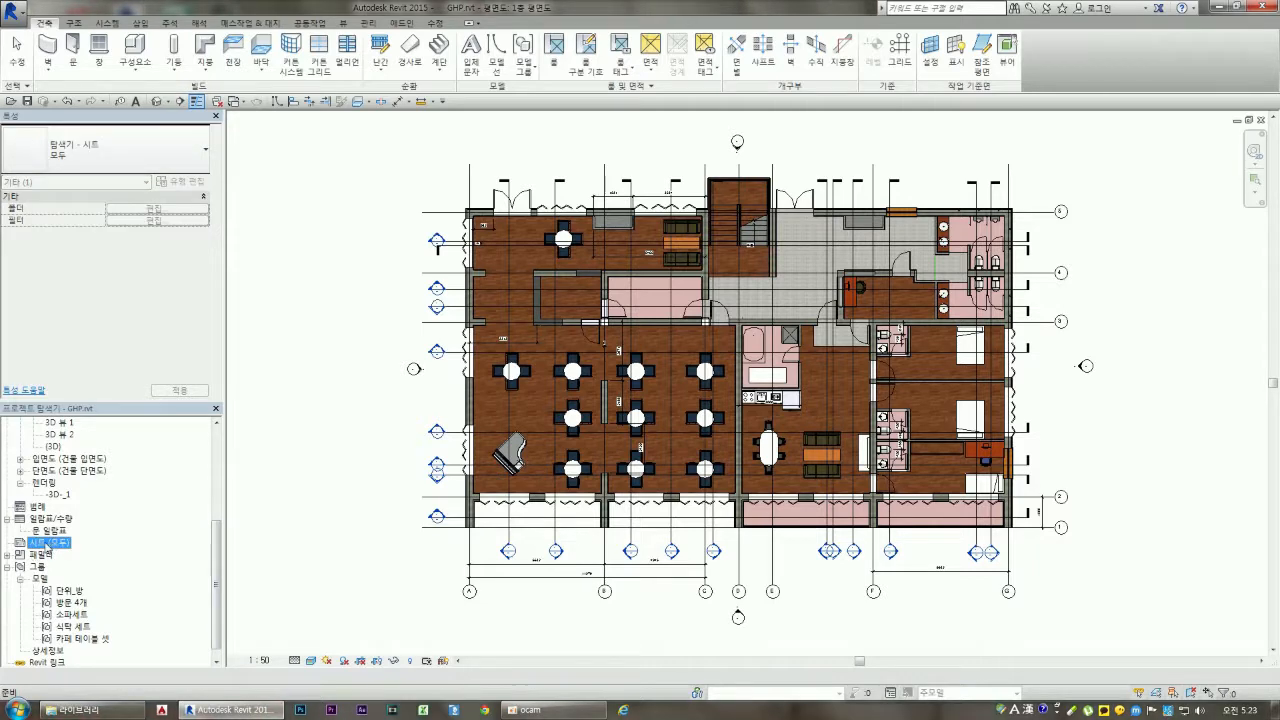
right_click(58, 543)
left_click(88, 551)
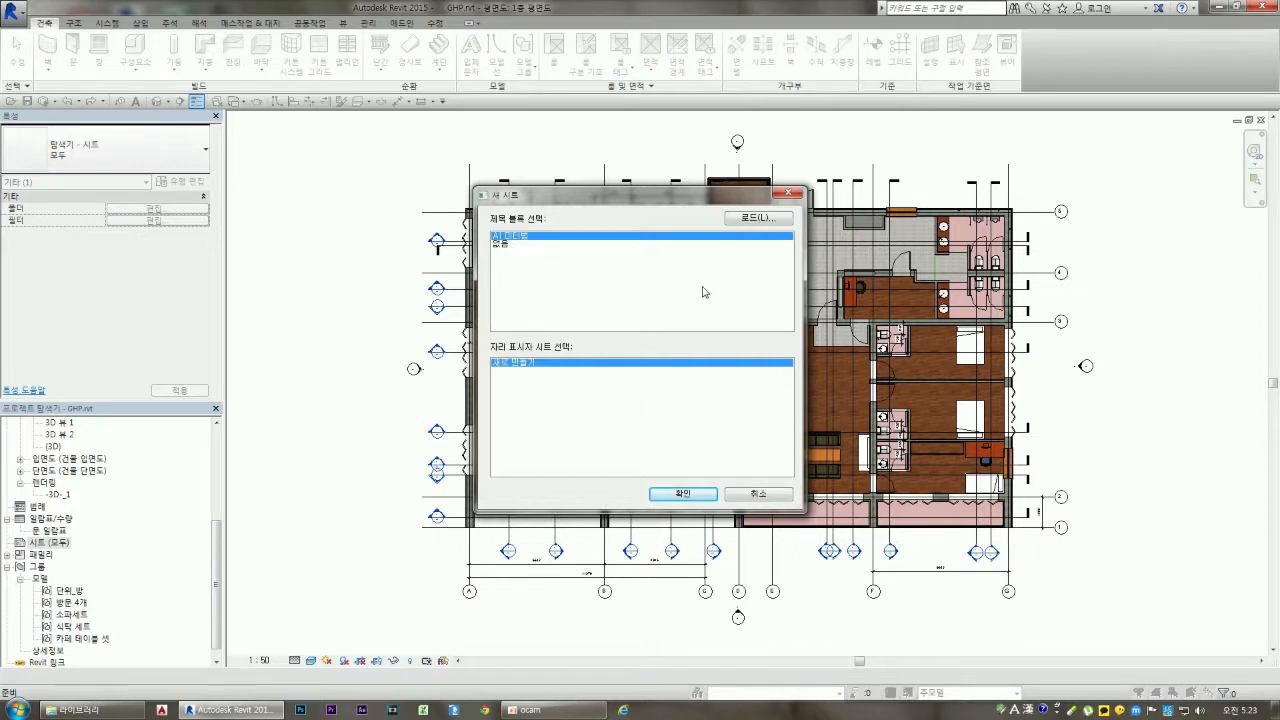
Browse the loadable title block families in the library's 제목 블록 folder without loading any of them
left_click(750, 218)
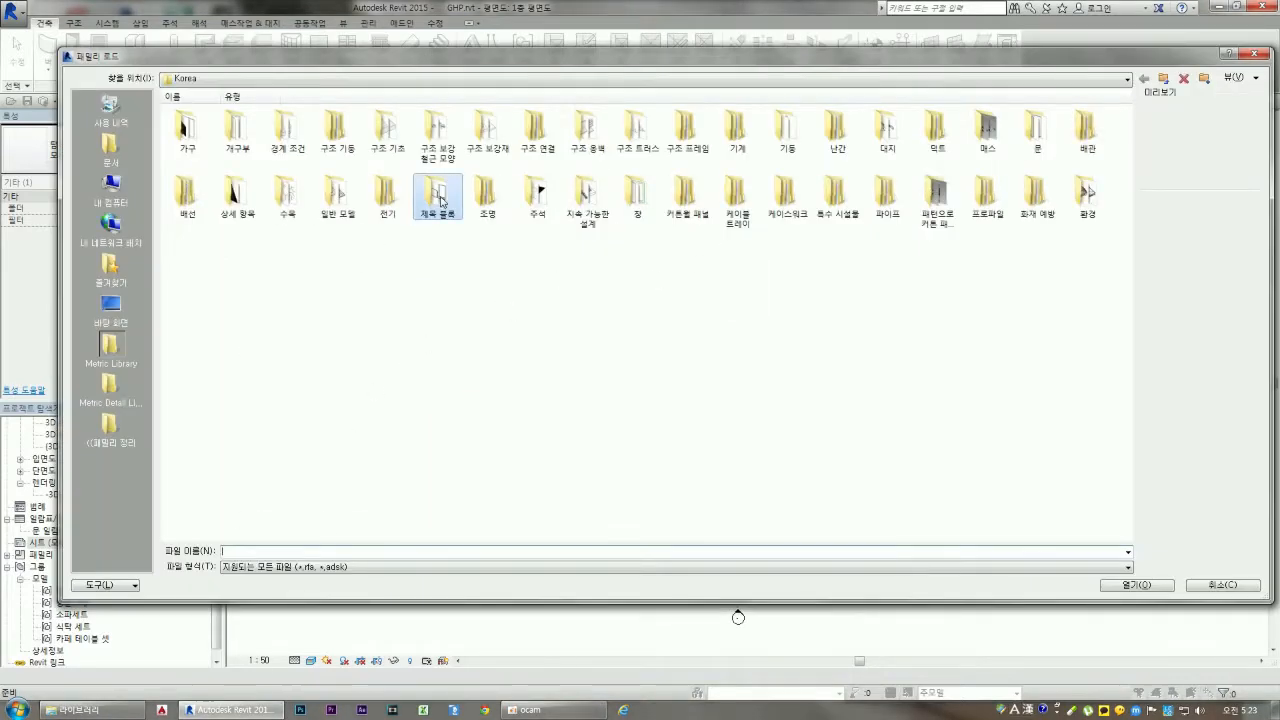
double_click(436, 192)
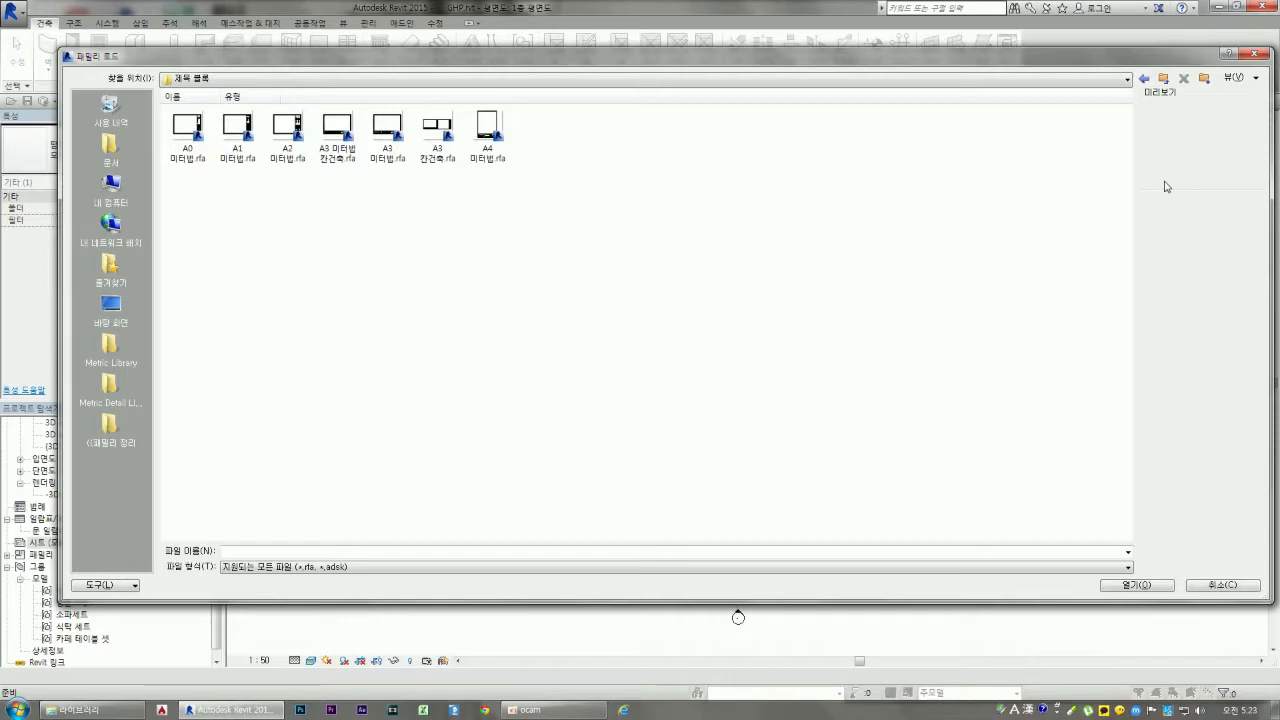
left_click(1207, 585)
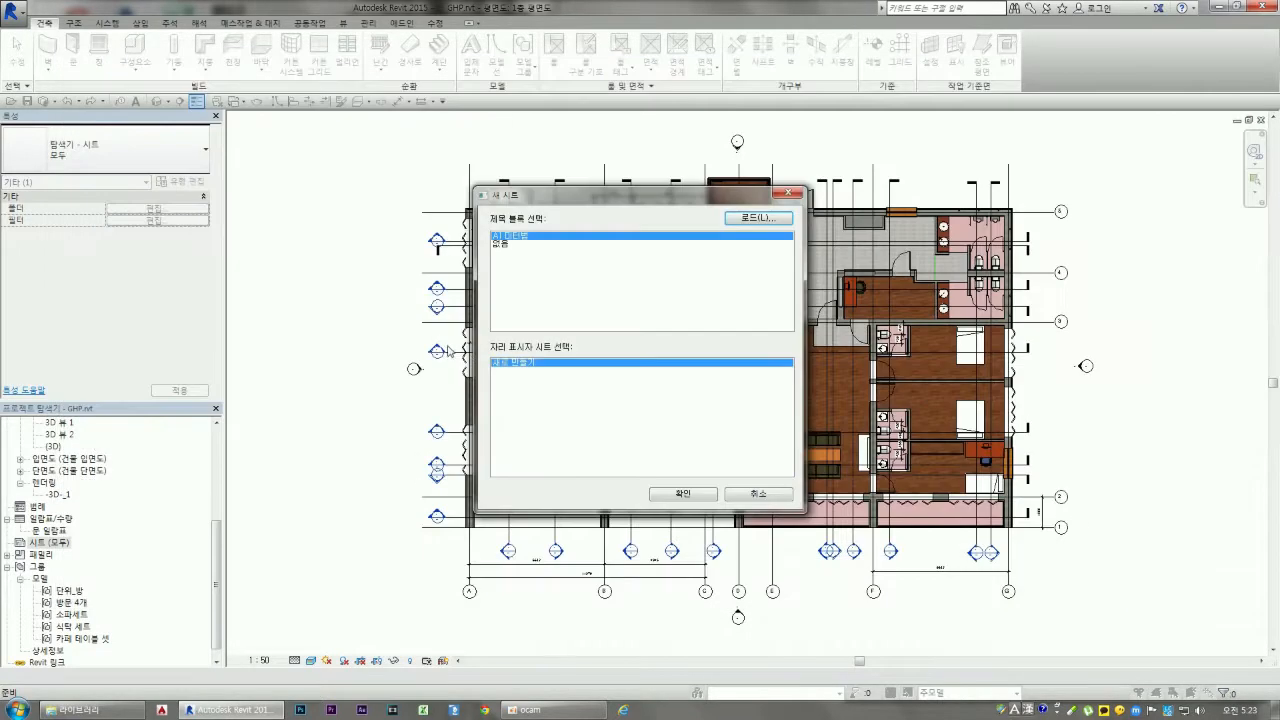
left_click(757, 218)
double_click(437, 200)
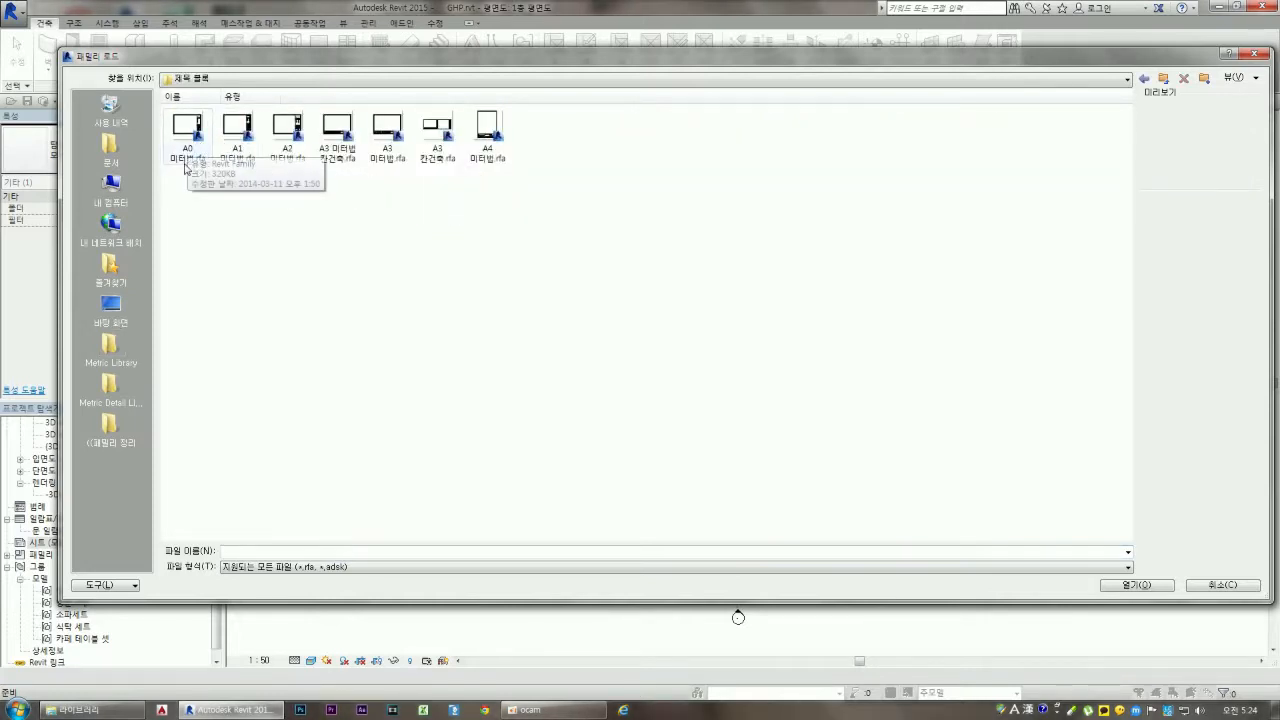
left_click(1247, 58)
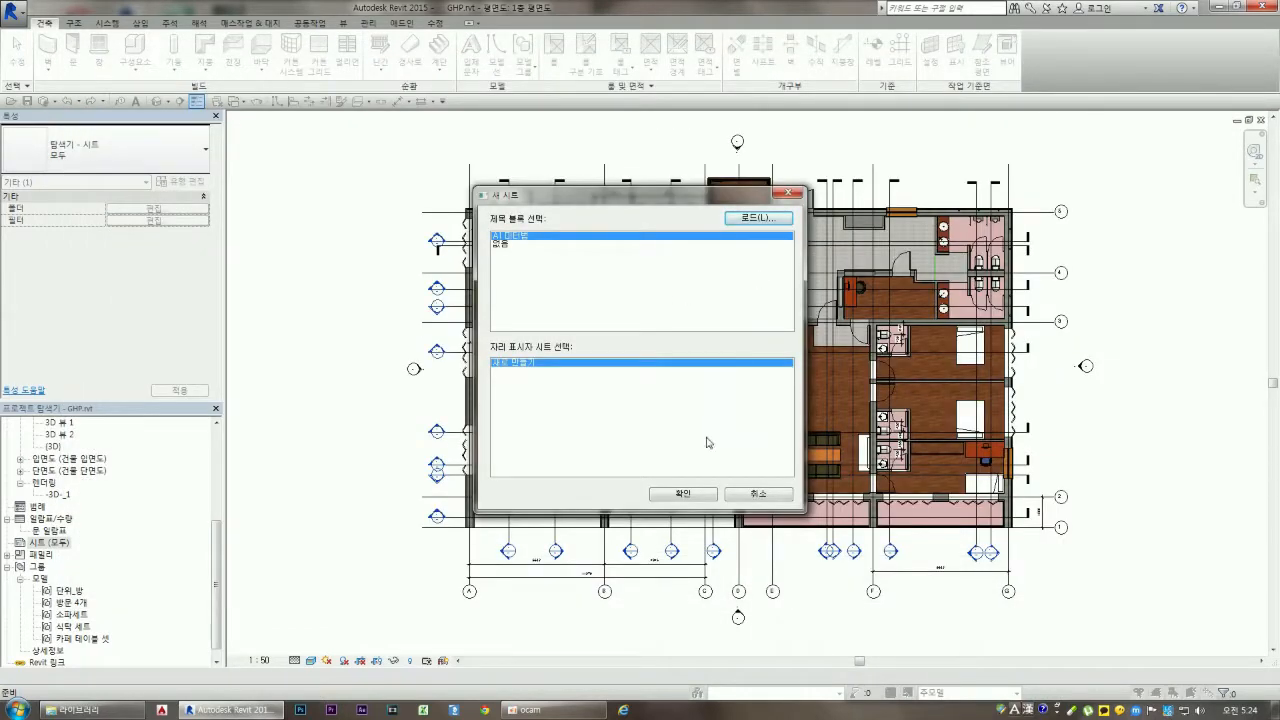
Create the sheet with the A1 미터법 title block and set its sheet number to A101
left_click(681, 494)
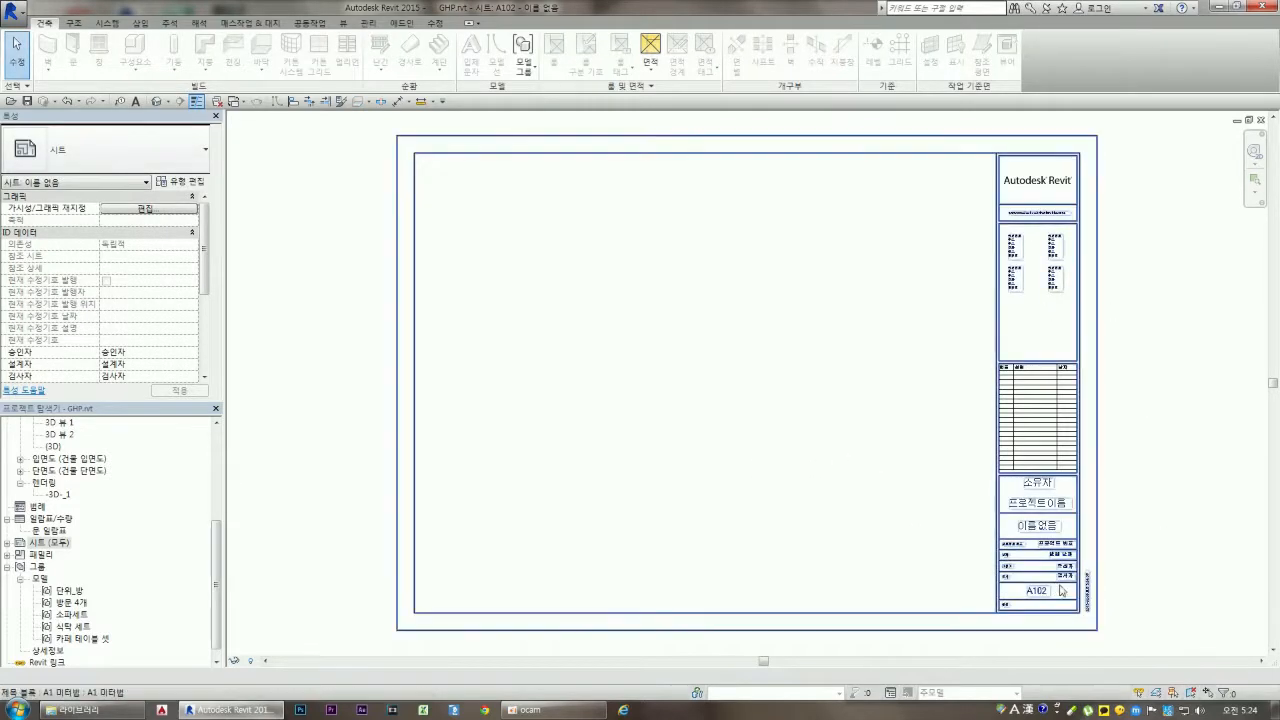
scroll(1069, 594, "up", 2)
scroll(805, 470, "down", 2)
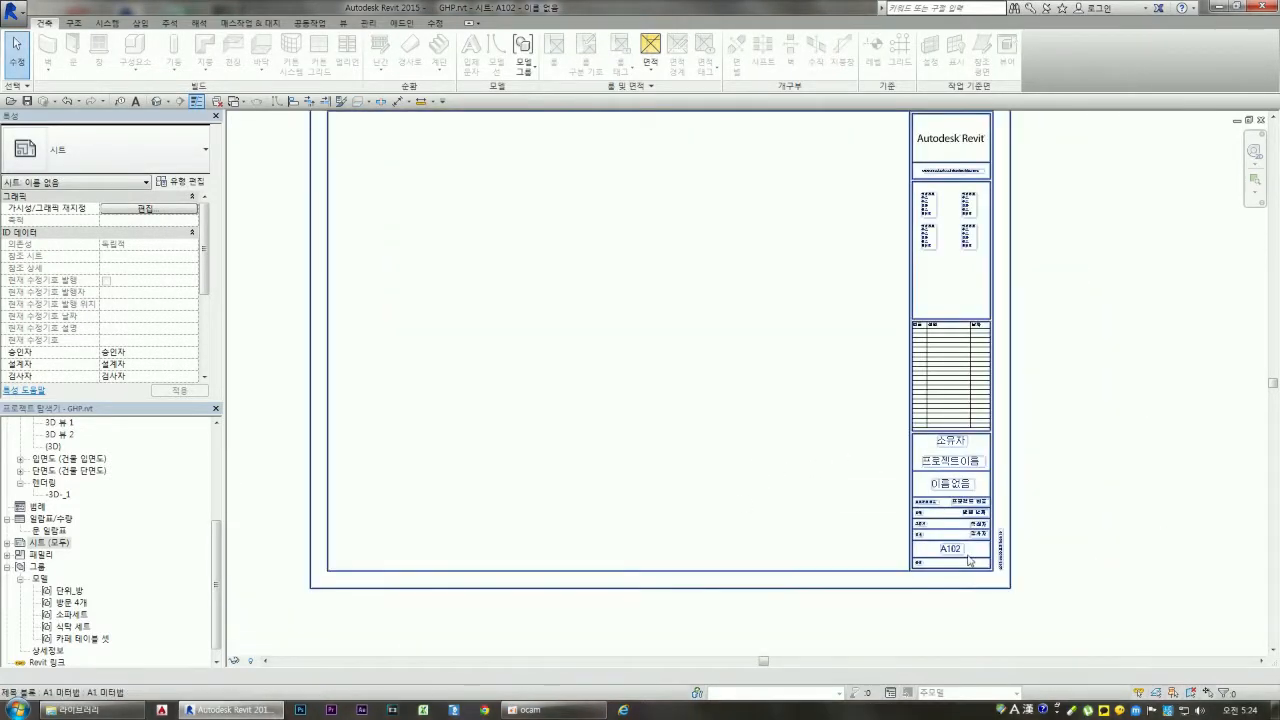
scroll(945, 552, "up", 2)
left_click(953, 557)
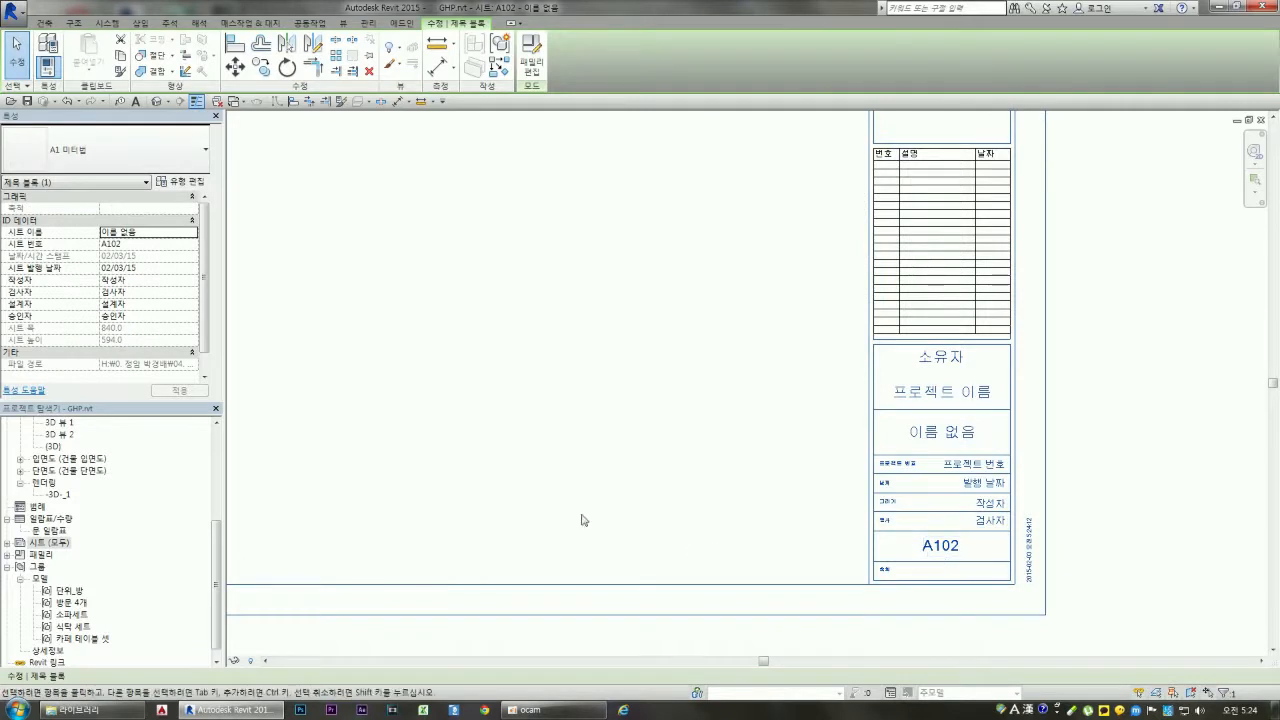
left_click(134, 242)
key("BackSpace")
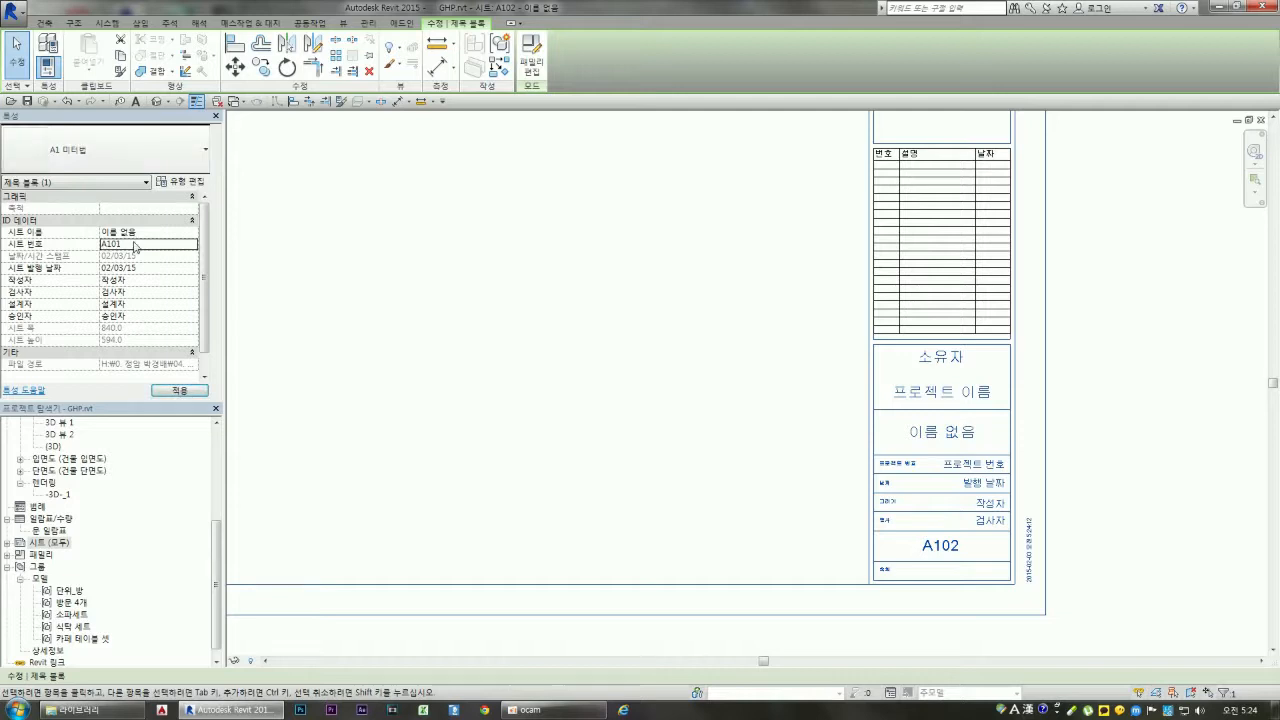
left_click(577, 490)
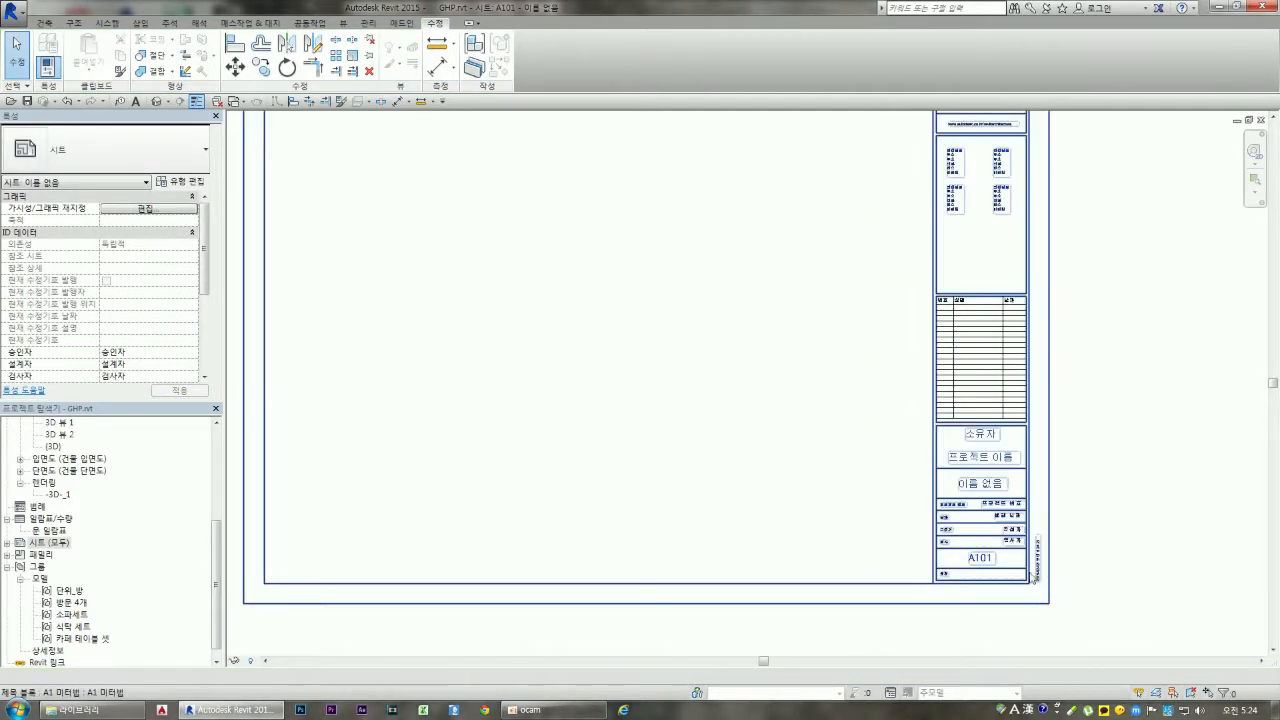
Examine the title block's logo and consultant areas, and select the title block to review its properties
scroll(1040, 190, "up", 2)
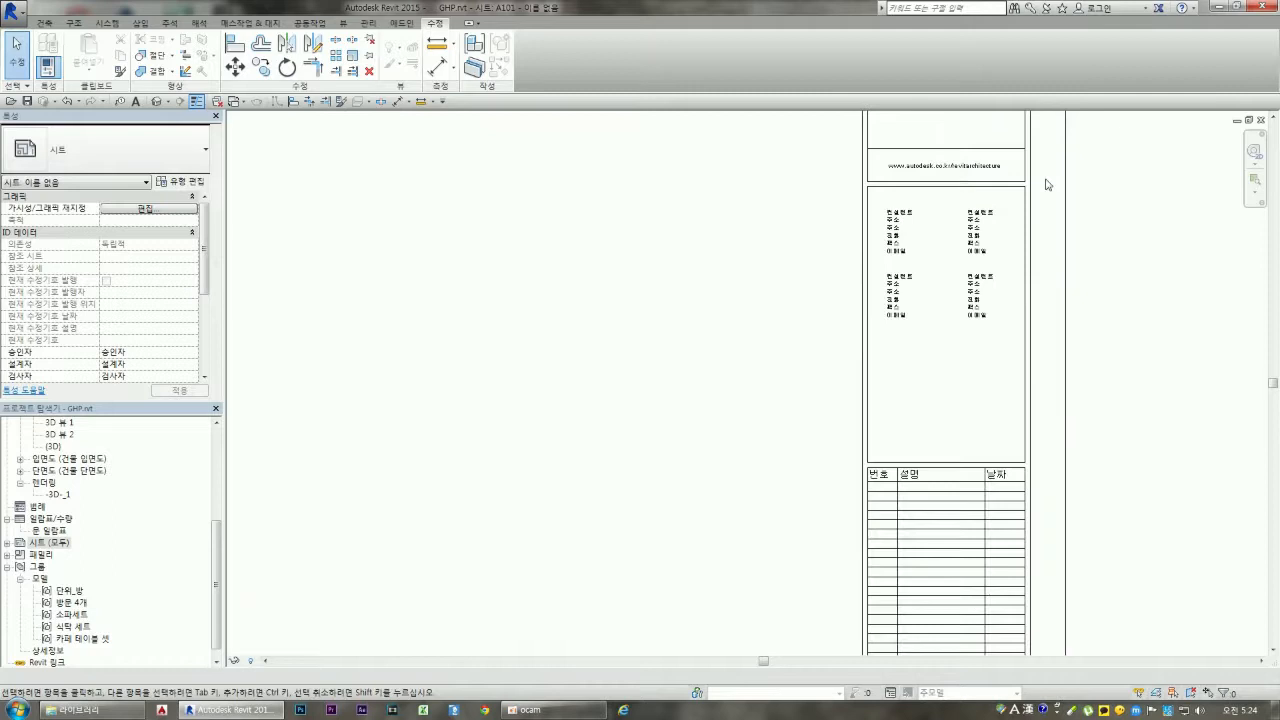
scroll(843, 485, "down", 1)
scroll(883, 269, "up", 2)
left_click(880, 250)
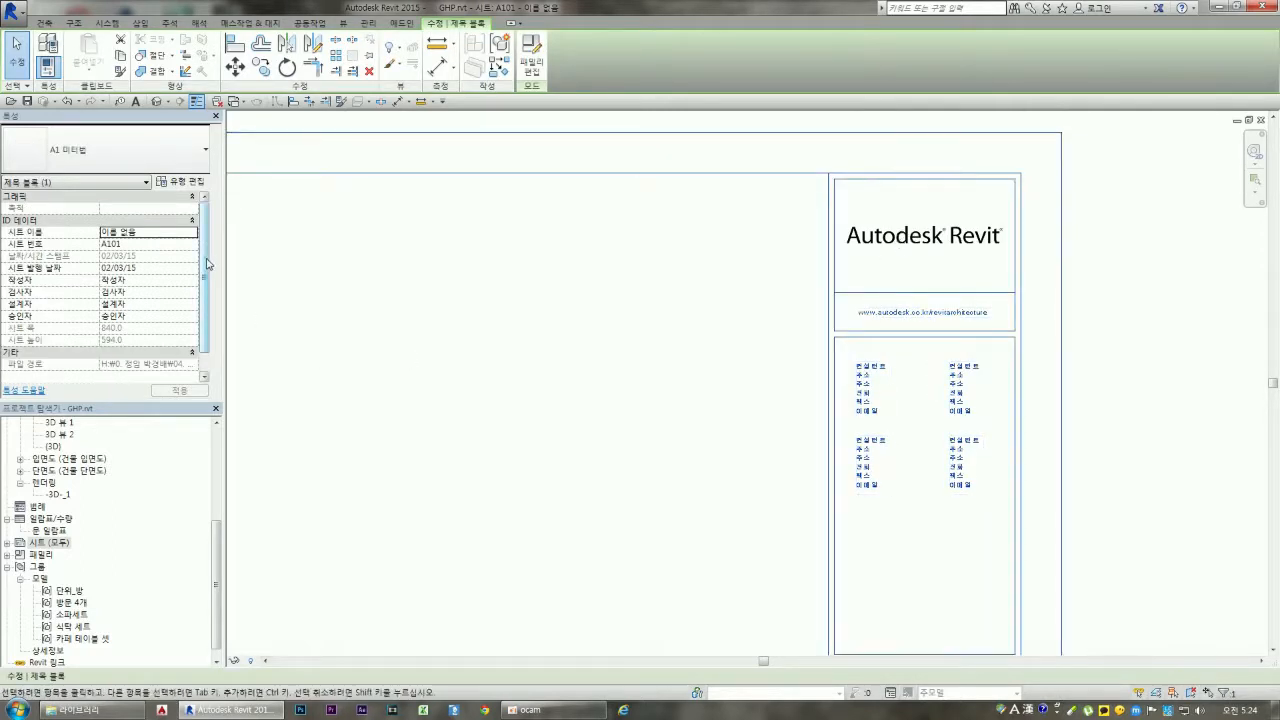
scroll(207, 263, "down", 1)
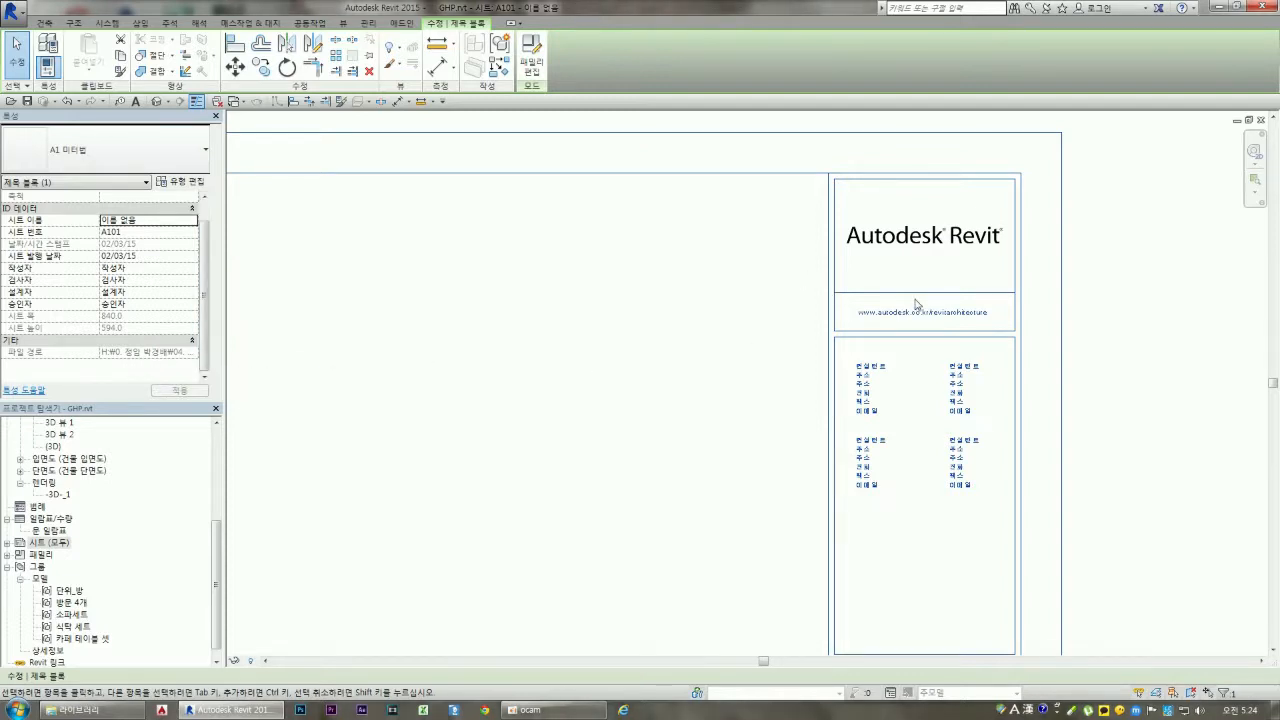
left_click(897, 346)
left_click(897, 337)
scroll(850, 320, "down", 4)
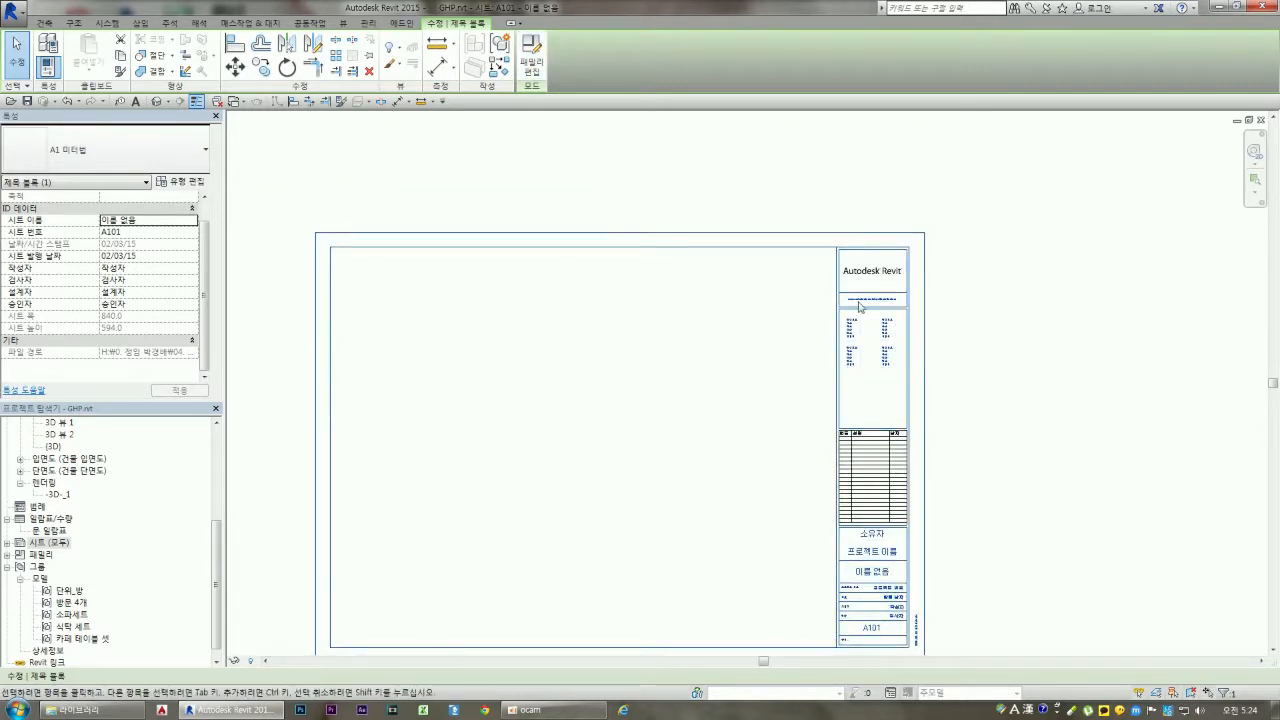
Enter the author's name in the title block's 작성자 property, apply it and clear the selection
scroll(853, 452, "up", 3)
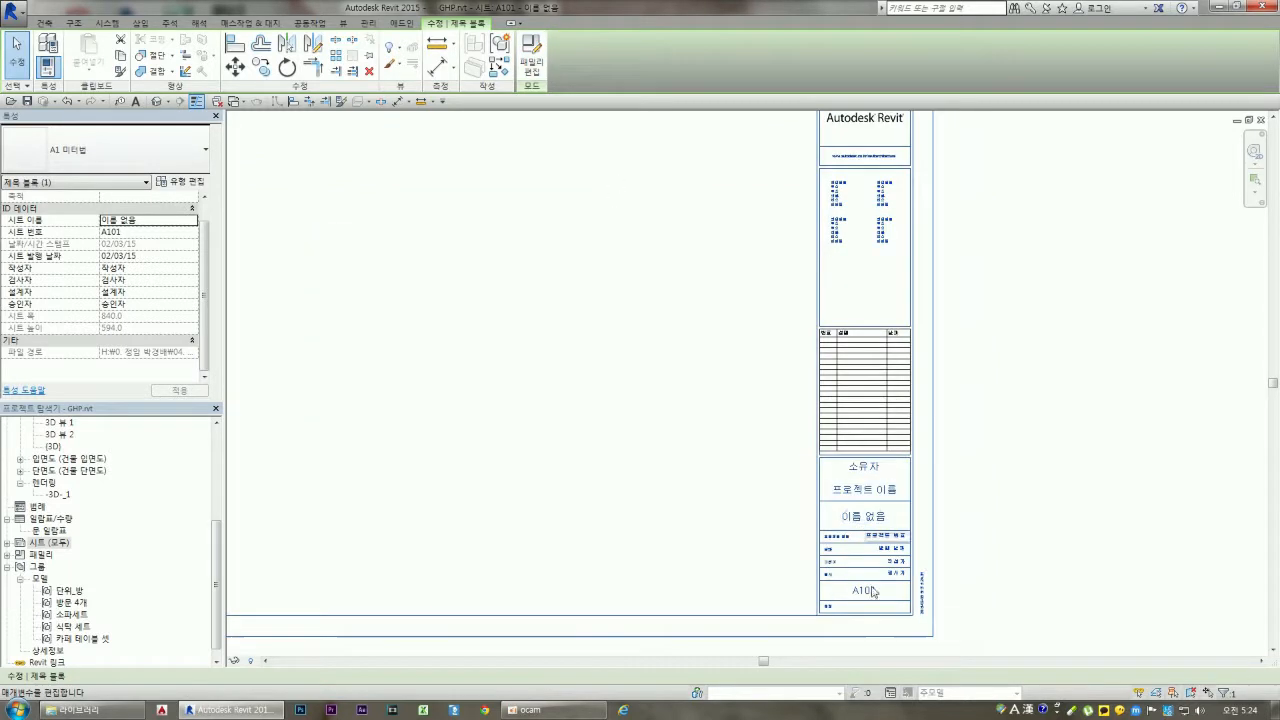
scroll(862, 520, "up", 3)
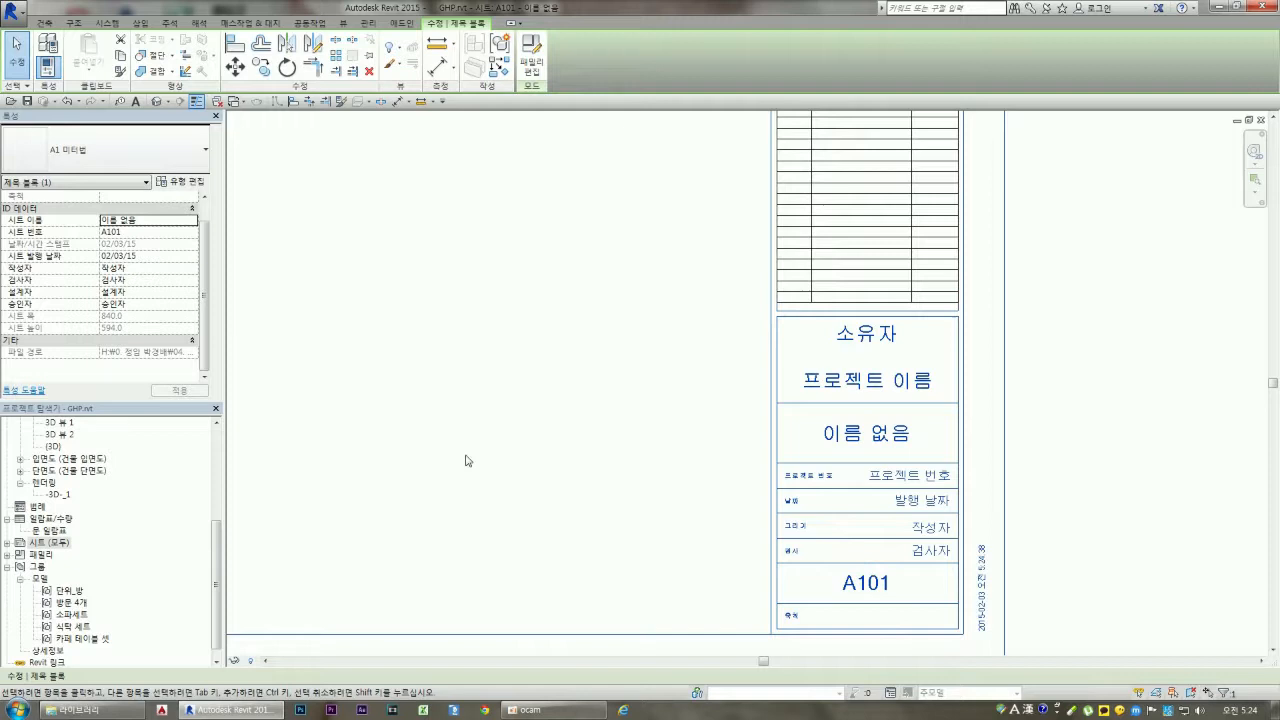
left_click(139, 268)
left_click(192, 270)
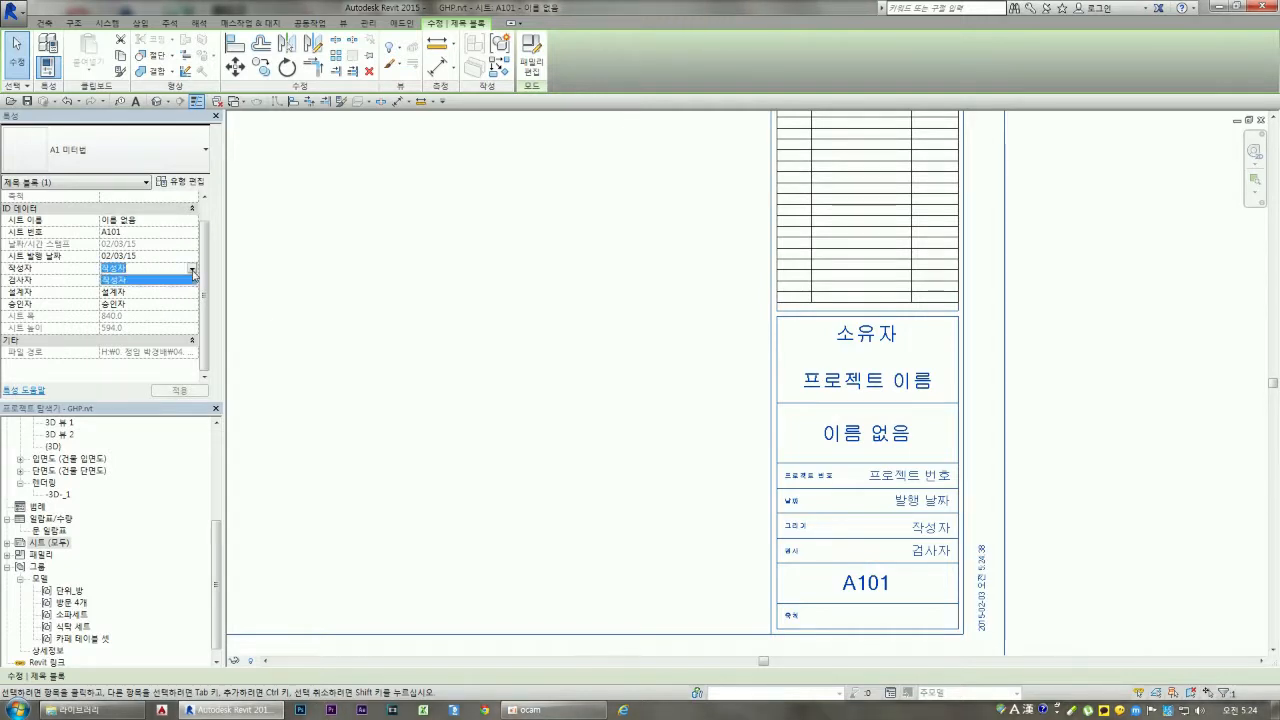
left_click(192, 271)
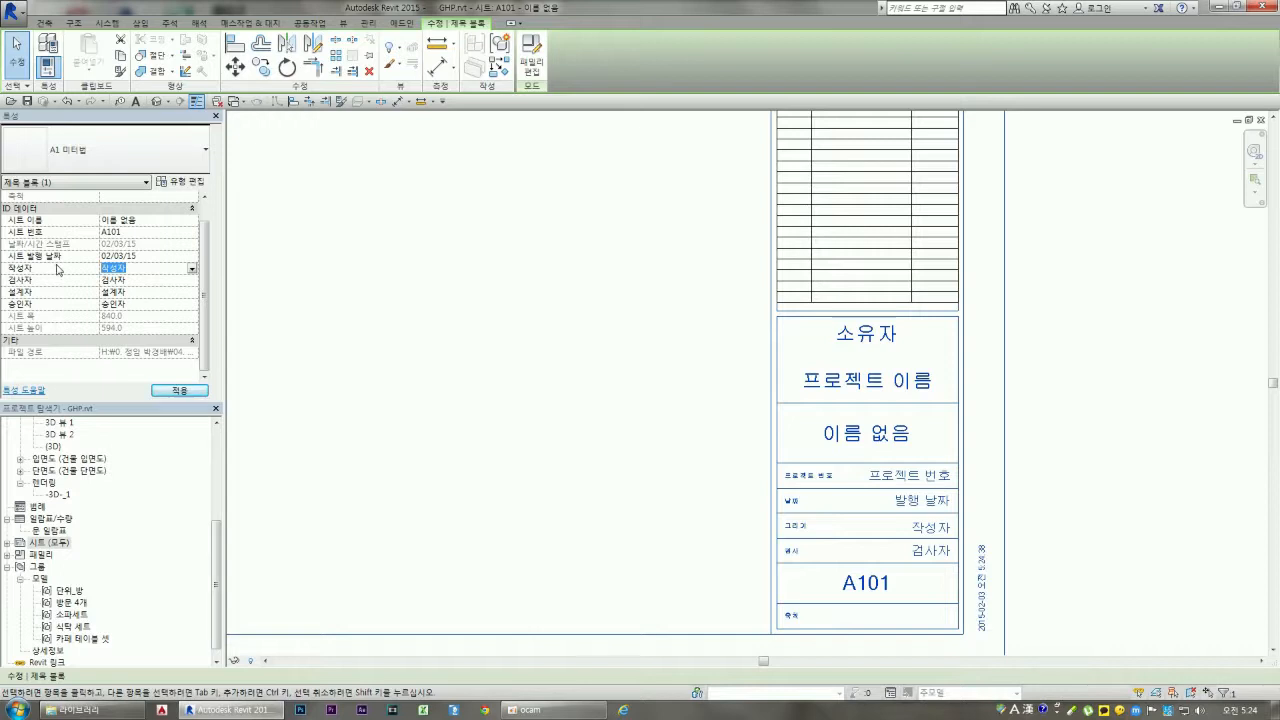
key("BackSpace")
type("정")
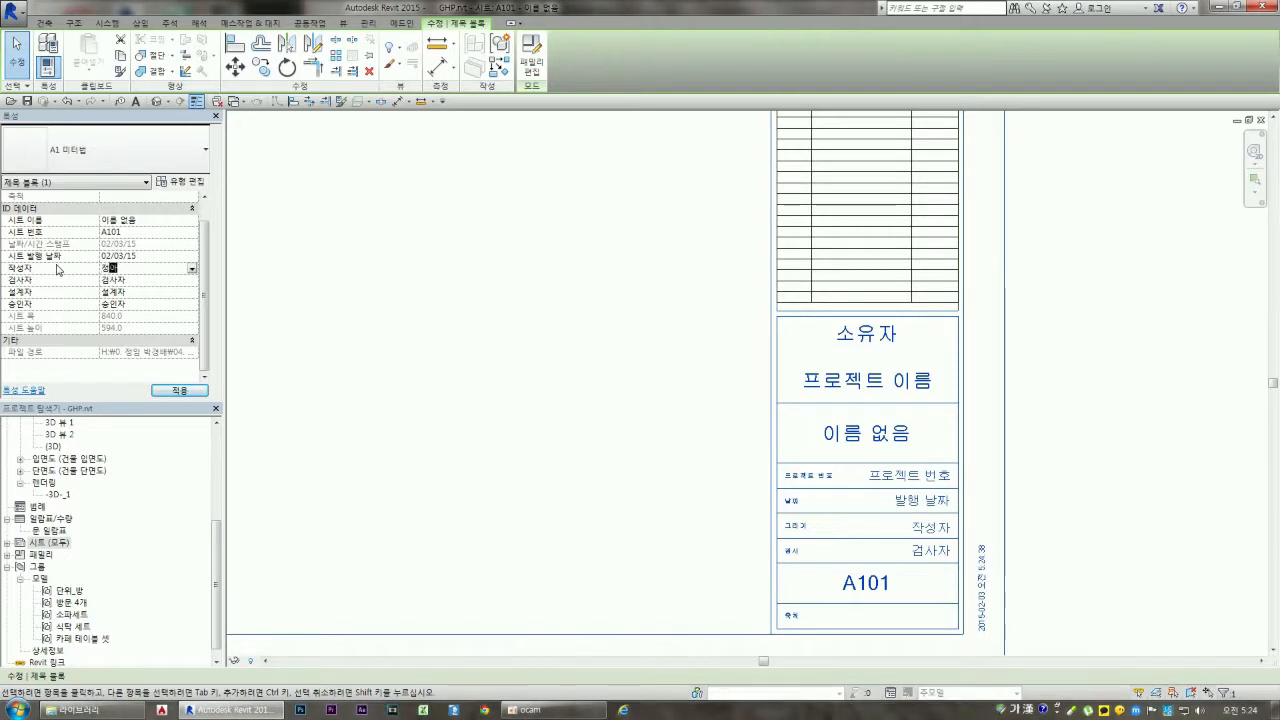
type("임")
left_click(183, 390)
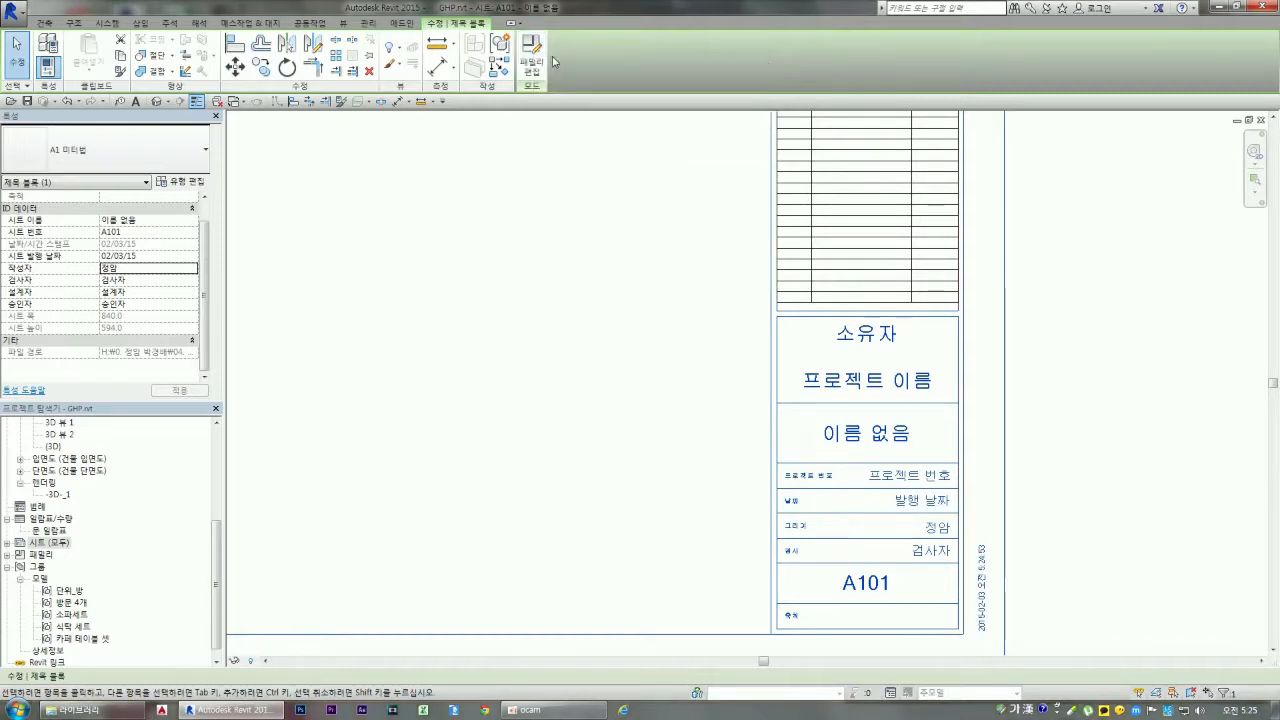
left_click(580, 347)
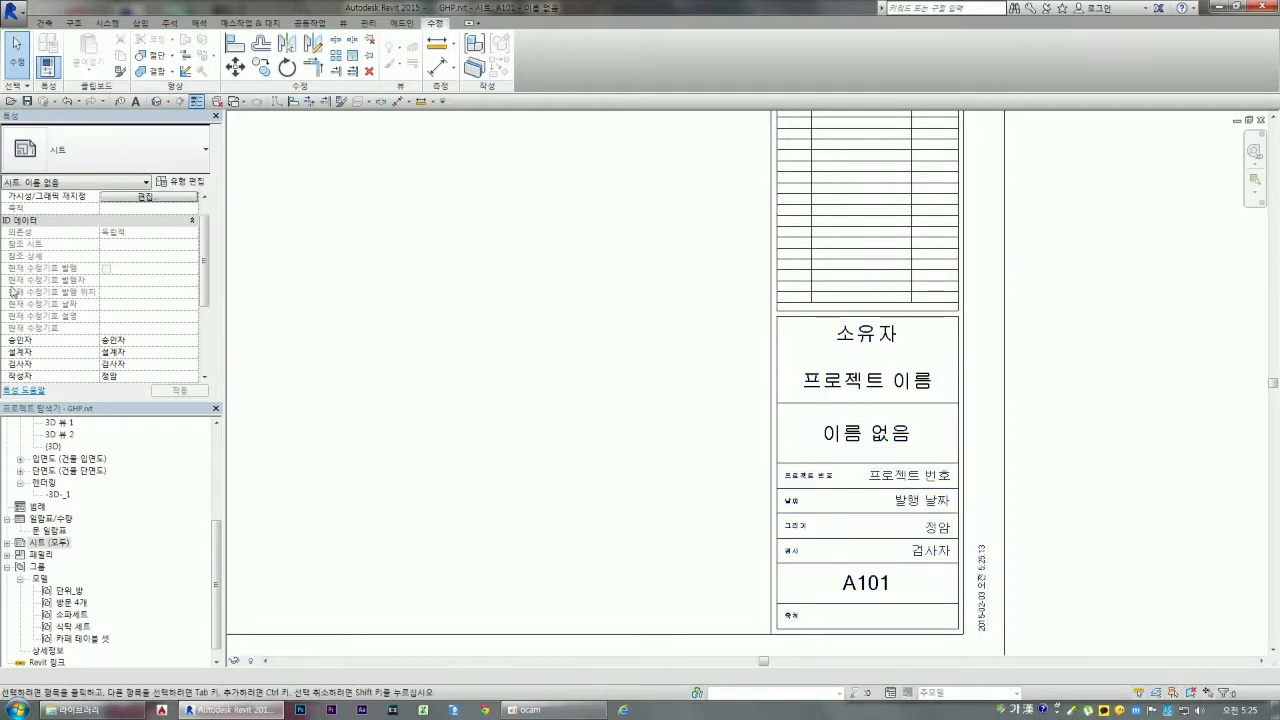
Place the 1층 평면도 view on sheet A101 inside the drawing frame, clear of the title block column
scroll(976, 376, "down", 9)
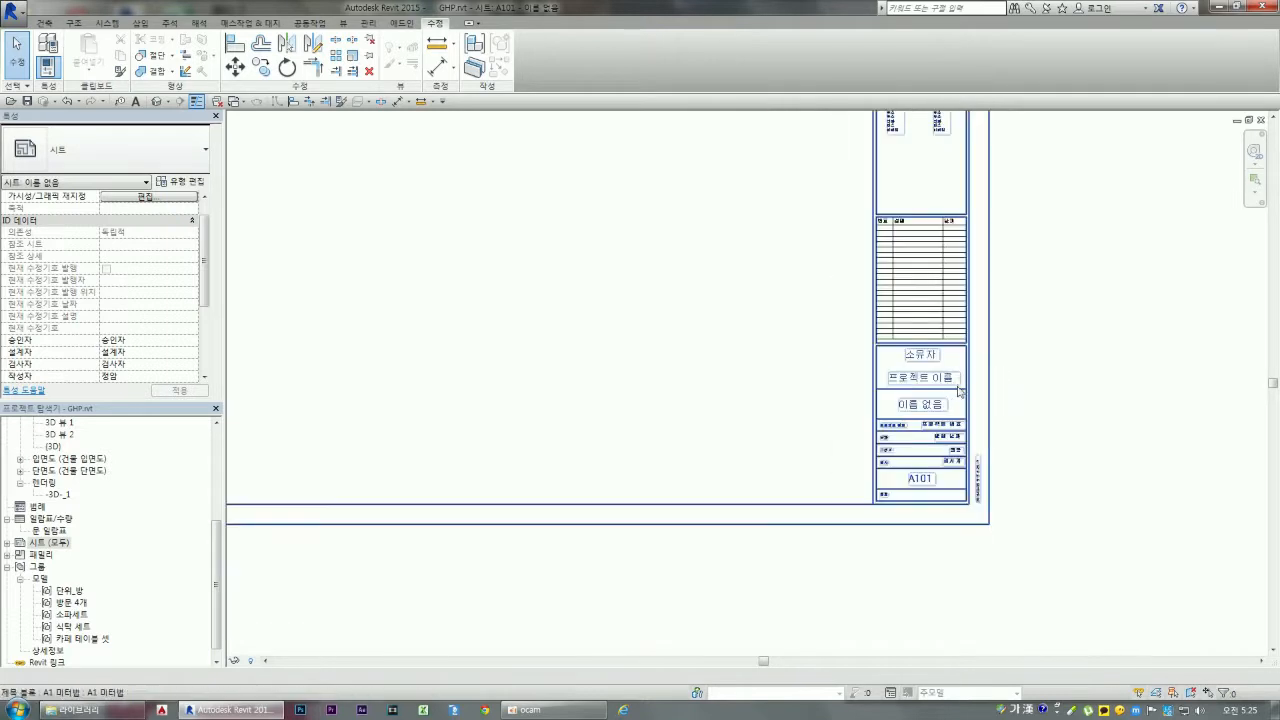
scroll(993, 291, "up", 2)
scroll(964, 296, "up", 4)
scroll(820, 271, "down", 2)
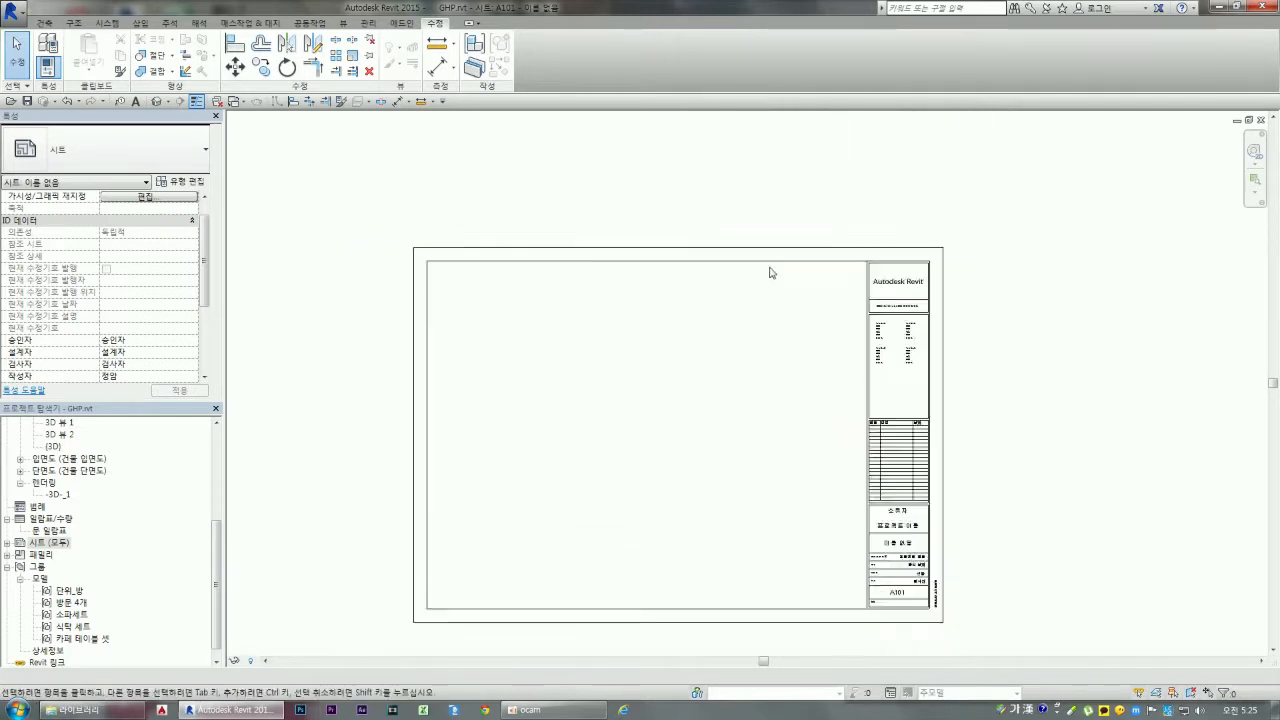
scroll(870, 526, "up", 1)
left_click_drag(216, 557, 217, 444)
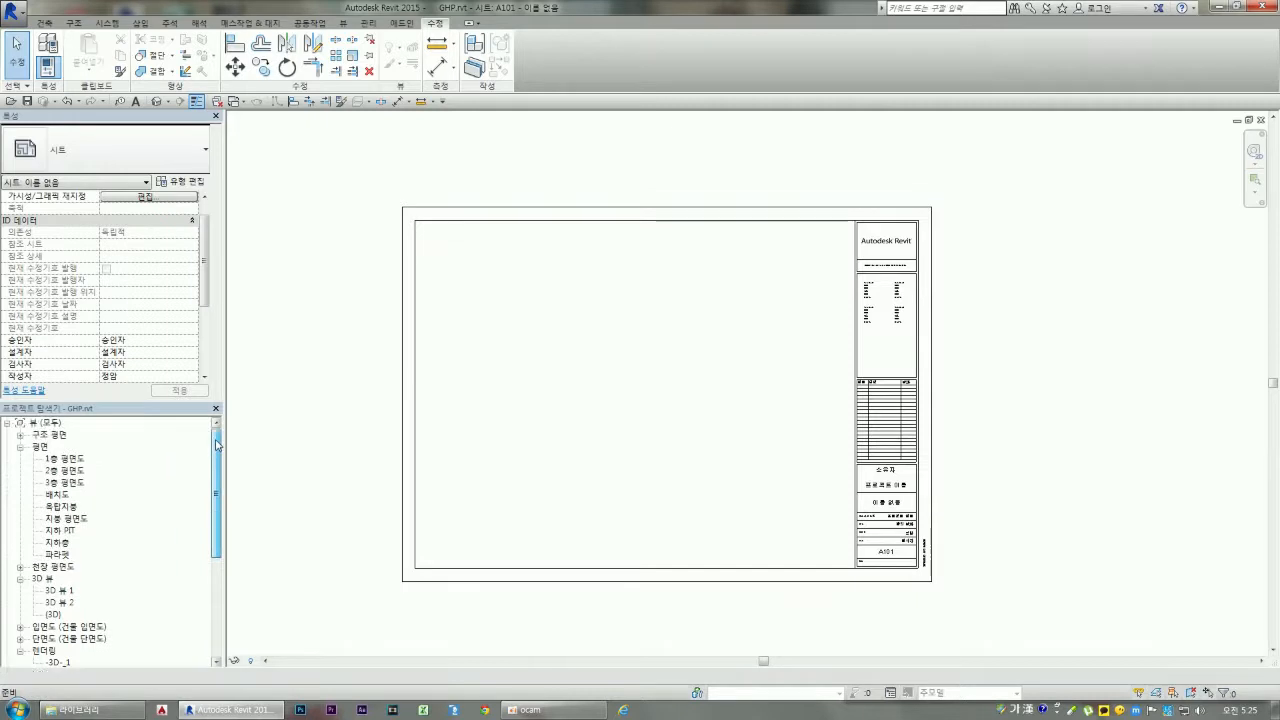
left_click(68, 459)
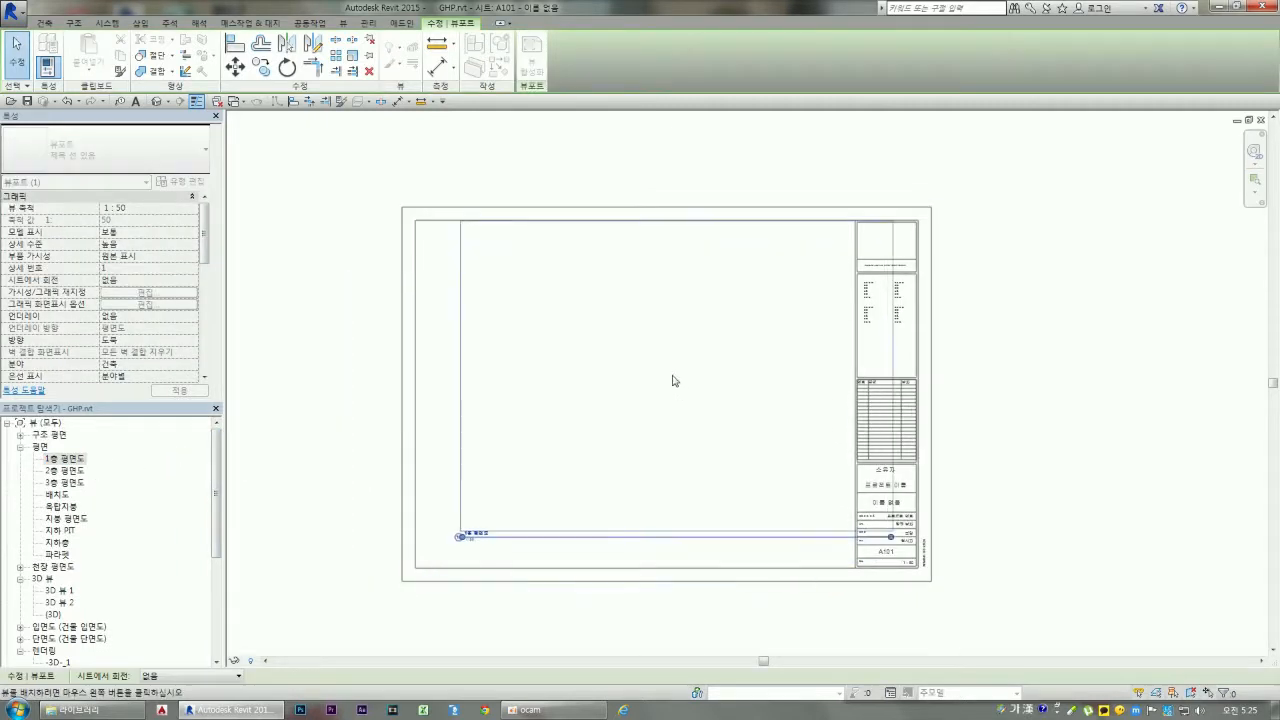
left_click(640, 403)
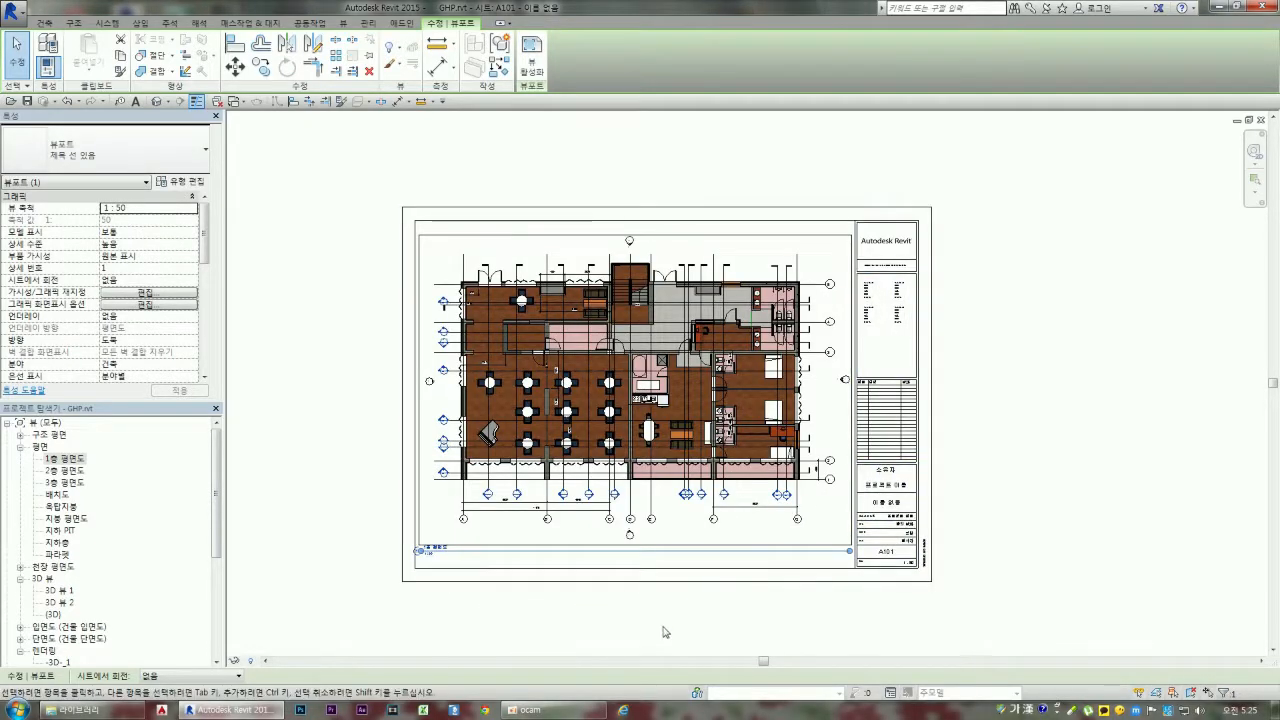
left_click(666, 631)
Move the 1층 평면도 view title along the sheet so its number circle lines up beneath grid A
scroll(614, 495, "up", 2)
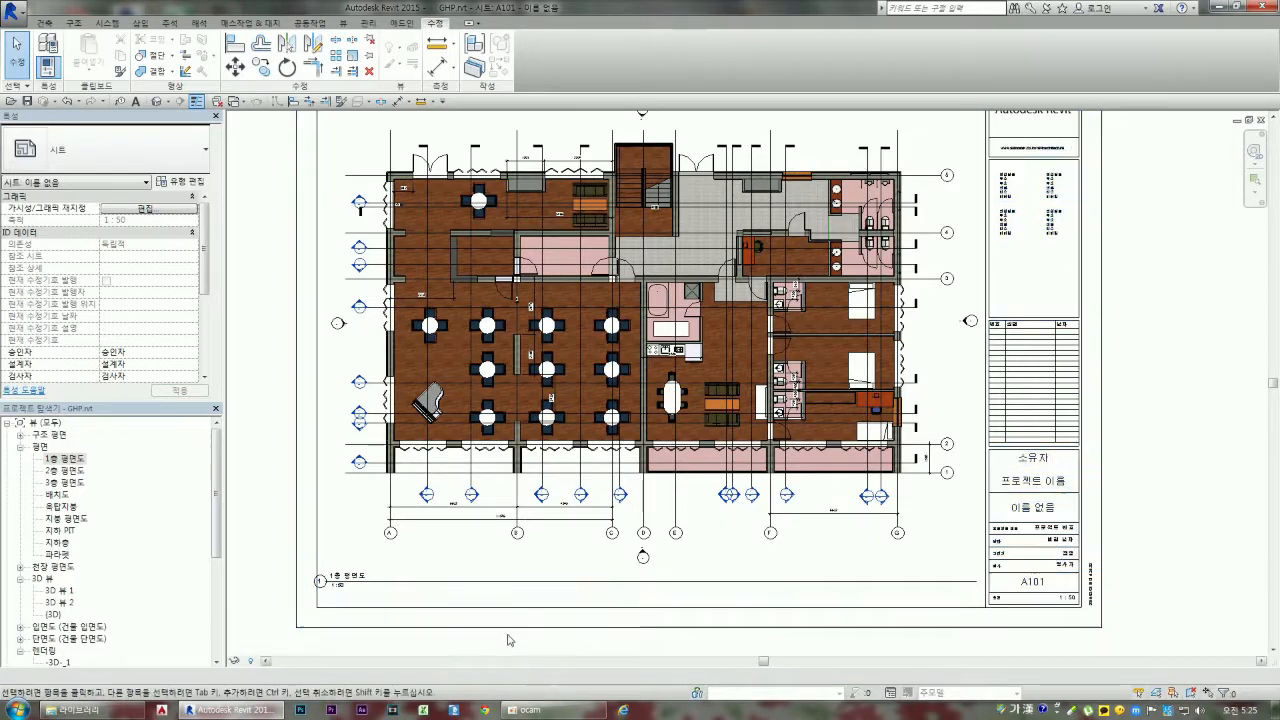
left_click(405, 583)
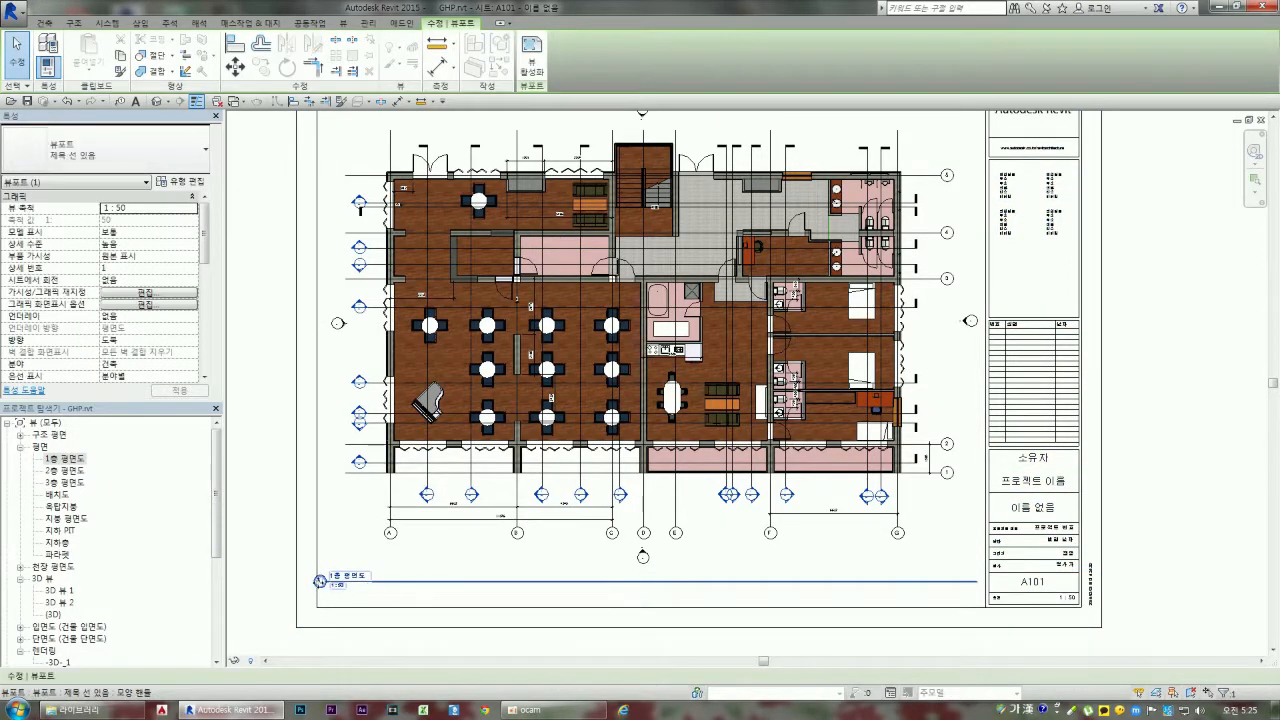
left_click_drag(405, 583, 476, 586)
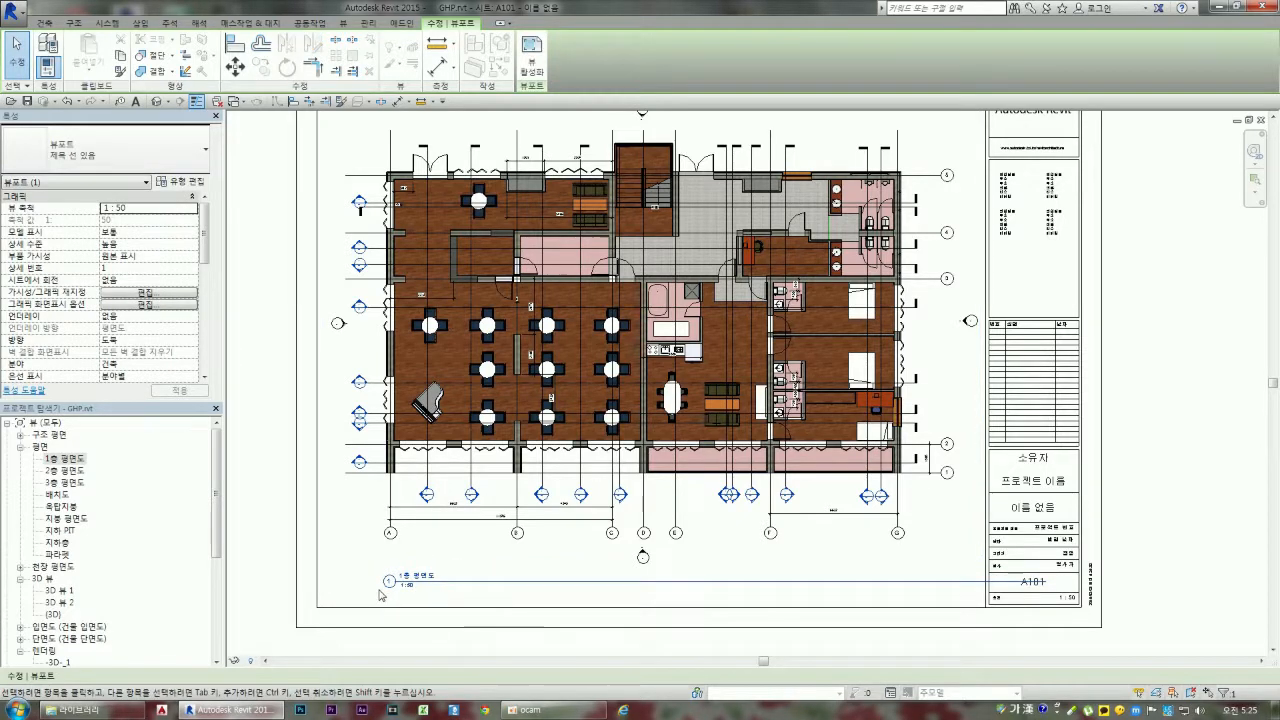
scroll(380, 586, "up", 3)
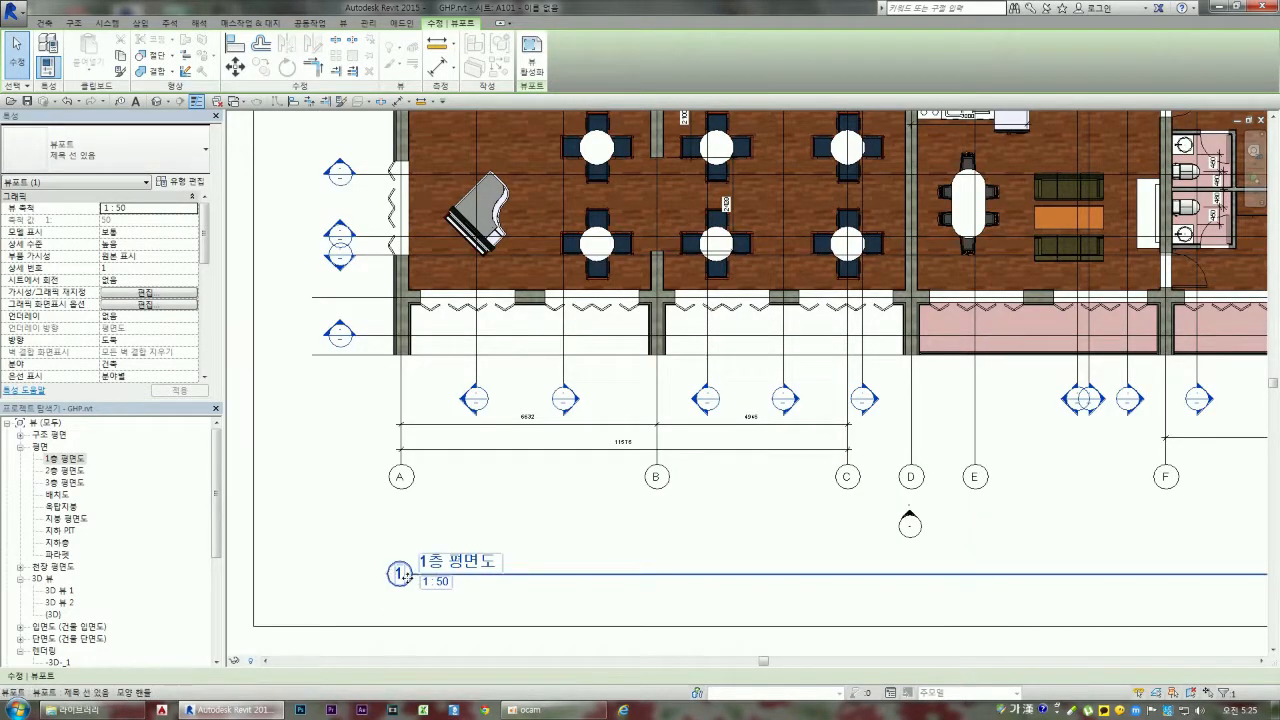
scroll(415, 577, "up", 2)
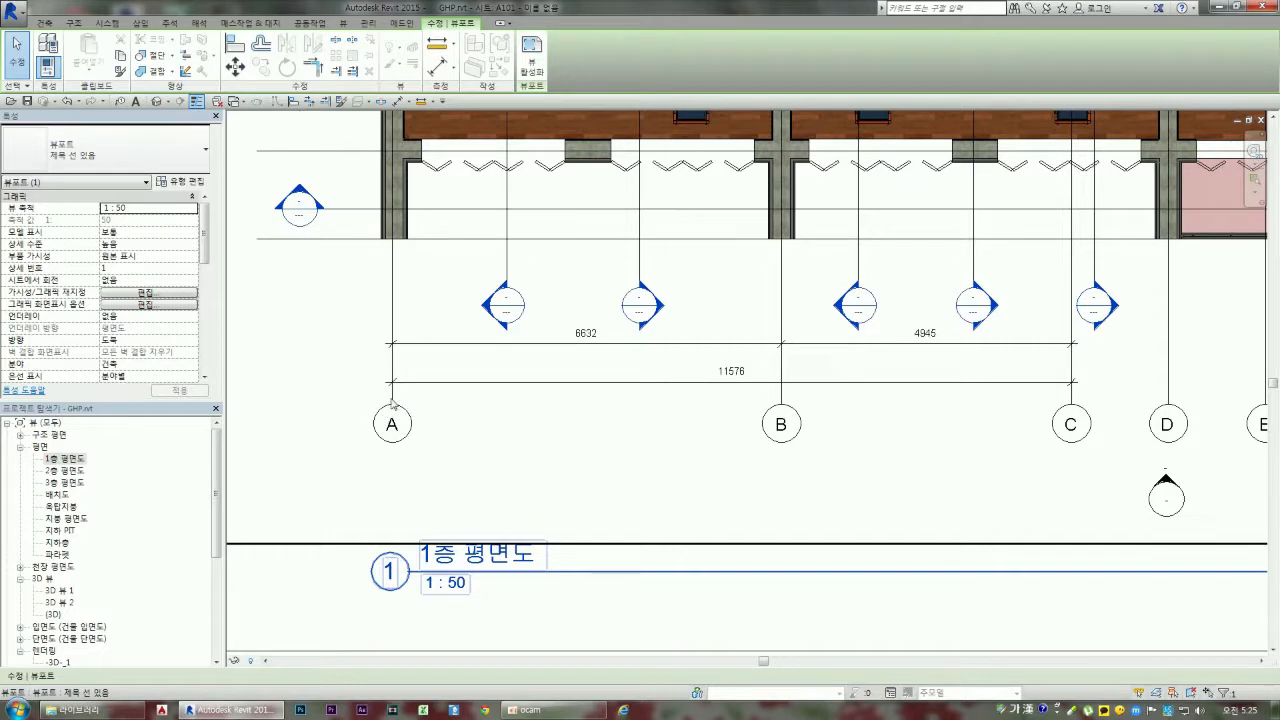
scroll(390, 567, "down", 2)
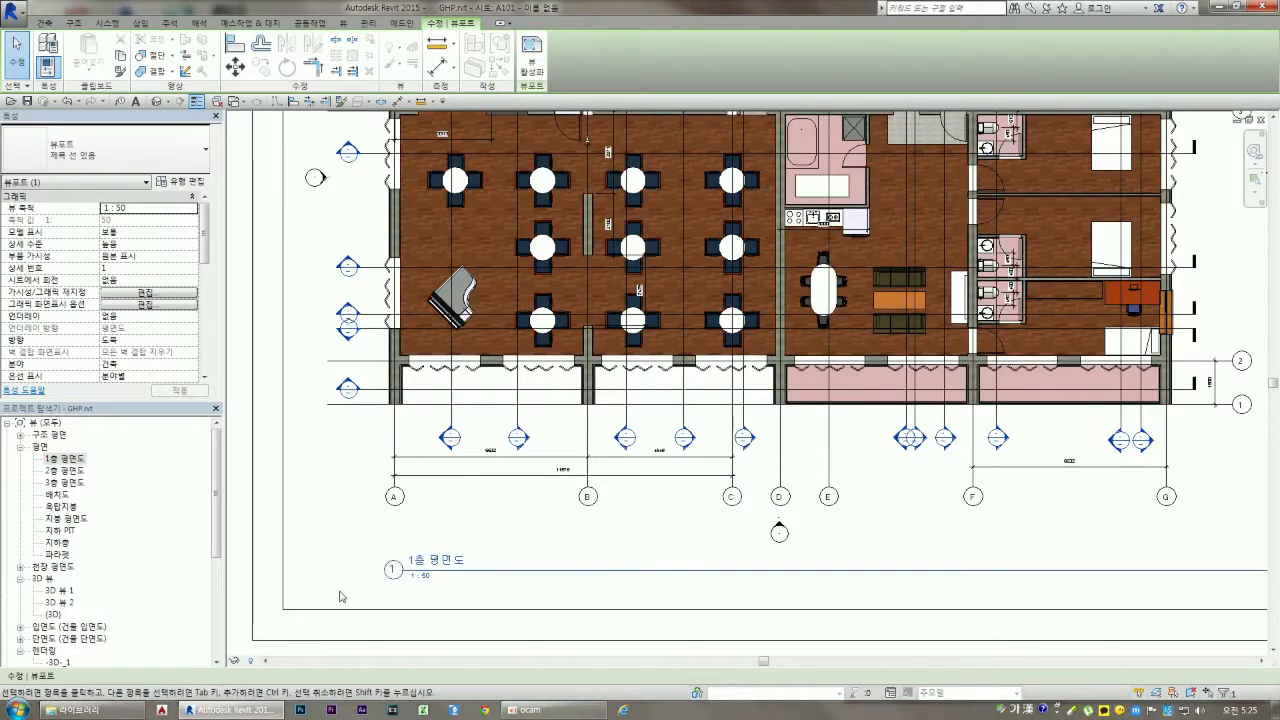
scroll(345, 590, "down", 2)
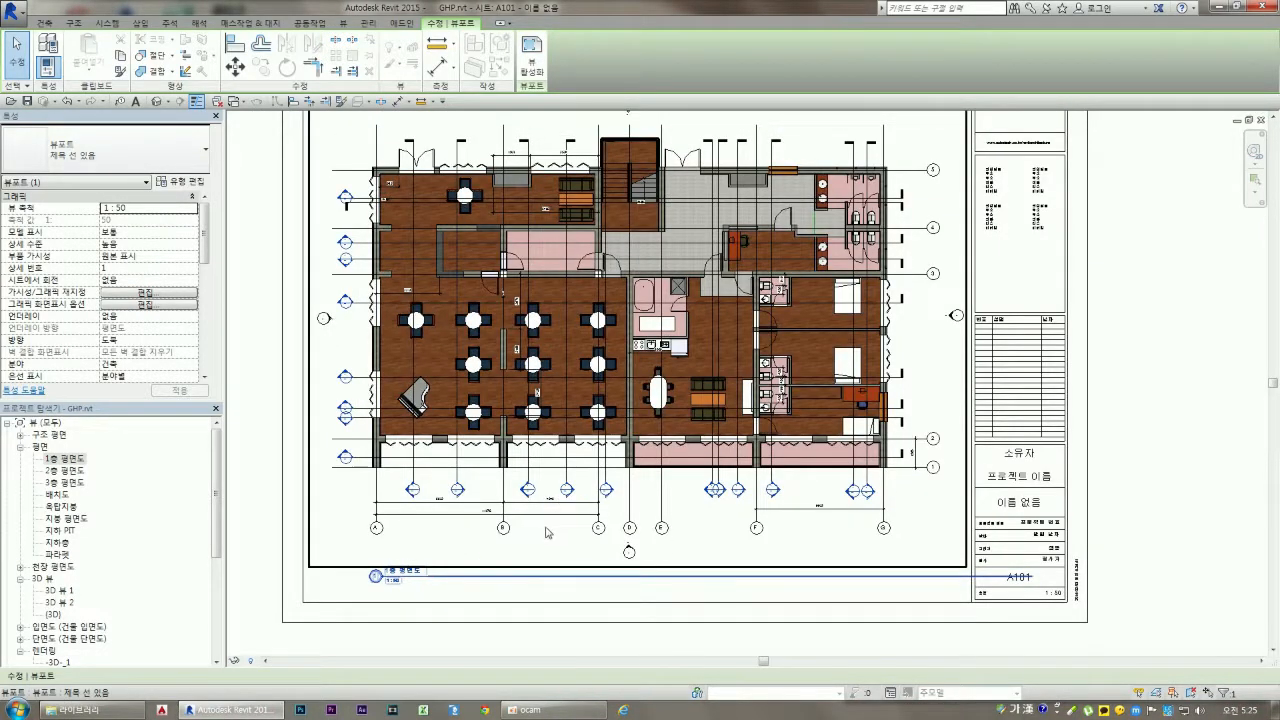
Shorten the 1층 평면도 view title line on sheet A101 so it ends just past the title text
left_click(505, 650)
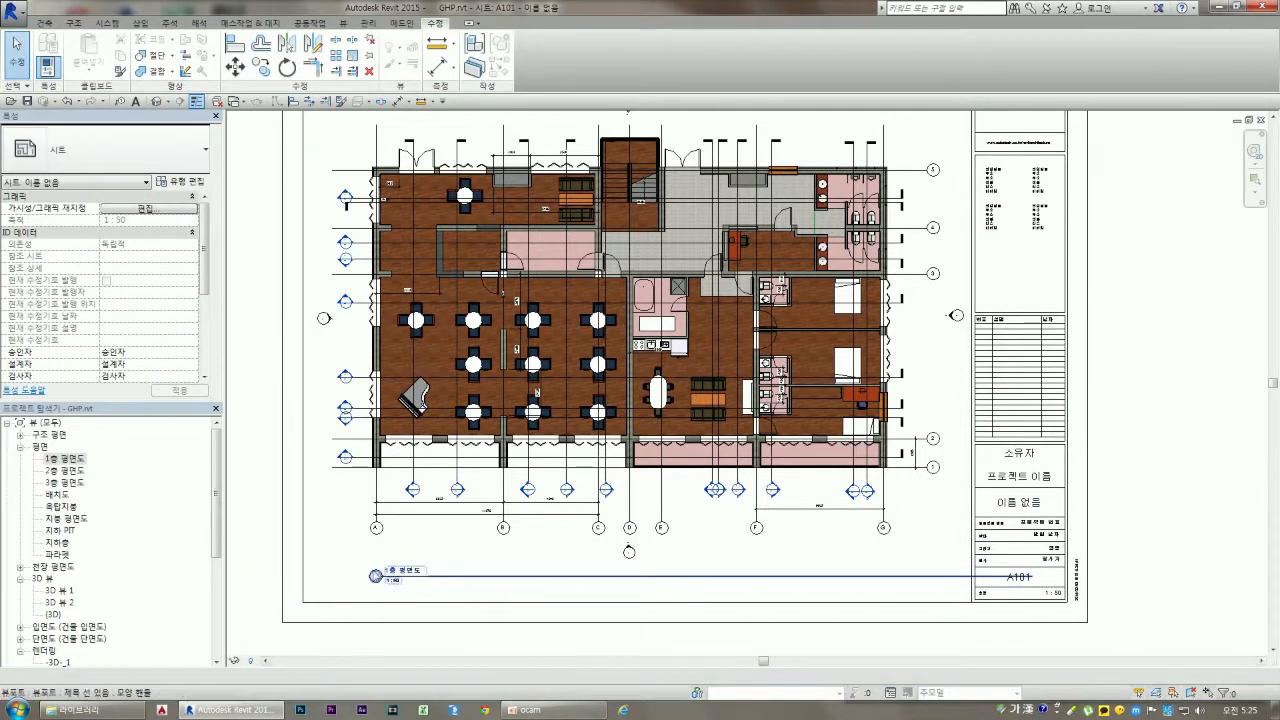
left_click(760, 576)
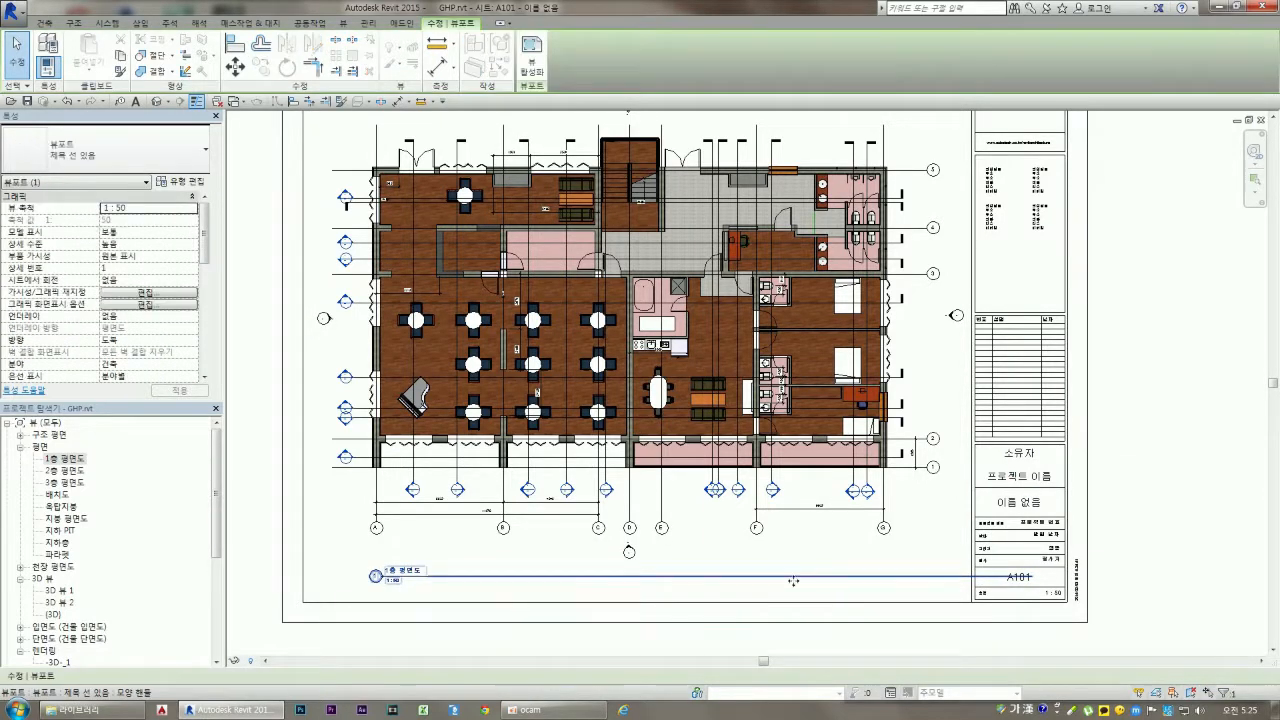
left_click(570, 492)
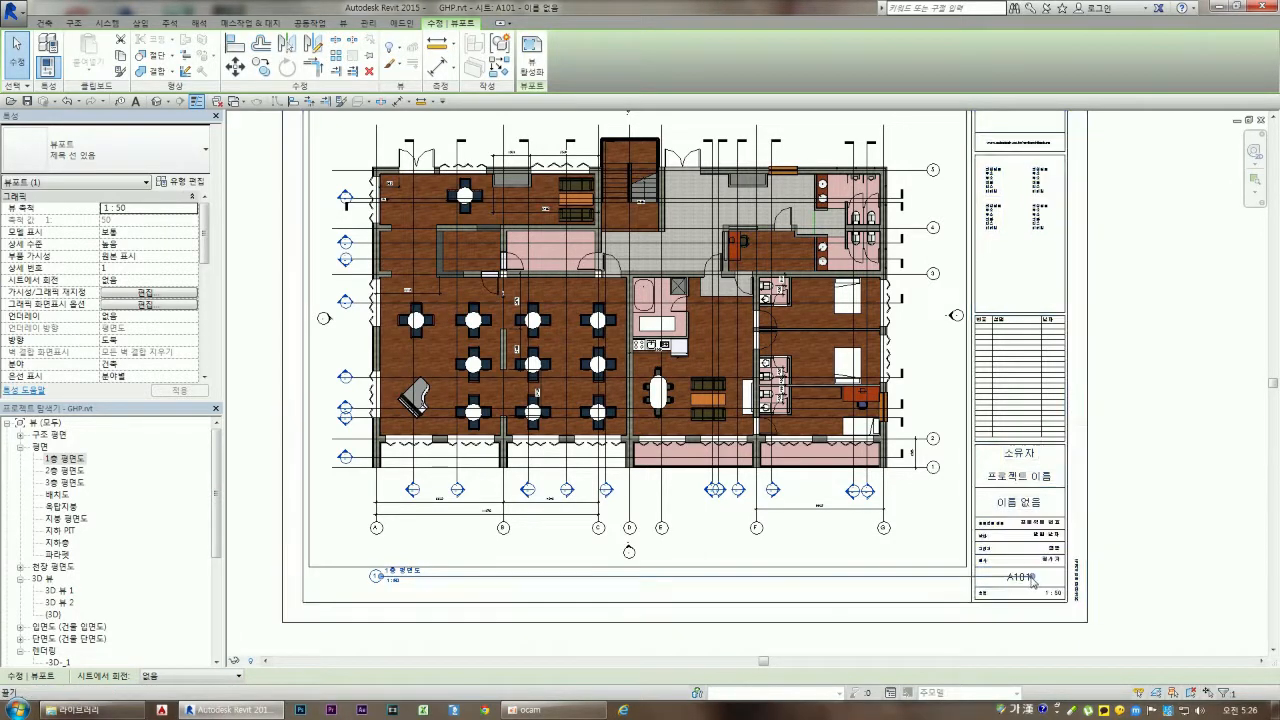
left_click_drag(1035, 577, 998, 578)
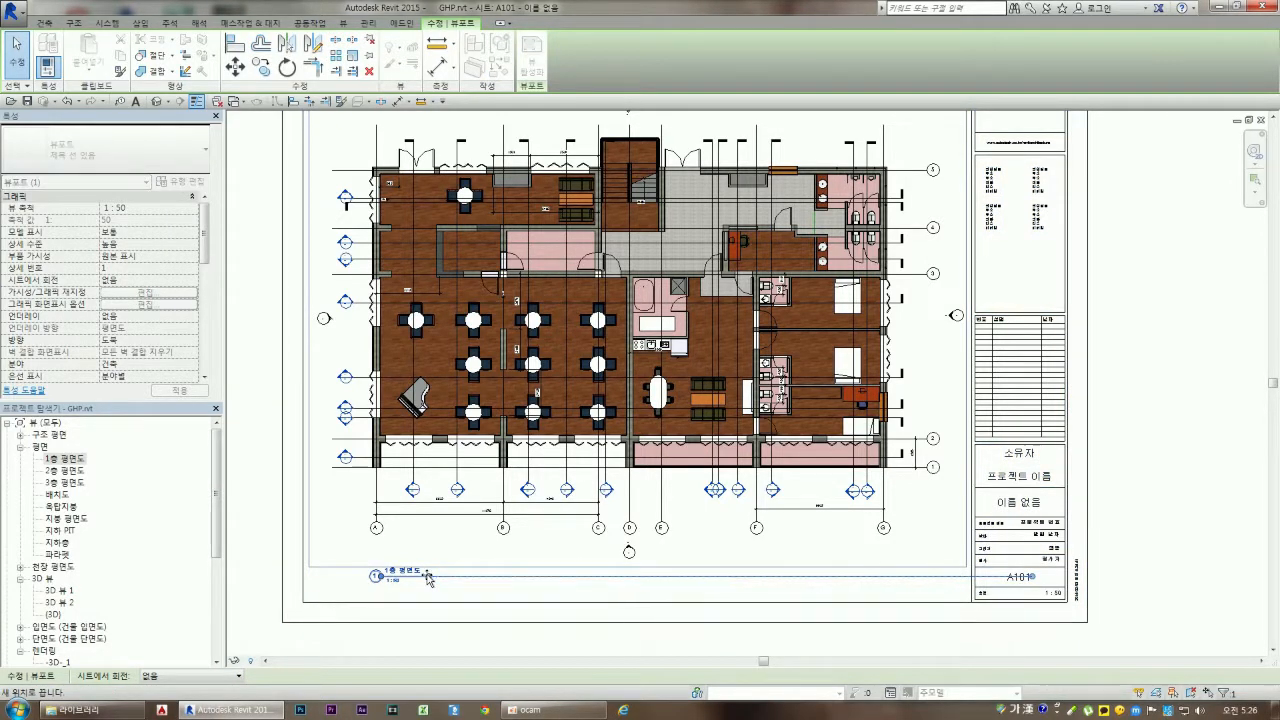
left_click_drag(427, 580, 428, 577)
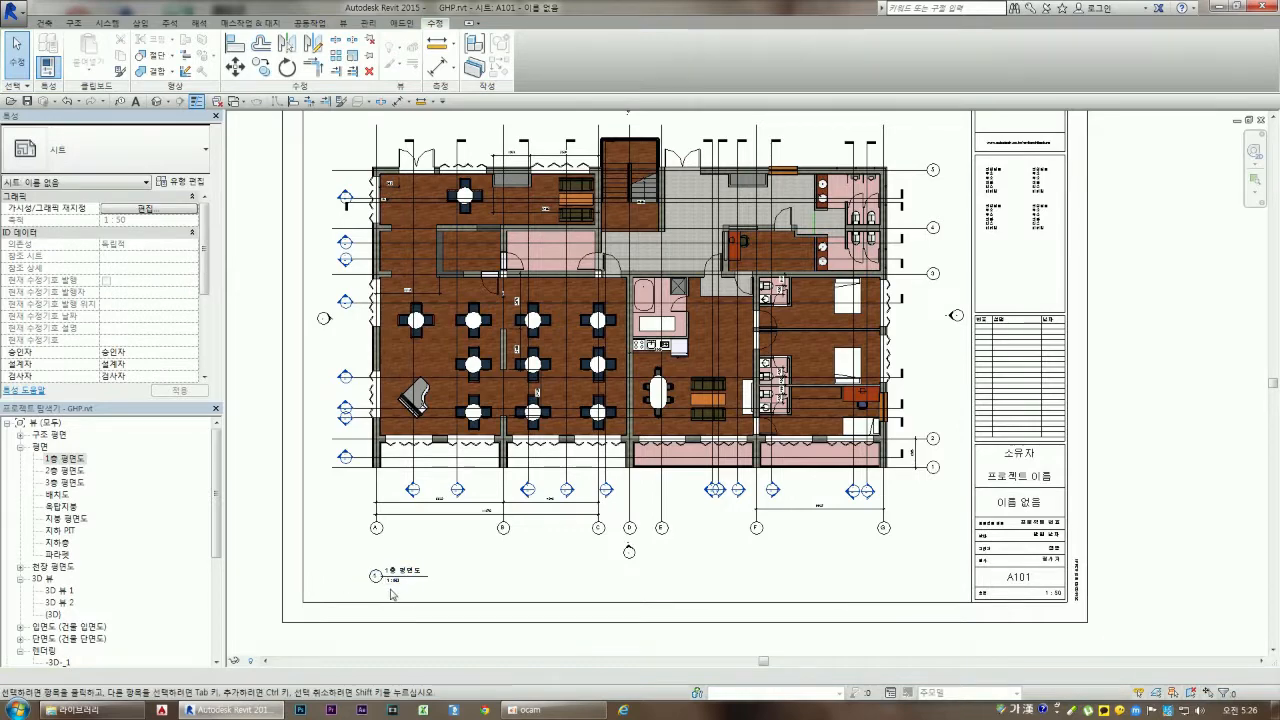
scroll(390, 594, "up", 4)
scroll(480, 570, "down", 2)
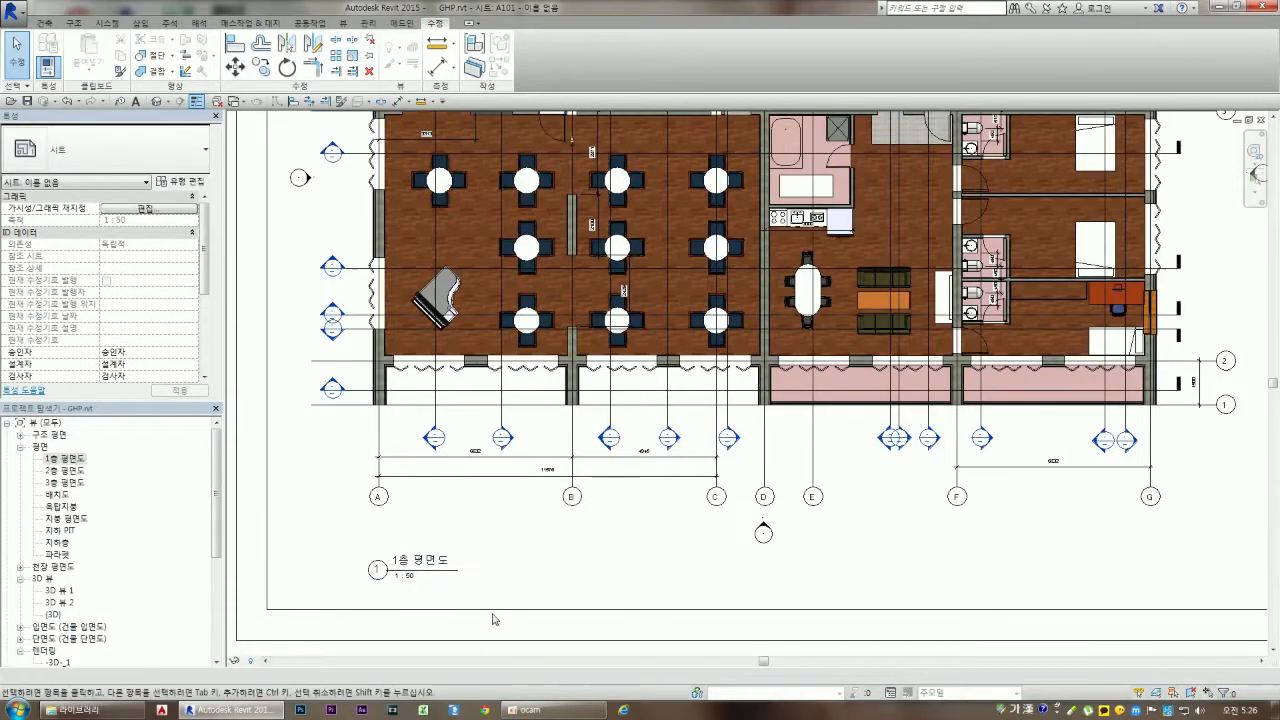
scroll(430, 545, "down", 3)
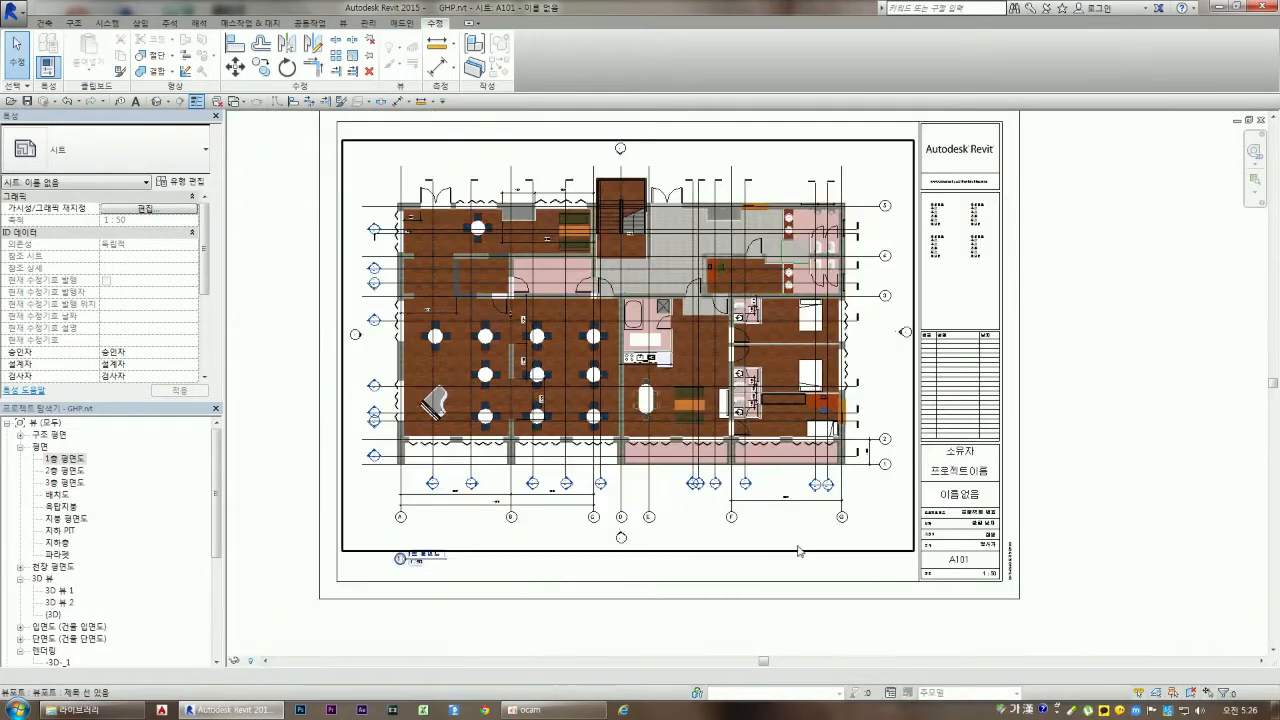
Examine the title block's sheet number and scale fields on A101, and clear the title block selection
scroll(960, 565, "up", 3)
left_click(969, 591)
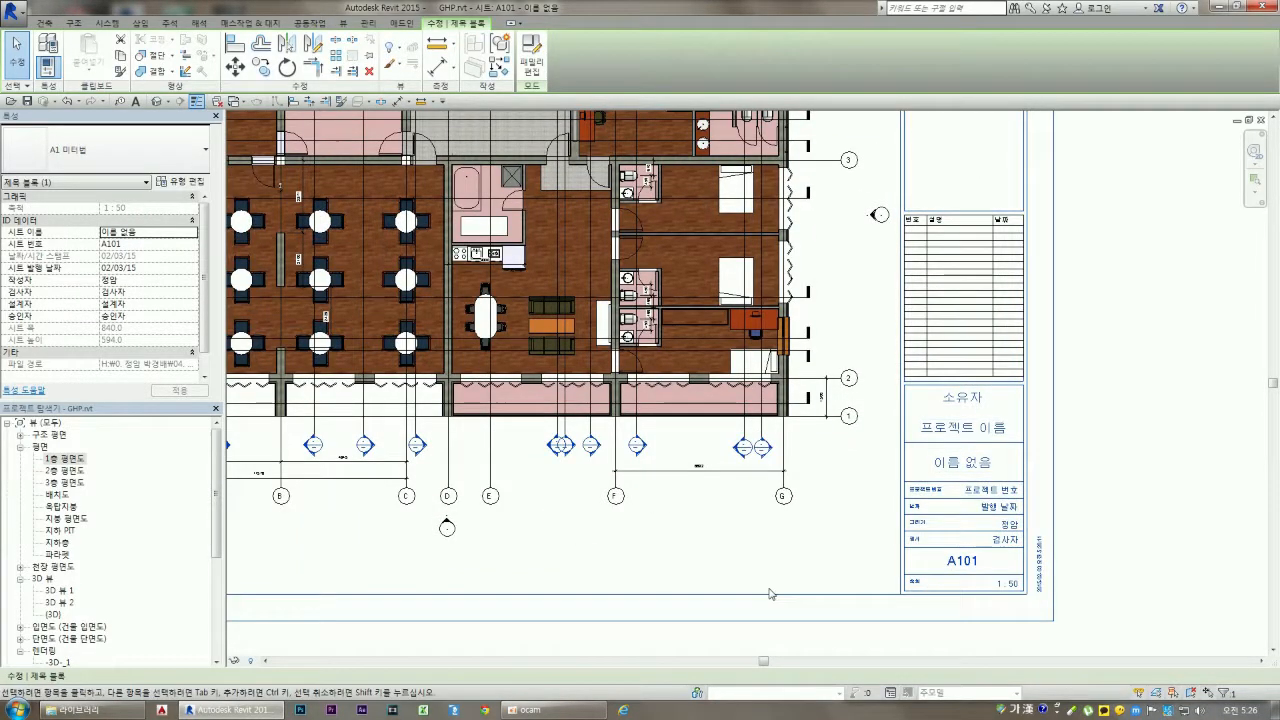
left_click(826, 580)
scroll(850, 580, "down", 2)
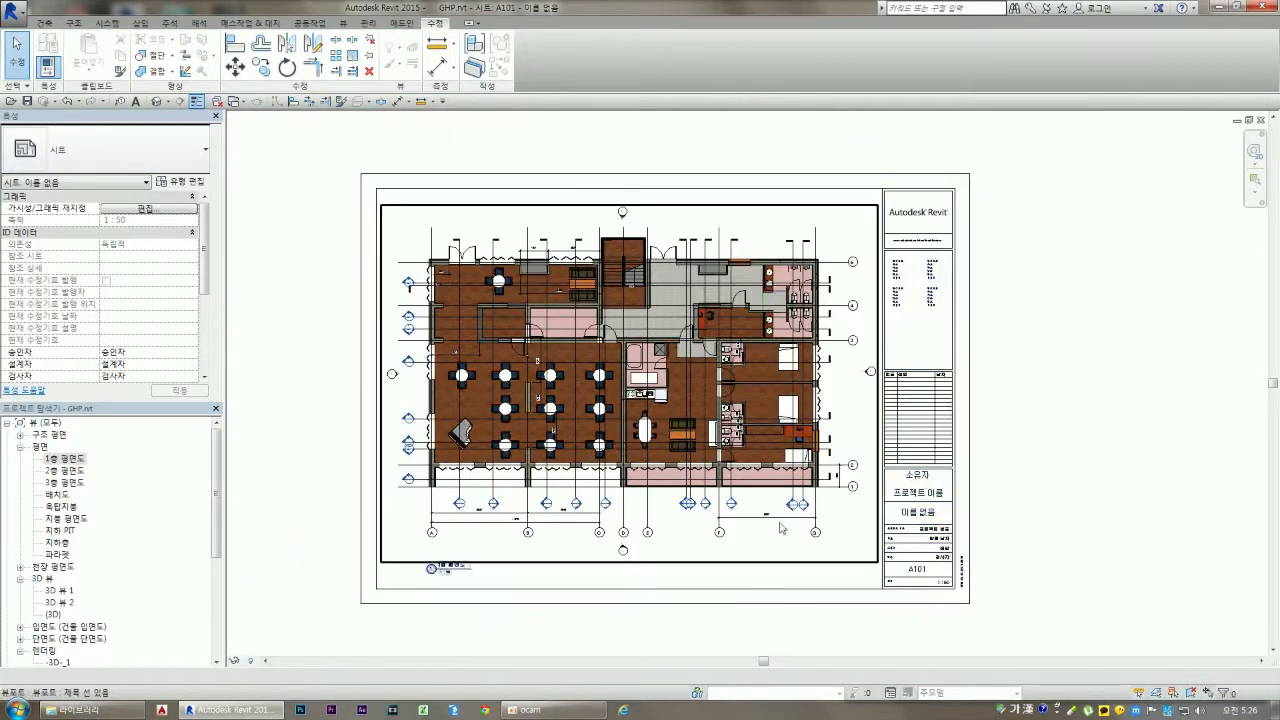
Open the 1층 평면도 floor plan view and set its view scale to 1:100
double_click(65, 458)
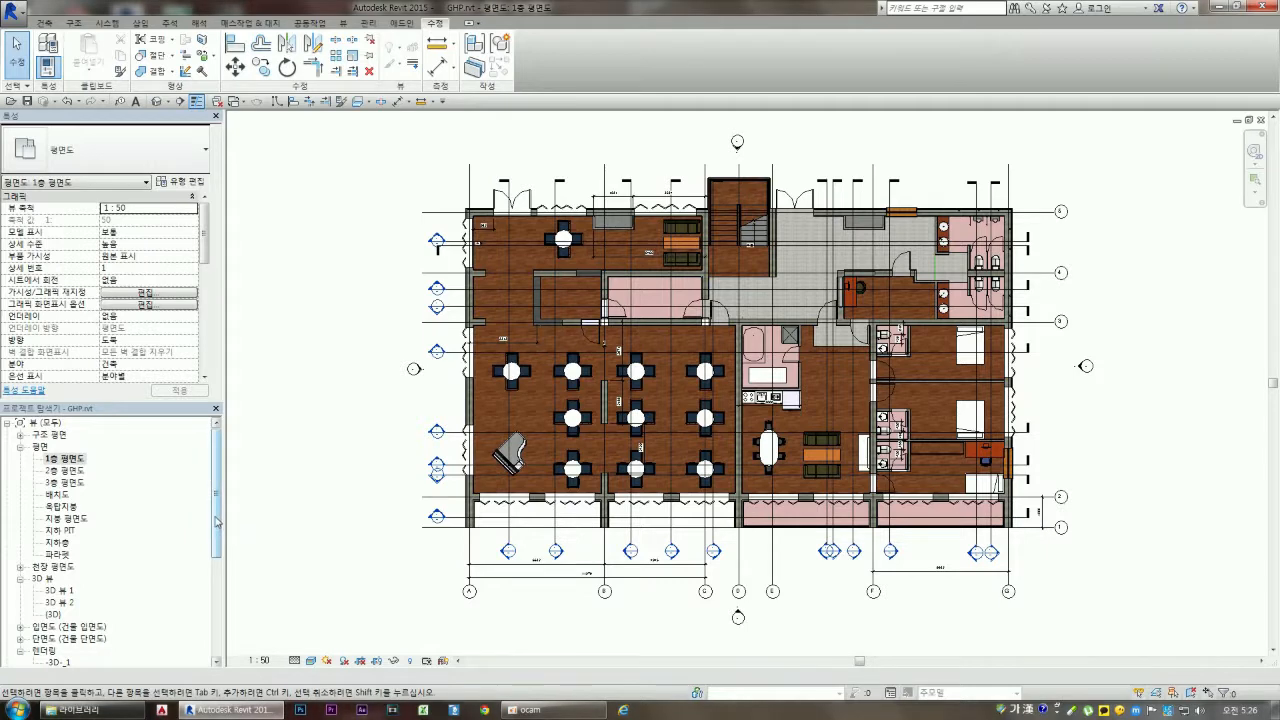
left_click(262, 661)
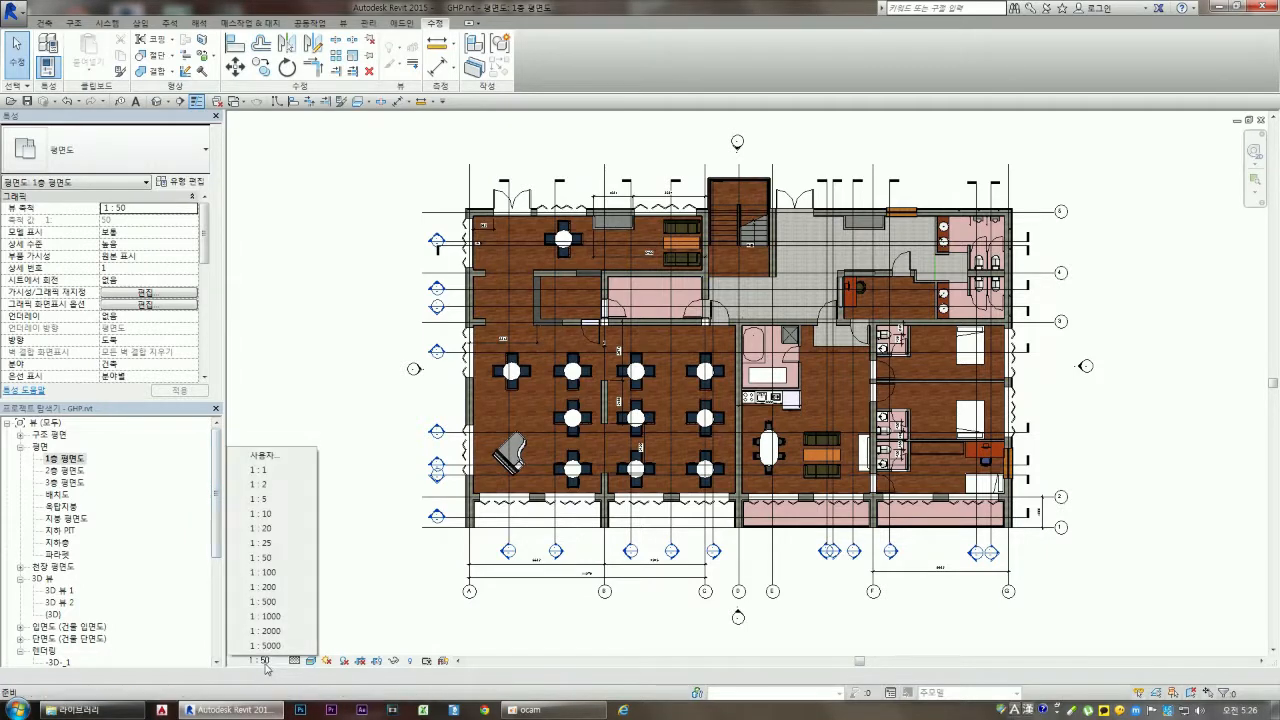
left_click(268, 573)
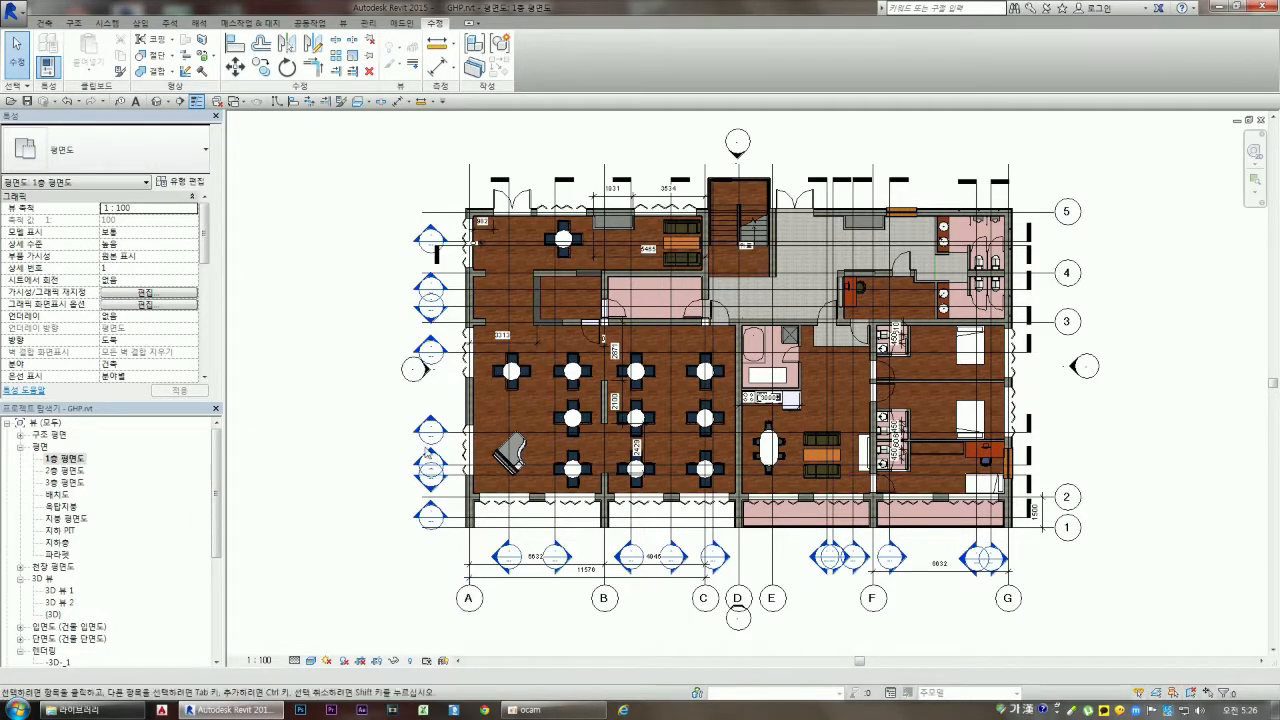
Return to sheet A101 and inspect the size and title of the placed 1층 평면도 view
left_click_drag(215, 493, 215, 598)
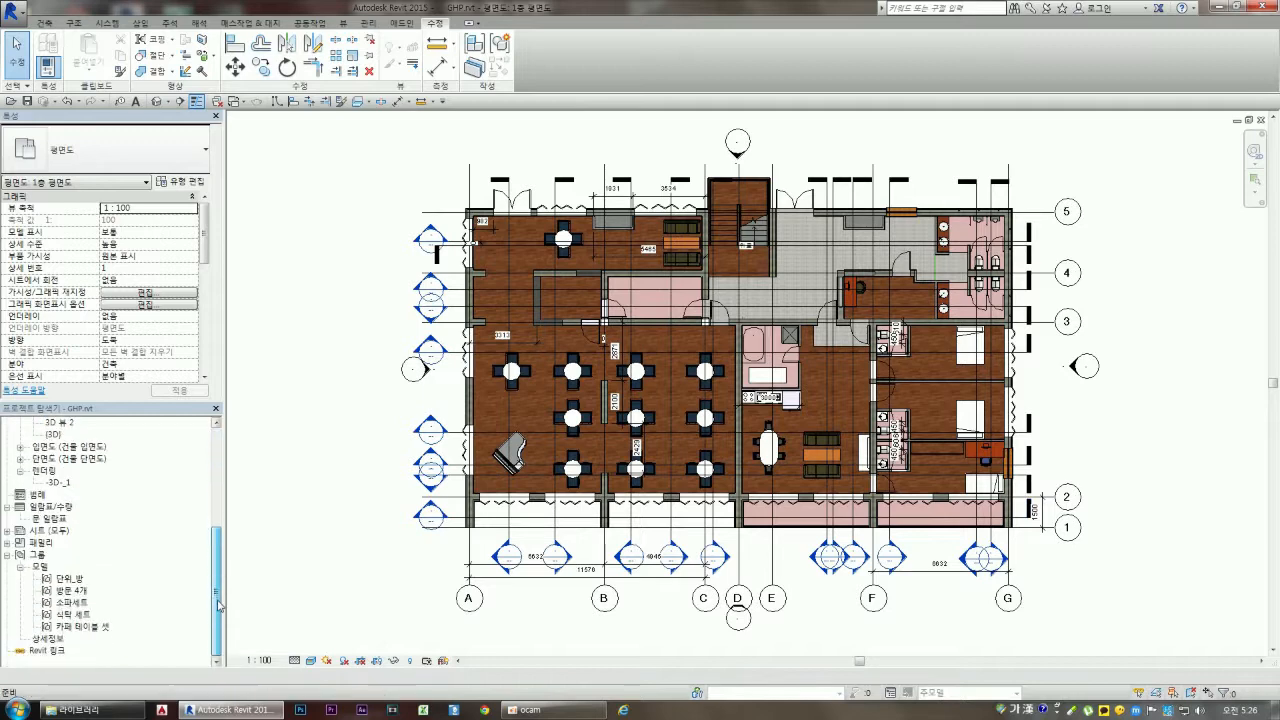
left_click(8, 531)
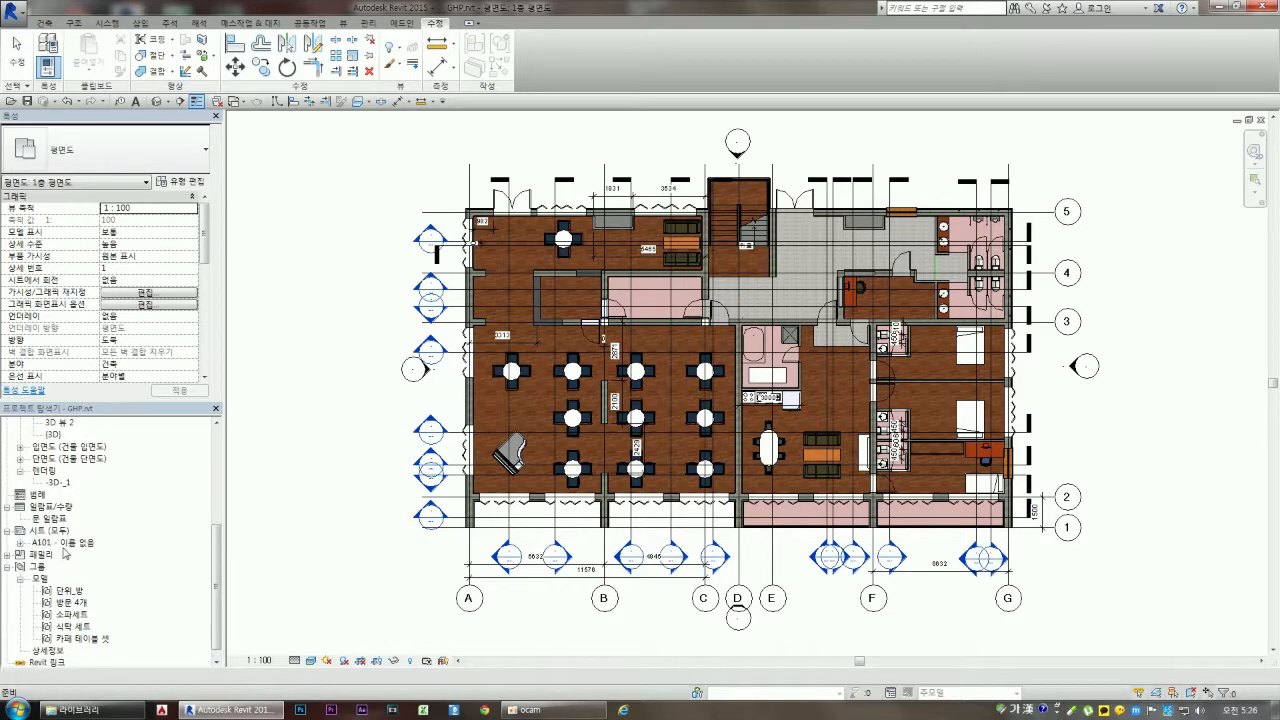
double_click(64, 543)
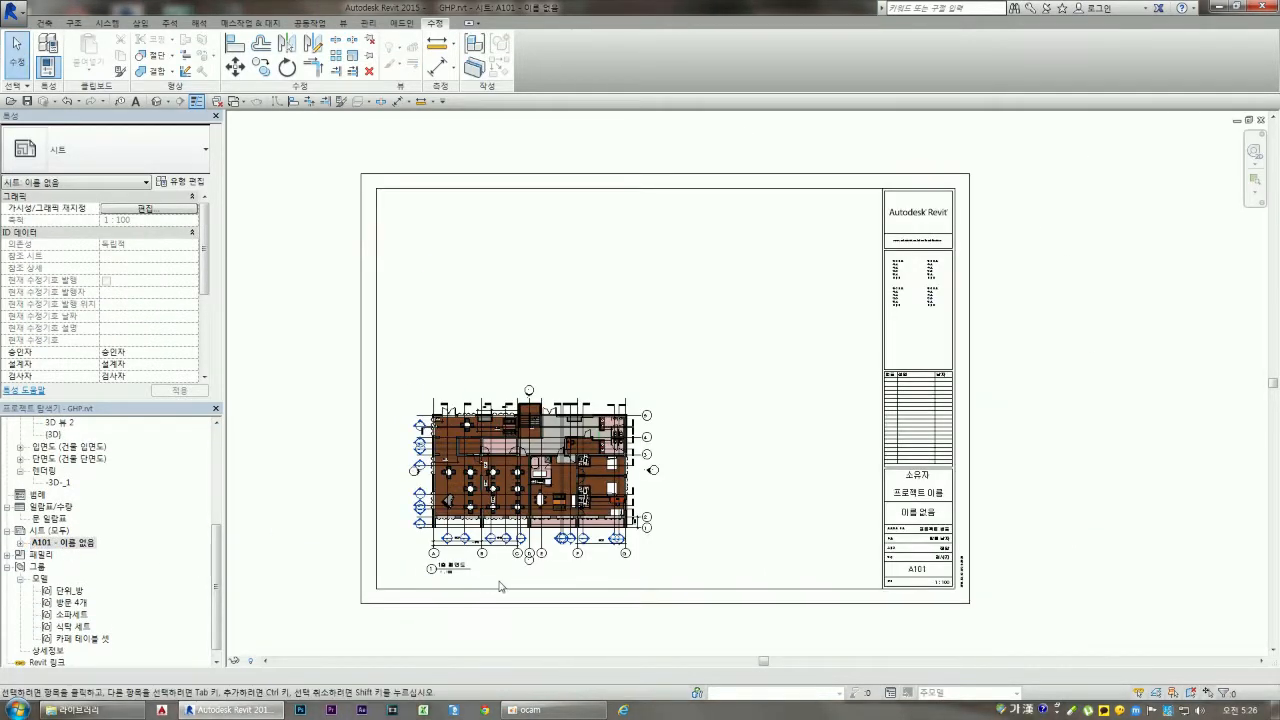
scroll(455, 566, "up", 5)
scroll(444, 520, "down", 4)
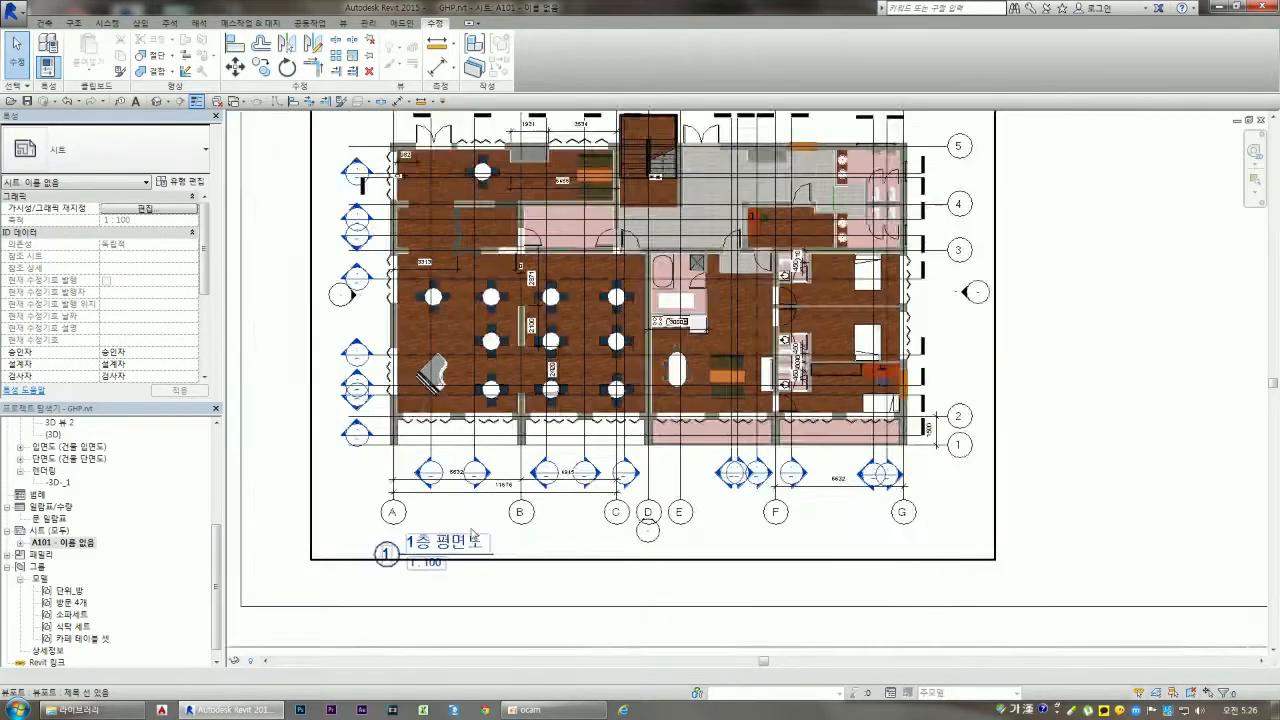
Activate the 1층 평면도 viewport within the sheet, and open the same plan view from beneath sheet A101
left_click(500, 447)
double_click(500, 447)
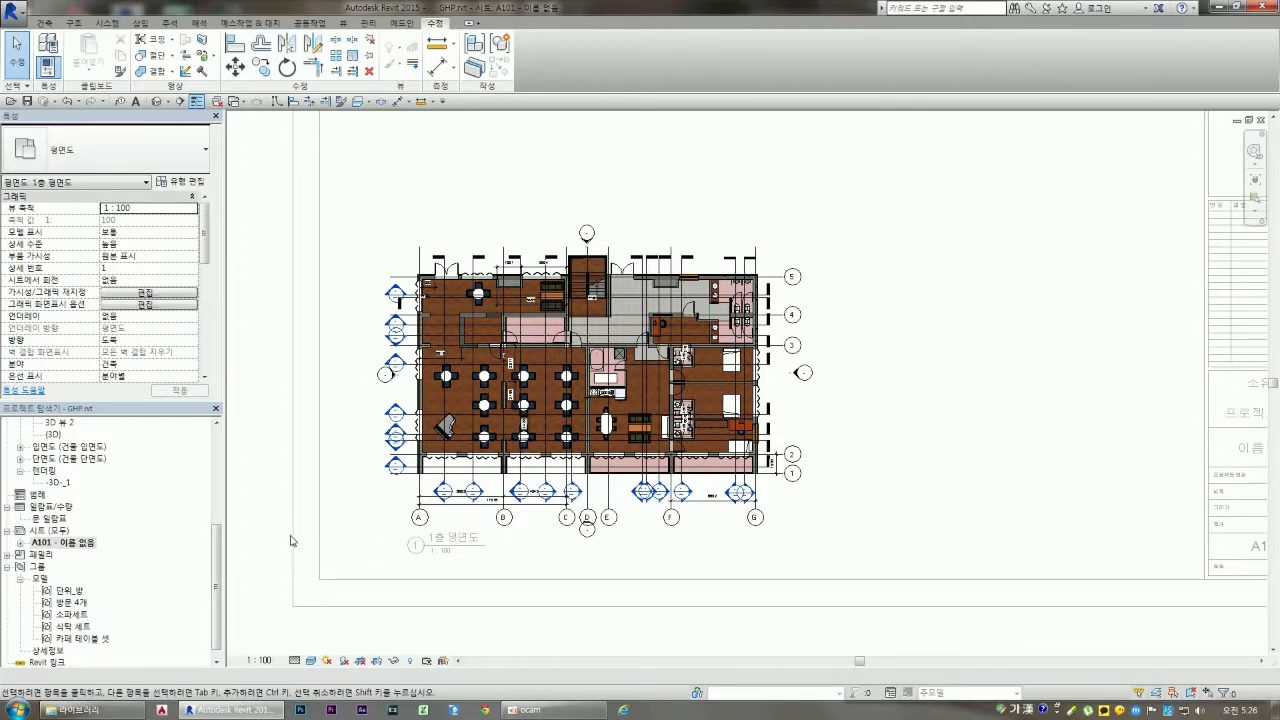
left_click(57, 531)
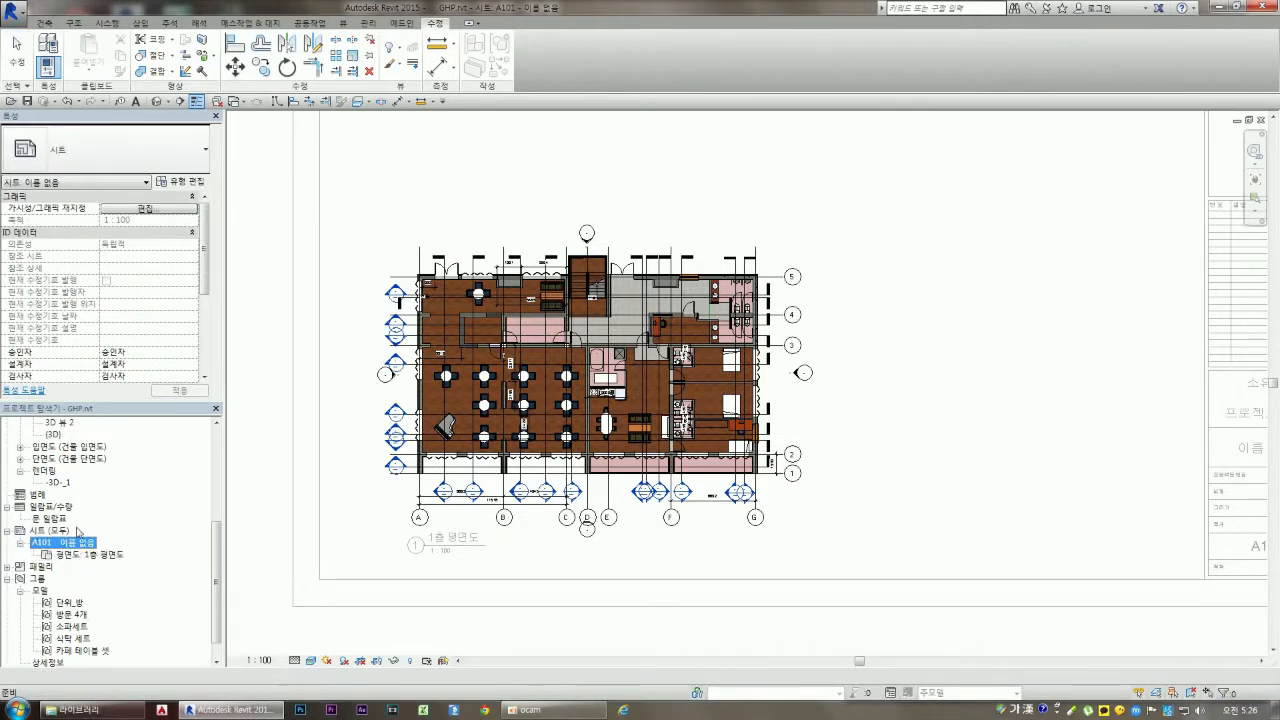
left_click(60, 542)
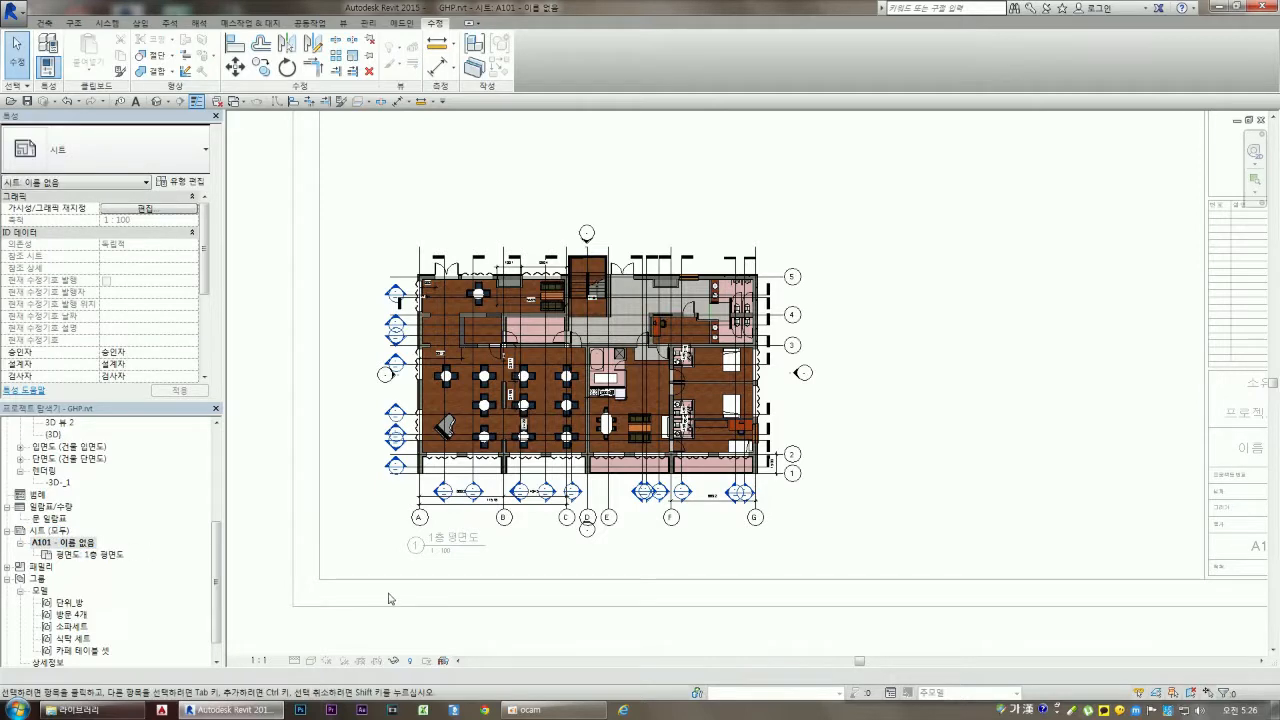
double_click(96, 556)
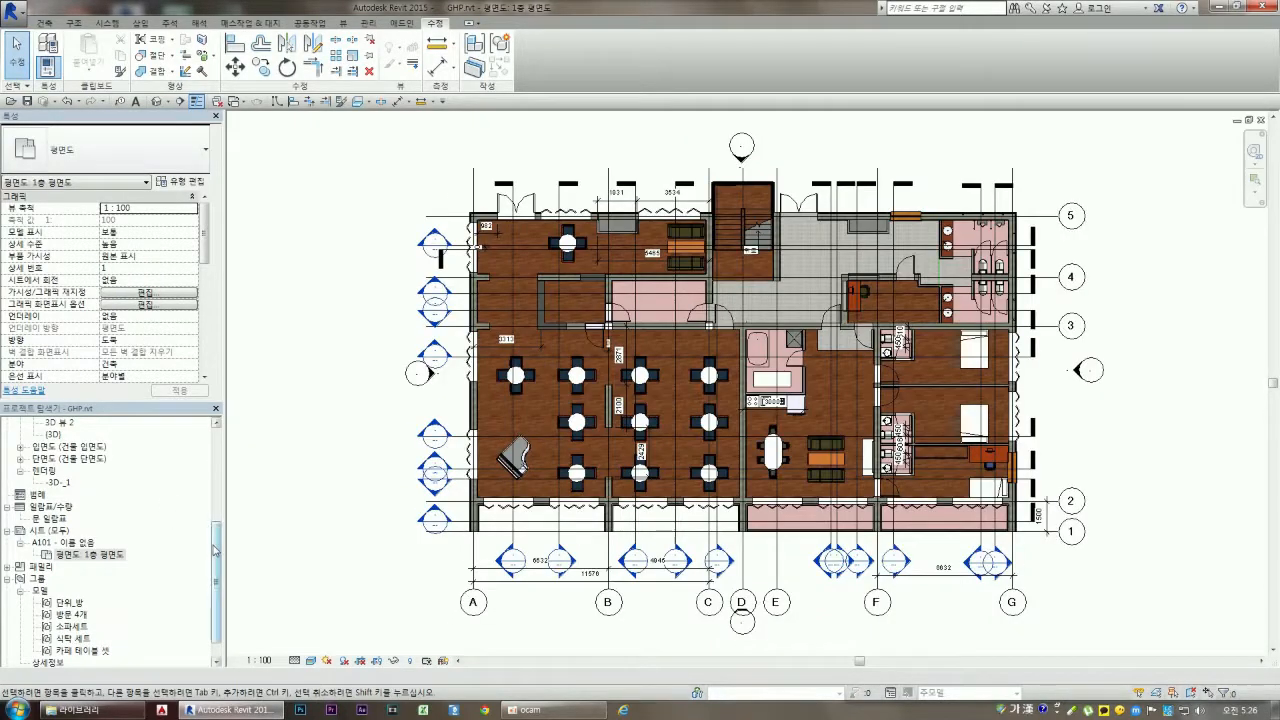
Reopen sheet A101 from the project's sheet list, and select and deselect its title block
left_click_drag(210, 548, 211, 470)
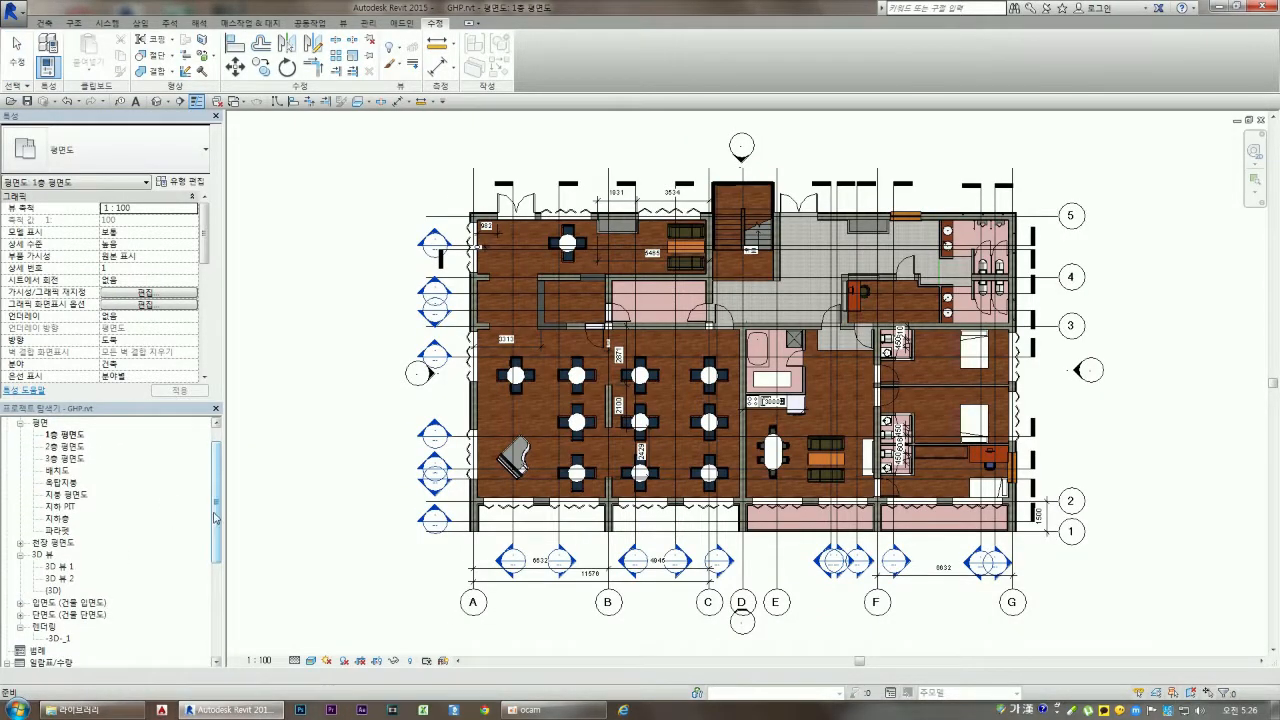
left_click_drag(215, 520, 217, 570)
scroll(36, 554, "down", 2)
double_click(75, 543)
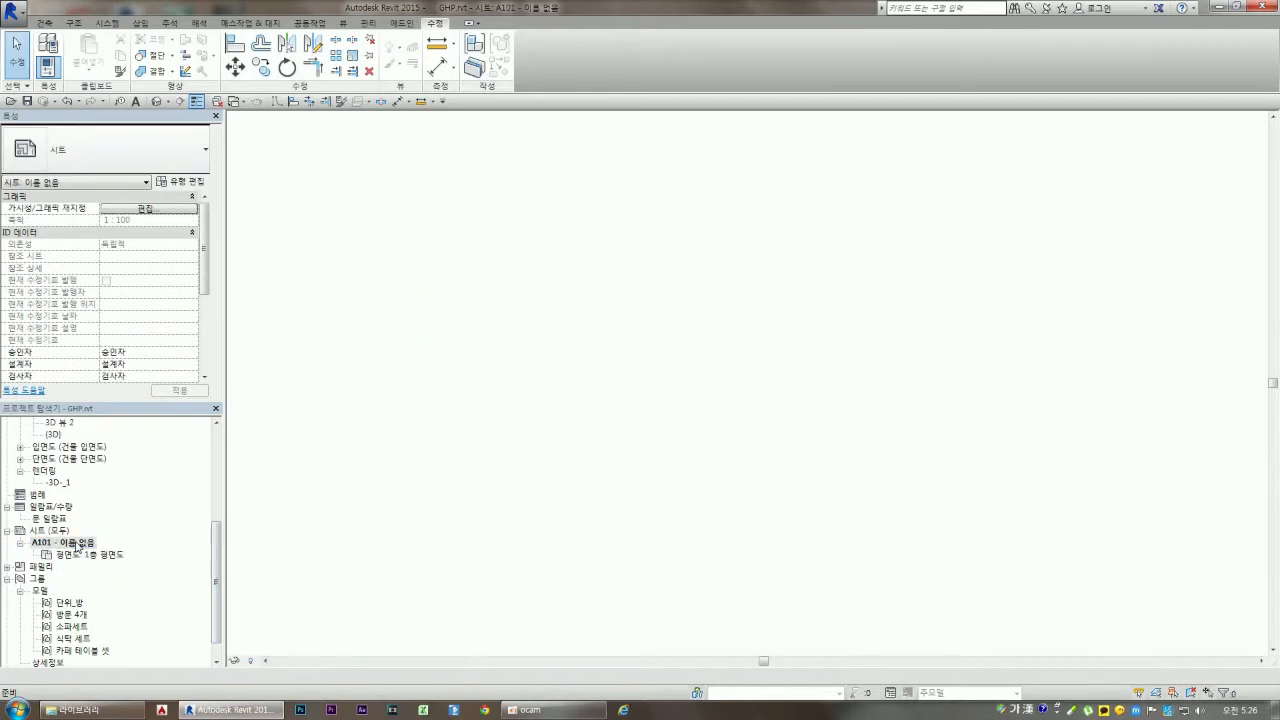
left_click(466, 590)
scroll(472, 576, "down", 3)
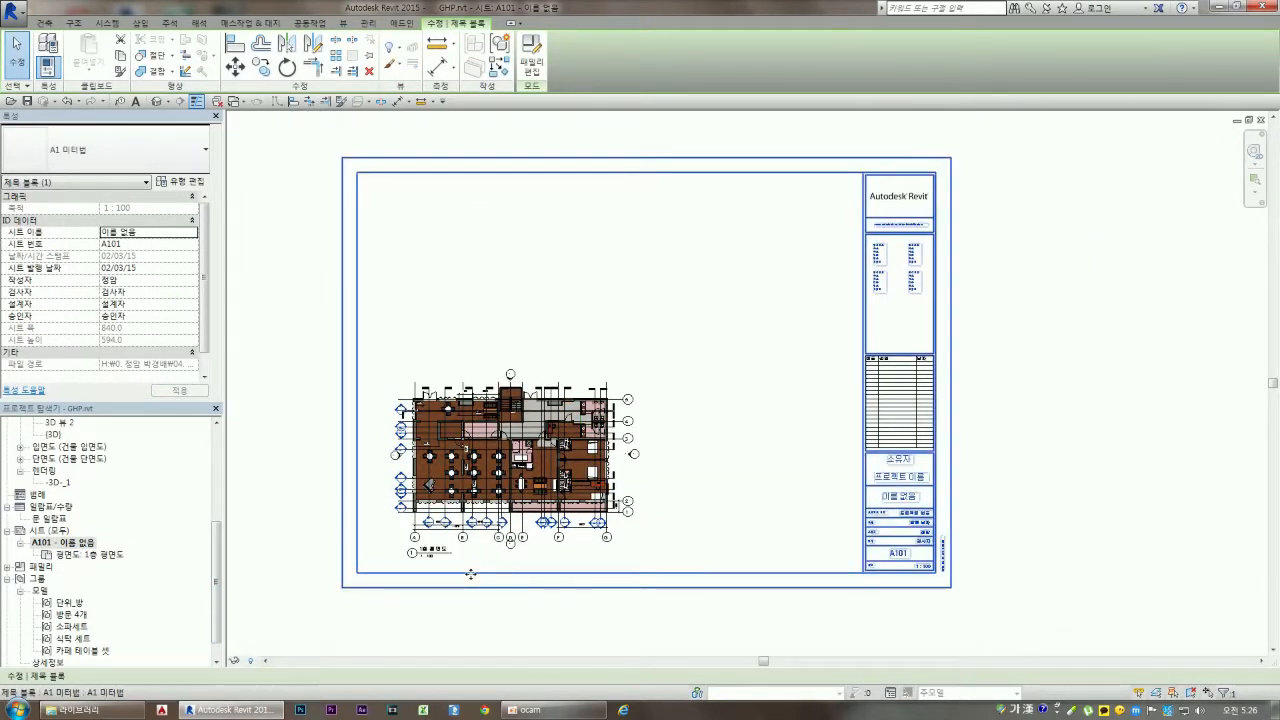
left_click(723, 491)
Activate the 1층 평면도 viewport on sheet A101 and set its view scale to 1:50
left_click(563, 470)
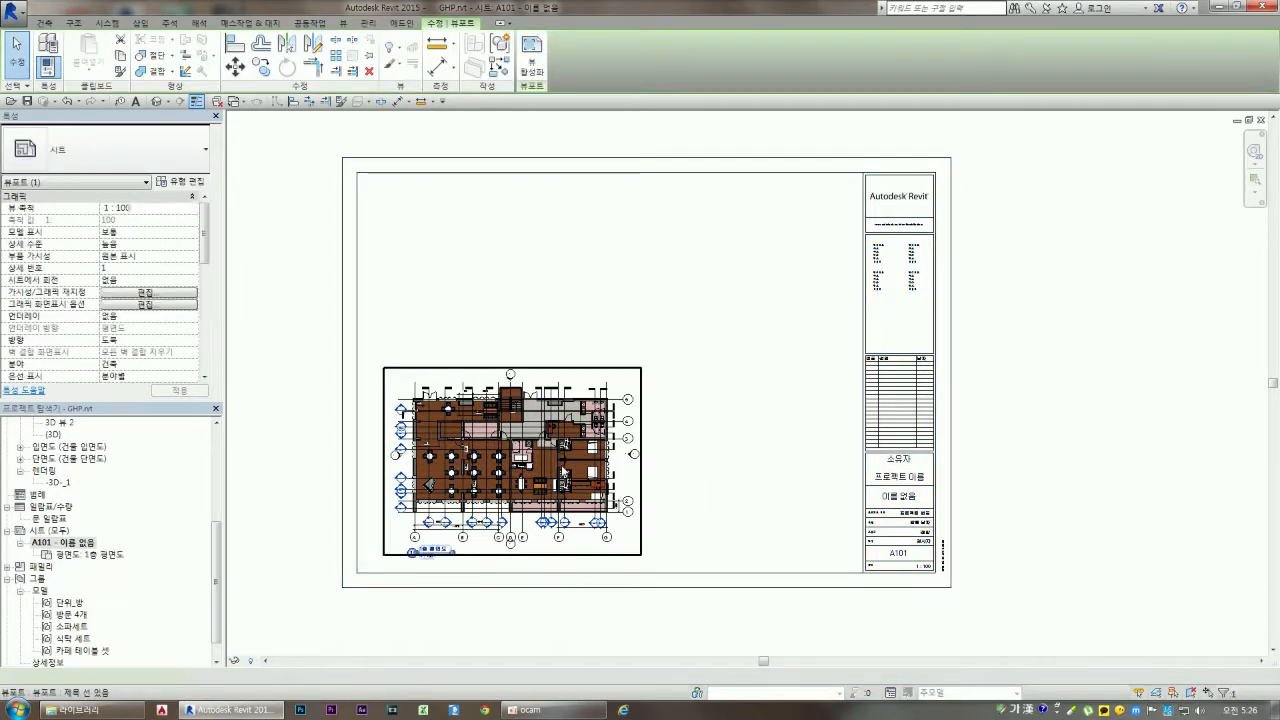
double_click(563, 470)
scroll(470, 530, "up", 2)
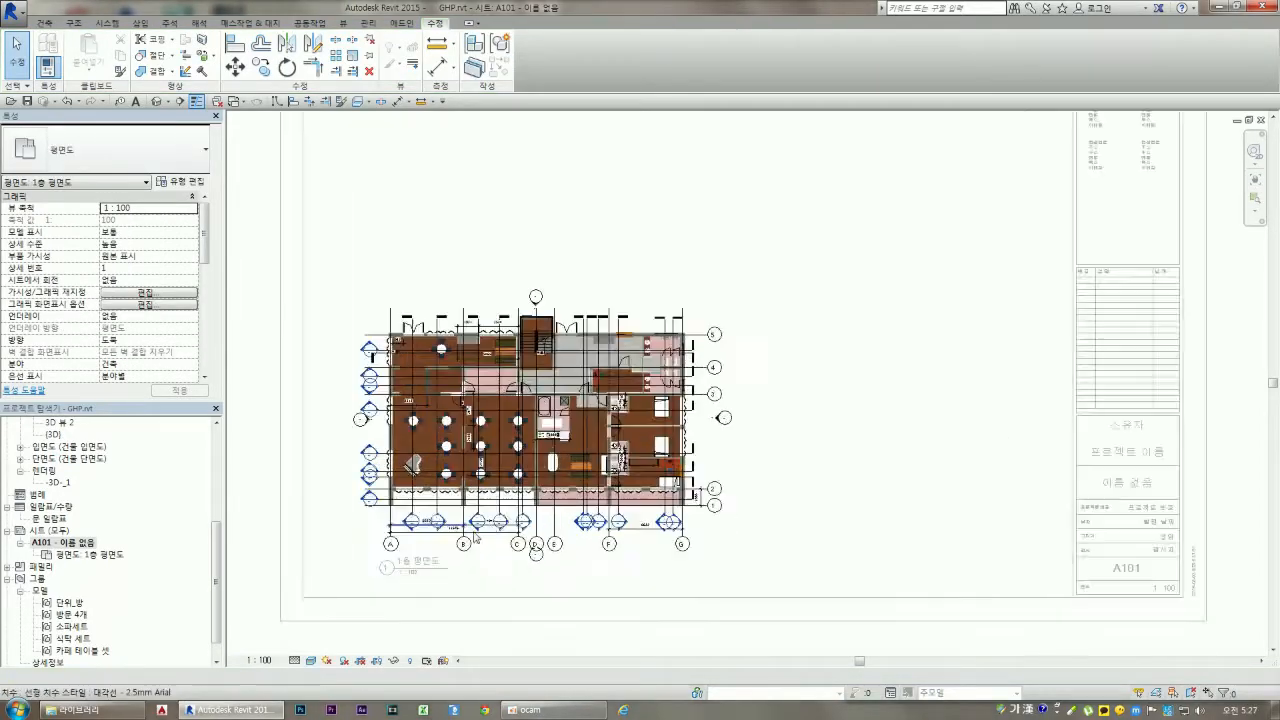
scroll(476, 538, "up", 1)
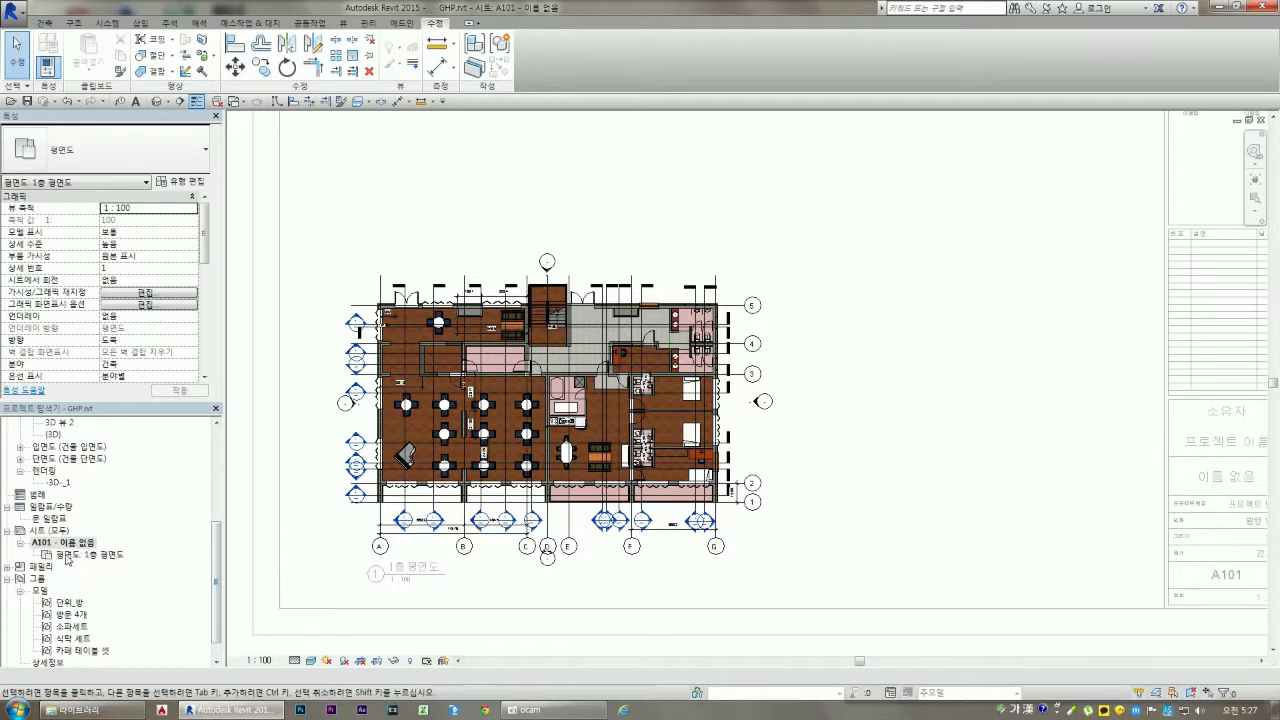
mouse_move(218, 568)
left_mouse_down()
mouse_move(217, 467)
mouse_move(222, 548)
left_mouse_up()
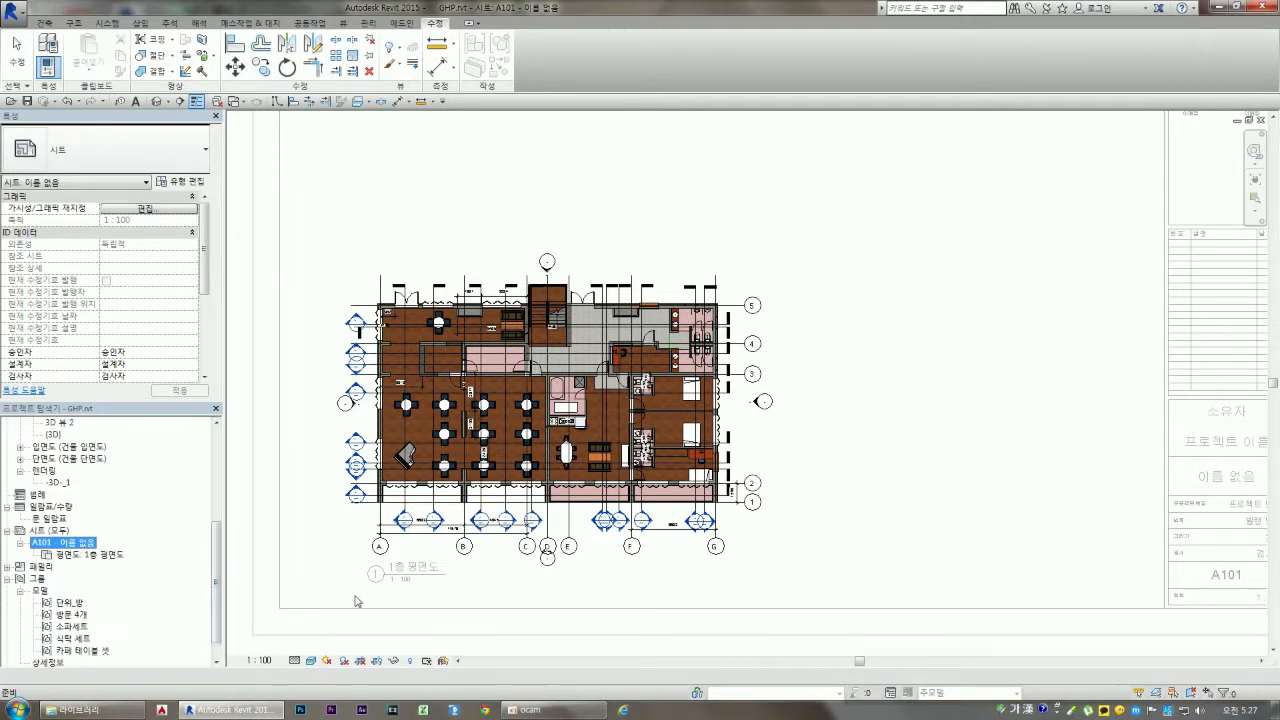
left_click(331, 564)
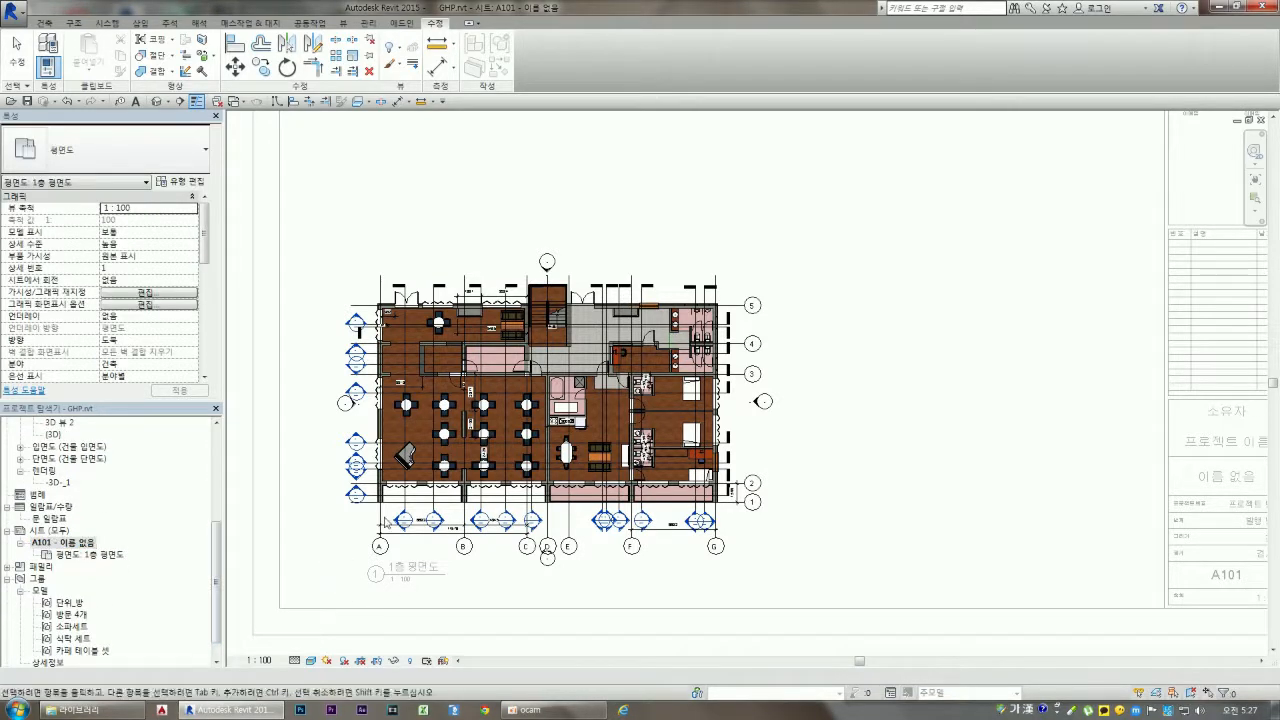
left_click(258, 661)
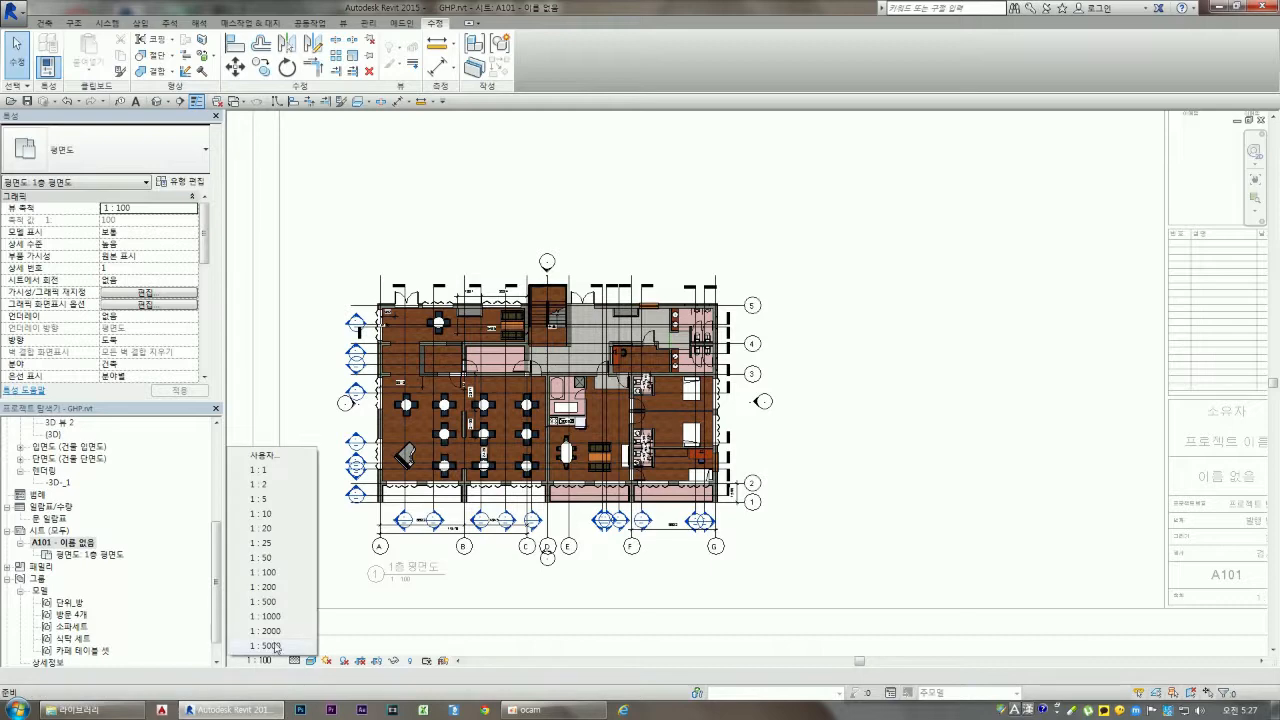
left_click(269, 558)
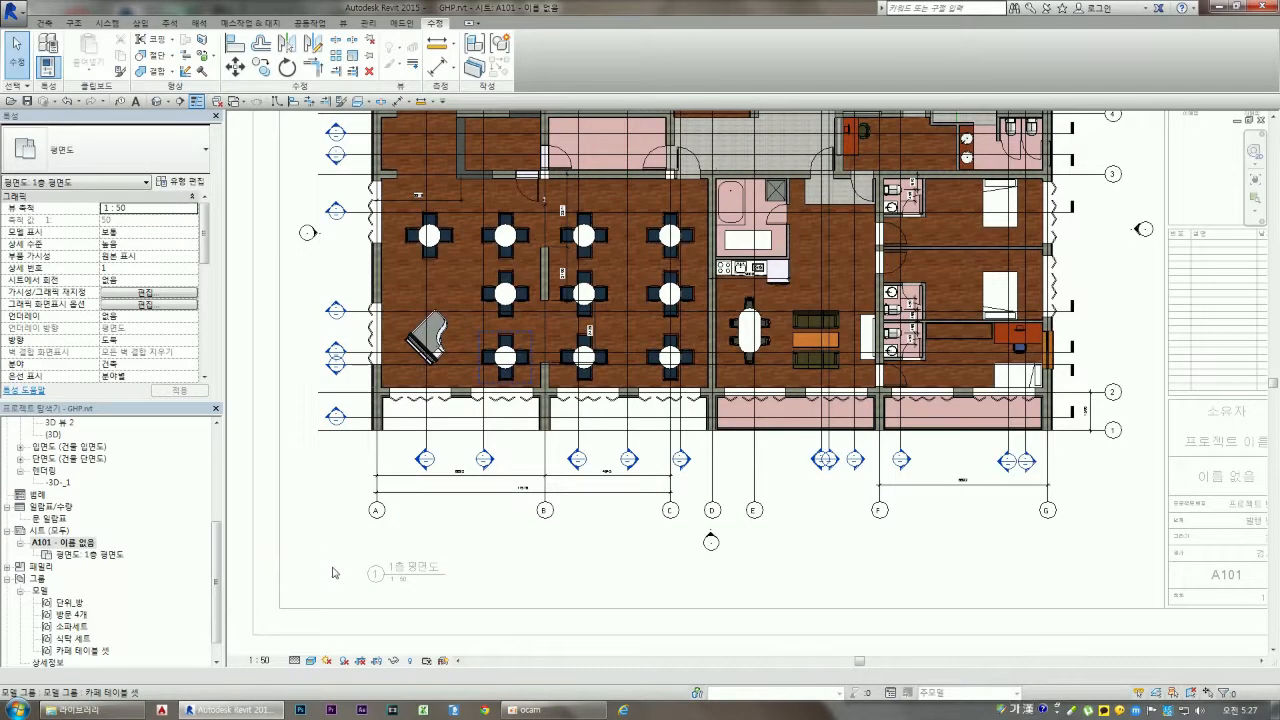
Select a 카페 테이블 셋 group inside the activated plan and clear the selection
left_click(505, 355)
scroll(582, 550, "down", 2)
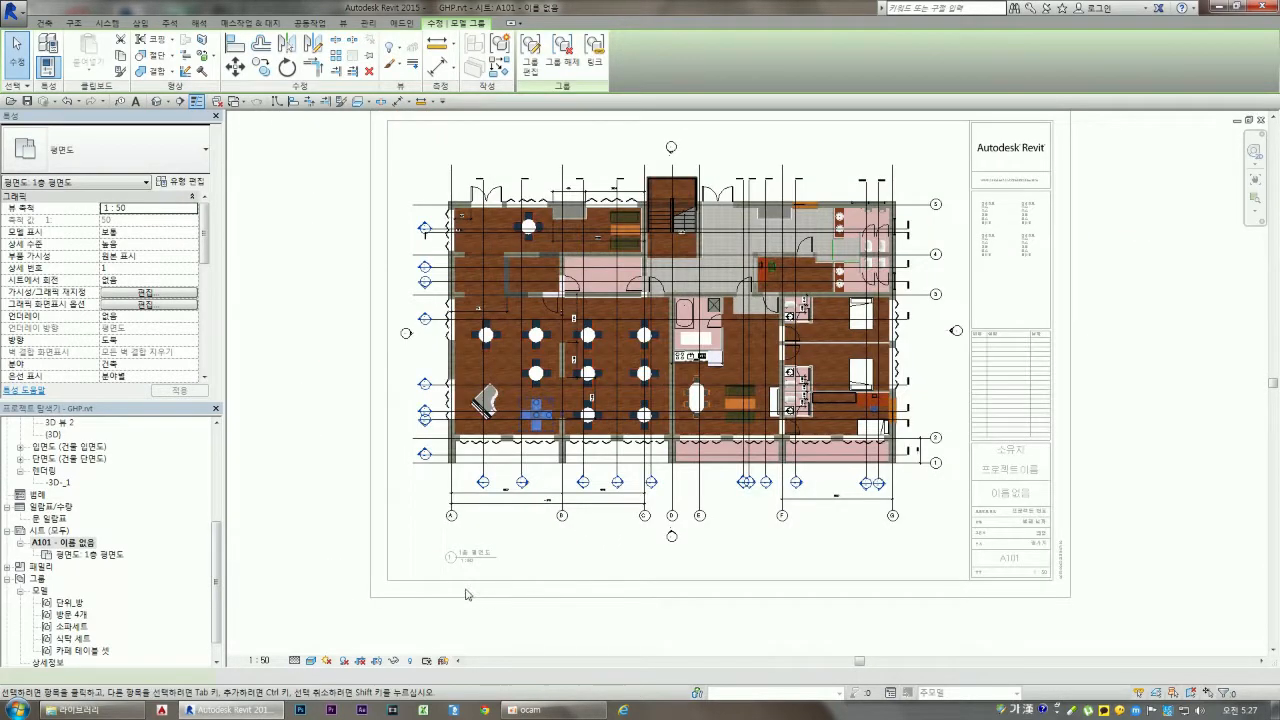
left_click(369, 630)
scroll(118, 513, "up", 5)
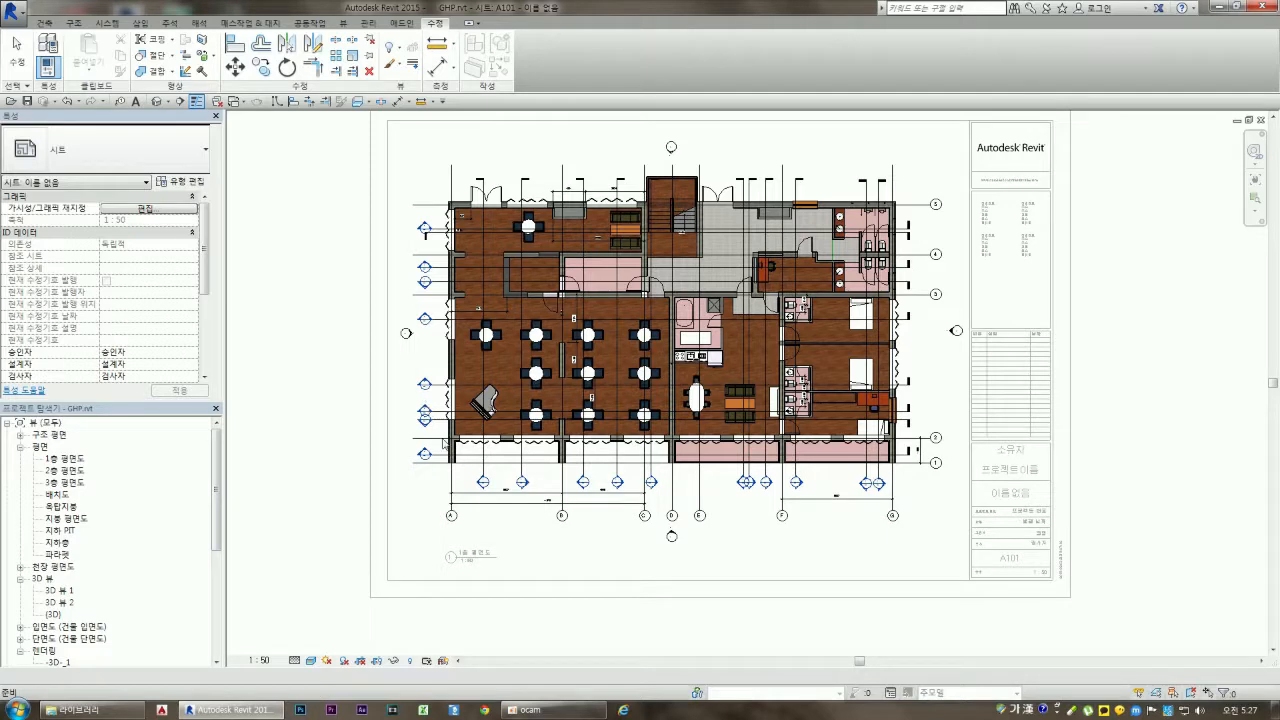
Deactivate the 1층 평면도 viewport to return to sheet A101, and review the complete sheet layout
left_click_drag(219, 469, 219, 570)
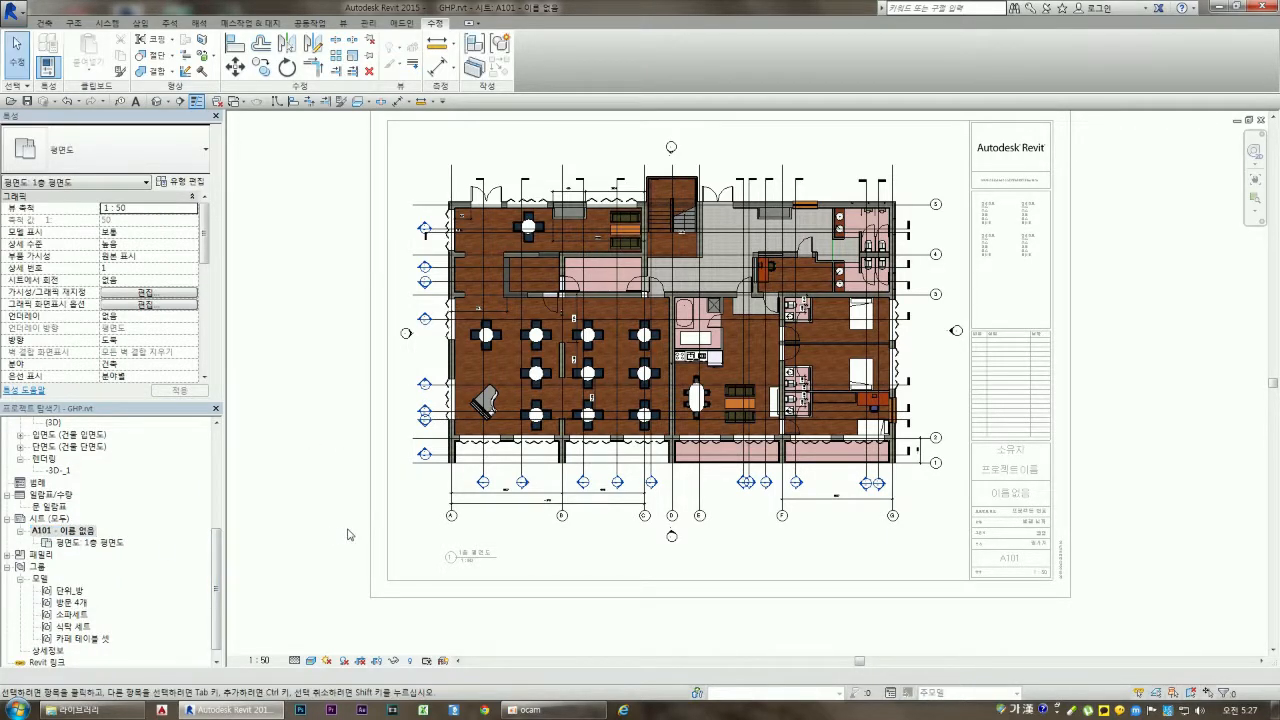
double_click(313, 558)
scroll(313, 552, "down", 1)
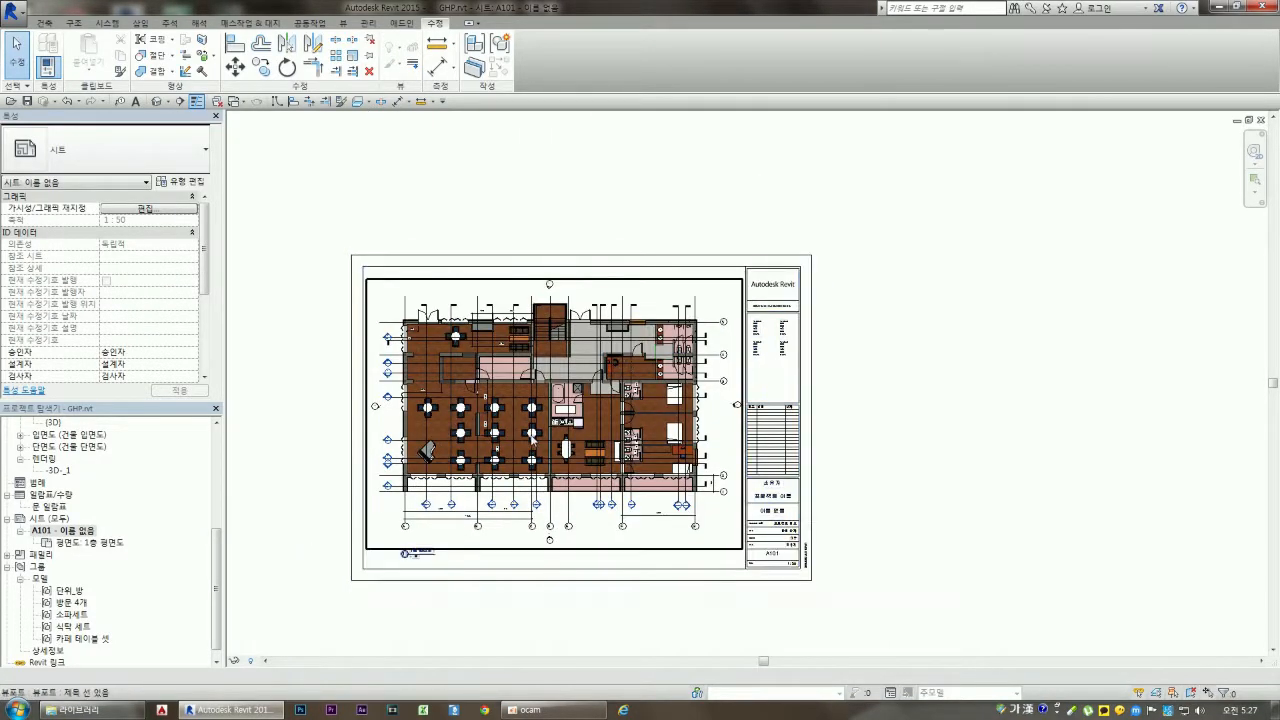
scroll(605, 607, "up", 1)
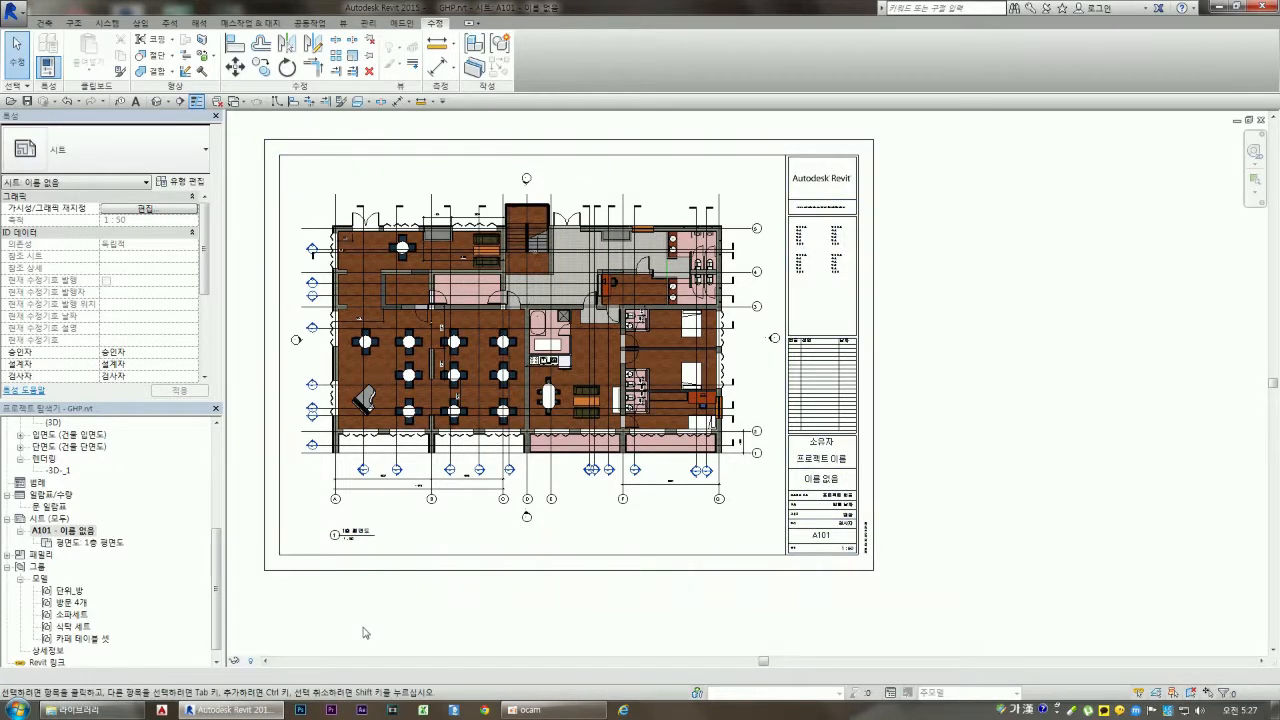
Activate the 1층 평면도 viewport and change its visual style first to 은선 and finally to 와이어프레임
double_click(438, 507)
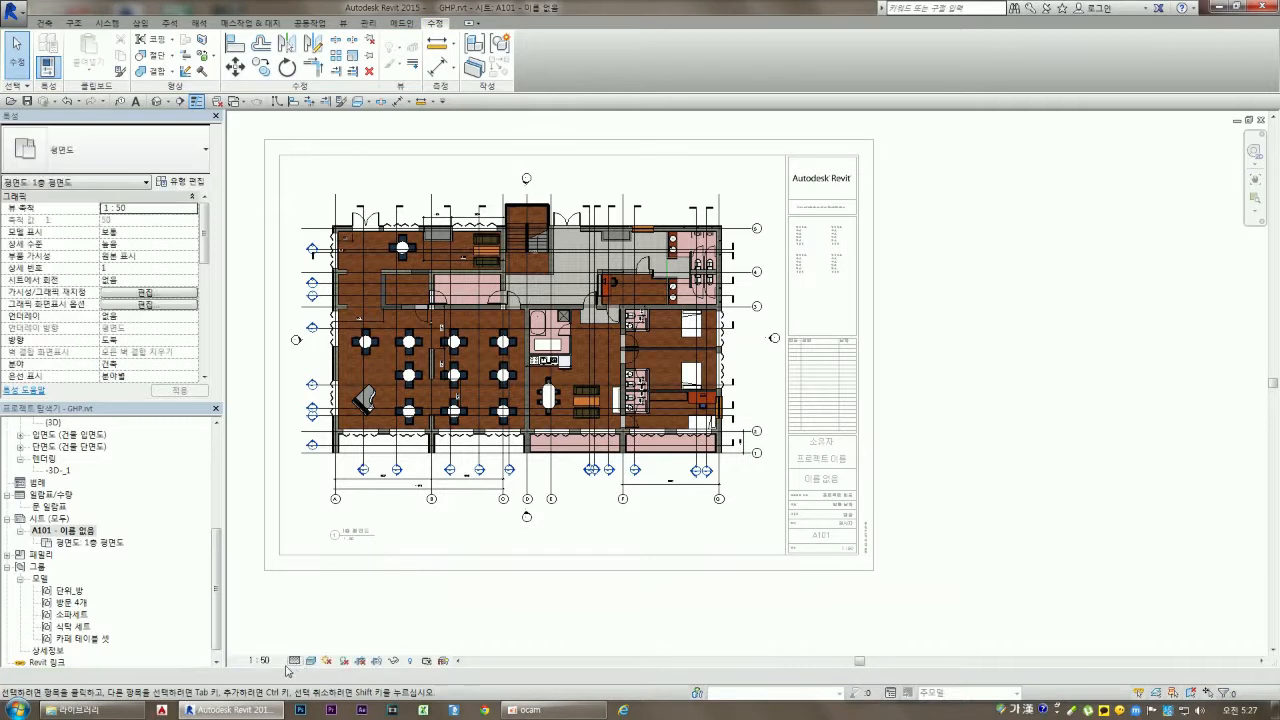
left_click(311, 661)
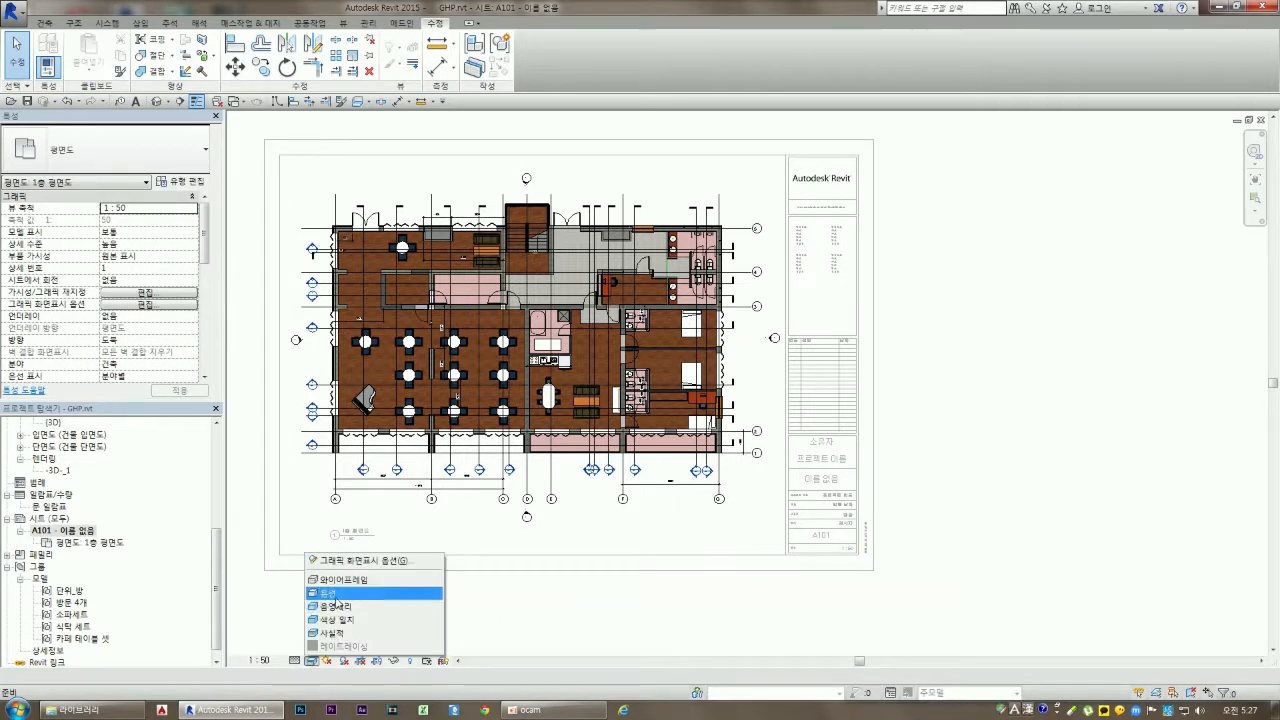
left_click(337, 596)
left_click(311, 661)
left_click(337, 576)
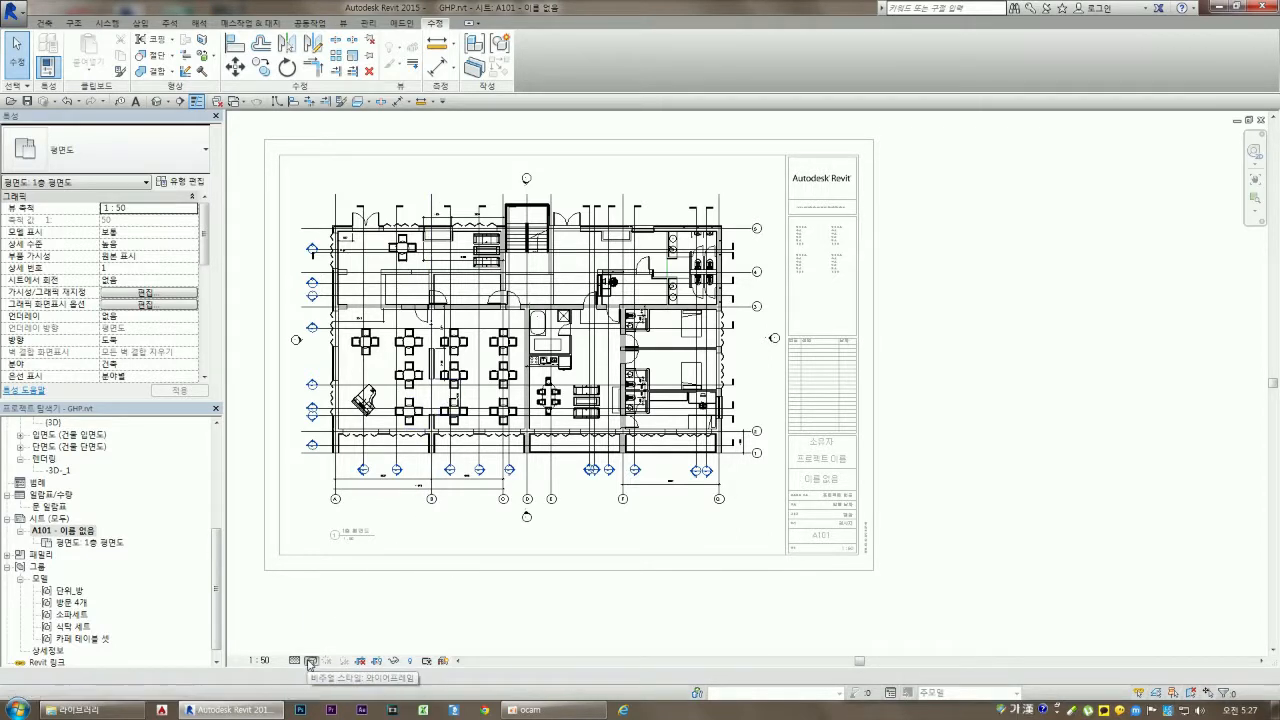
Try the 음영처리 and 색상 일치 visual styles on the activated plan, and return it to 와이어프레임
left_click(310, 661)
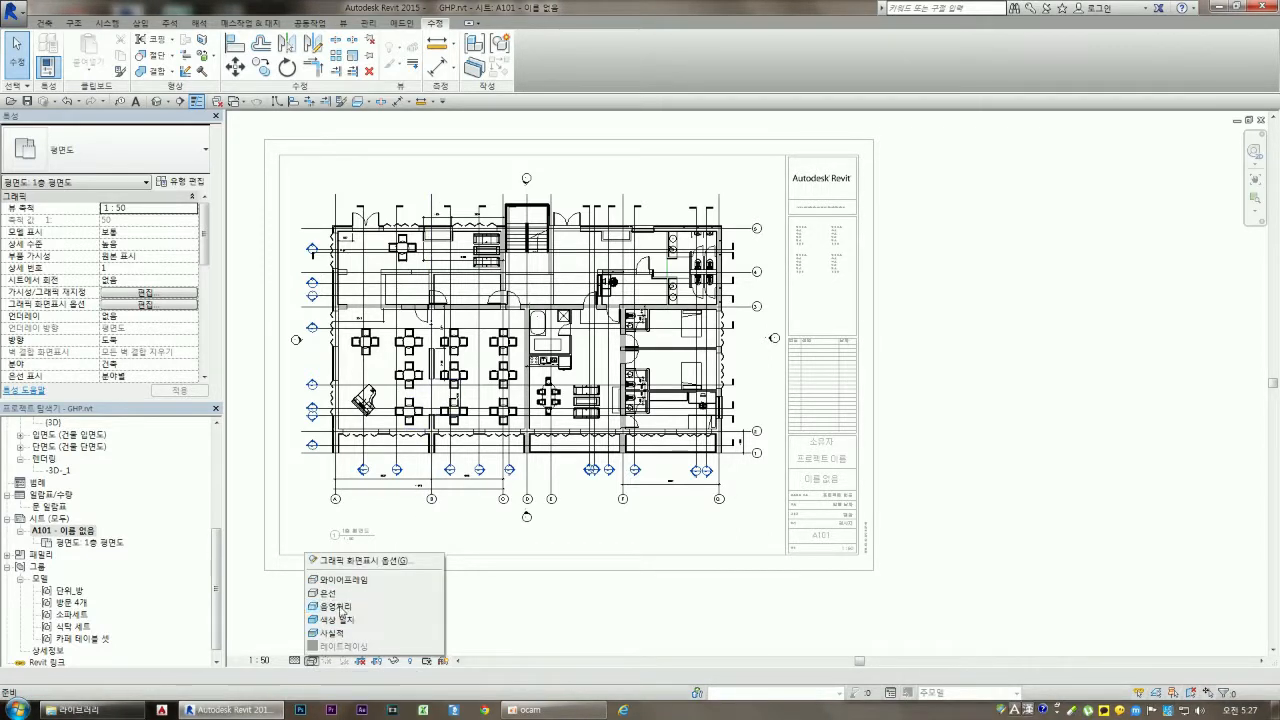
left_click(336, 606)
left_click(310, 661)
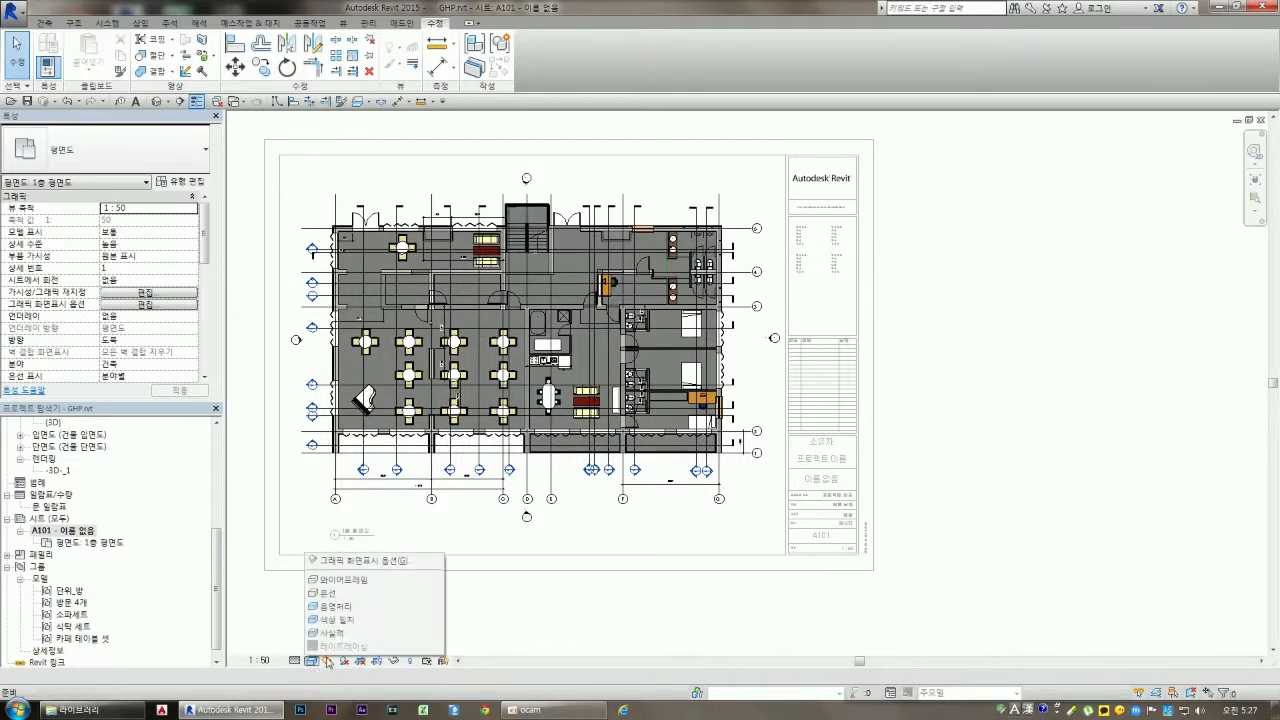
left_click(345, 621)
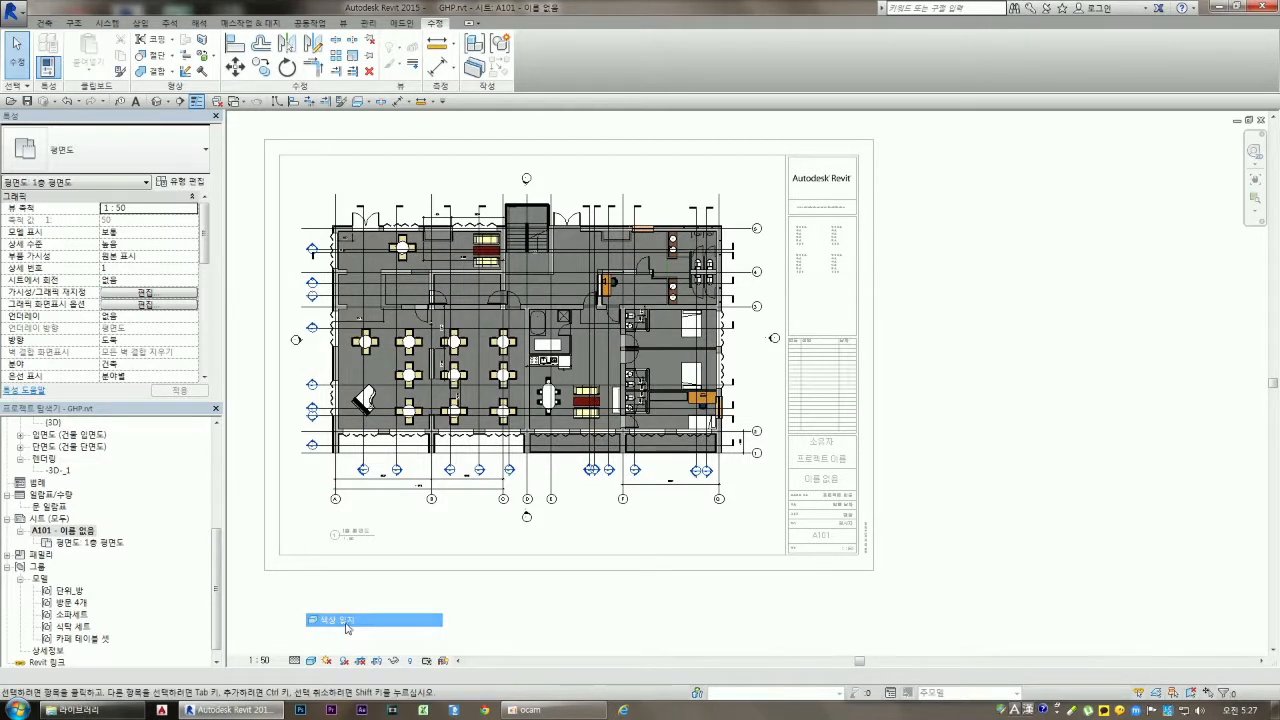
left_click(310, 661)
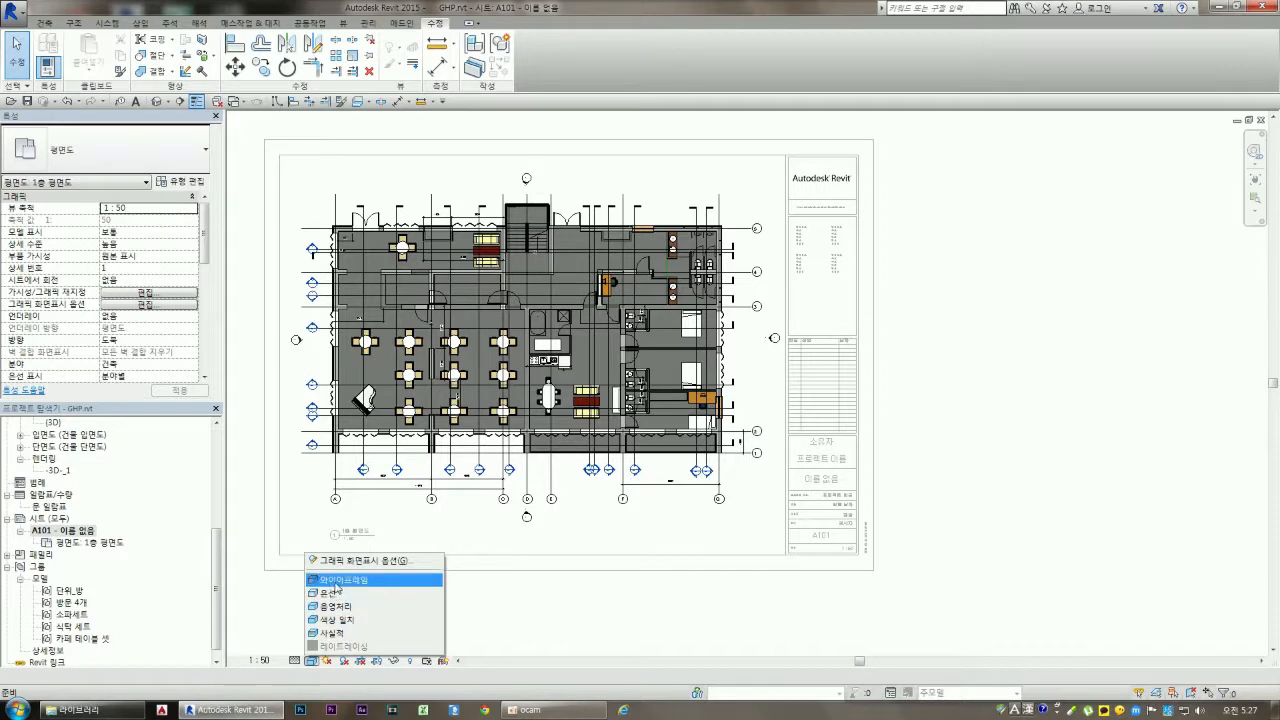
left_click(340, 588)
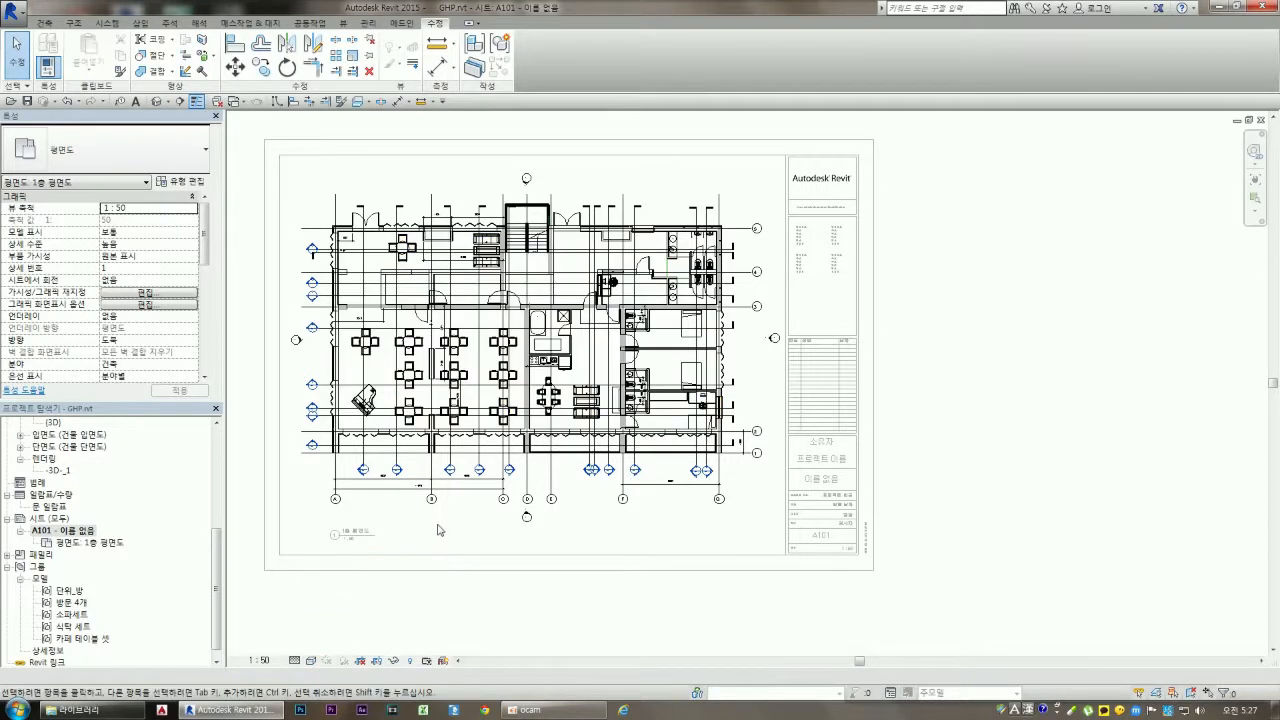
Switch the activated plan's detail level to 낮음 and back to 높음
left_click(294, 660)
left_click(311, 620)
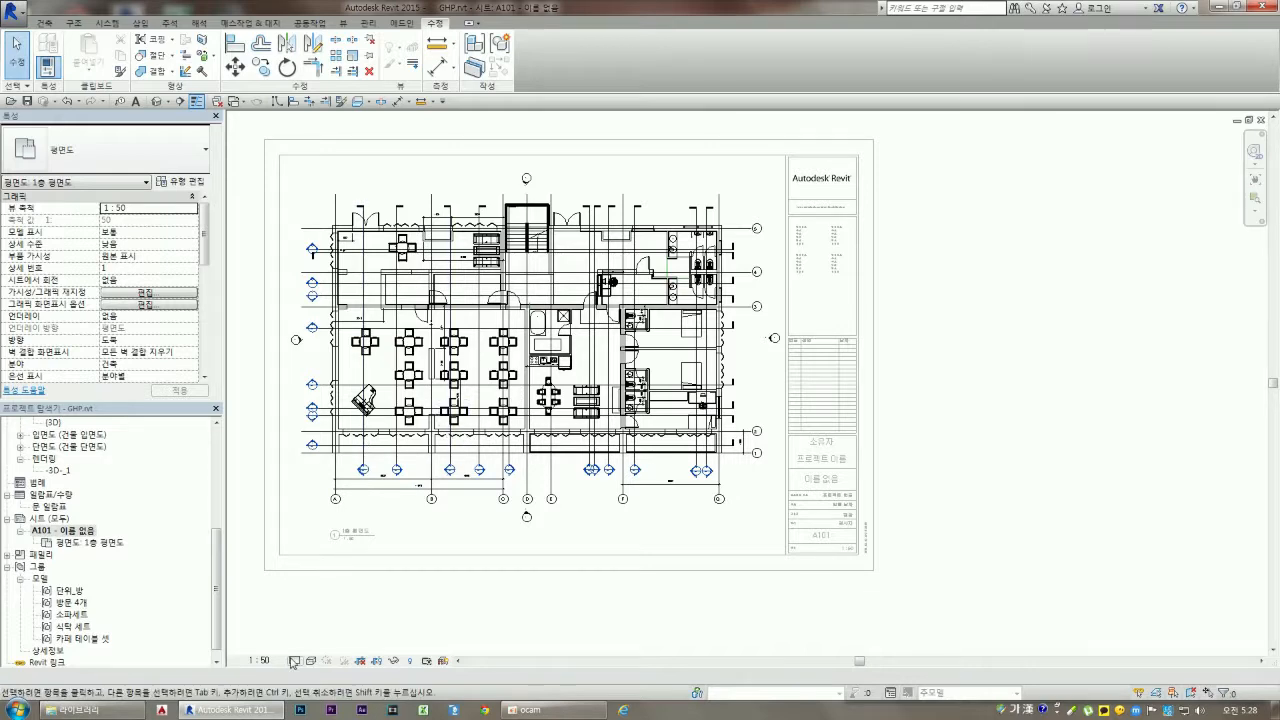
left_click(293, 661)
left_click(311, 647)
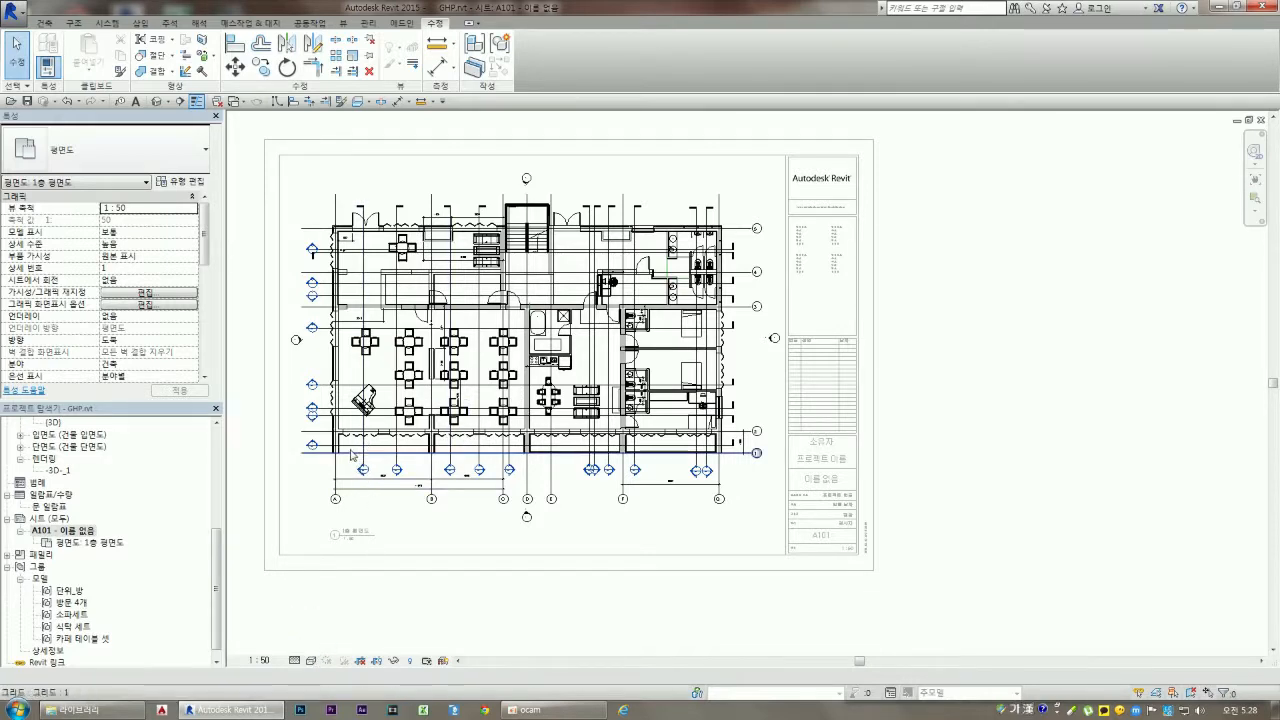
Examine the wall layers and material hatching near the plan's lower-left corner, and return to the full sheet
scroll(318, 463, "up", 5)
scroll(318, 463, "up", 2)
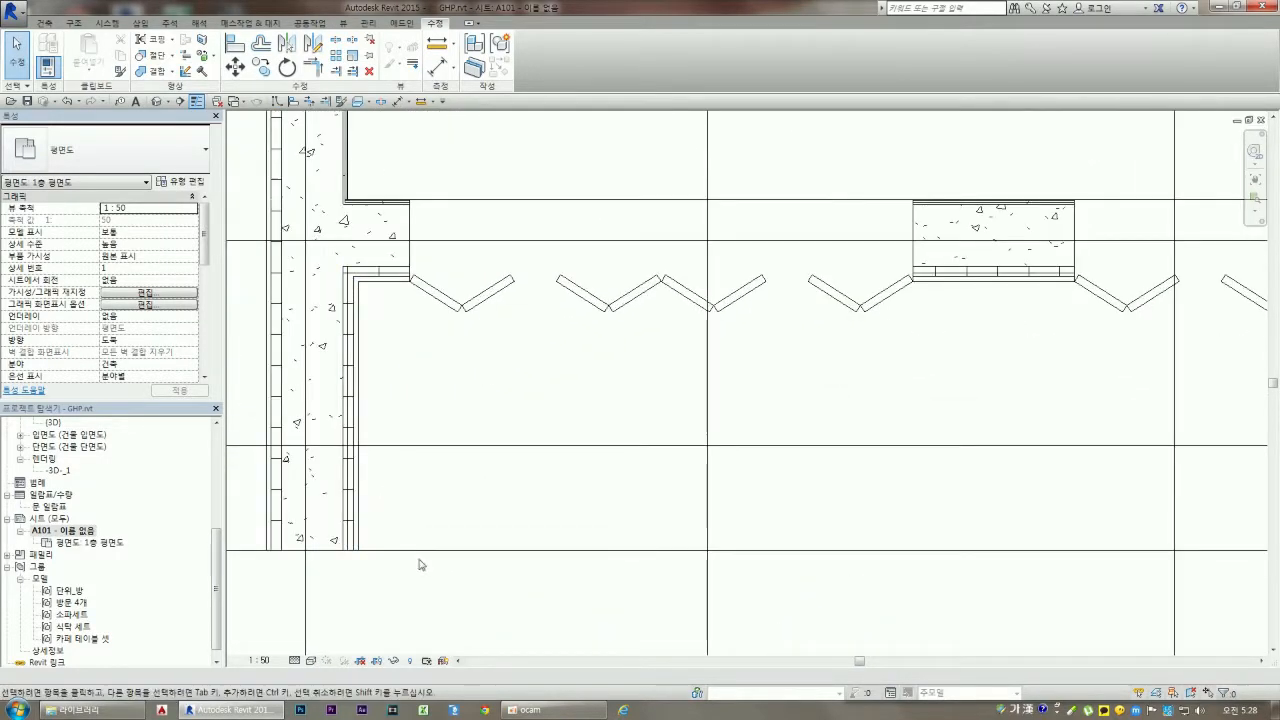
scroll(447, 505, "down", 8)
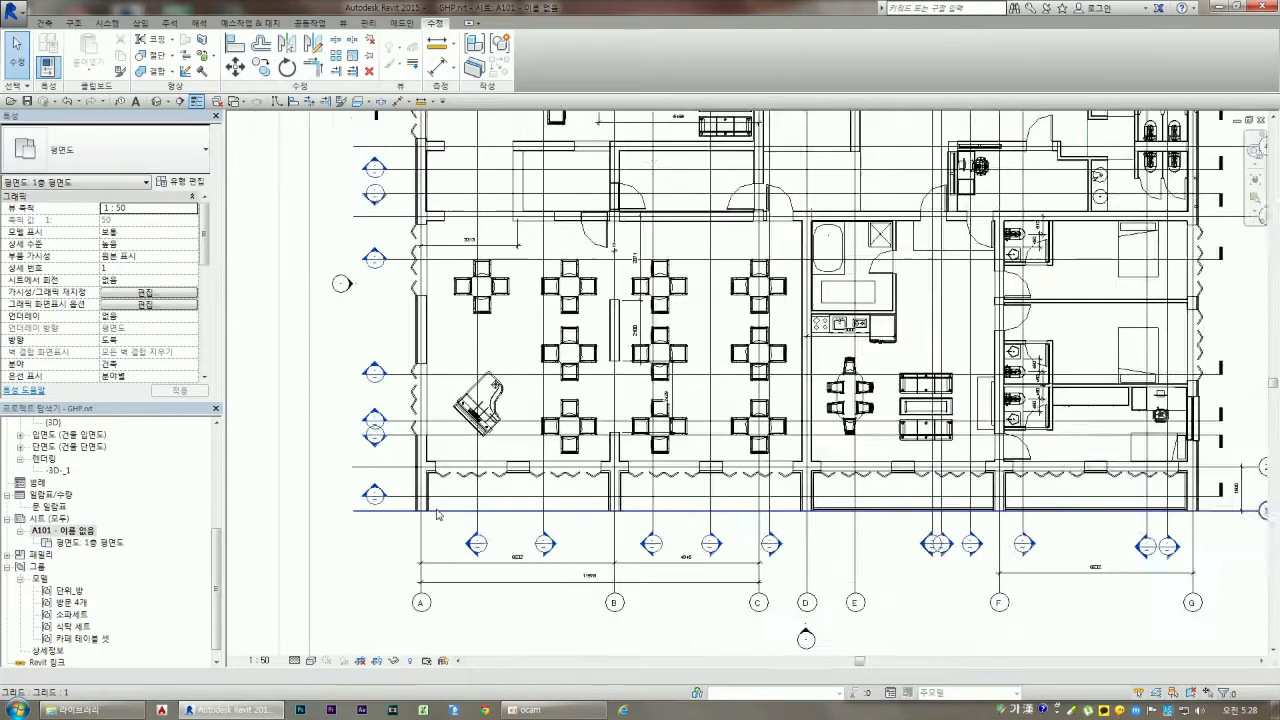
key("z")
key("f")
scroll(600, 558, "up", 2)
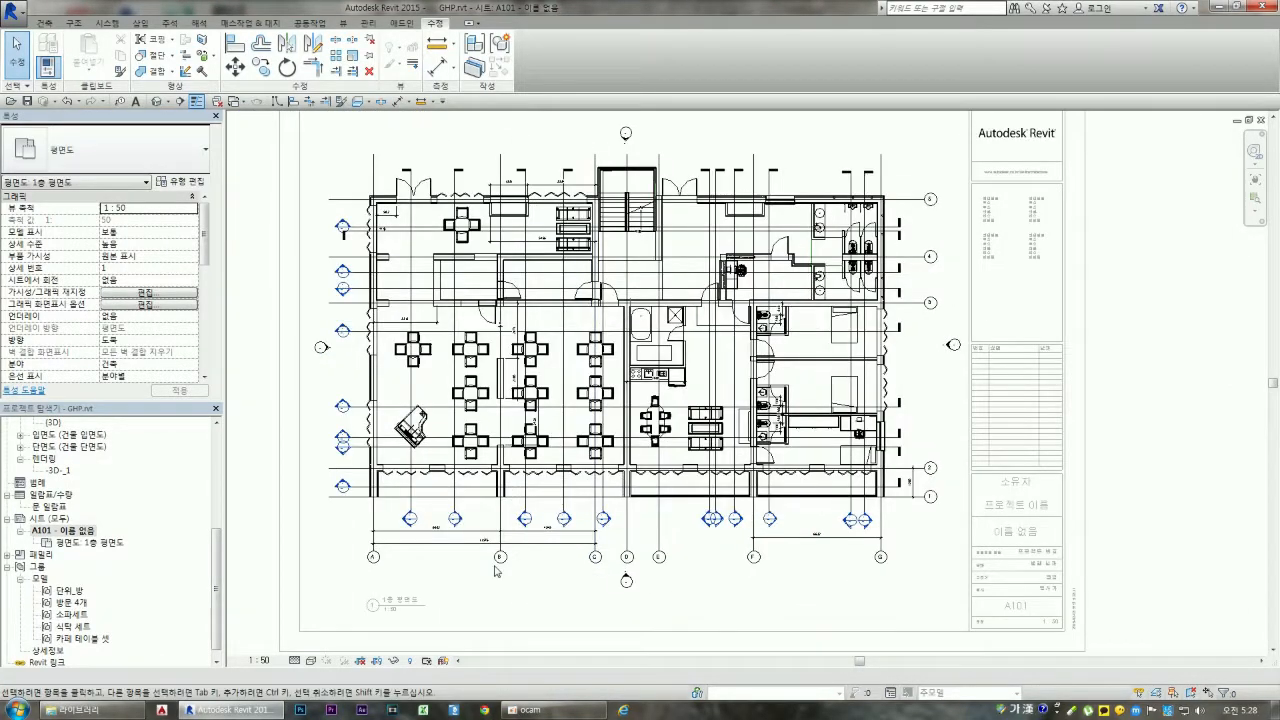
scroll(498, 570, "down", 2)
scroll(505, 578, "up", 1)
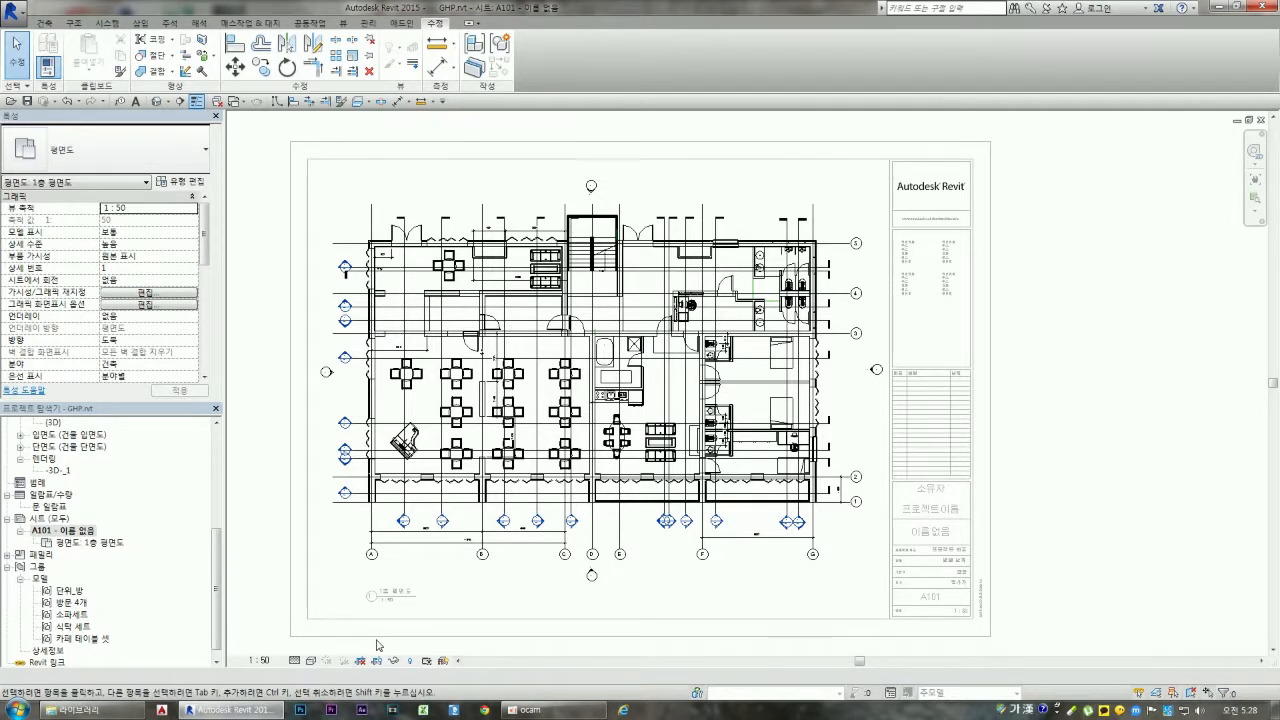
Set the activated plan's detail level to 중간 and subsequently to 낮음
left_click(310, 661)
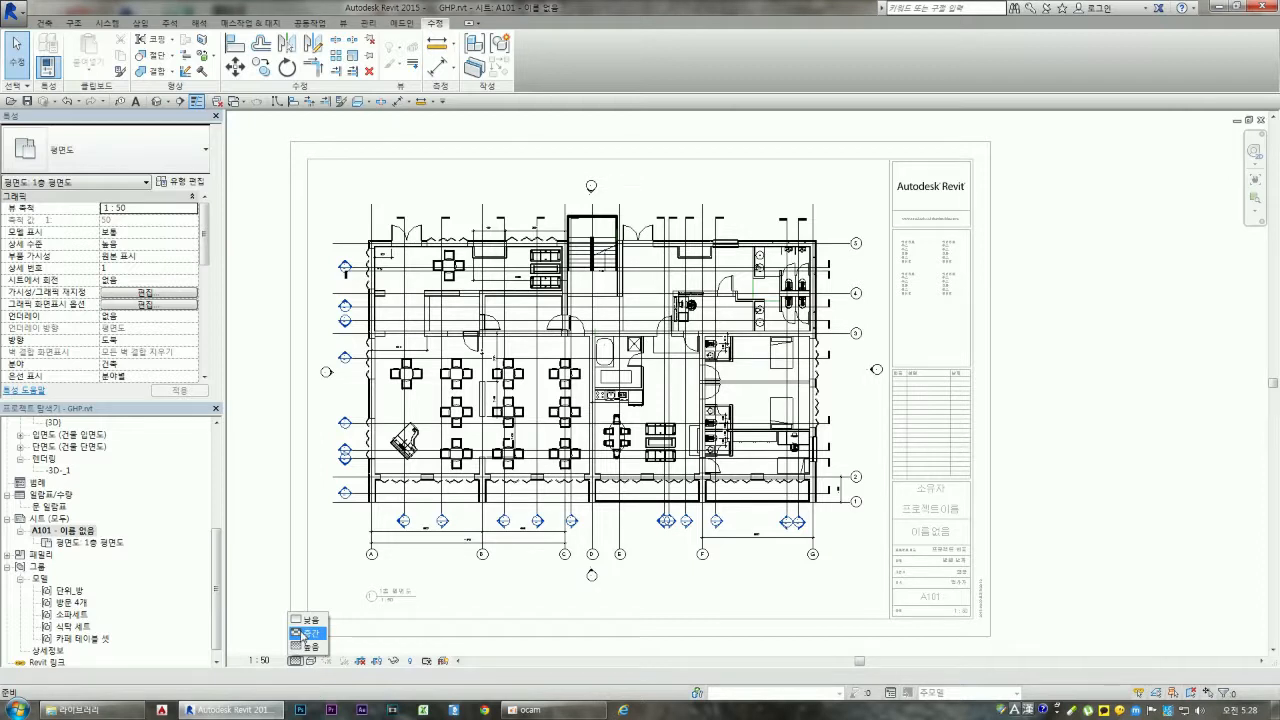
left_click(305, 633)
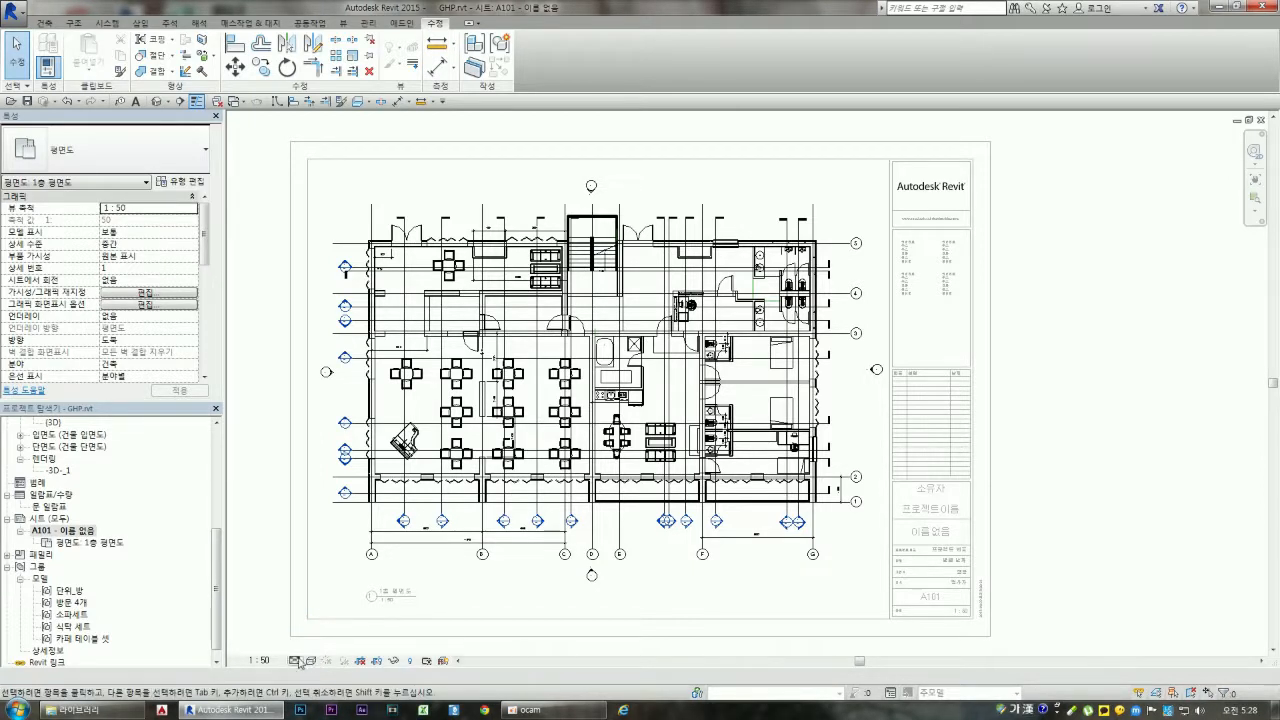
left_click(310, 661)
left_click(305, 620)
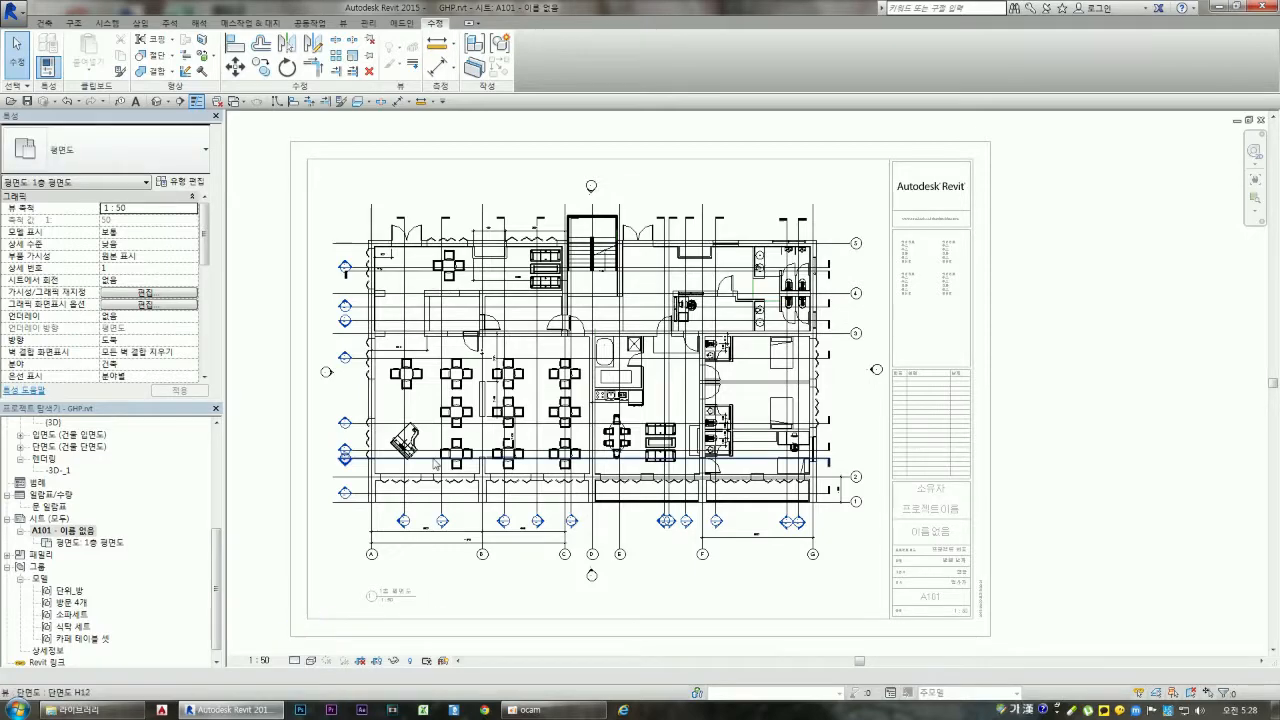
Examine how the walls, folding doors and café table groups are drawn in the plan at the 낮음 detail level
scroll(437, 463, "up", 5)
scroll(562, 517, "down", 1)
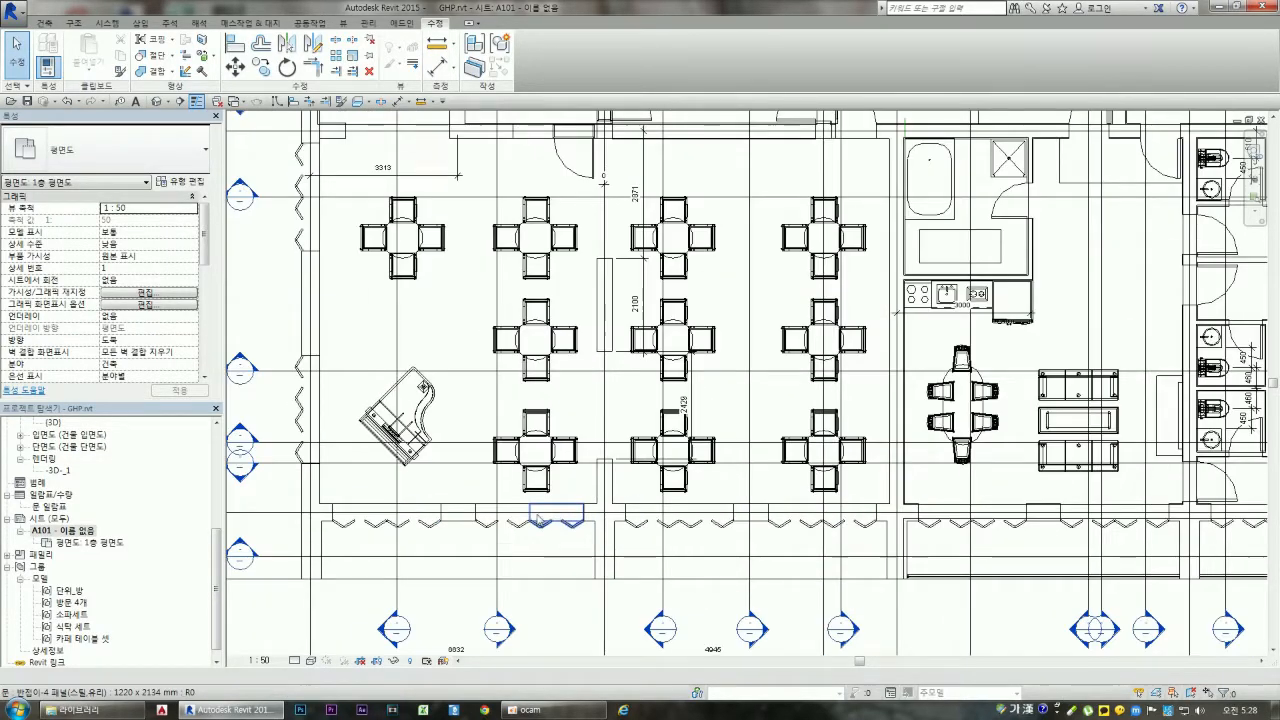
scroll(537, 518, "down", 5)
scroll(407, 622, "down", 3)
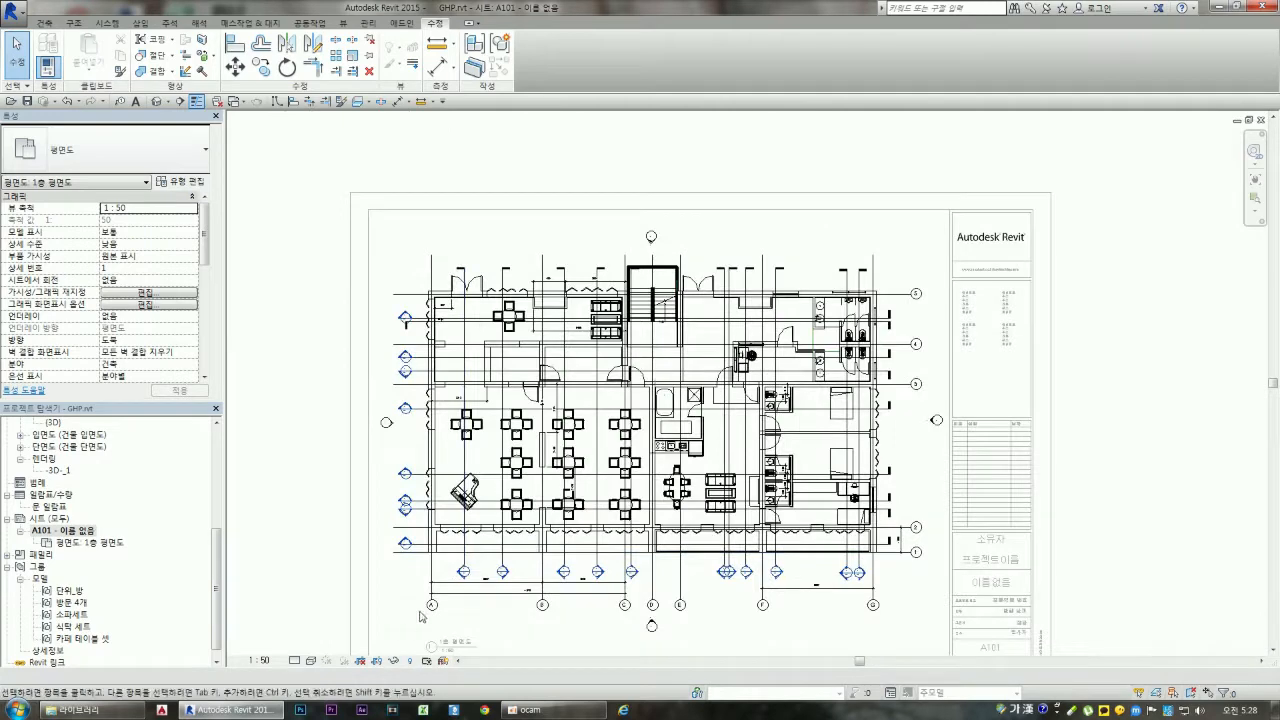
scroll(430, 612, "up", 2)
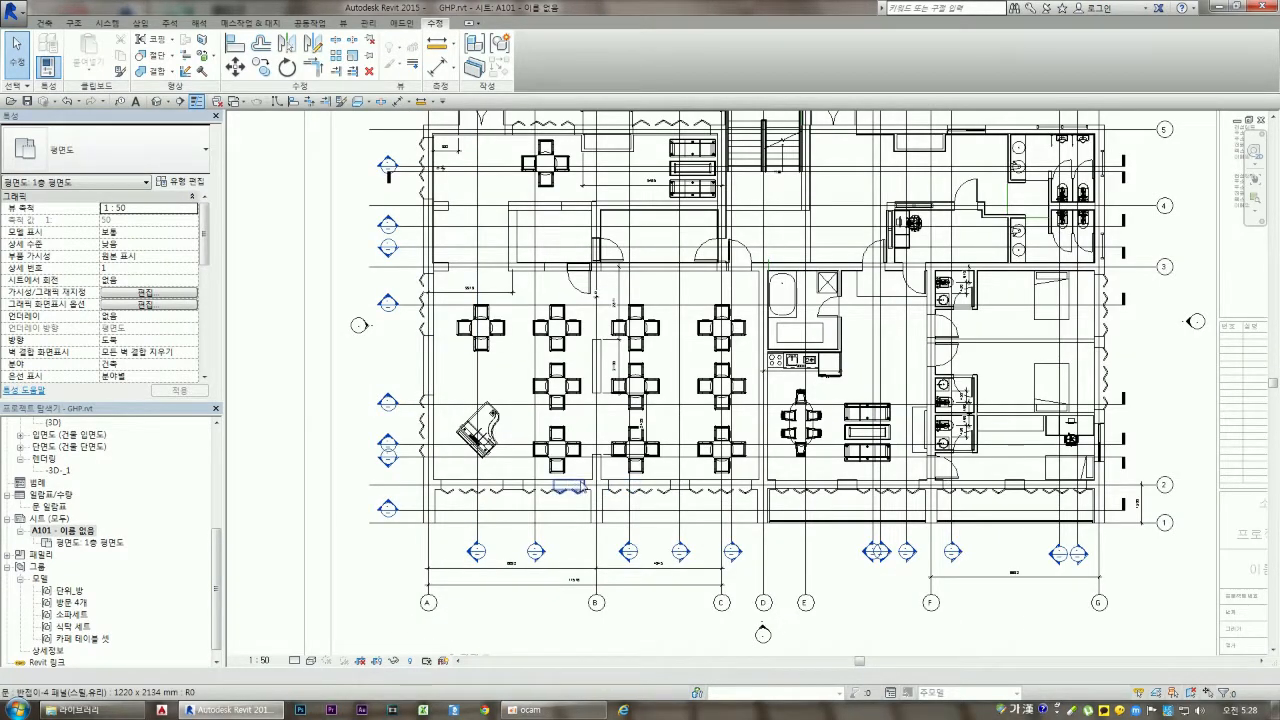
scroll(470, 490, "up", 1)
scroll(410, 512, "up", 2)
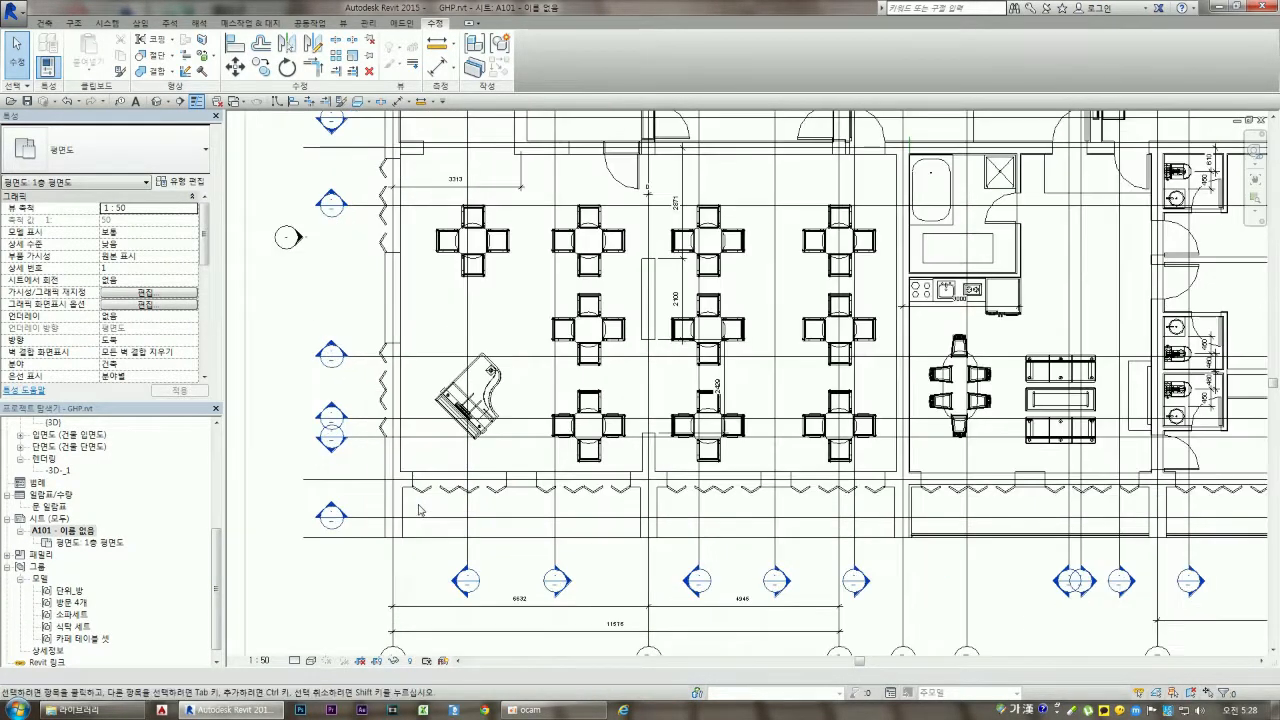
scroll(627, 415, "up", 2)
scroll(585, 437, "up", 2)
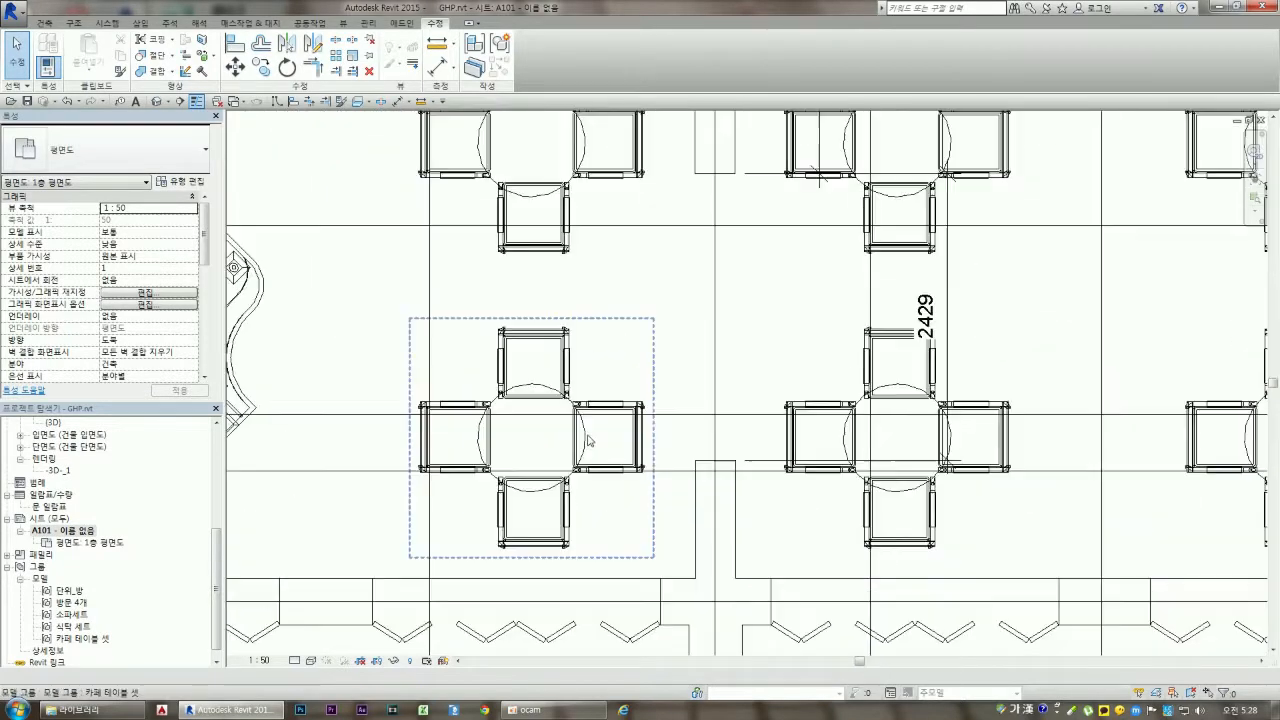
scroll(610, 515, "down", 4)
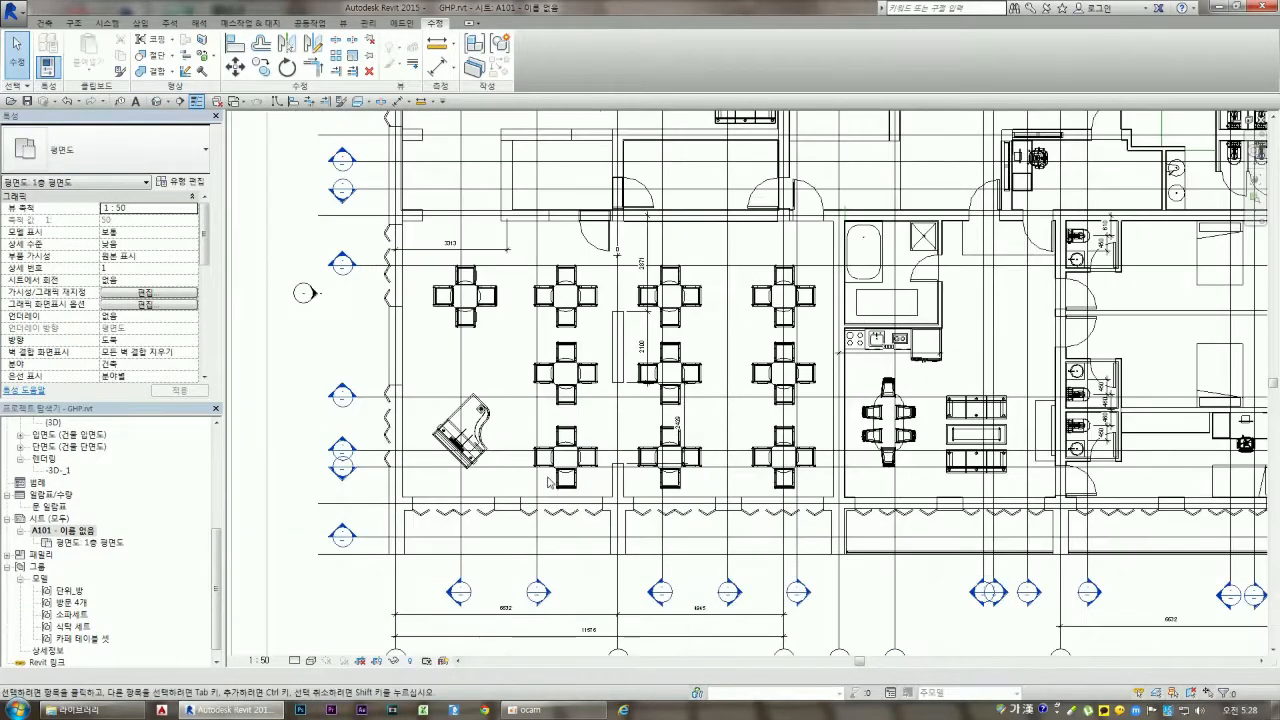
scroll(607, 510, "down", 2)
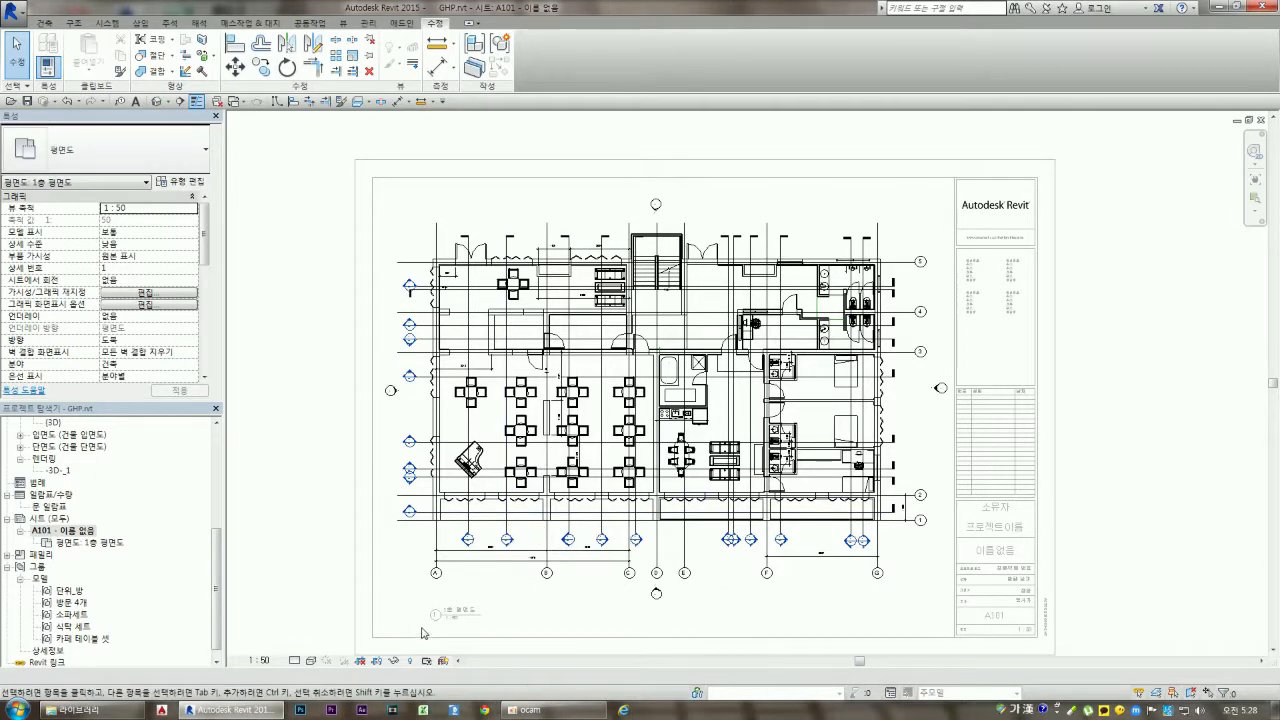
Set the plan's detail level to 높음 and deactivate the viewport to return to sheet A101
left_click(310, 661)
left_click(305, 647)
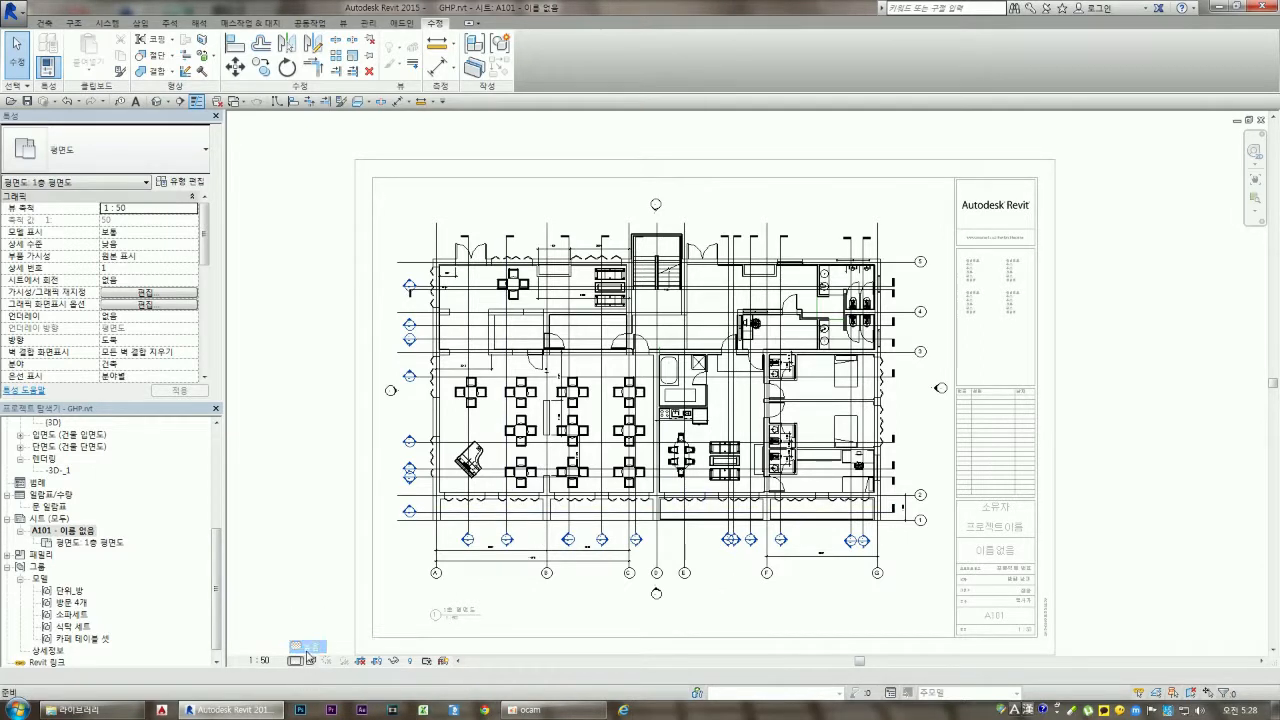
scroll(311, 590, "down", 3)
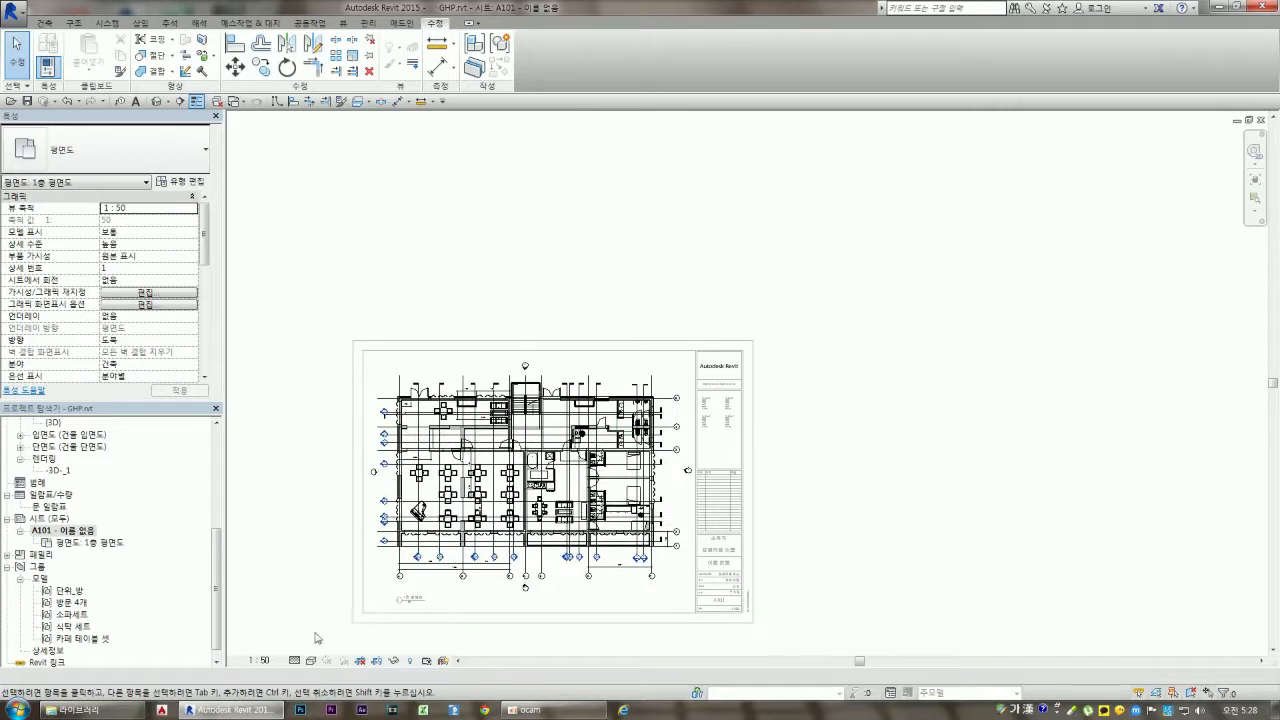
double_click(303, 559)
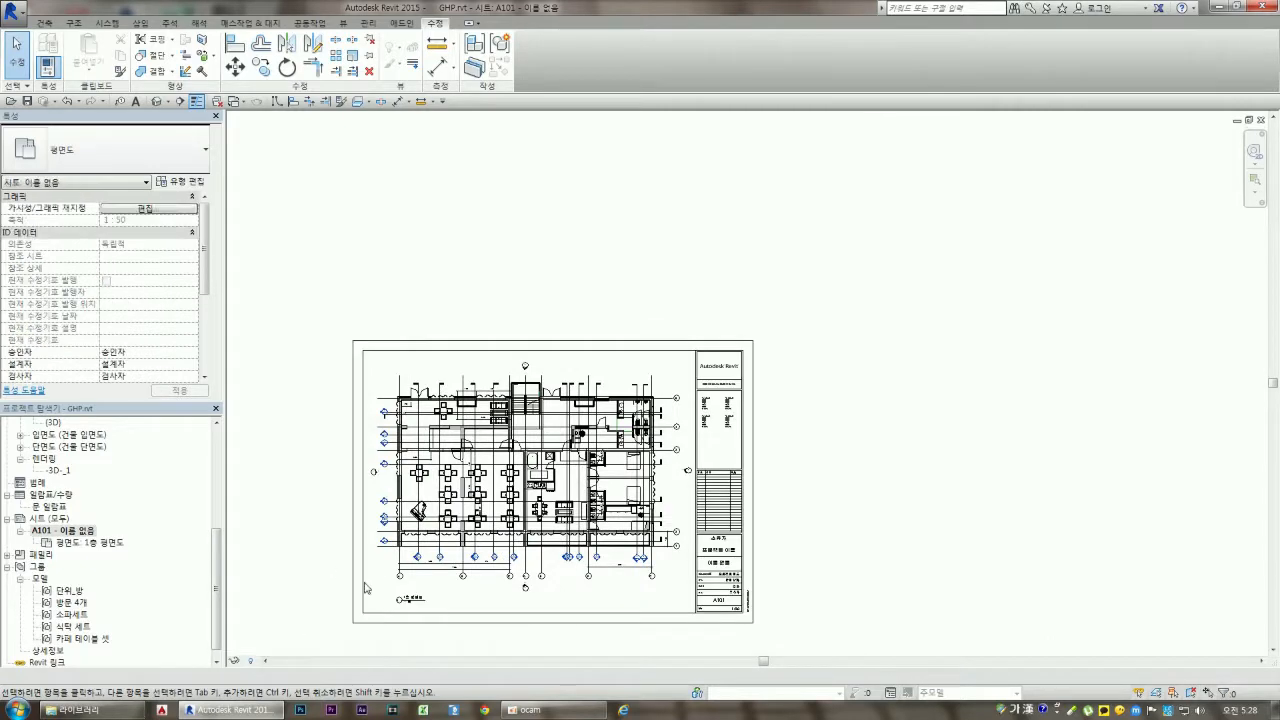
Review the plan and its view title on sheet A101, and open the sheet's print preview
scroll(464, 645, "up", 1)
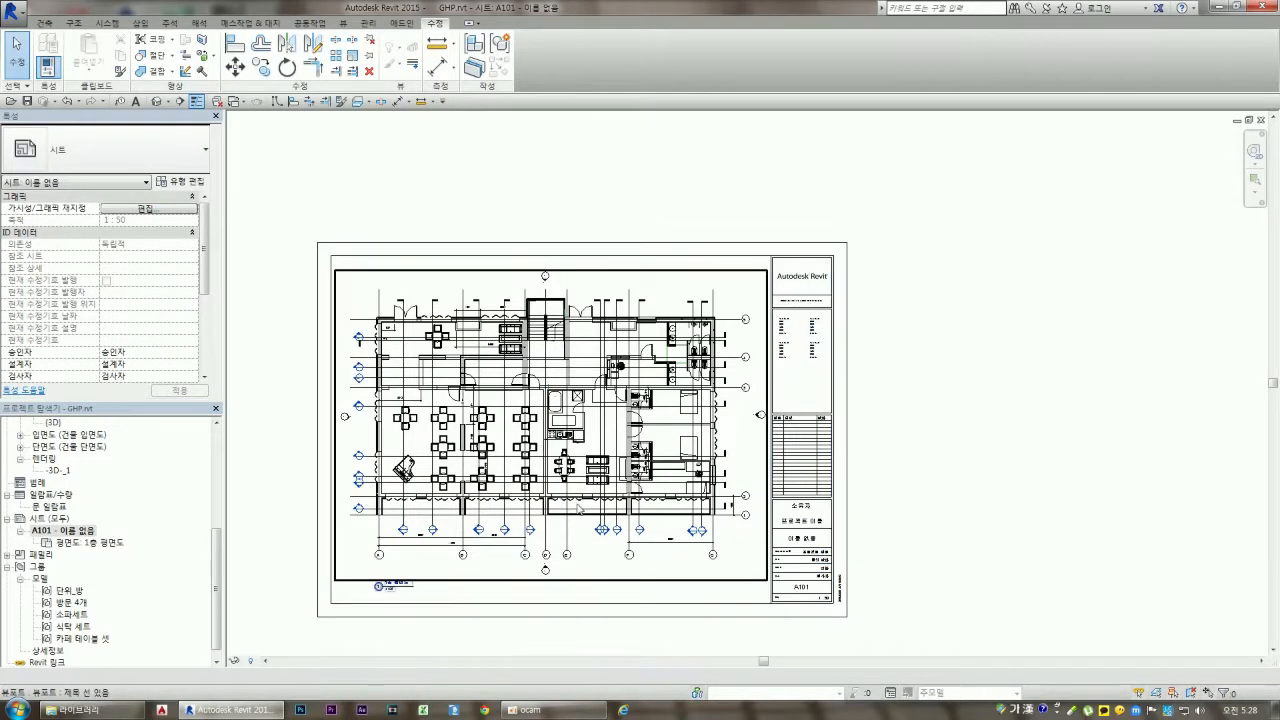
scroll(808, 590, "up", 3)
scroll(808, 590, "down", 2)
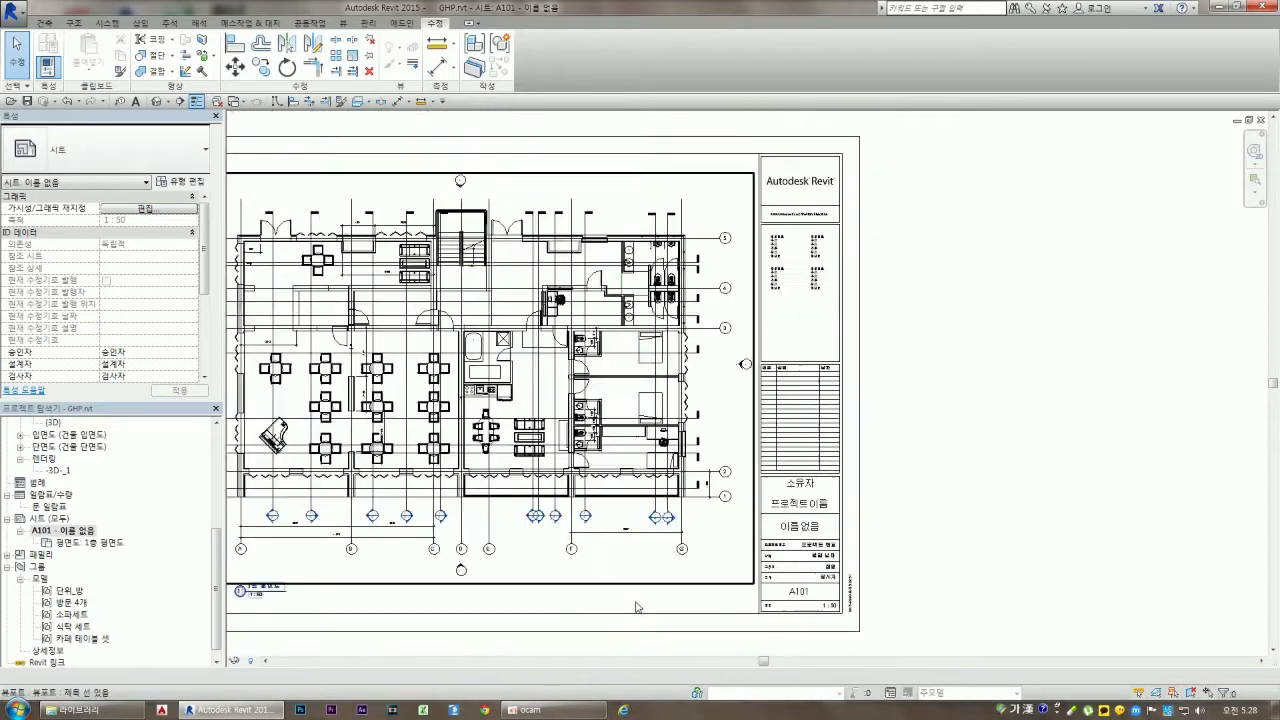
scroll(285, 578, "up", 3)
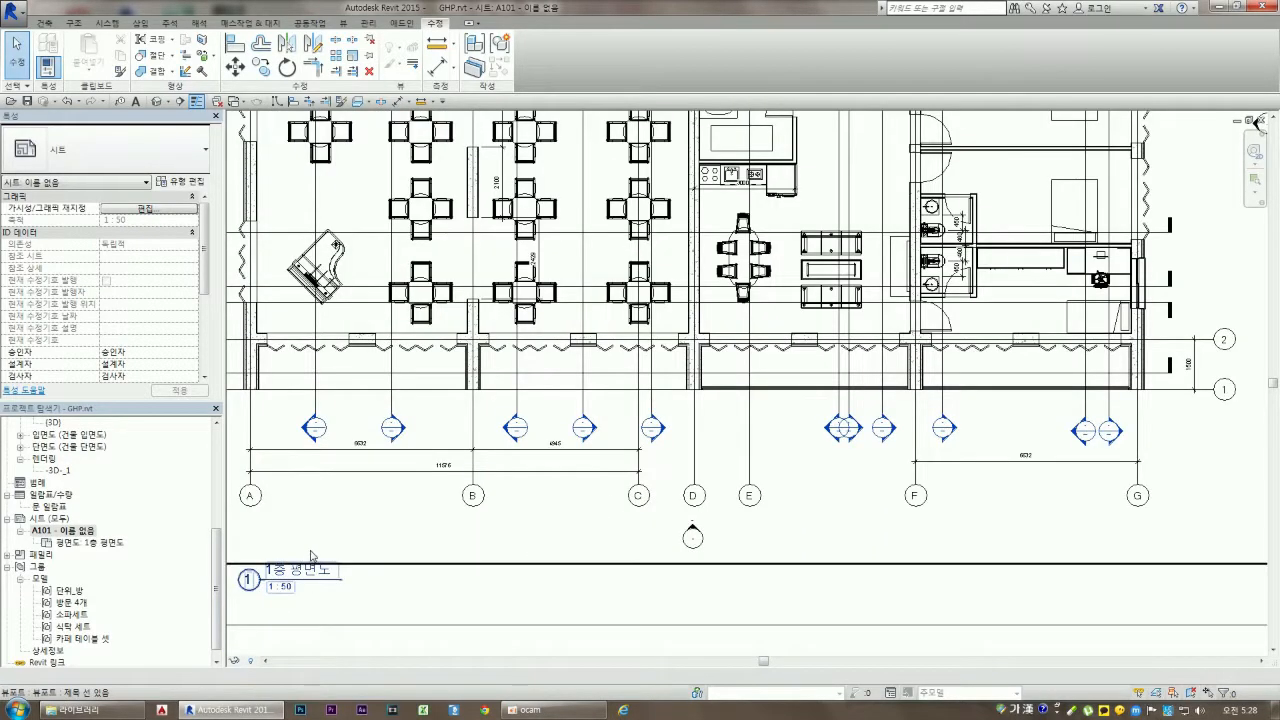
scroll(566, 314, "down", 4)
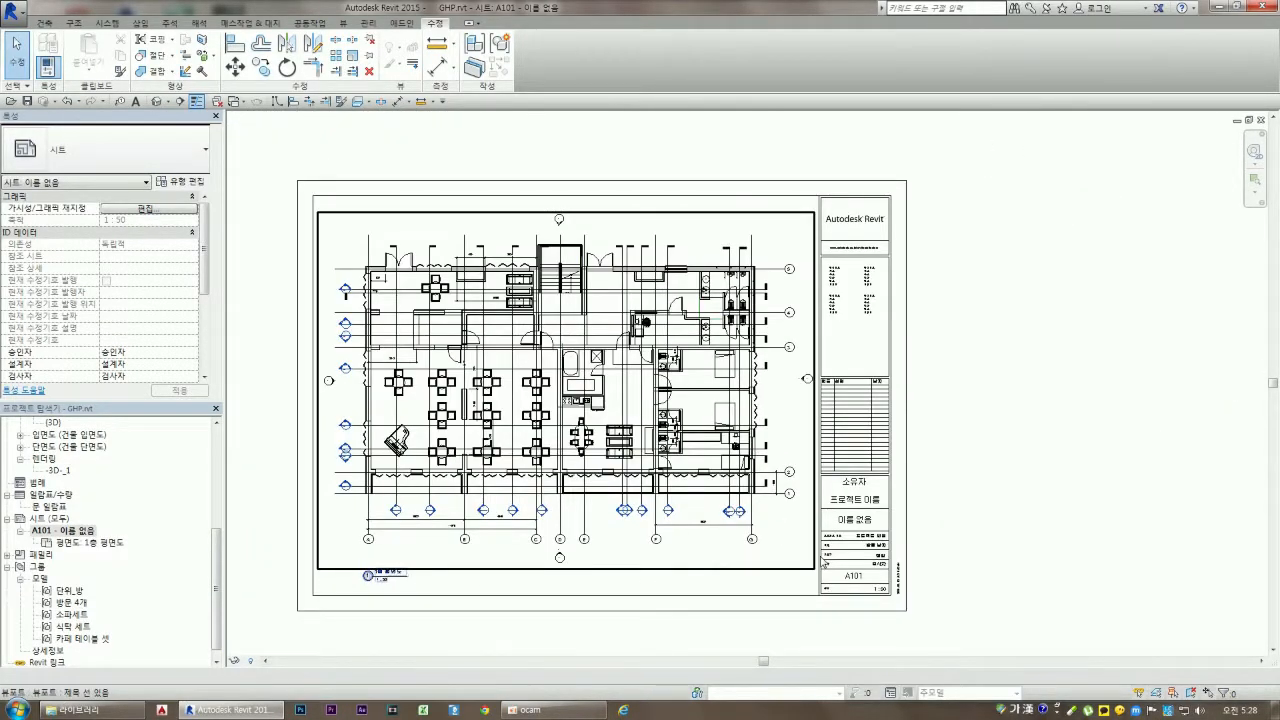
left_click(824, 563)
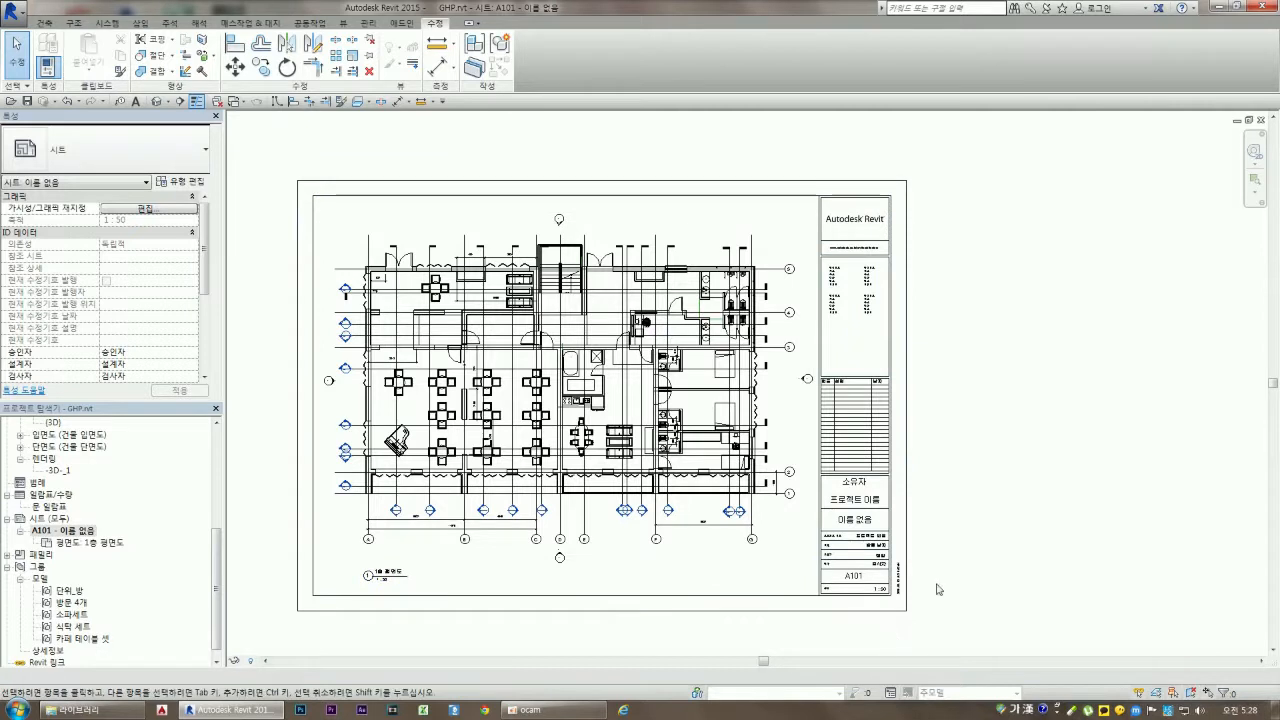
left_click(14, 12)
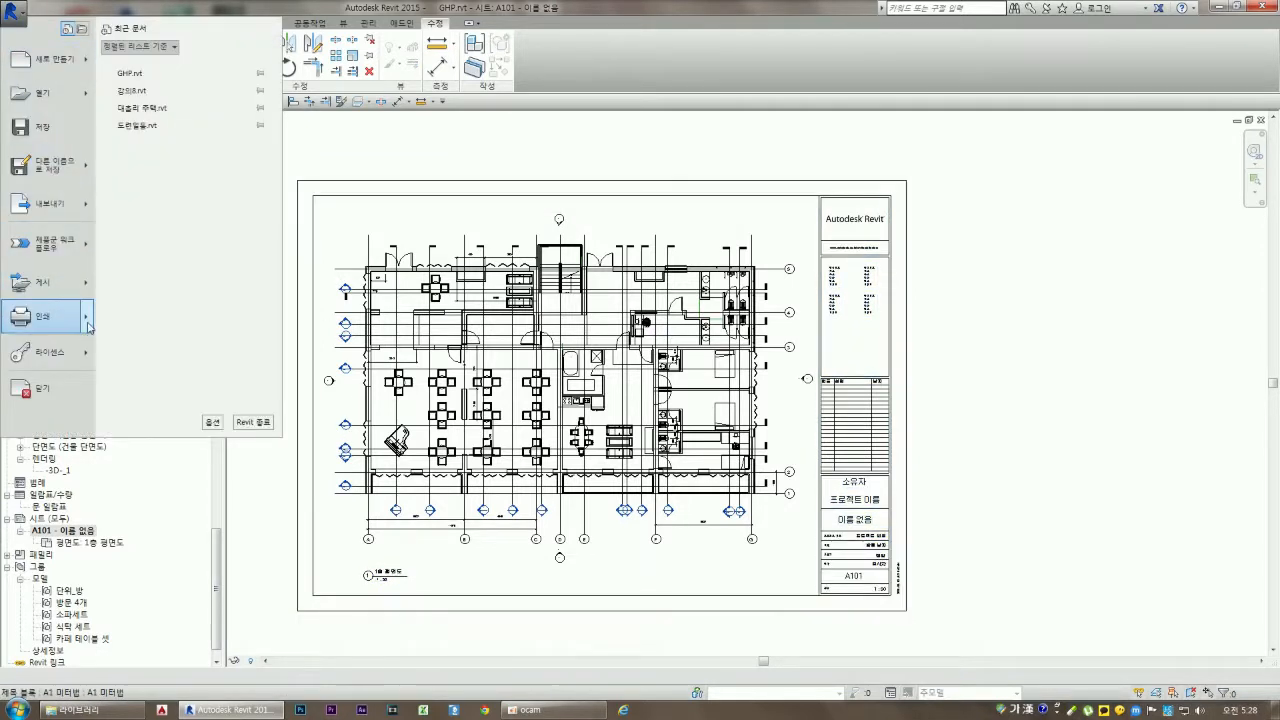
mouse_move(88, 327)
left_click(150, 118)
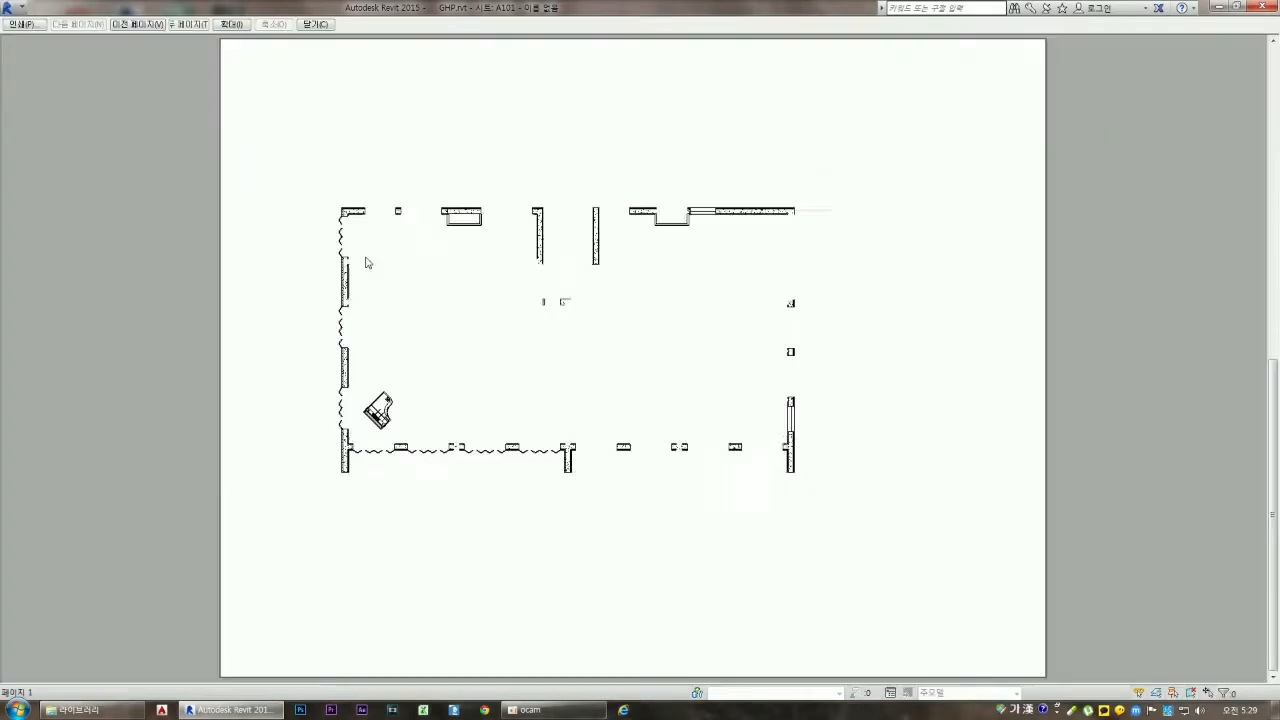
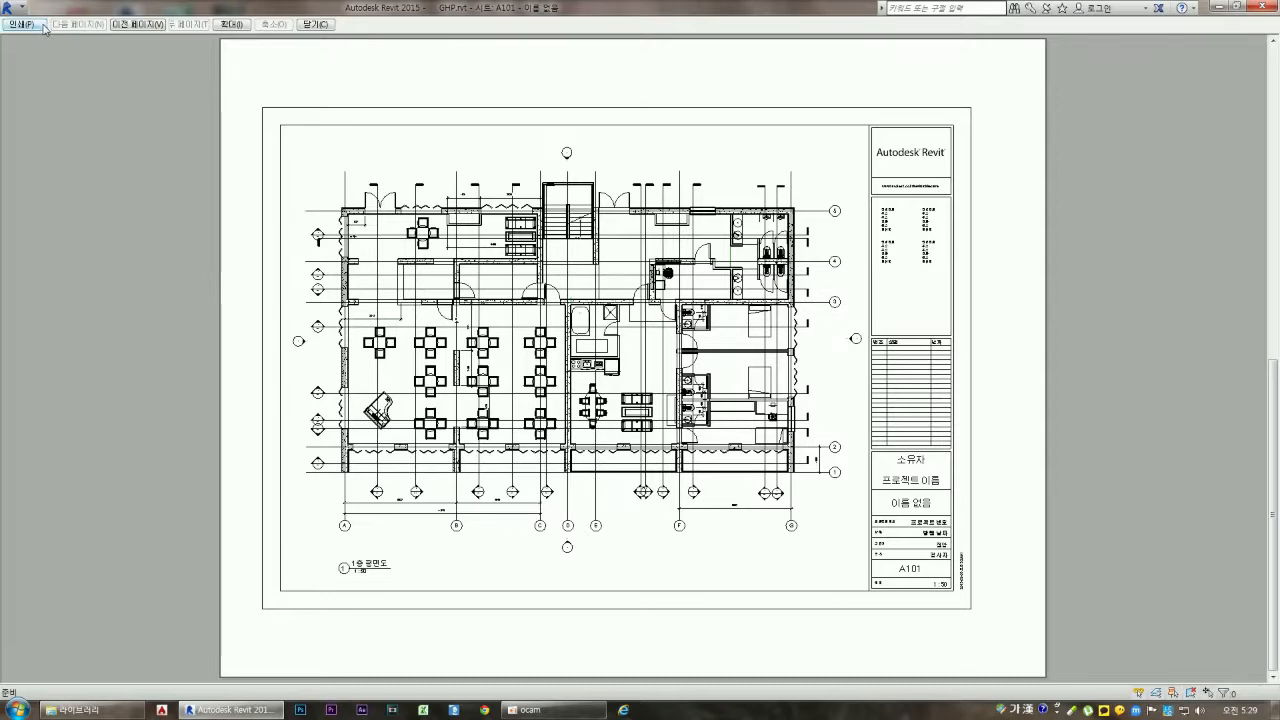
Set the print paper size to A4, preview sheet A101 with that setting, and close the preview
left_click(22, 23)
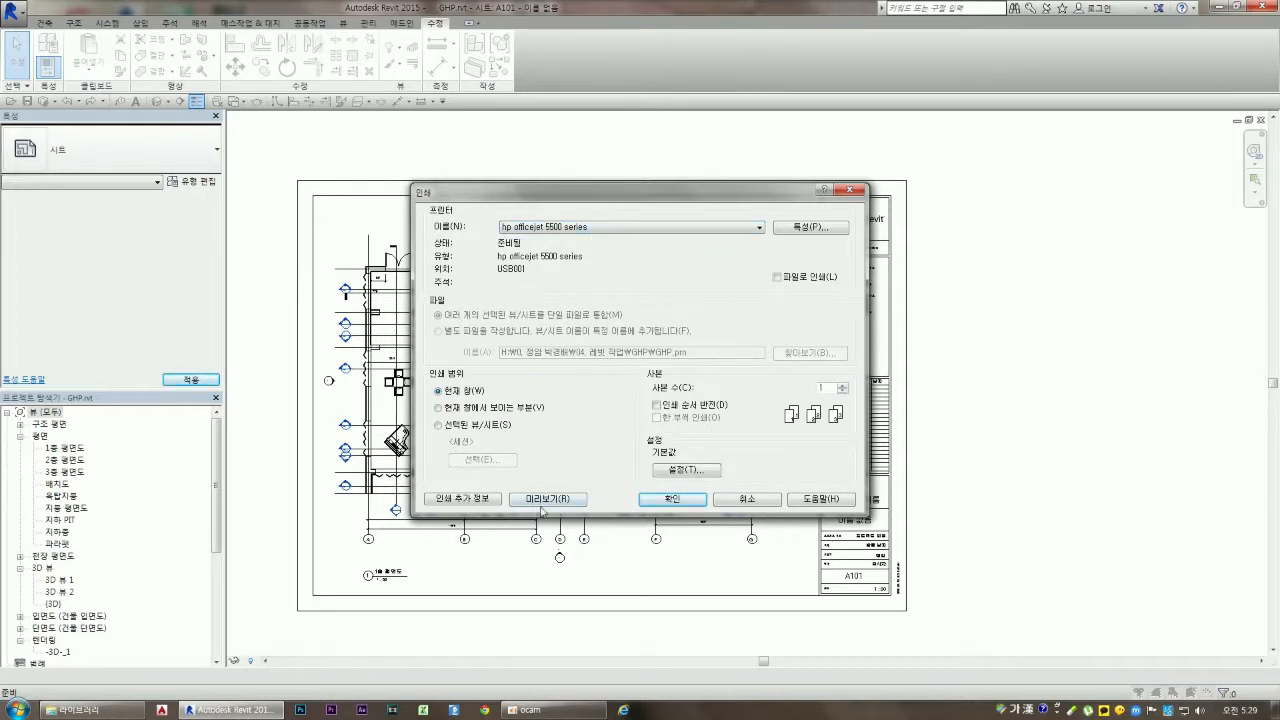
left_click(679, 470)
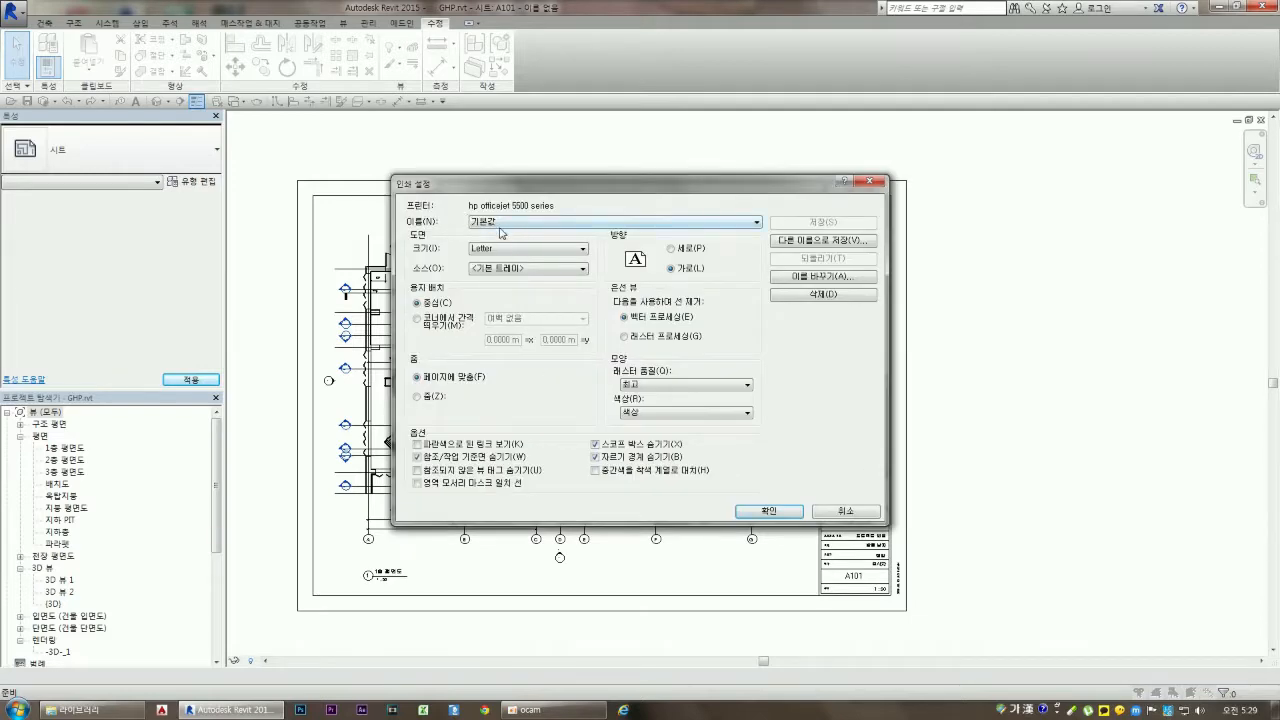
left_click(507, 250)
left_click(548, 288)
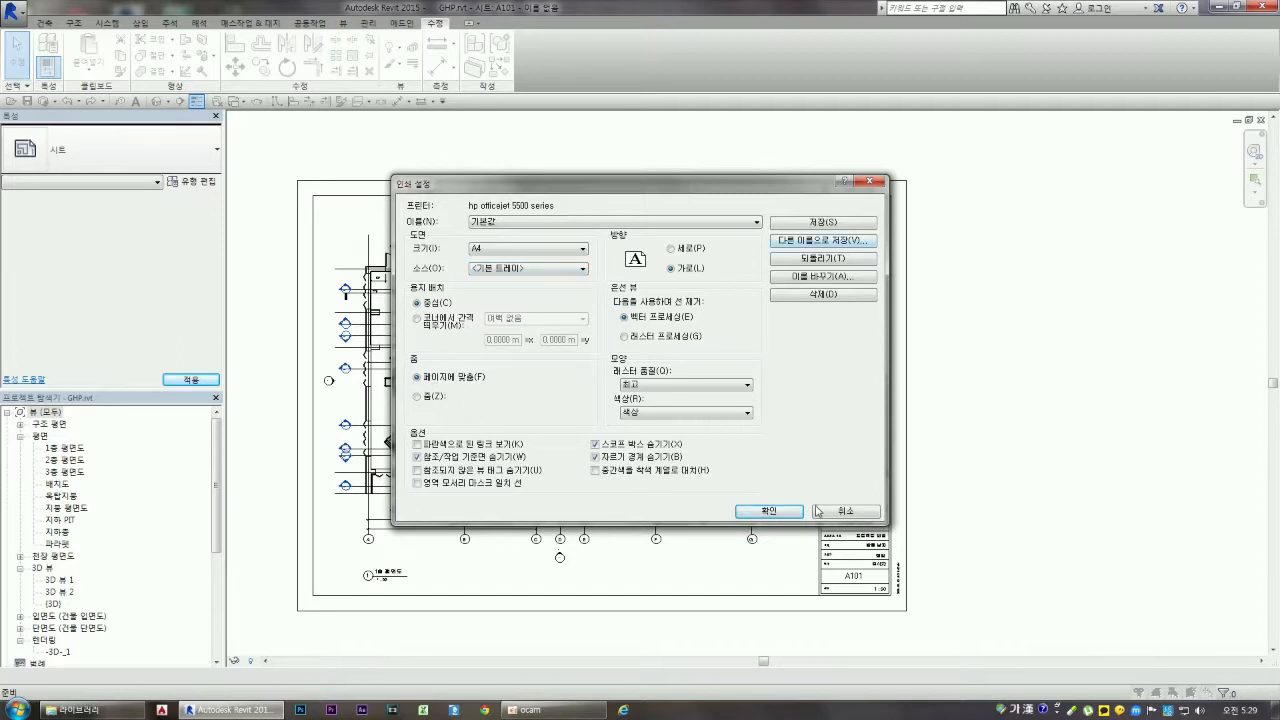
left_click(769, 511)
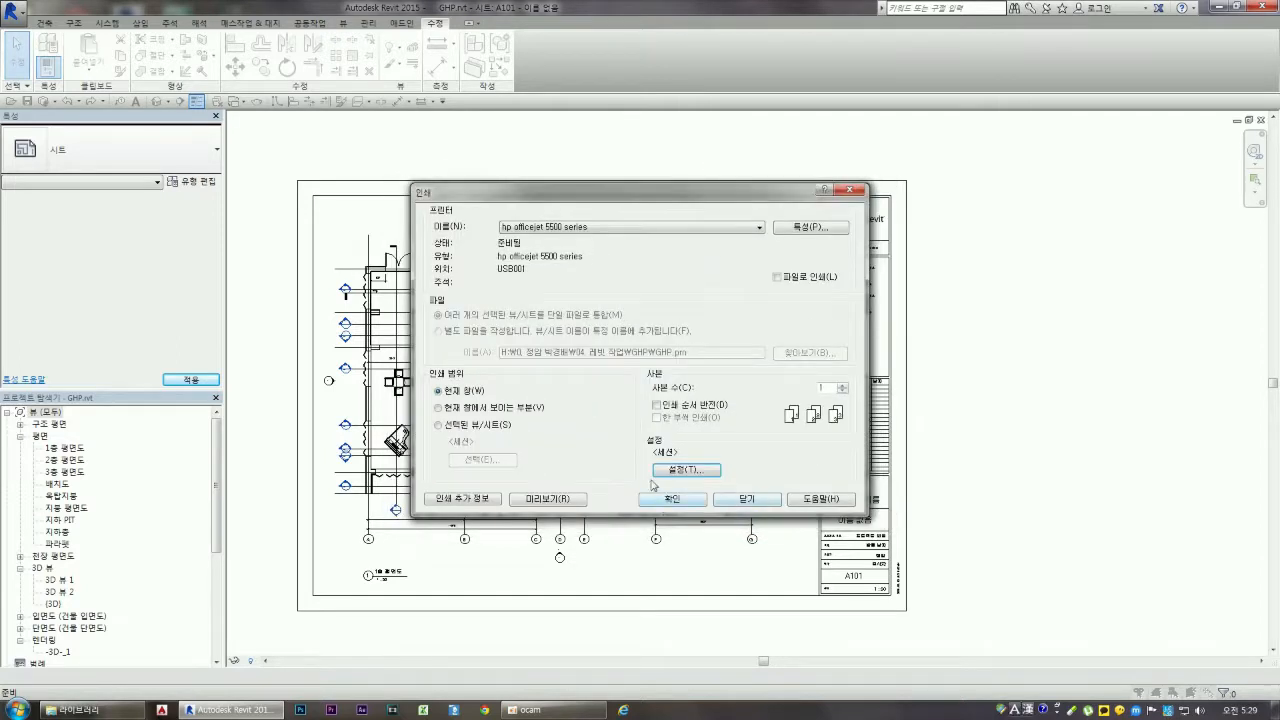
left_click(531, 503)
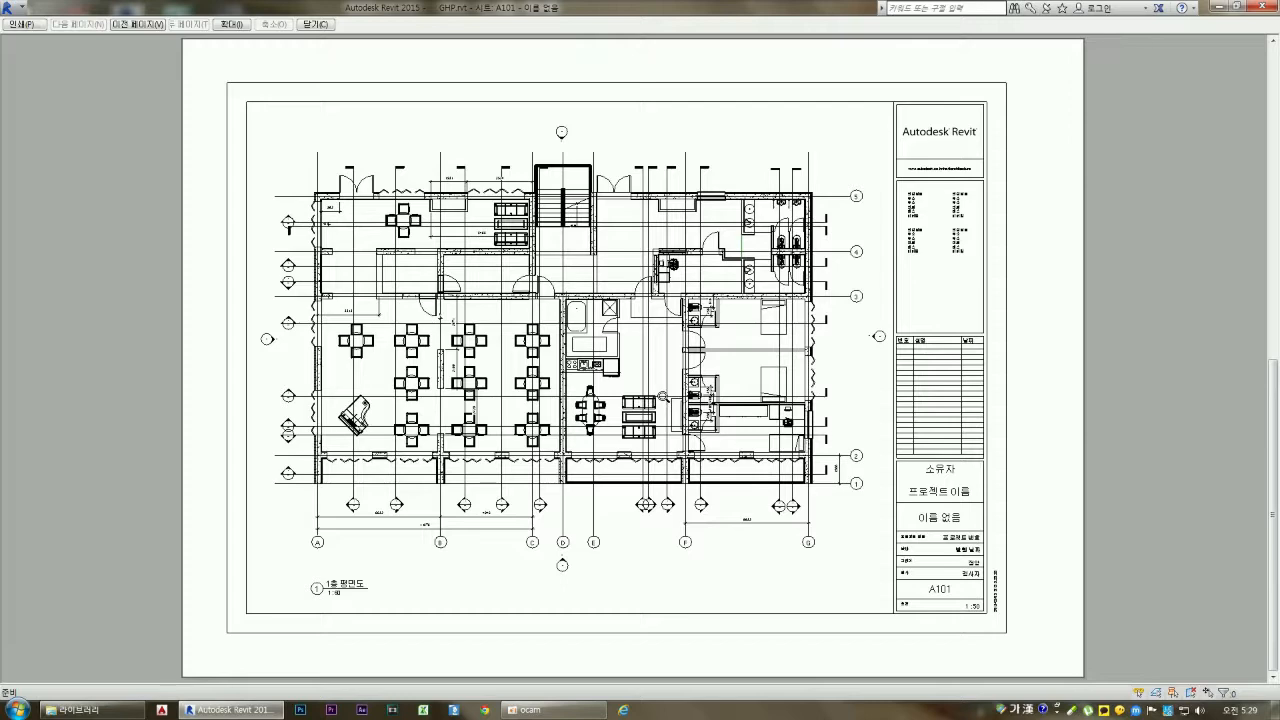
key("Escape")
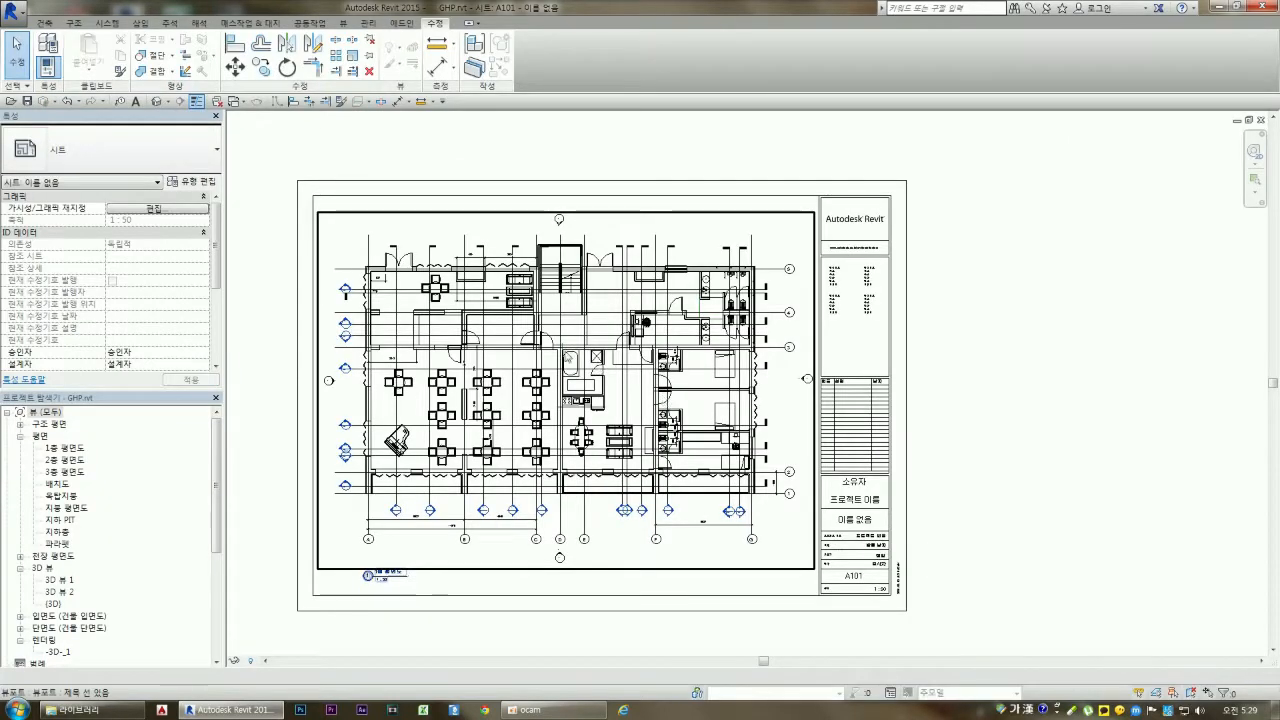
Set the print setup to corner placement with 여백 없음, 100% zoom and 색상 output, and save it as a new setup under the suggested name
left_click(12, 14)
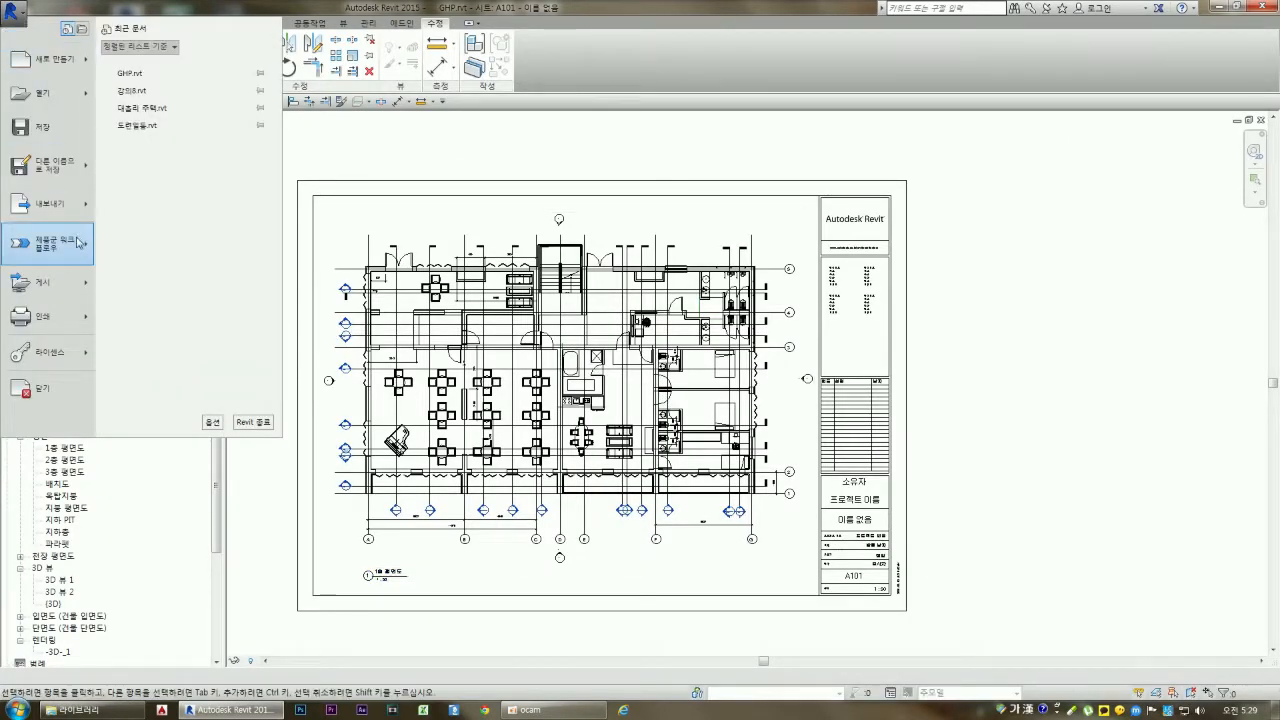
mouse_move(85, 322)
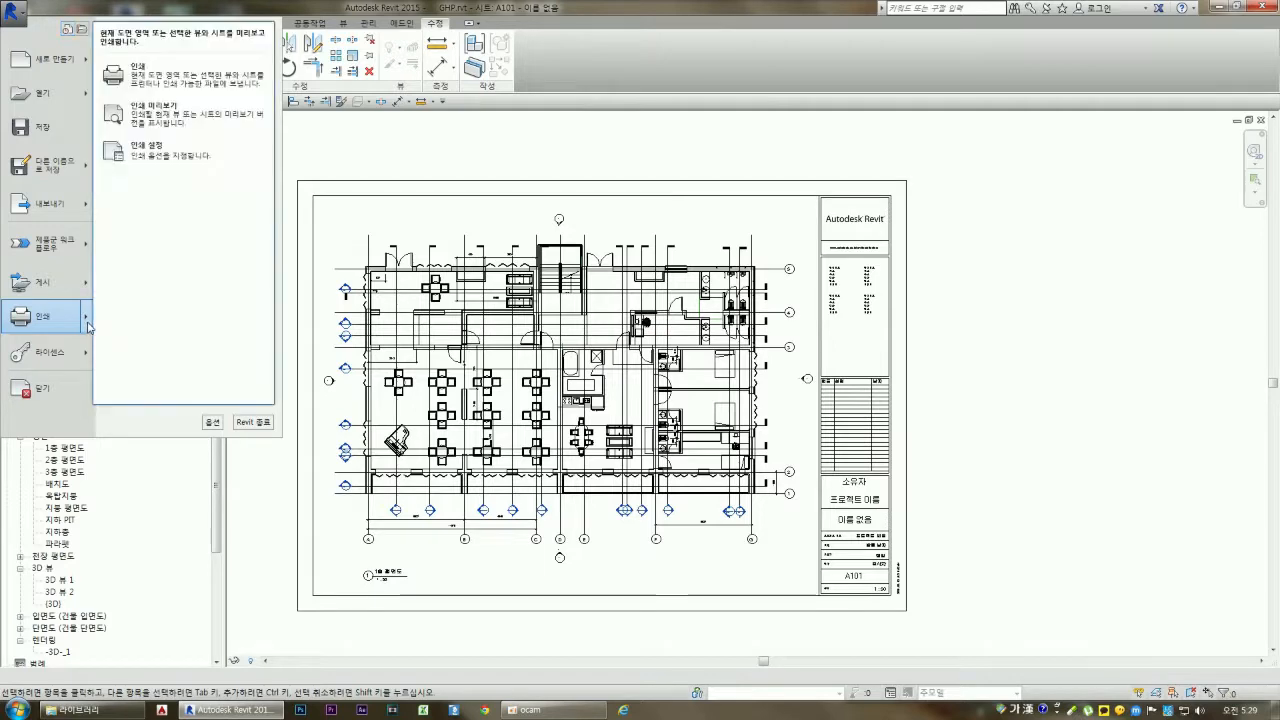
left_click(145, 150)
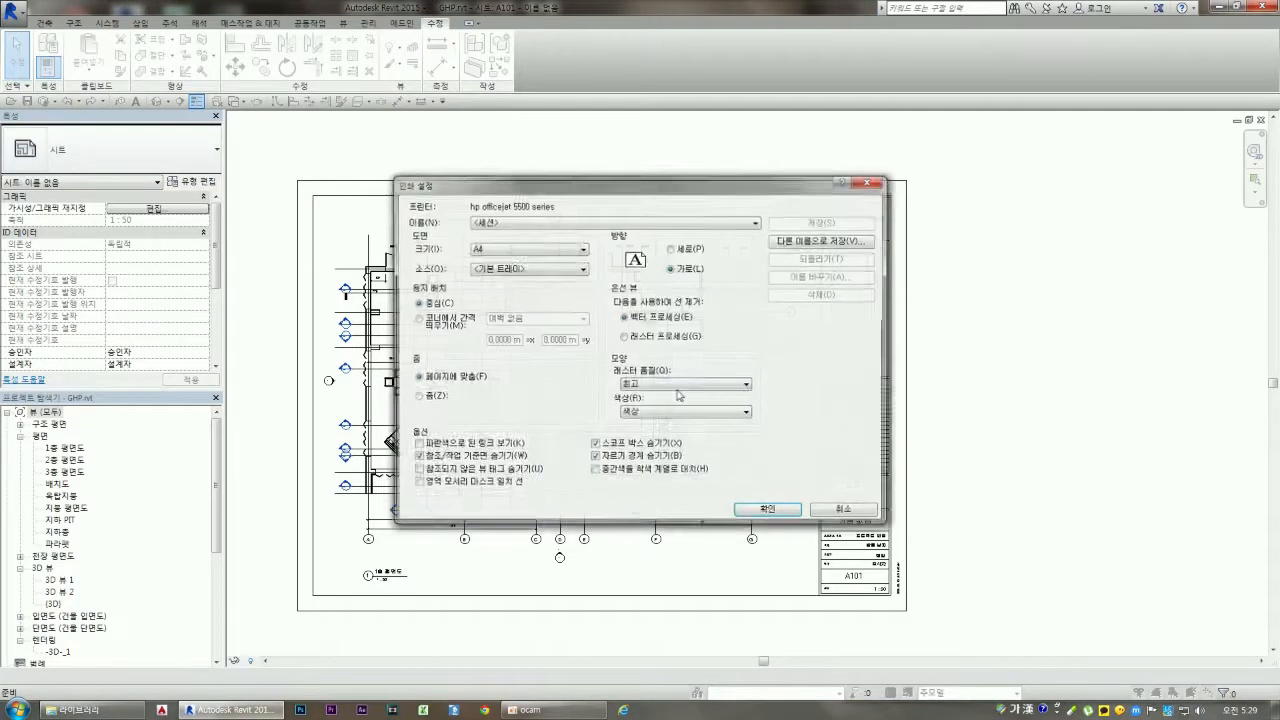
left_click(417, 398)
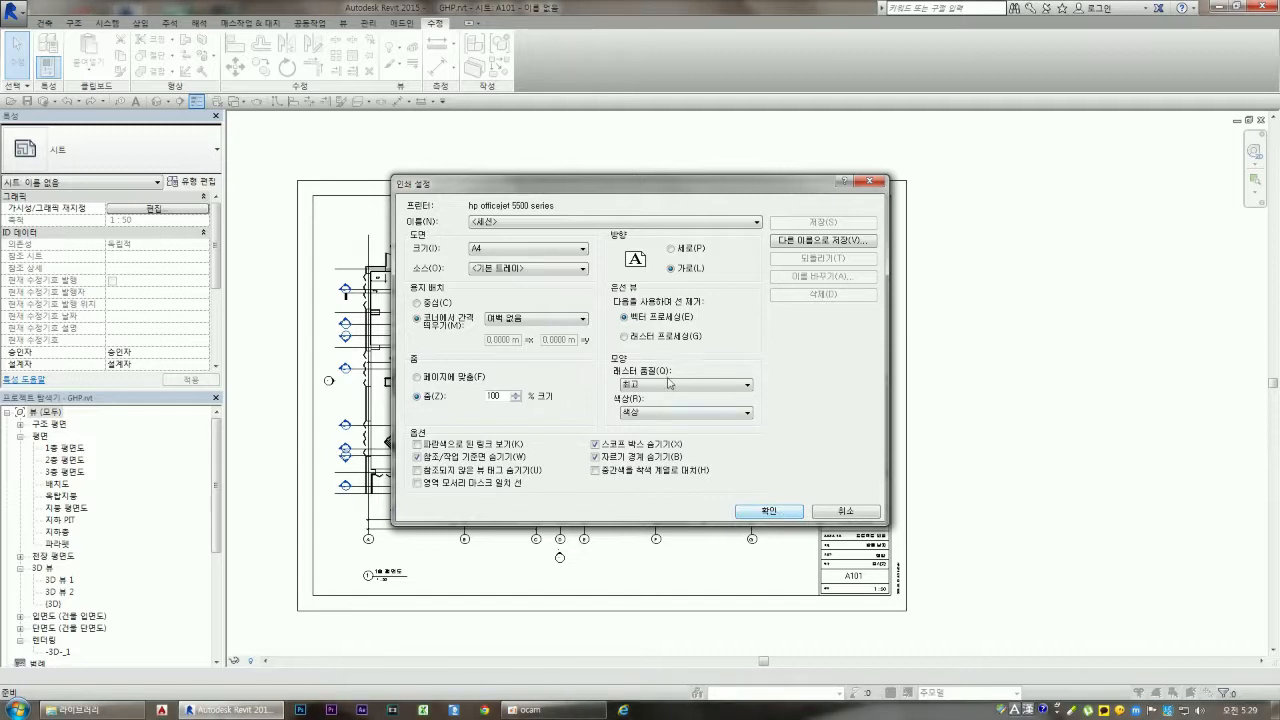
left_click(667, 412)
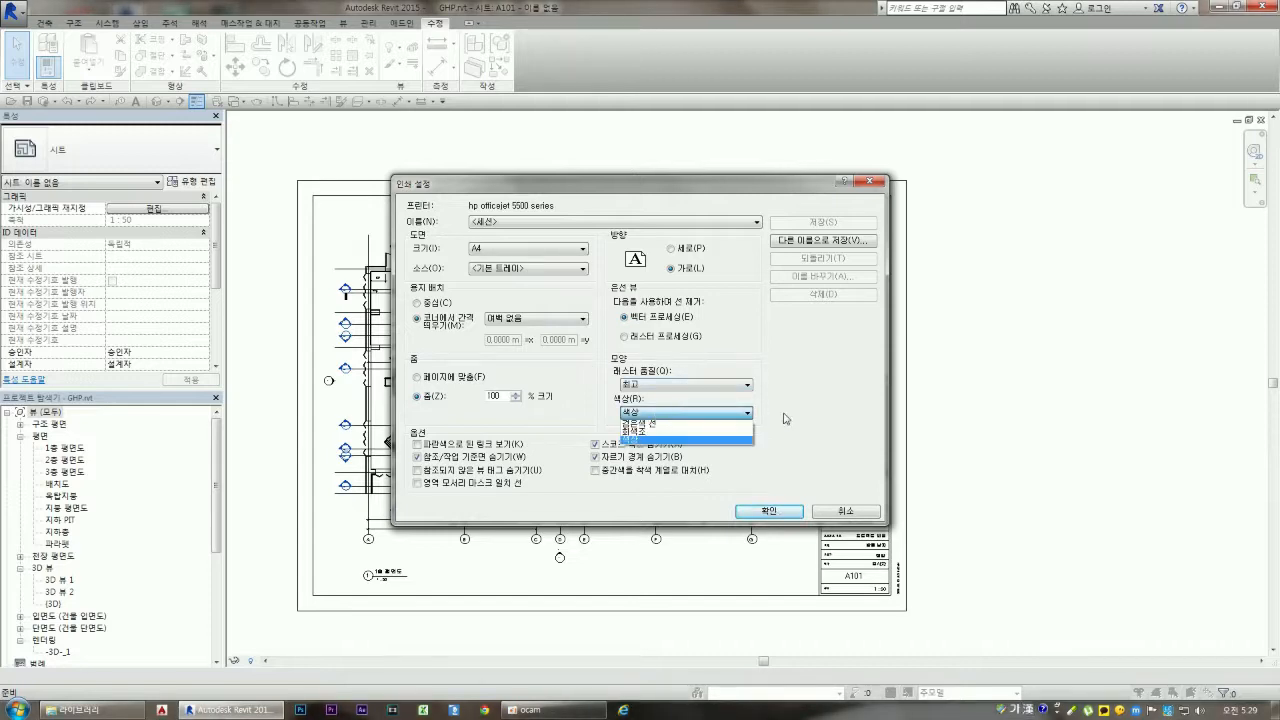
left_click(686, 440)
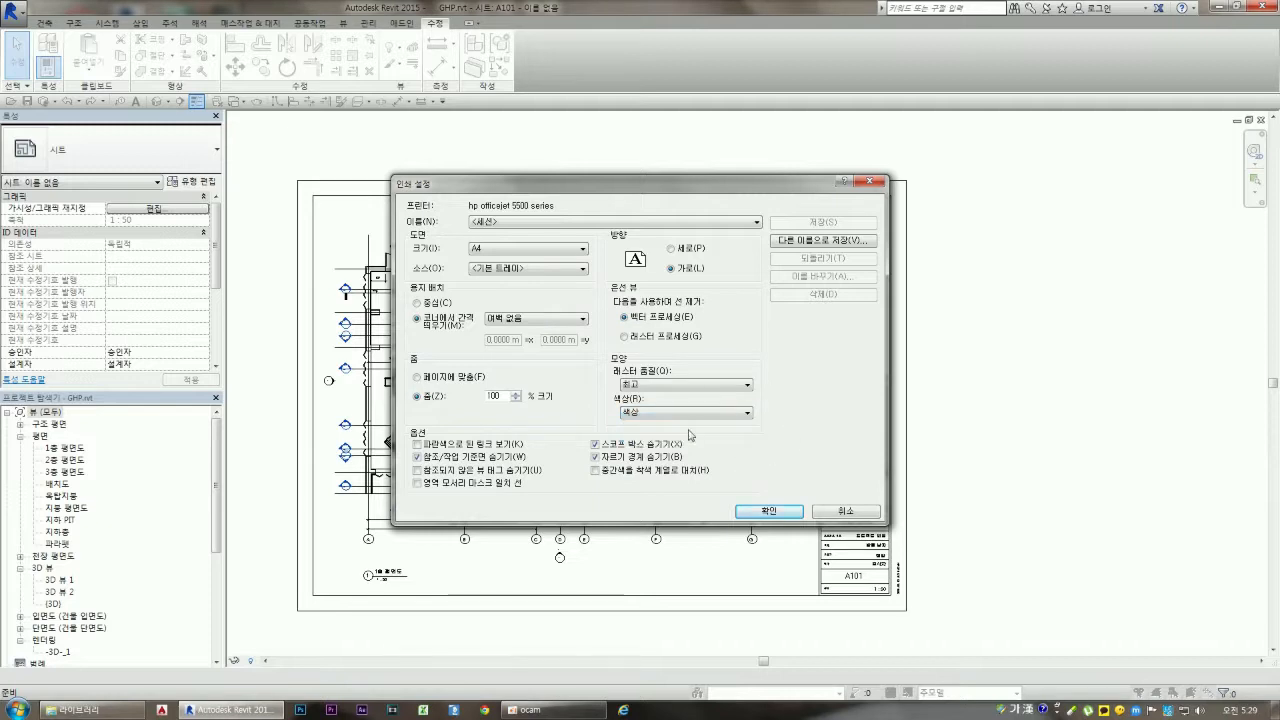
left_click(772, 512)
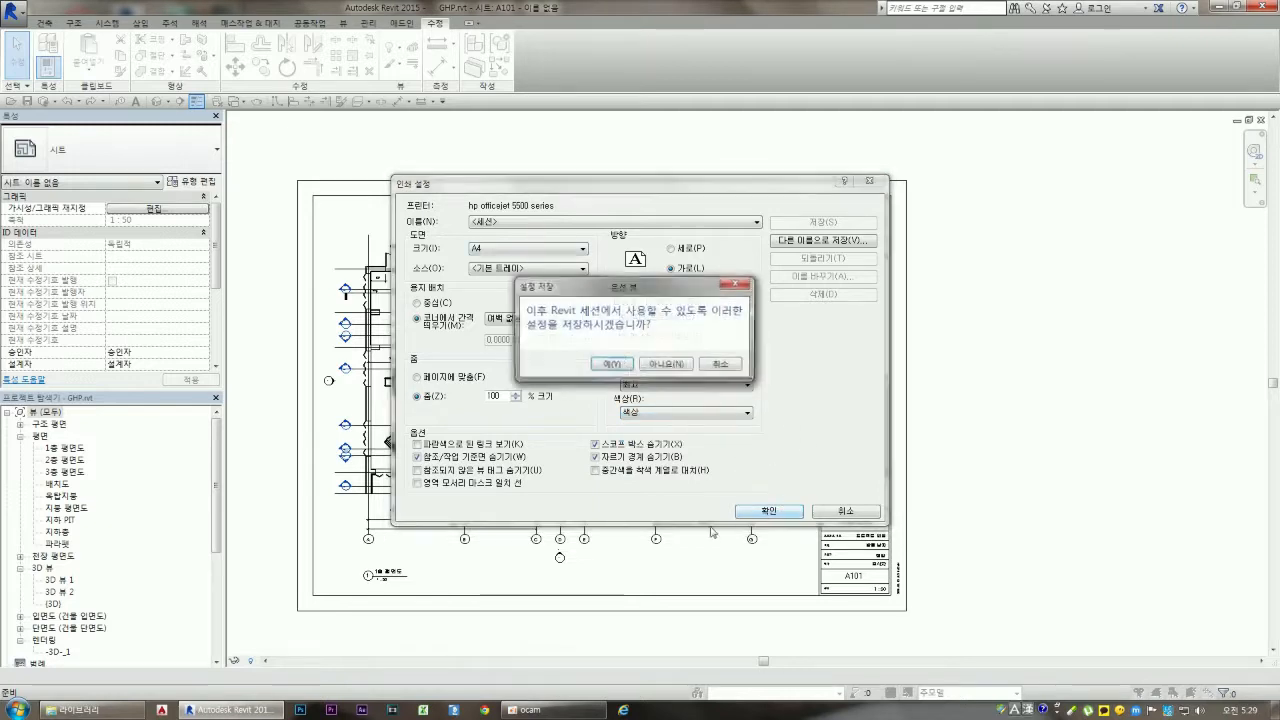
left_click(611, 365)
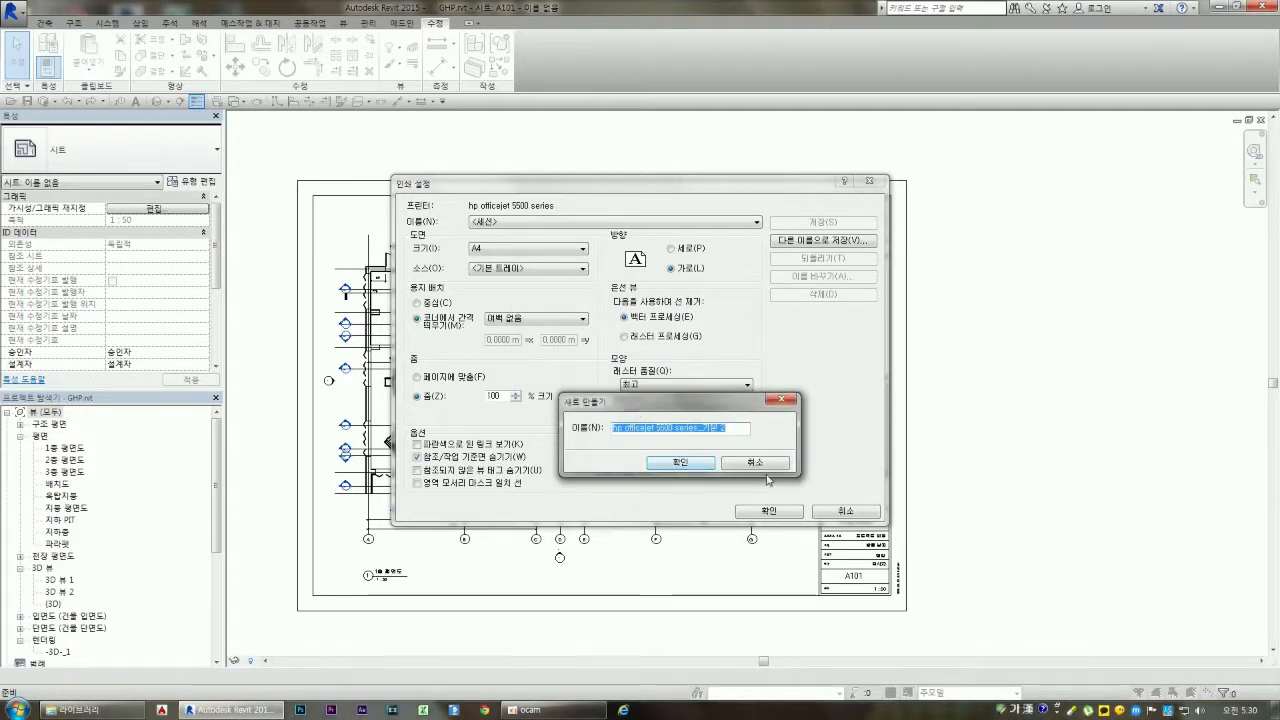
left_click(681, 463)
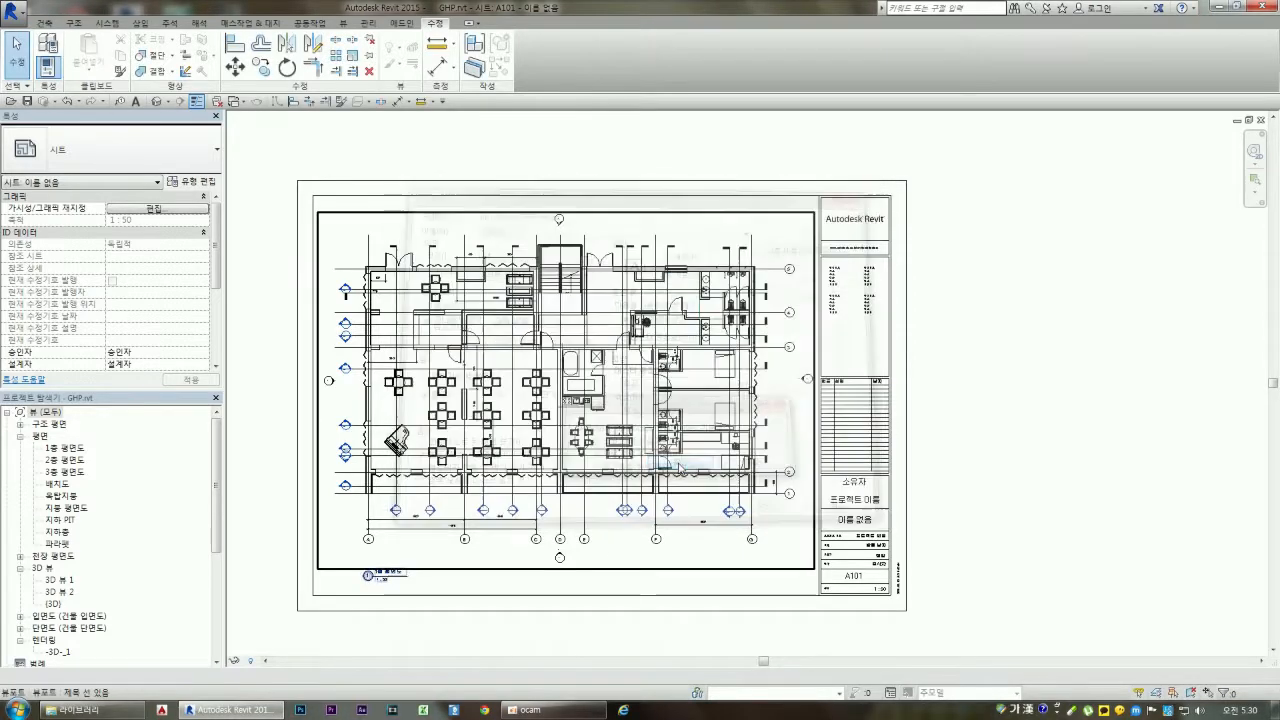
Preview sheet A101 at the 100% print zoom and page back and forth through the preview
left_click(14, 10)
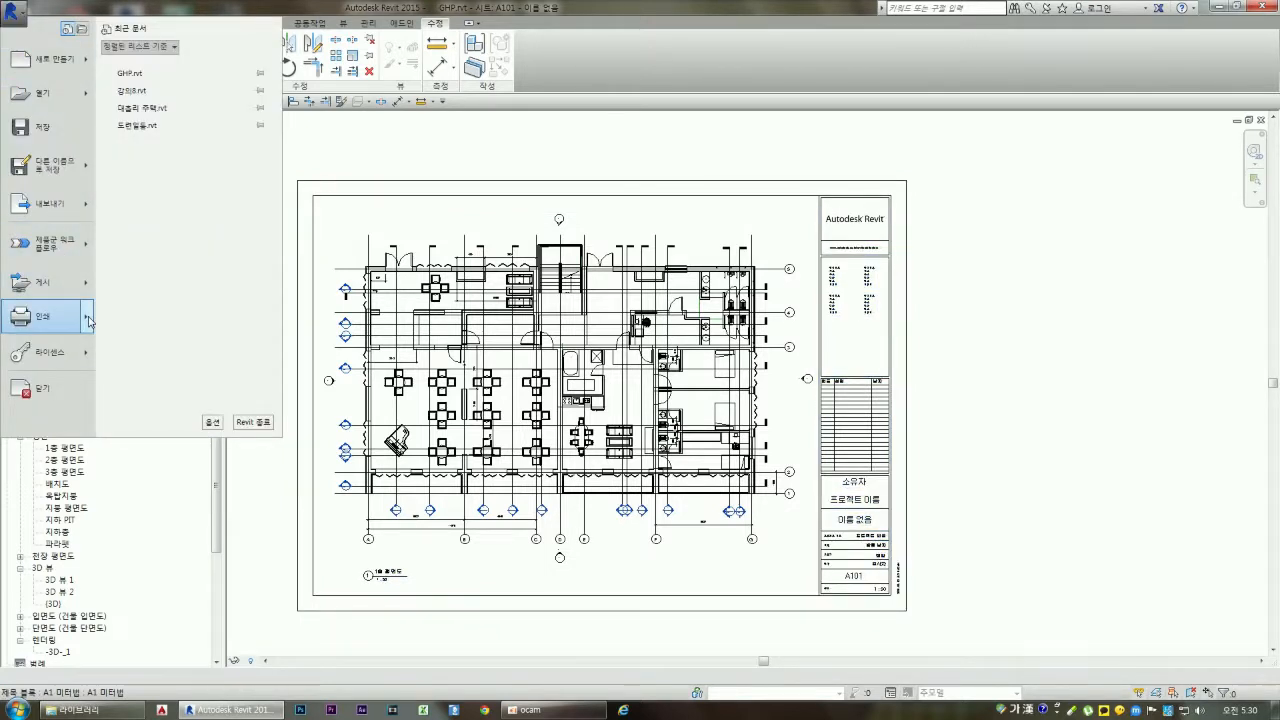
mouse_move(89, 320)
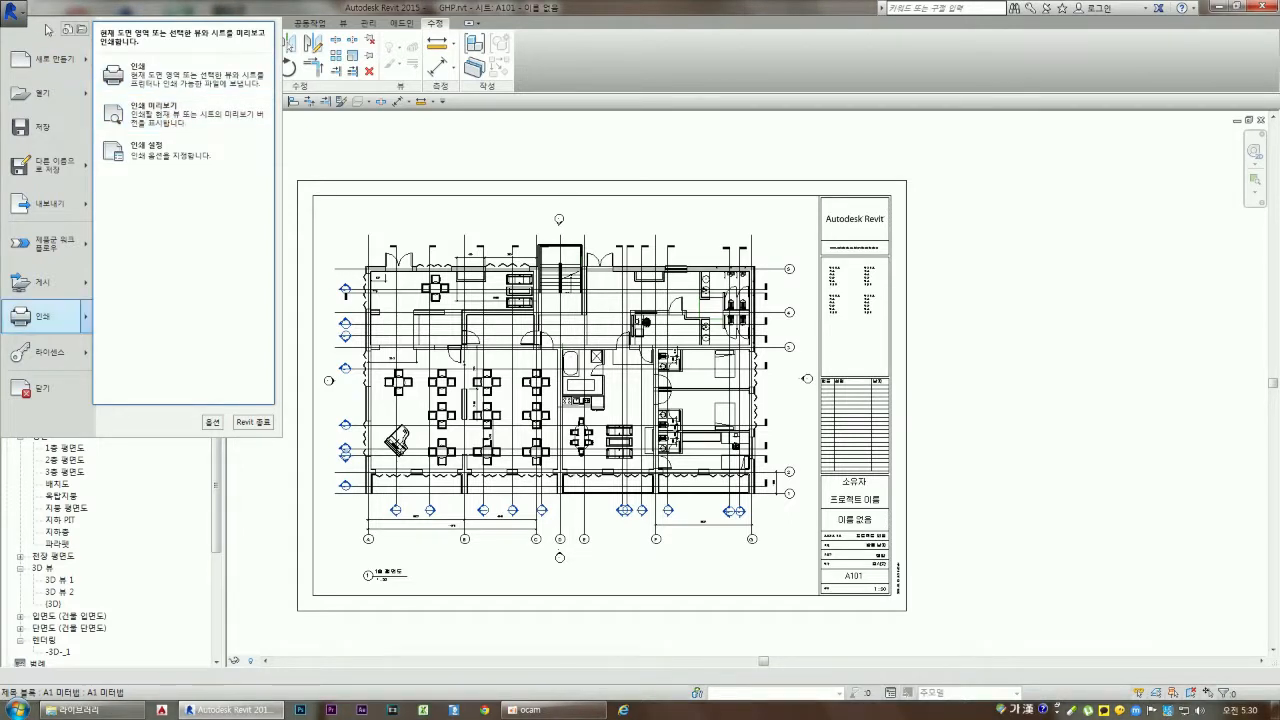
left_click(170, 113)
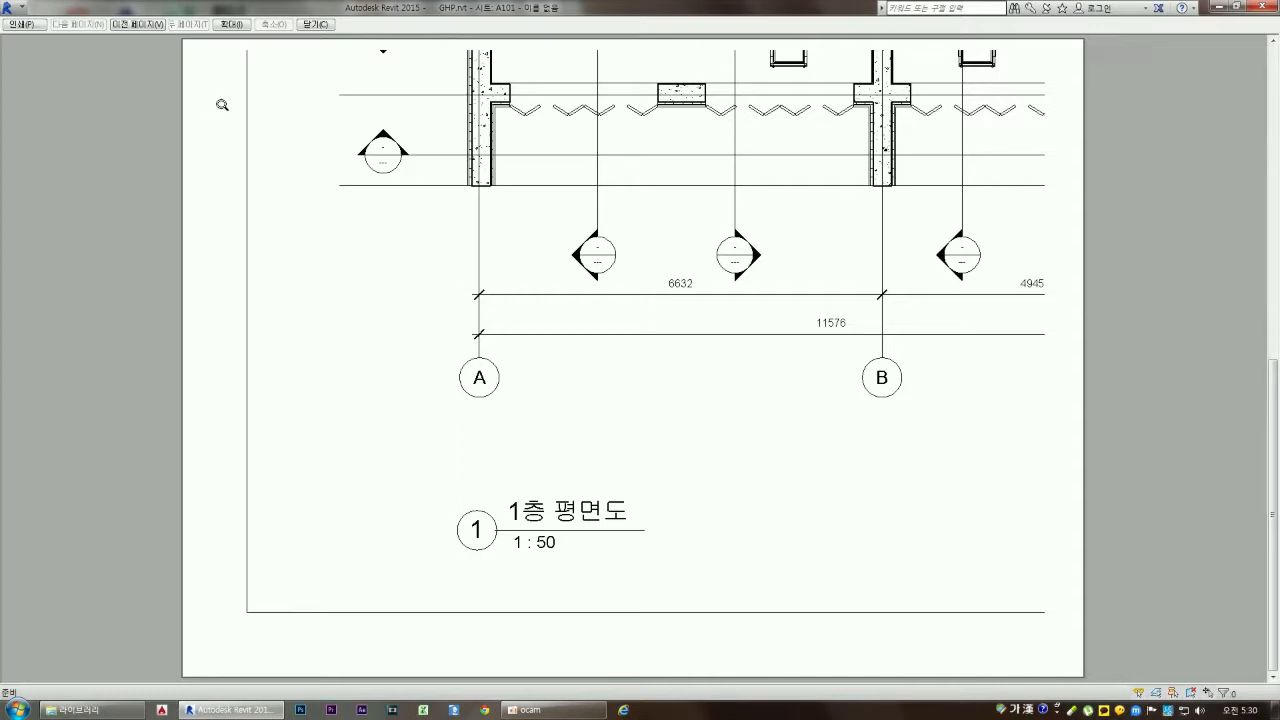
left_click(131, 24)
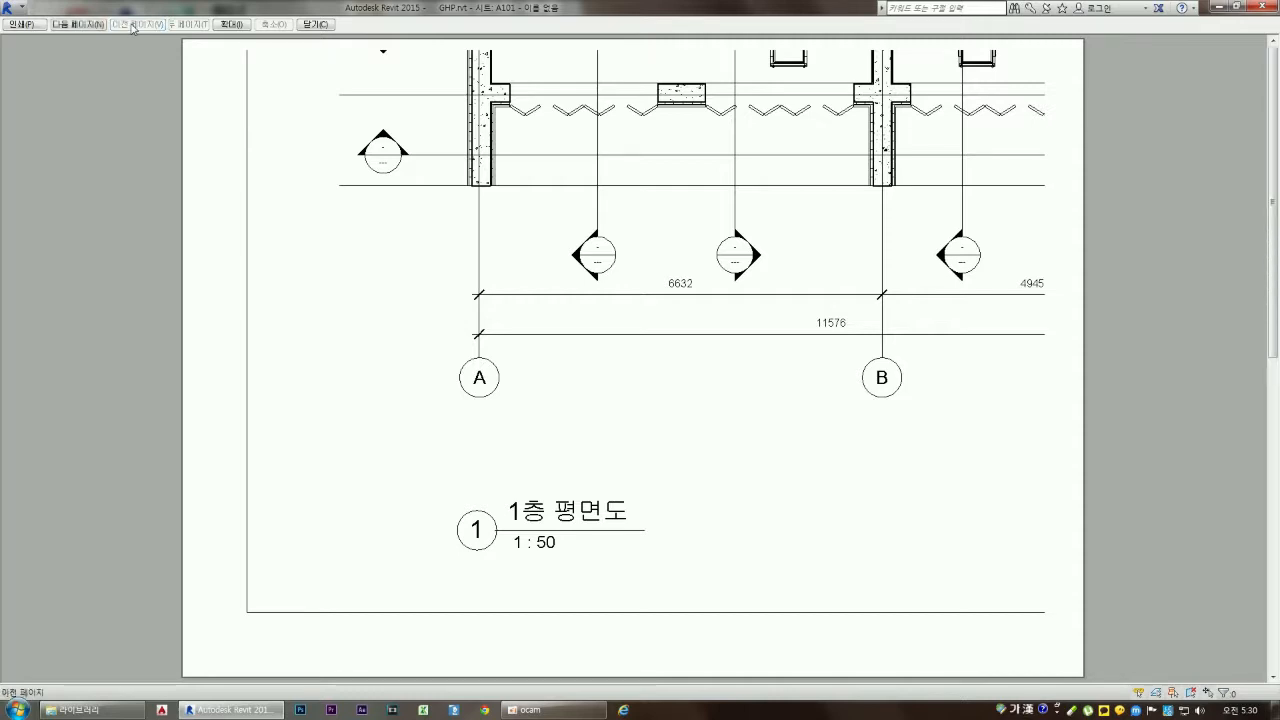
left_click(88, 25)
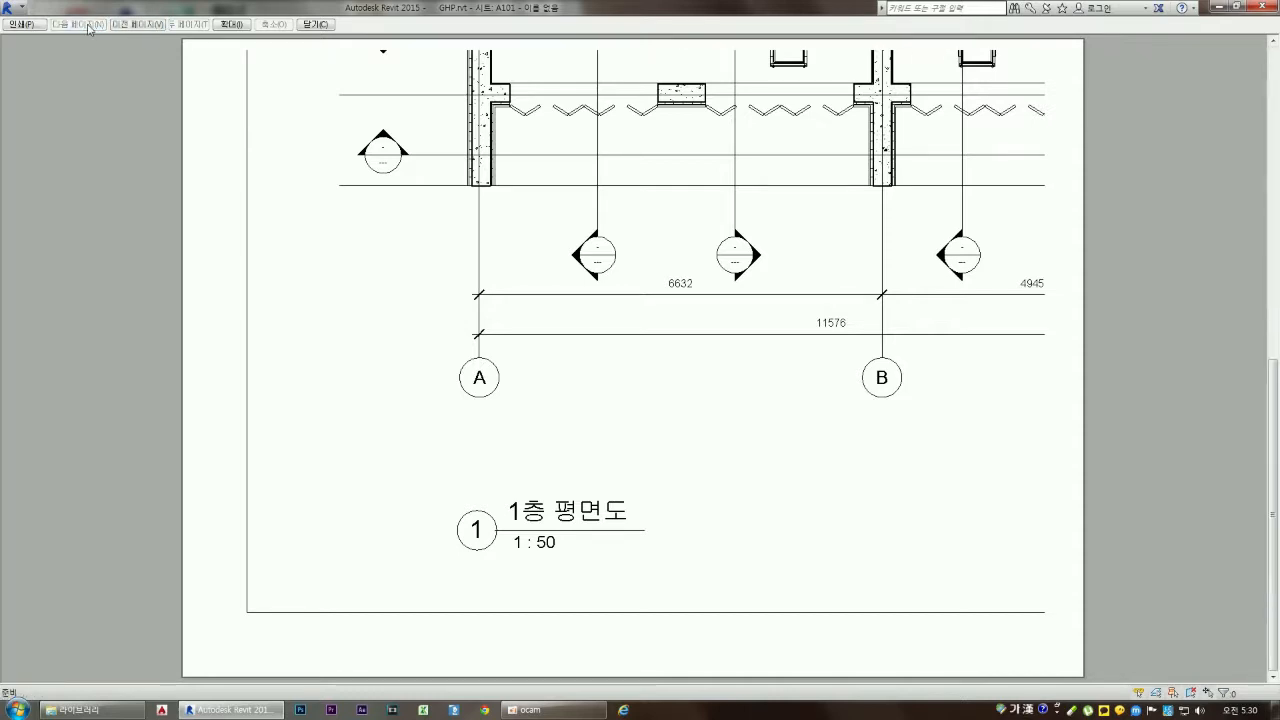
left_click(139, 26)
left_click(80, 24)
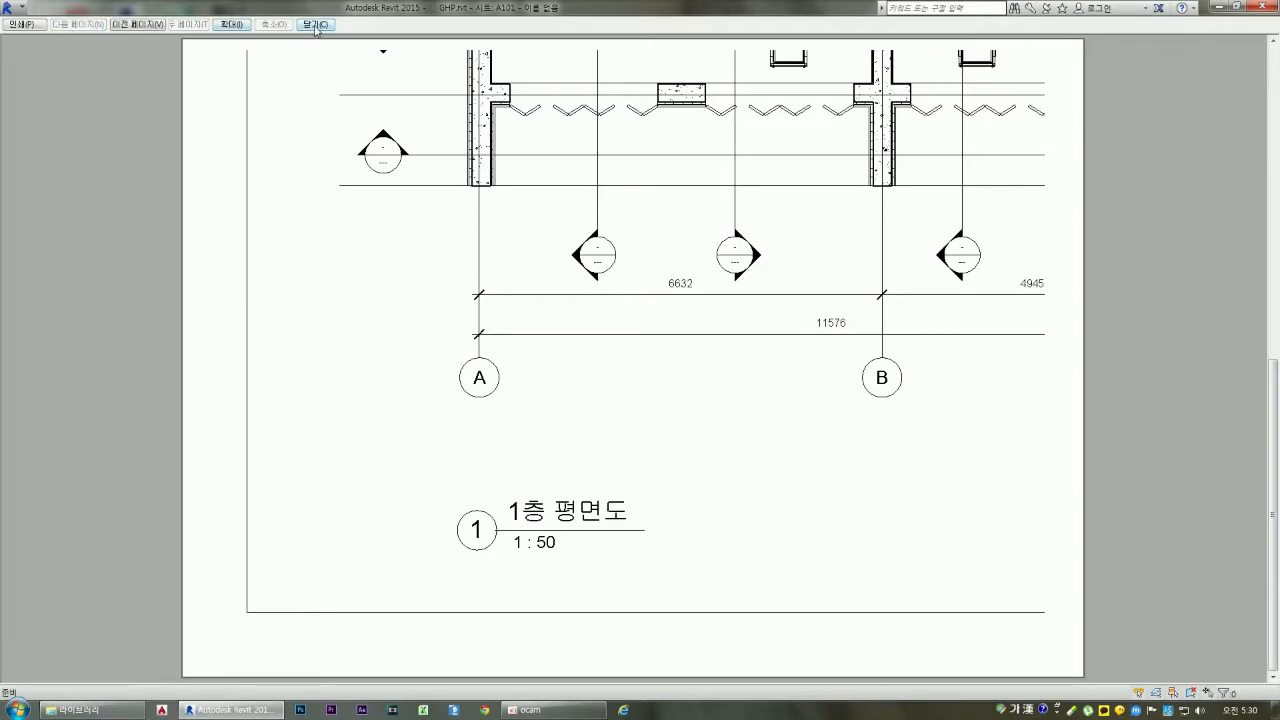
Set the print zoom to 50% for the current session and preview sheet A101
left_click(44, 27)
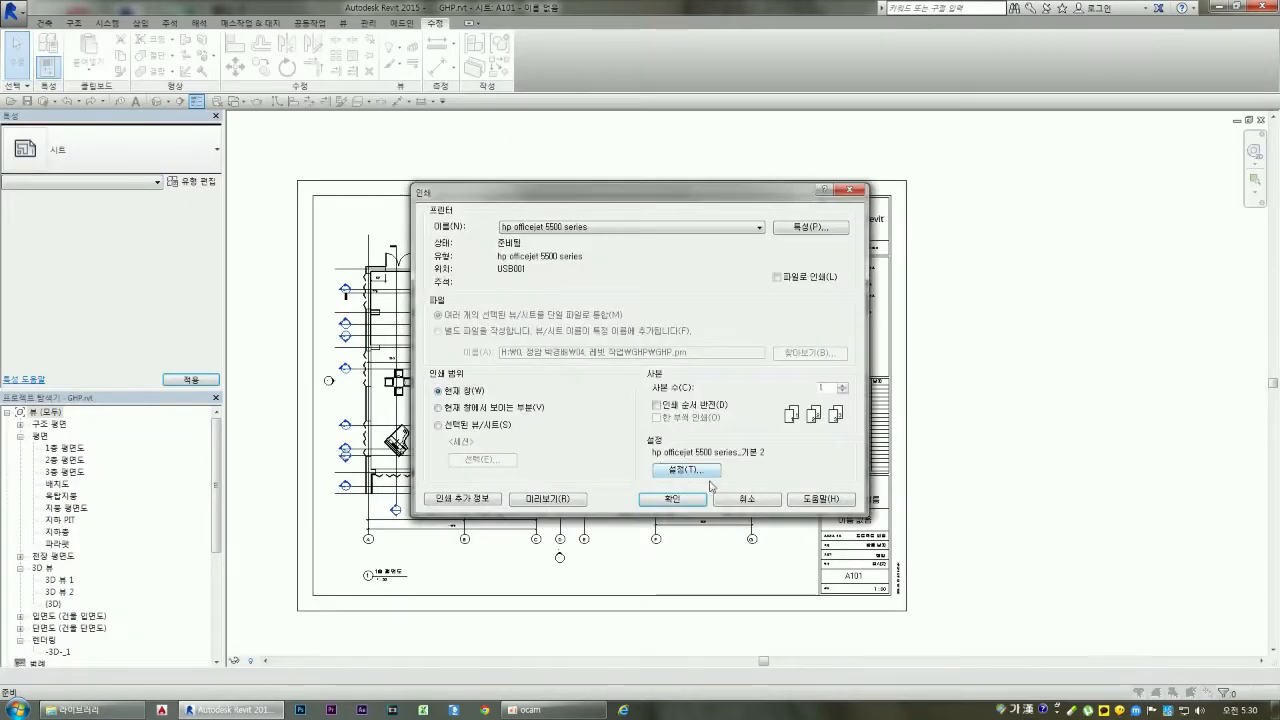
left_click(685, 470)
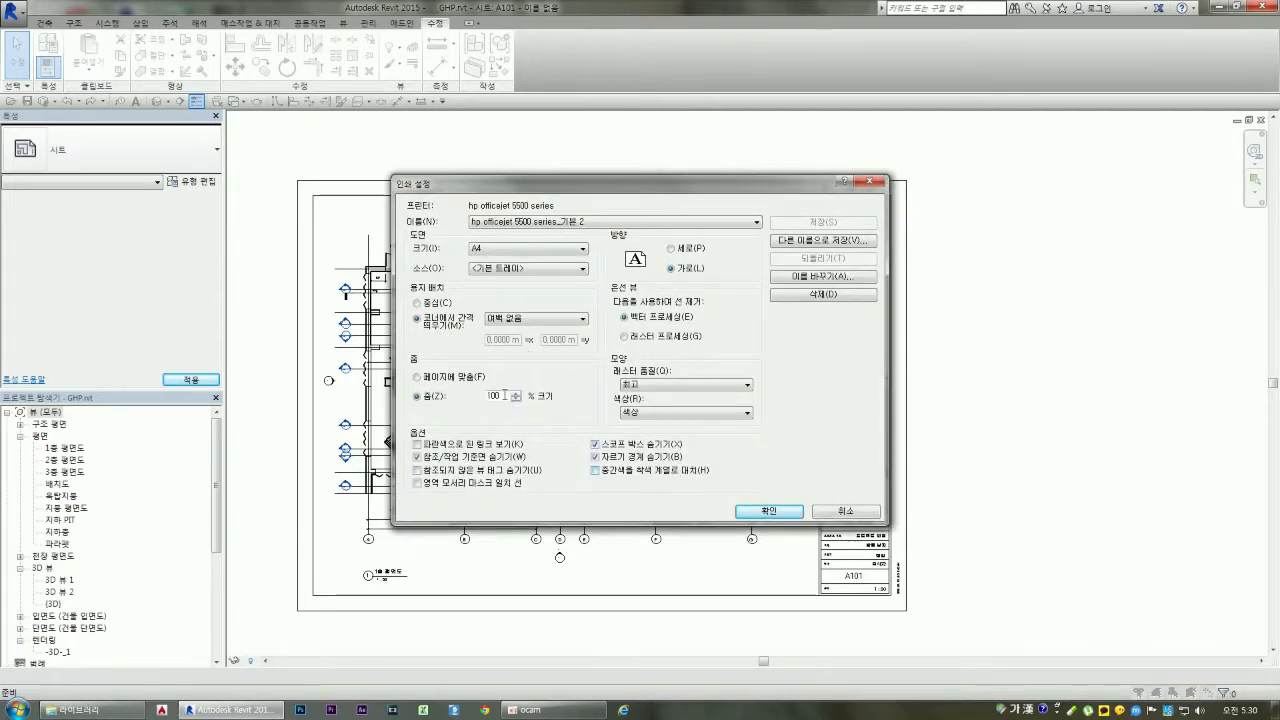
left_click_drag(504, 395, 446, 399)
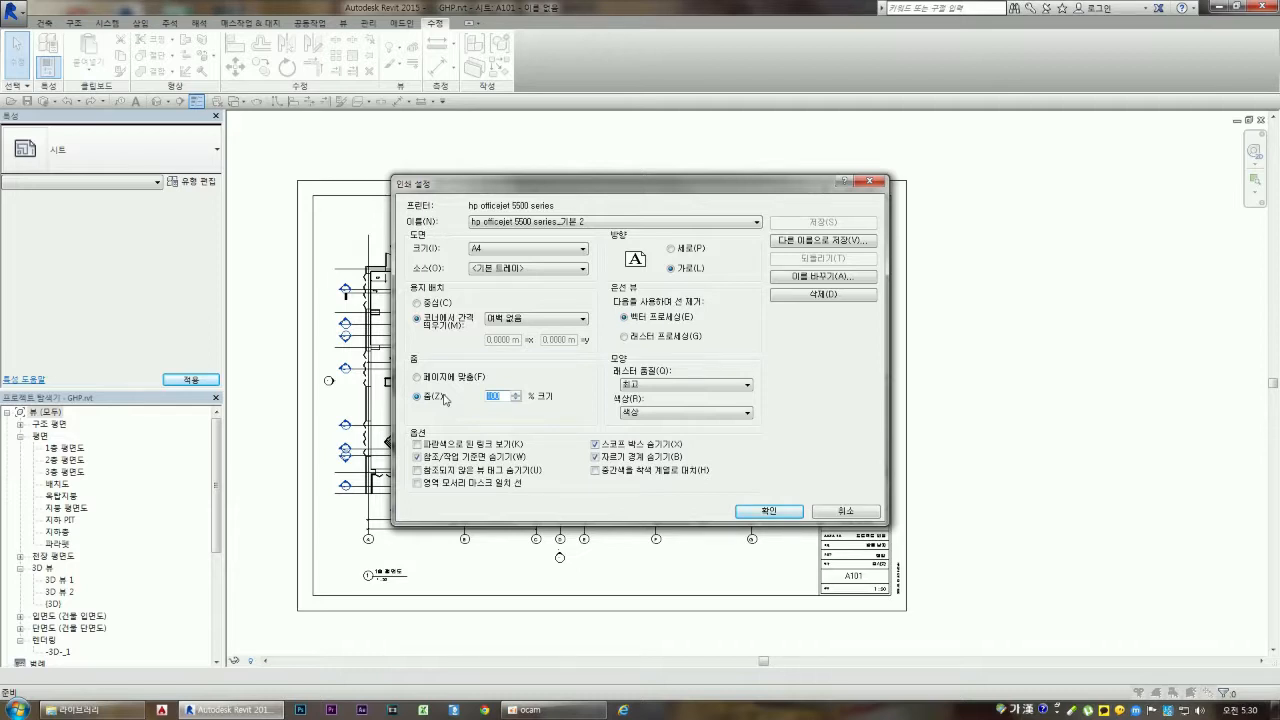
type("50")
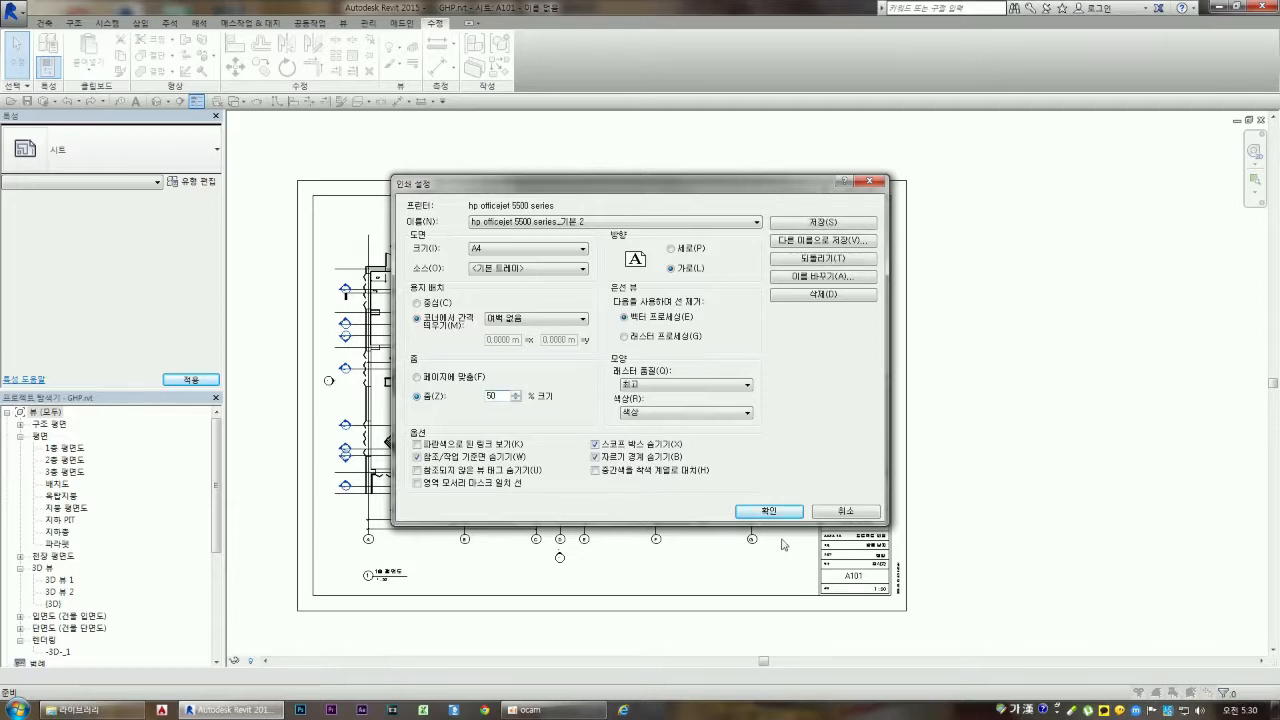
left_click(769, 513)
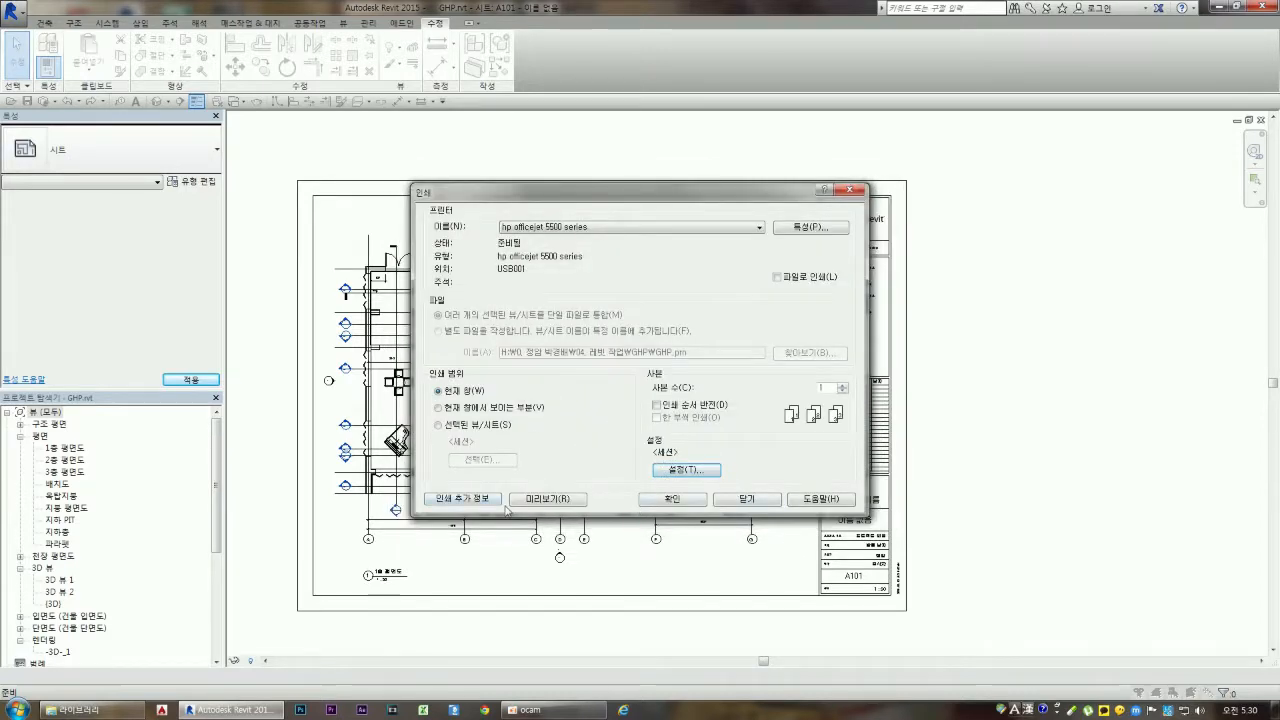
left_click(545, 500)
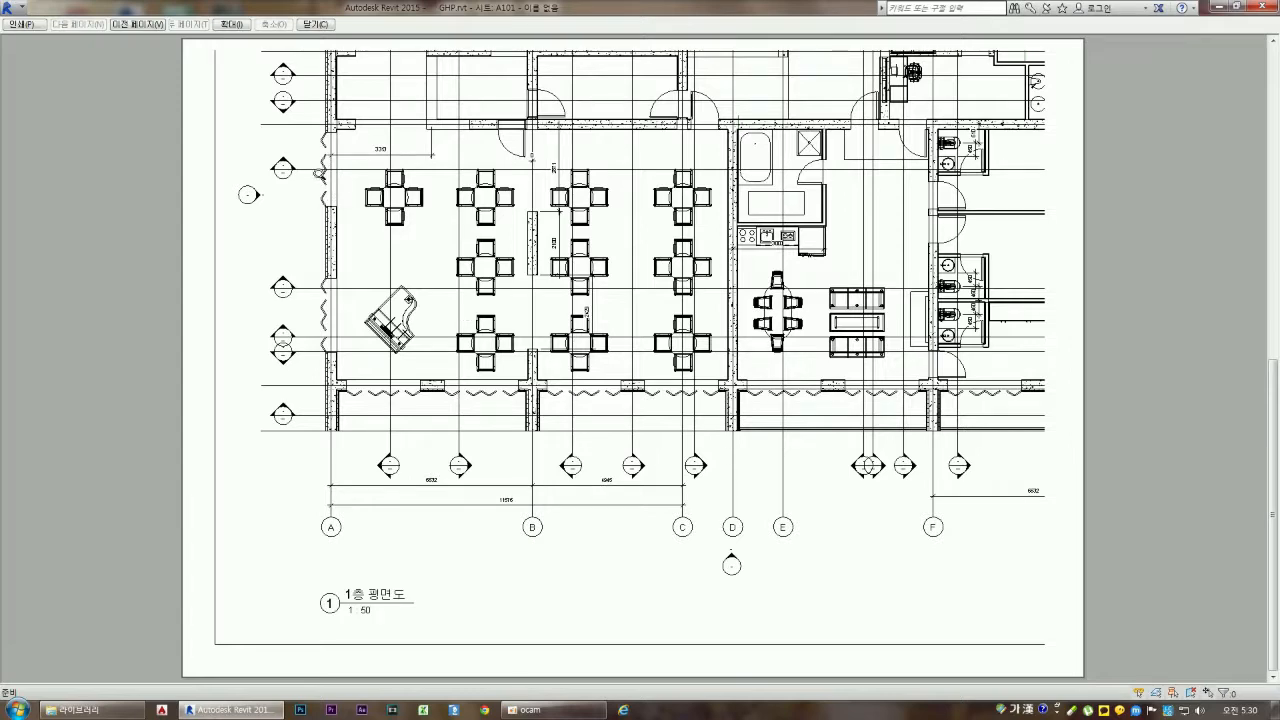
Set the print zoom to 35%, save the settings as another new setup under the suggested name, and preview sheet A101
left_click(25, 24)
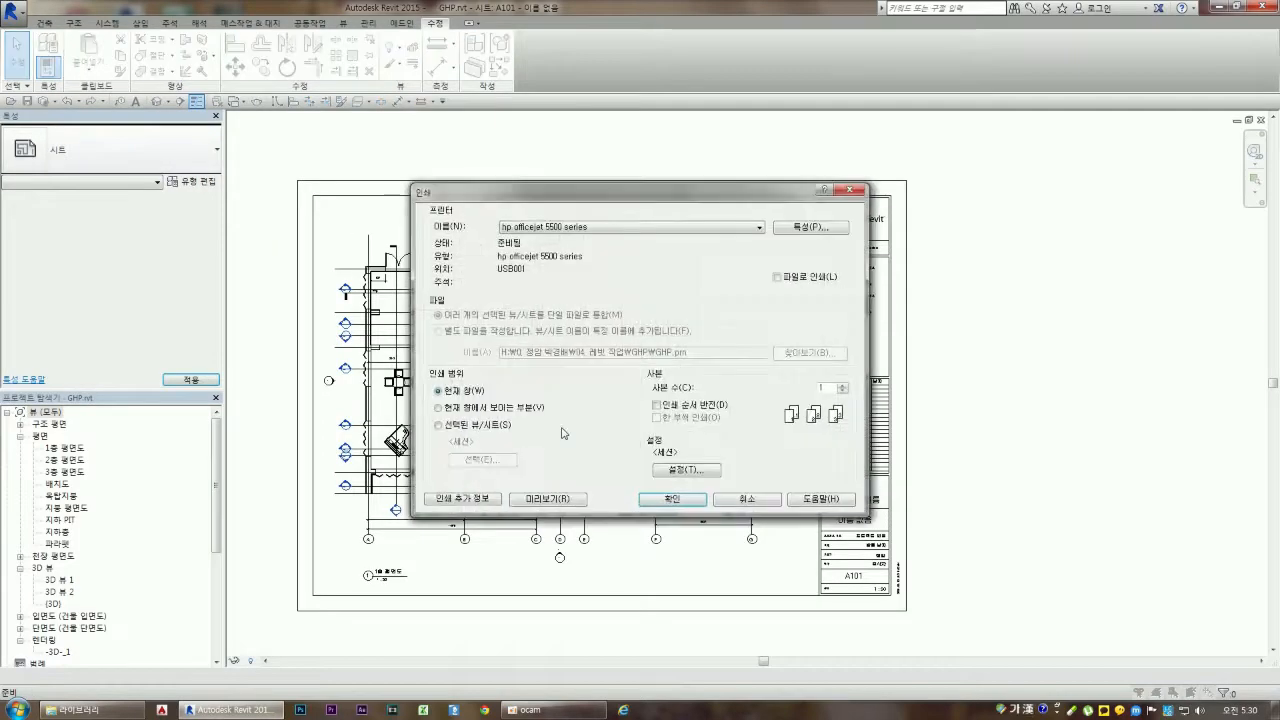
left_click(689, 470)
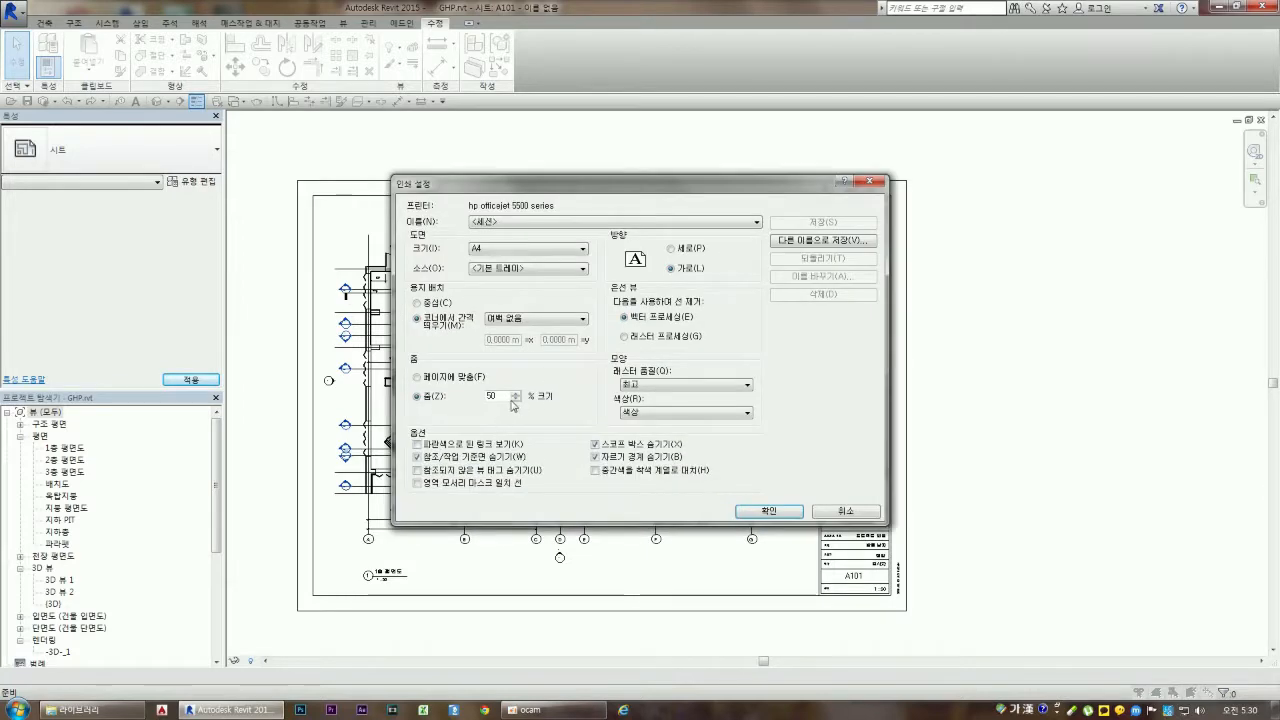
double_click(503, 397)
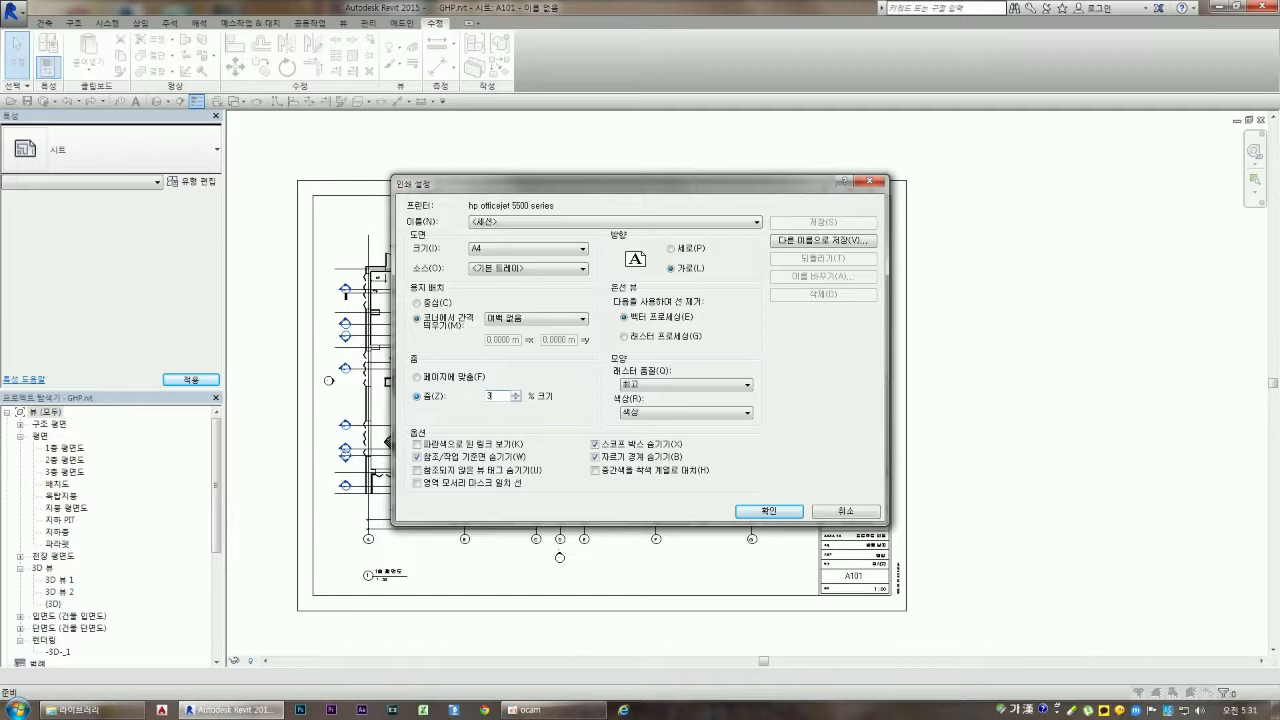
left_click(747, 508)
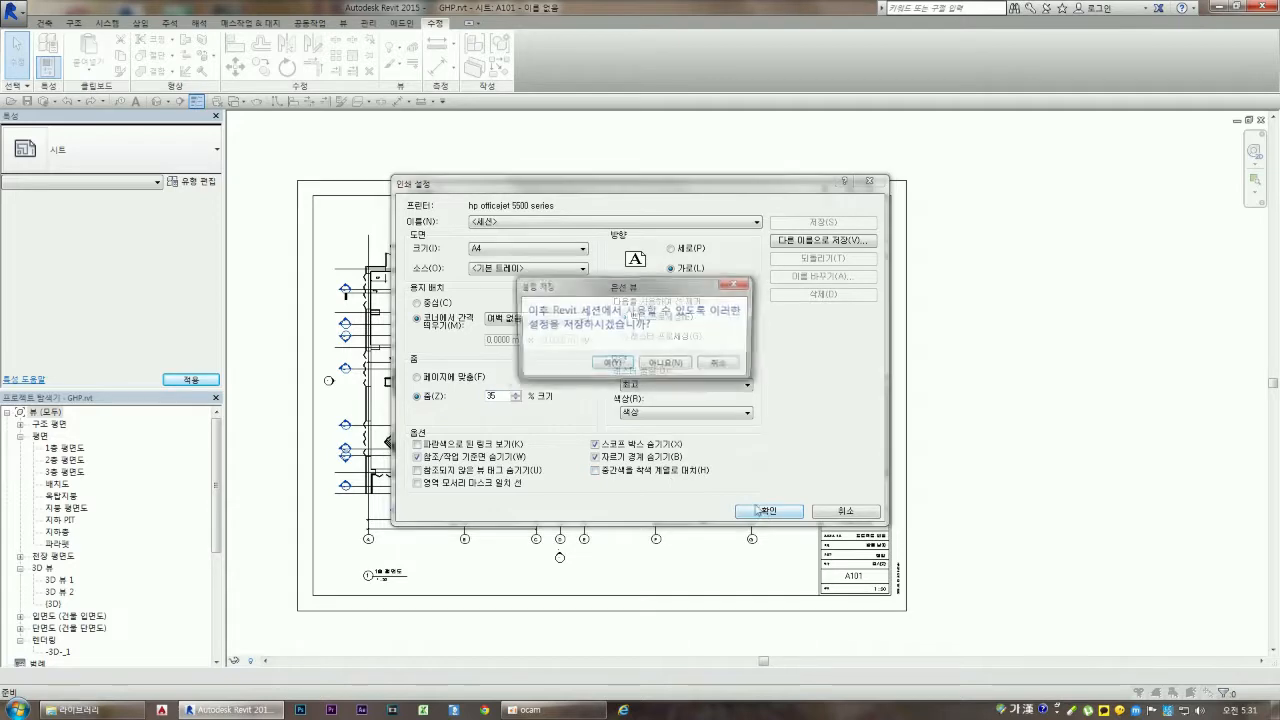
left_click(611, 364)
left_click(701, 464)
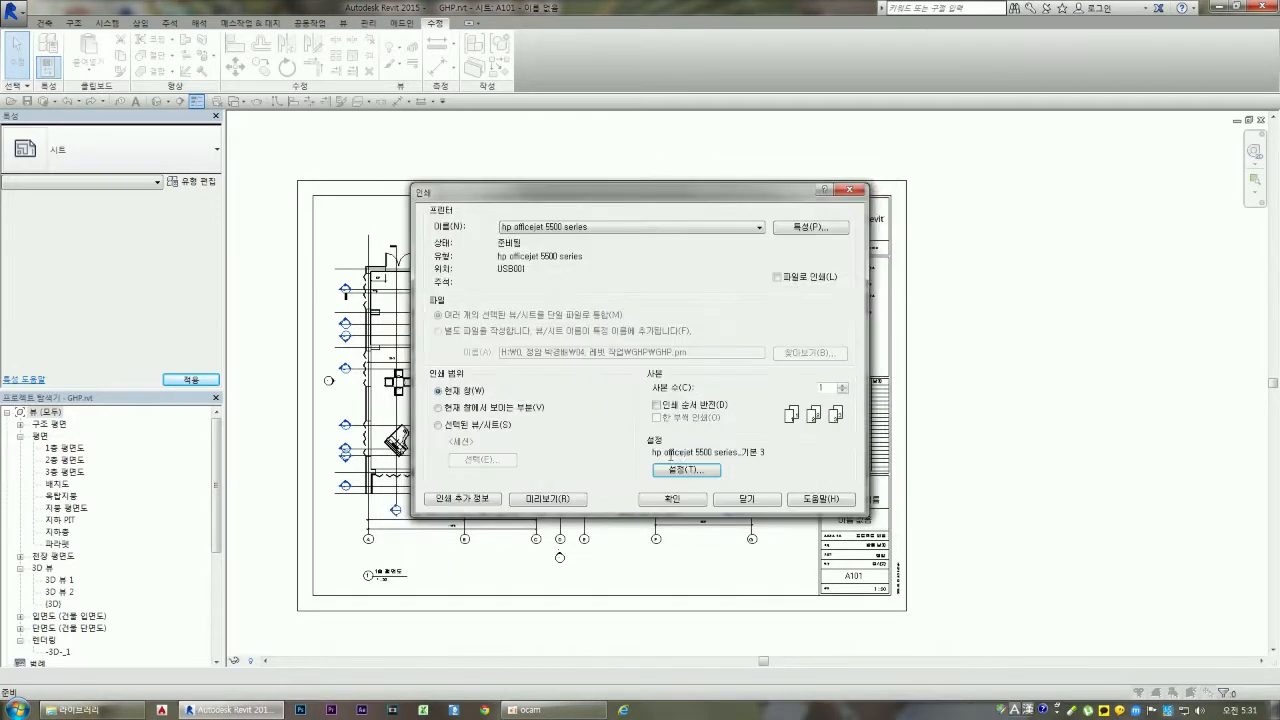
left_click(540, 500)
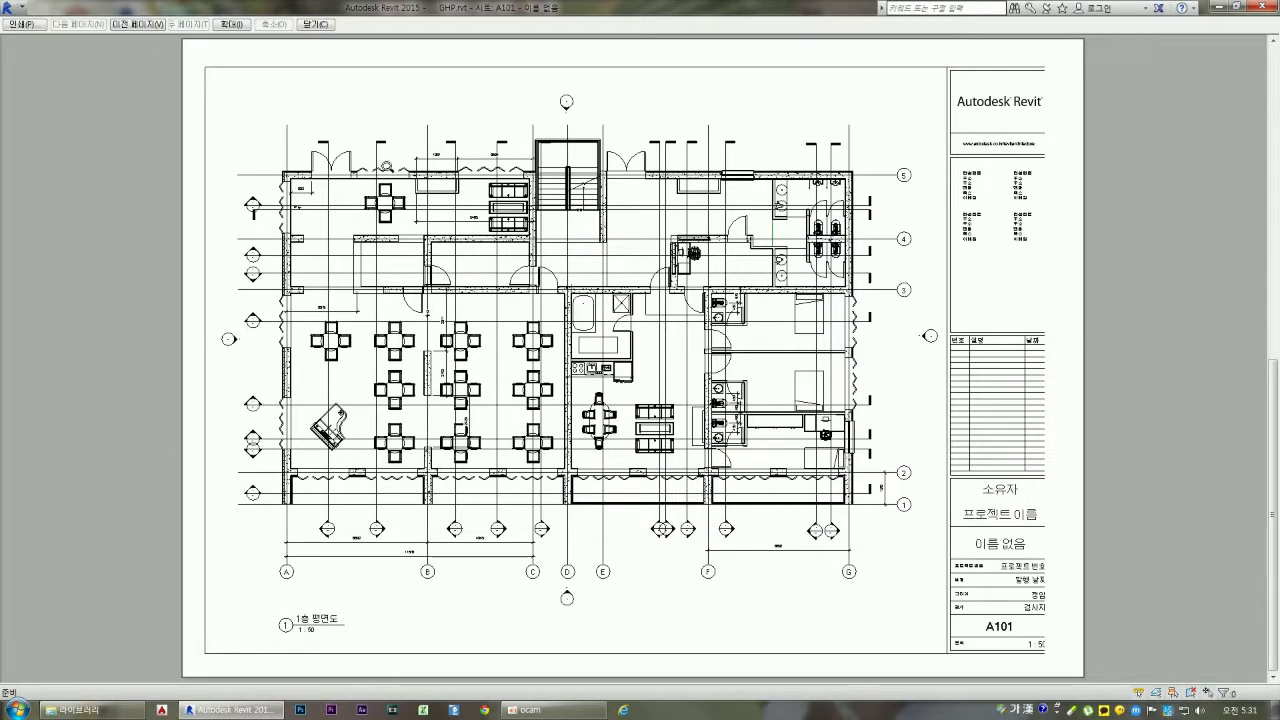
Set the print zoom to 34% for the current session, preview sheet A101, and return to the sheet
left_click(22, 23)
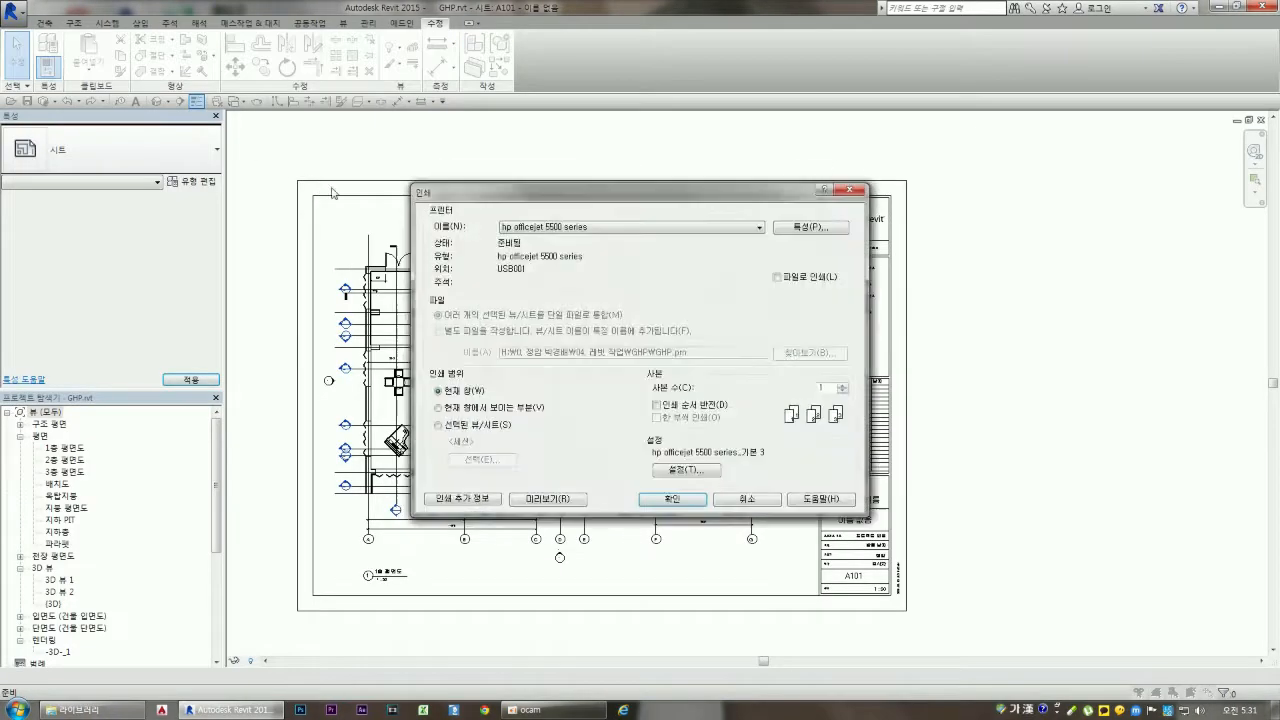
left_click(686, 469)
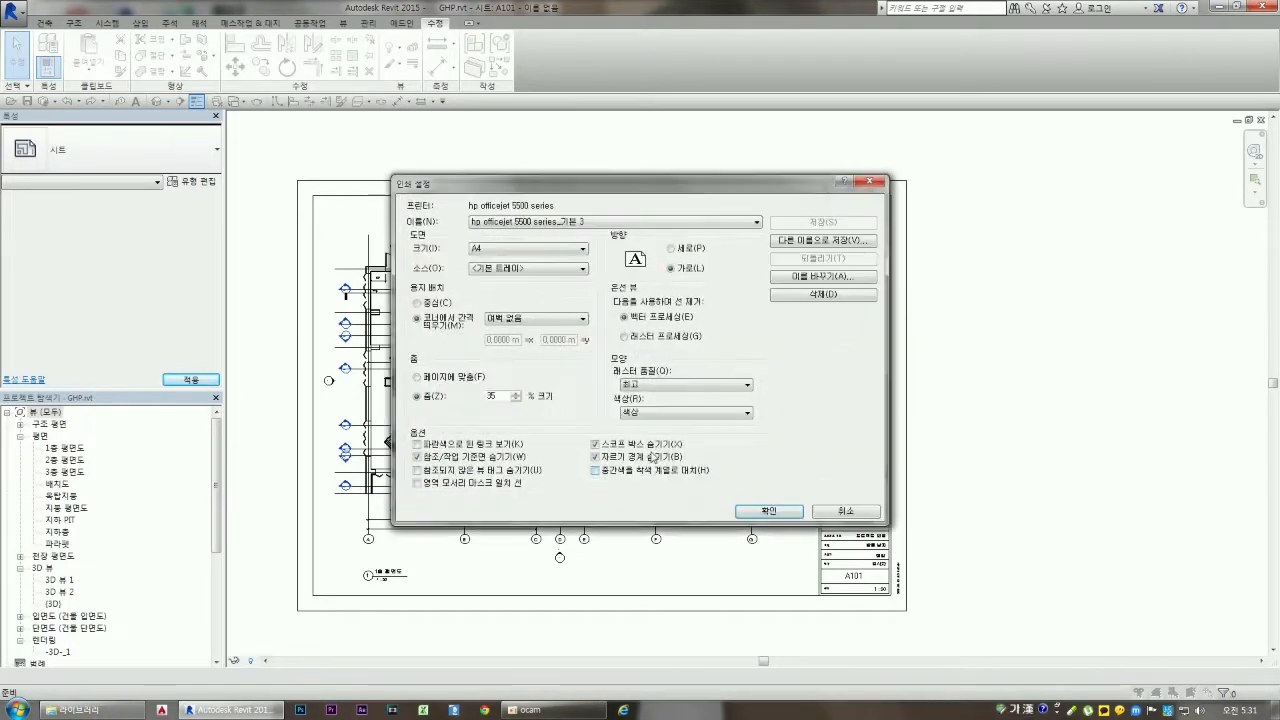
double_click(491, 396)
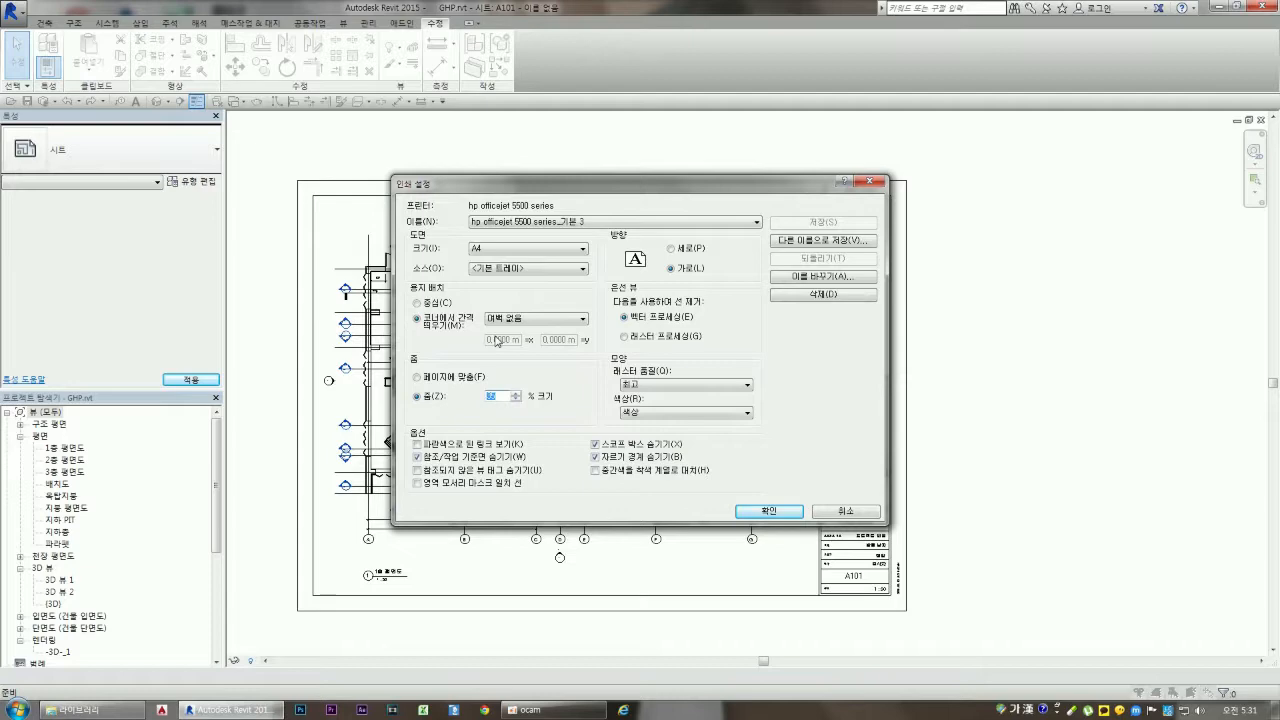
type("34")
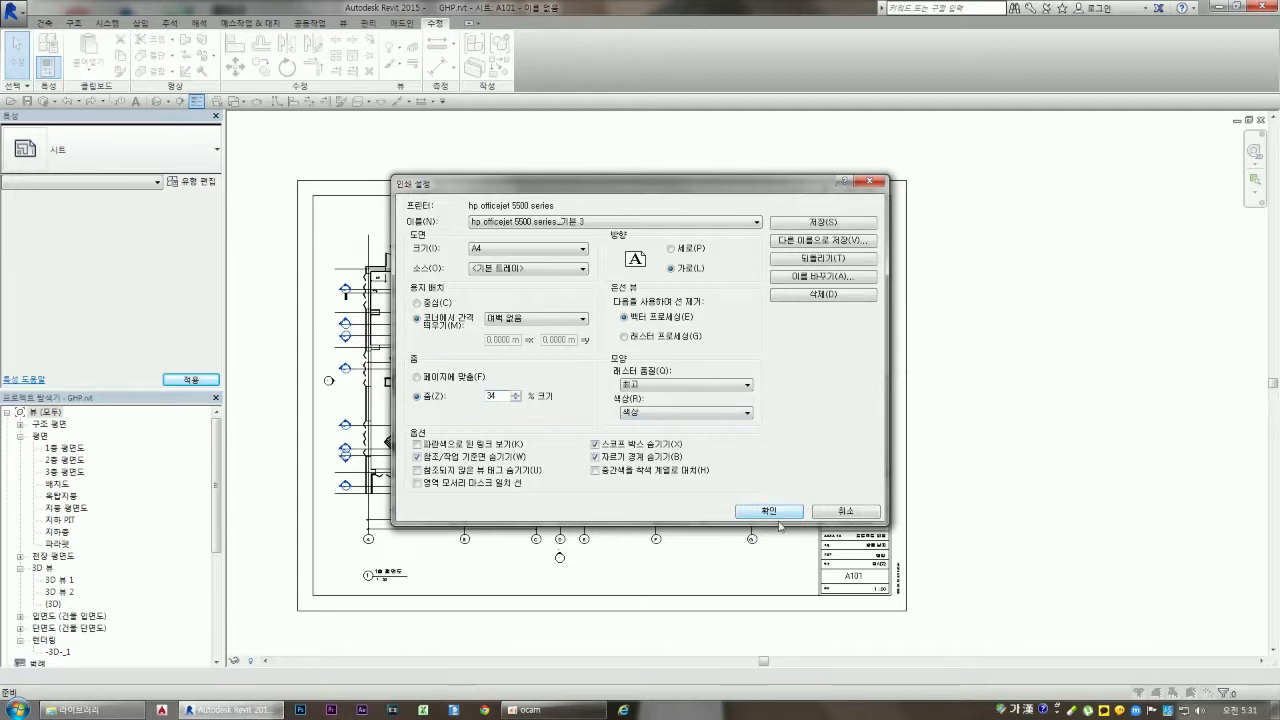
left_click(769, 512)
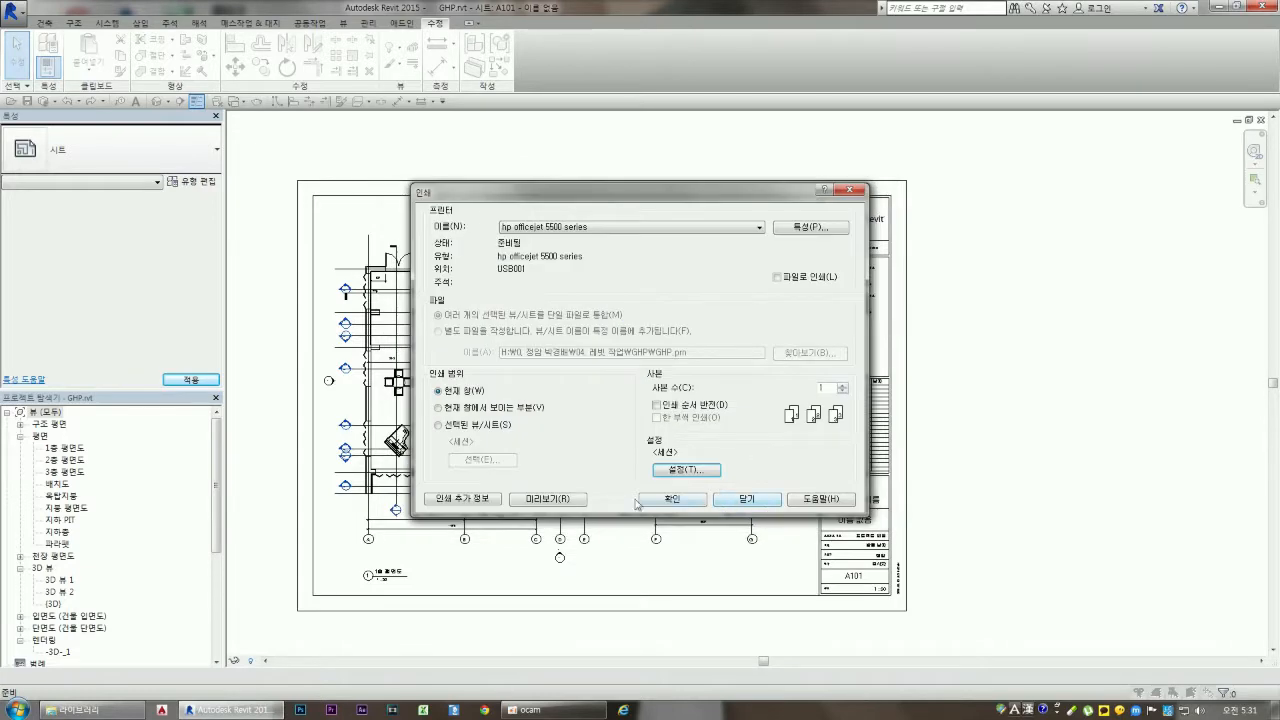
left_click(548, 499)
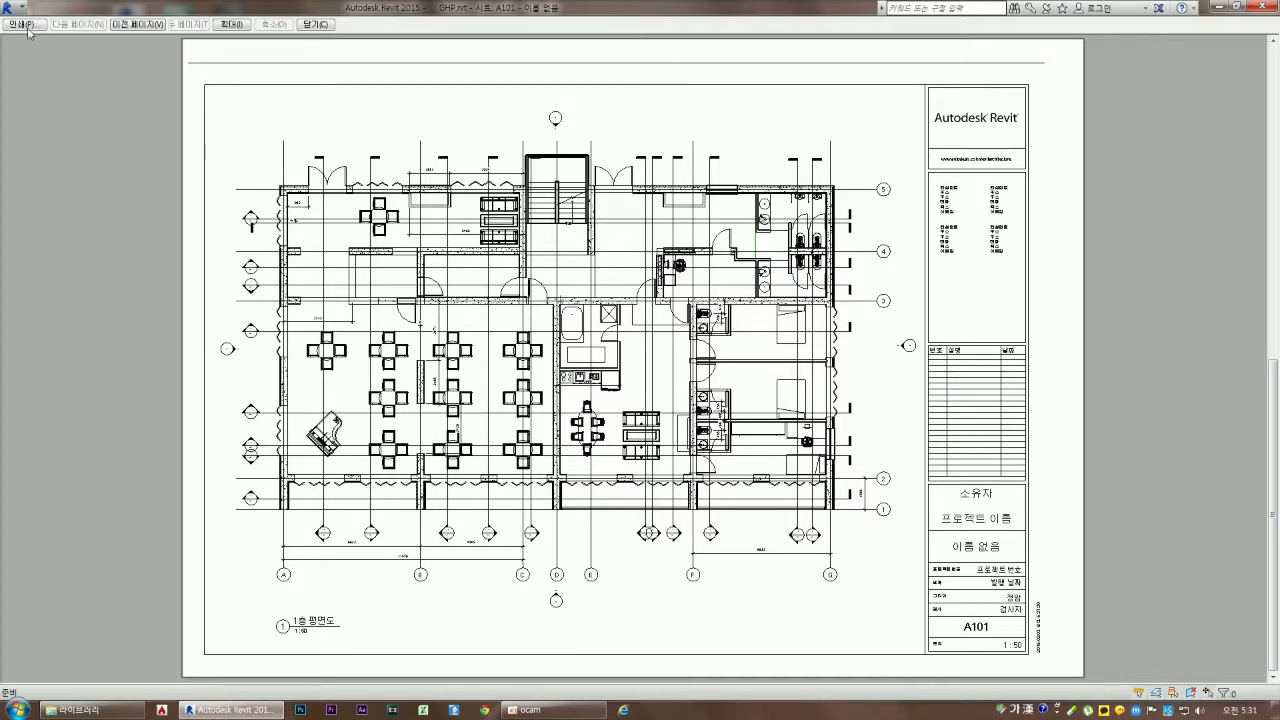
left_click(315, 24)
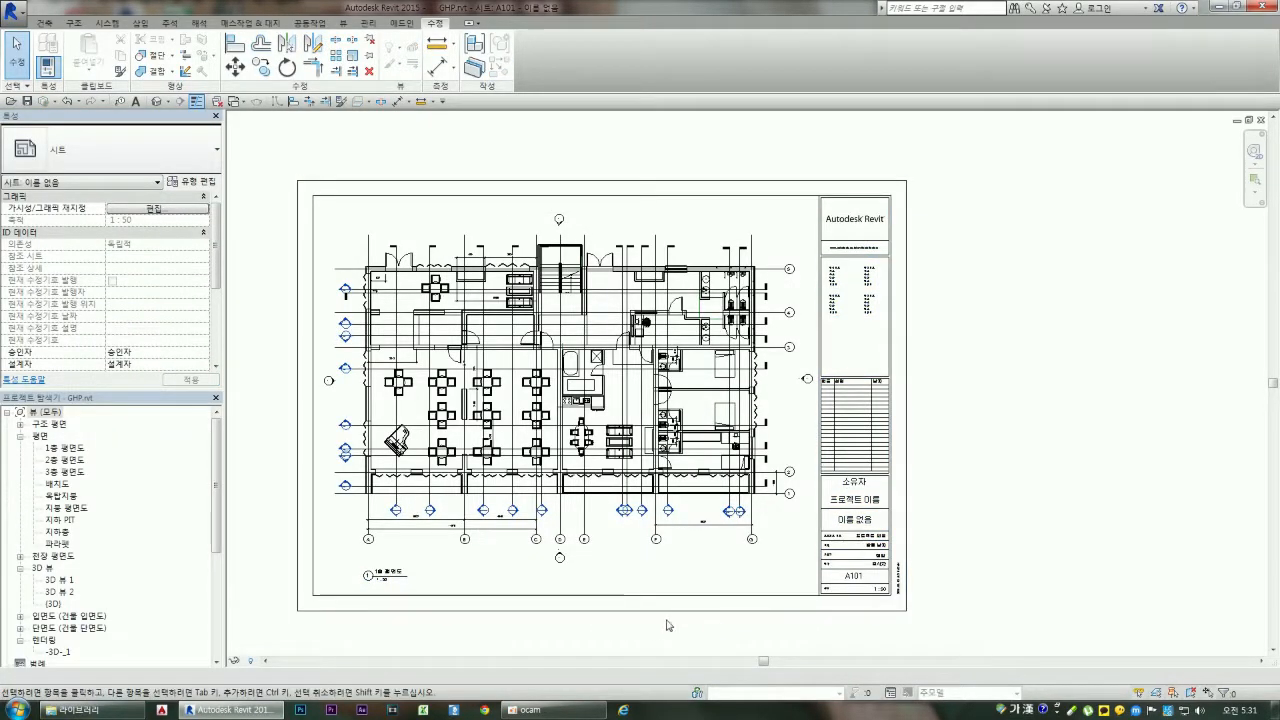
Open sheet A101's title block family for editing and examine the properties of its outer border lines
double_click(844, 208)
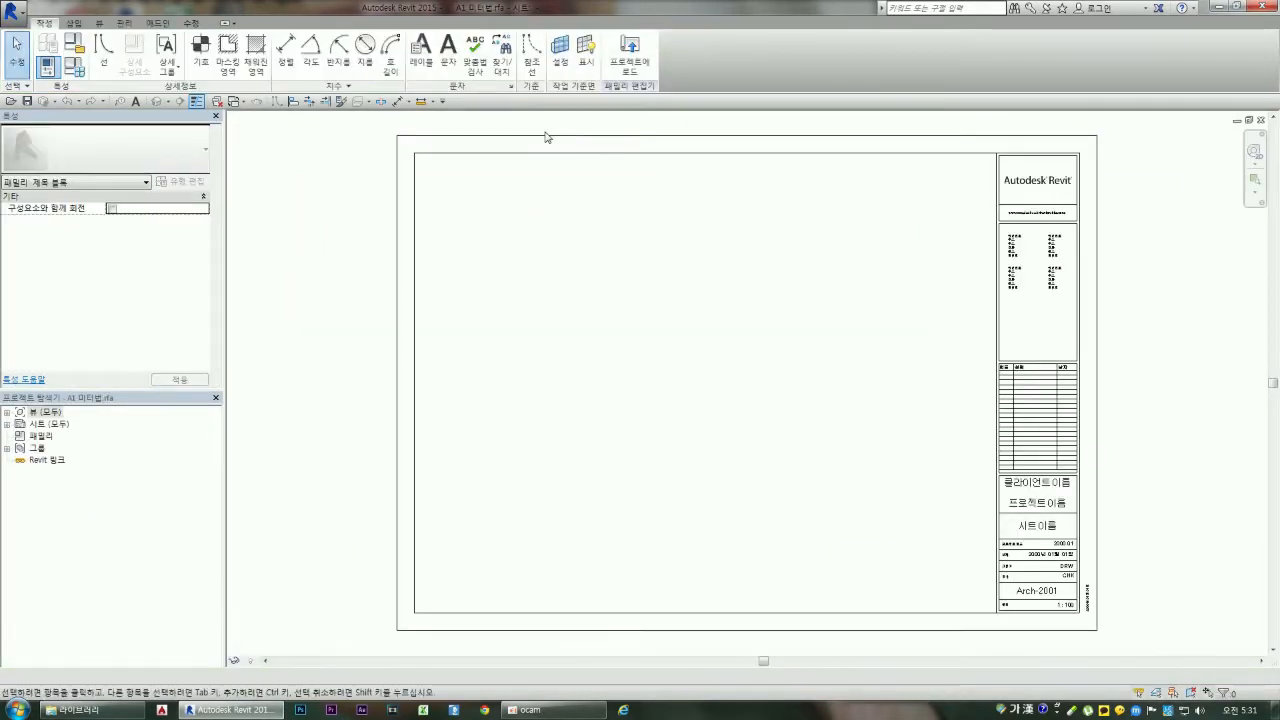
left_click(544, 134)
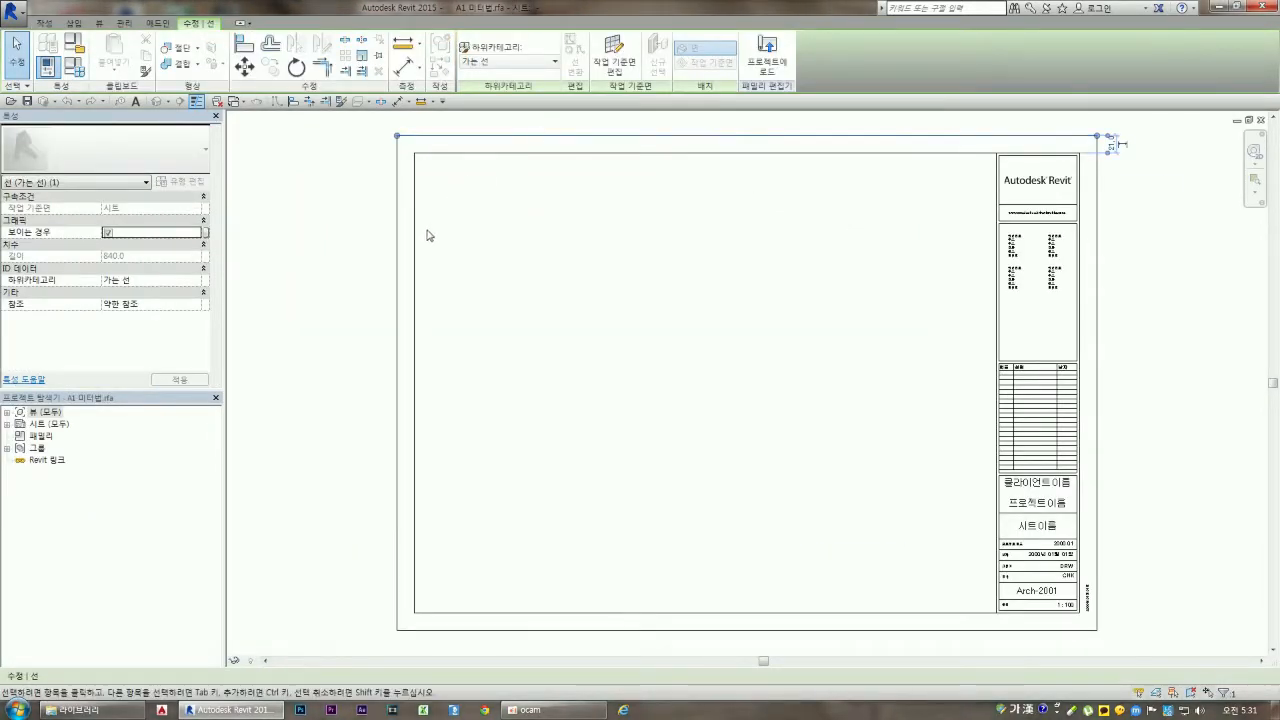
left_click(399, 253)
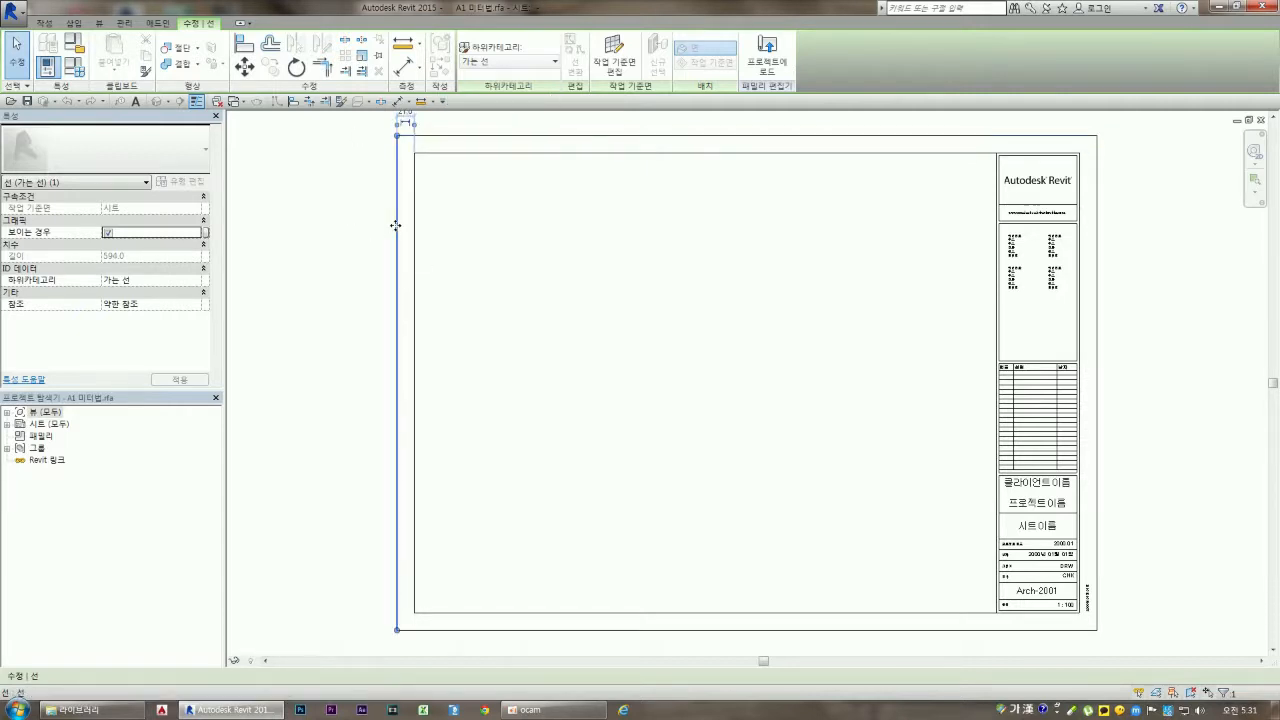
left_click(331, 220)
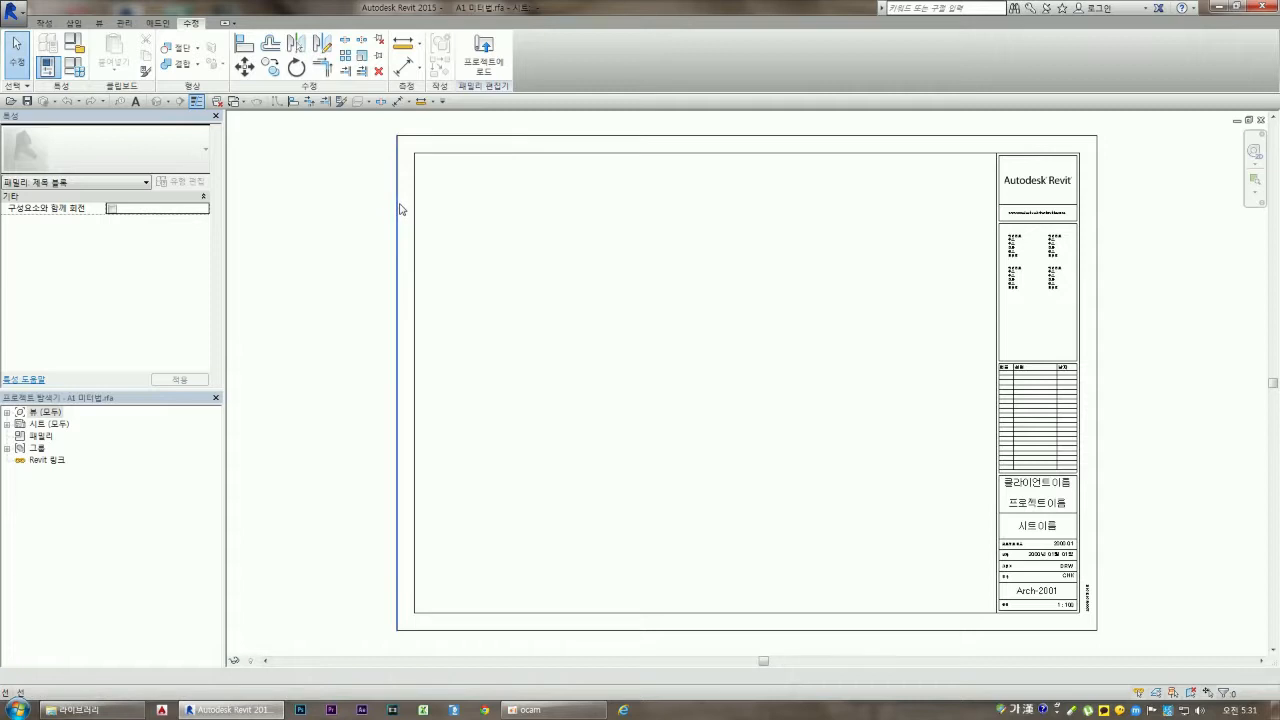
left_click(399, 208)
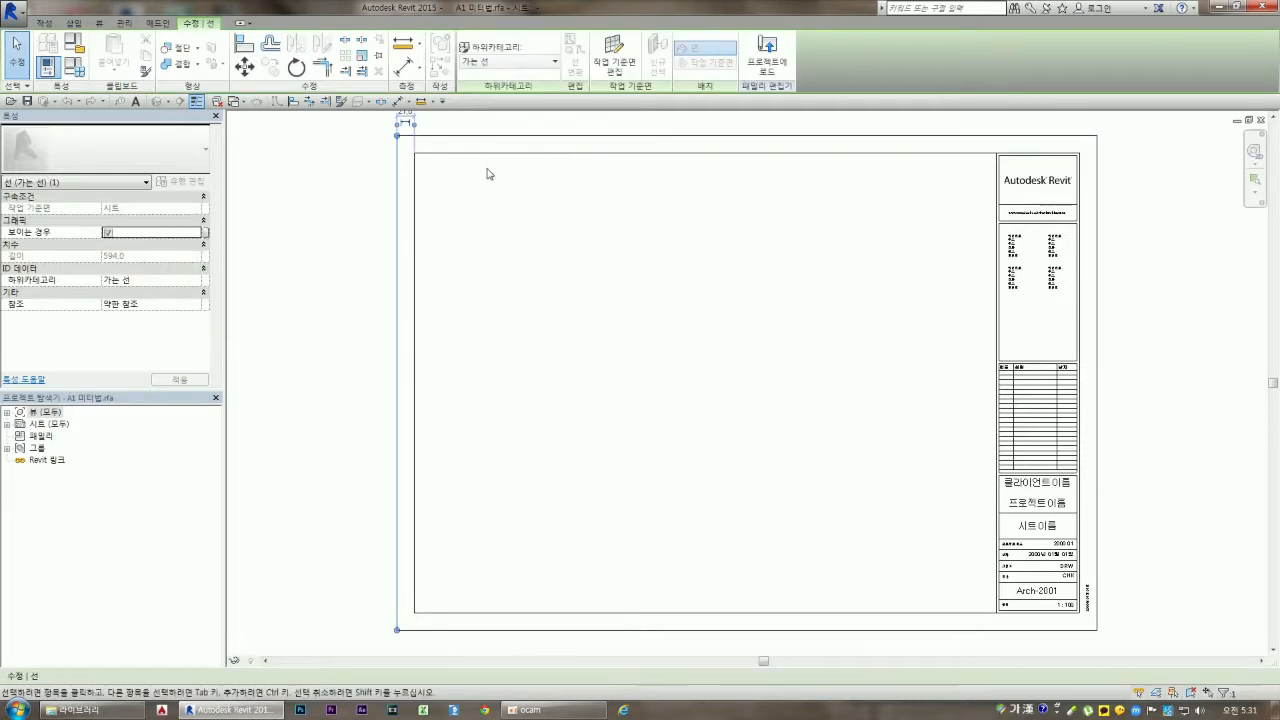
right_click(399, 200)
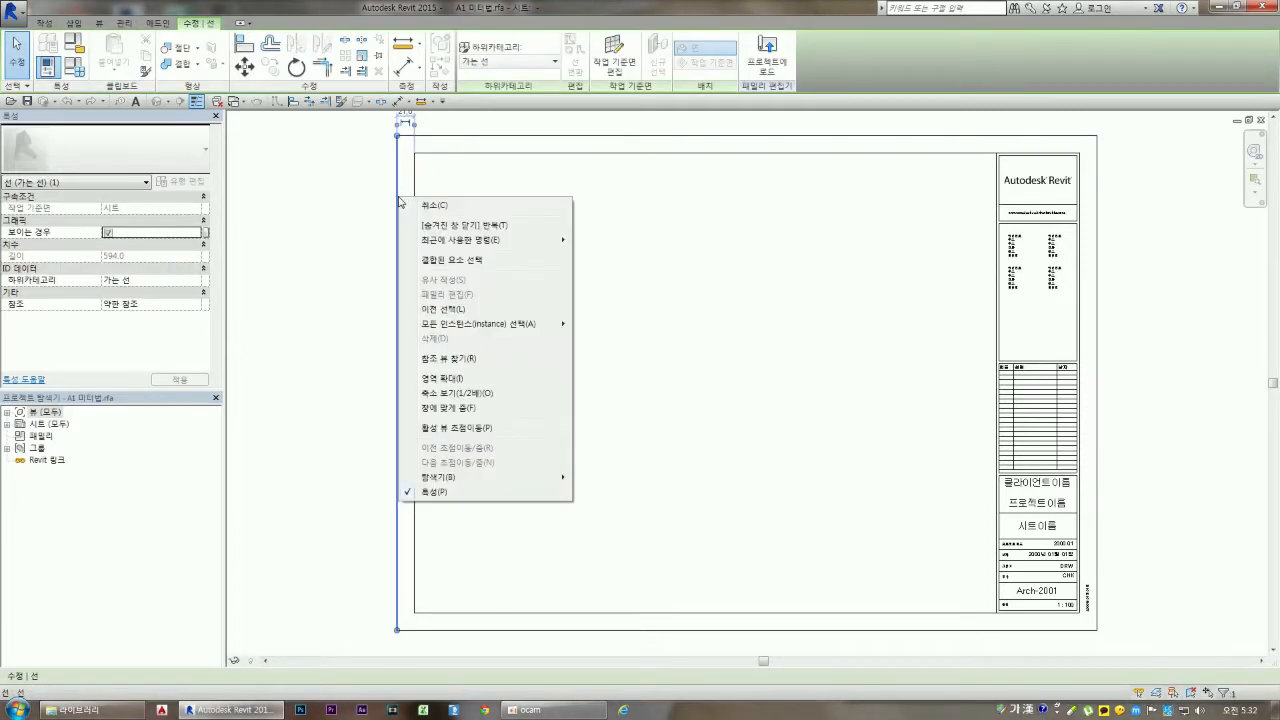
left_click(368, 369)
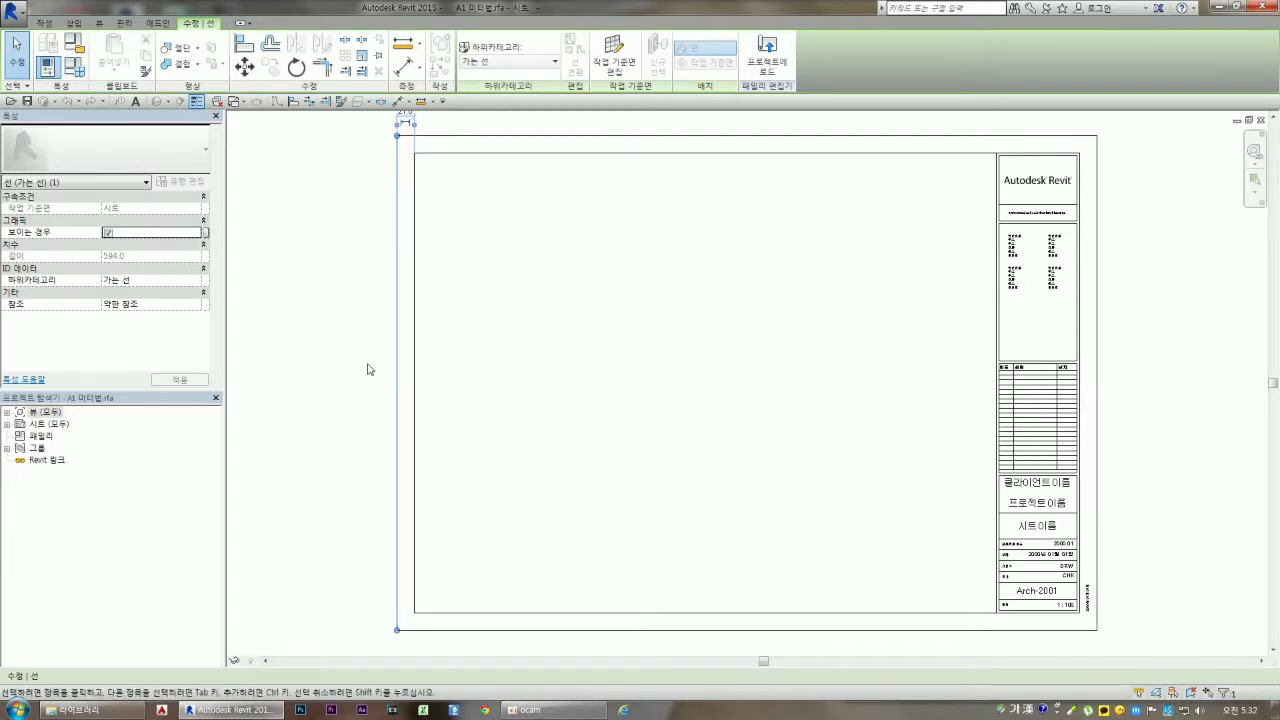
left_click(642, 455)
left_click(771, 630)
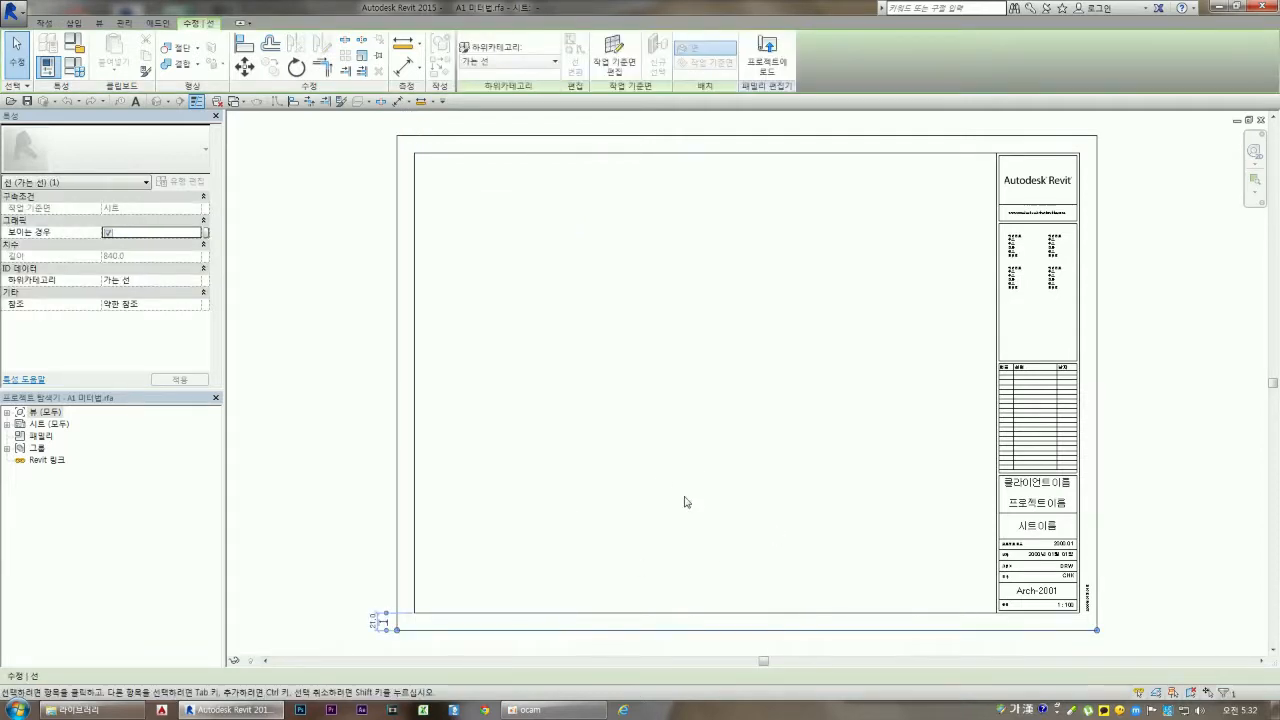
left_click(146, 184)
left_click(144, 184)
left_click(372, 377)
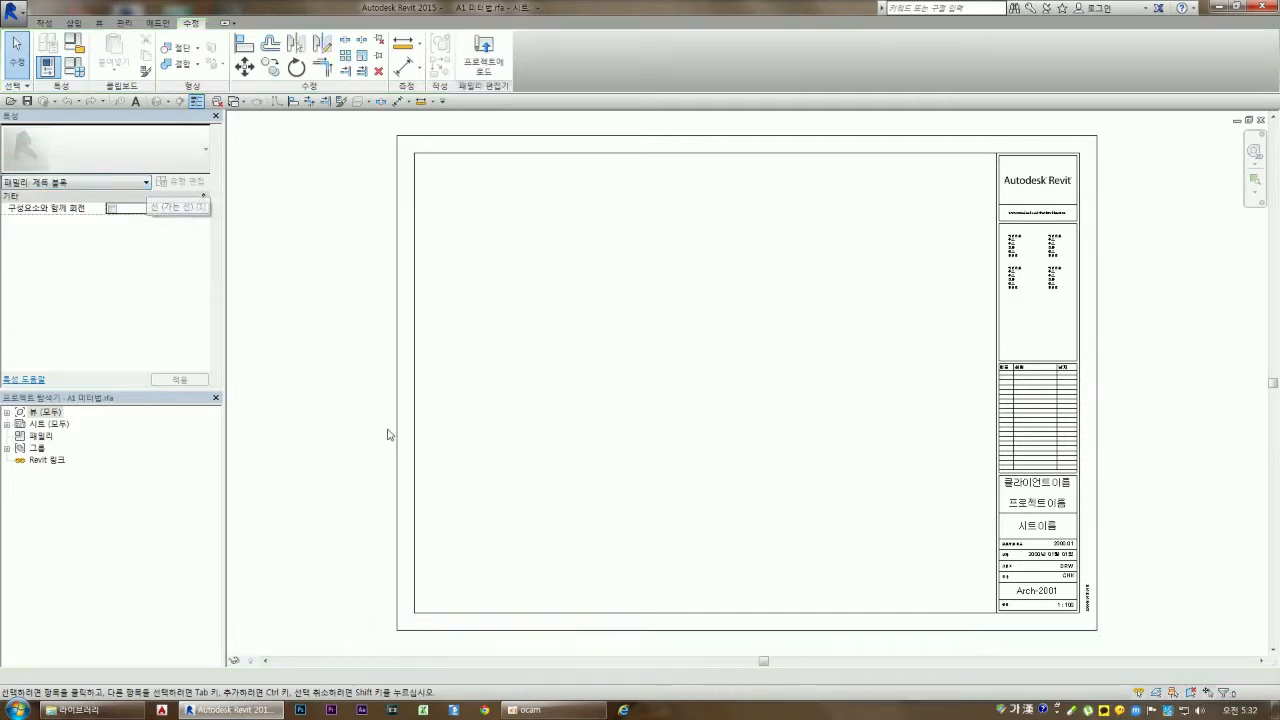
Change the left outer border line's subcategory to <보이지 않는 선>
left_click(398, 434)
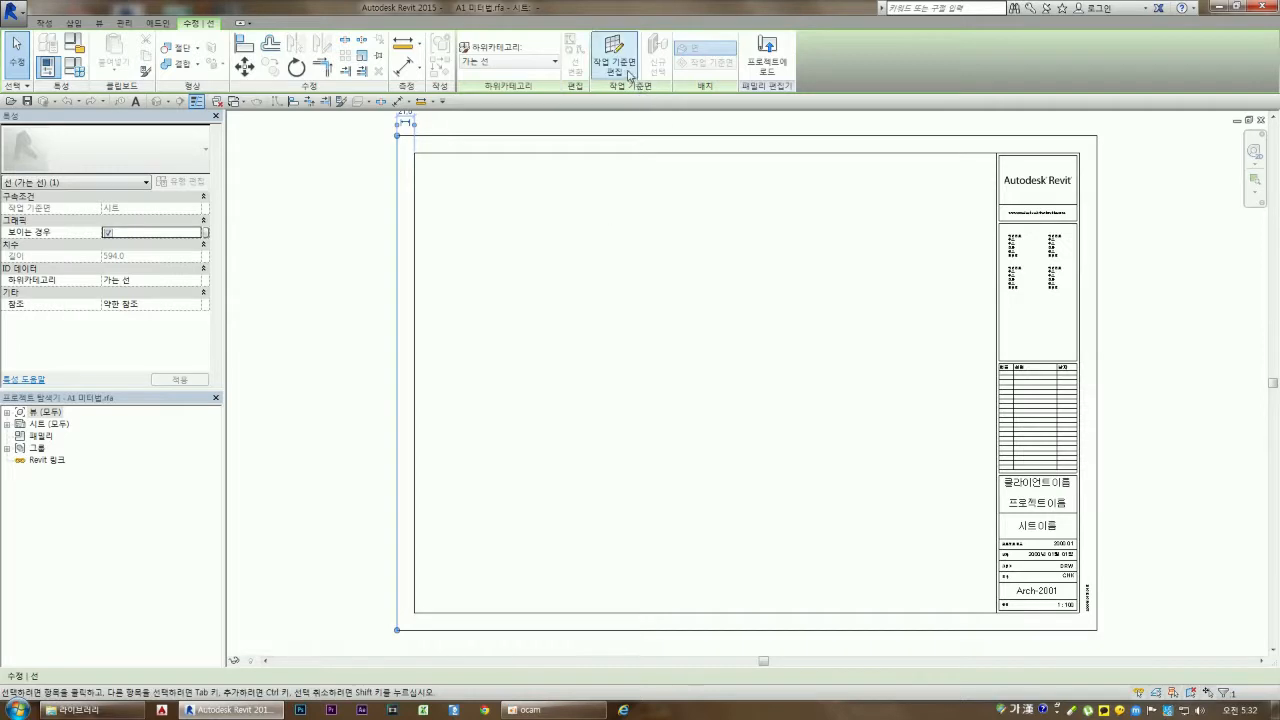
left_click(554, 62)
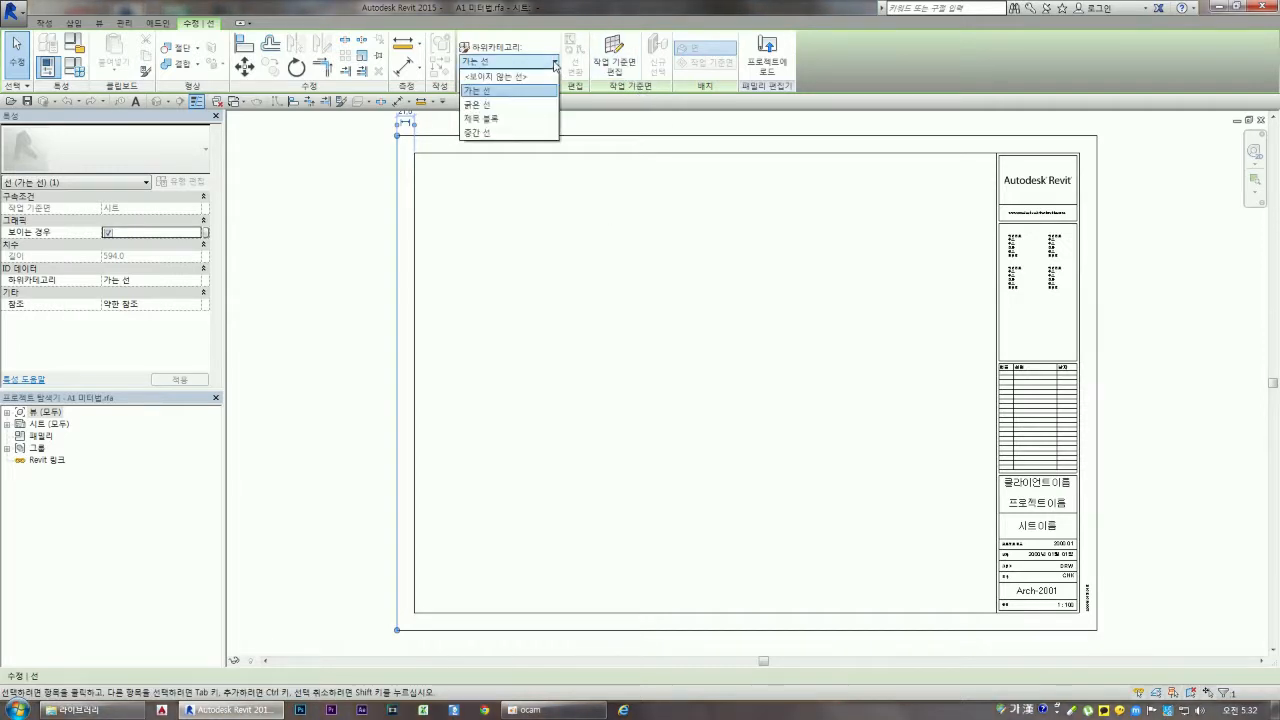
left_click(528, 75)
key("Escape")
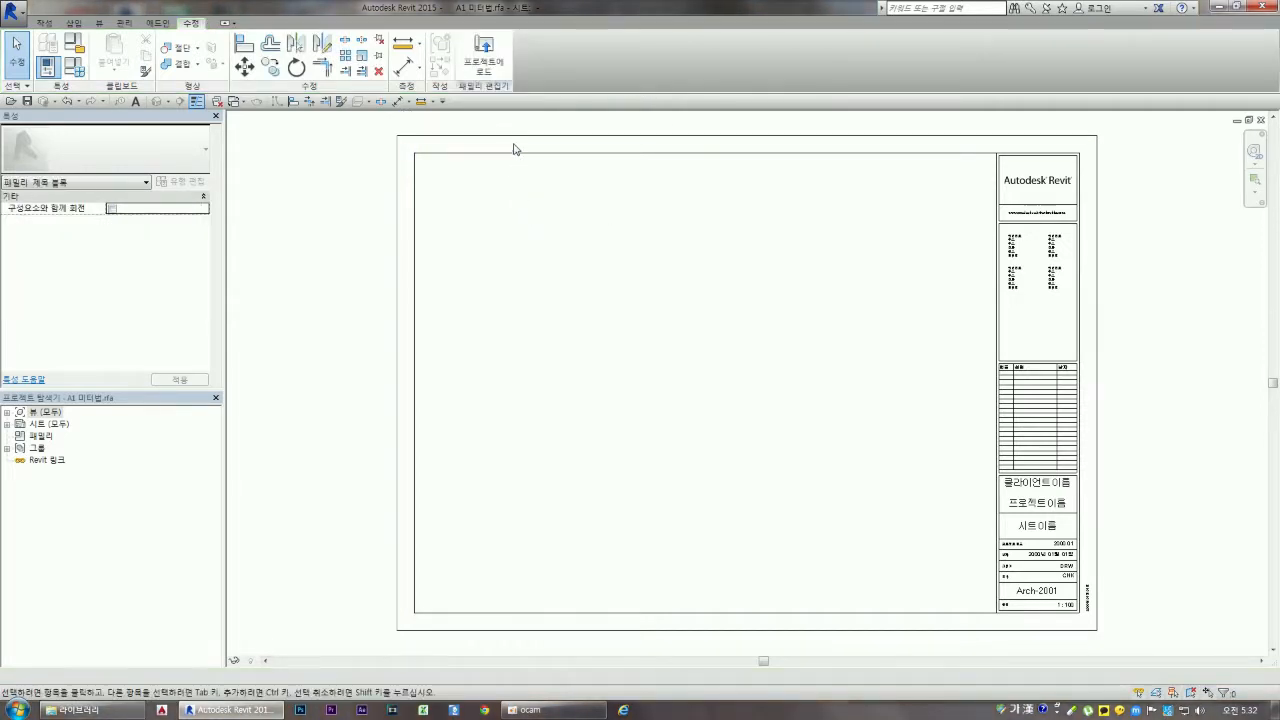
left_click(523, 135)
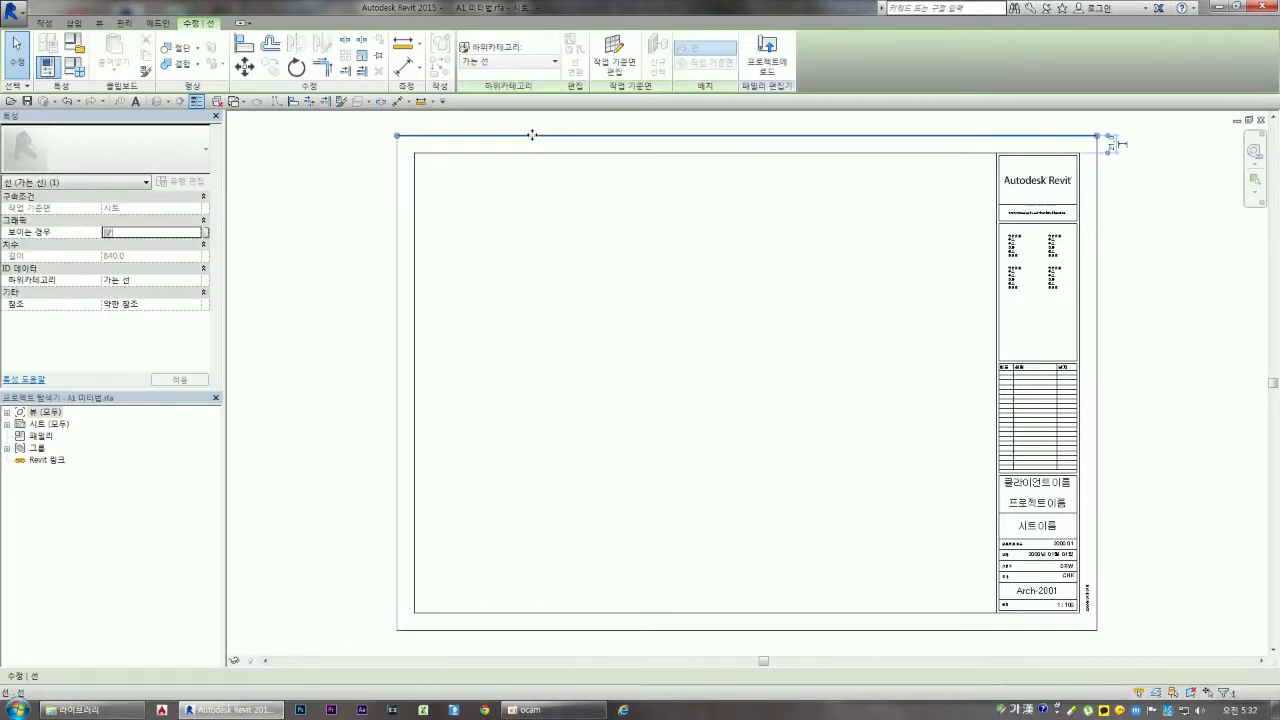
left_click(554, 62)
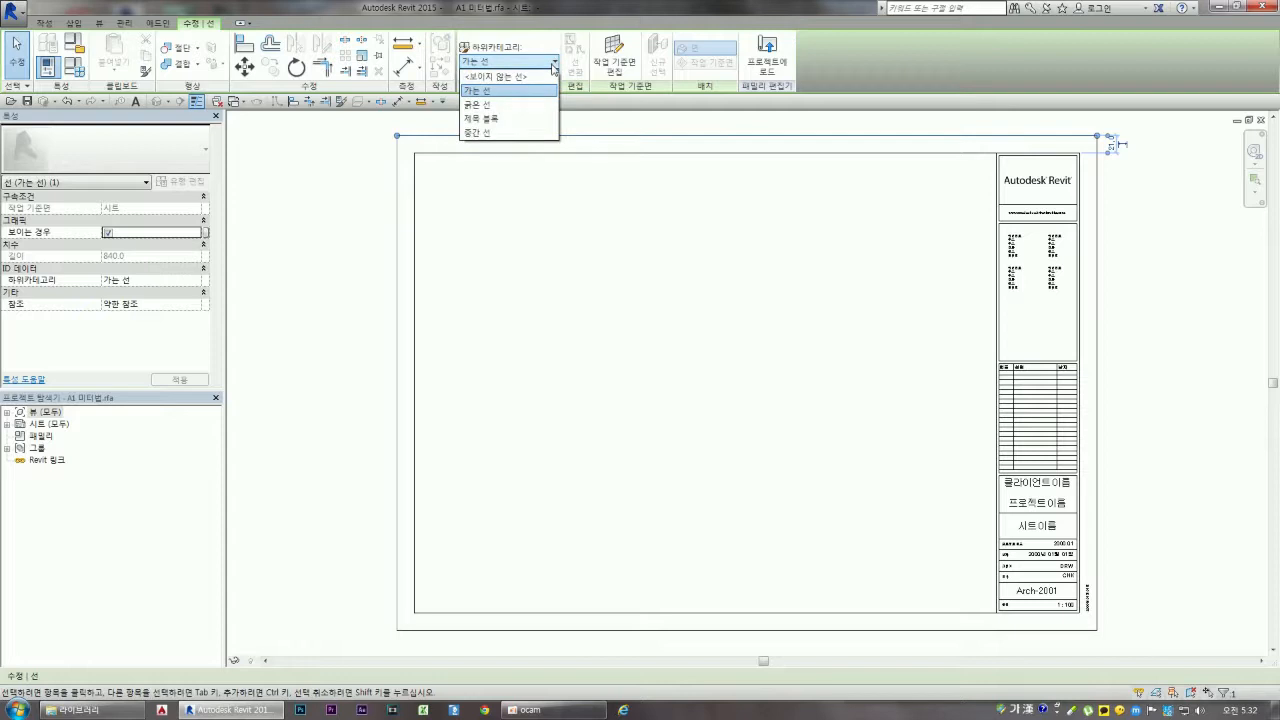
left_click(516, 58)
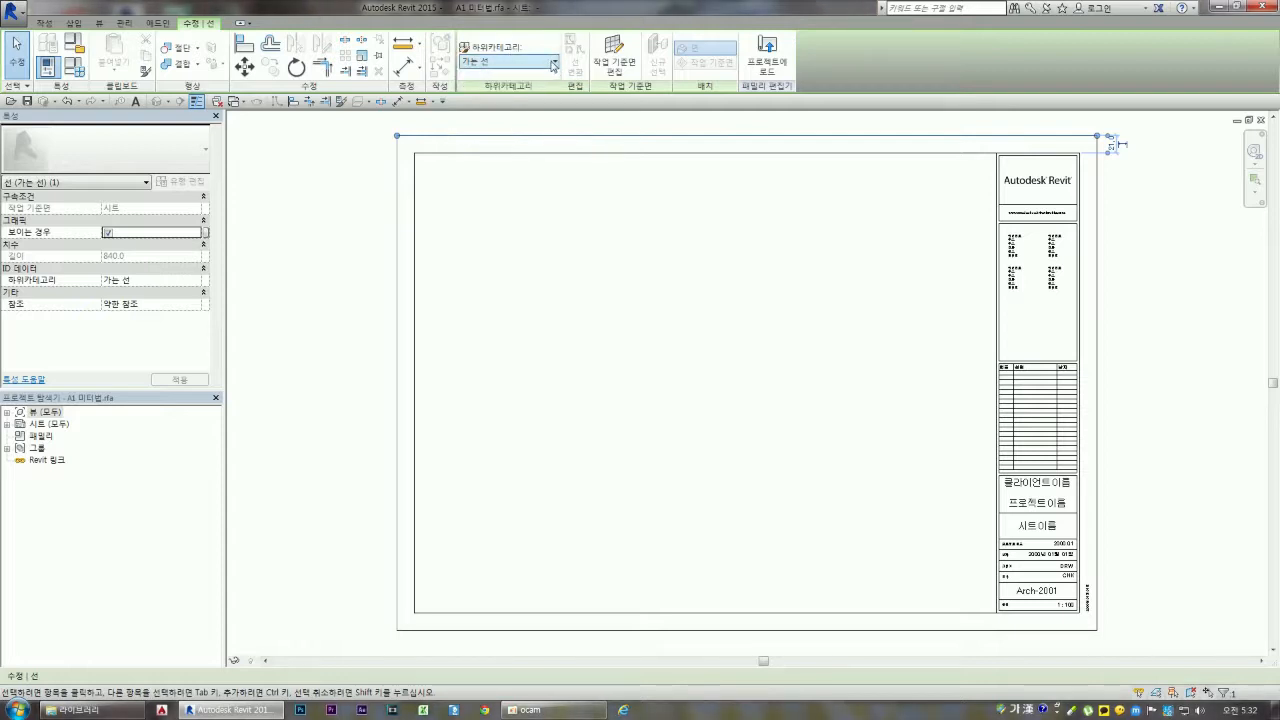
left_click(580, 320)
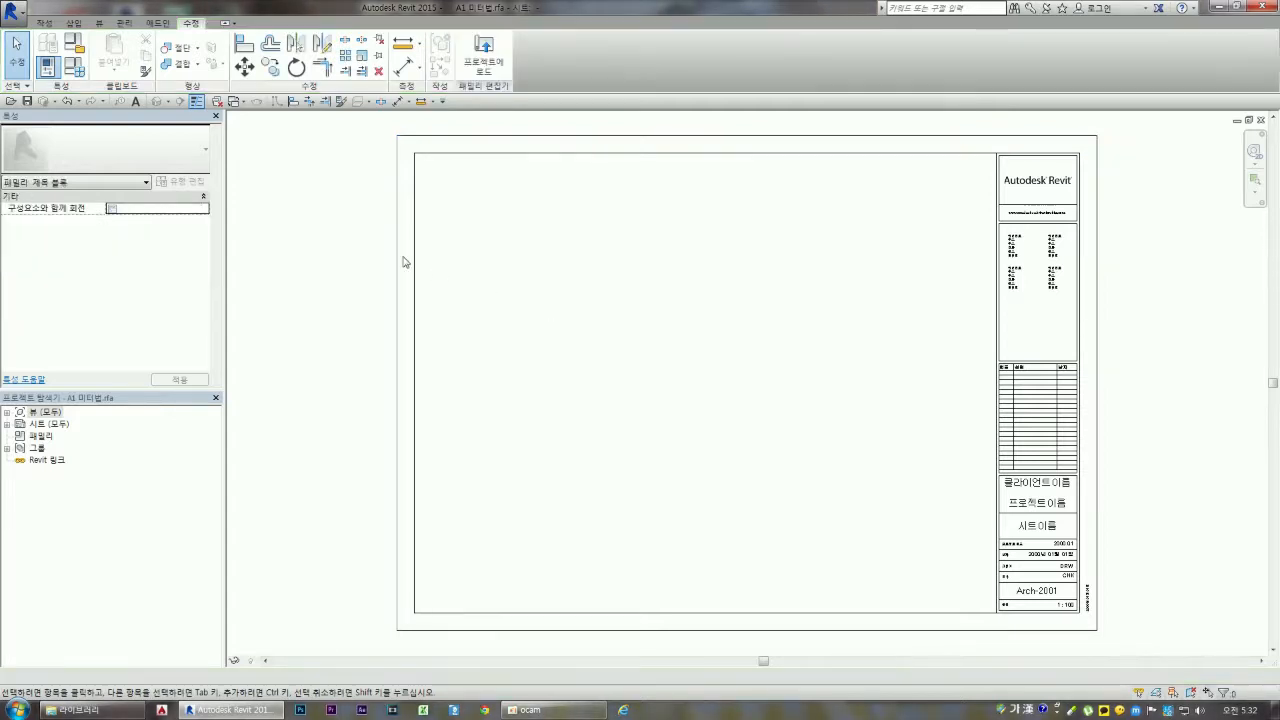
left_click(398, 256)
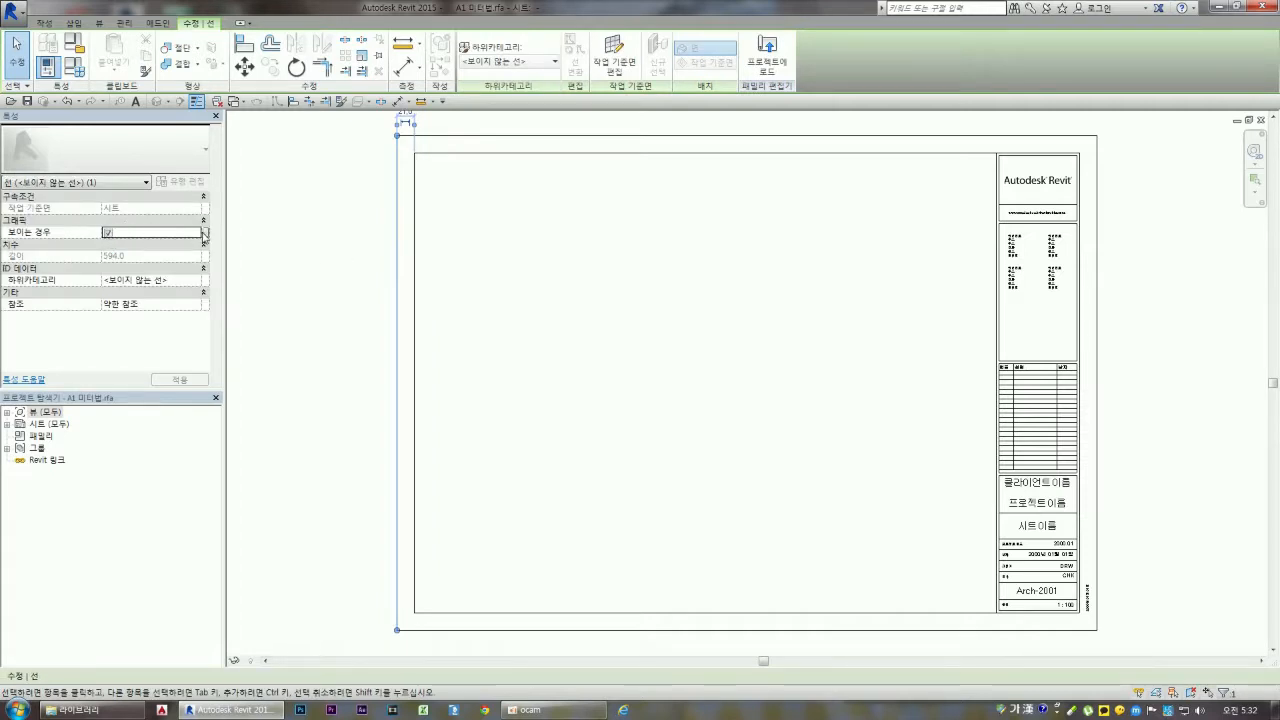
left_click(204, 233)
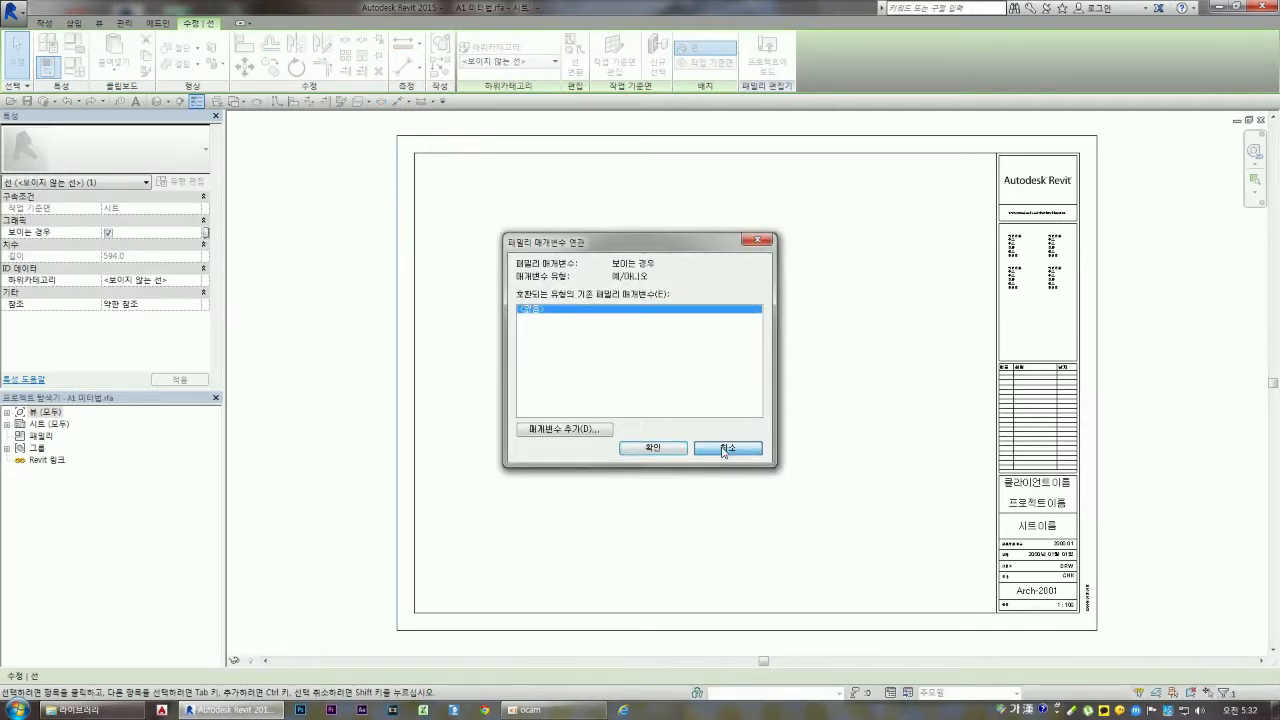
left_click(726, 448)
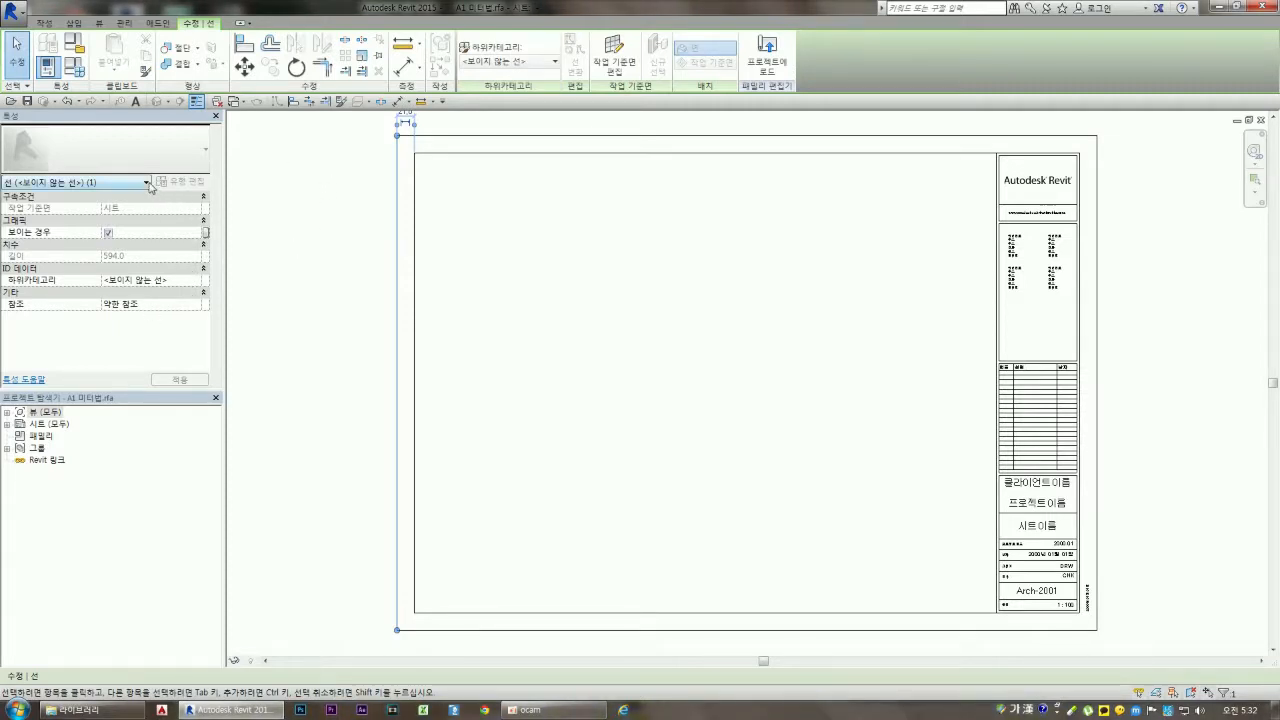
Change the subcategory of the top, right and bottom outer border lines to <보이지 않는 선>
left_click(484, 137)
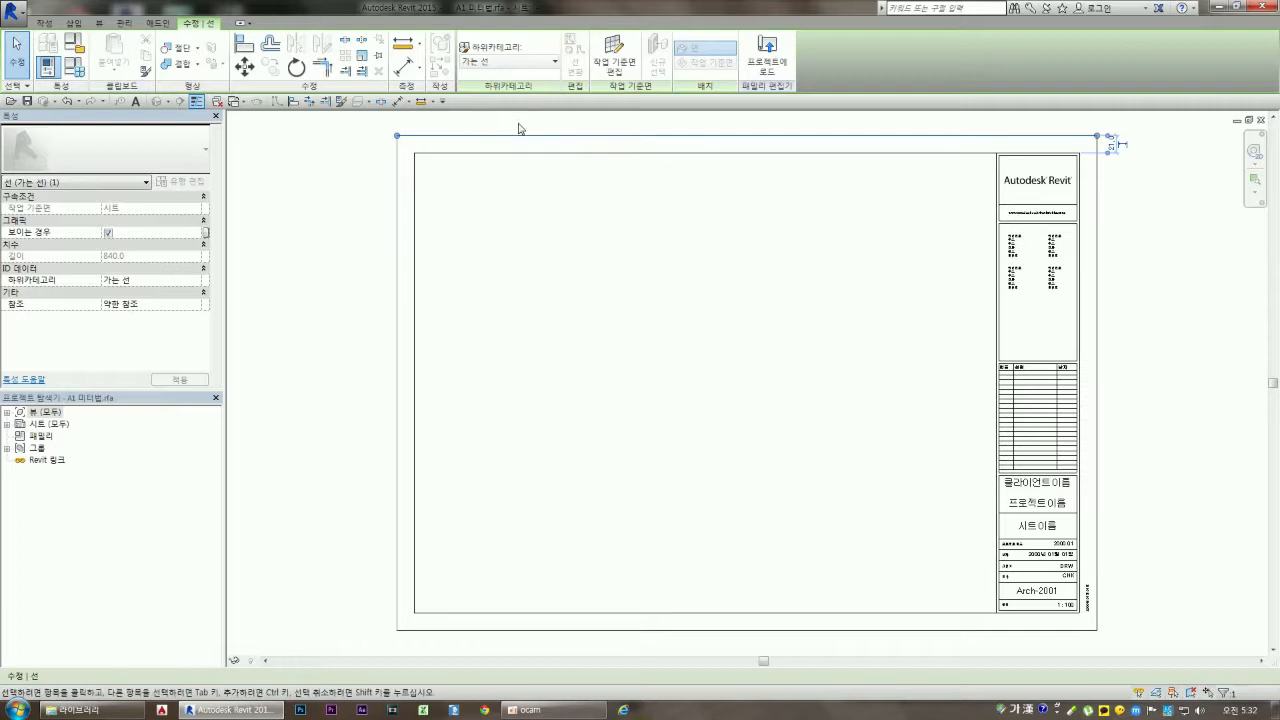
left_click(500, 62)
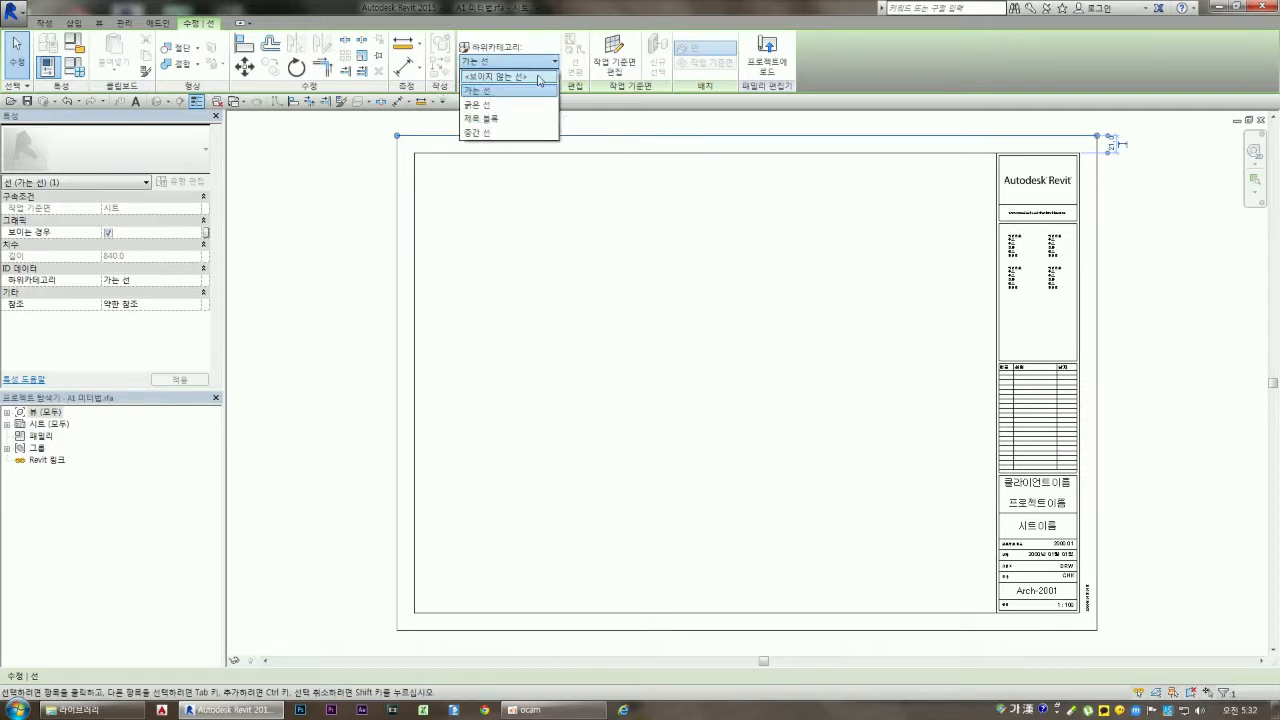
left_click(498, 77)
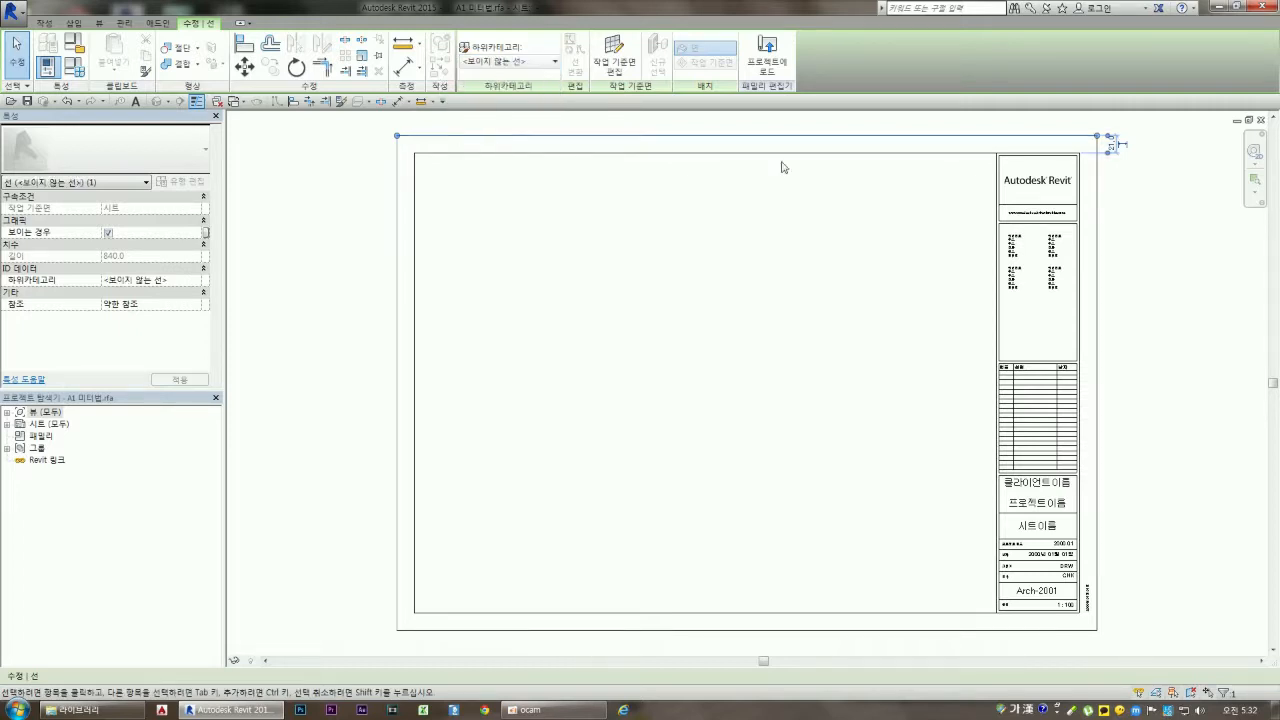
left_click(1097, 306)
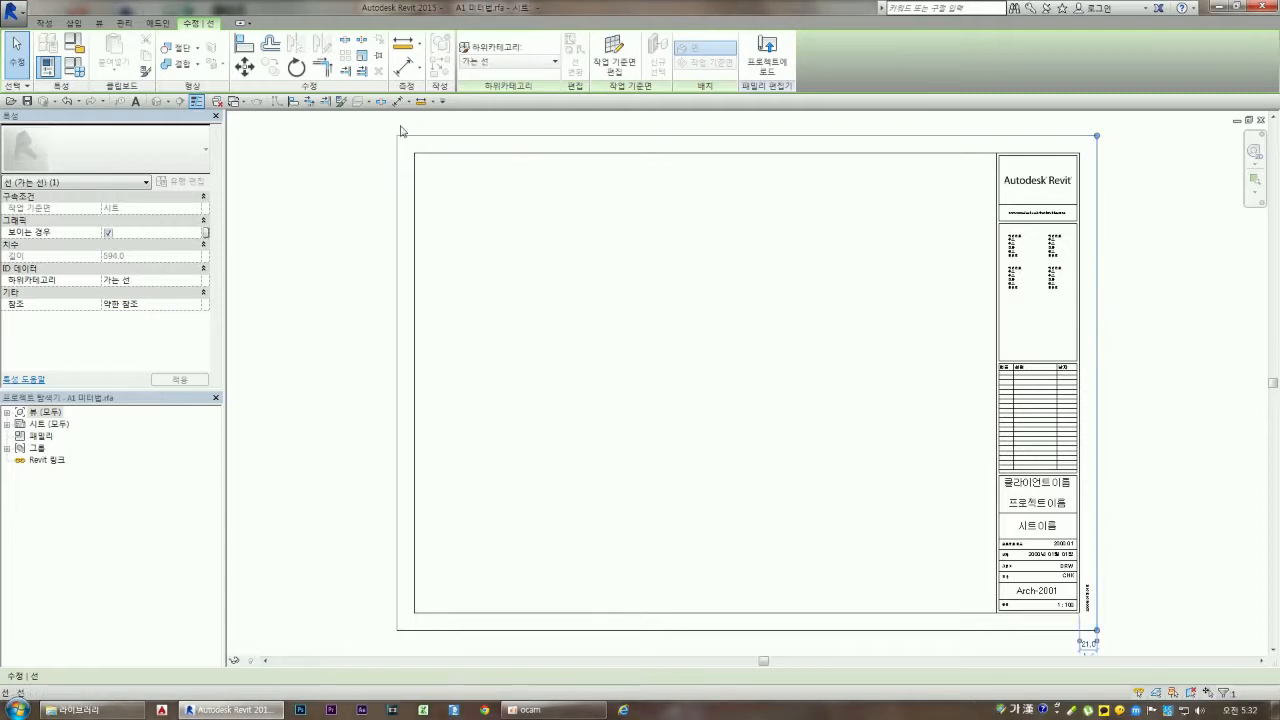
left_click(540, 62)
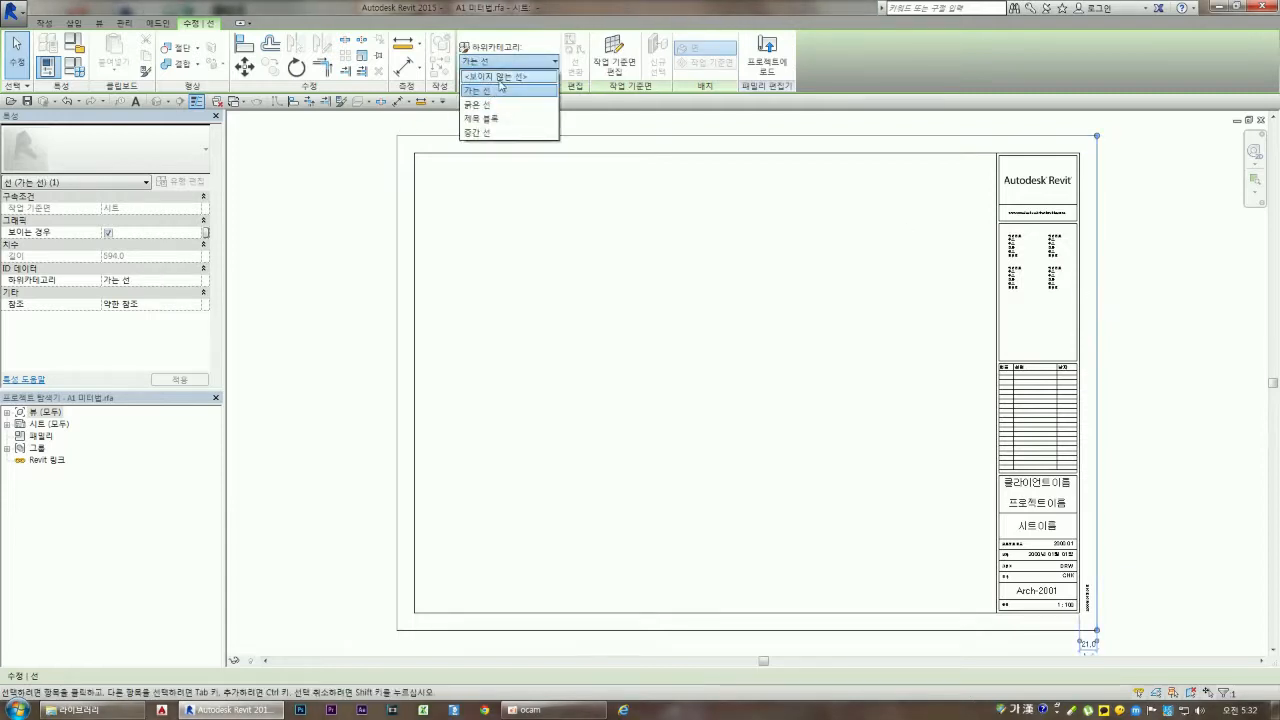
left_click(504, 88)
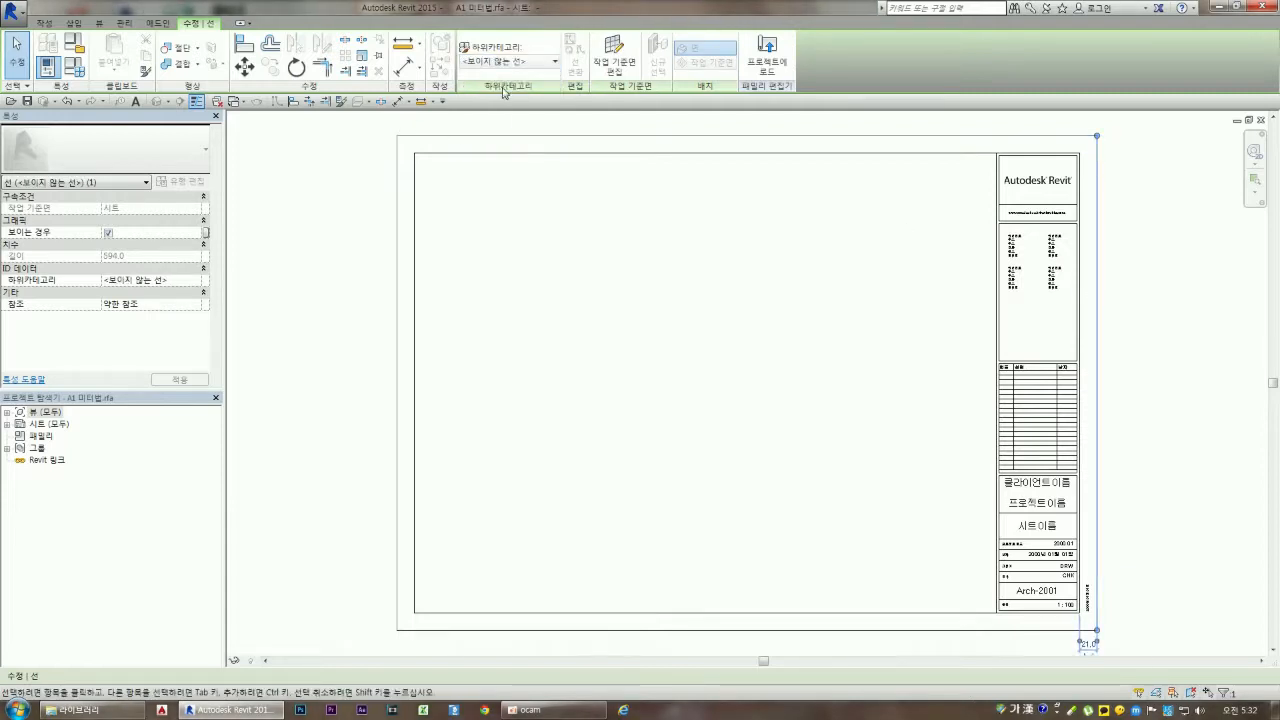
left_click(751, 630)
left_click(510, 62)
left_click(509, 87)
left_click(511, 378)
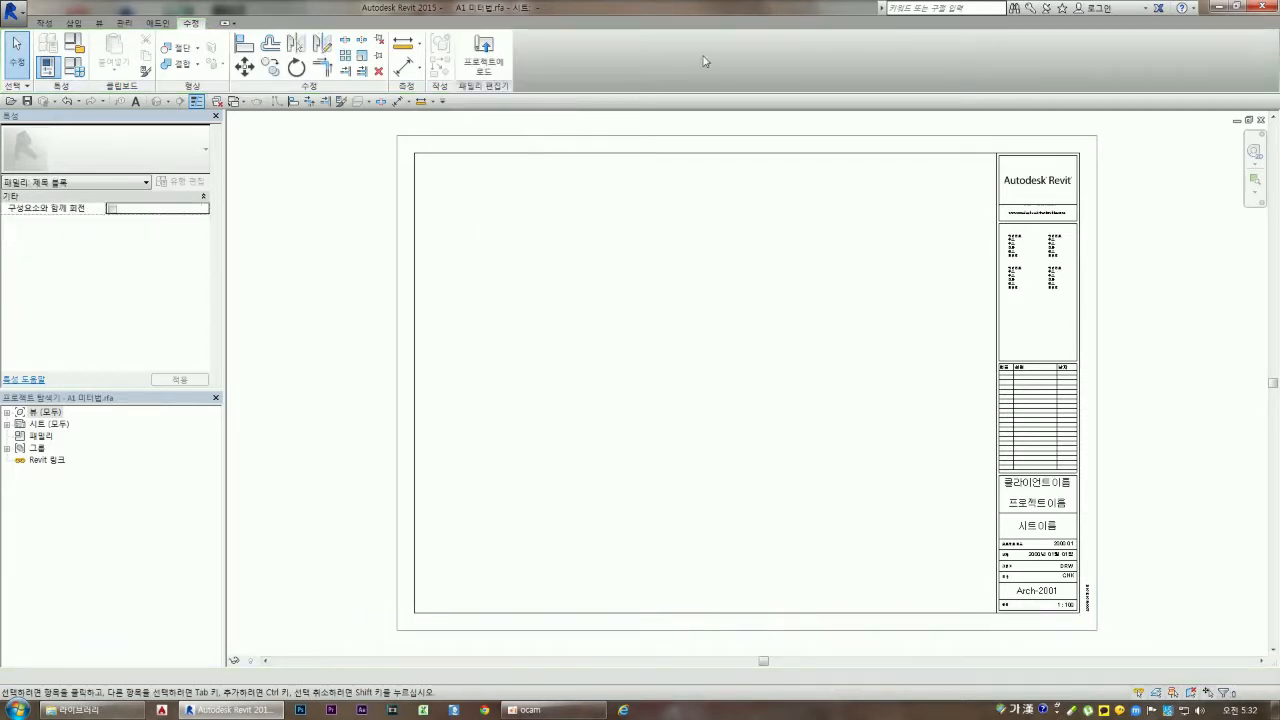
Load the edited title block into the GHP project, overwriting the existing version and its parameter values
left_click(481, 52)
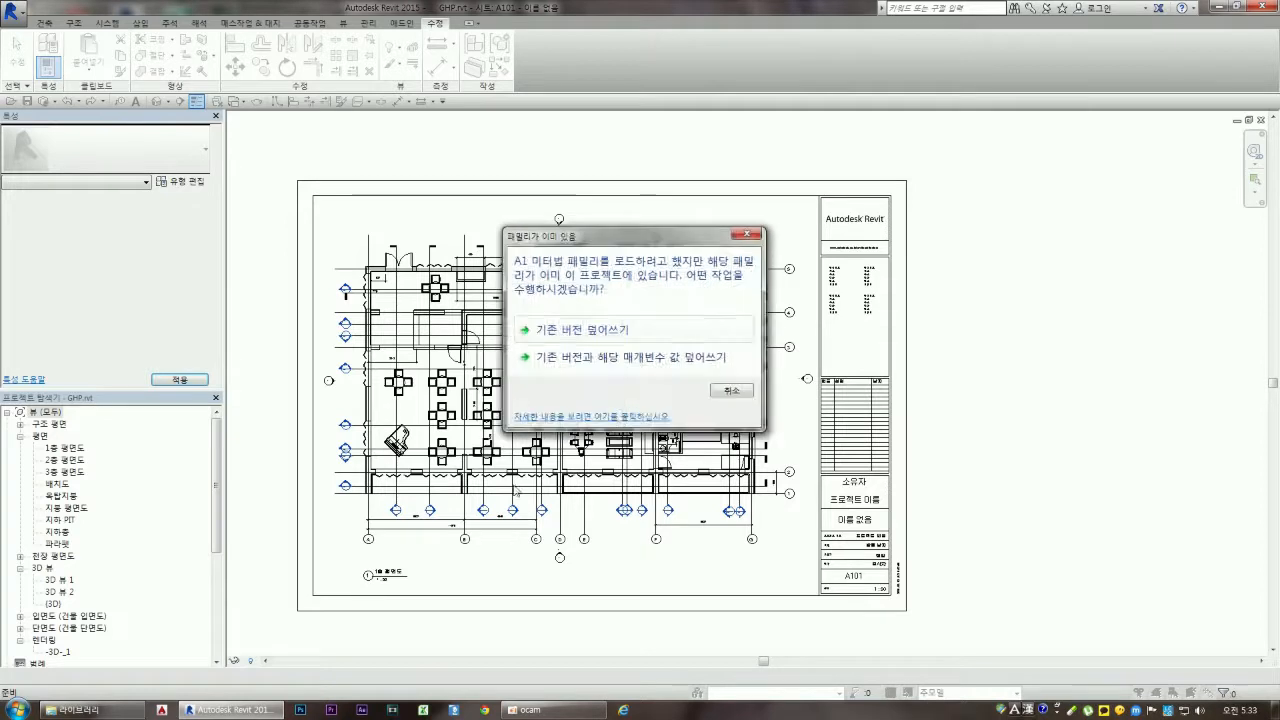
left_click(576, 358)
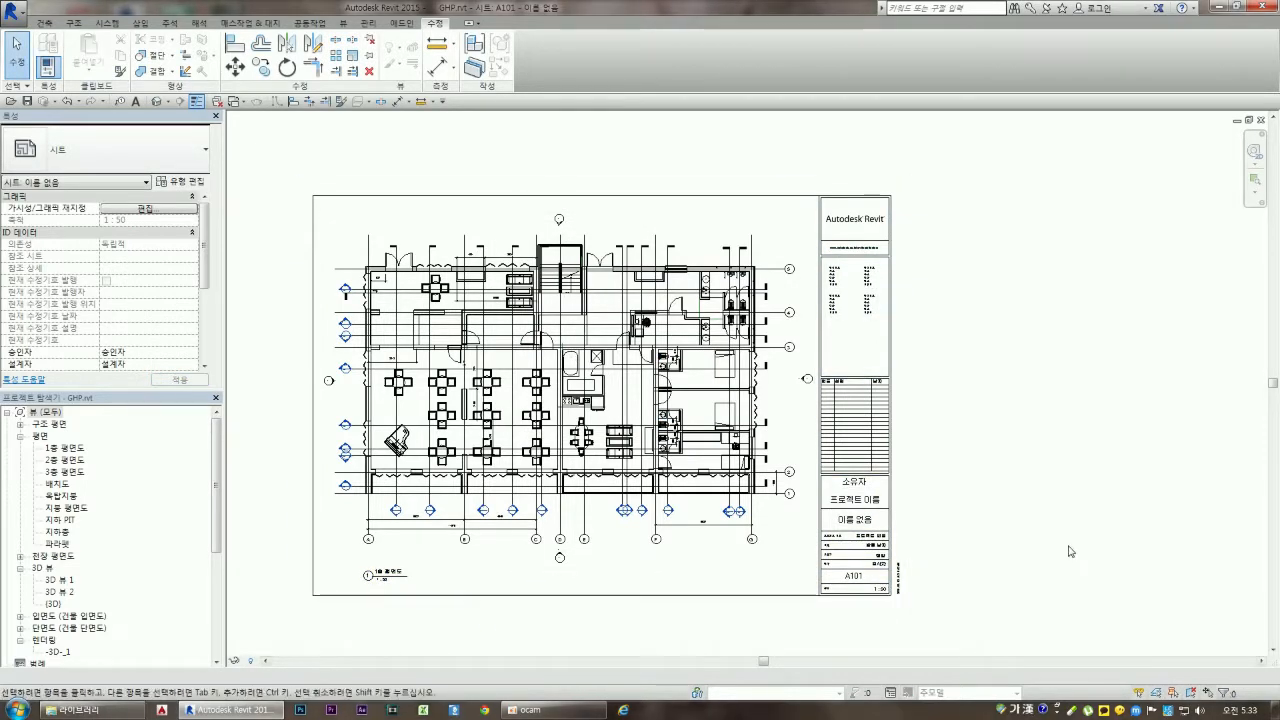
Preview the print of sheet A101 to check the title block's outer border, and close the preview
left_click(14, 15)
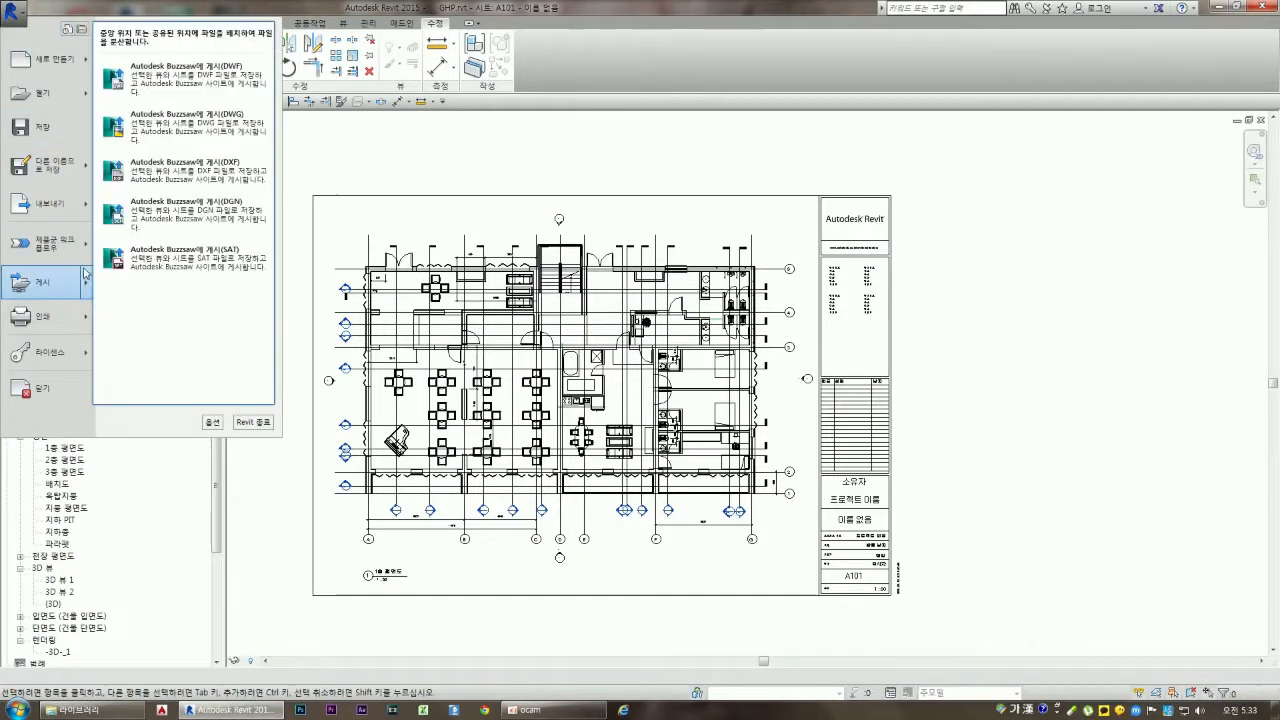
mouse_move(86, 318)
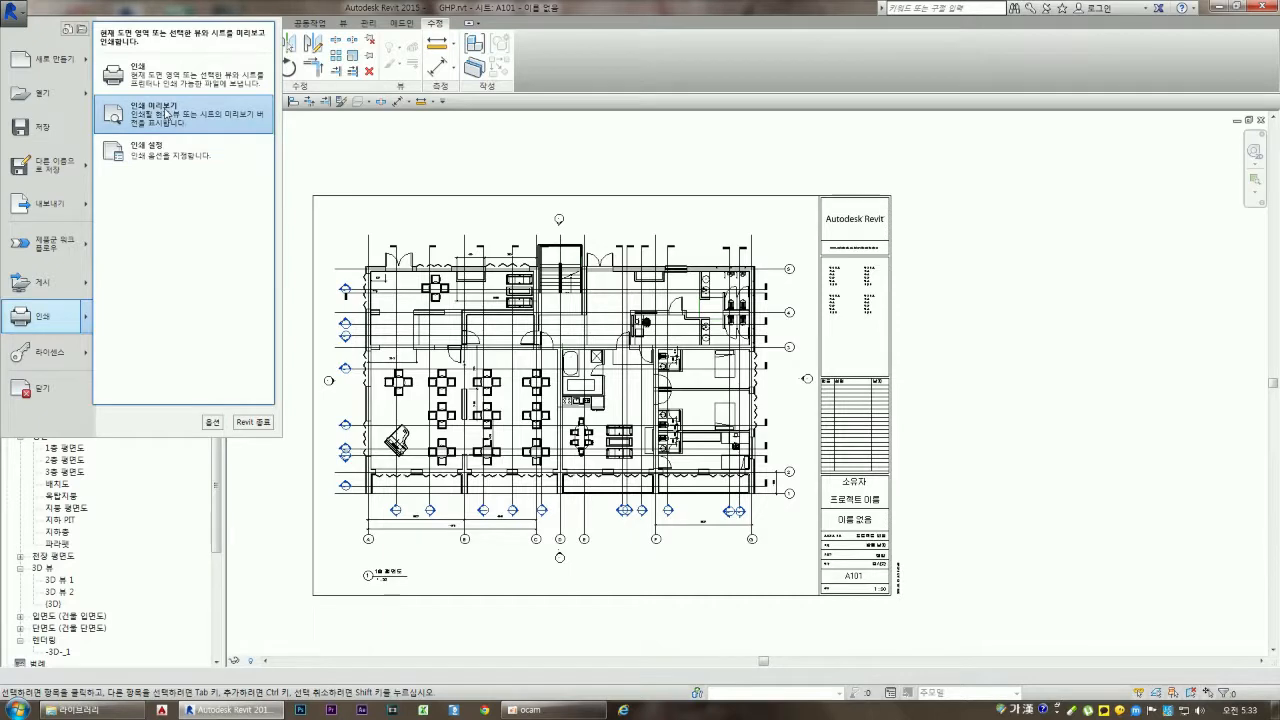
left_click(165, 114)
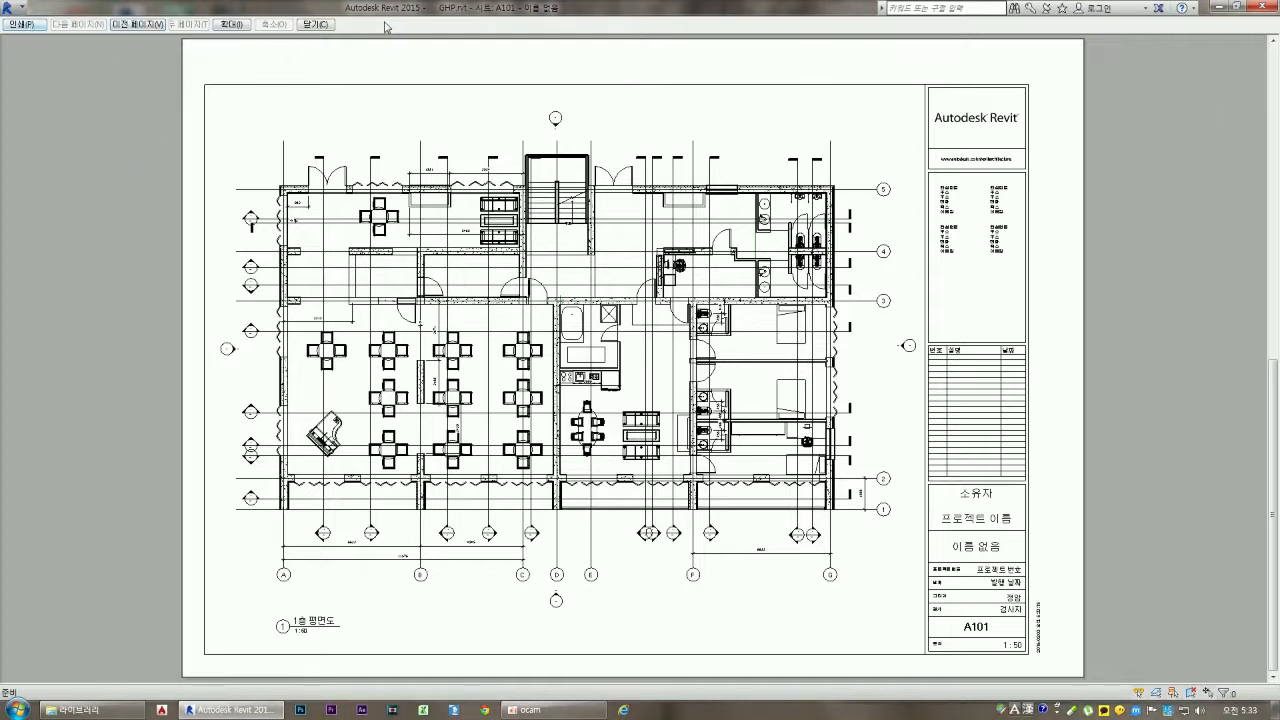
left_click(317, 26)
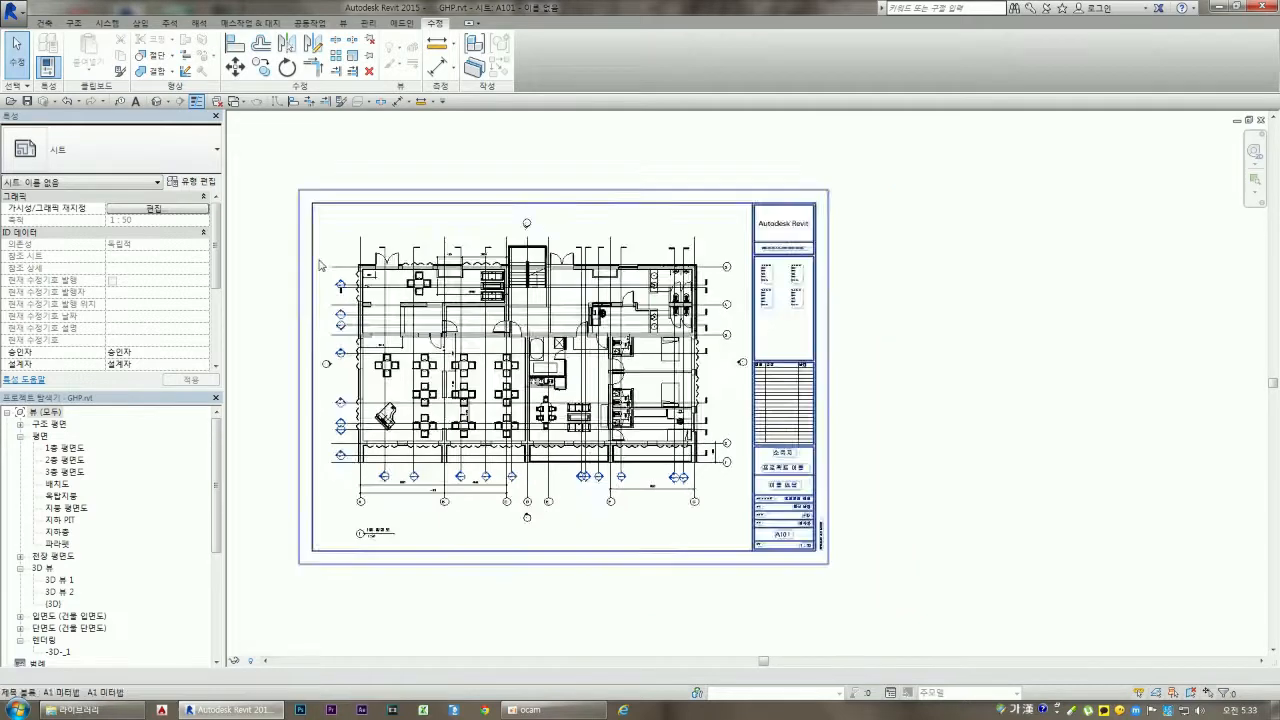
Activate the first-floor plan viewport on sheet A101 and start editing a 카페 테이블 셋 model group in the café area
scroll(535, 325, "up", 2)
scroll(688, 323, "down", 3)
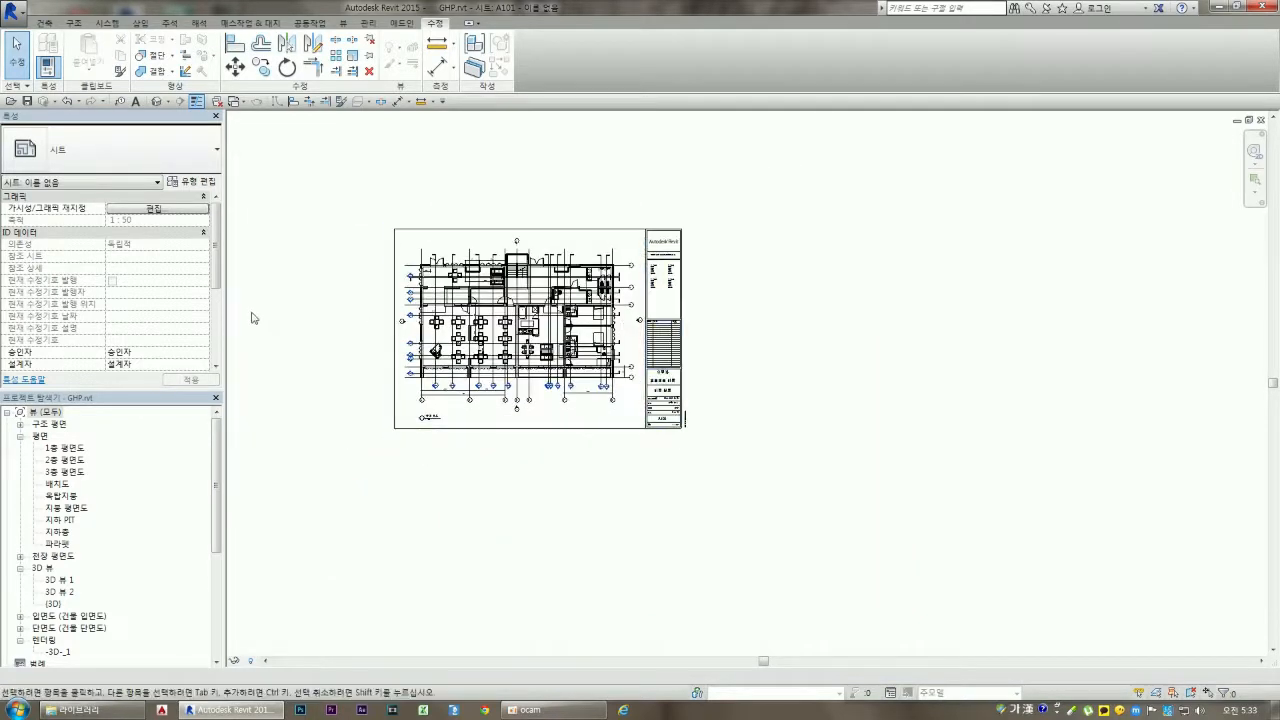
scroll(233, 292, "up", 2)
scroll(341, 170, "up", 1)
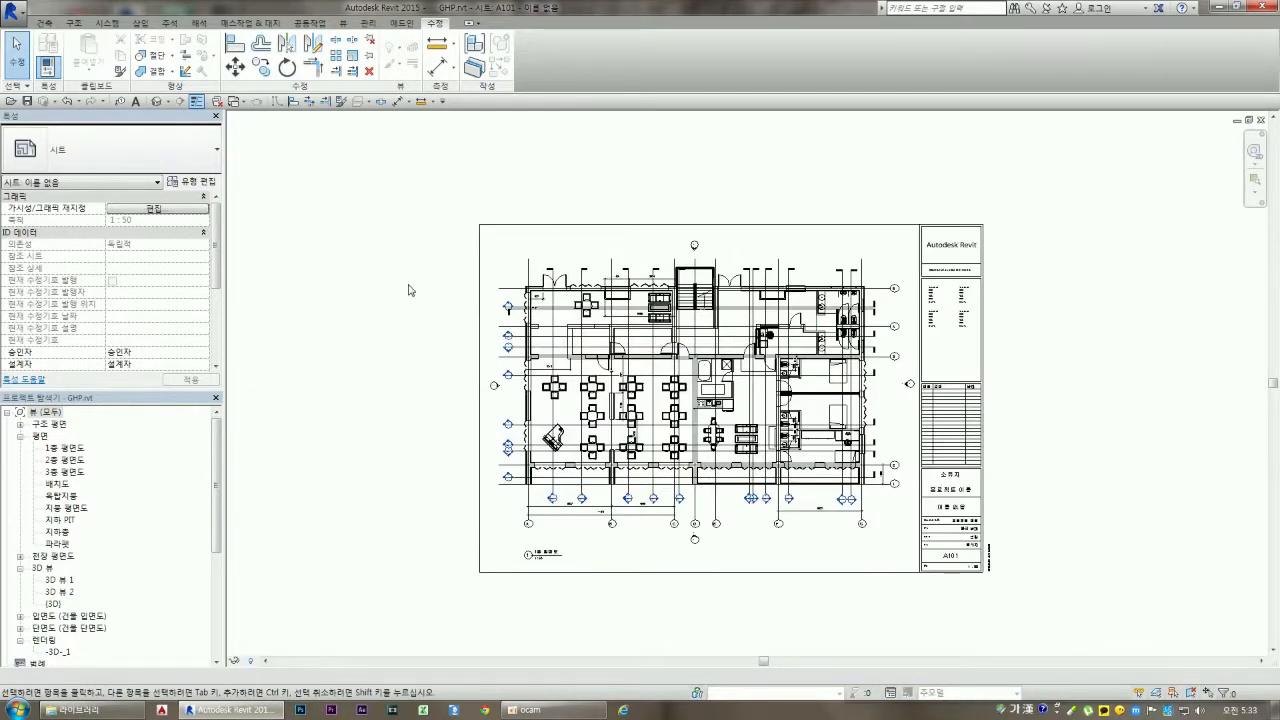
left_click_drag(222, 466, 221, 569)
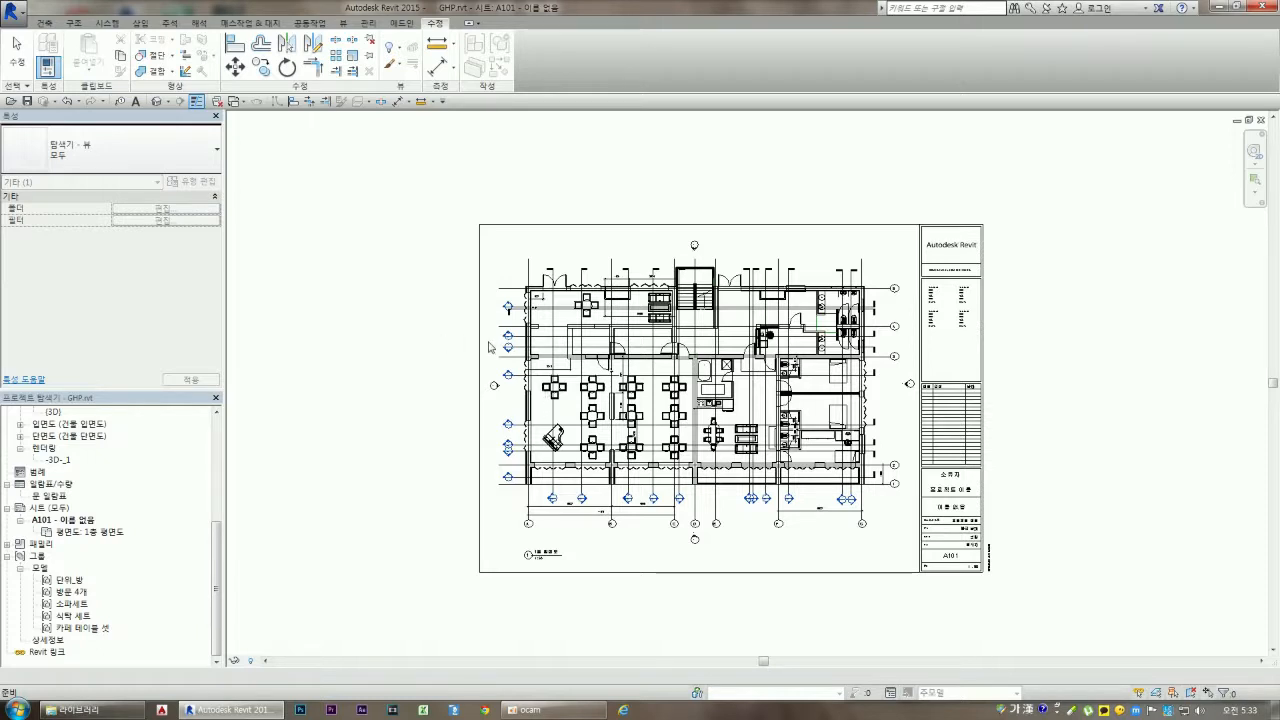
double_click(590, 402)
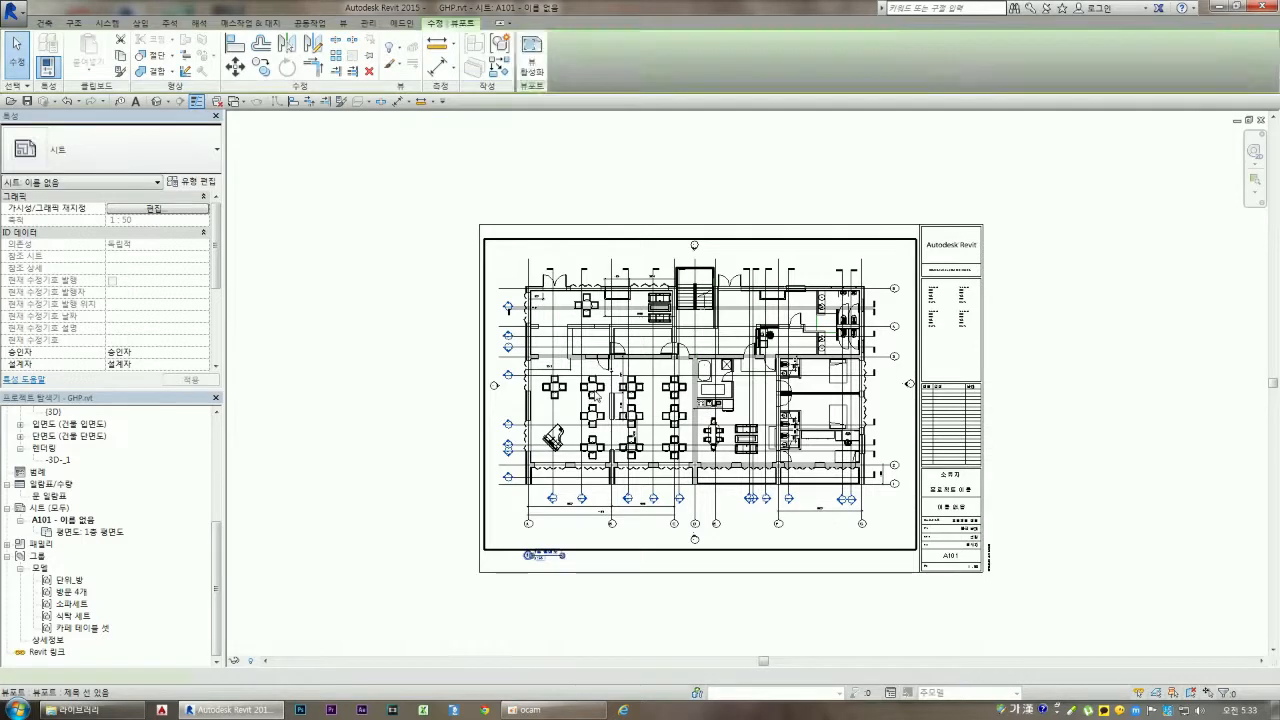
scroll(592, 392, "up", 3)
left_click(590, 383)
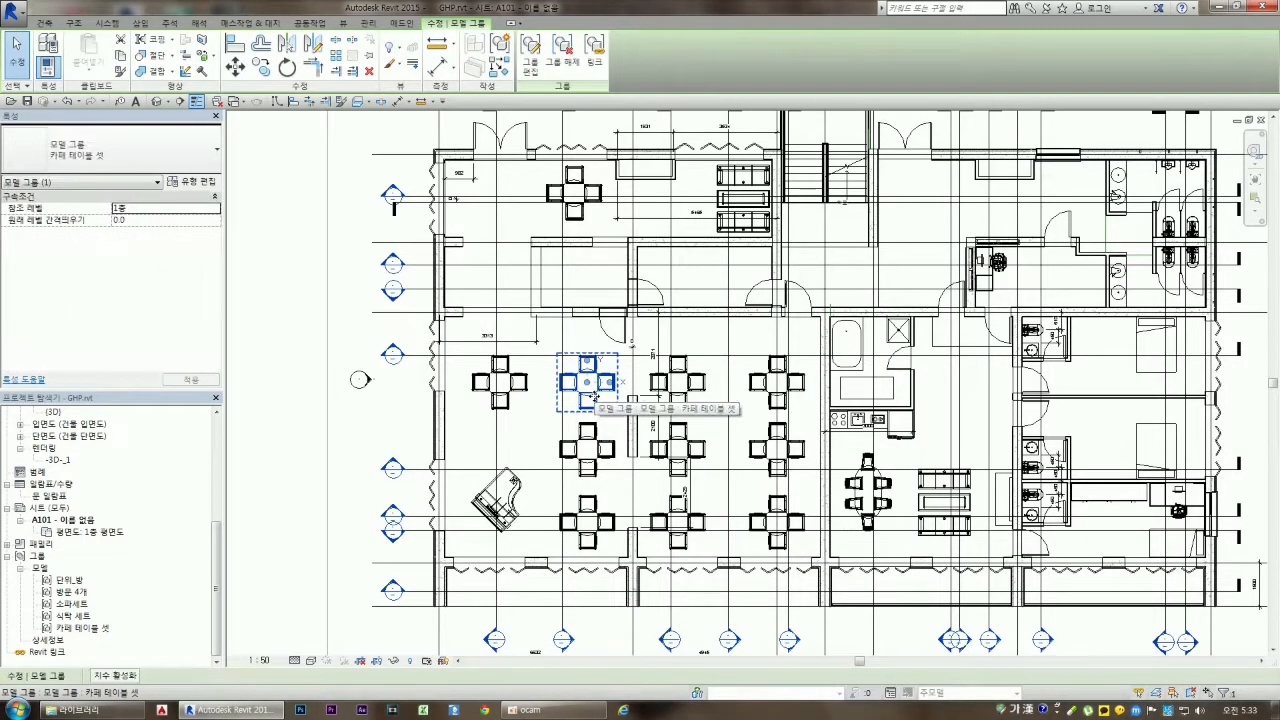
left_click(530, 55)
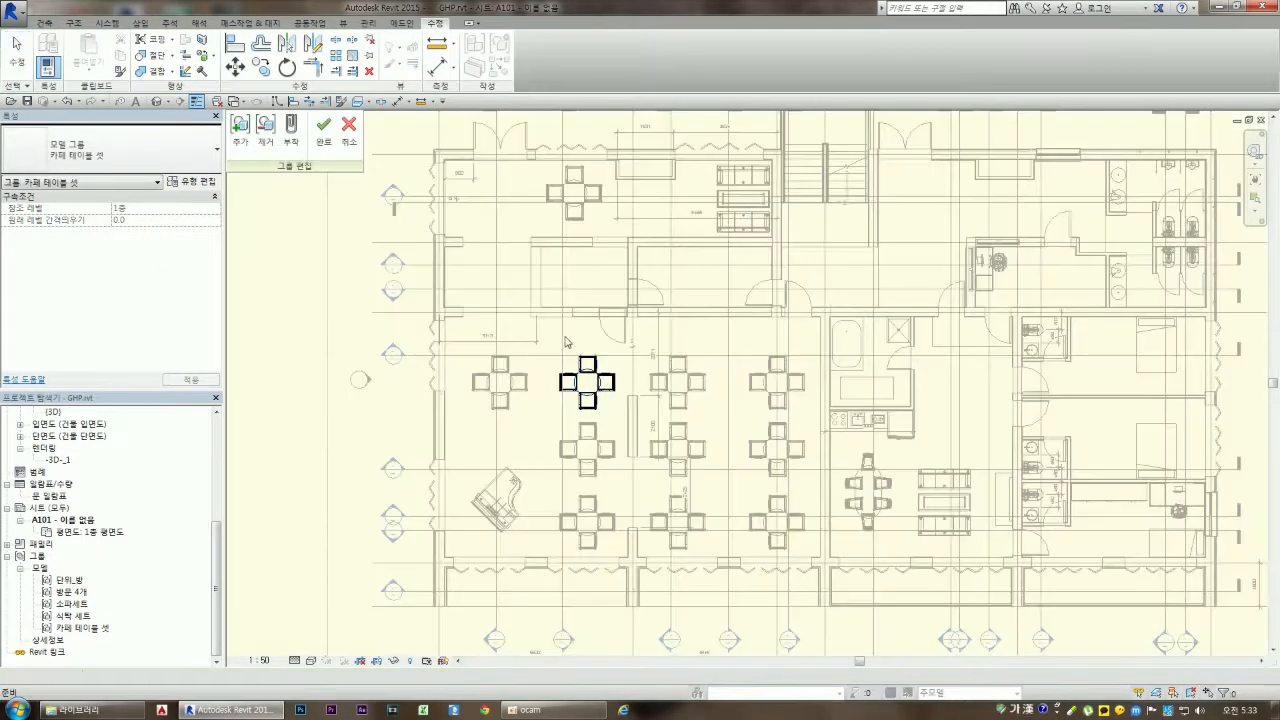
Open the family of the table set's lower chair, 의자 2, for editing and examine its front armrest
left_click(588, 402)
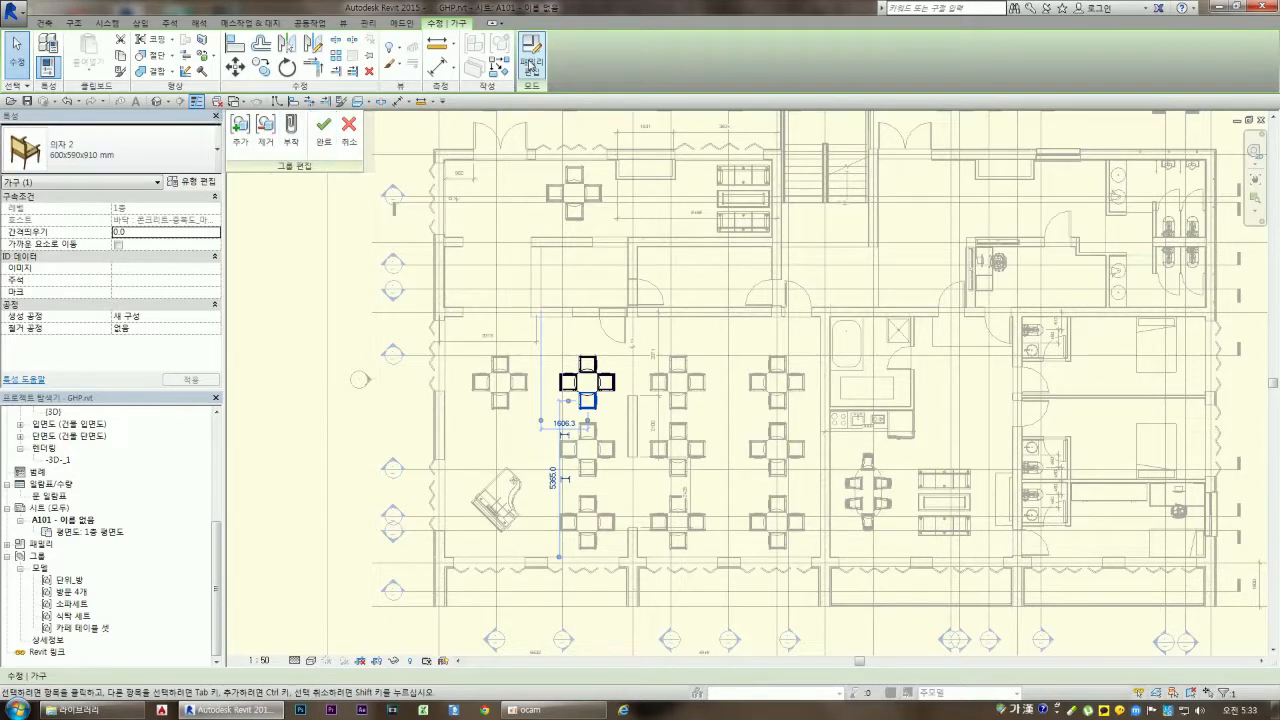
left_click(531, 63)
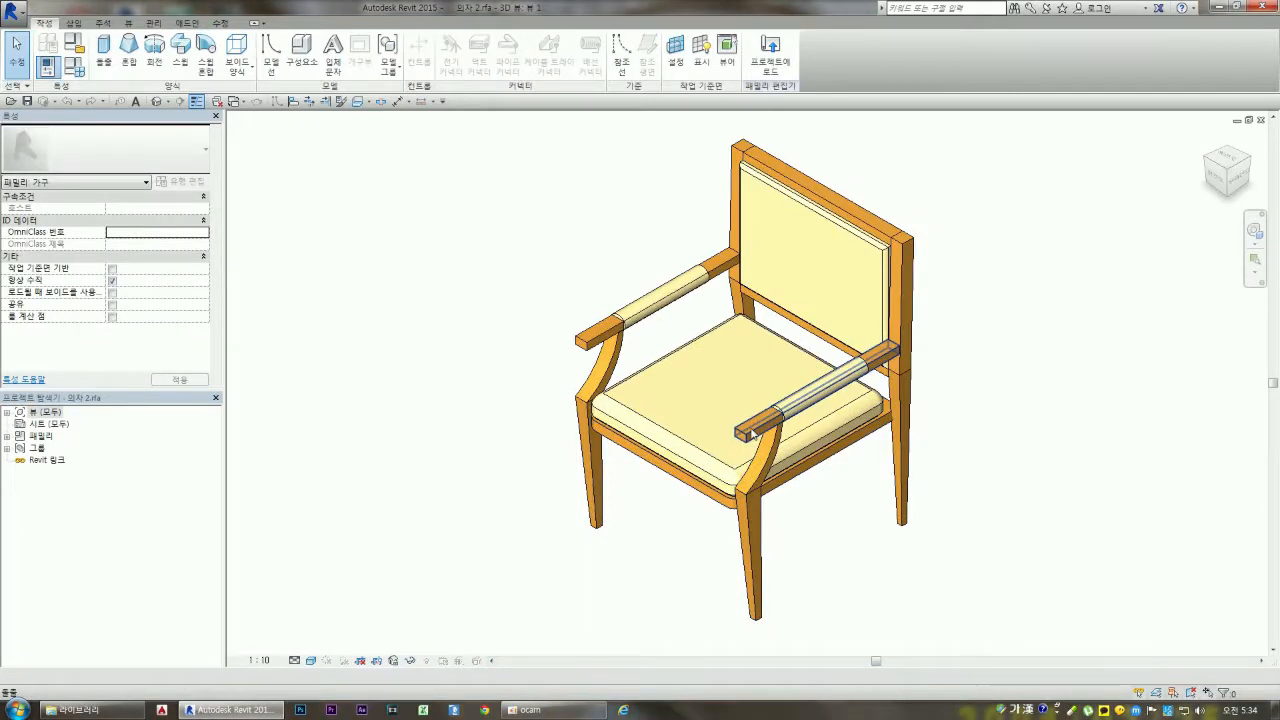
left_click(746, 431)
left_click(531, 360)
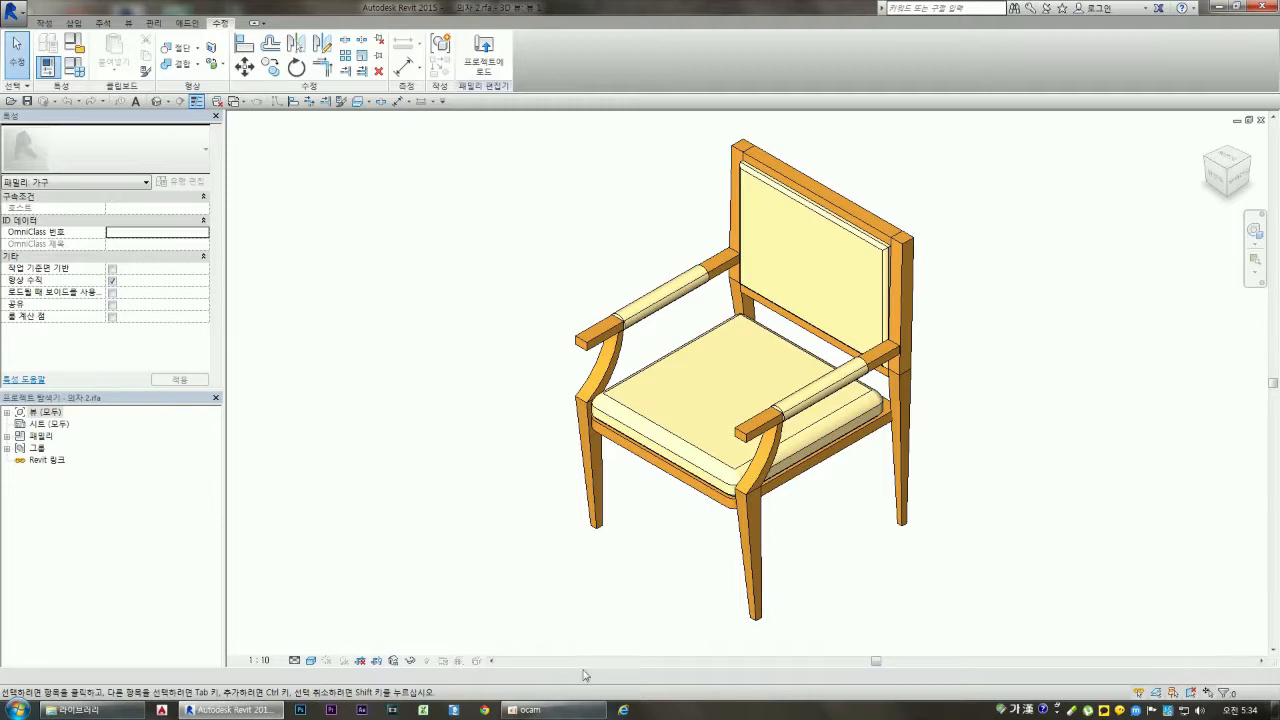
mouse_move(562, 712)
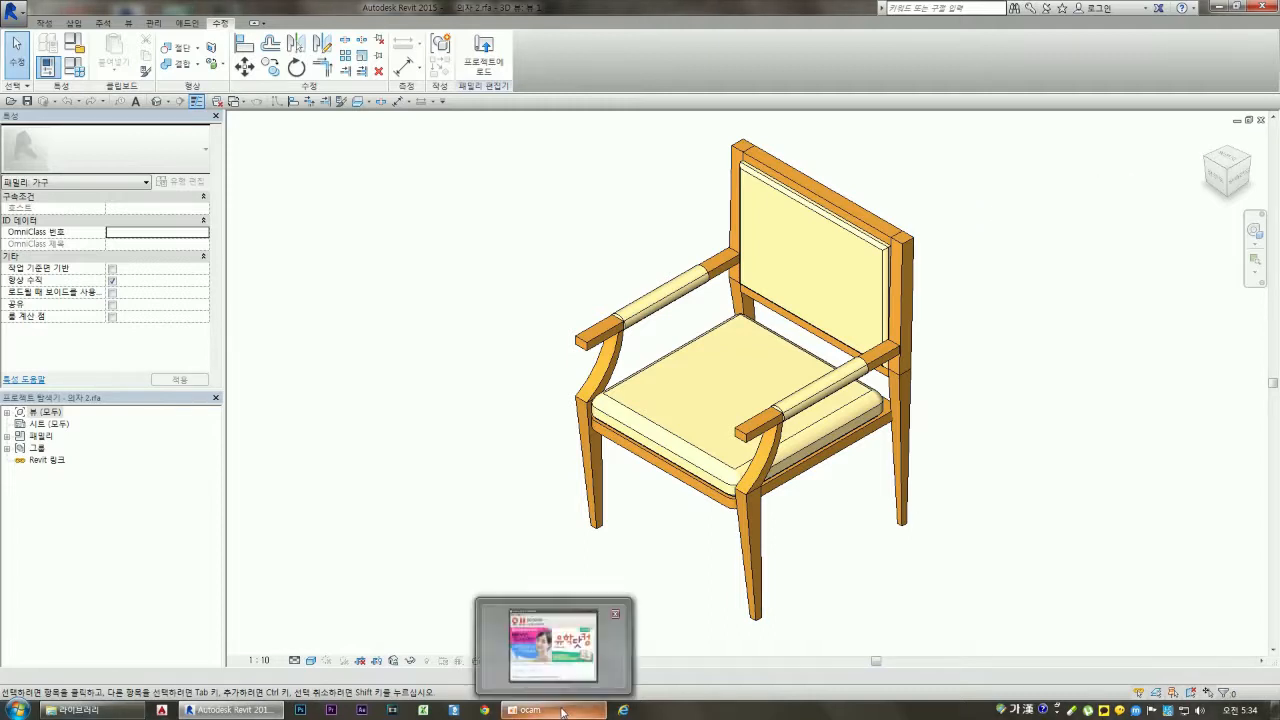
left_click(562, 712)
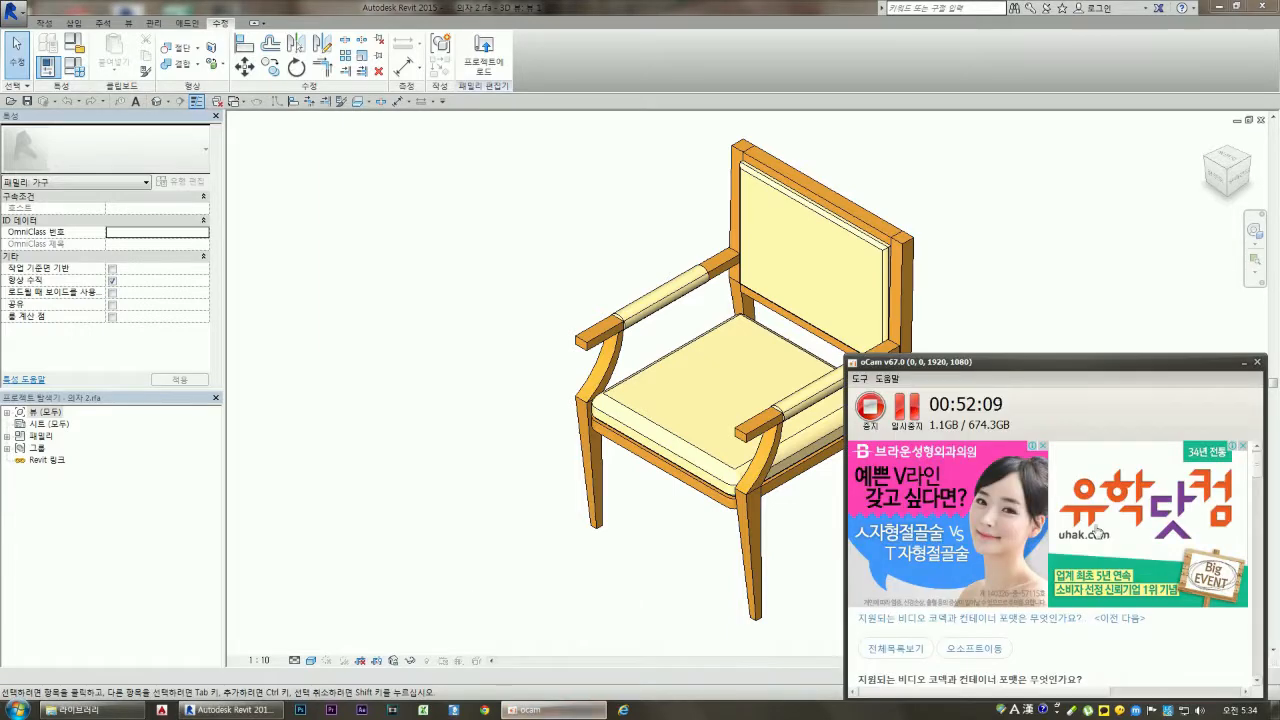